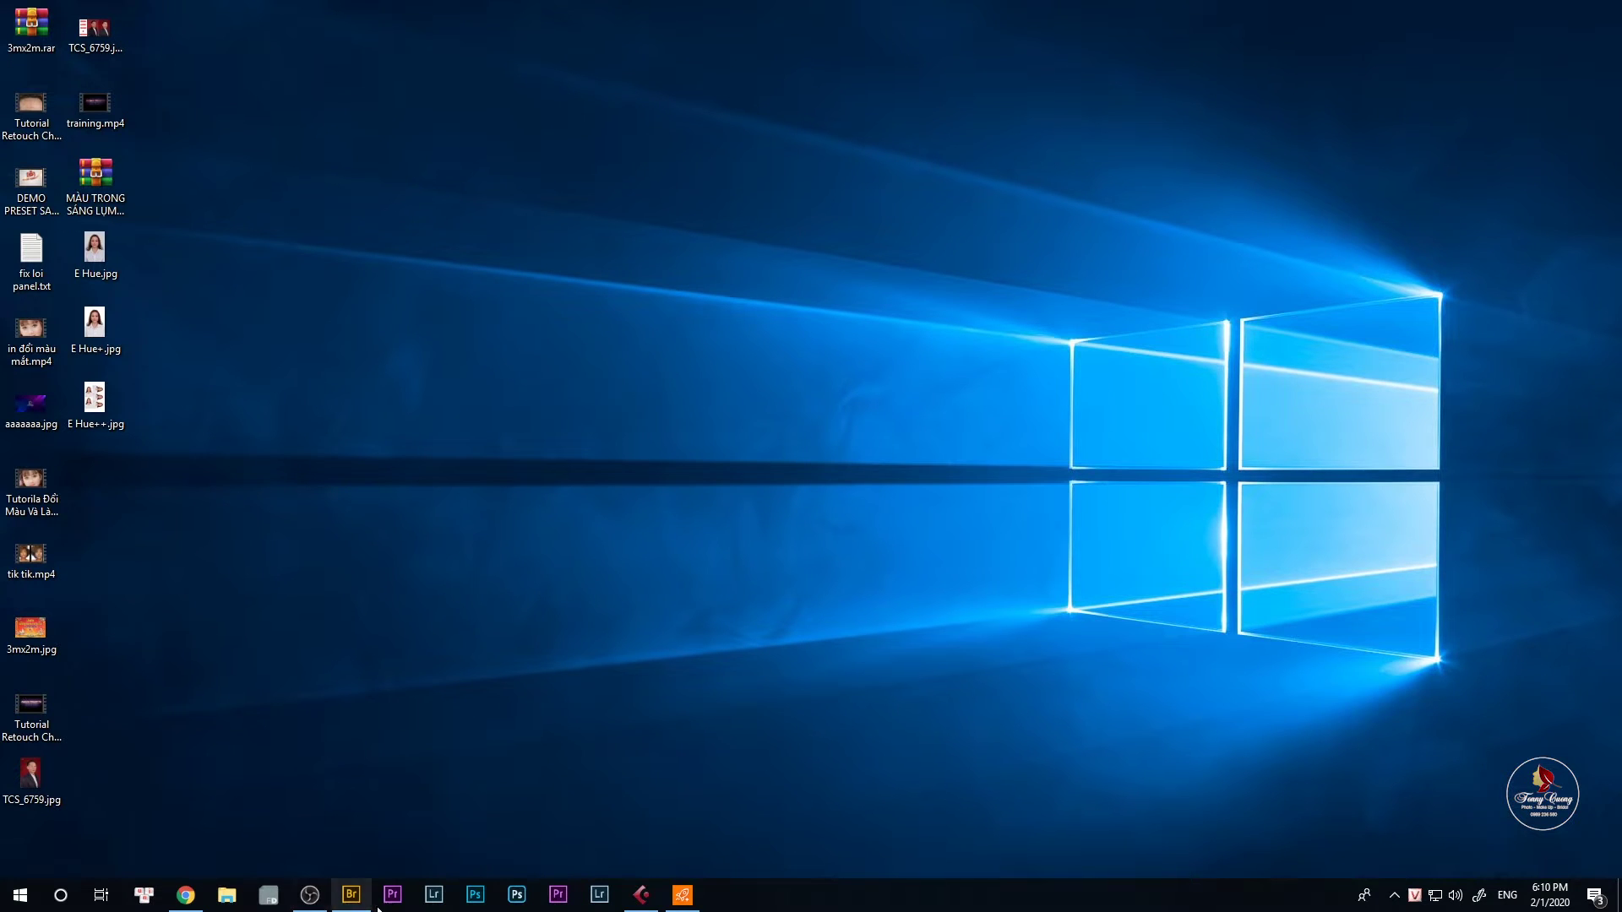
In Bridge, browse FILE CANON > FILE BY NAM BLACK > chọn k24 to show its 66 CR2 portraits.
click(351, 895)
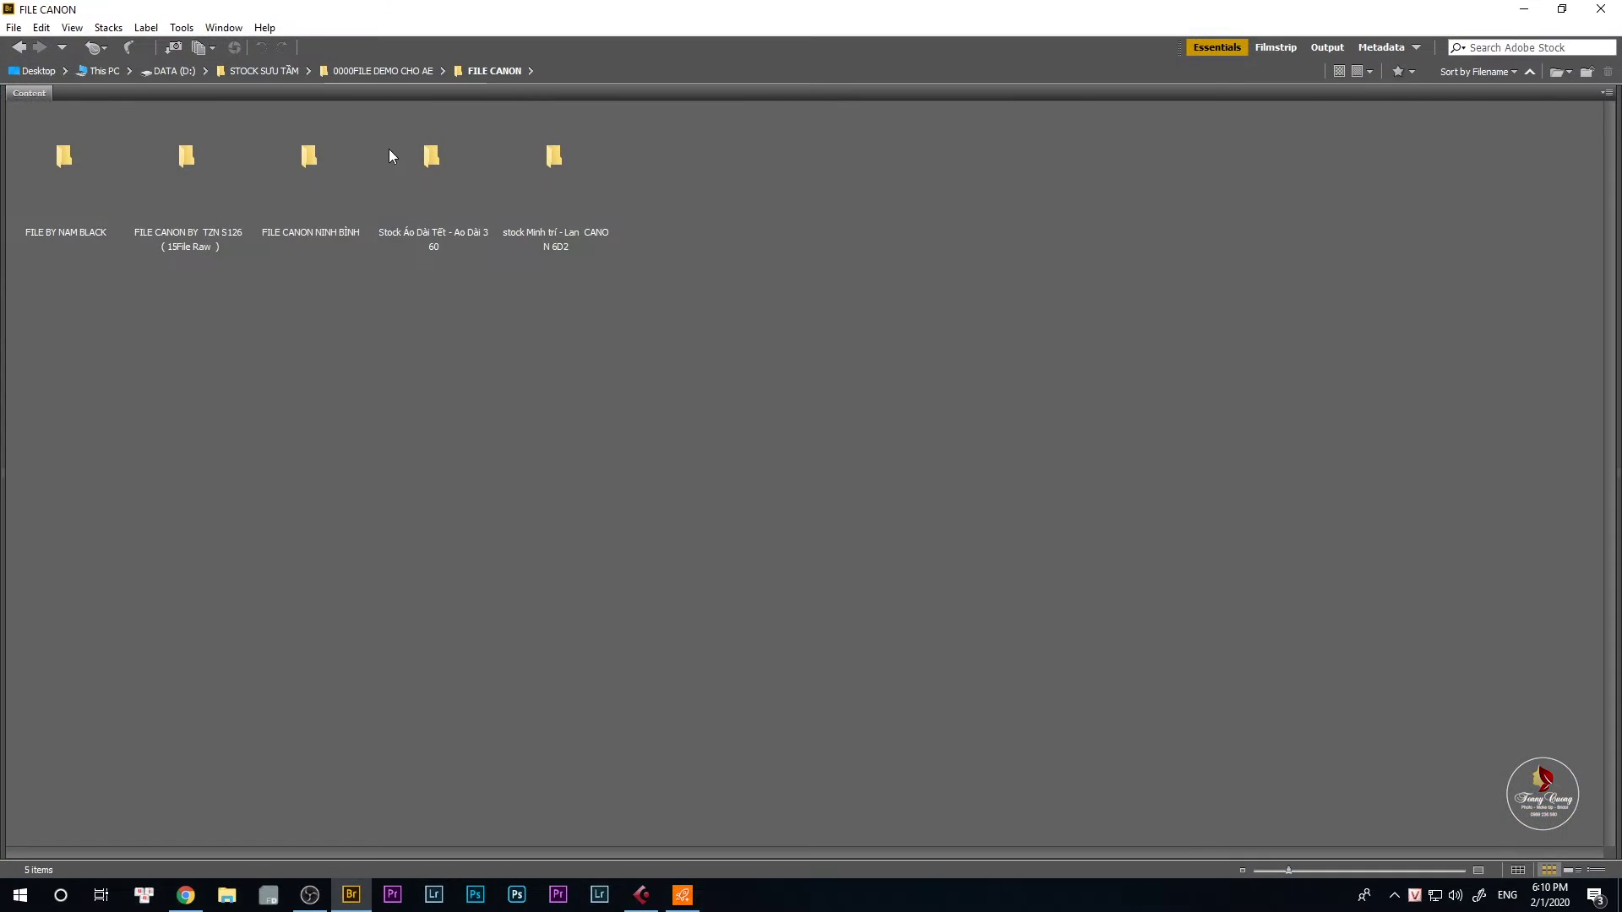
key(ctrl+Up)
click(397, 279)
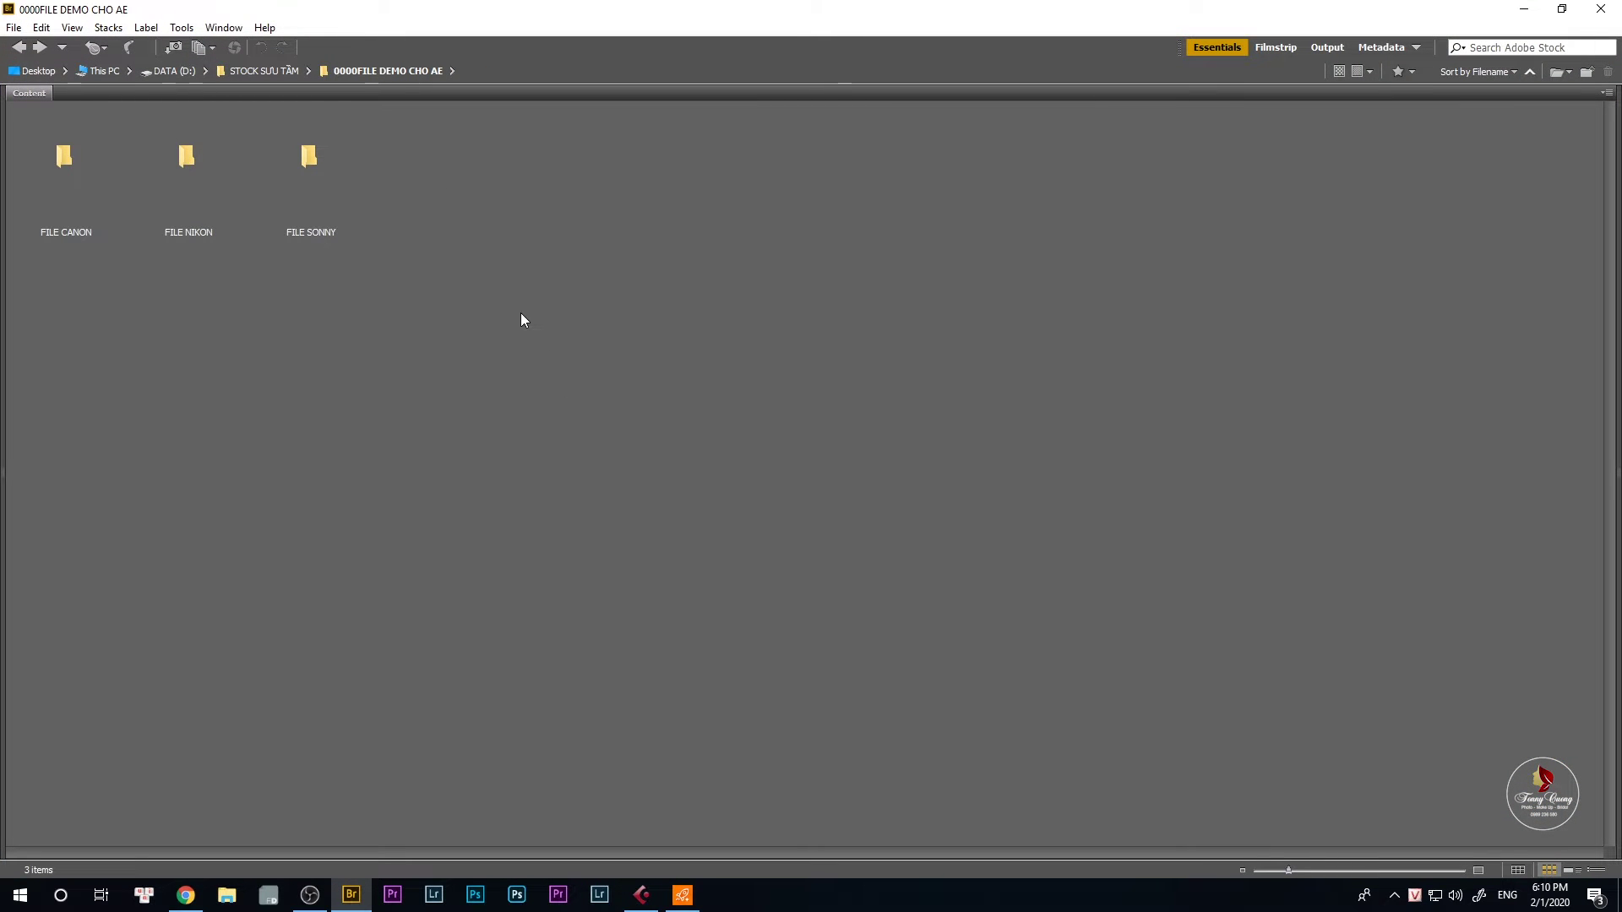
double_click(64, 184)
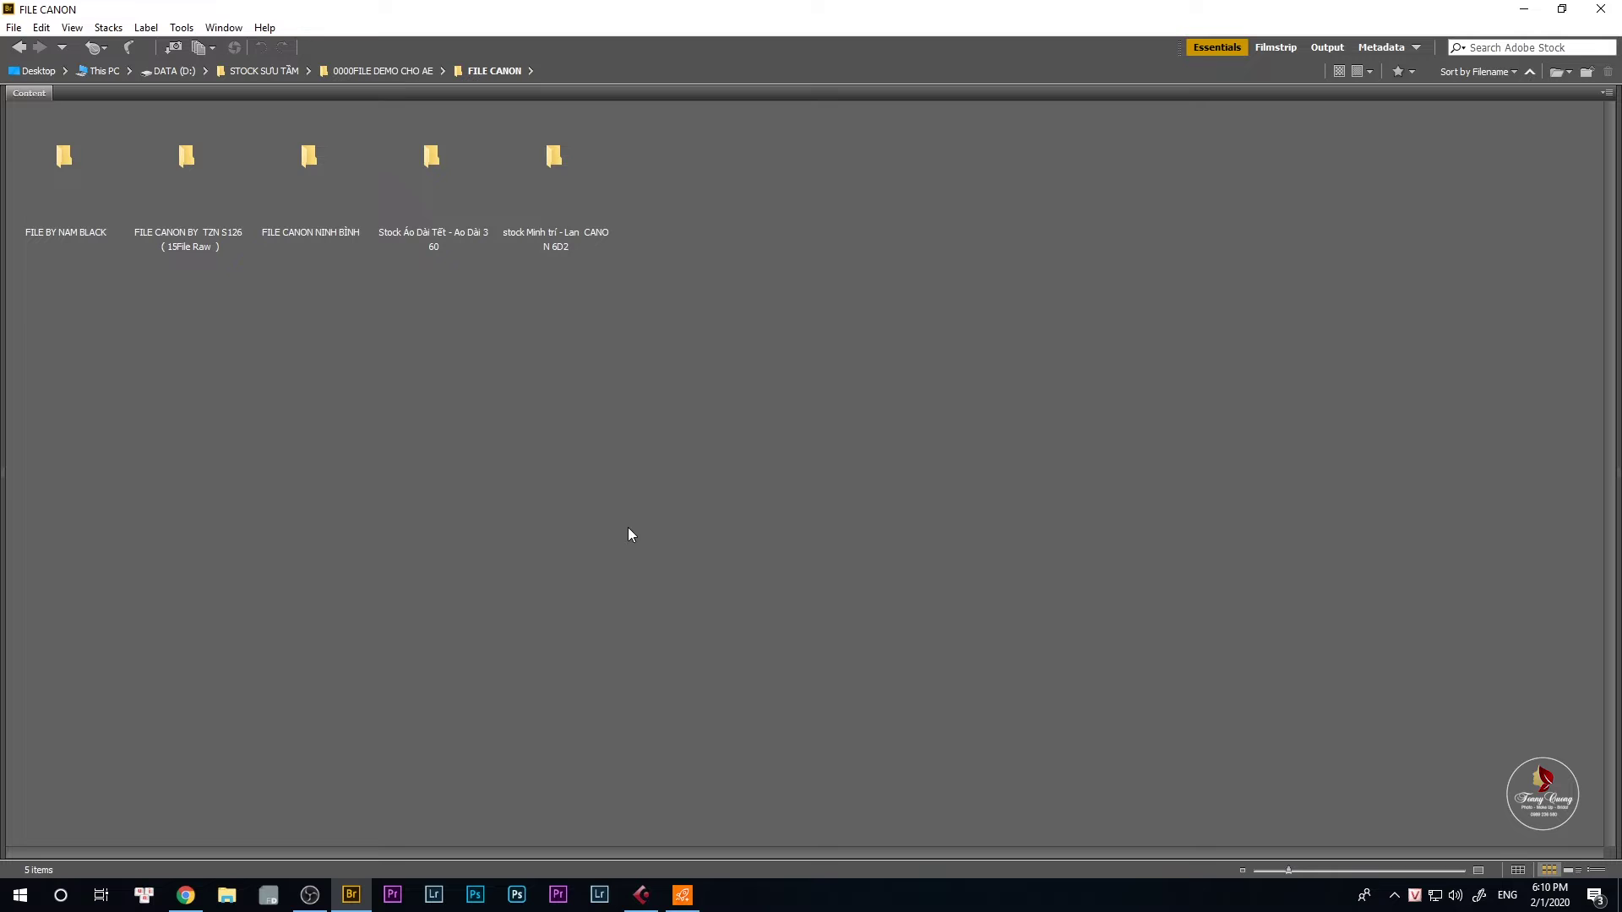
click(69, 186)
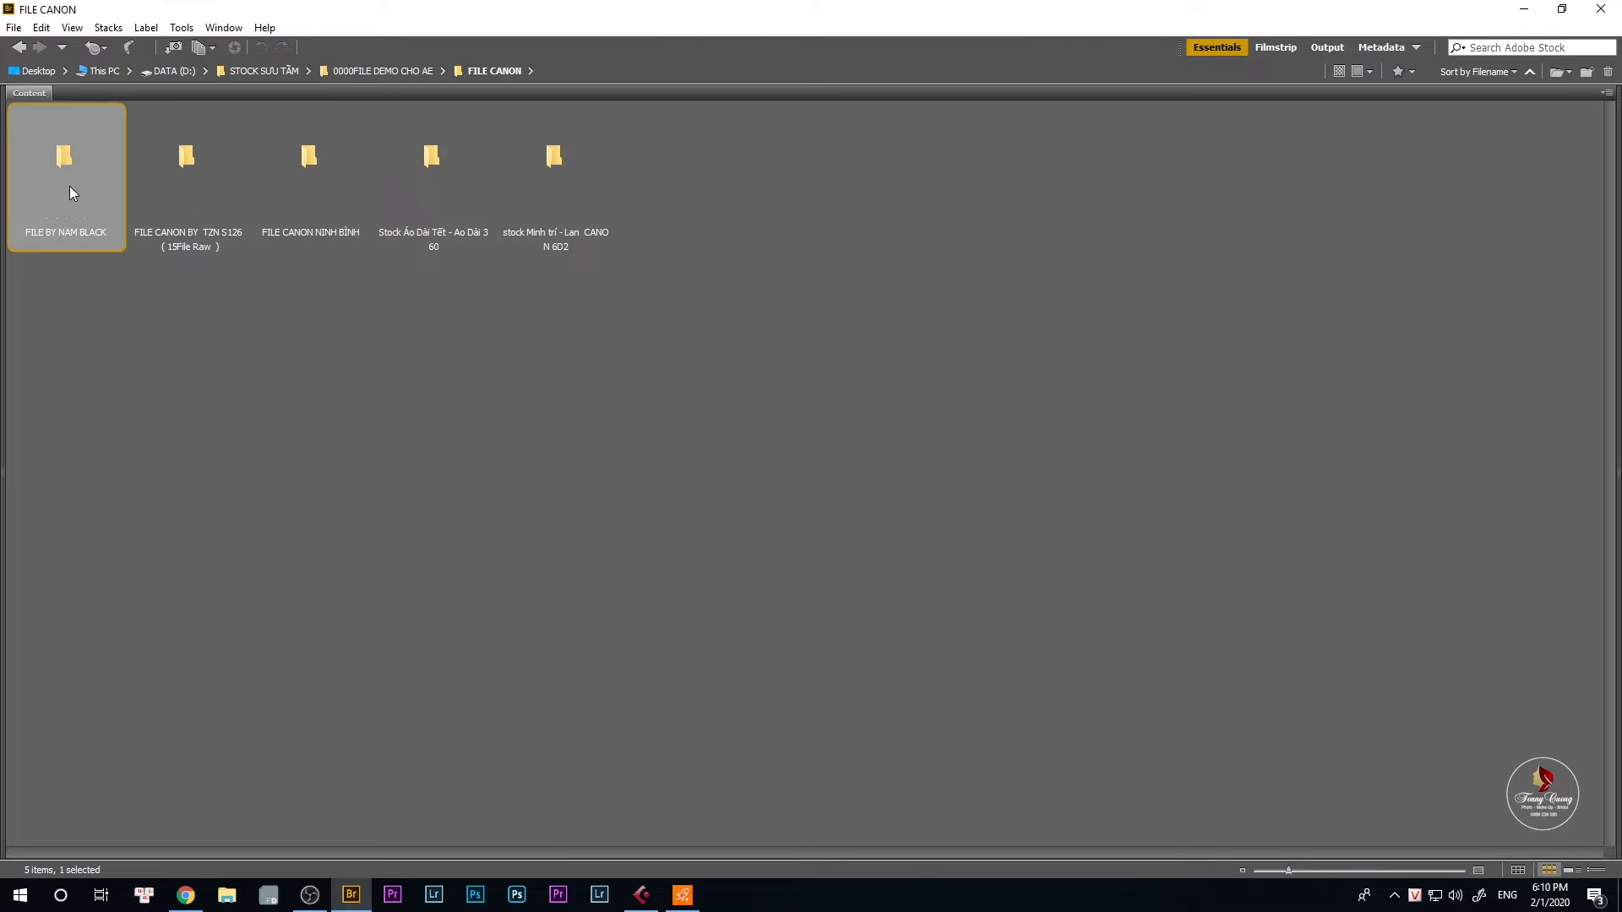
double_click(63, 174)
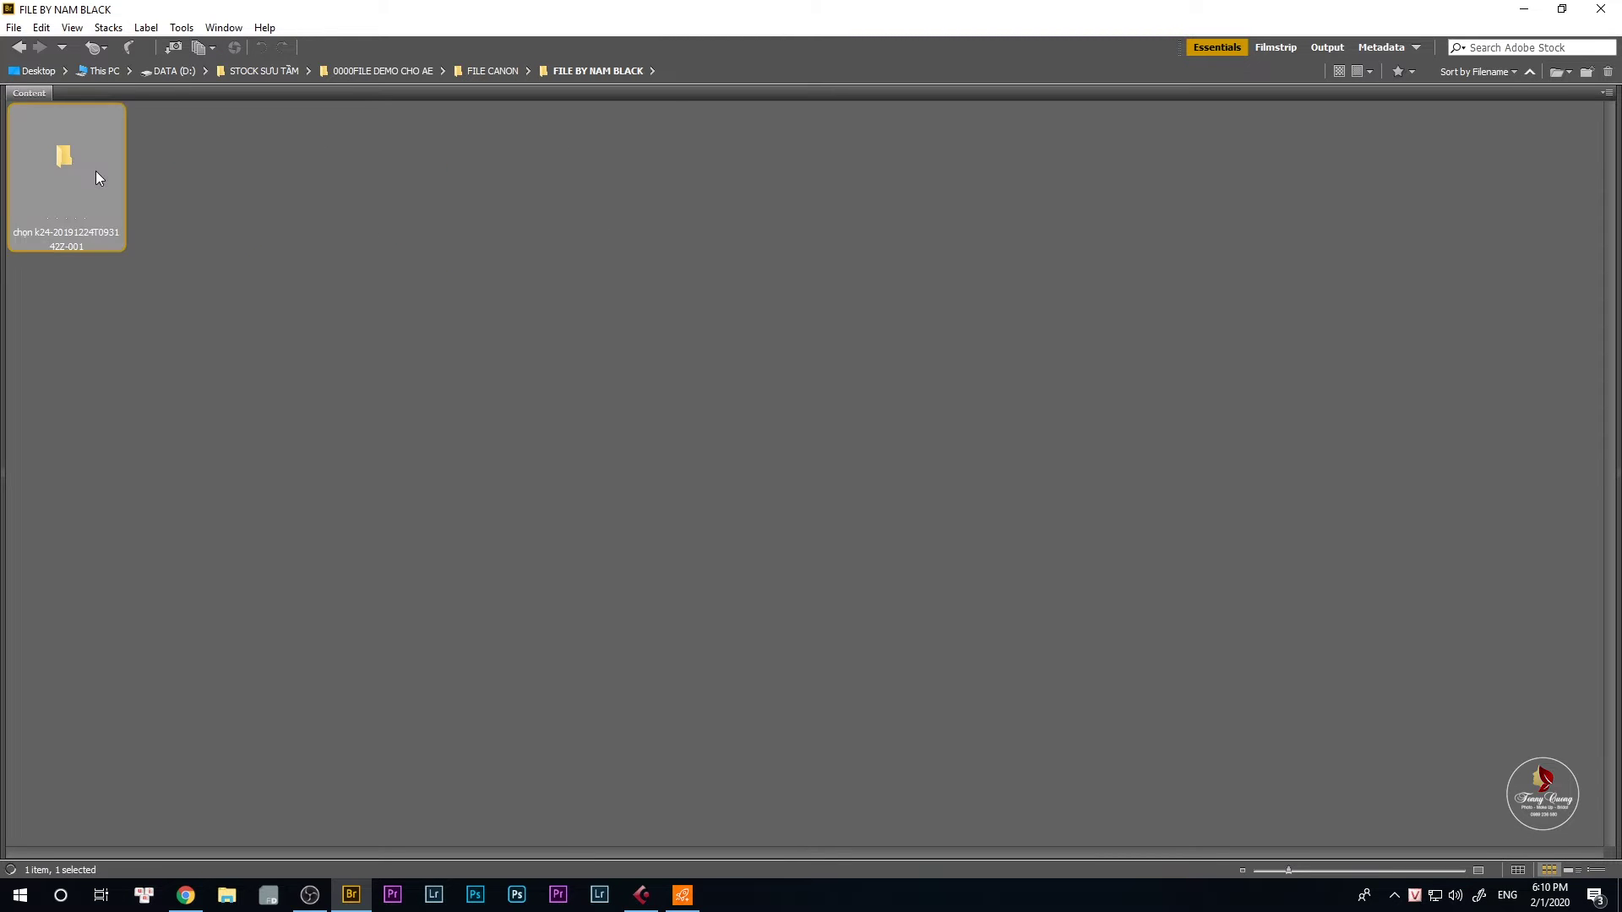
double_click(95, 170)
double_click(64, 165)
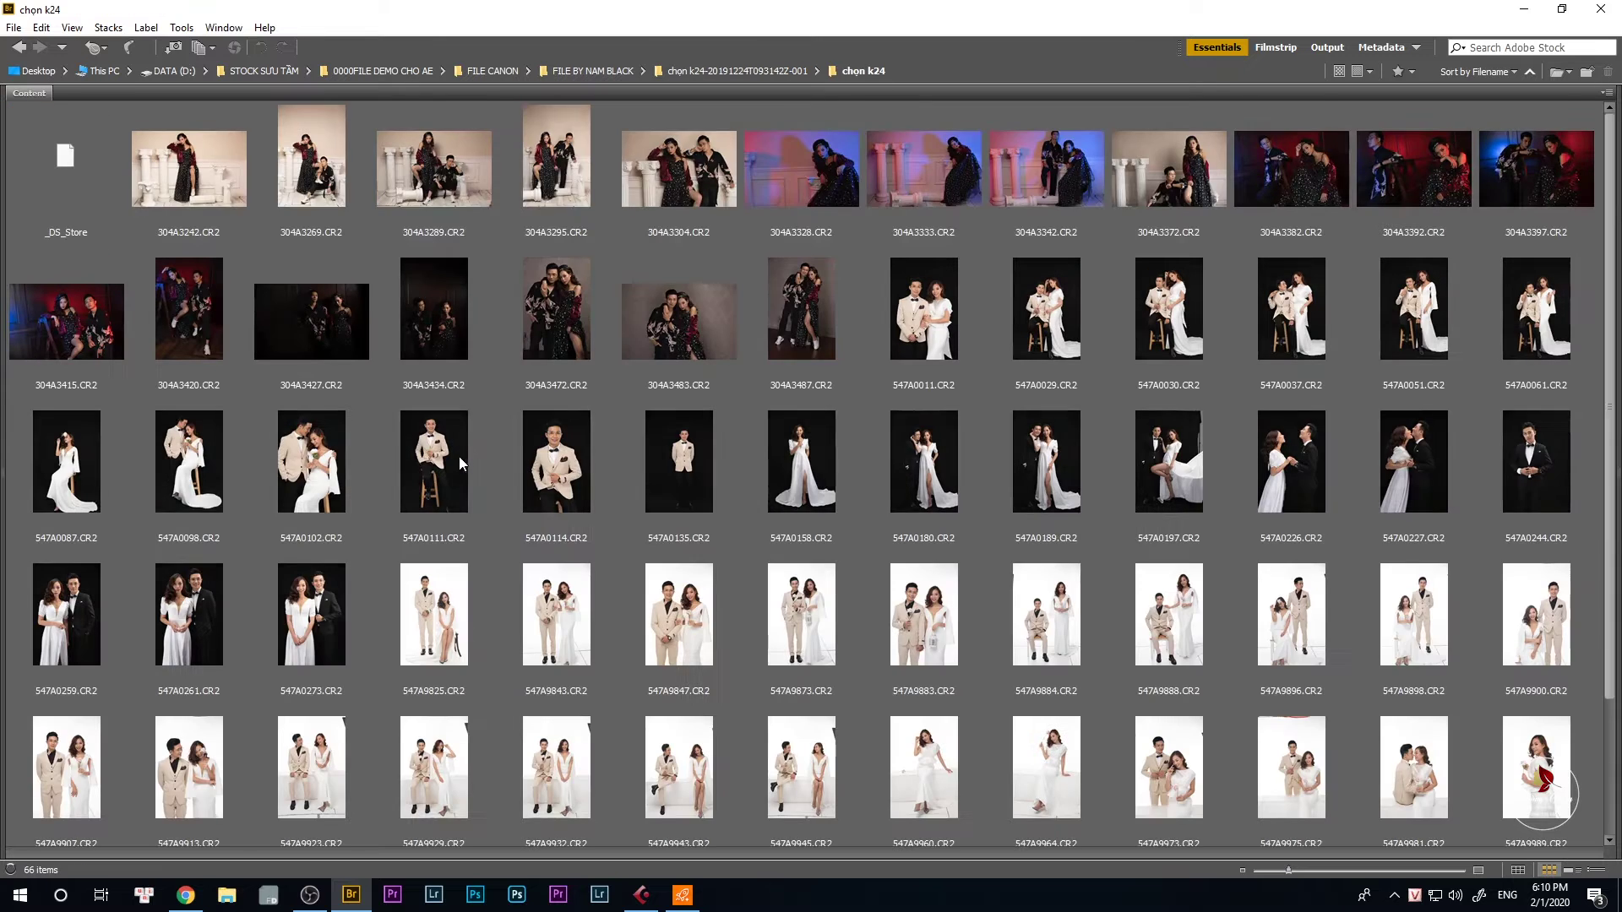
Clear the selection and select portraits 547A9847 and 547A9883.
scroll(650, 579, down, 3)
click(551, 631)
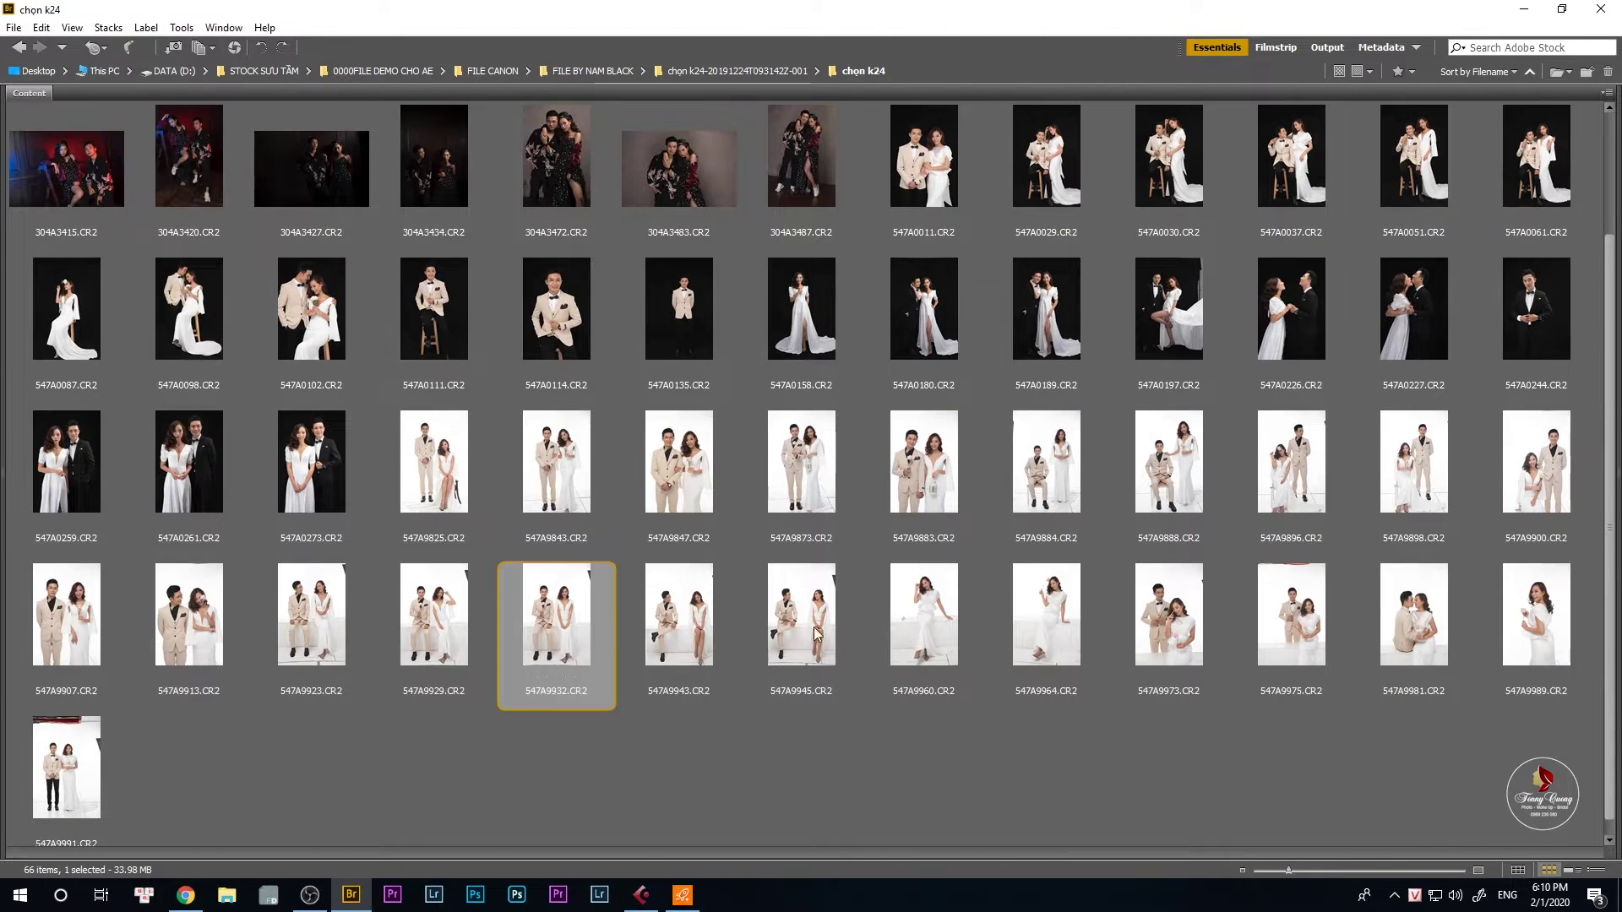
scroll(723, 485, up, 3)
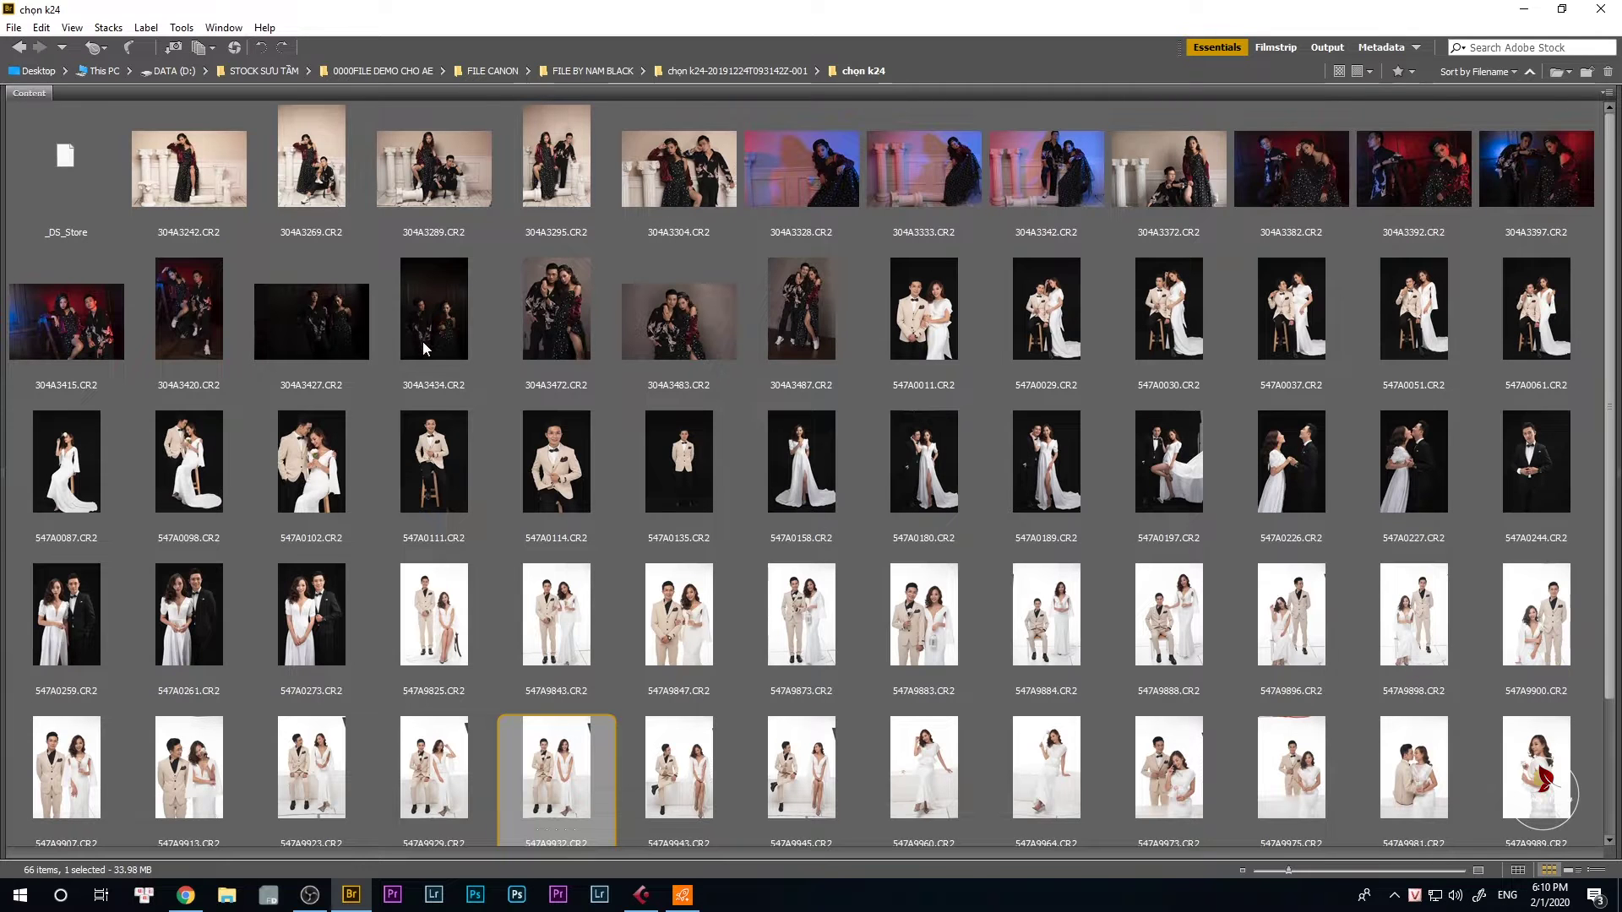
scroll(762, 389, down, 3)
key(ctrl+shift+a)
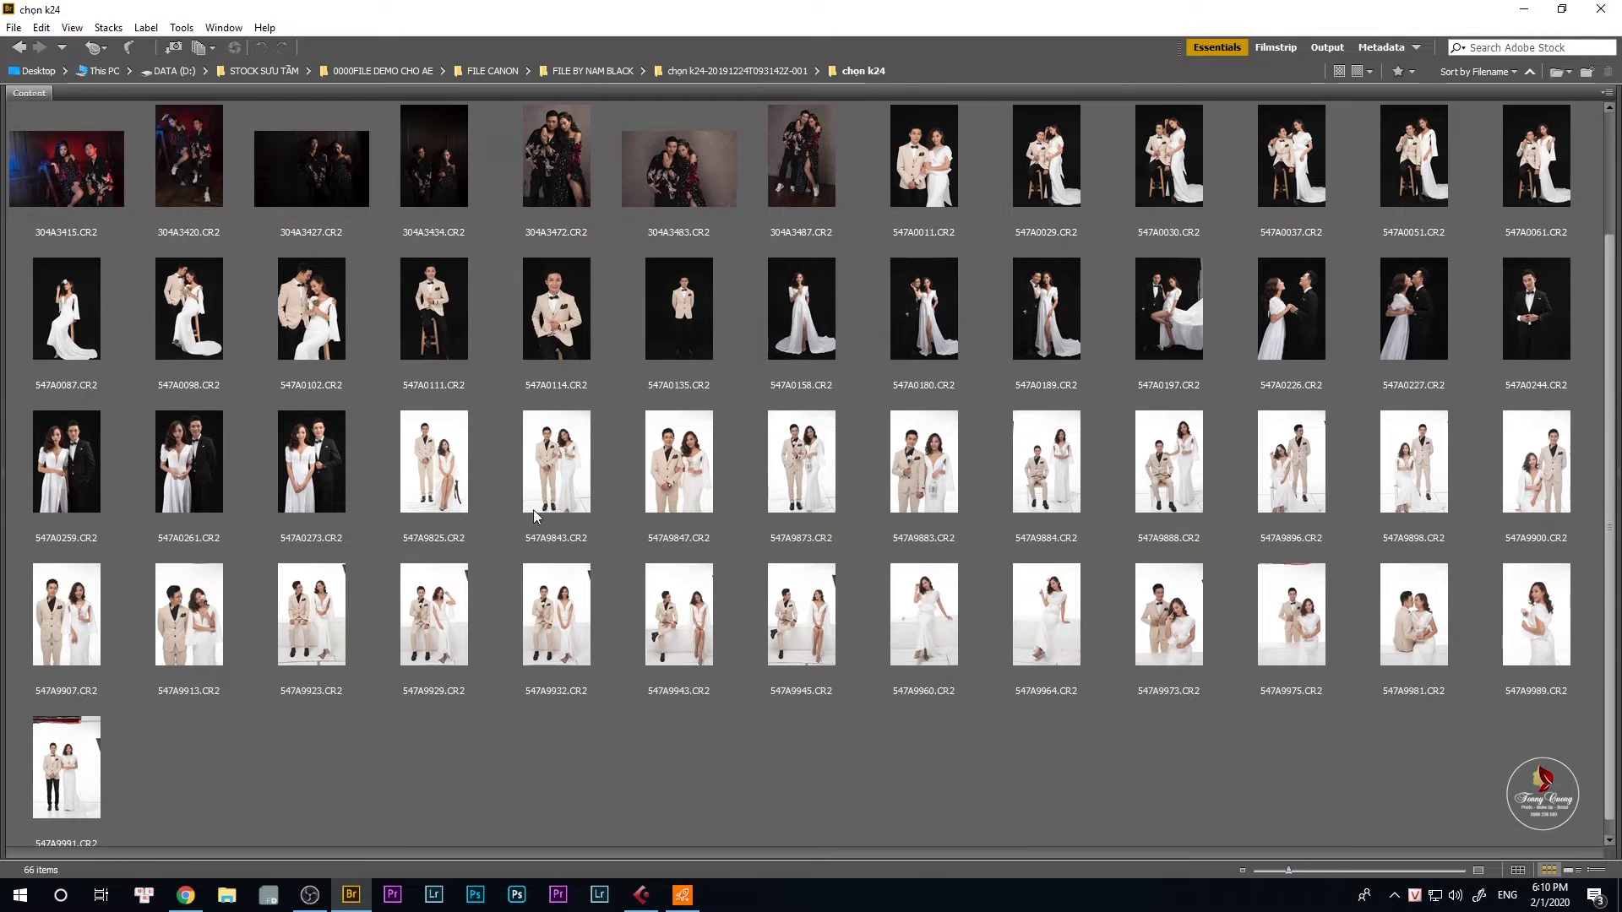
click(657, 469)
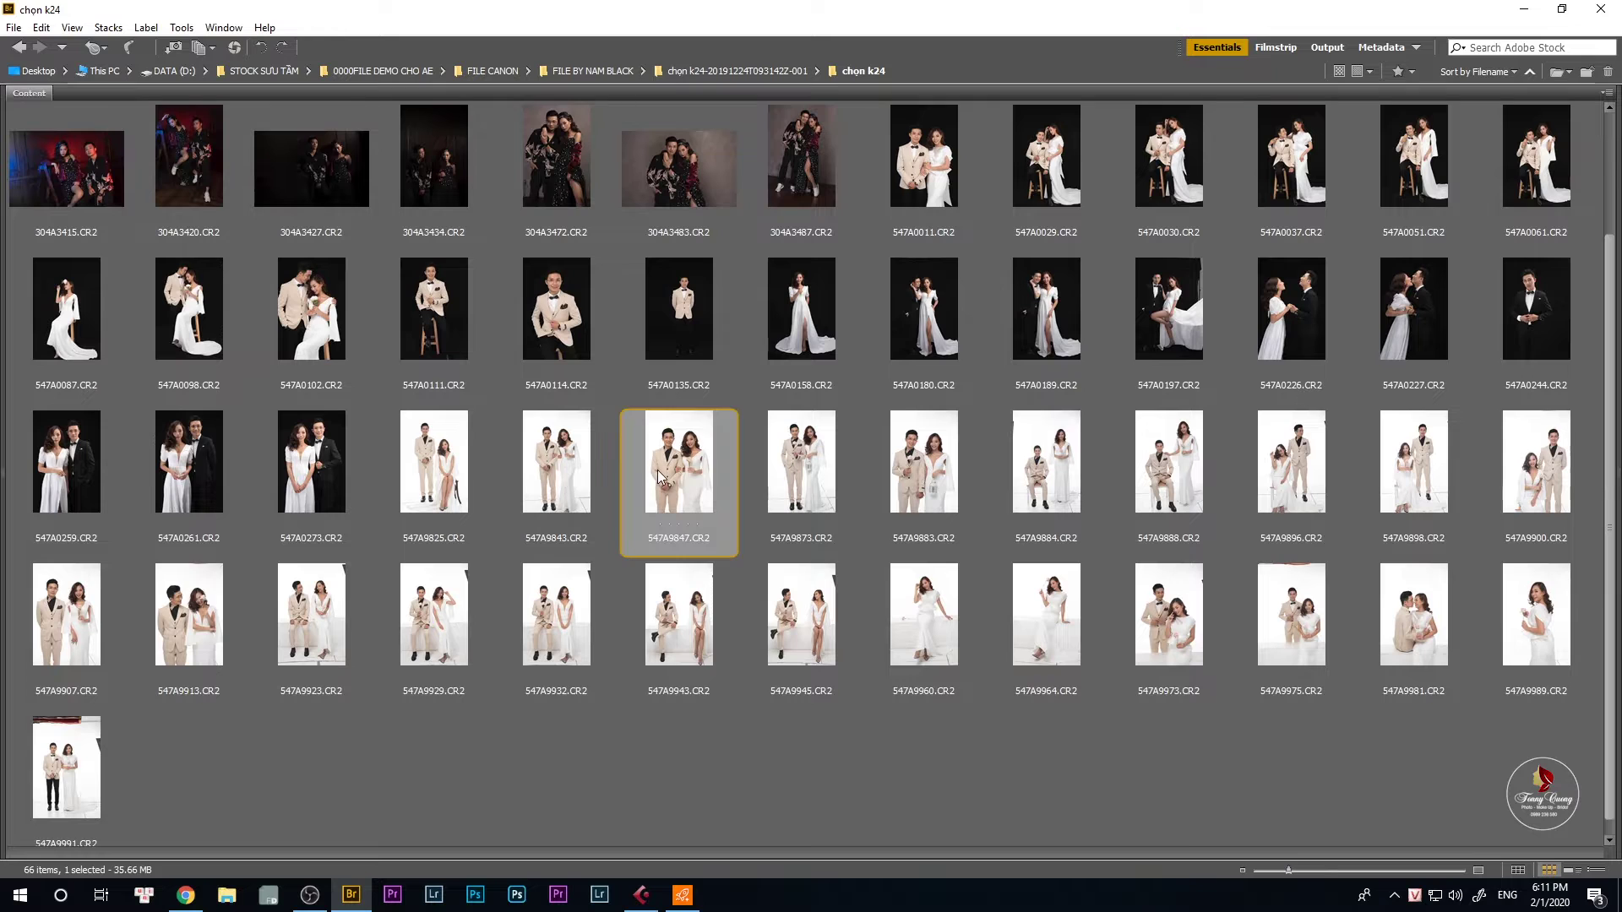
ctrl+click(926, 479)
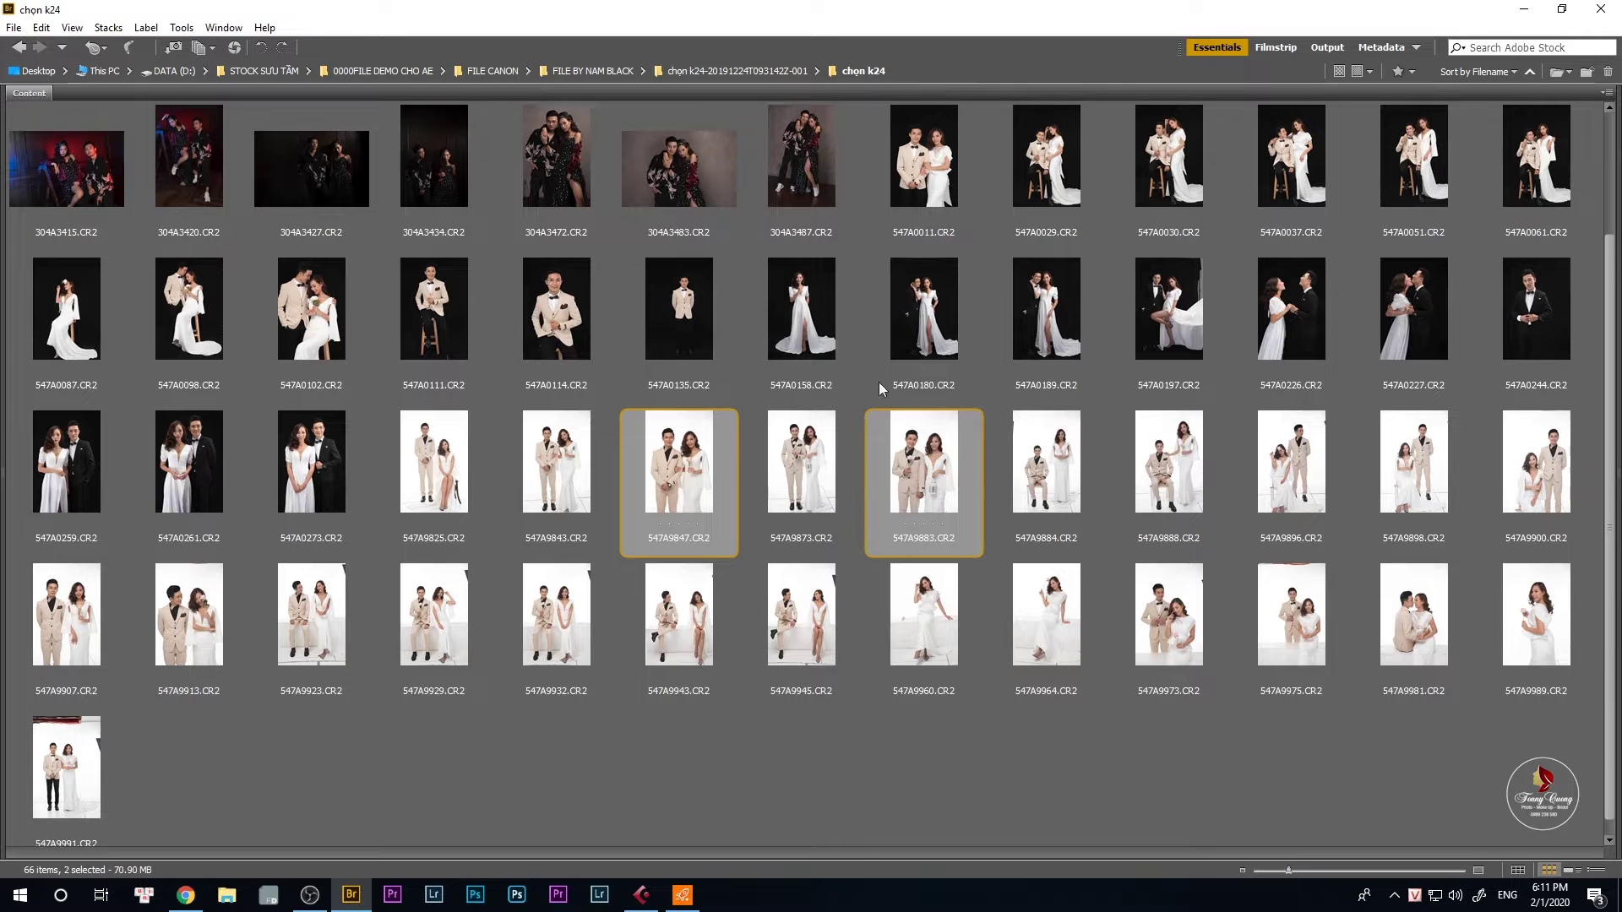
Add 304A3472, 304A3483, 547A0259, 547A0273, 547A0227 and 547A0244, then bring up the selection's options.
scroll(1159, 337, up, 2)
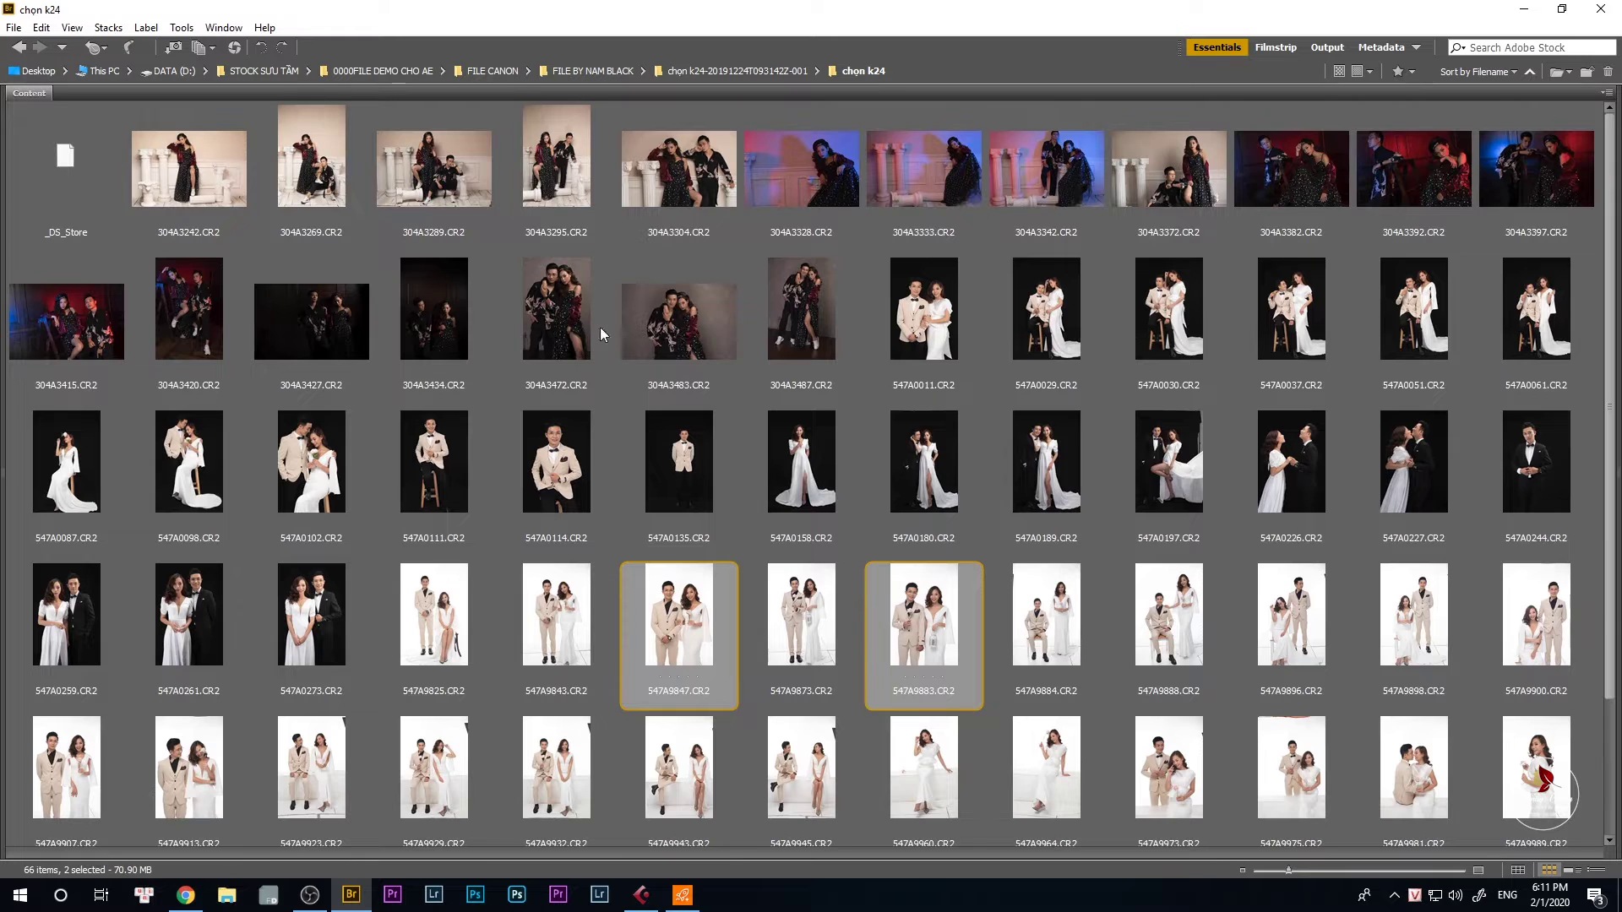
ctrl+click(584, 362)
ctrl+click(651, 341)
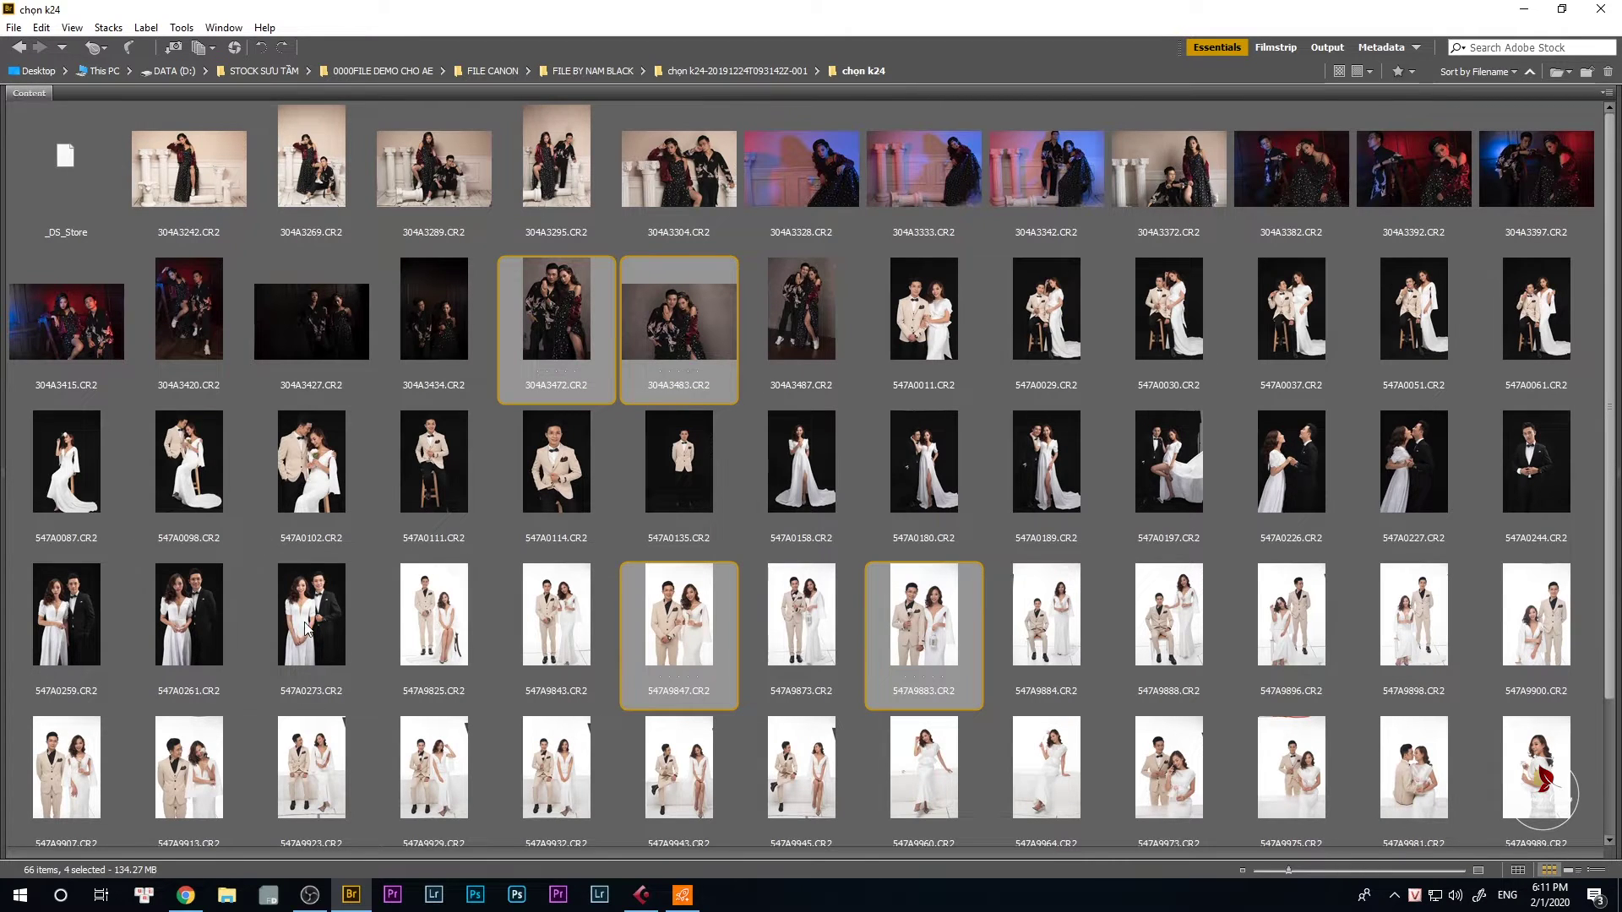
ctrl+click(277, 621)
ctrl+click(52, 626)
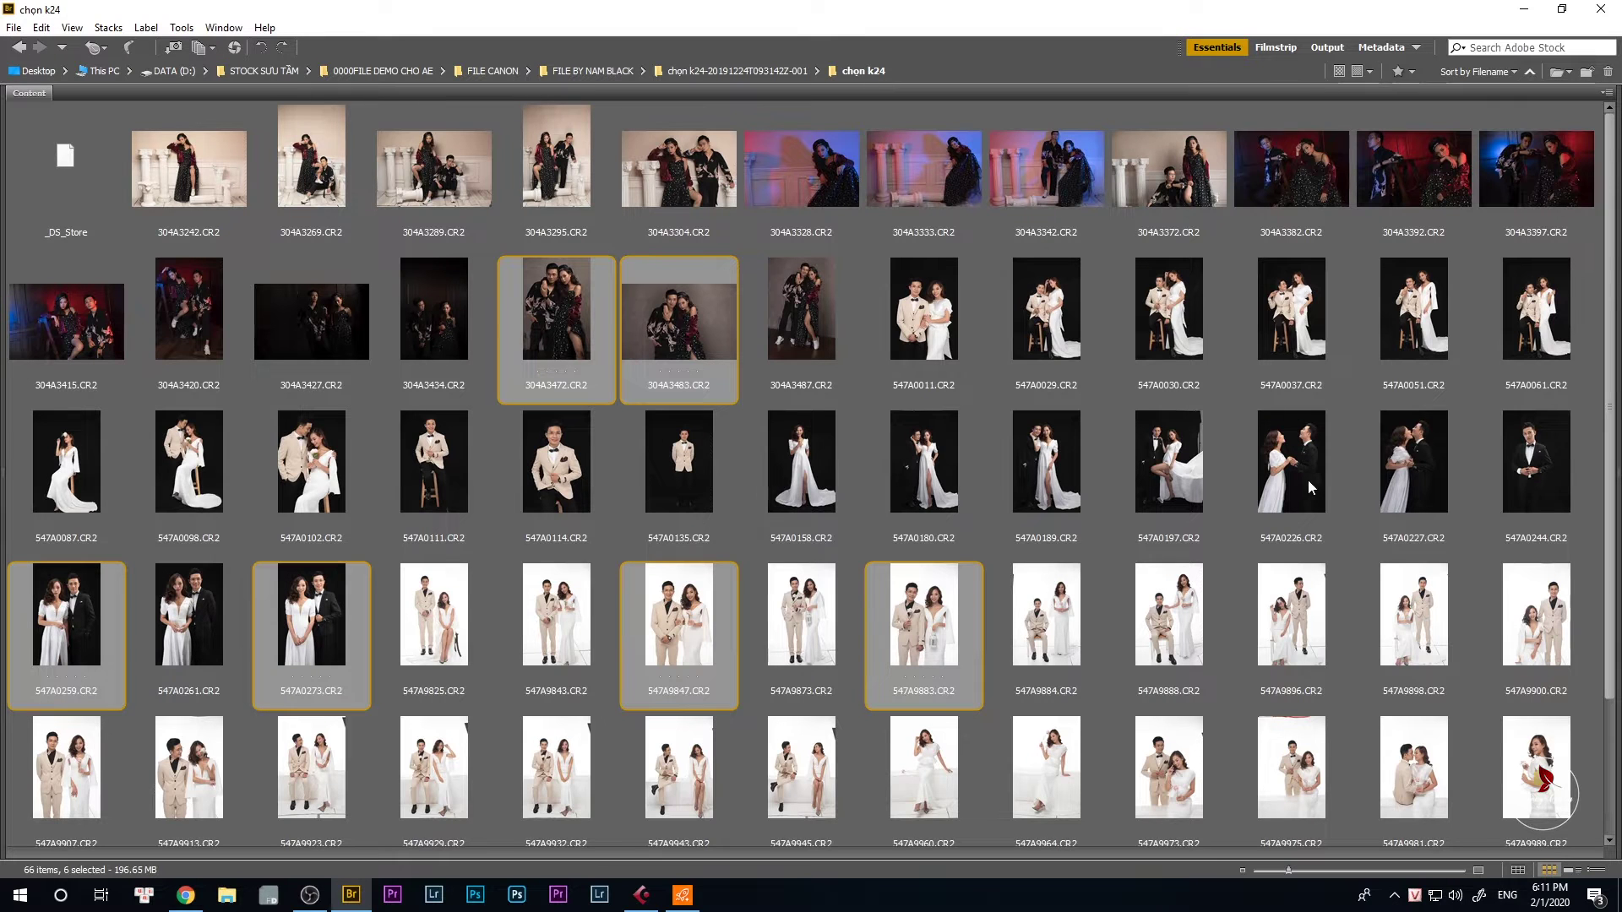
ctrl+click(1392, 477)
ctrl+click(1516, 477)
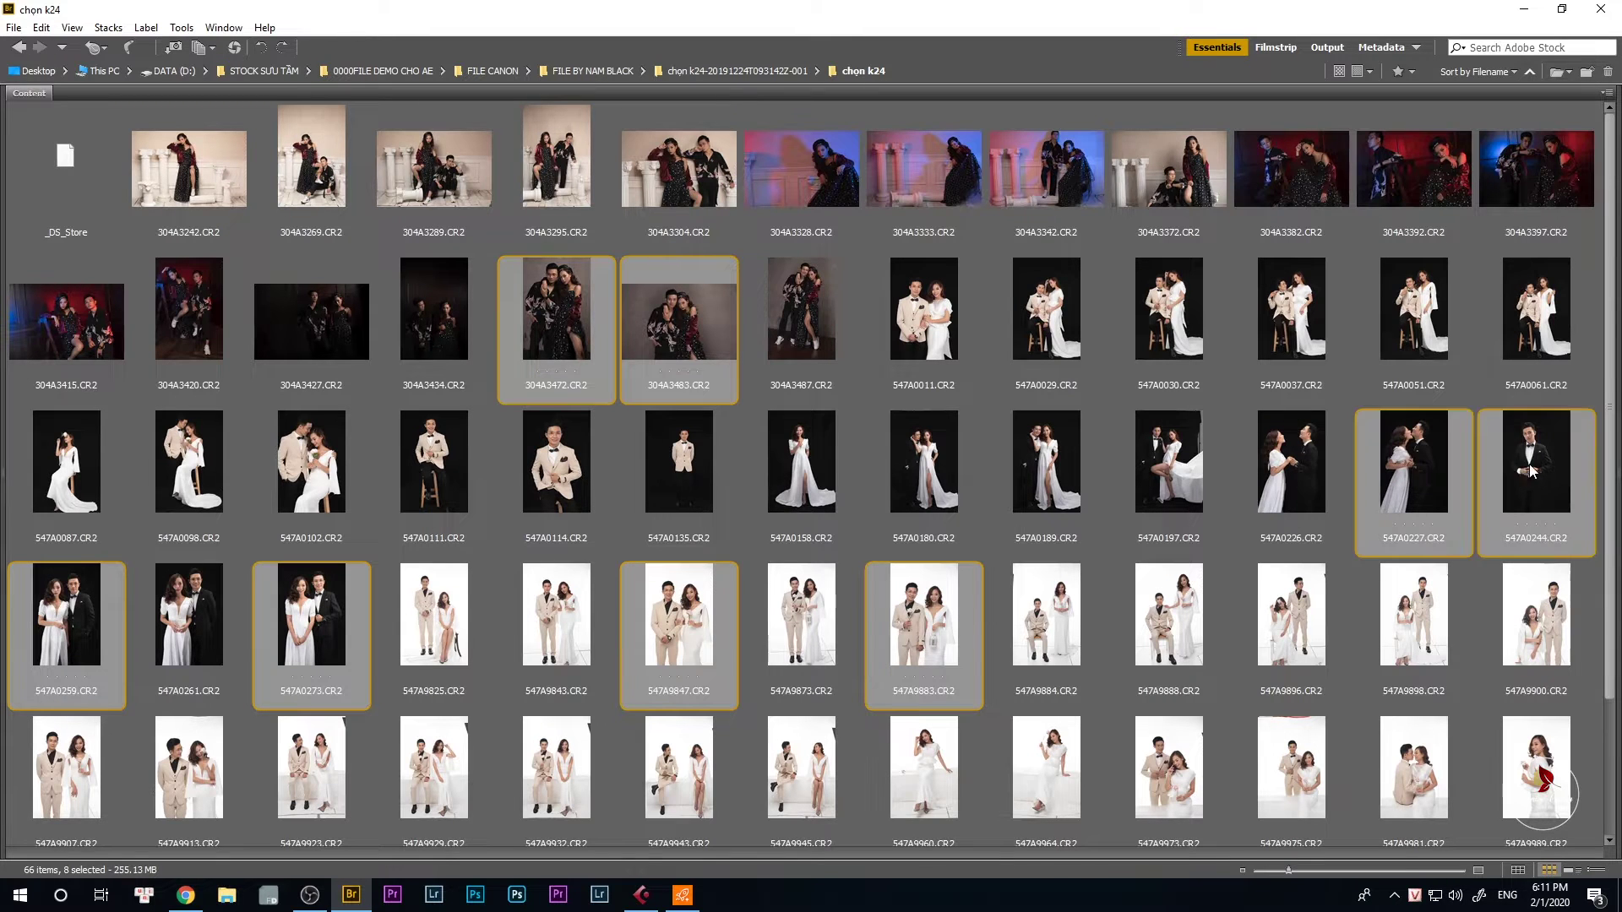
right_click(1525, 475)
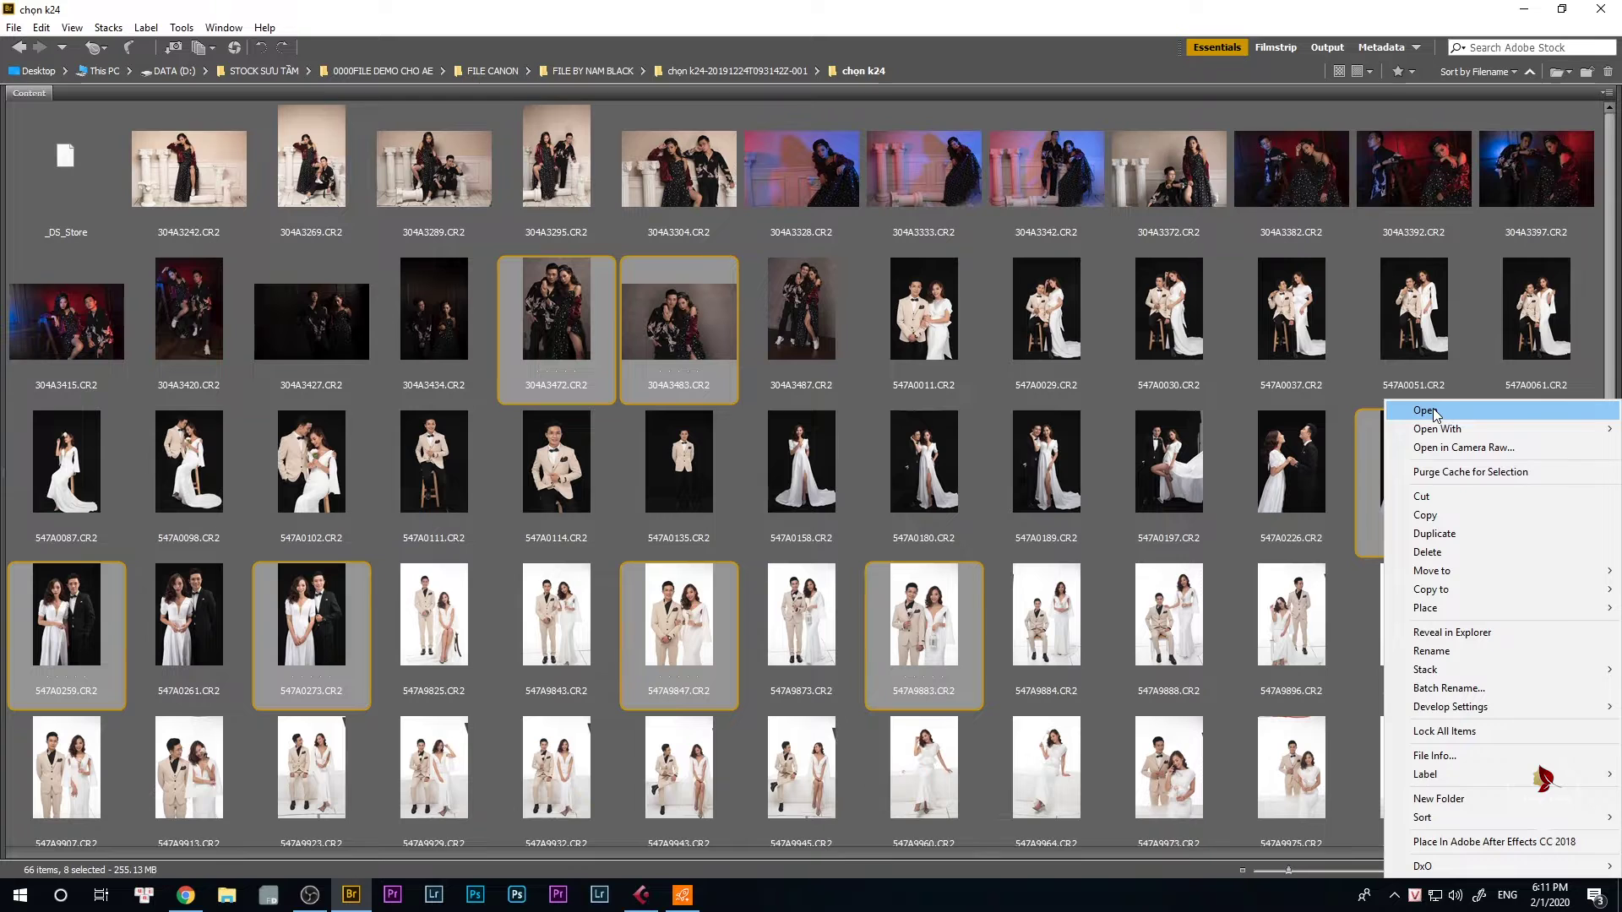
Open the eight selected portraits in Camera Raw with the presets list showing.
click(1433, 414)
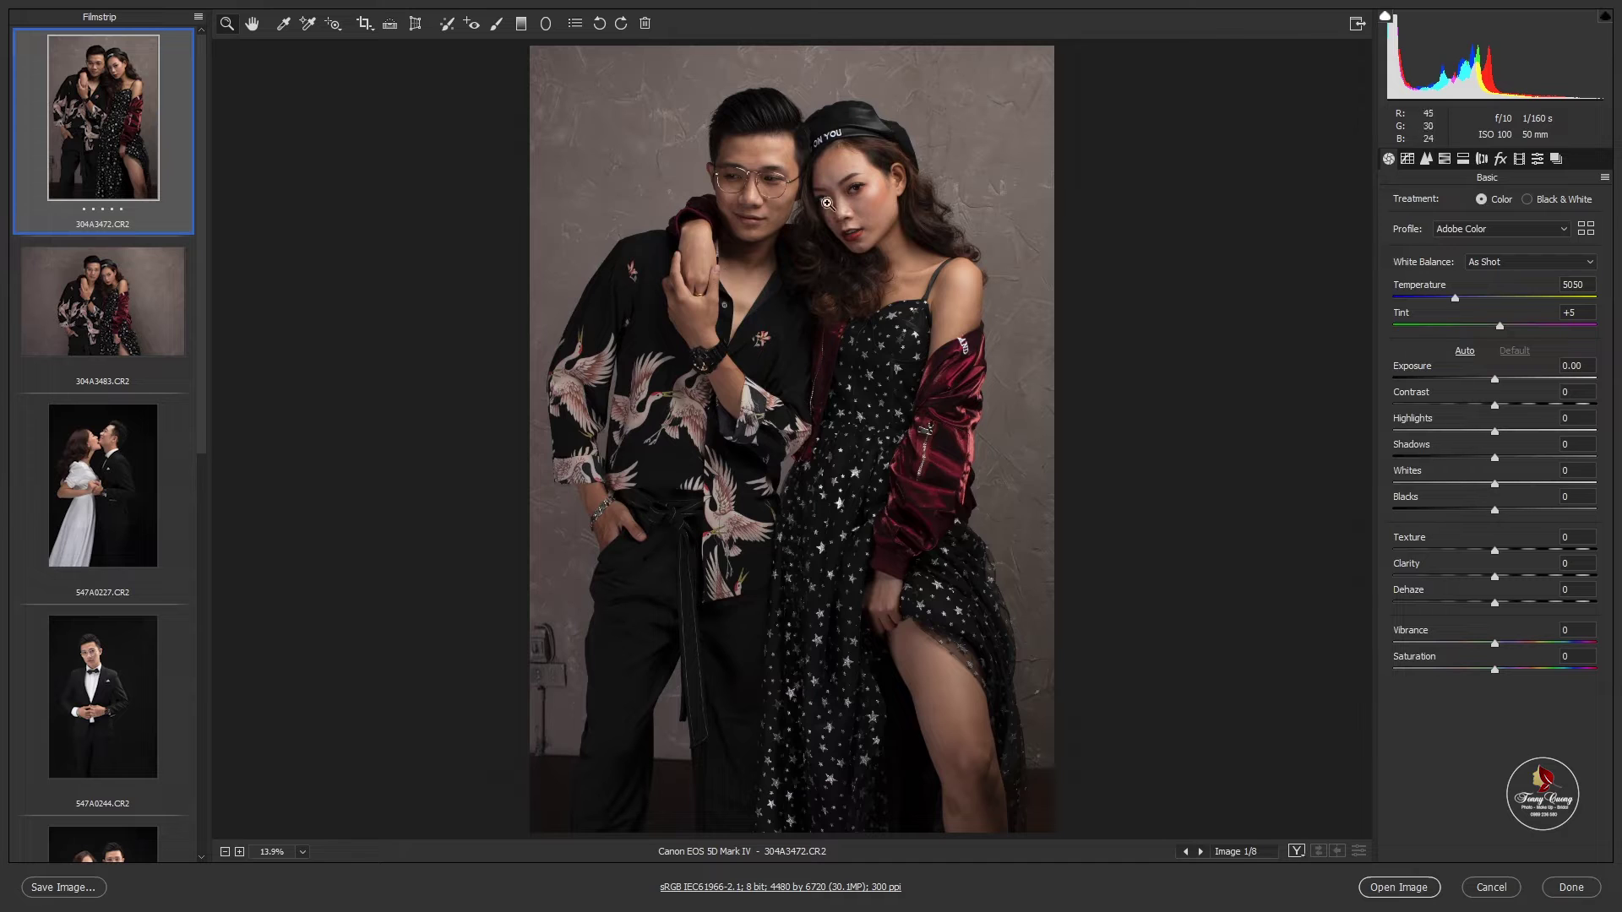
click(1537, 159)
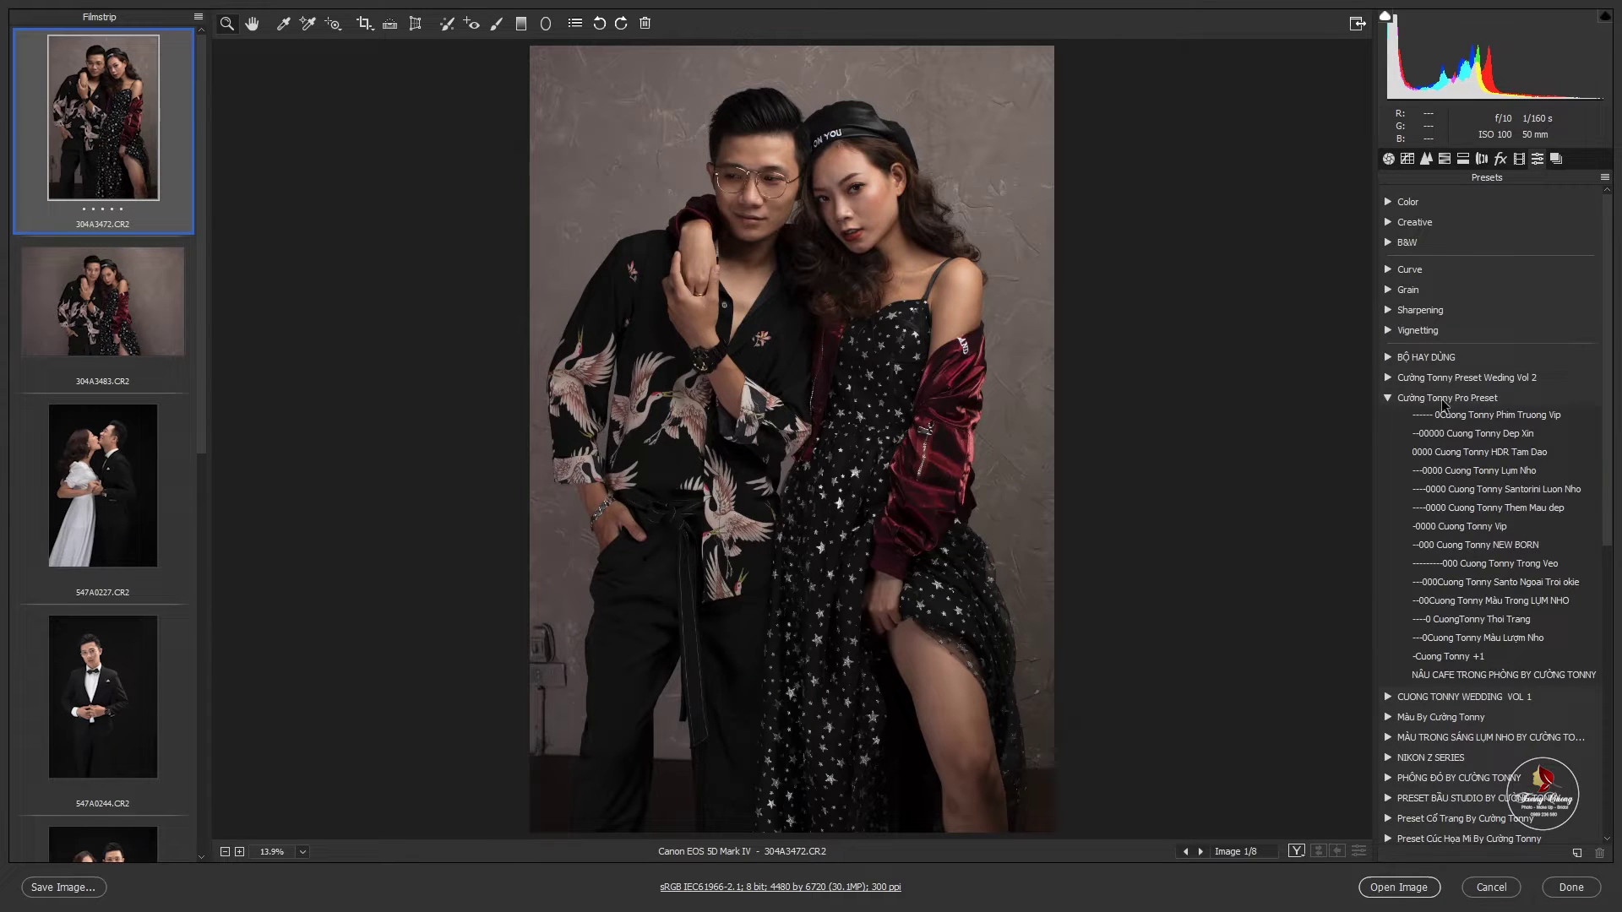
click(1390, 399)
Give 304A3472 the NÂU CAFE TRONG PHÒNG BY CƯỜNG TONNY preset.
click(947, 218)
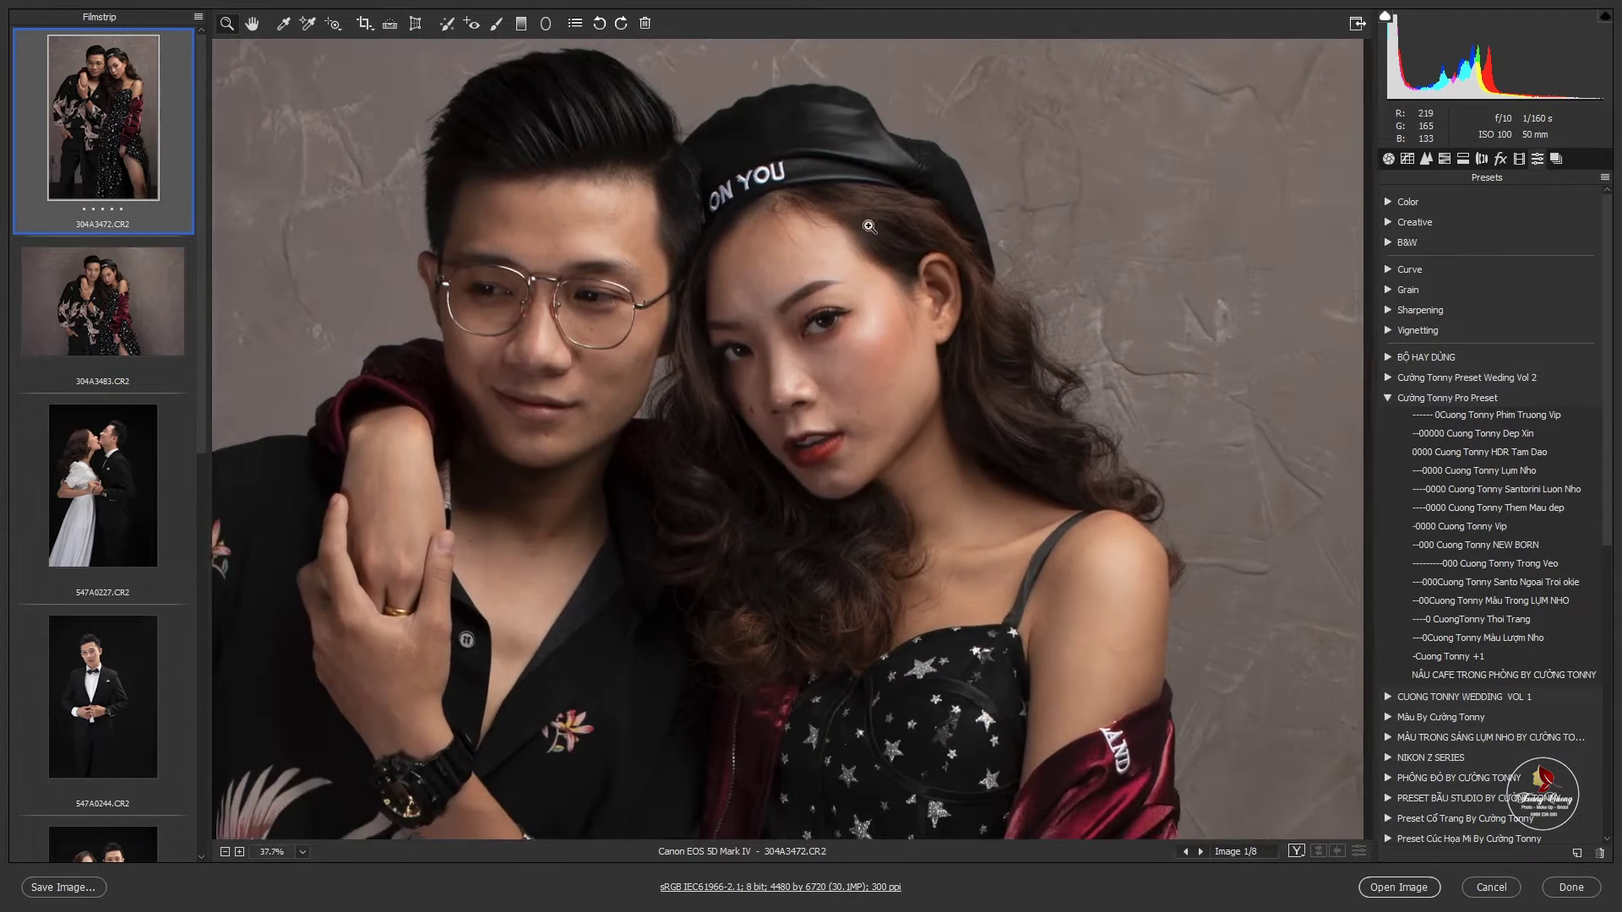
key(Down)
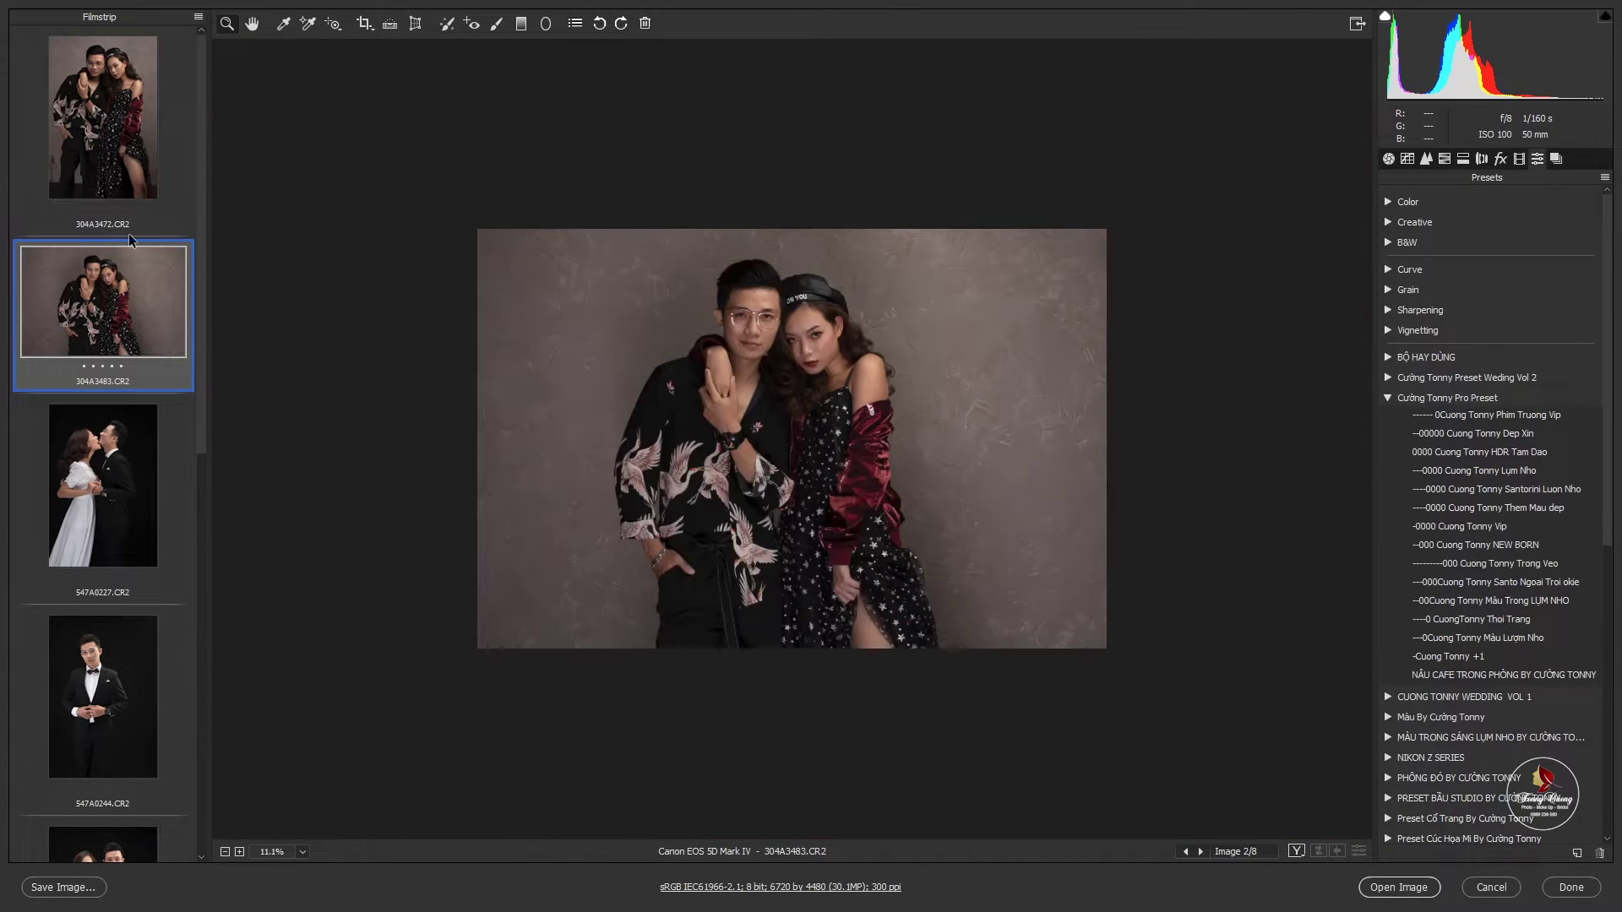
key(Up)
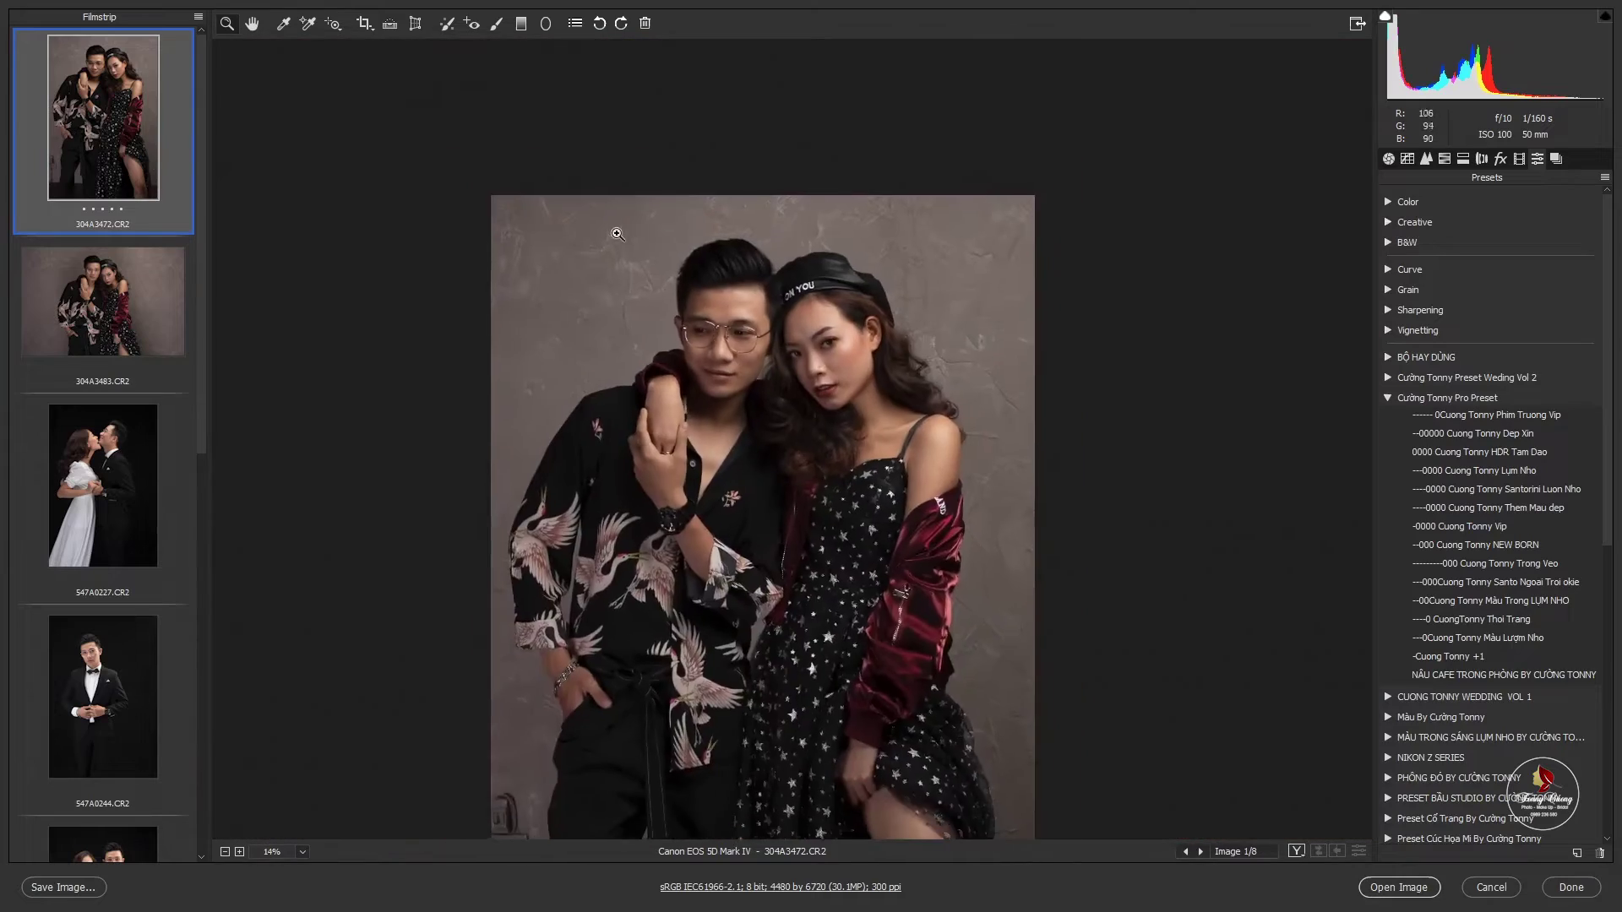
mouse_move(617, 234)
mouse_down()
mouse_move(812, 472)
mouse_move(676, 539)
mouse_up()
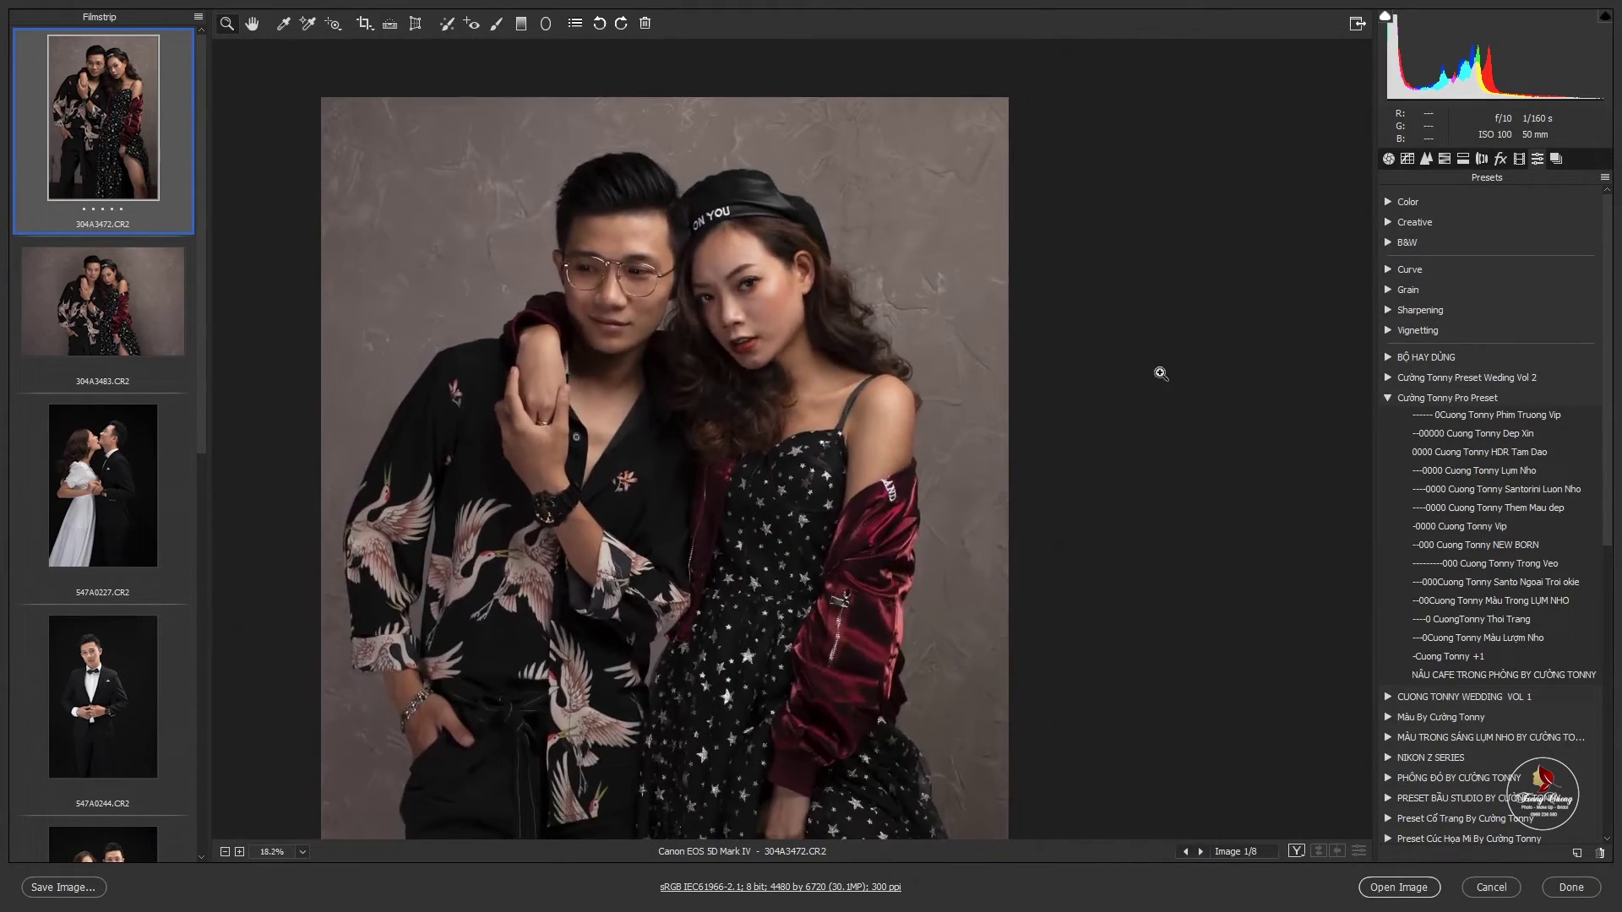
click(1442, 677)
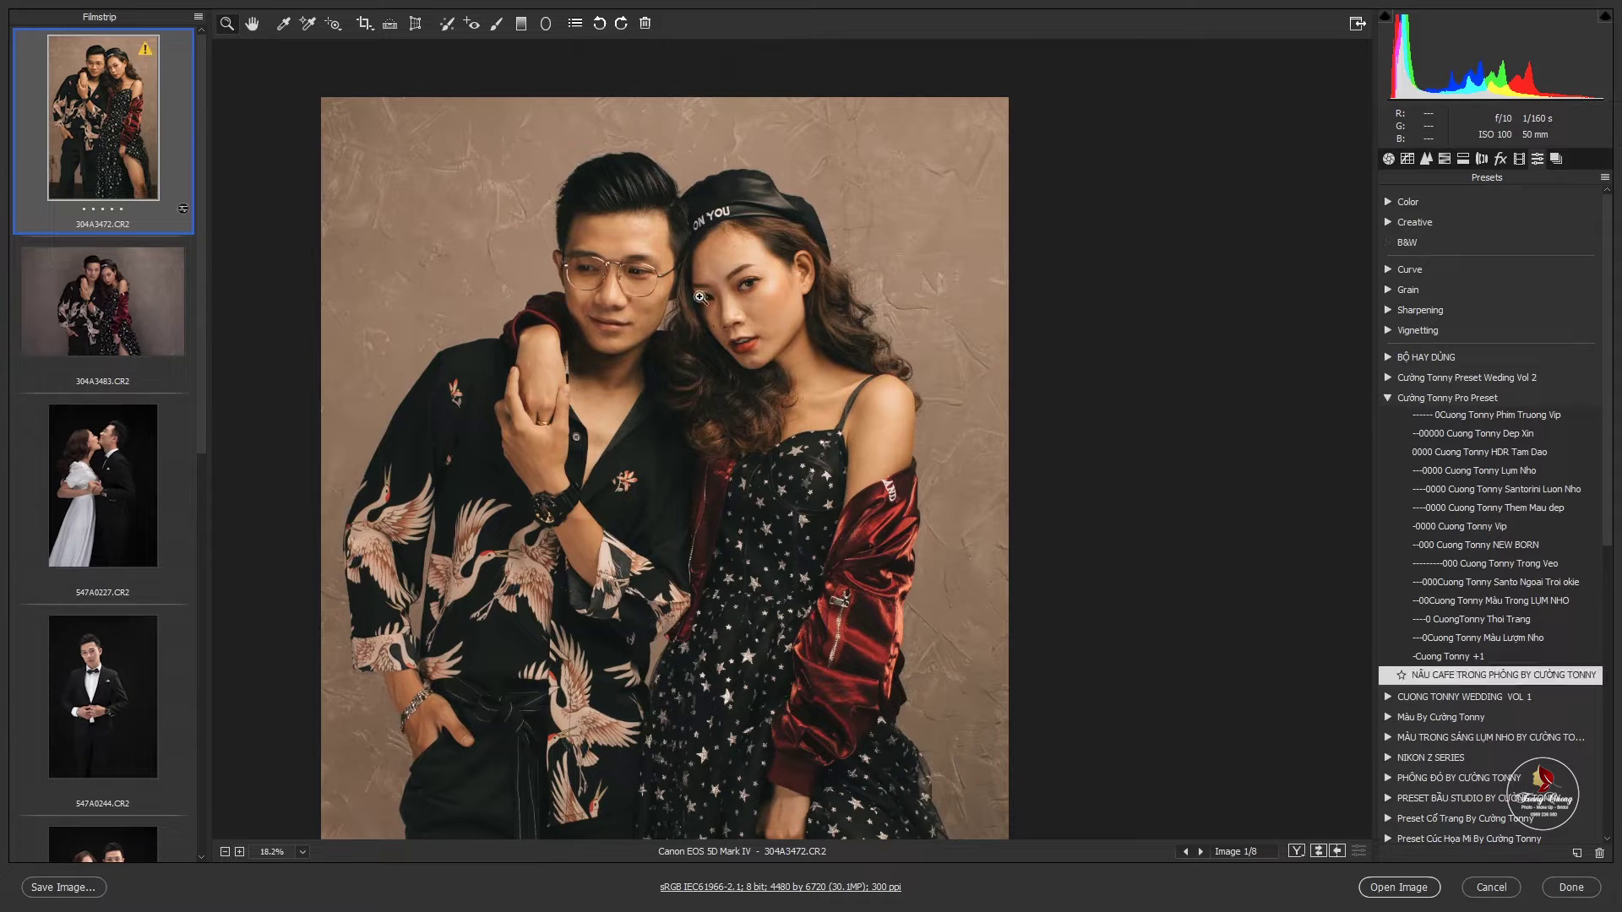
Cool 304A3472 by lowering Basic Temperature from 7550 to about 6950.
mouse_move(701, 295)
mouse_down()
mouse_move(670, 285)
mouse_move(1353, 250)
mouse_up()
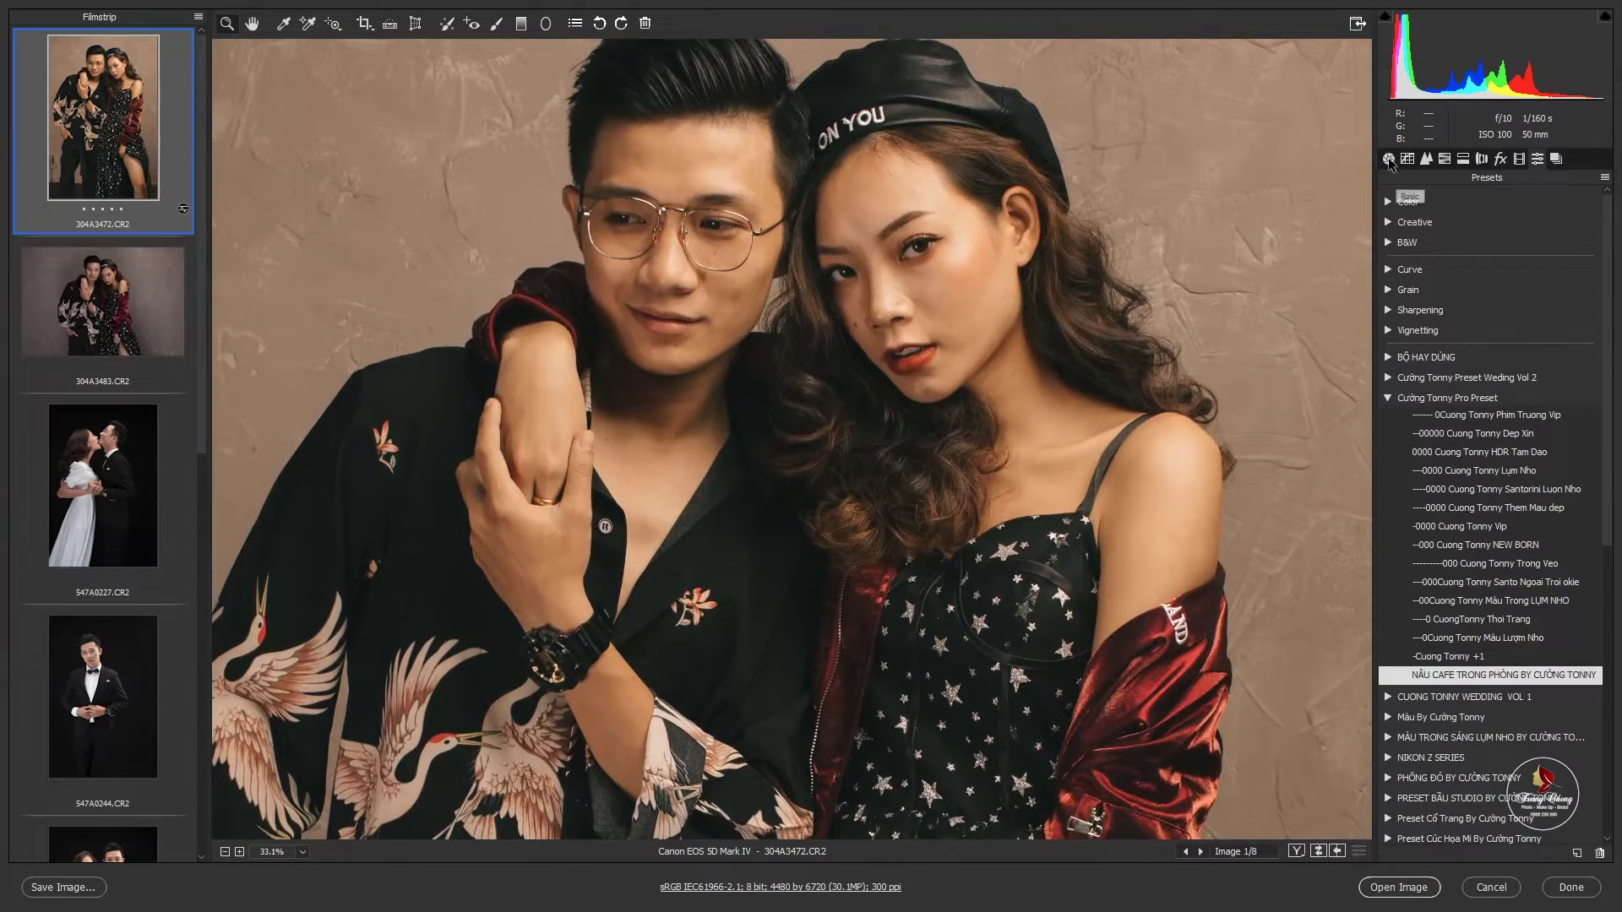
click(1387, 159)
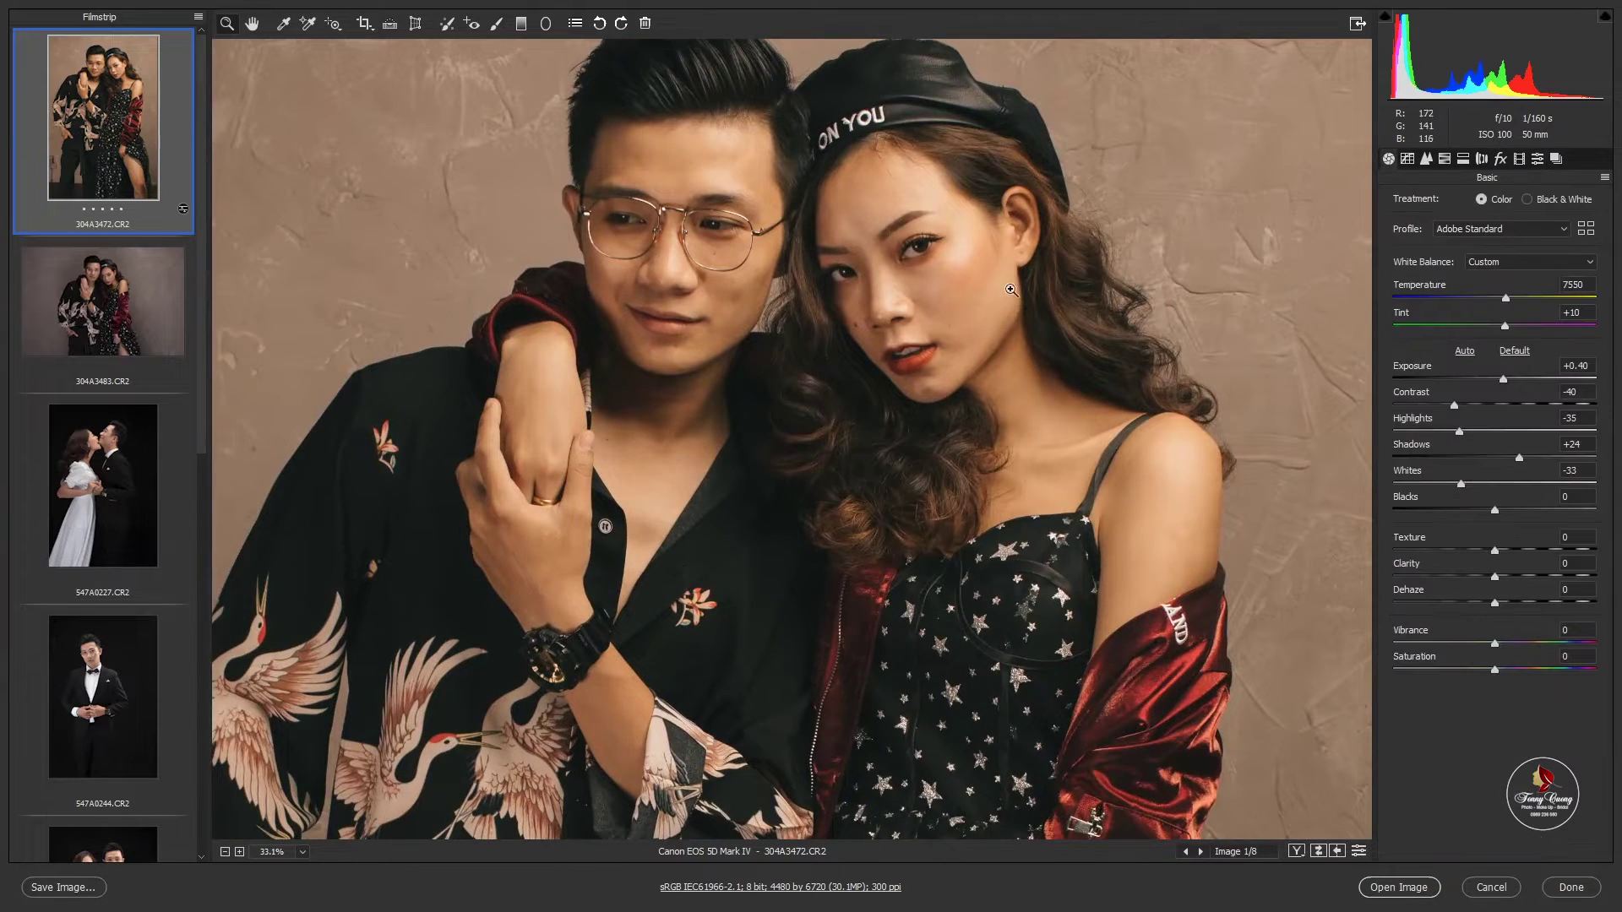
key(ctrl+0)
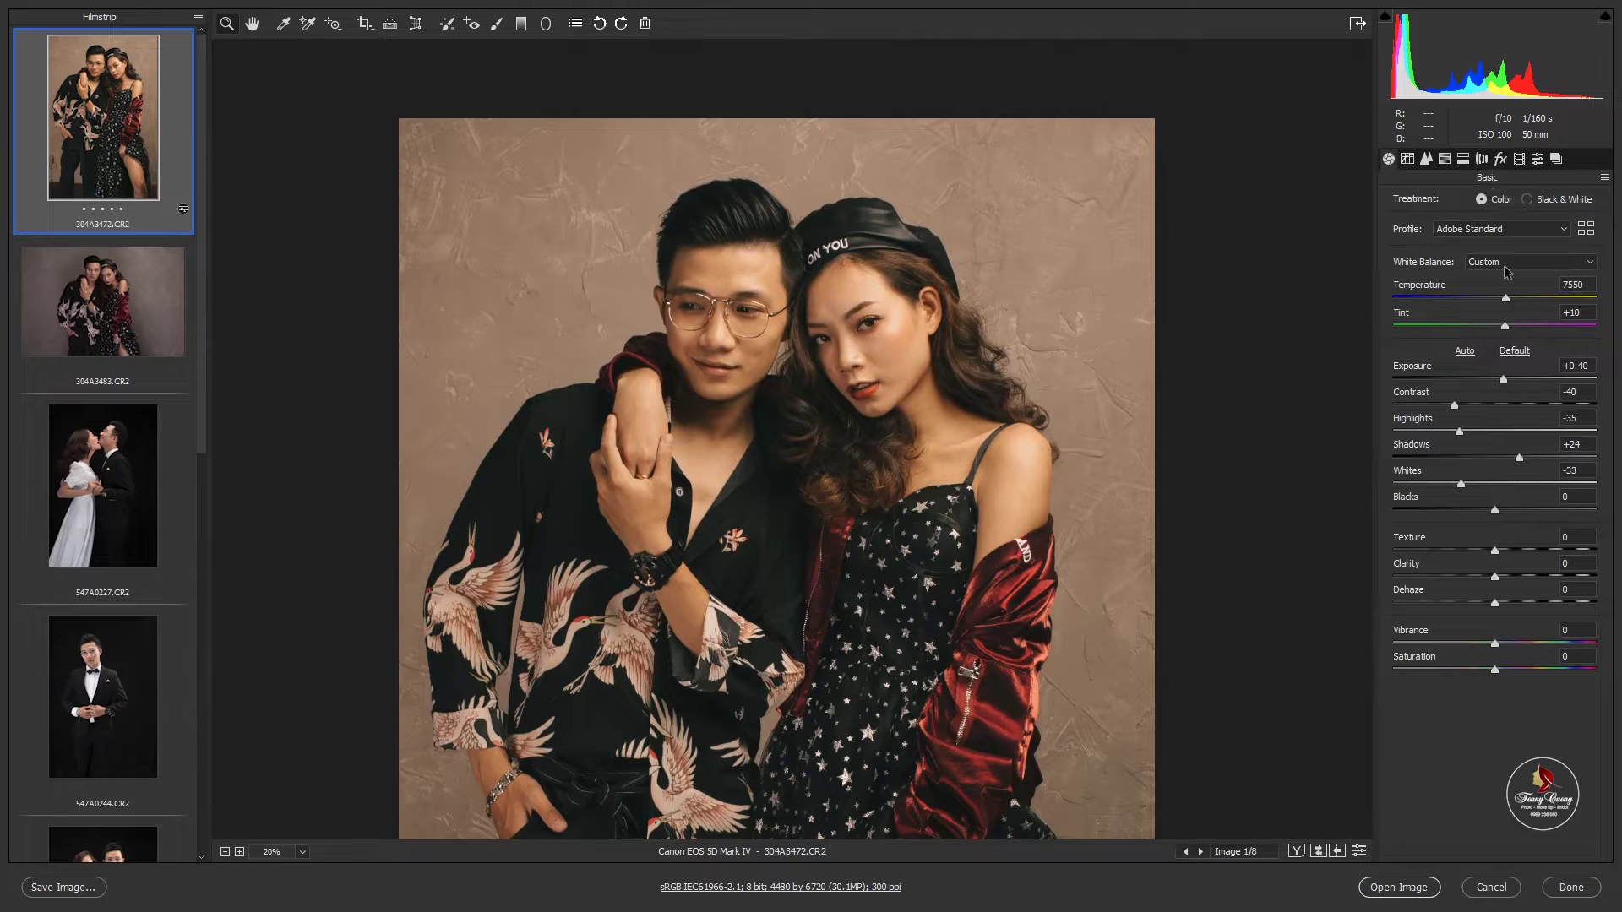
drag(1505, 298, 1493, 298)
click(1538, 159)
click(785, 329)
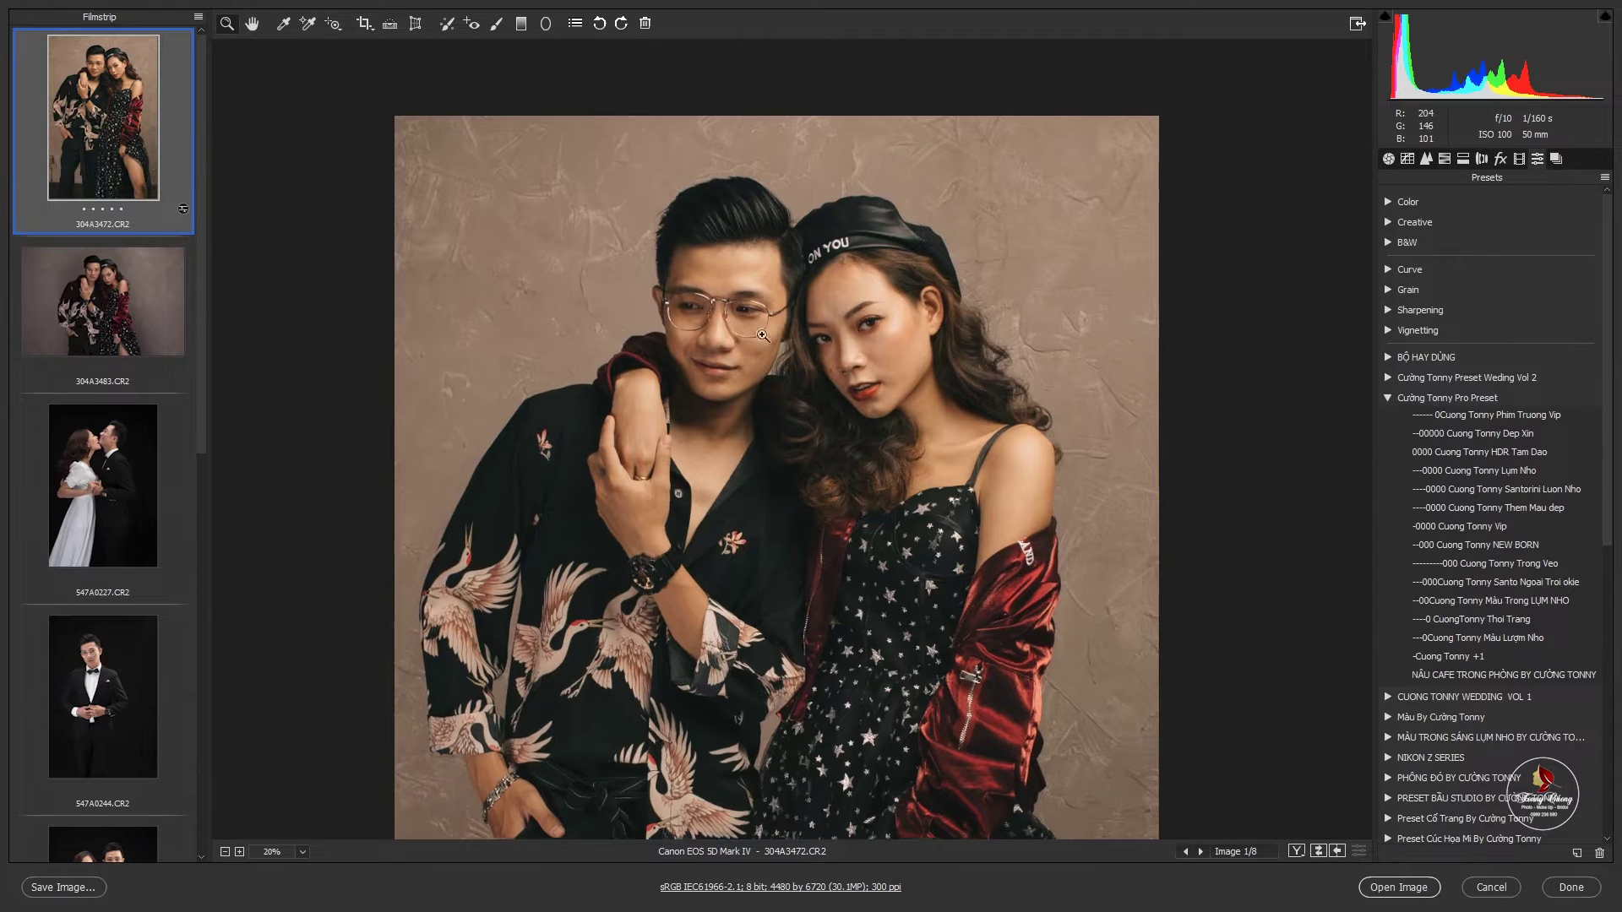
Apply the 0Cuong Tonny Phim Truong Vip preset to 304A3472 and check the couple zoomed in.
click(1490, 415)
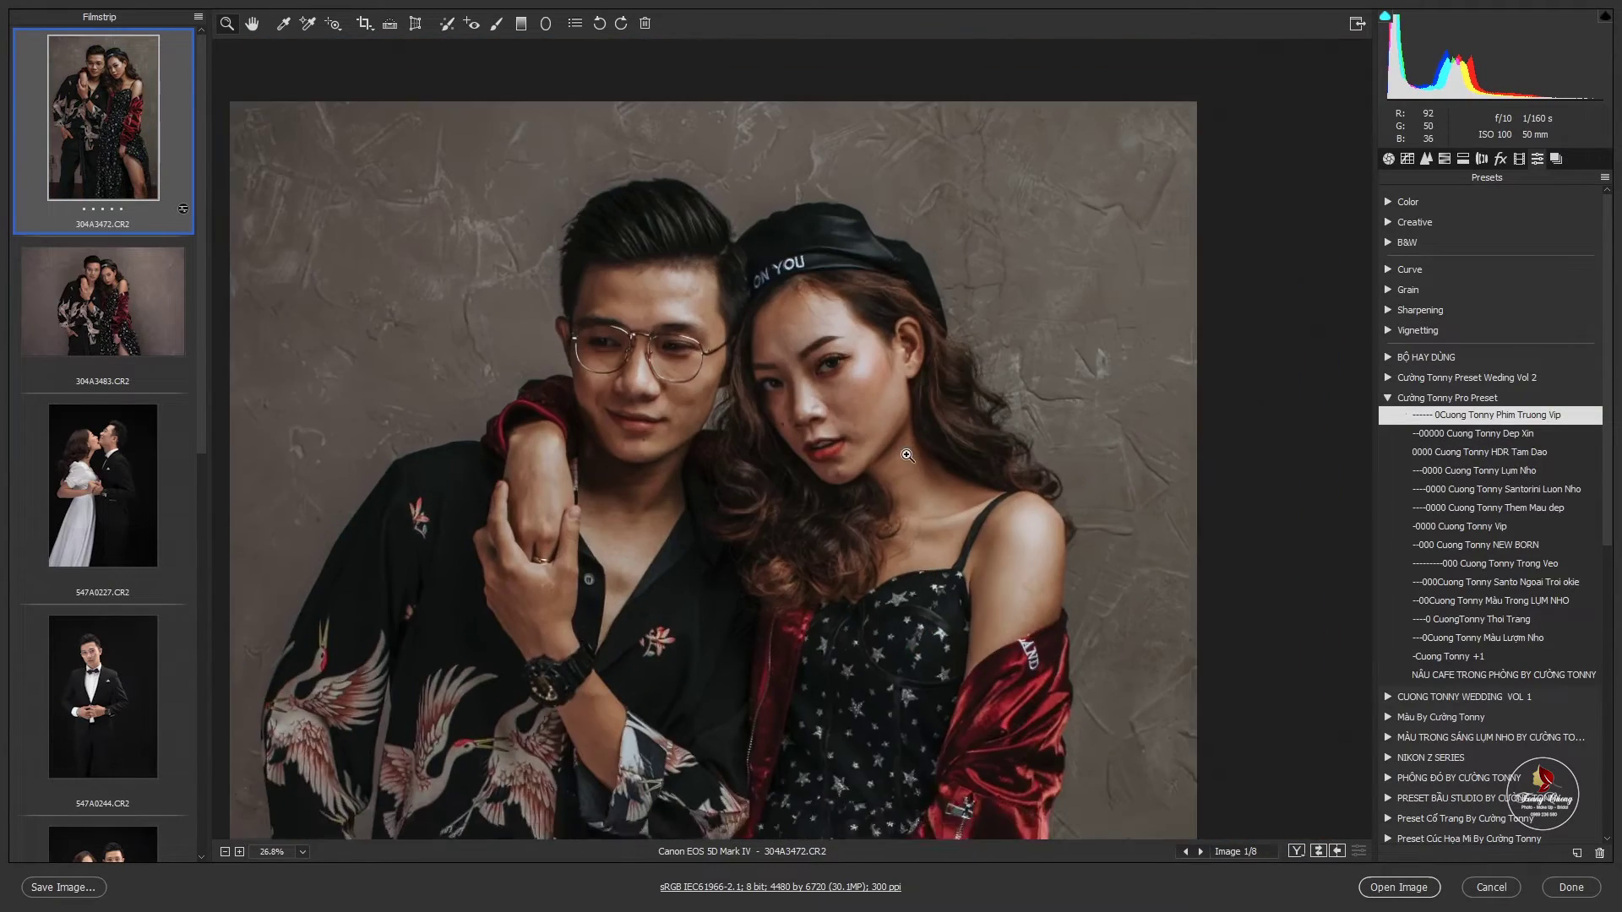
mouse_move(920, 457)
mouse_down()
mouse_move(826, 488)
mouse_move(789, 440)
mouse_up()
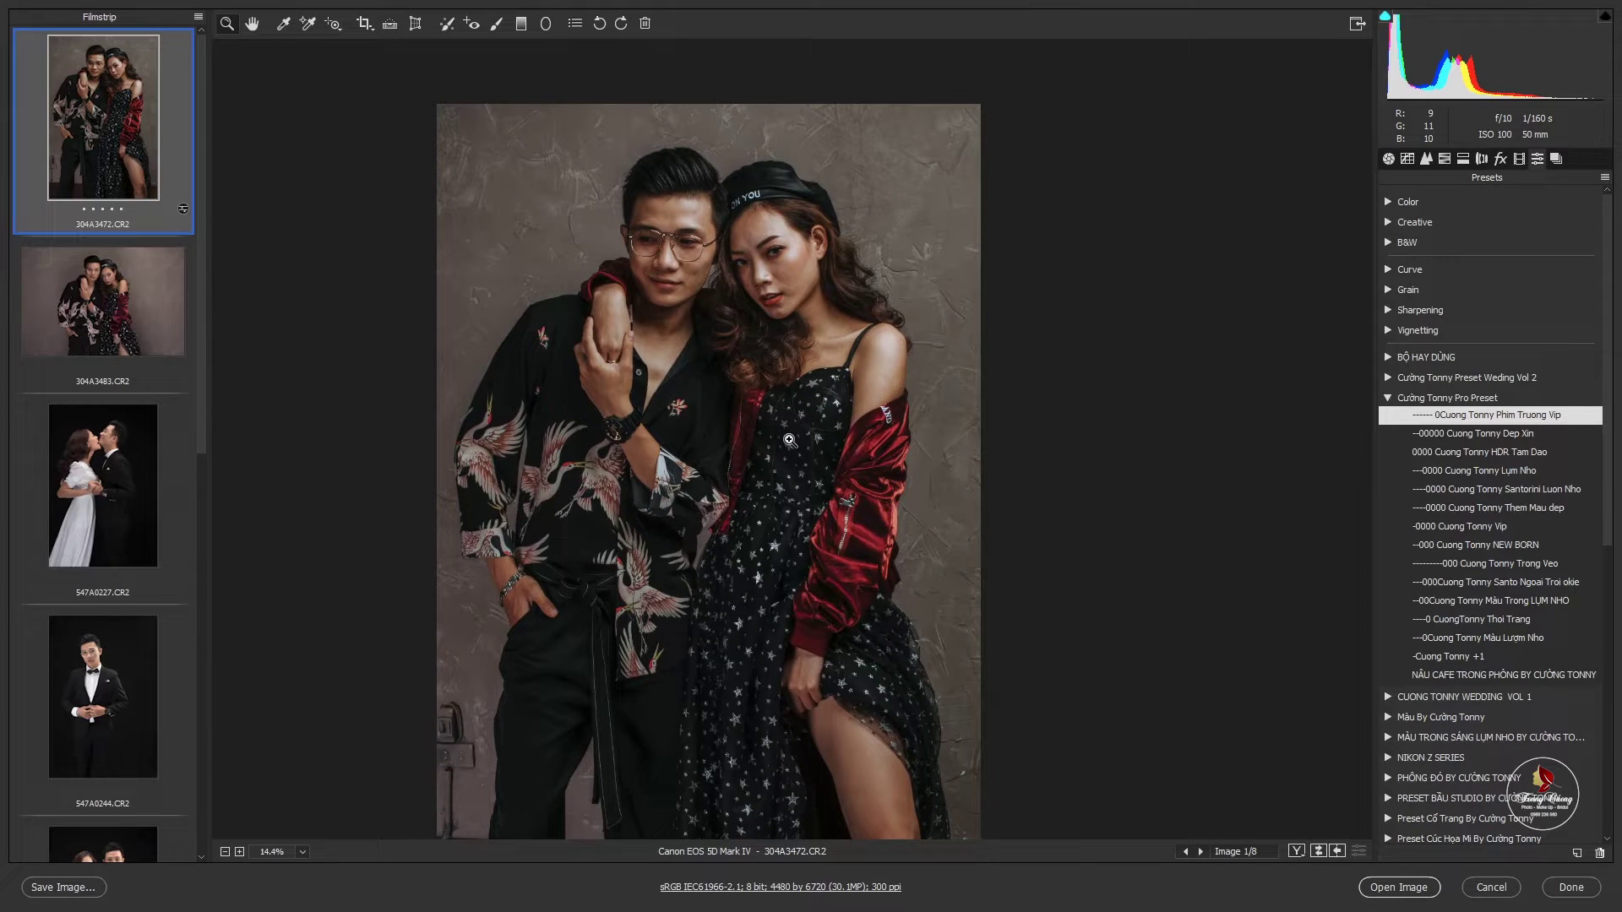
drag(794, 444, 781, 408)
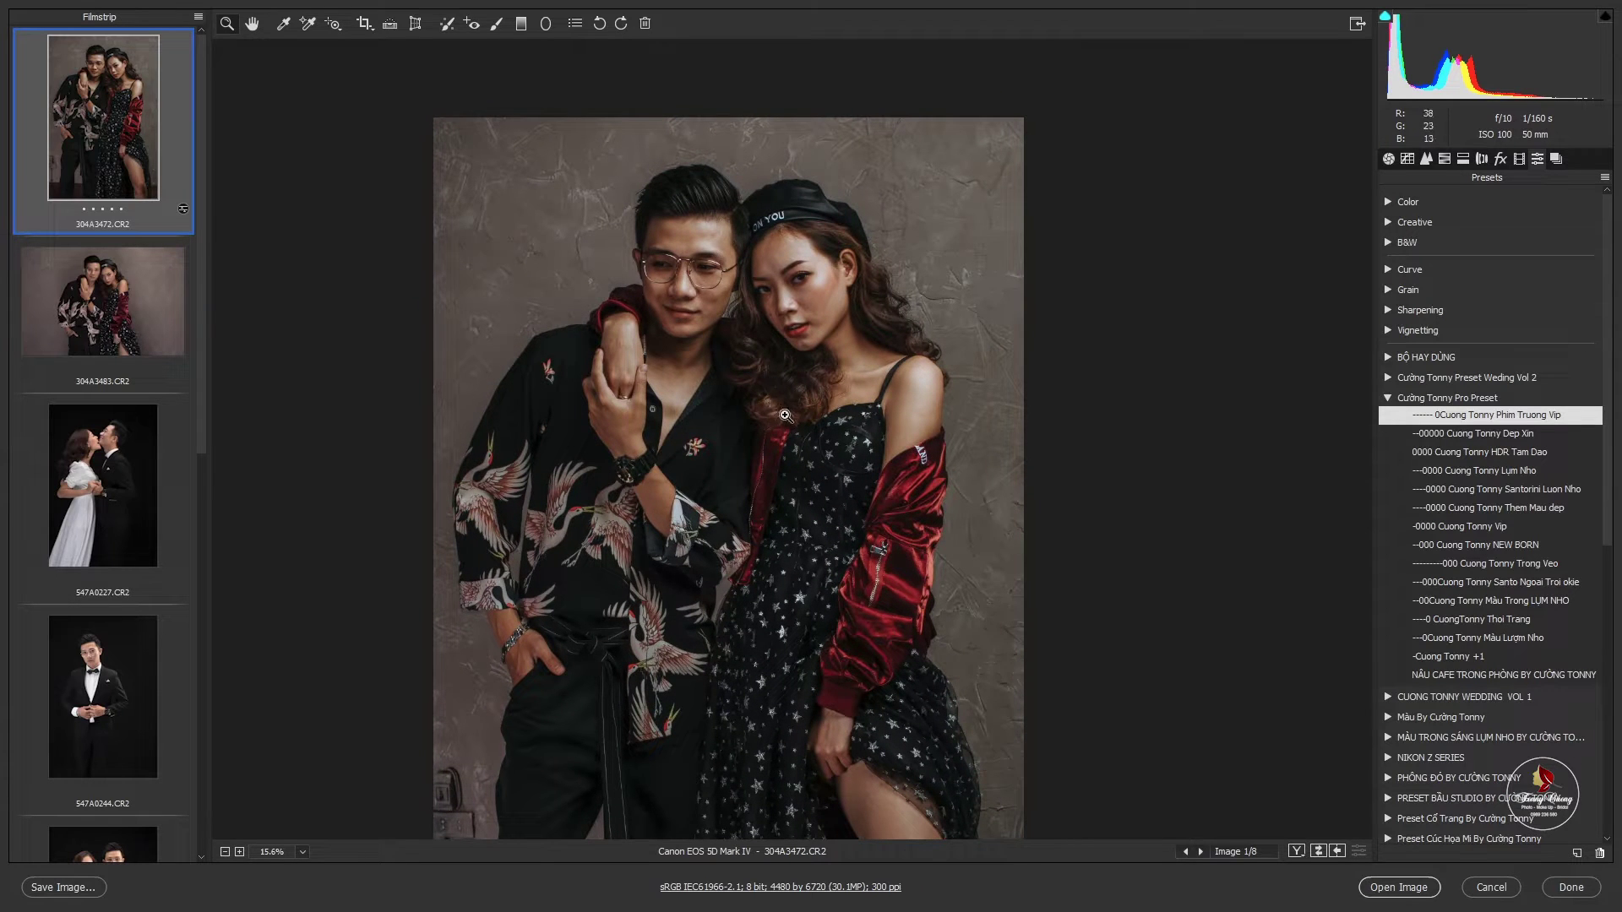
scroll(794, 427, down, 1)
Apply the 0Cuong Tonny Phim Truong Vip preset to 304A3483 and check the faces.
click(91, 323)
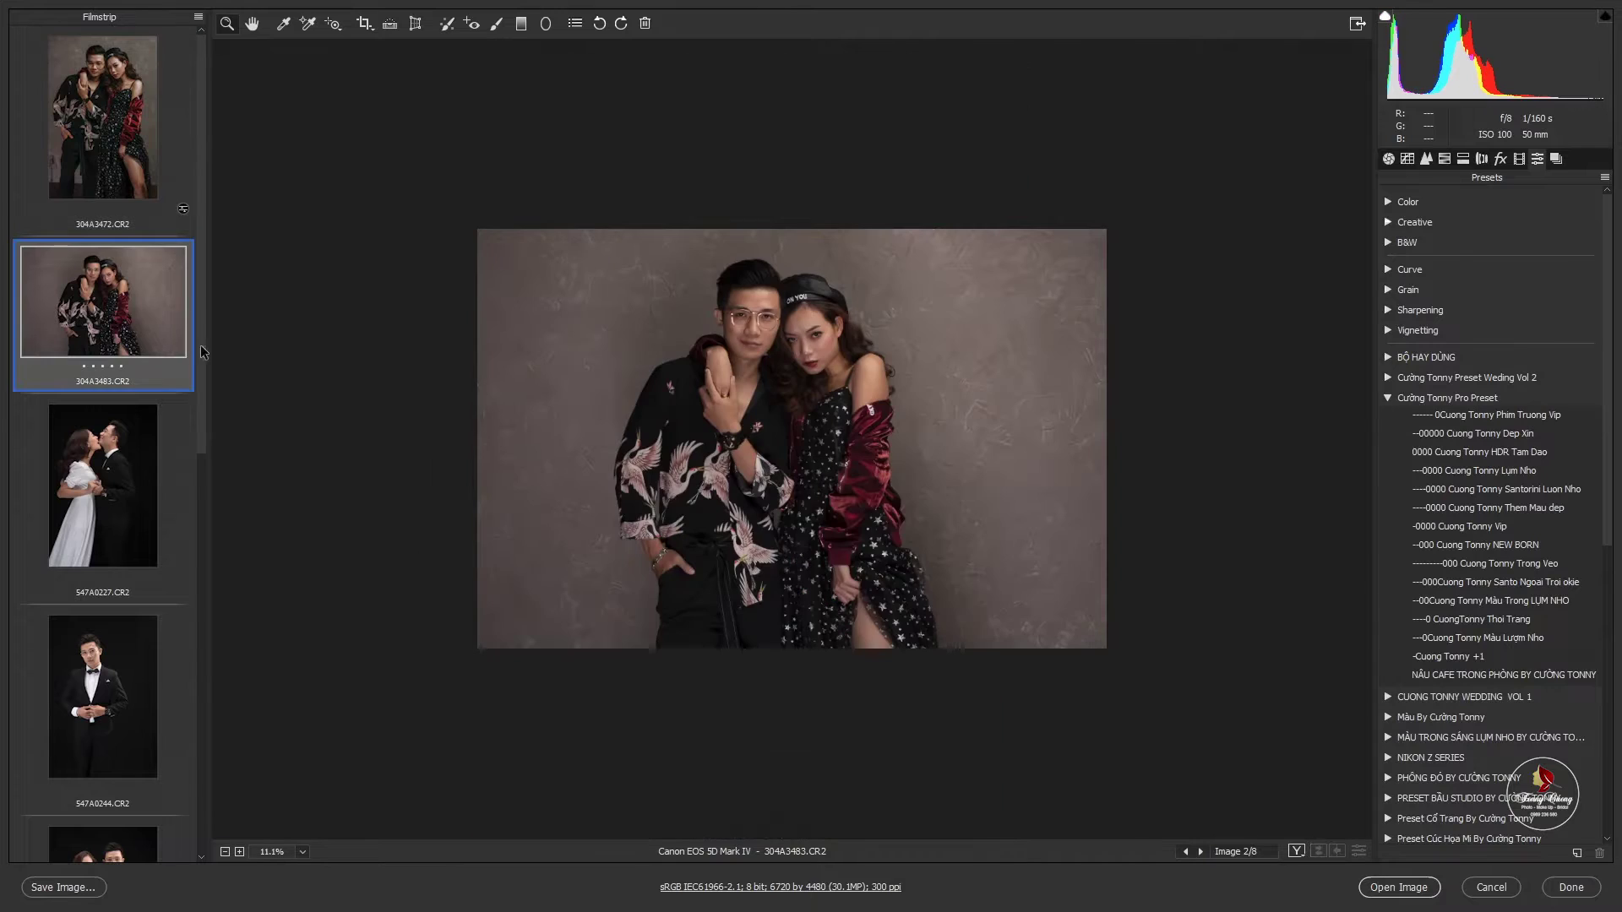
click(1493, 419)
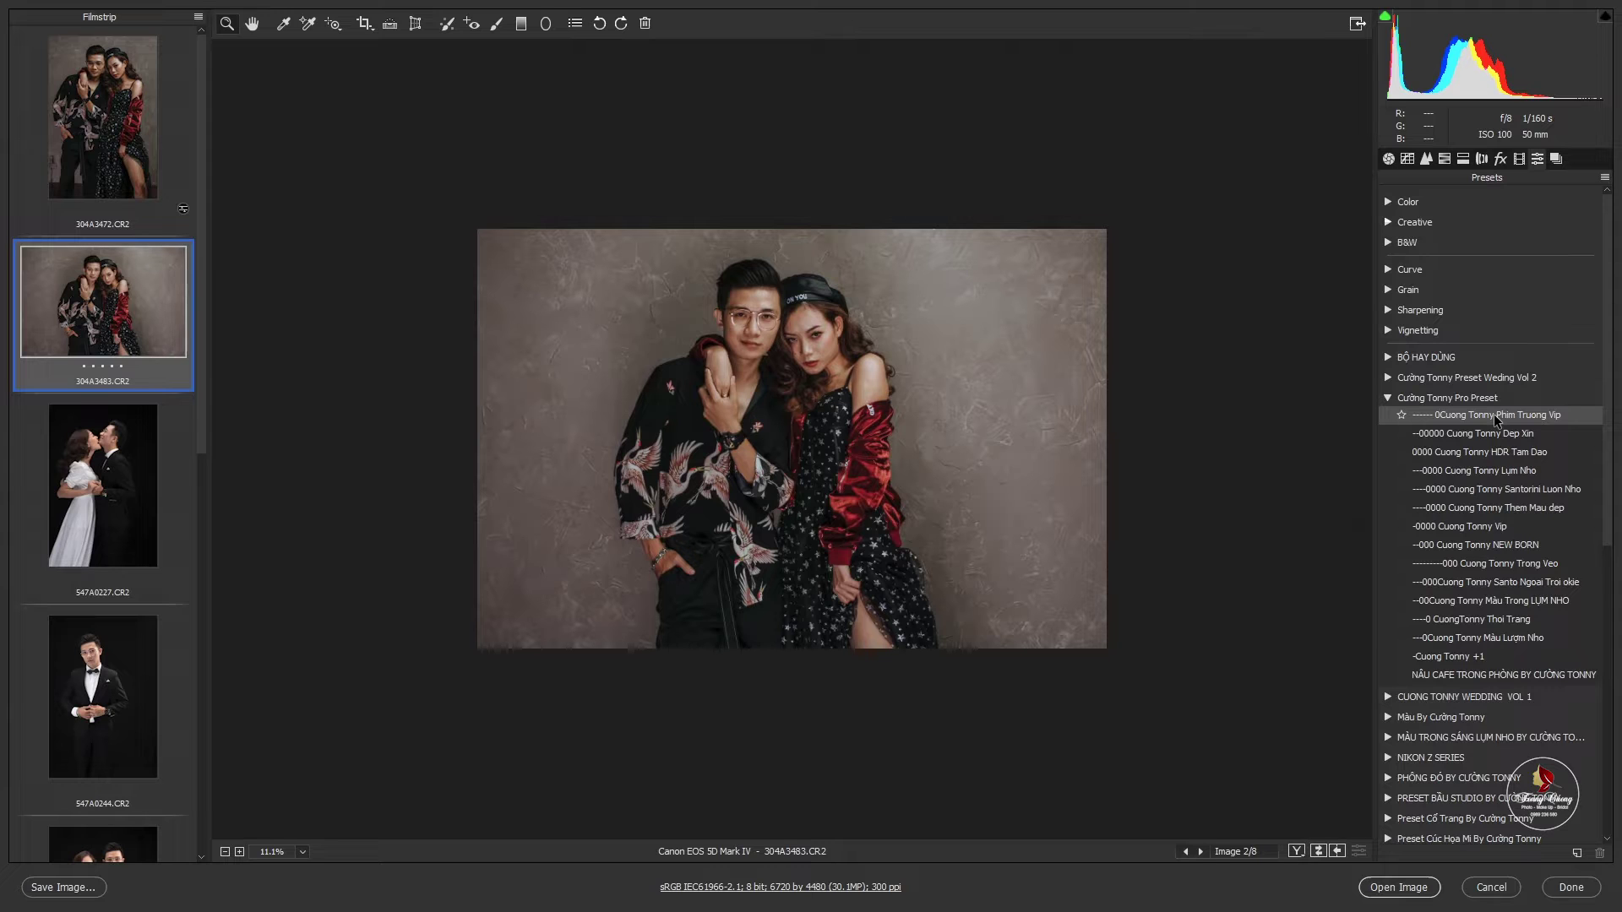
click(1487, 419)
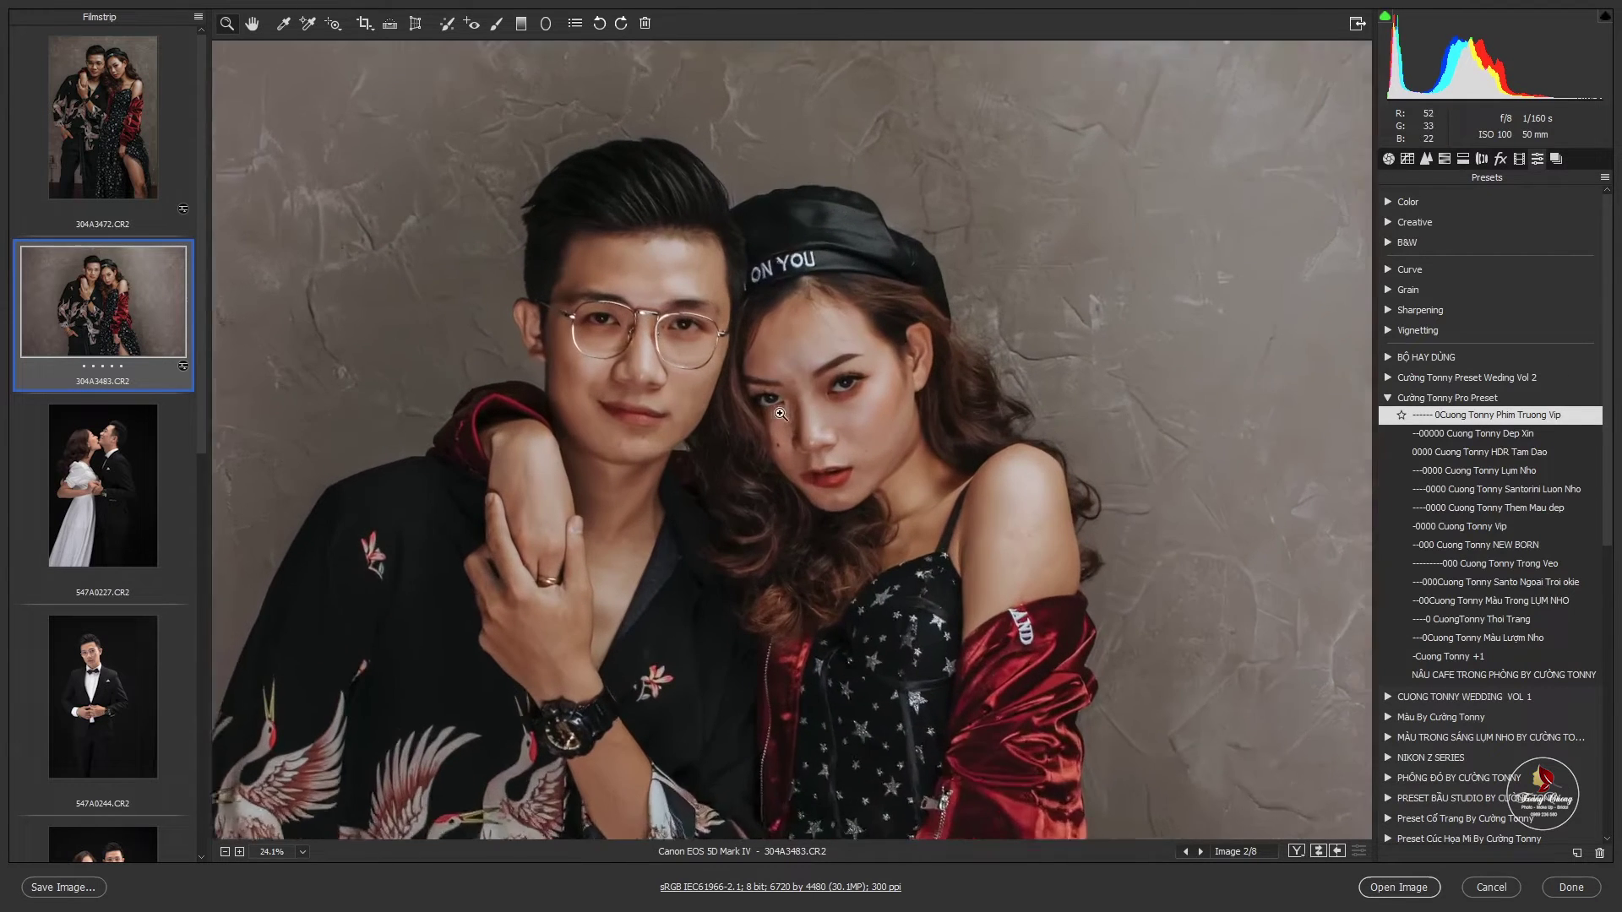
mouse_move(806, 384)
mouse_down()
mouse_move(859, 415)
mouse_move(734, 471)
mouse_up()
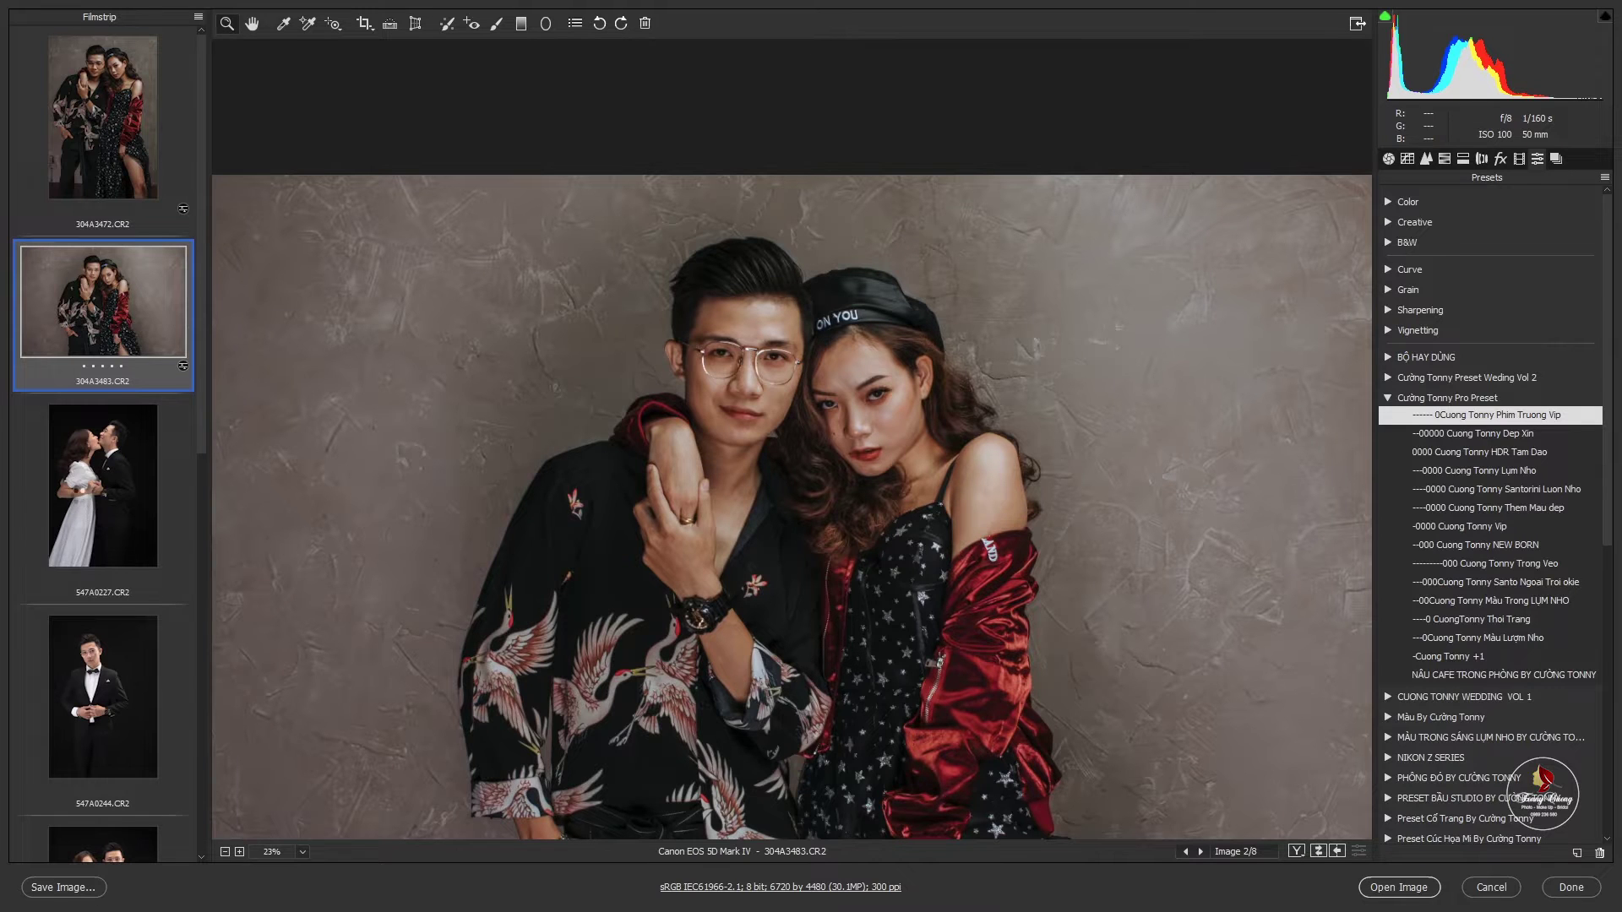
Bring up photo 547A0259 from the filmstrip.
click(84, 500)
scroll(124, 513, down, 4)
click(118, 541)
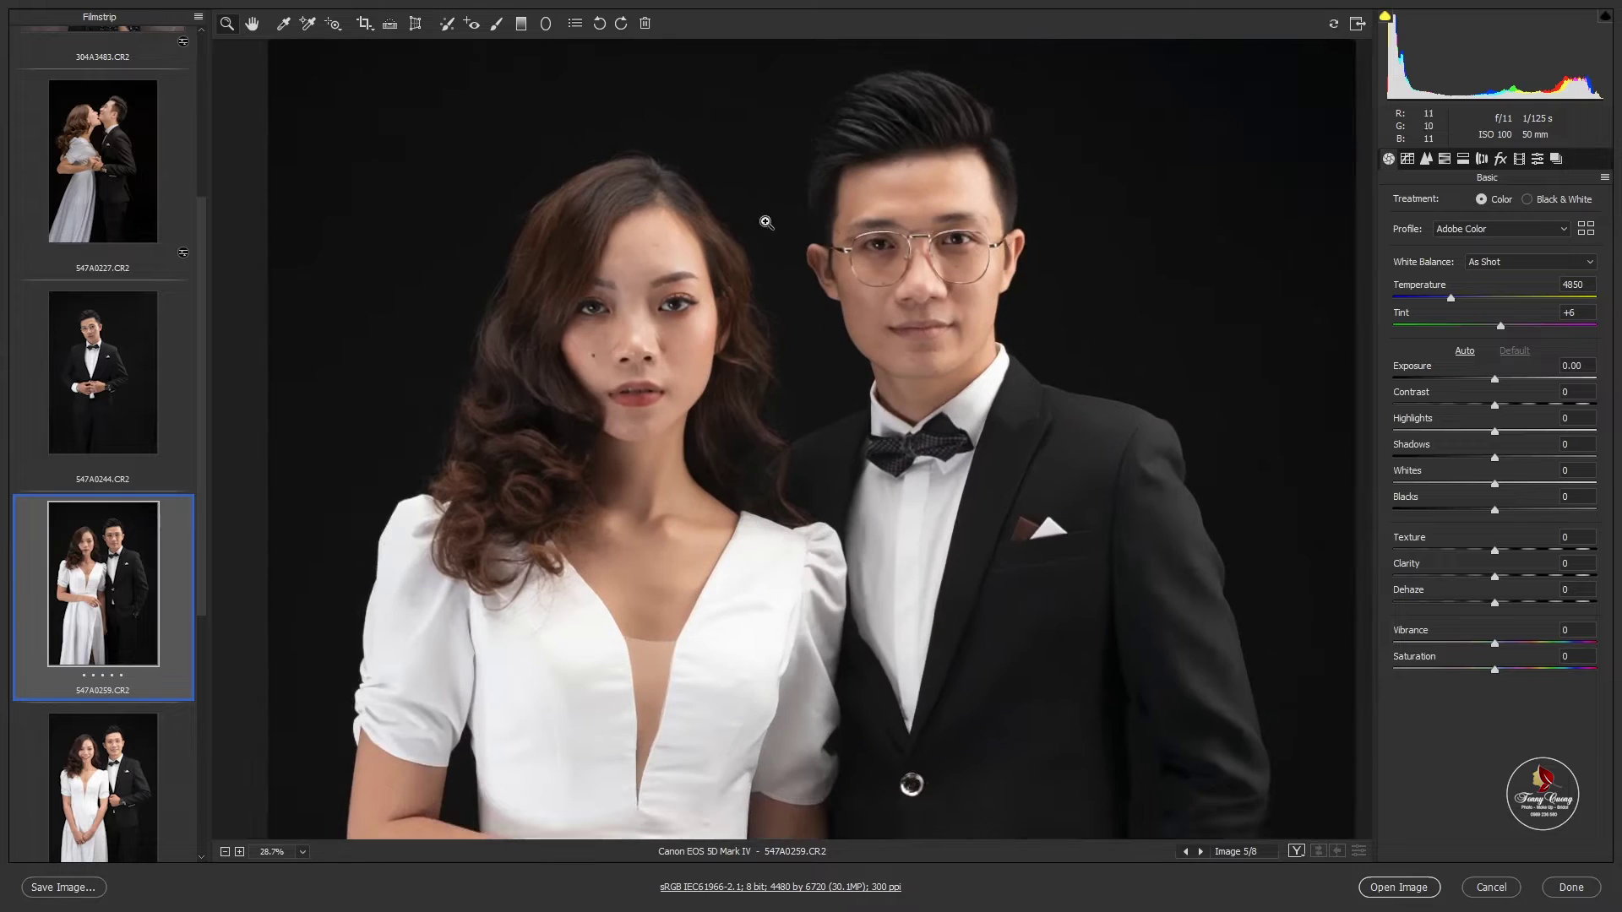
Try the Phim Truong Vip and Dep Xin presets on 547A0259, settling on Cuong Tonny Lum Nho.
drag(730, 224, 753, 246)
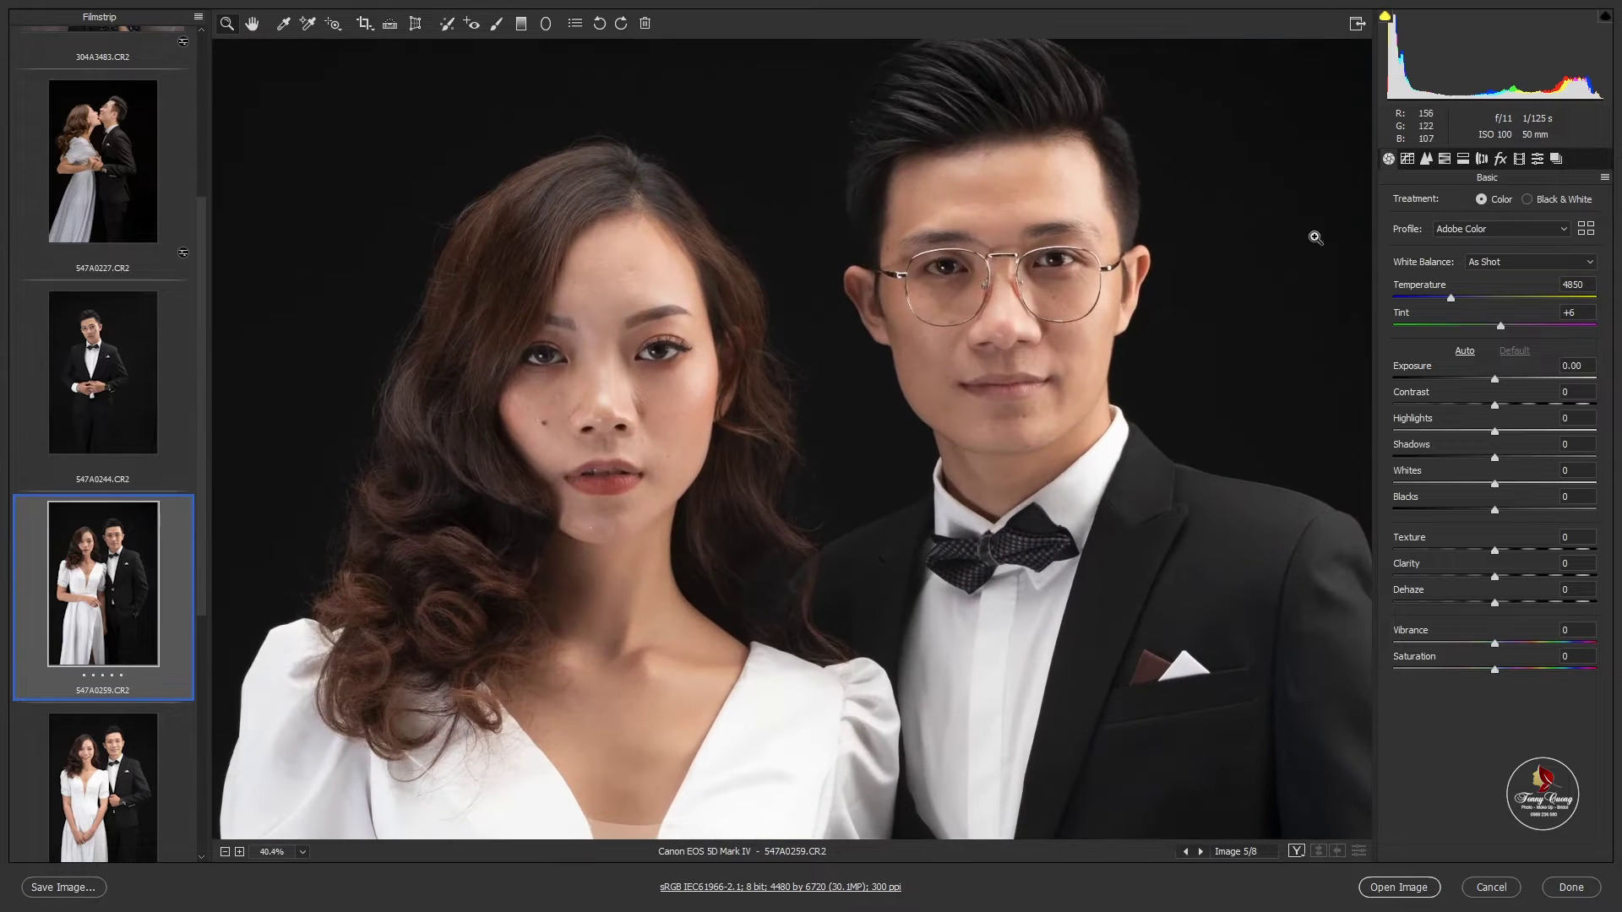
click(1519, 161)
click(1482, 415)
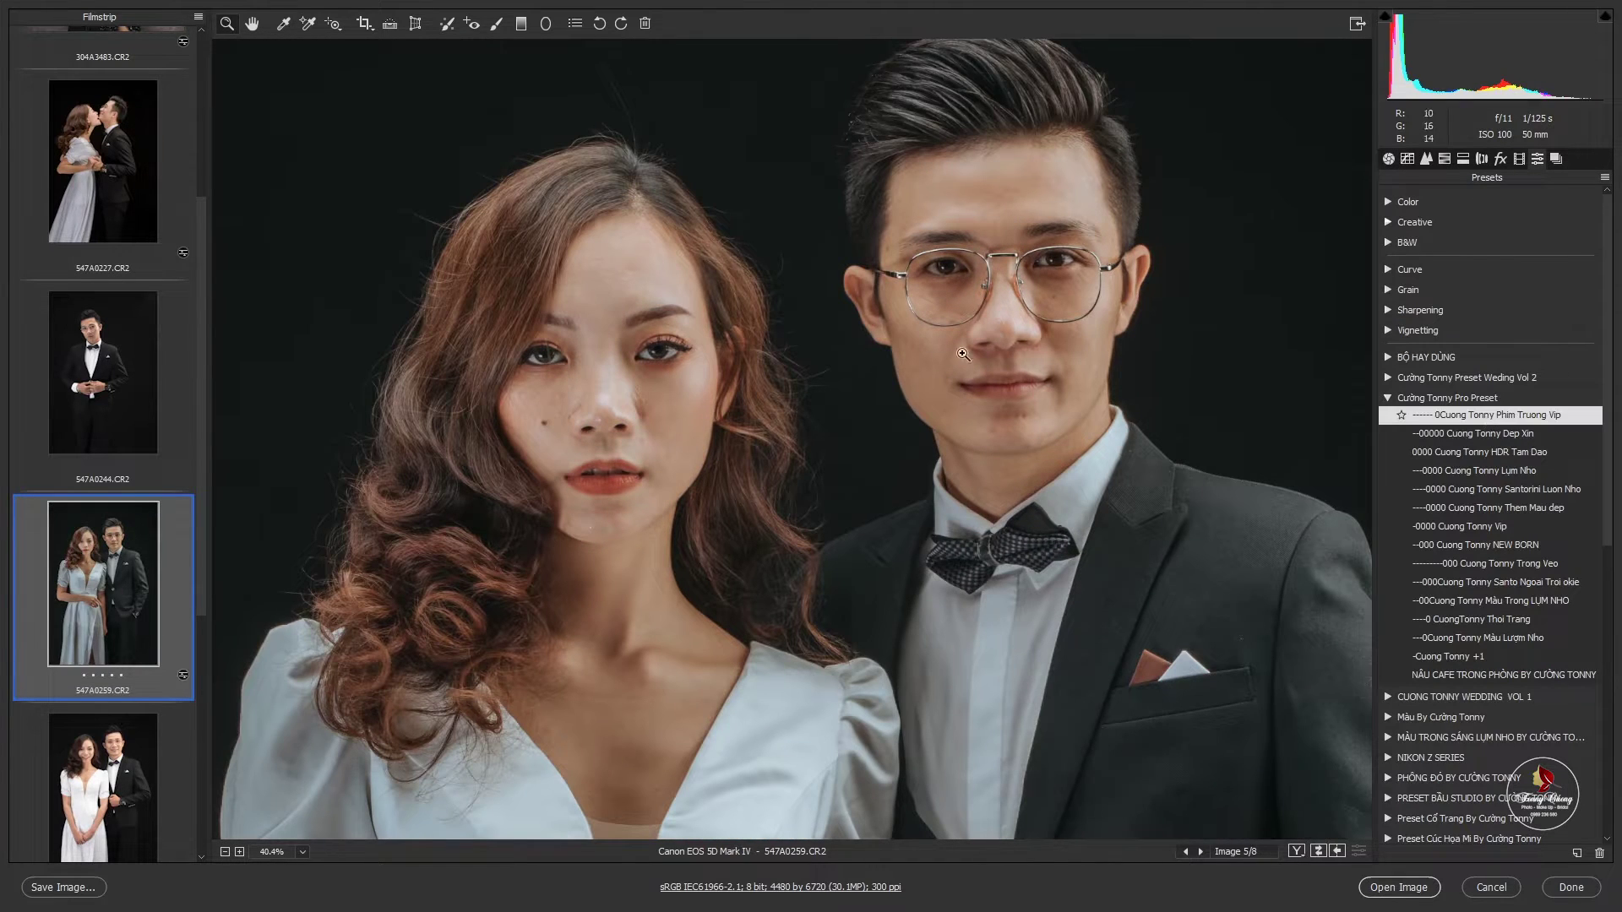
key(ctrl+0)
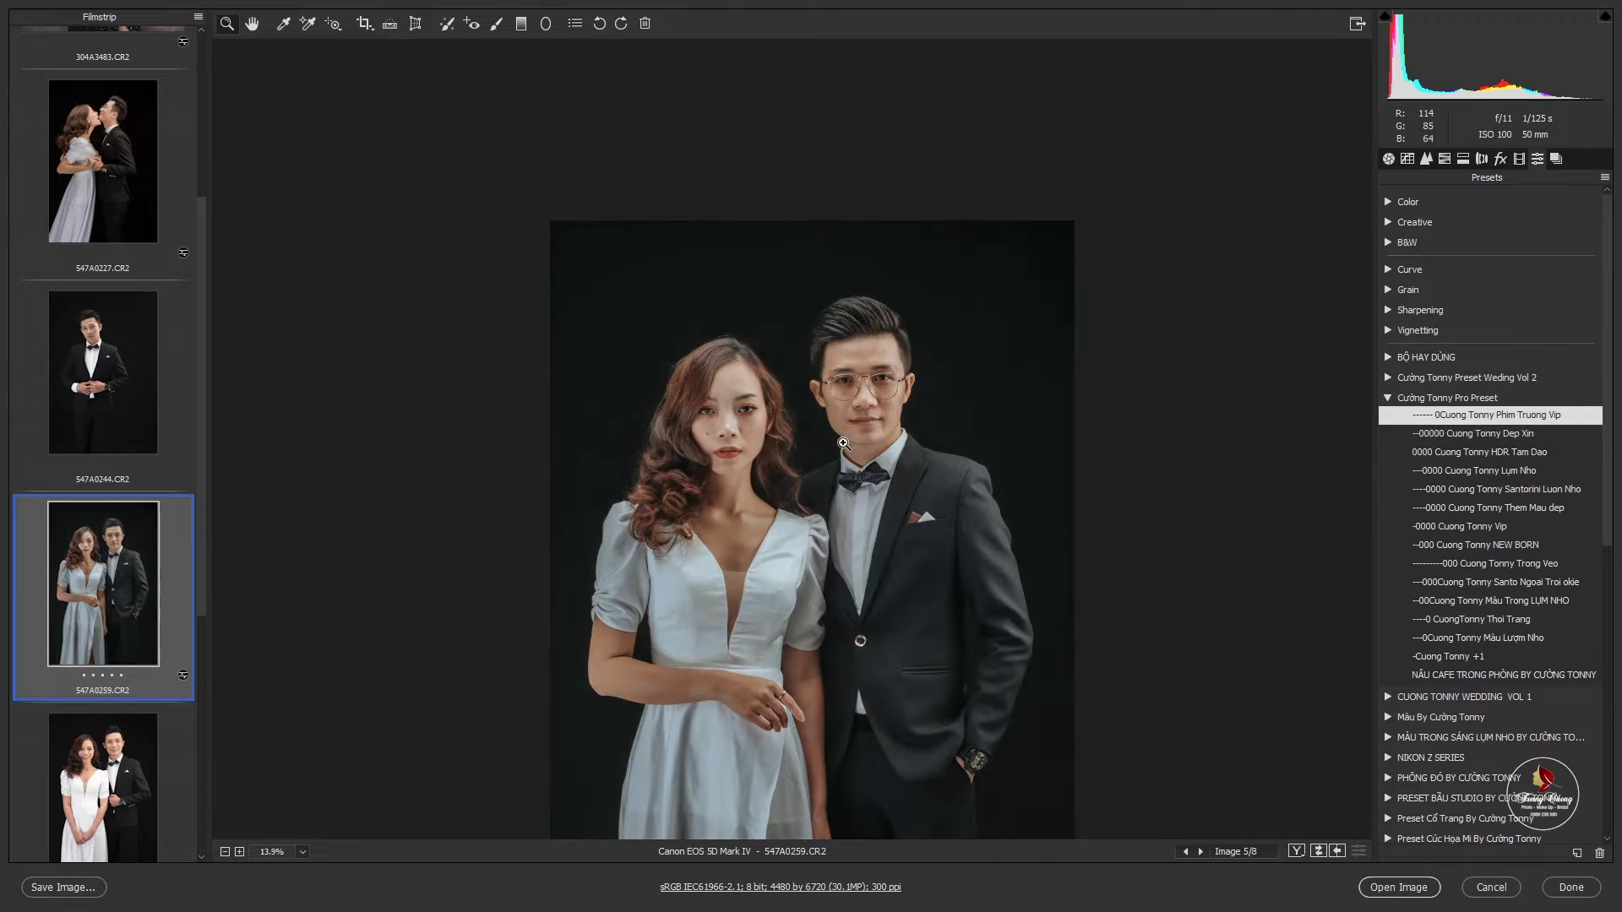
click(1490, 435)
scroll(762, 407, up, 5)
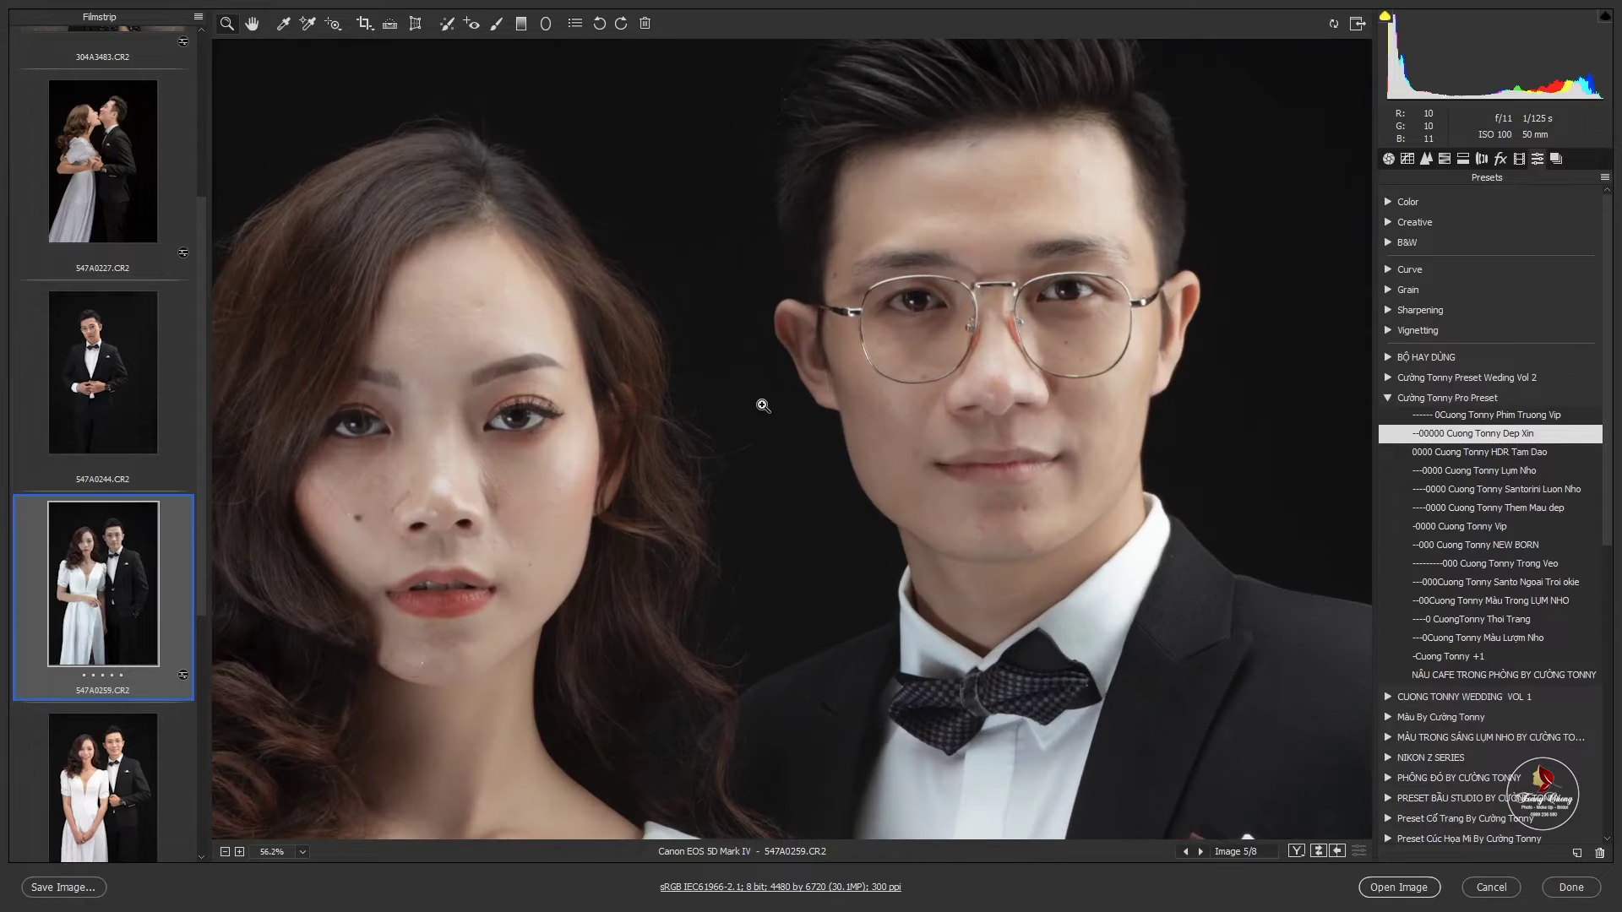
scroll(735, 397, down, 3)
scroll(702, 395, down, 1)
scroll(659, 431, down, 1)
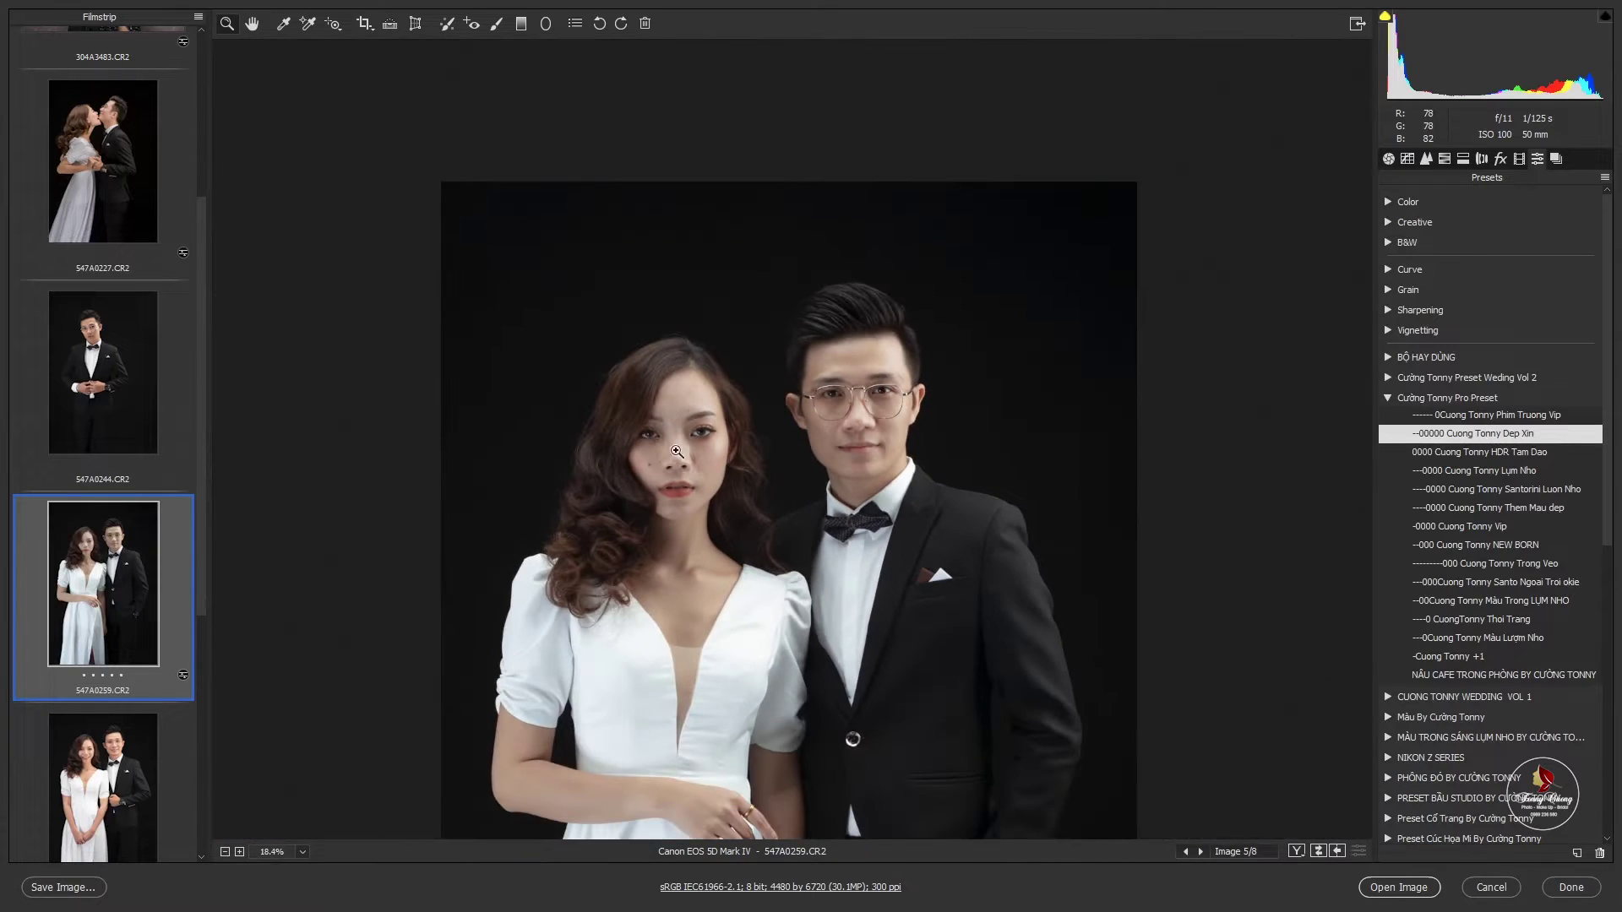
scroll(760, 443, up, 6)
scroll(761, 431, up, 3)
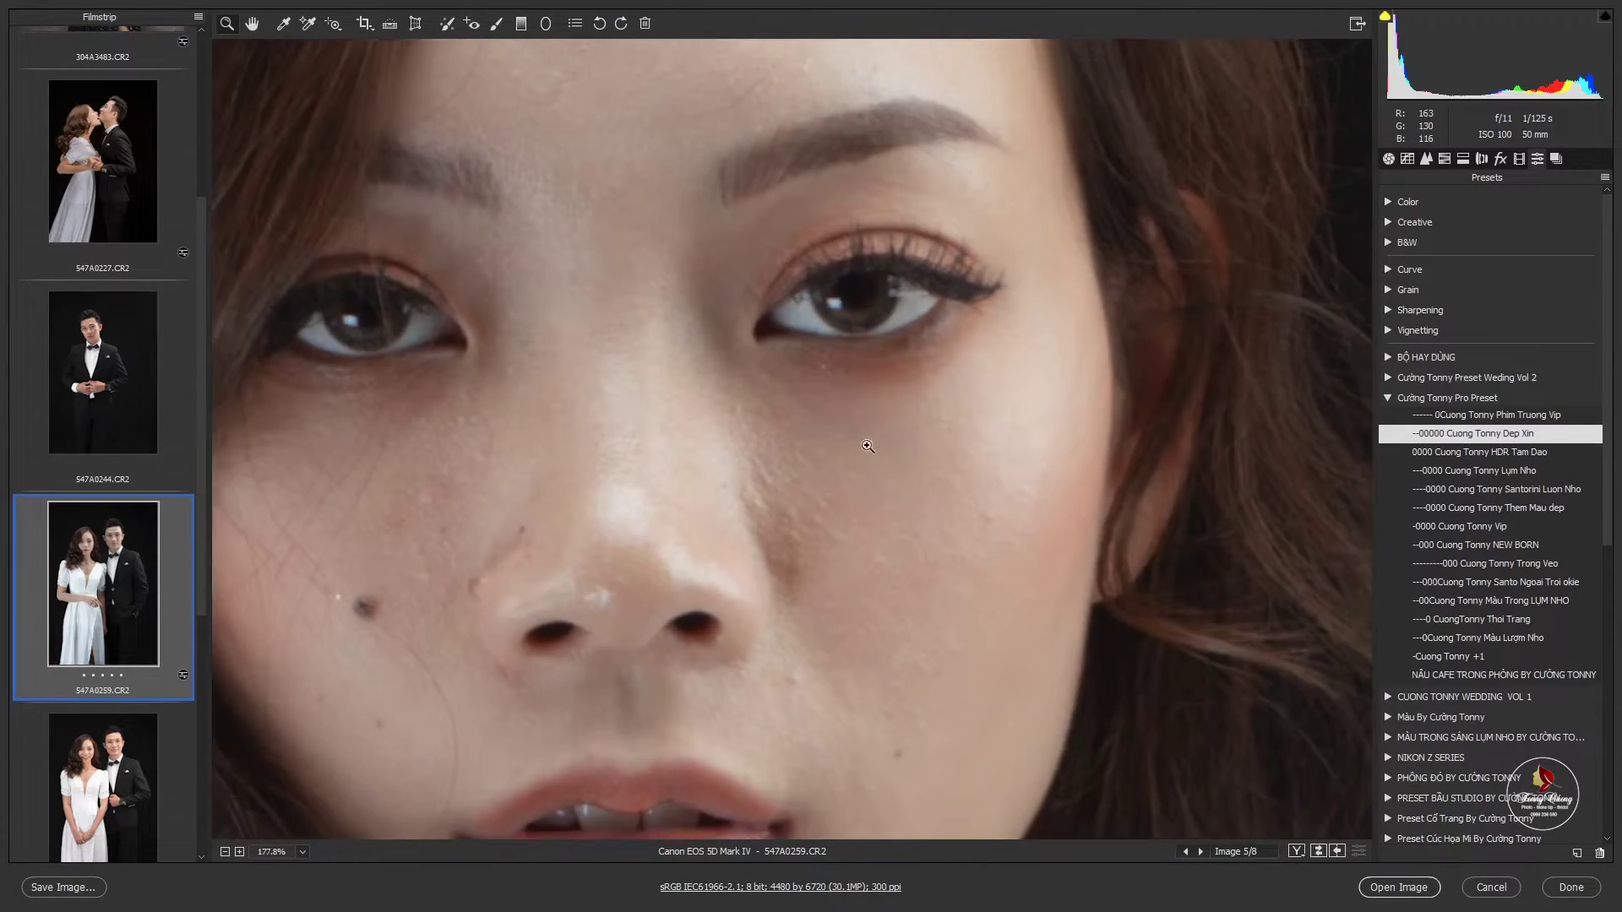
scroll(938, 426, down, 6)
scroll(945, 426, up, 2)
scroll(1016, 408, up, 1)
scroll(1035, 409, up, 1)
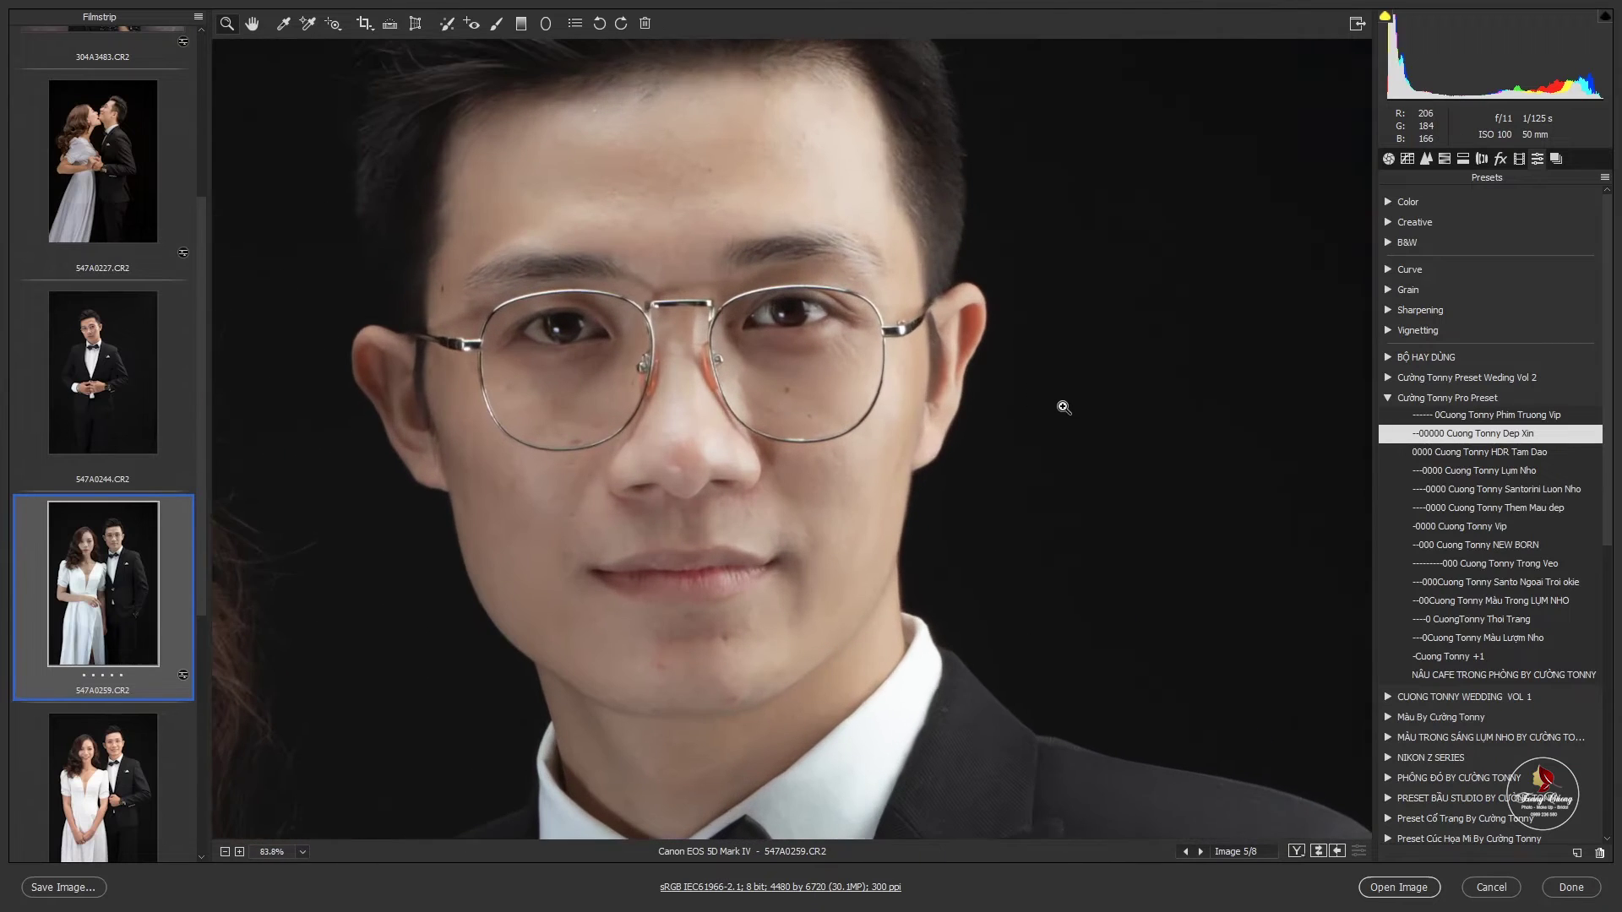
scroll(761, 431, down, 2)
scroll(762, 430, down, 2)
scroll(803, 456, down, 1)
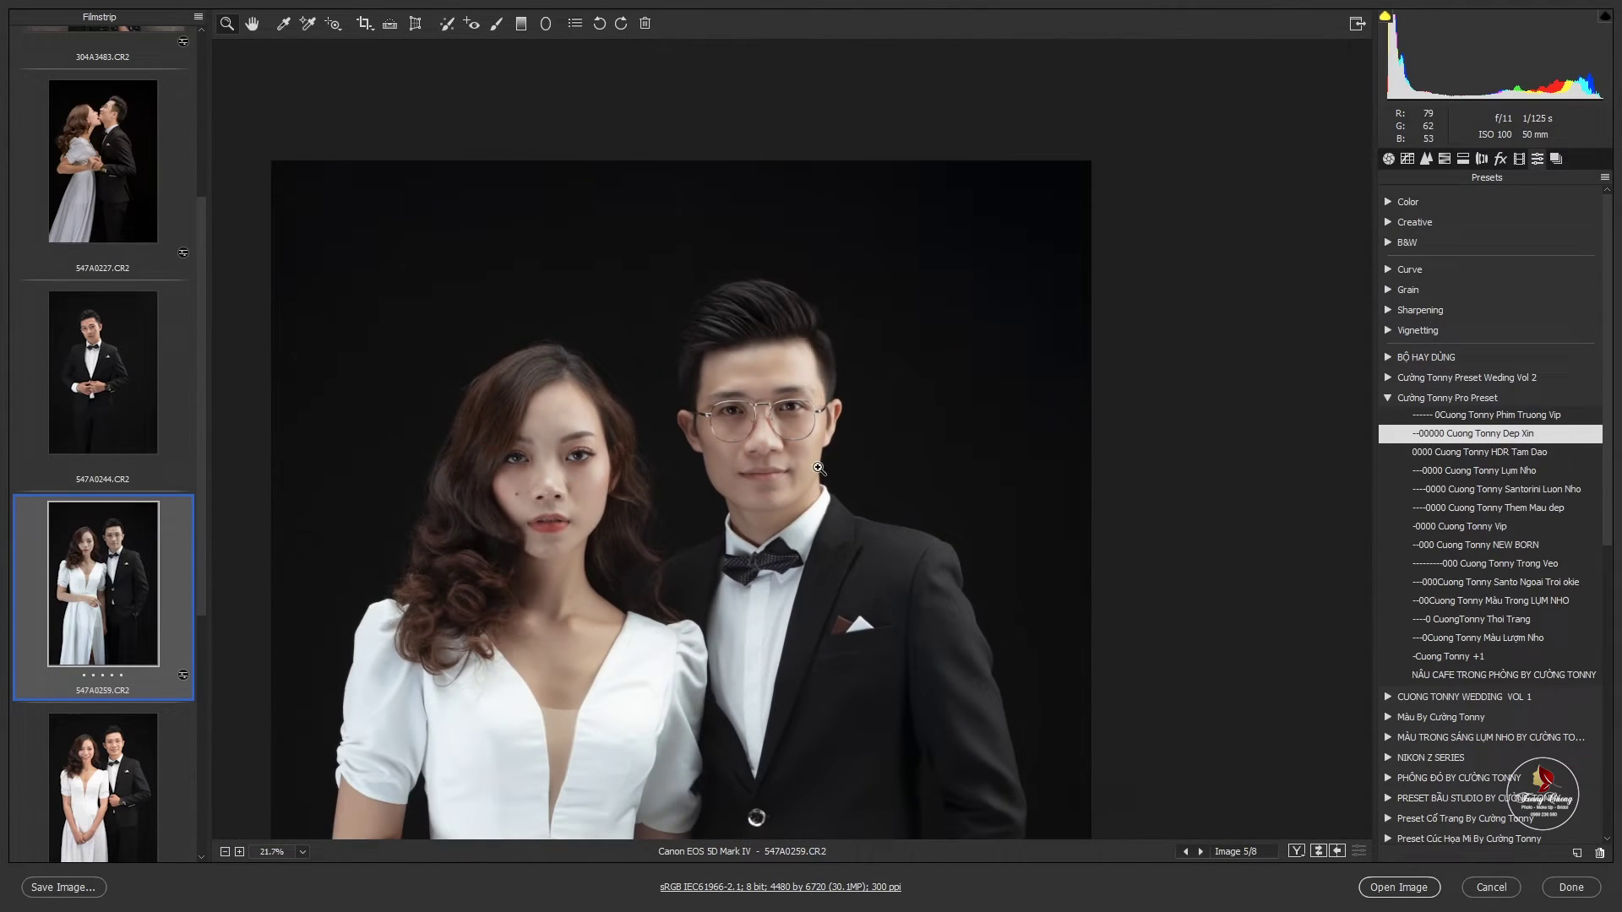
click(1498, 465)
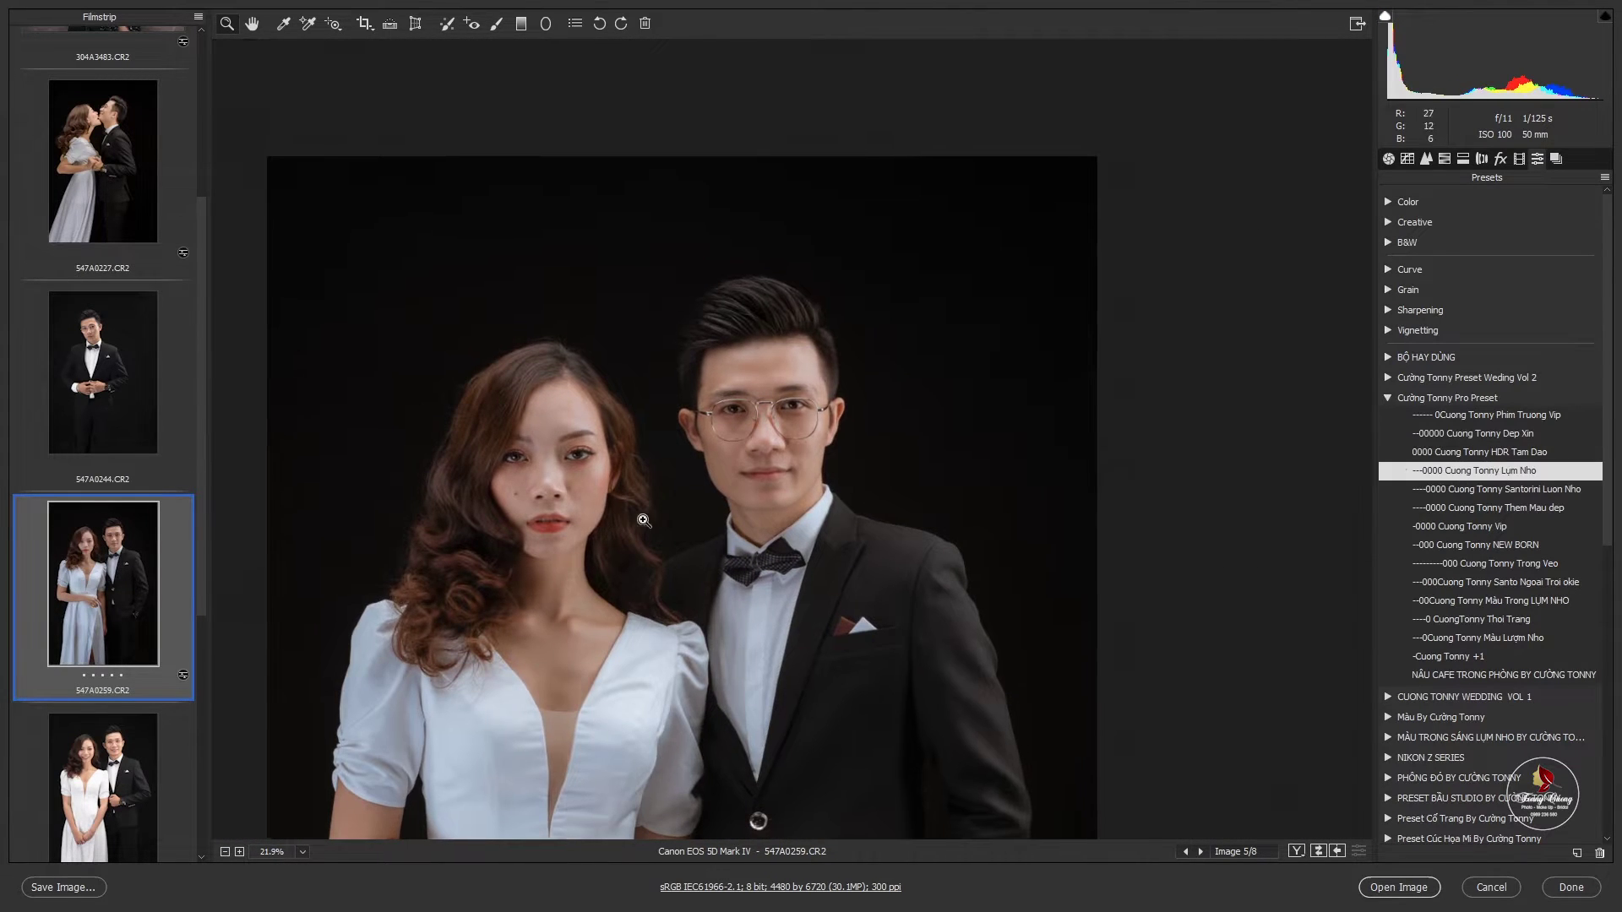
scroll(644, 521, up, 2)
scroll(659, 496, down, 1)
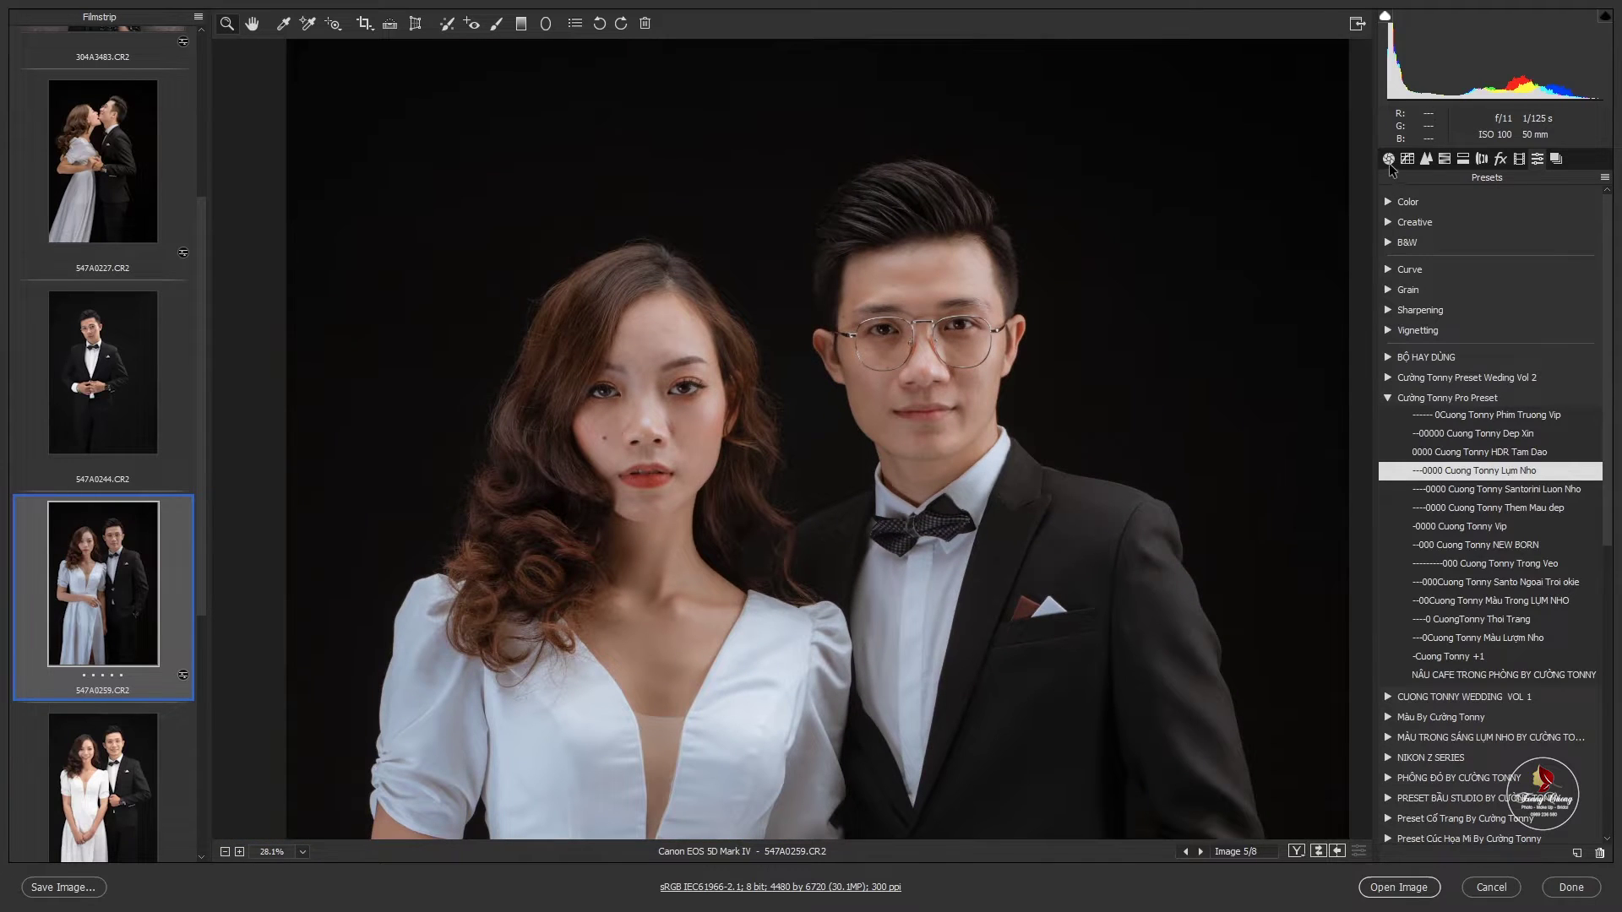
Raise Exposure to +0.55 and set Split Toning Shadows Saturation to 0.
click(1388, 160)
drag(1499, 384, 1505, 384)
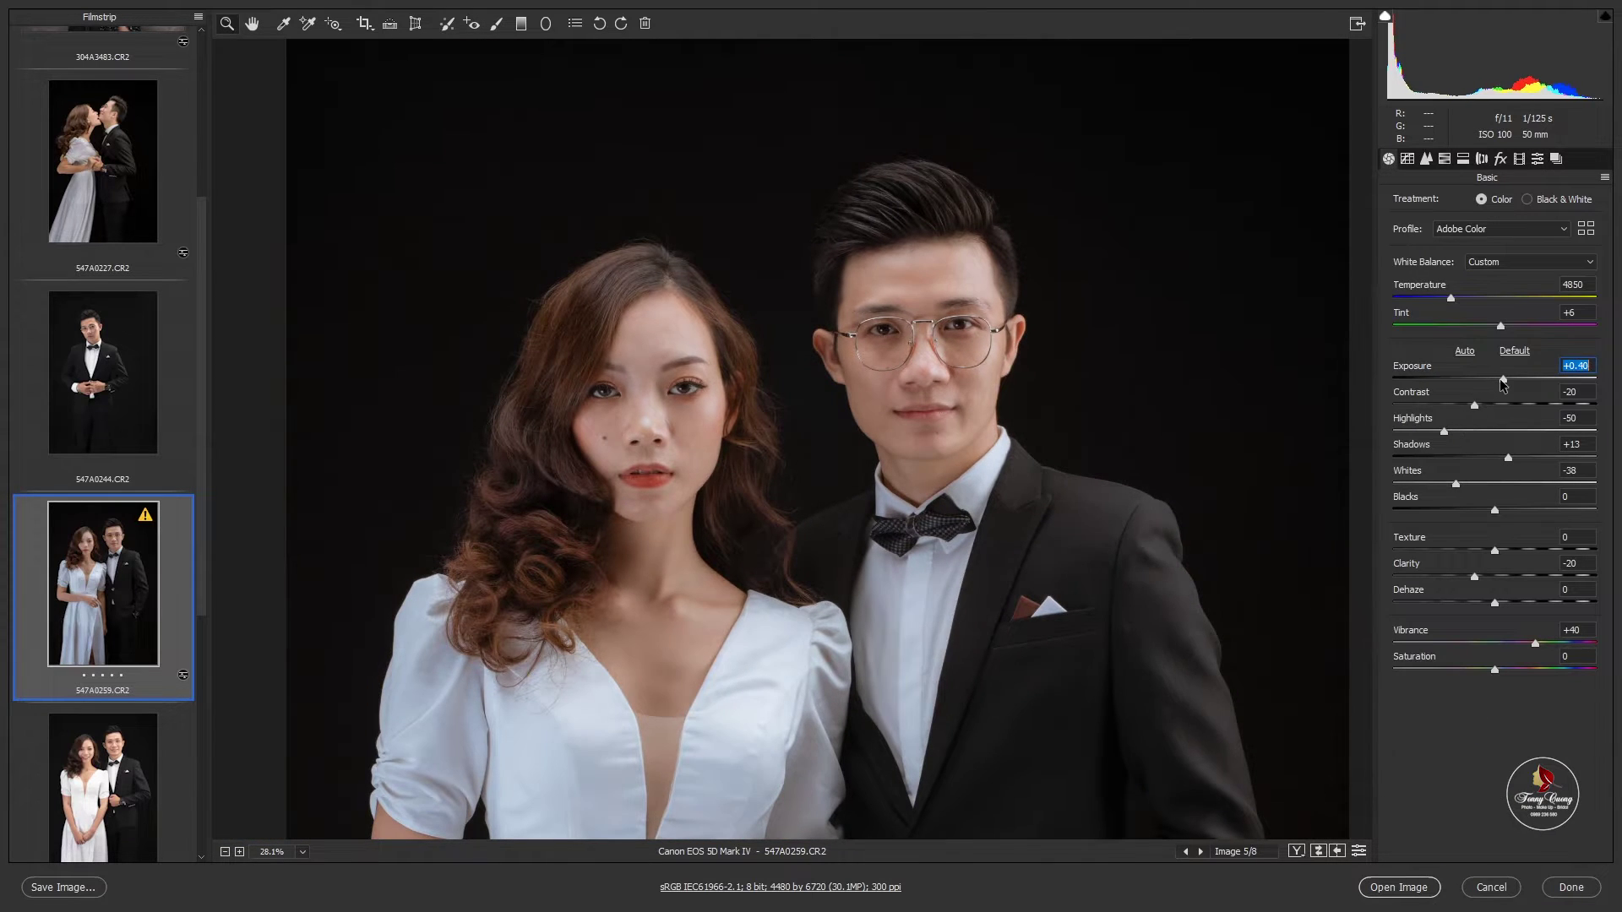
scroll(897, 435, down, 2)
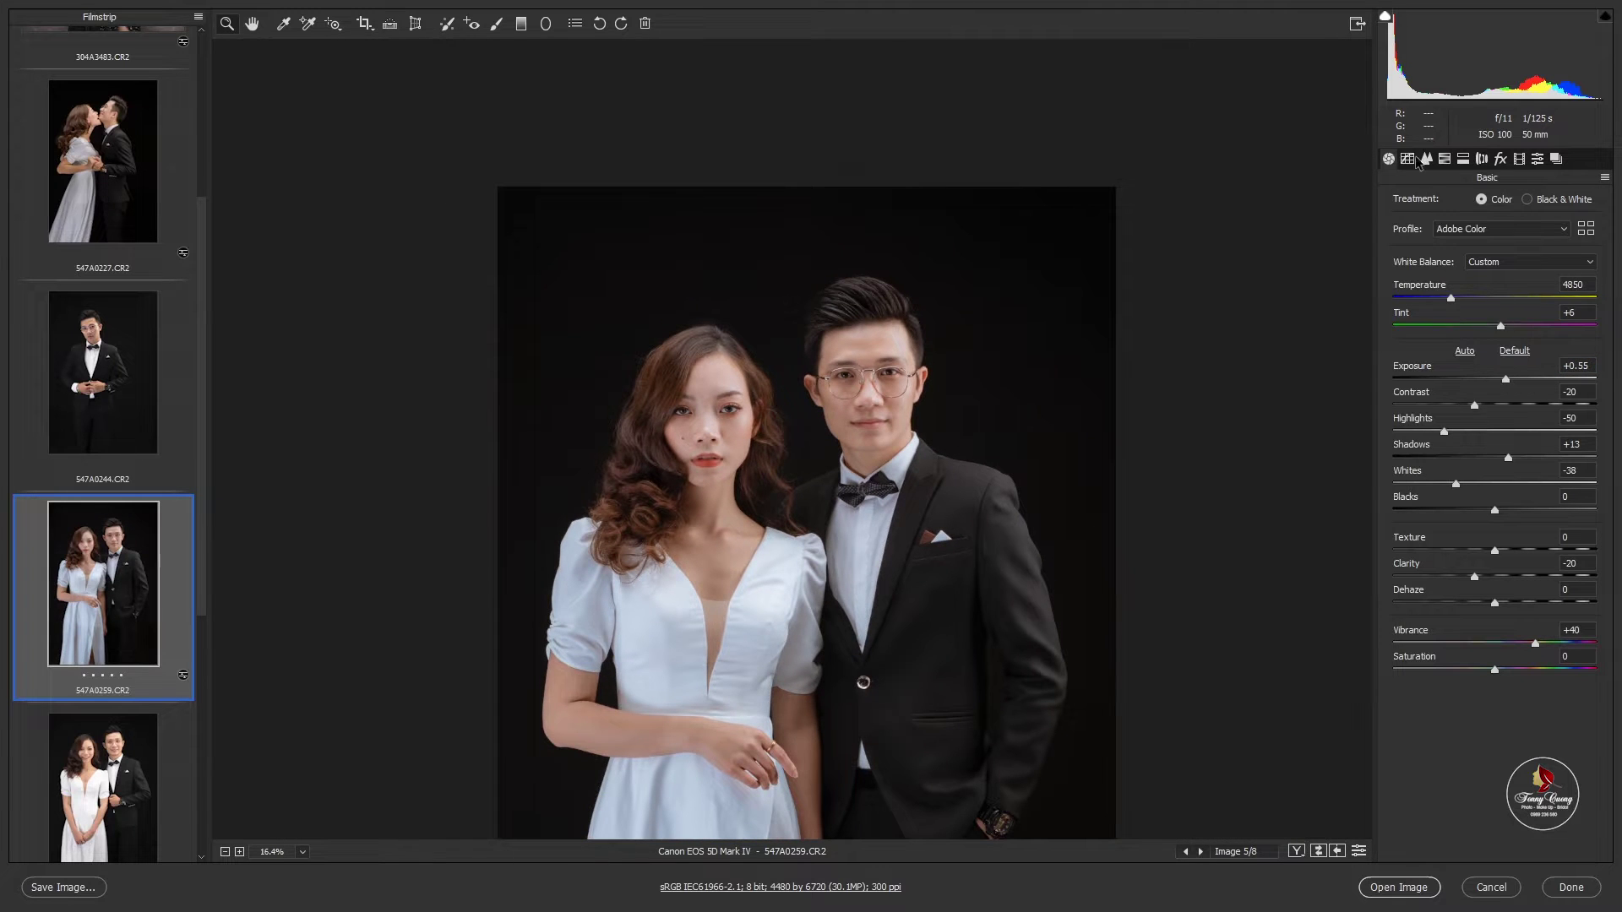
click(1463, 159)
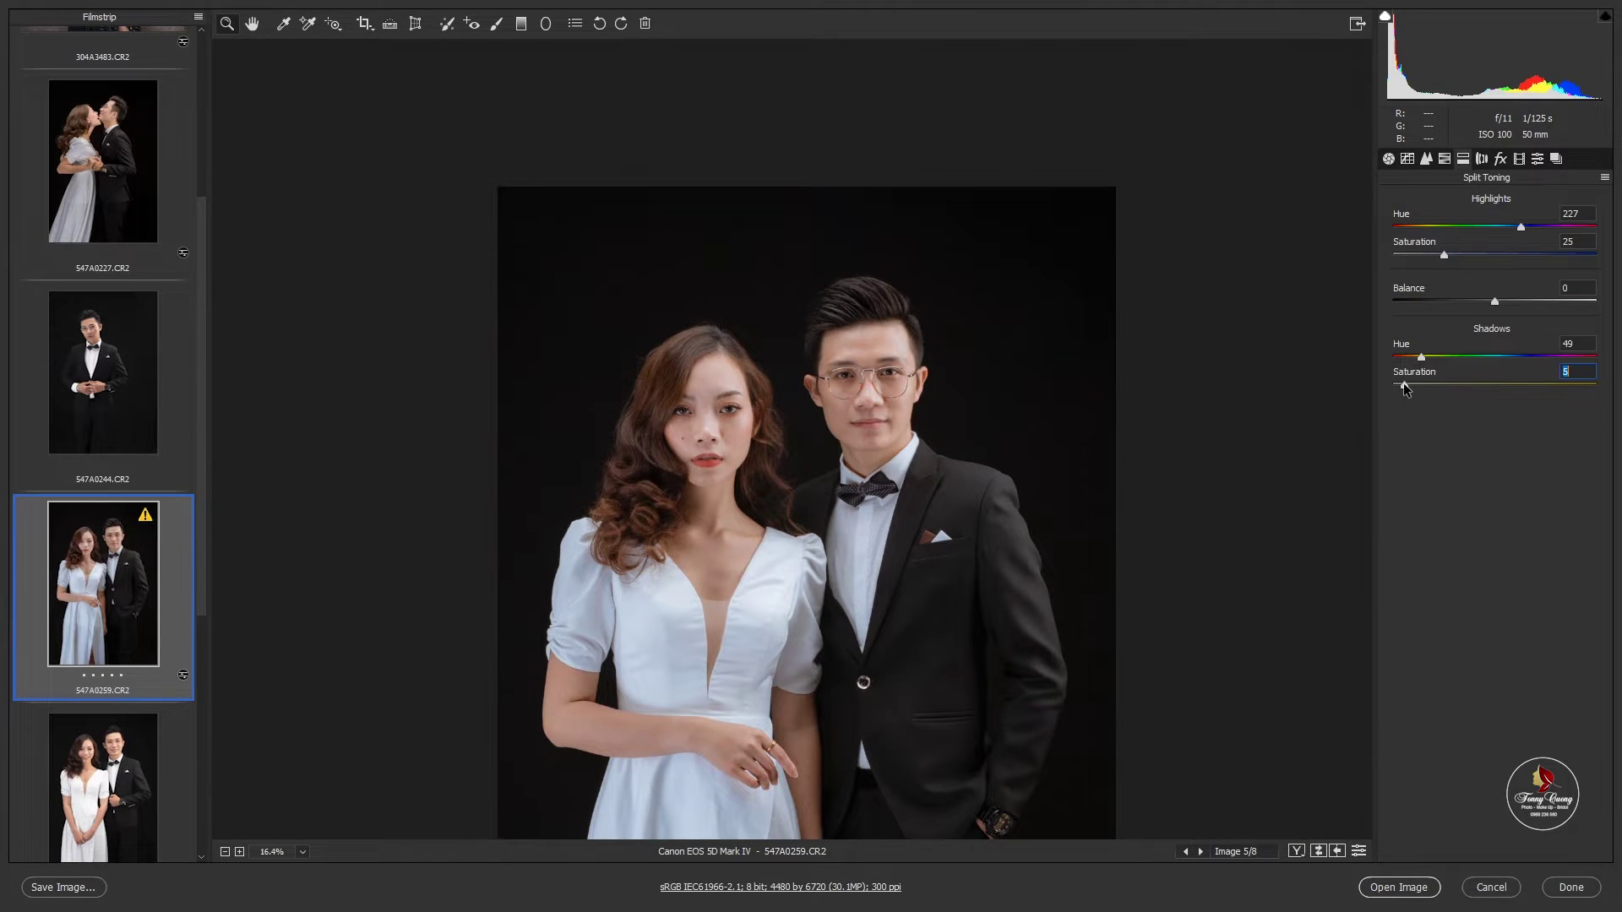
drag(1407, 385, 1393, 385)
scroll(779, 403, up, 4)
click(1388, 158)
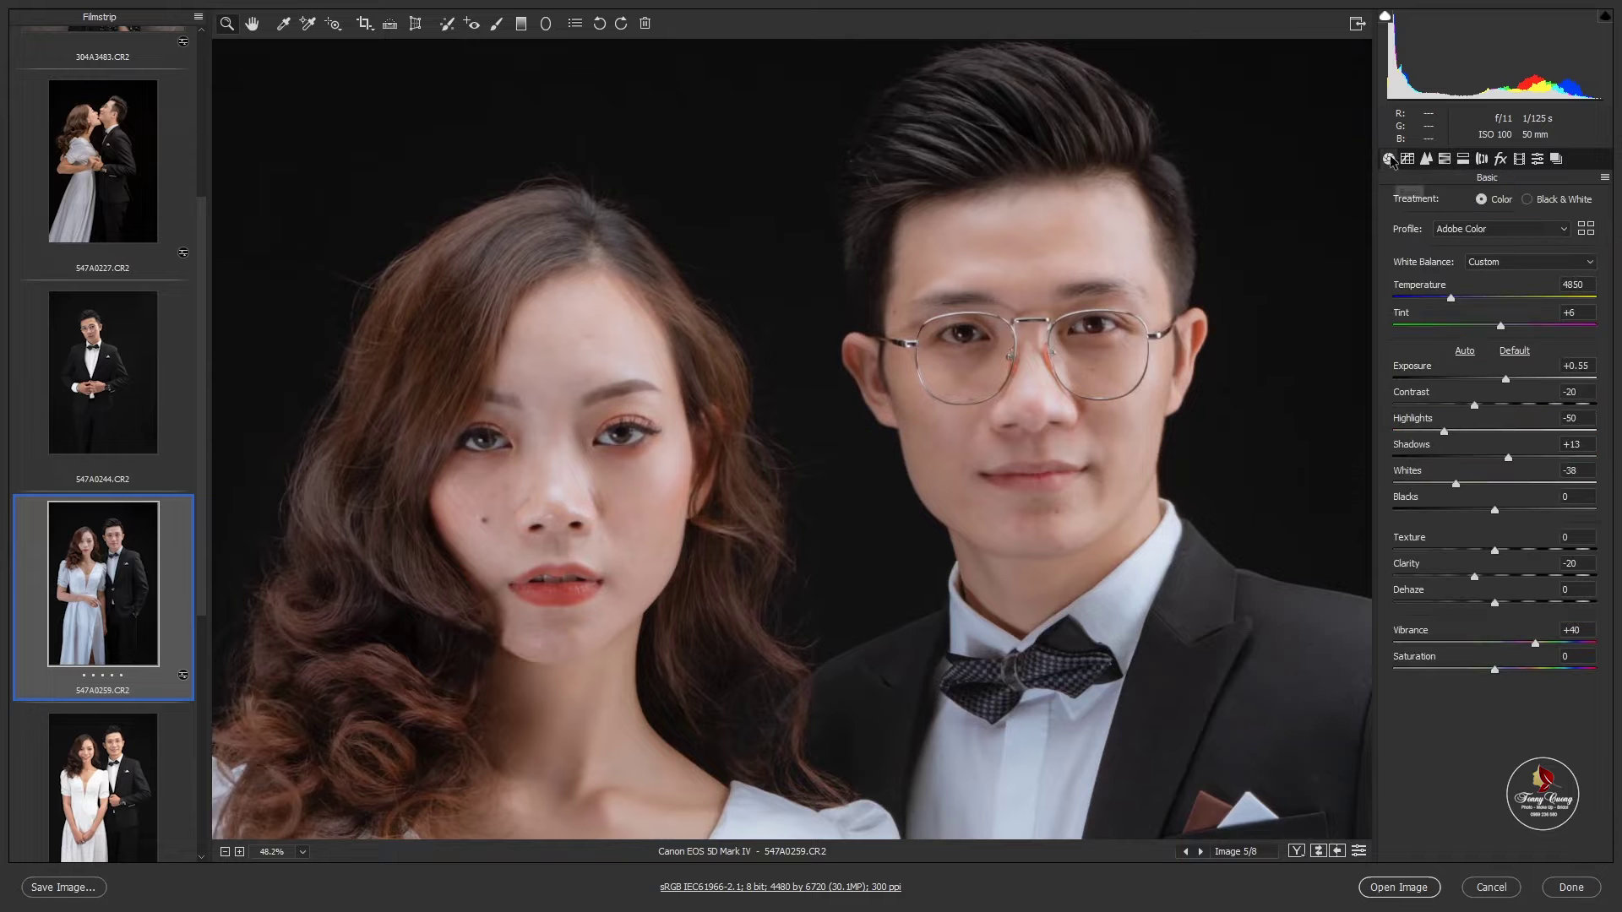
scroll(707, 507, down, 3)
scroll(707, 507, up, 2)
scroll(707, 506, down, 1)
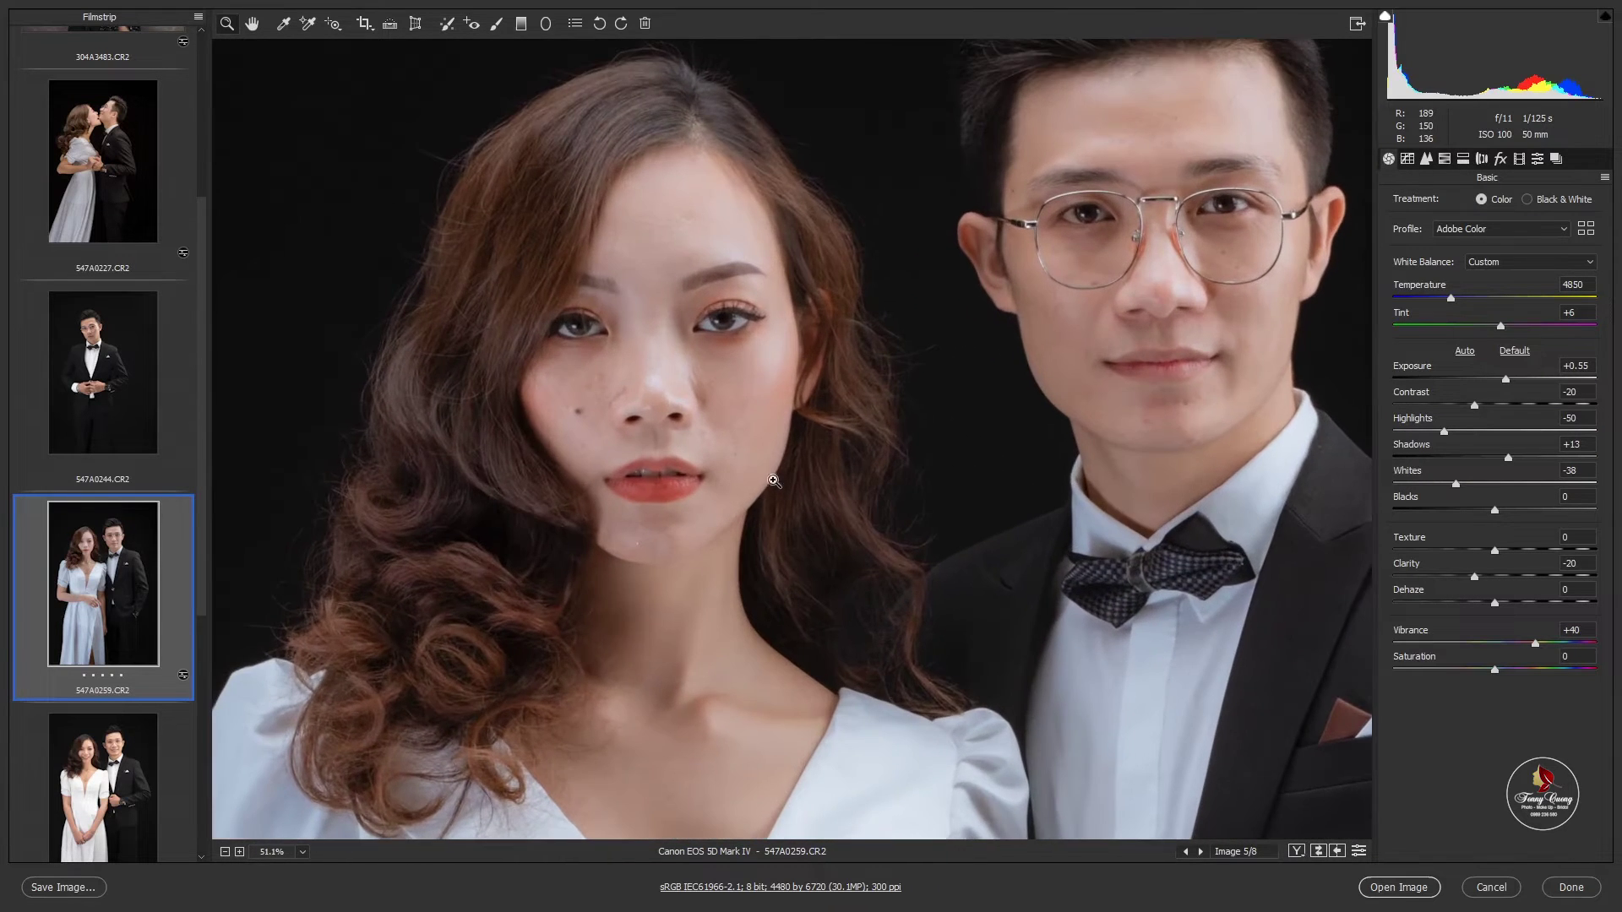
scroll(707, 507, down, 2)
Compare before and after, then push Exposure further to +0.80.
key(q)
scroll(1042, 373, up, 2)
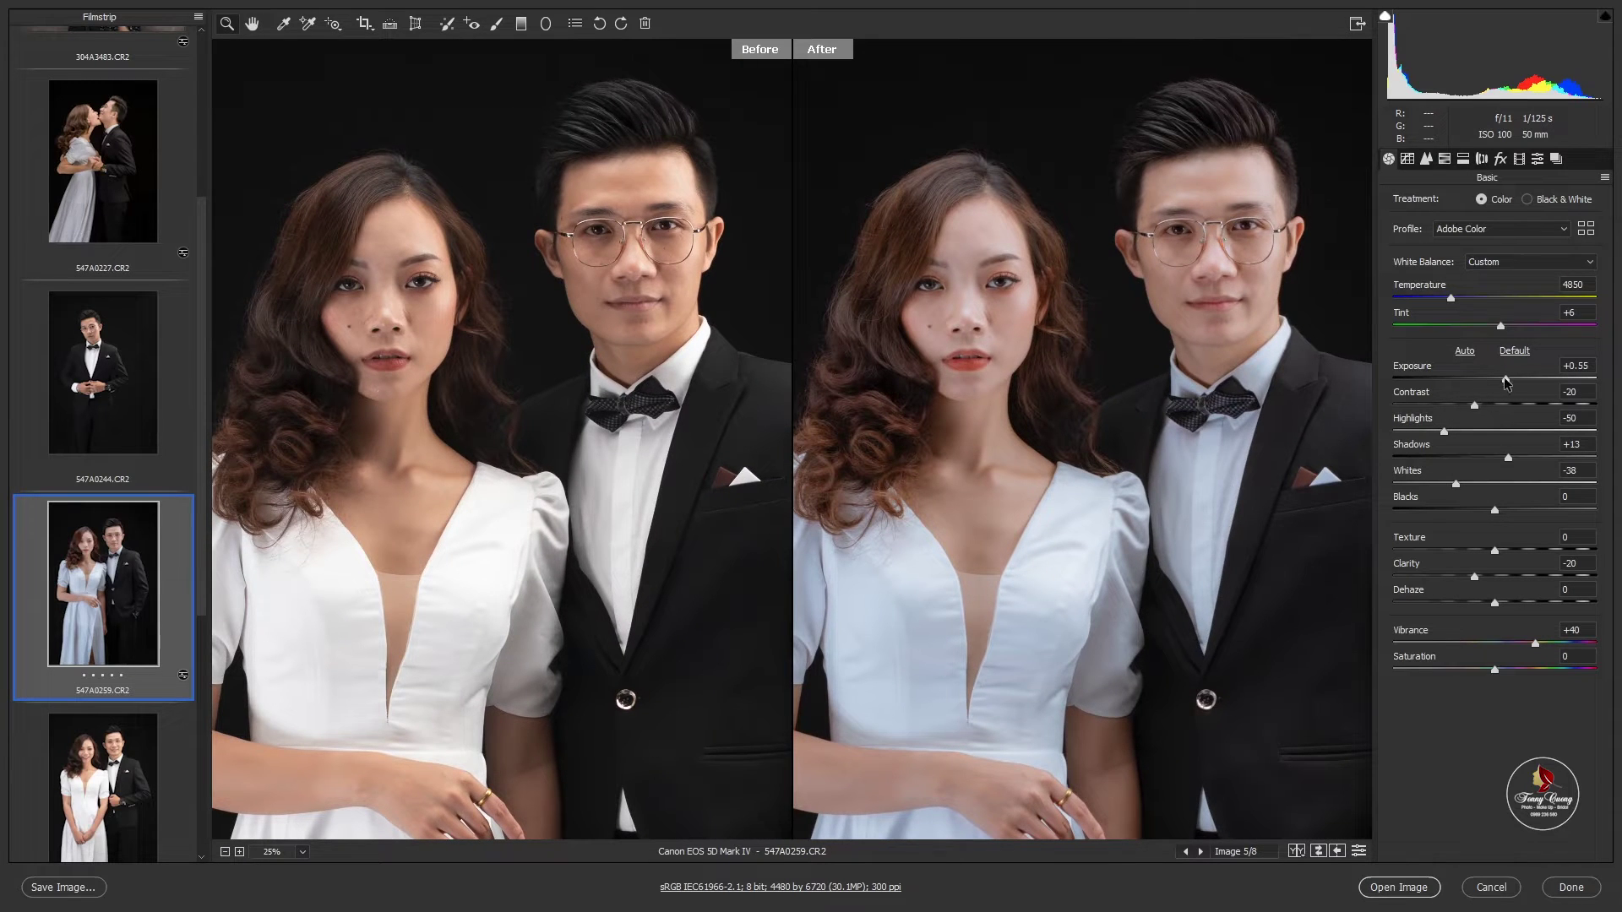
drag(1504, 380, 1511, 384)
scroll(1127, 306, down, 2)
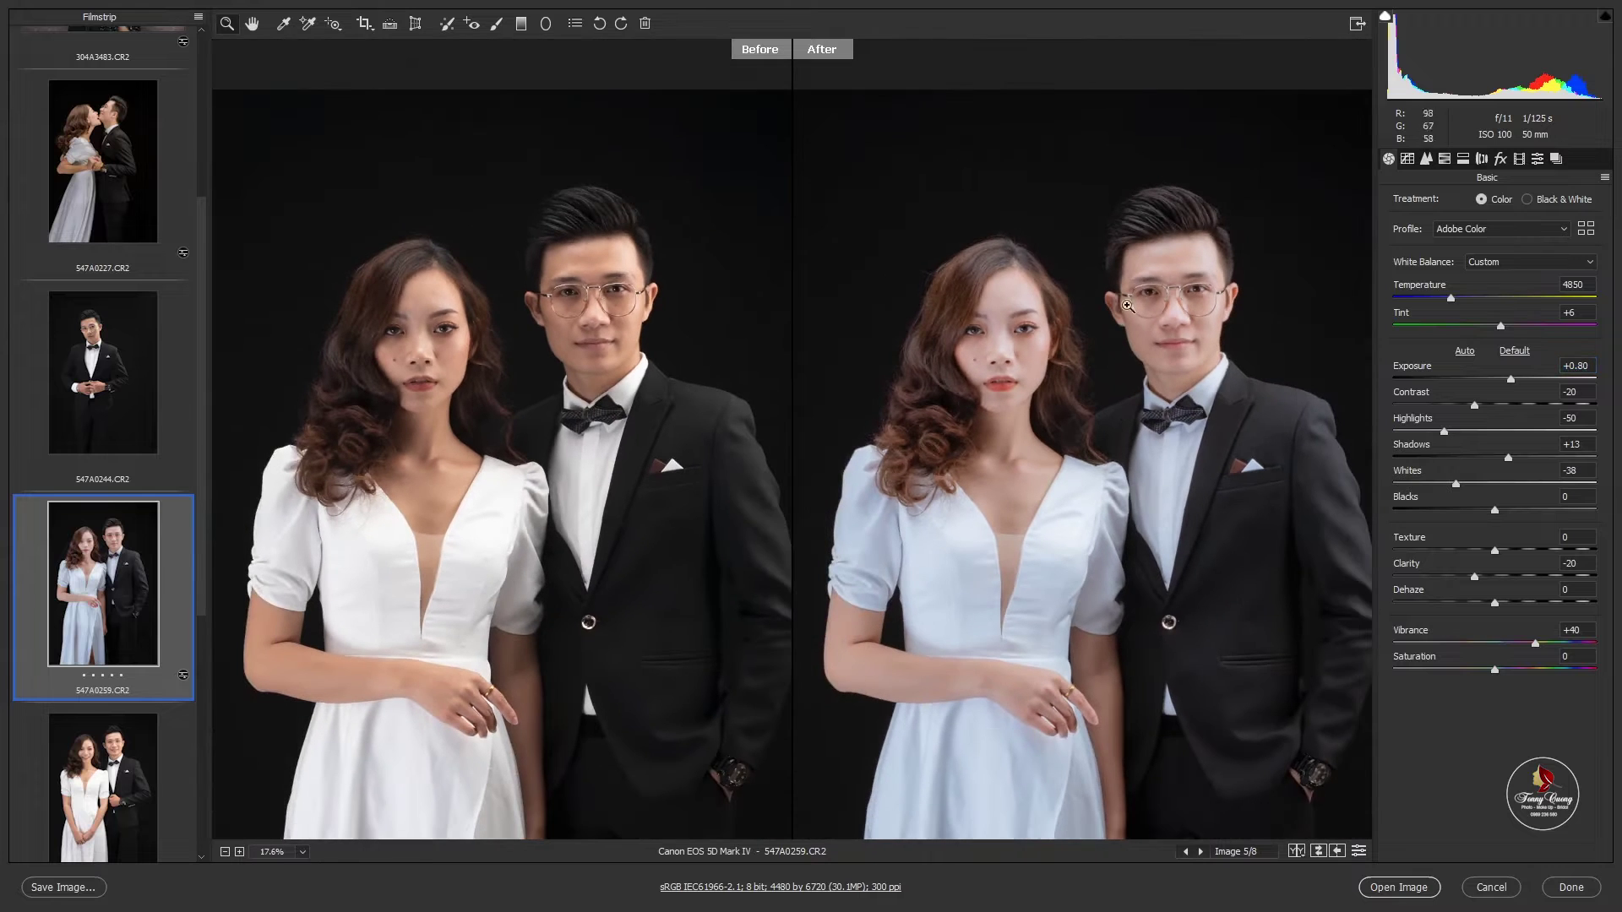
click(1537, 159)
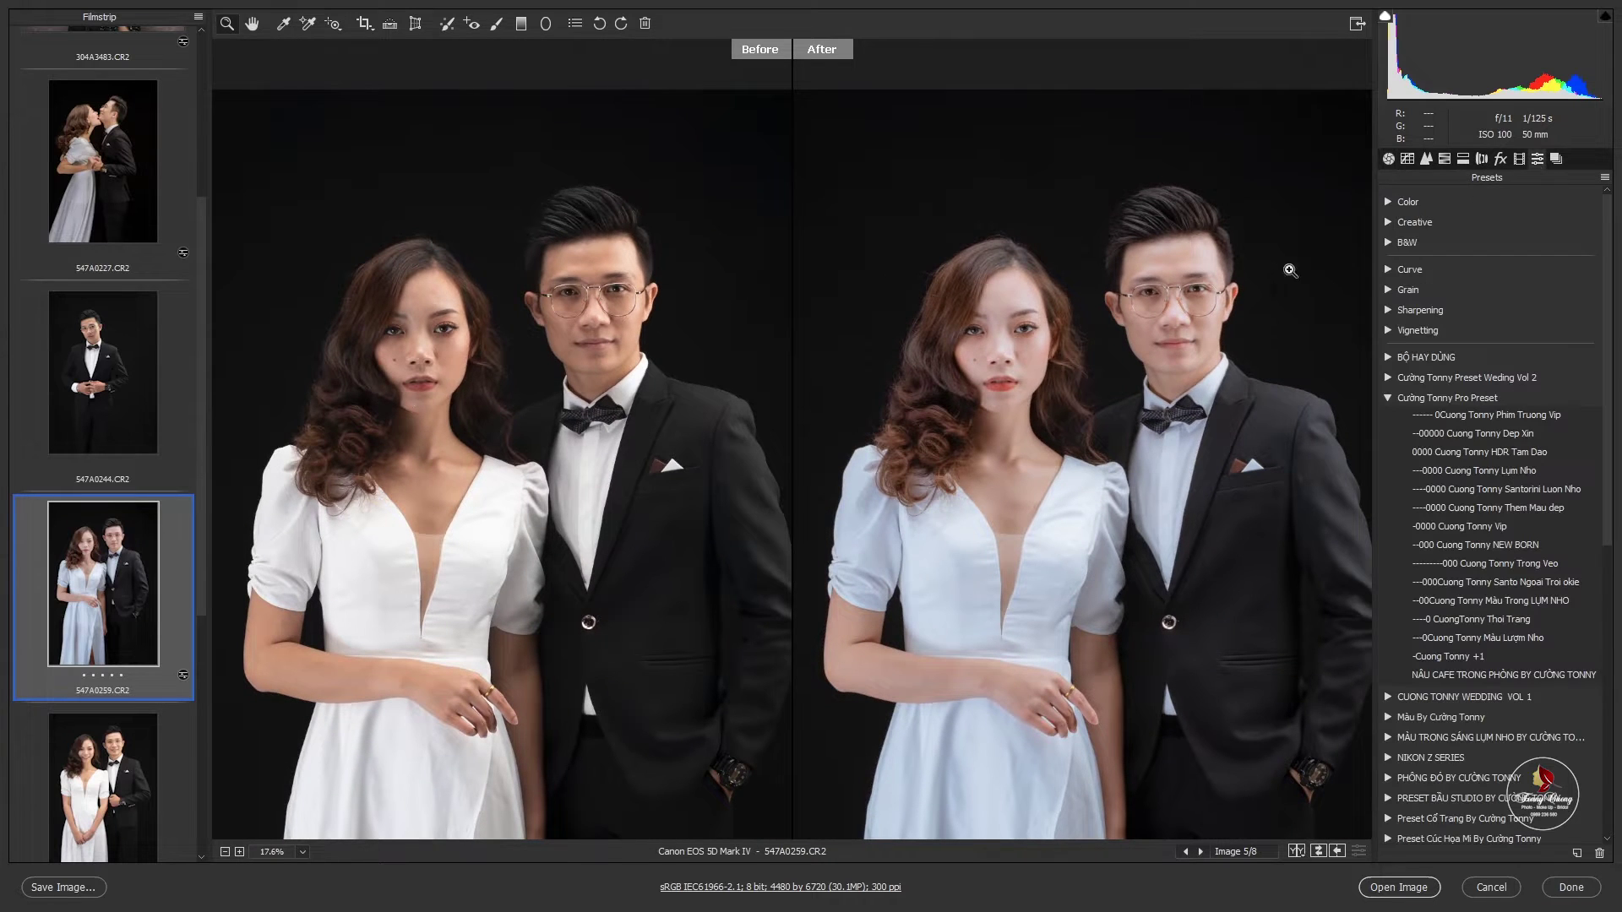
click(1122, 346)
scroll(86, 678, down, 1)
scroll(85, 678, down, 2)
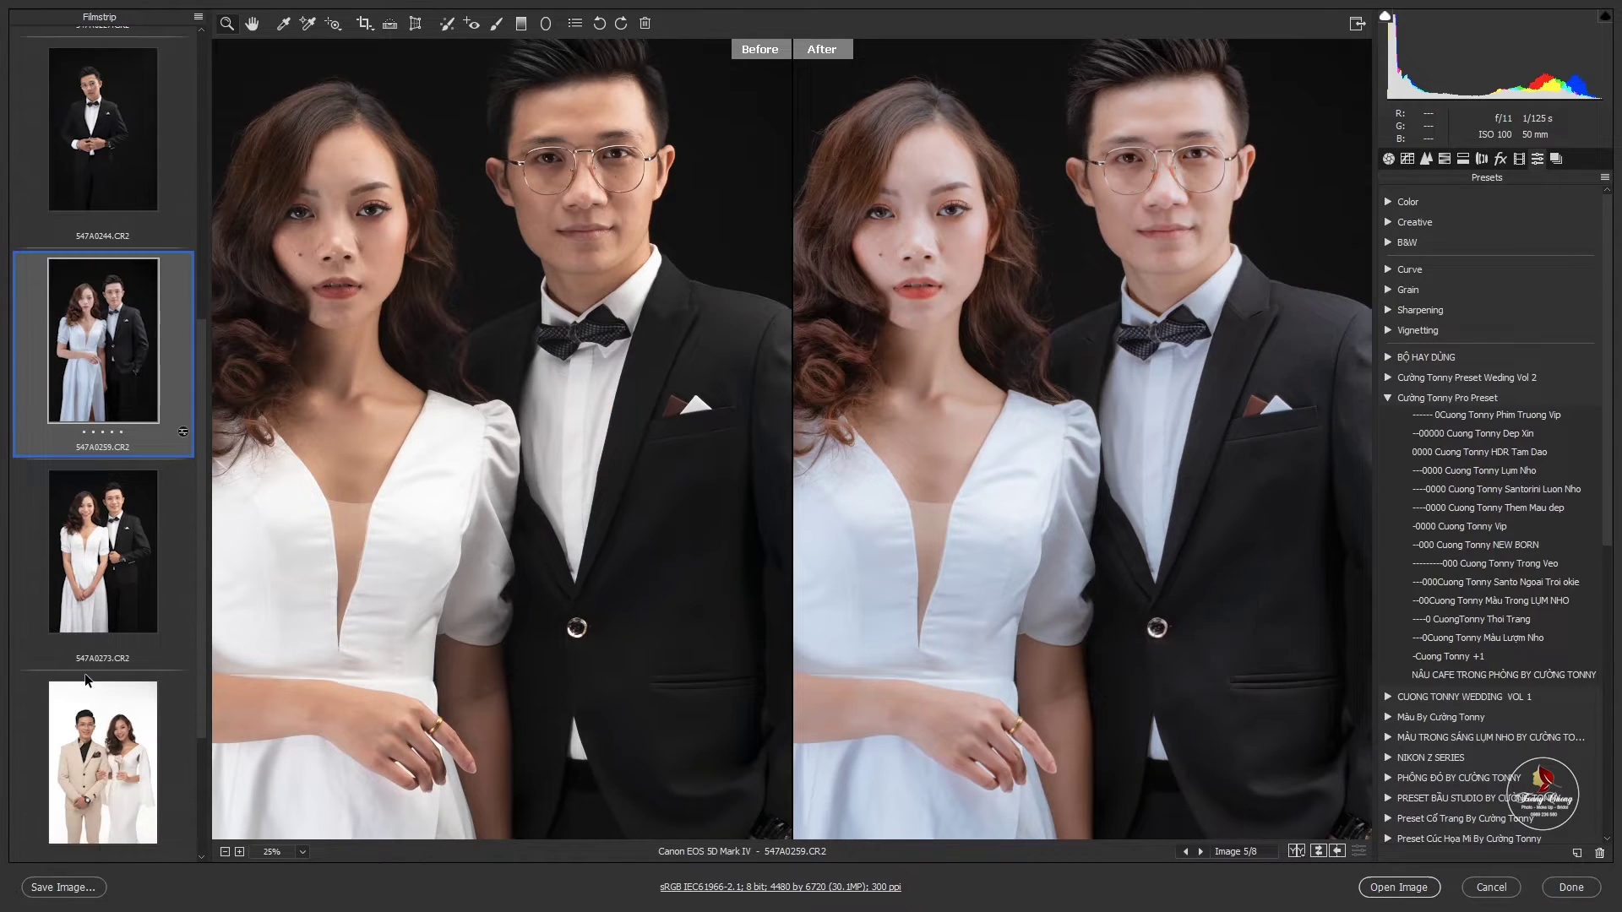
On 547A9847, compare the Lum Nho and NÂU CAFE presets, keeping the NÂU CAFE look.
click(96, 790)
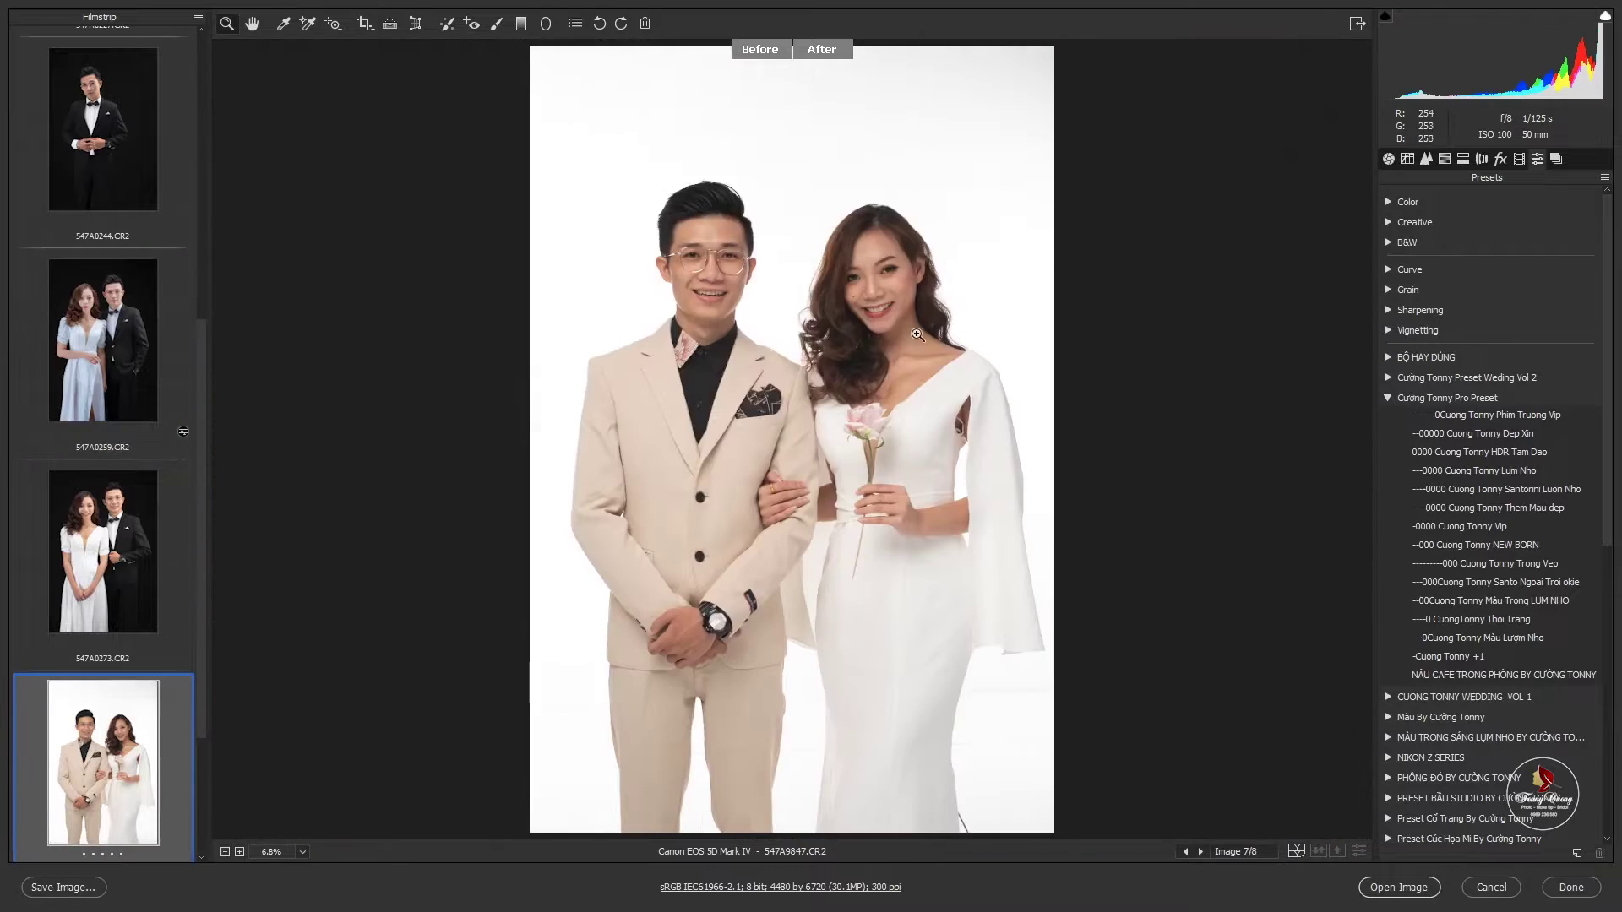
key(q)
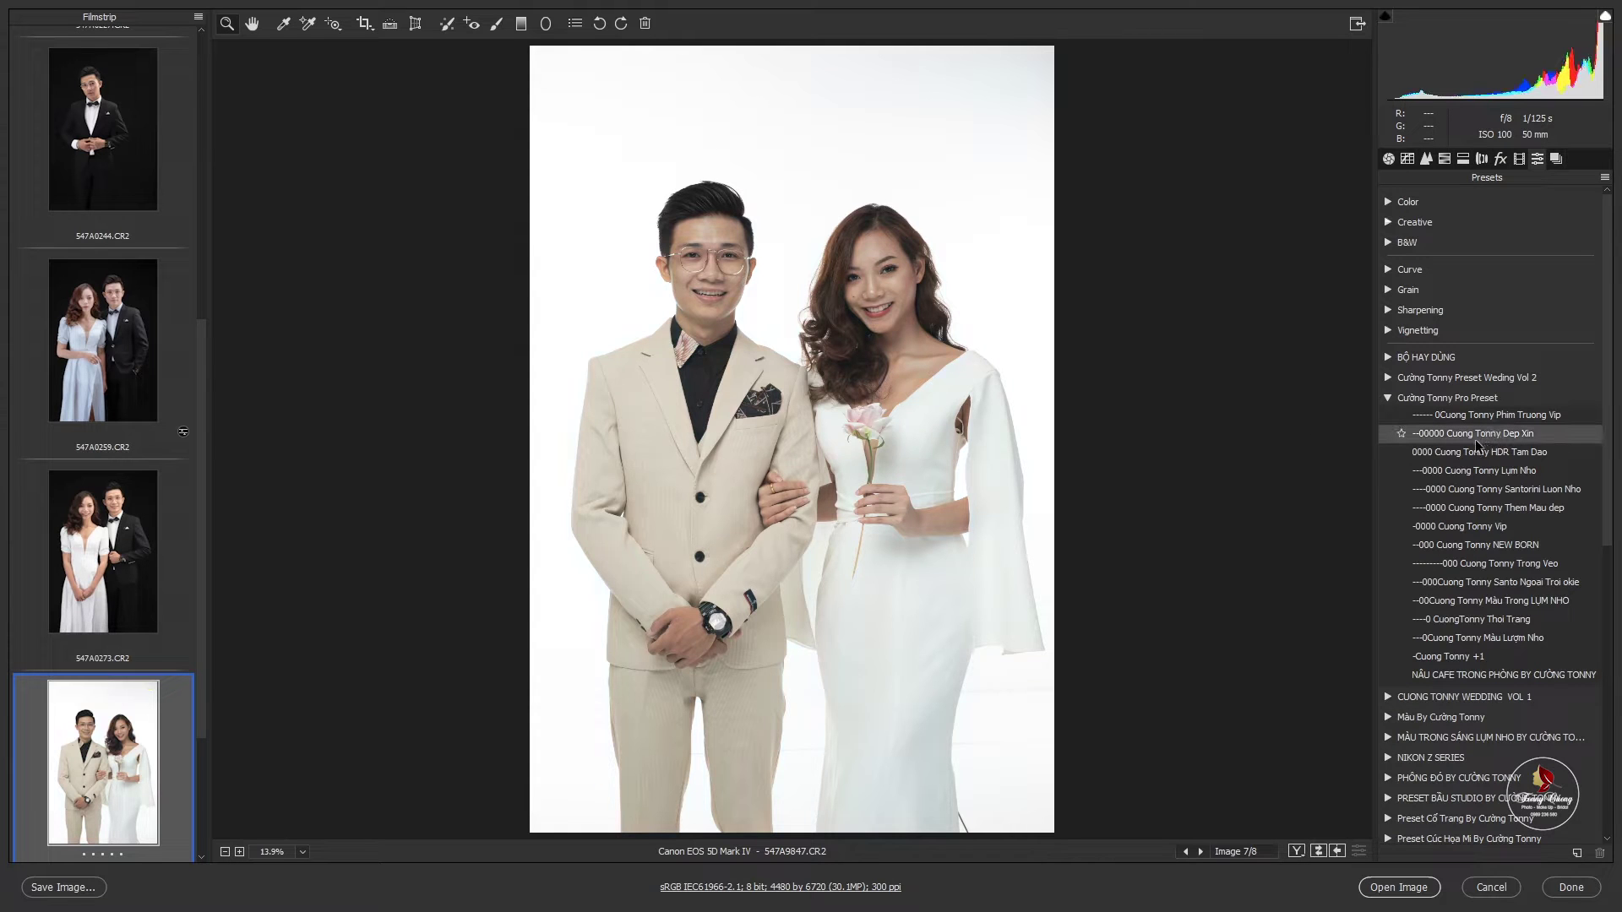
click(1493, 470)
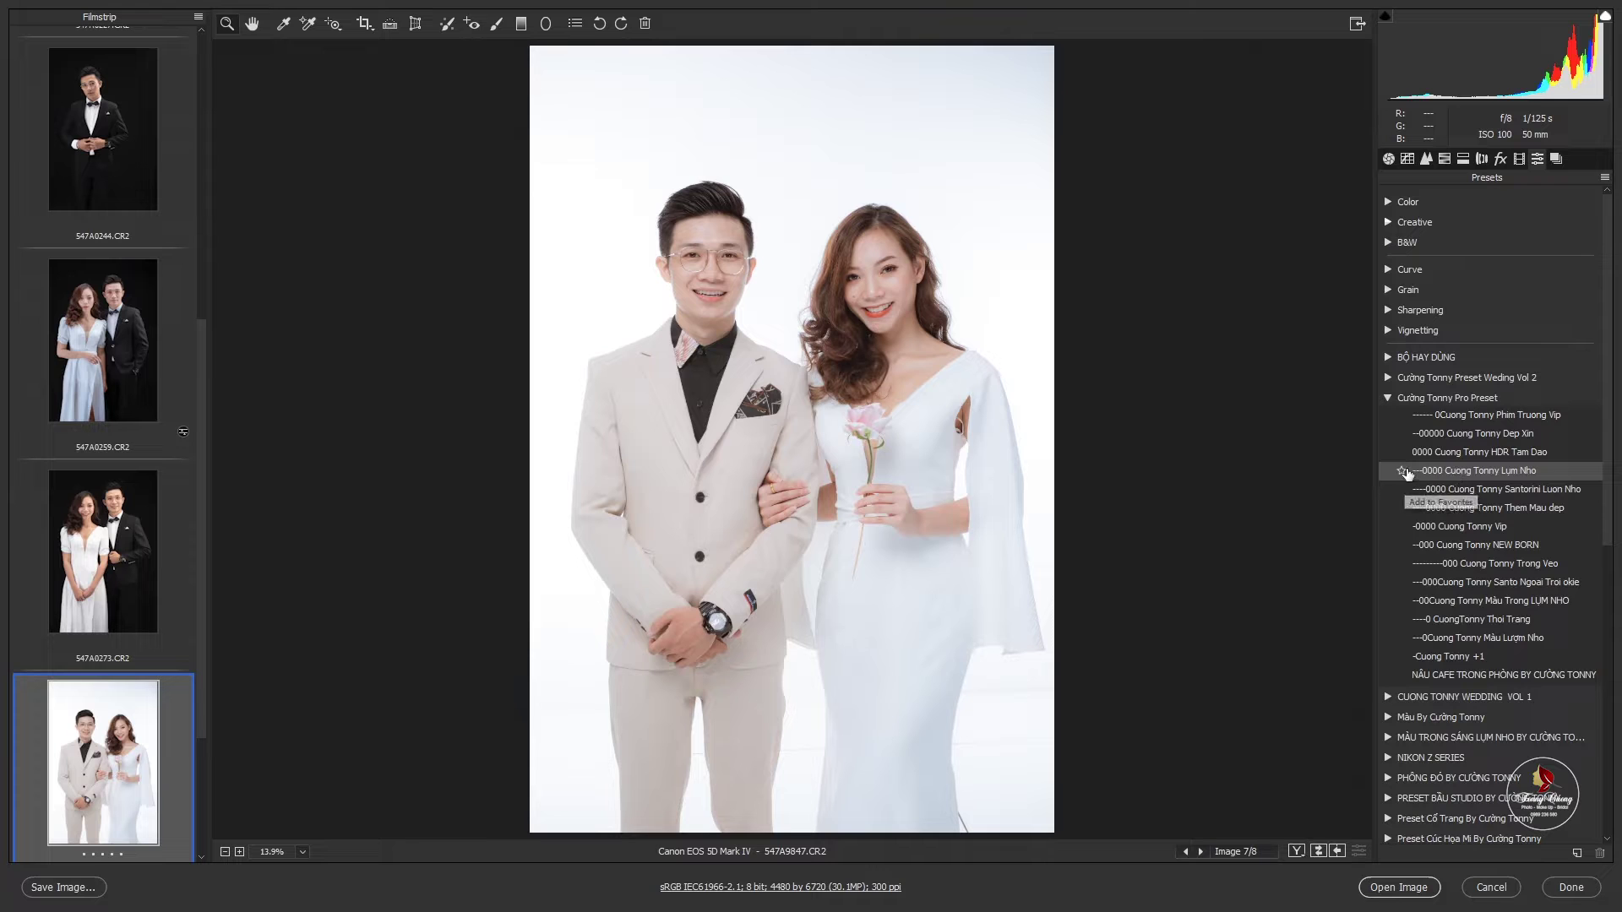
click(1395, 466)
drag(848, 257, 951, 306)
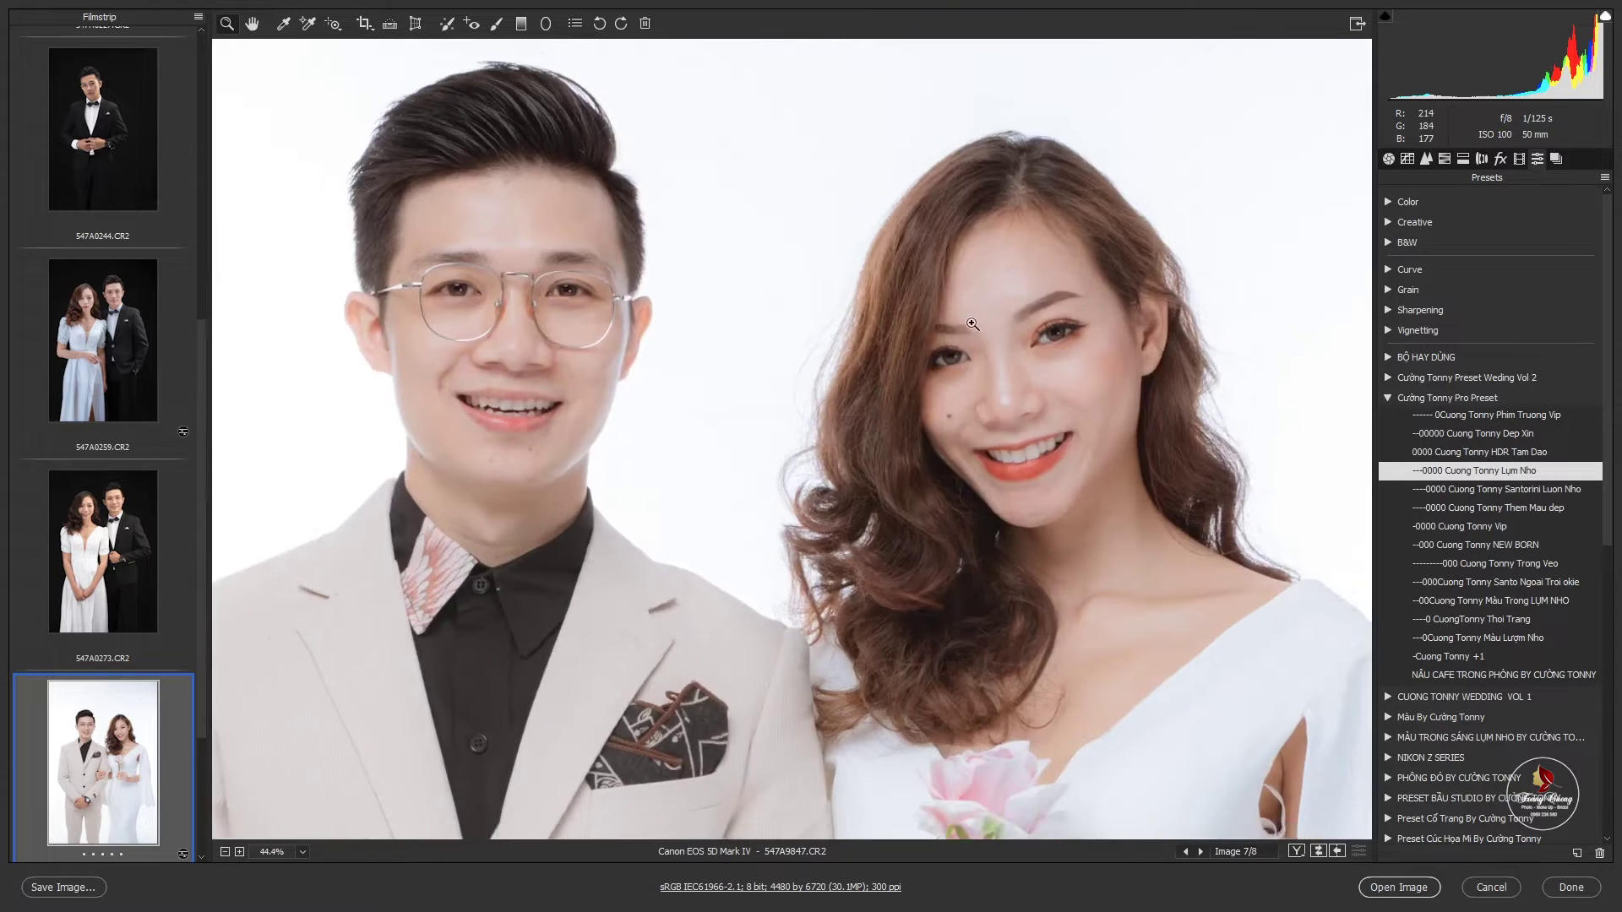
key(q)
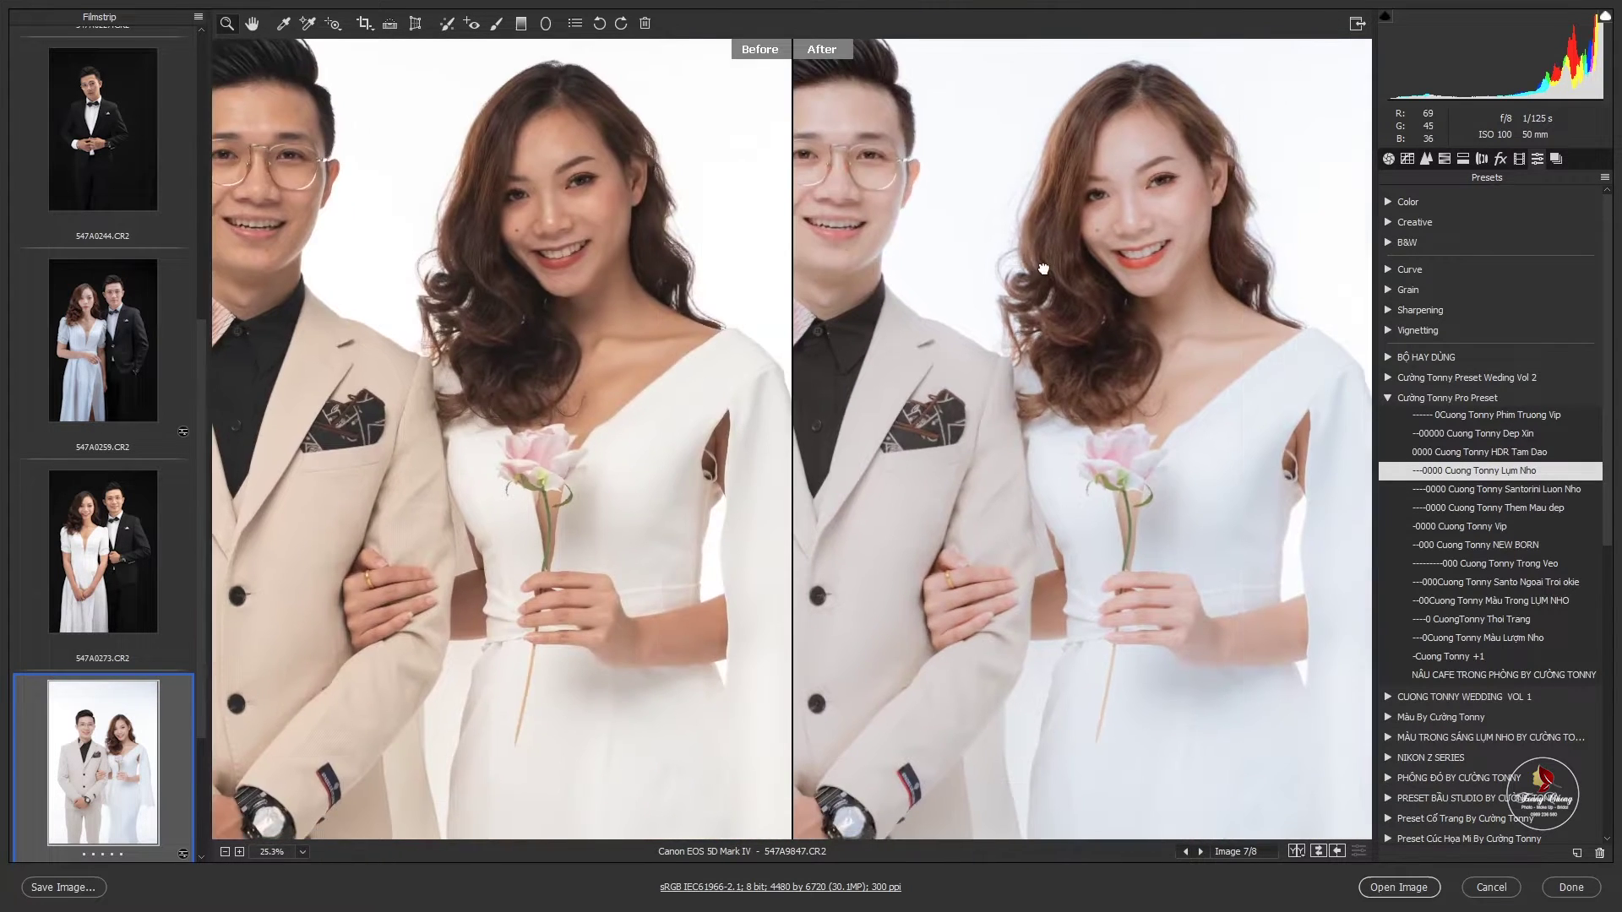
mouse_move(979, 206)
mouse_down()
mouse_move(1044, 254)
mouse_move(1087, 254)
mouse_move(1126, 296)
mouse_move(1098, 279)
mouse_up()
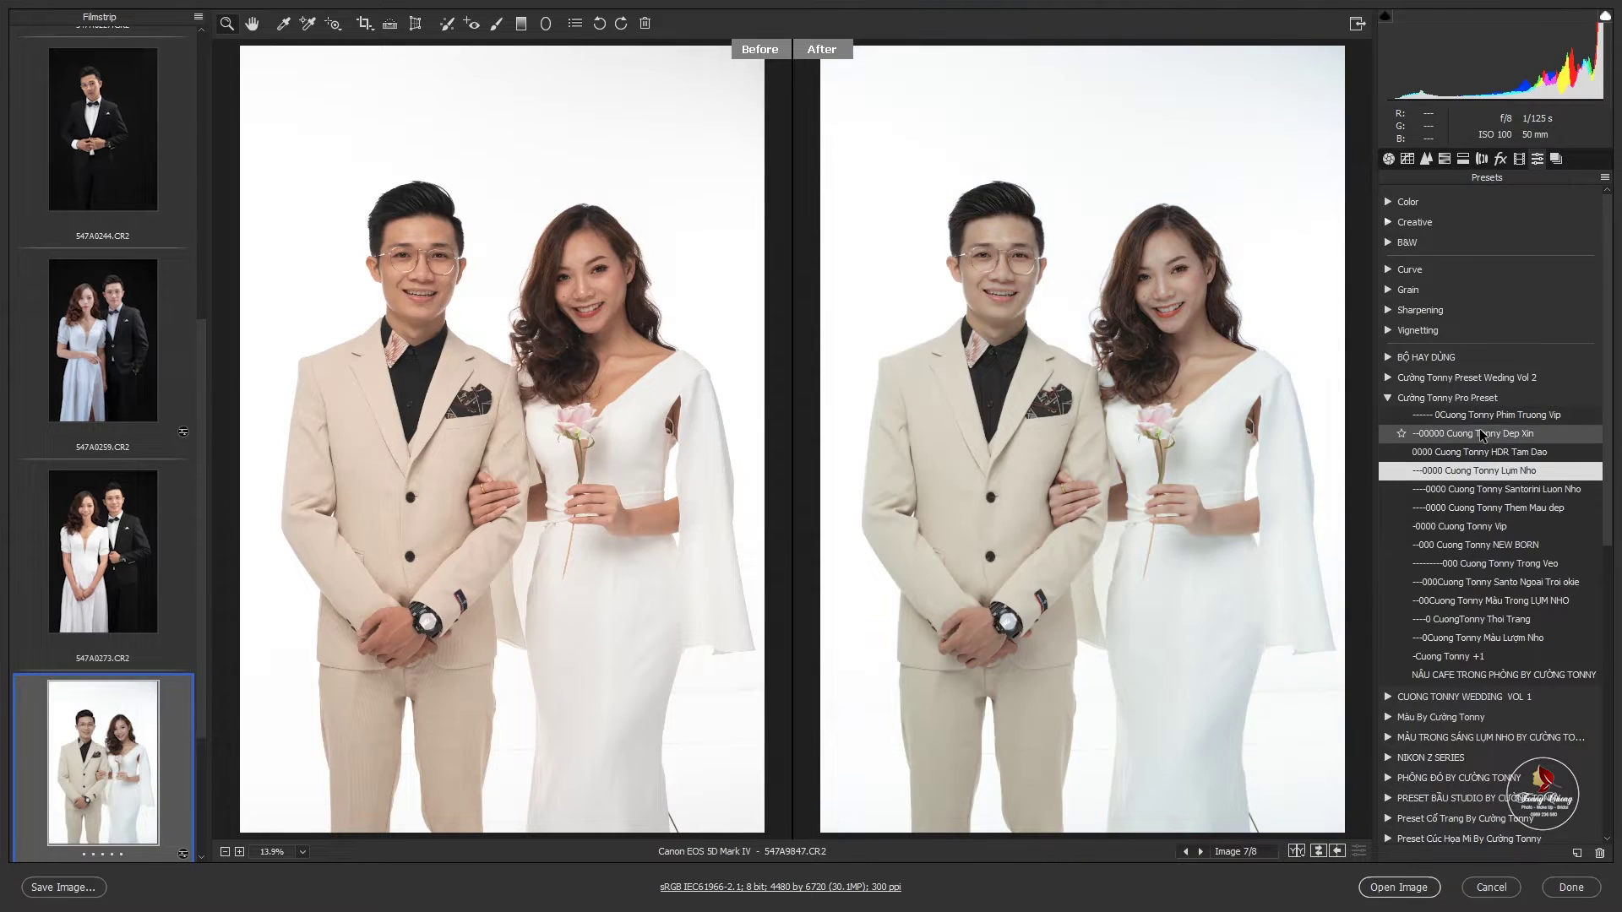
click(1473, 675)
scroll(1131, 305, down, 3)
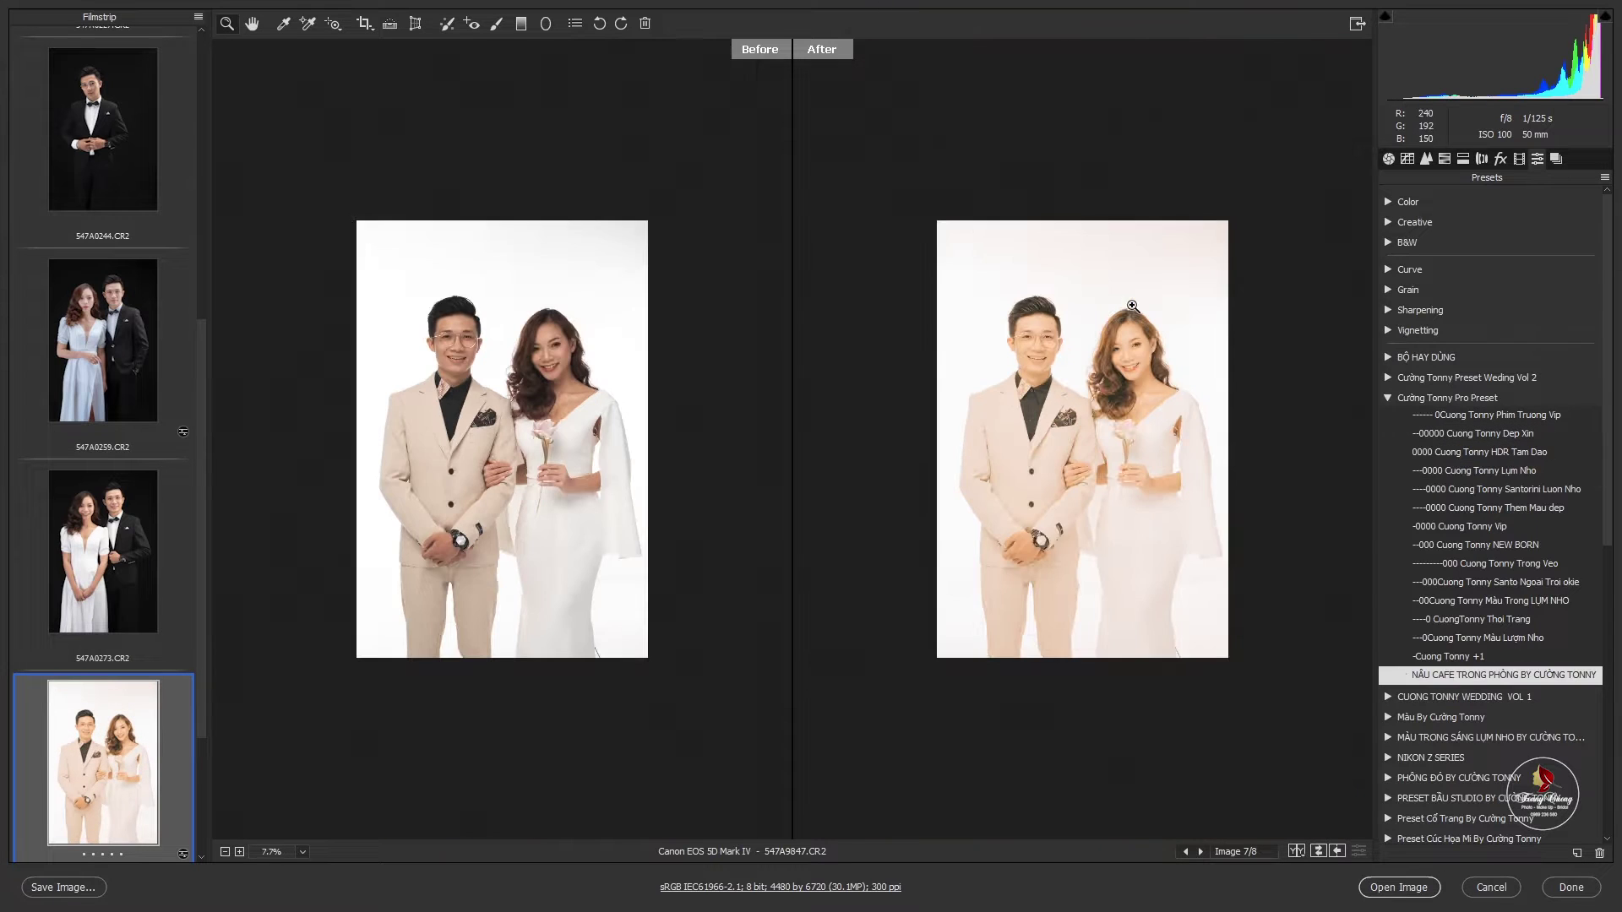
Set 547A9847's Temperature to 6000 and Exposure to -0.15.
click(1387, 158)
scroll(1231, 390, up, 2)
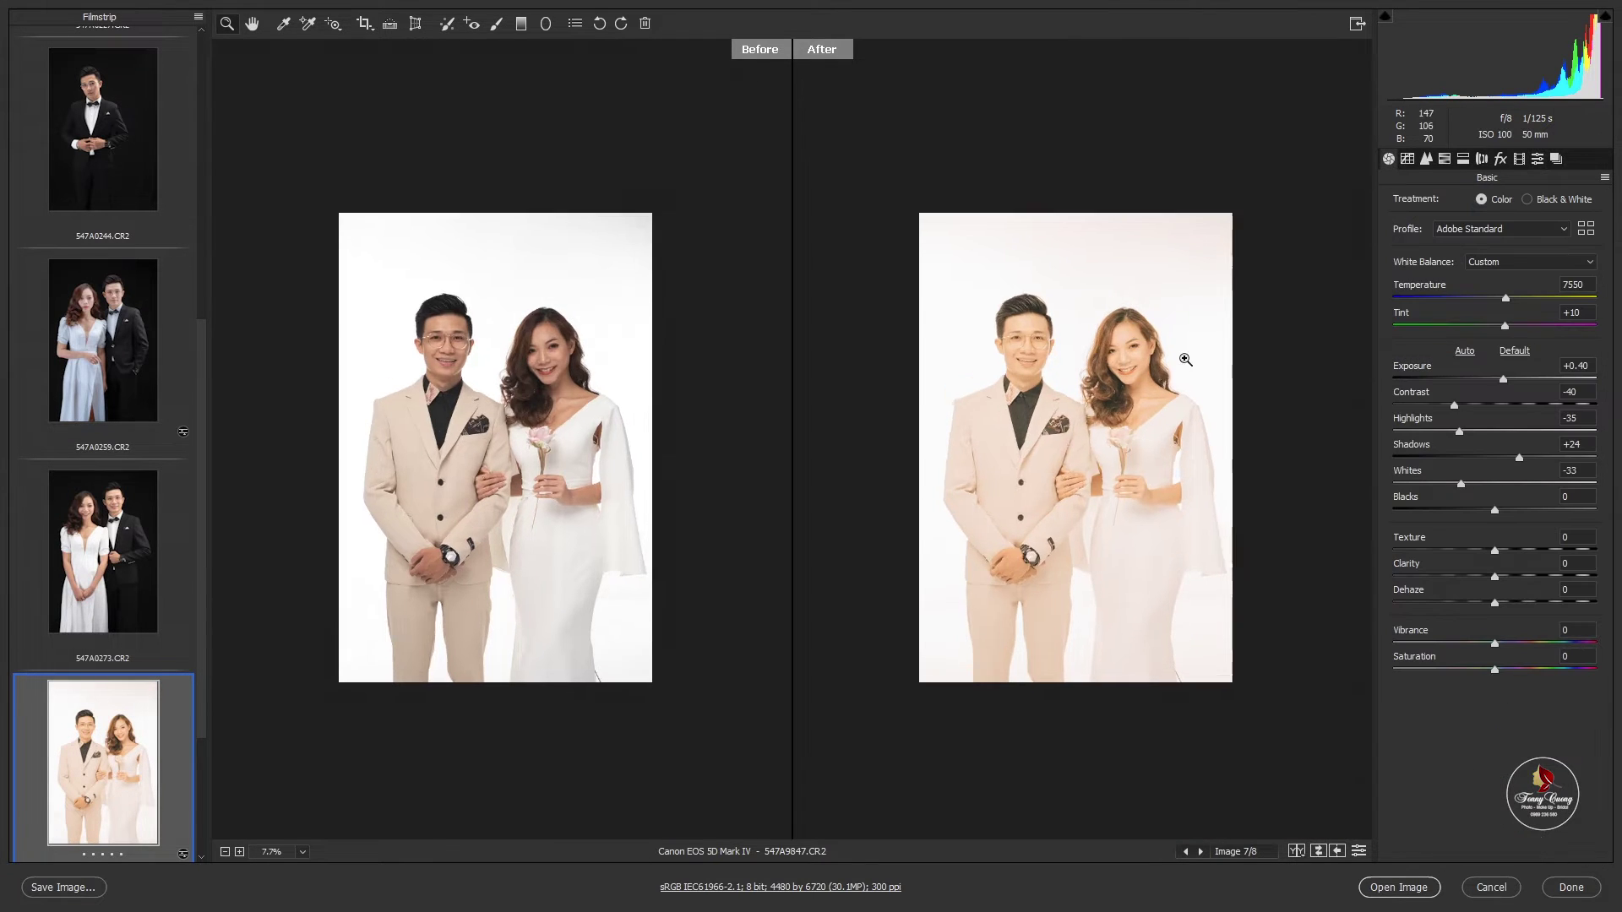
scroll(1231, 390, up, 3)
scroll(1231, 390, up, 1)
drag(982, 467, 1251, 356)
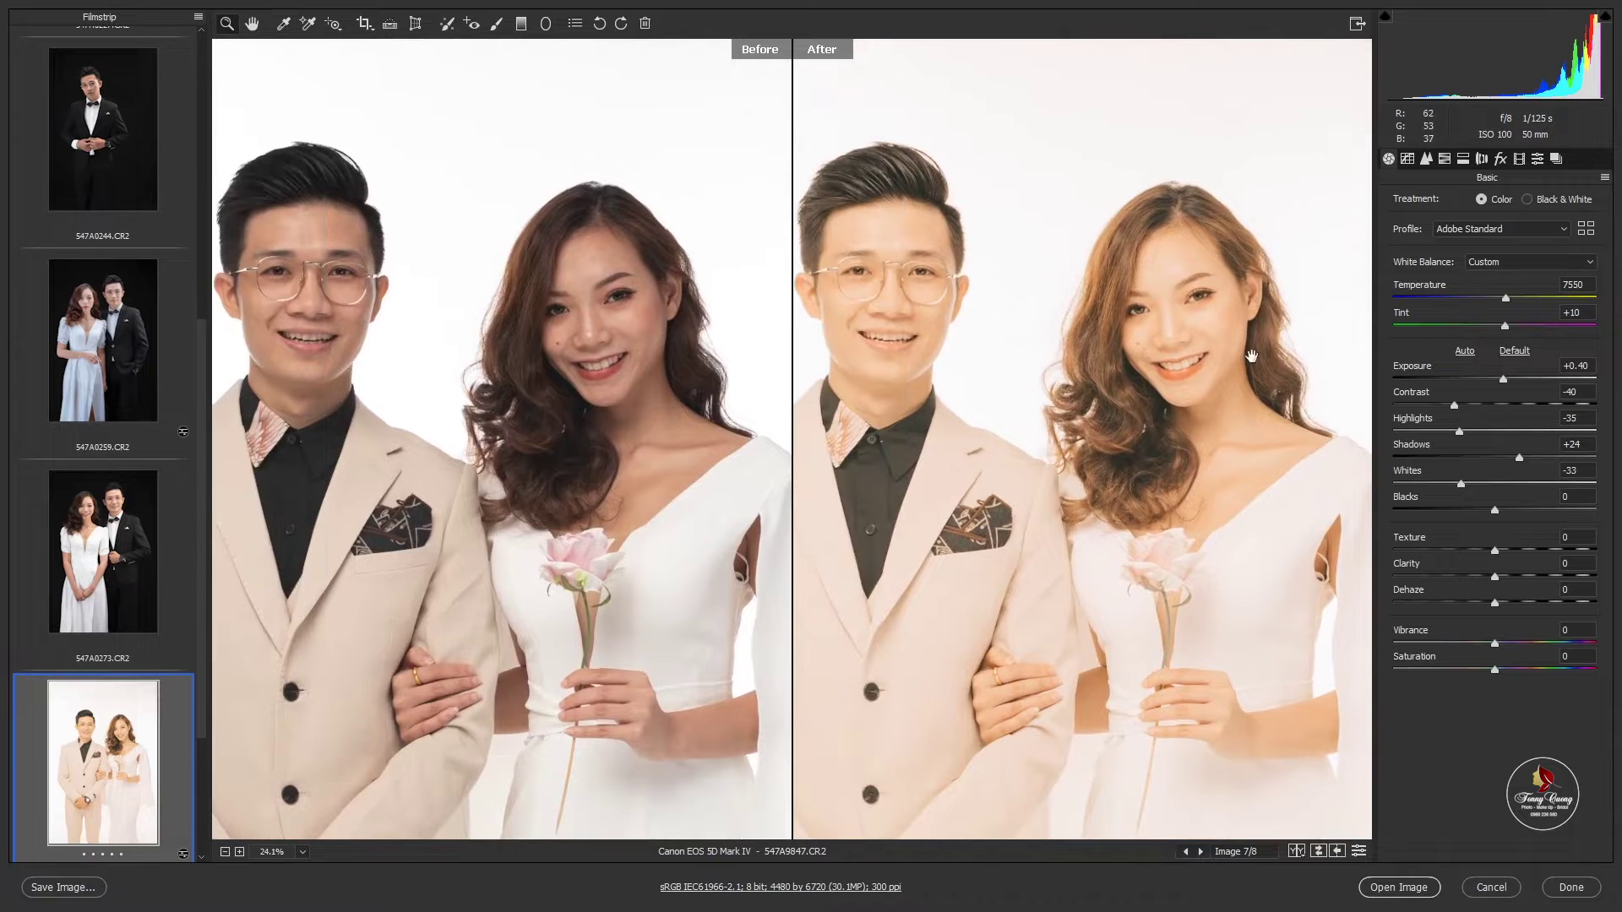
drag(1504, 300, 1503, 304)
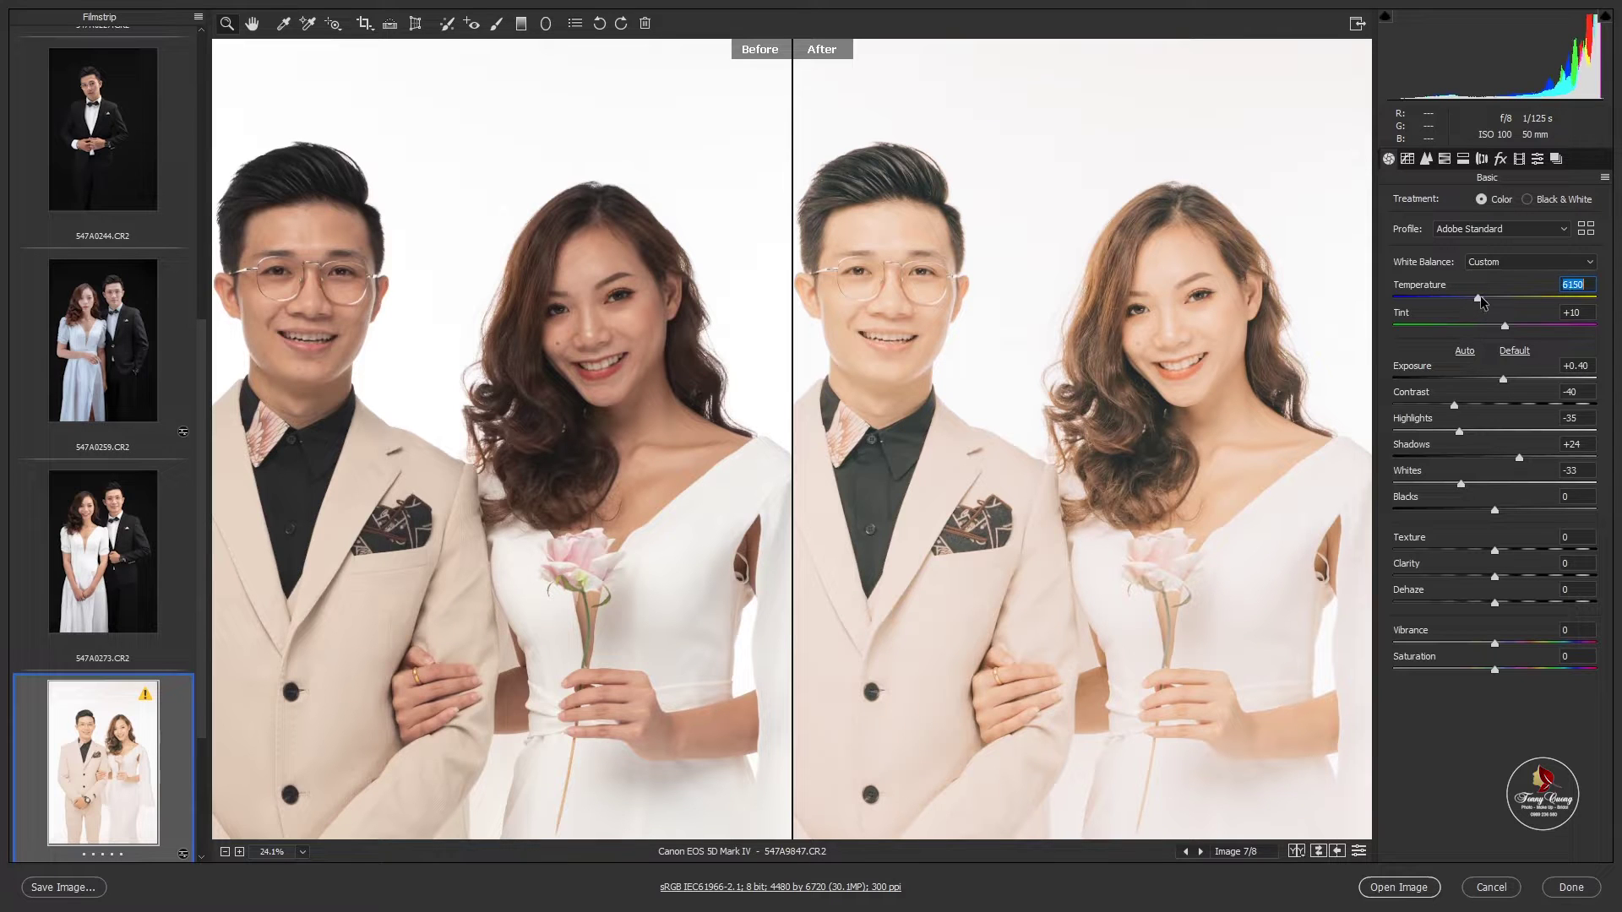
drag(1473, 297, 1476, 297)
key(ctrl+0)
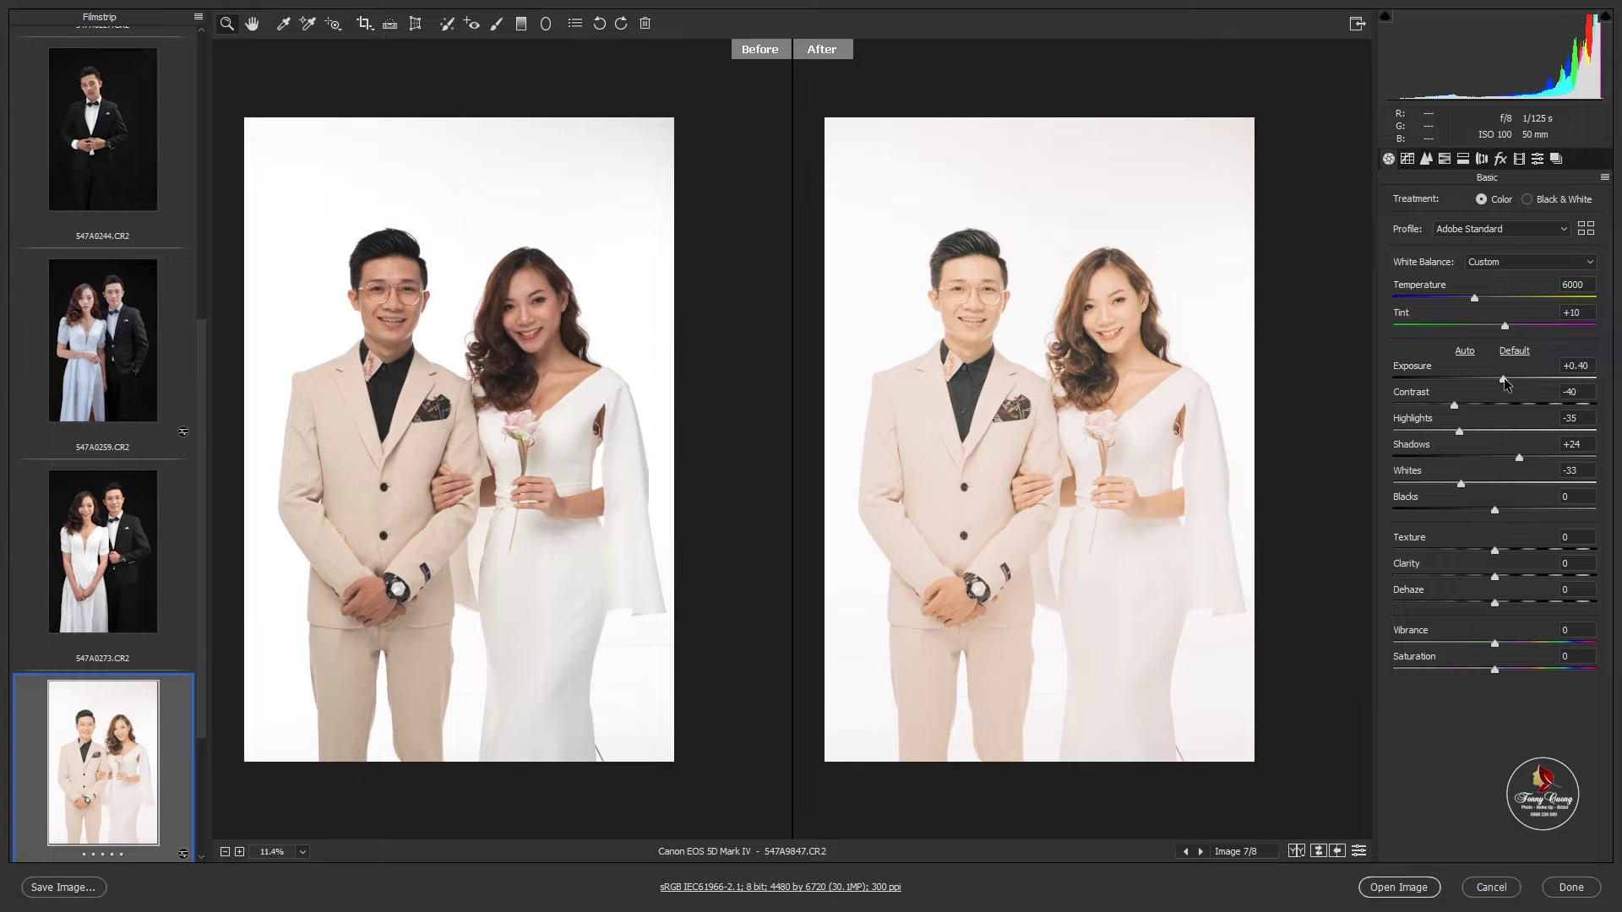
drag(1504, 377, 1492, 376)
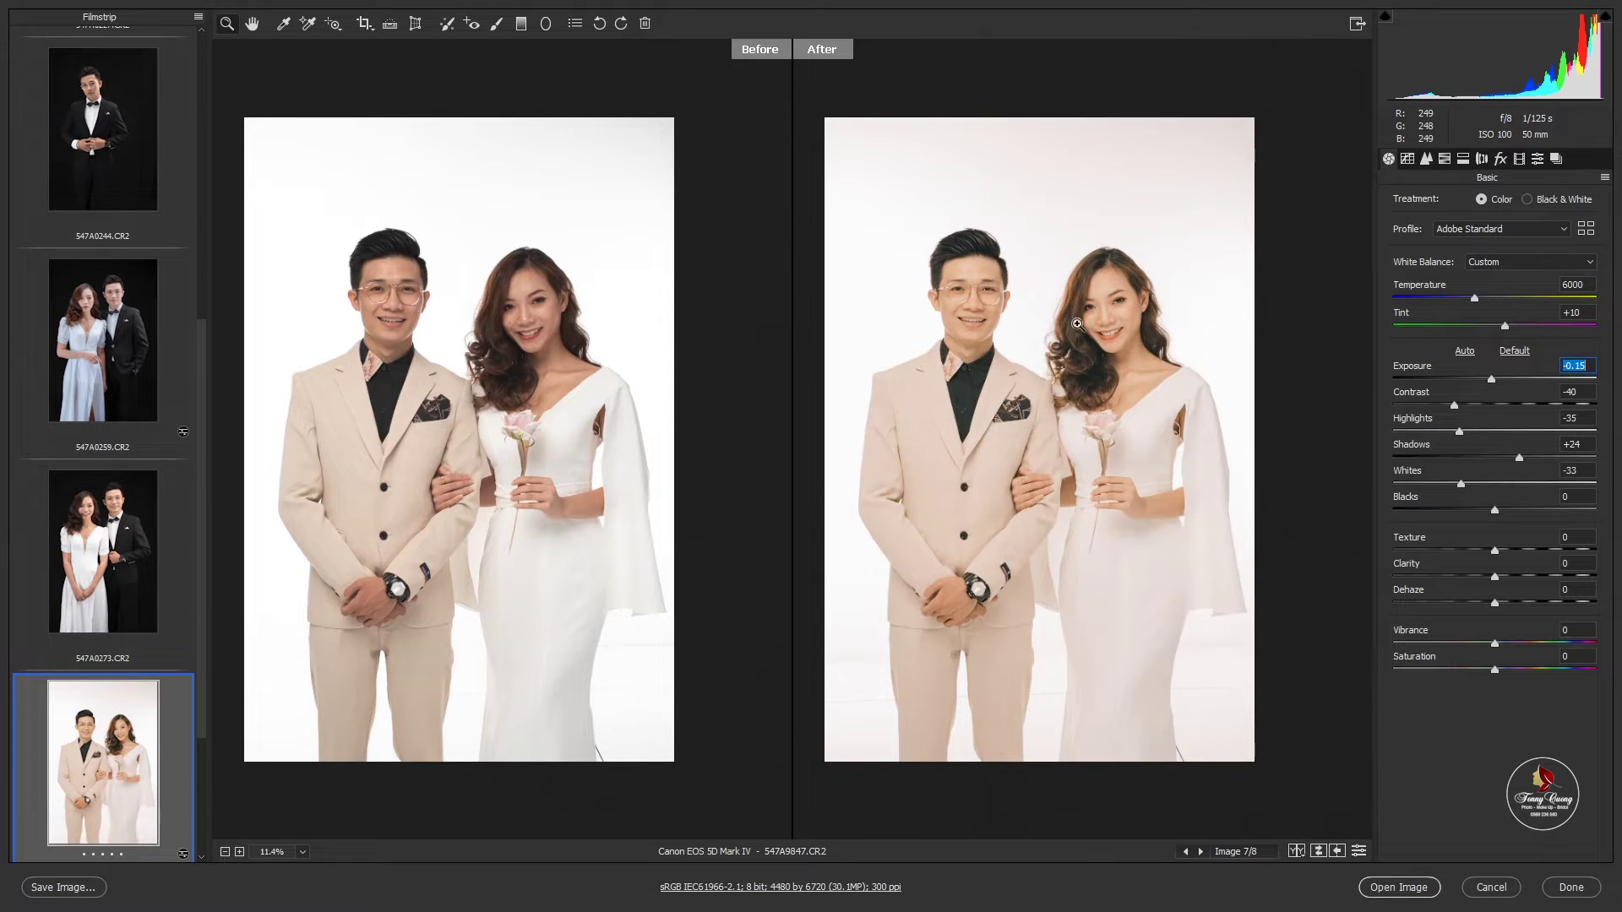
drag(1076, 323, 1147, 298)
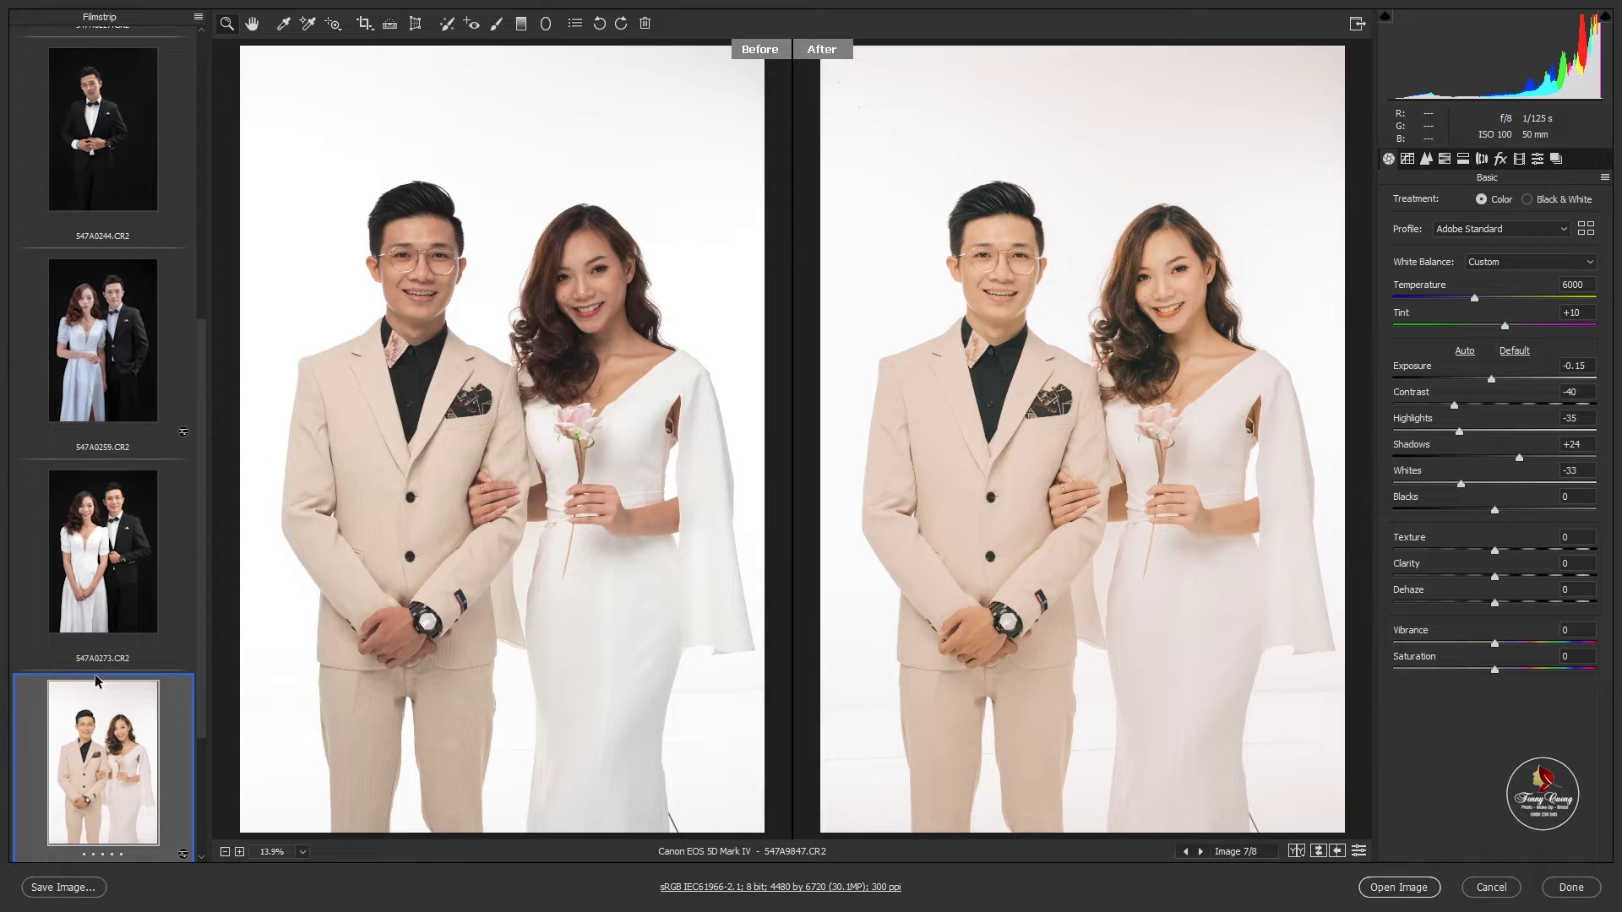
scroll(95, 680, down, 3)
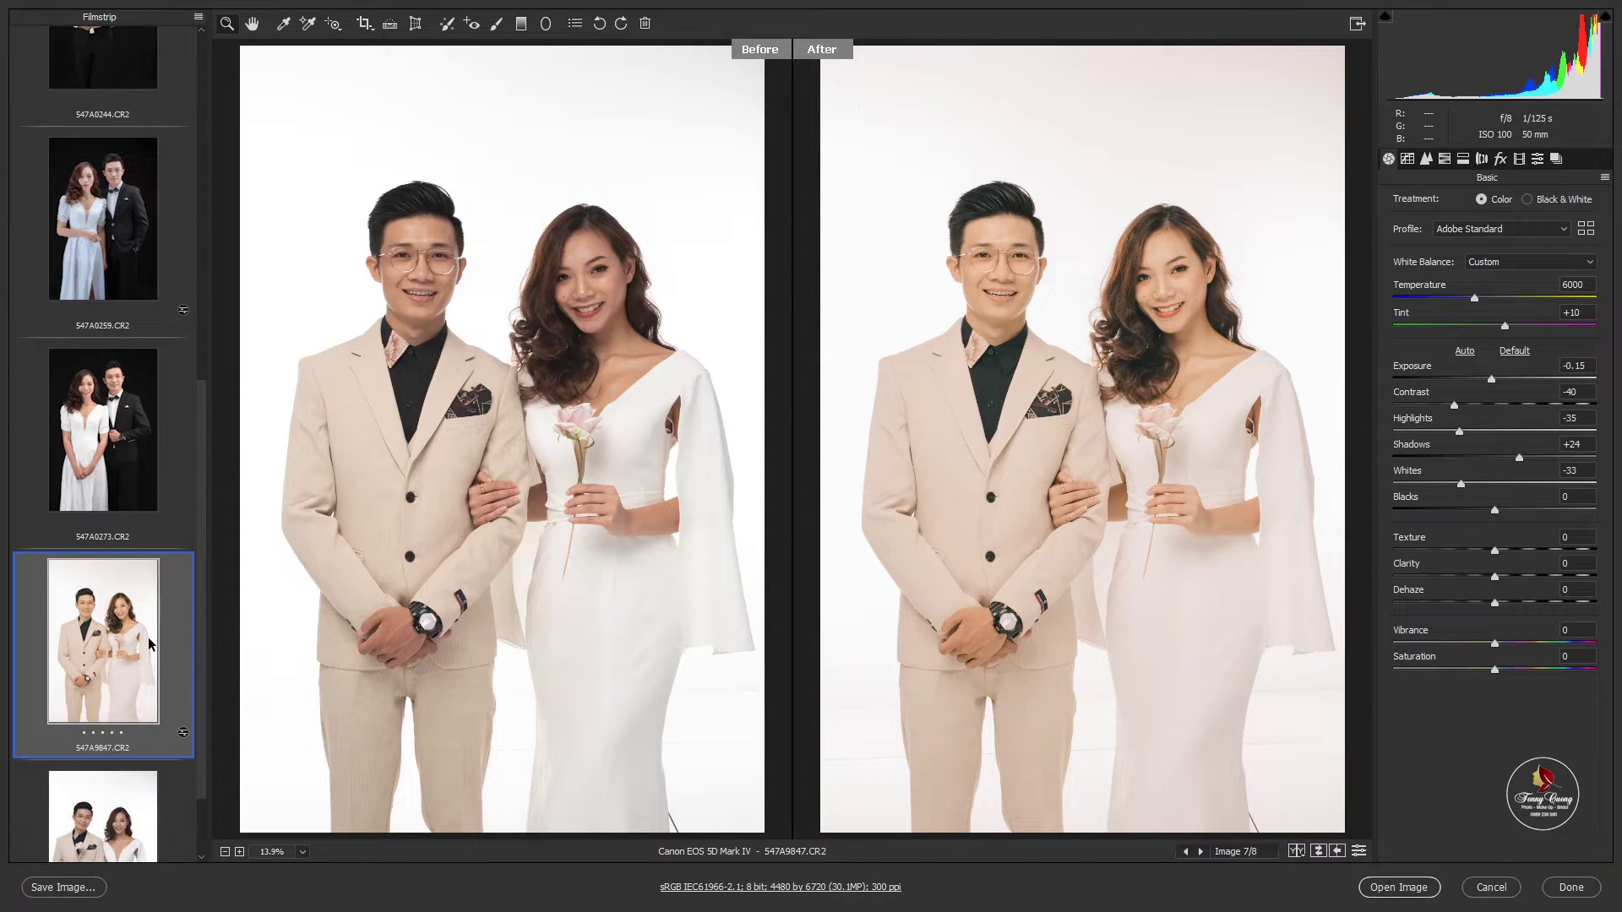
scroll(202, 596, down, 3)
Synchronize 547A9847's settings onto 547A9883 with Alt+S.
ctrl+click(129, 746)
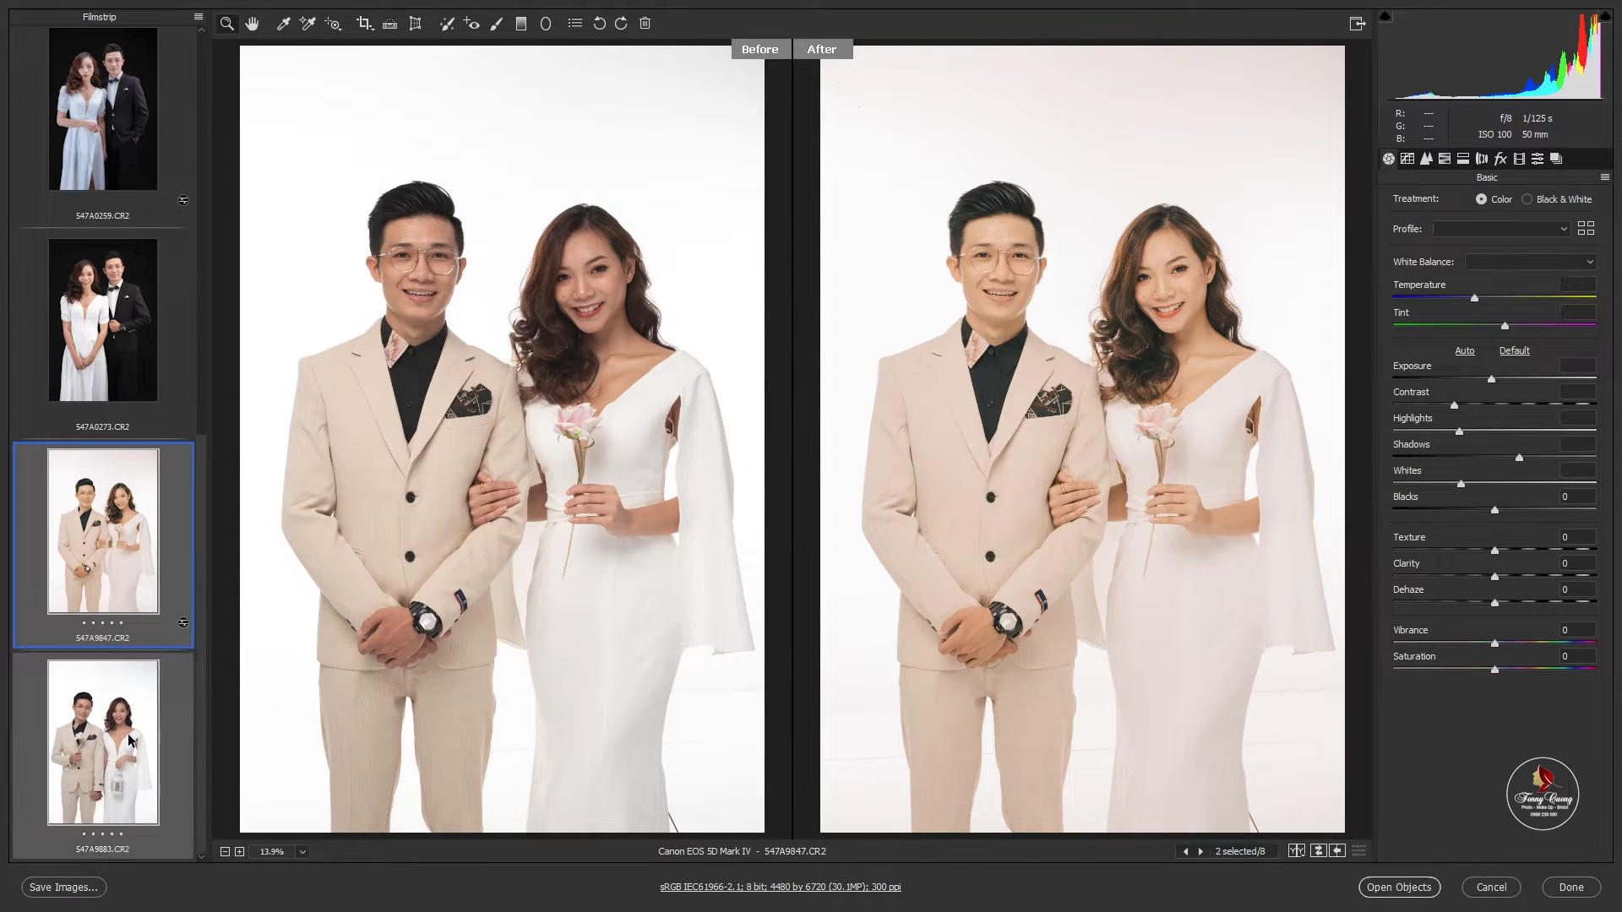
key(alt+s)
click(942, 87)
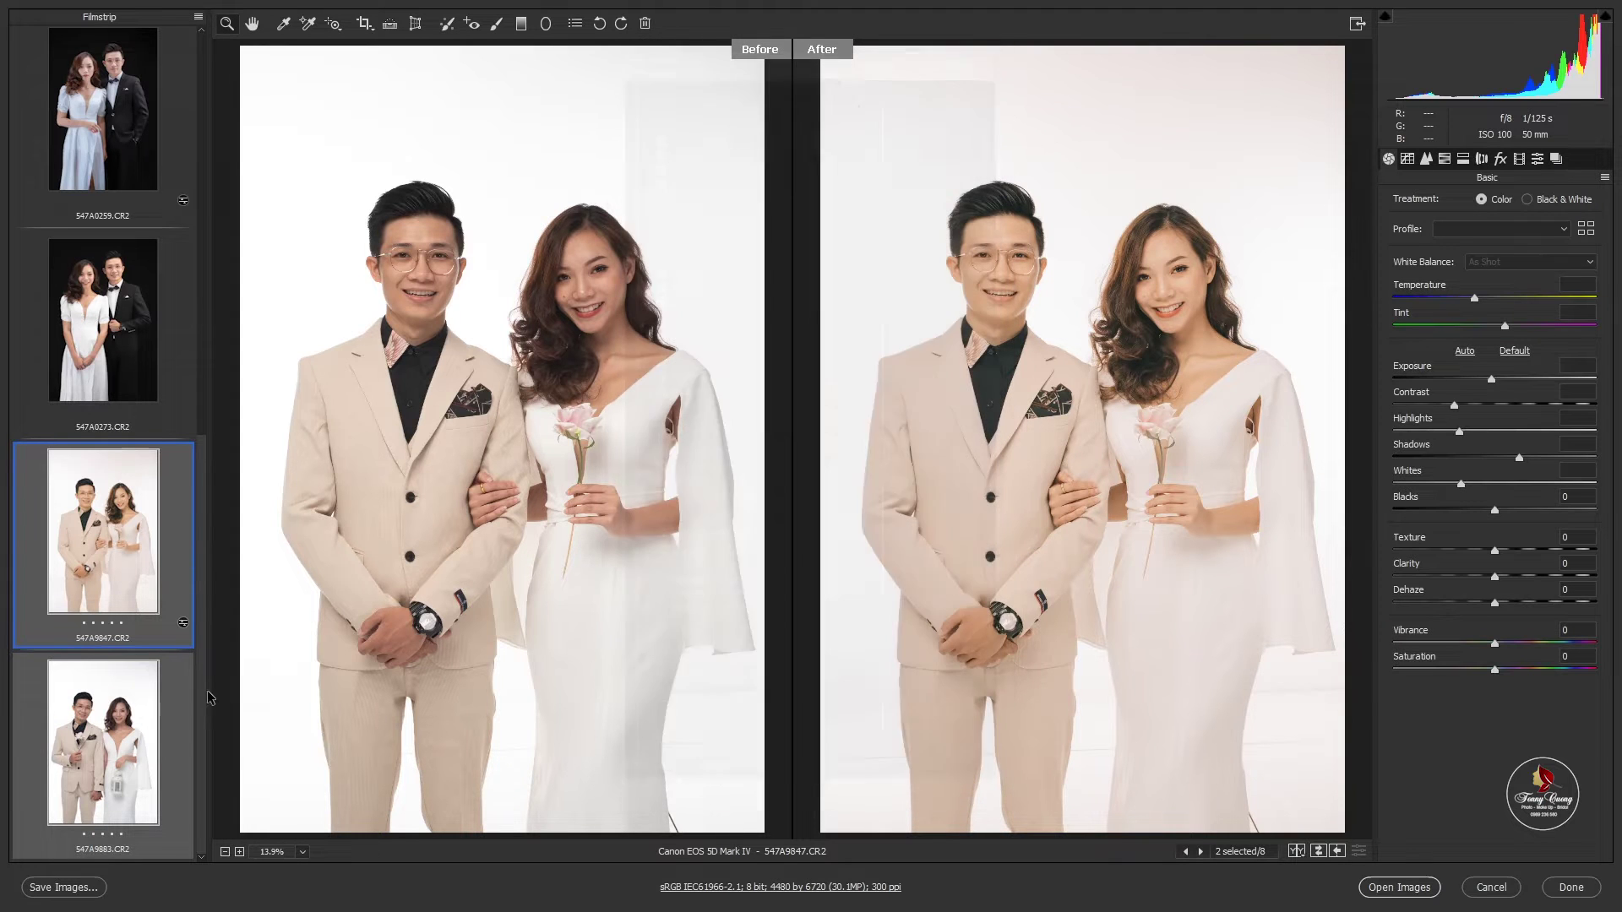
View 547A9883 alone, zooming in on the couple's faces and back to fit.
key(Down)
key(q)
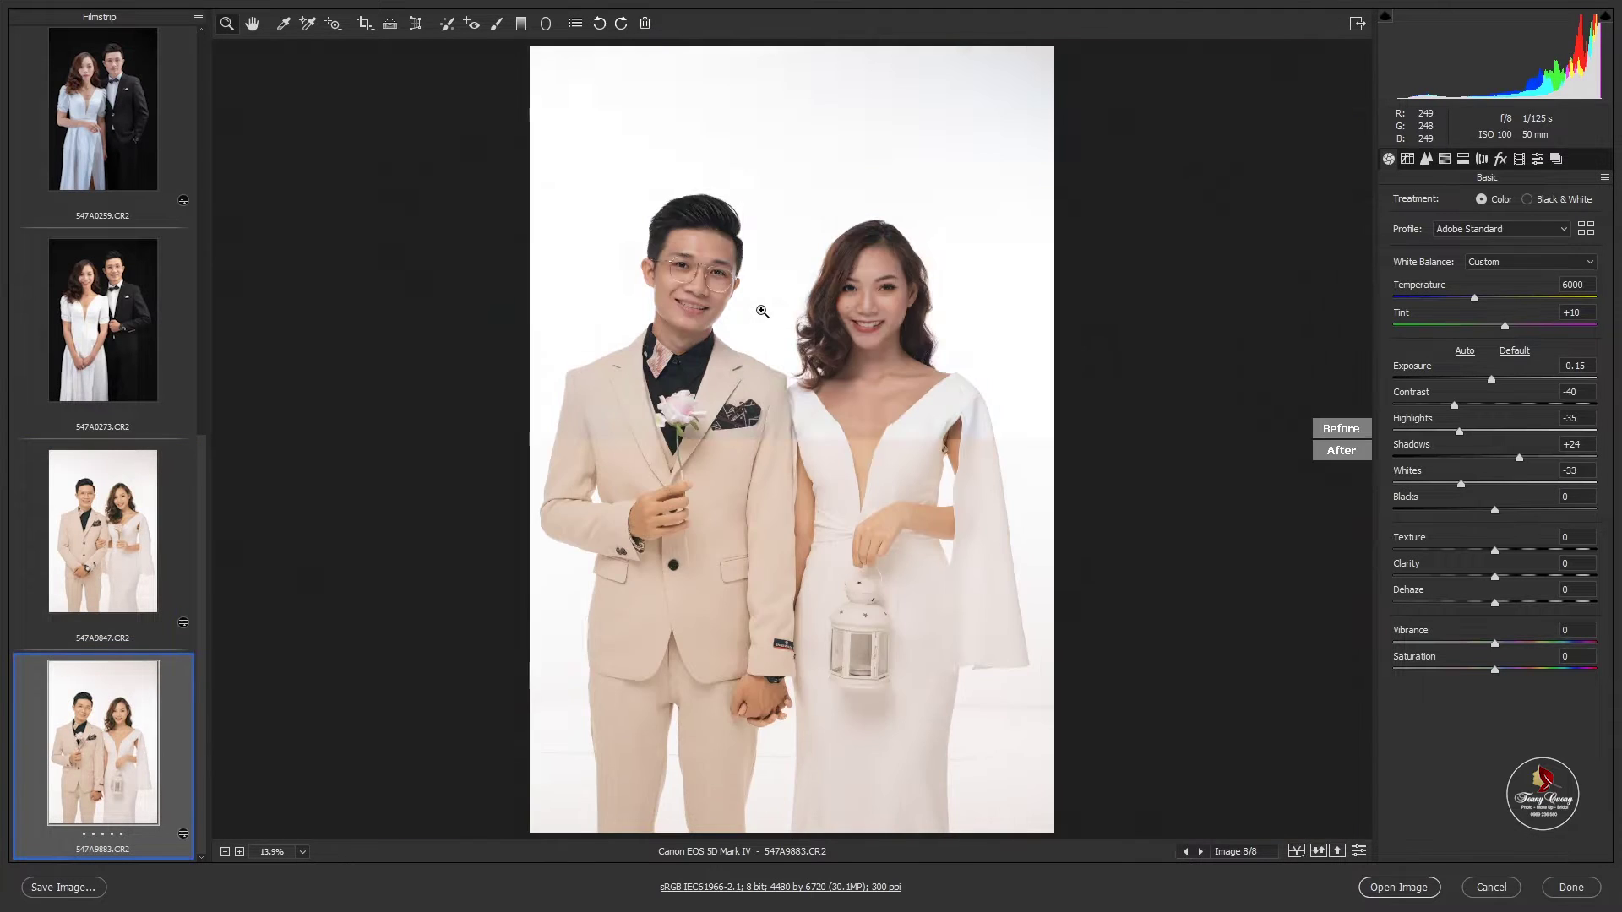
click(782, 313)
key(ctrl+0)
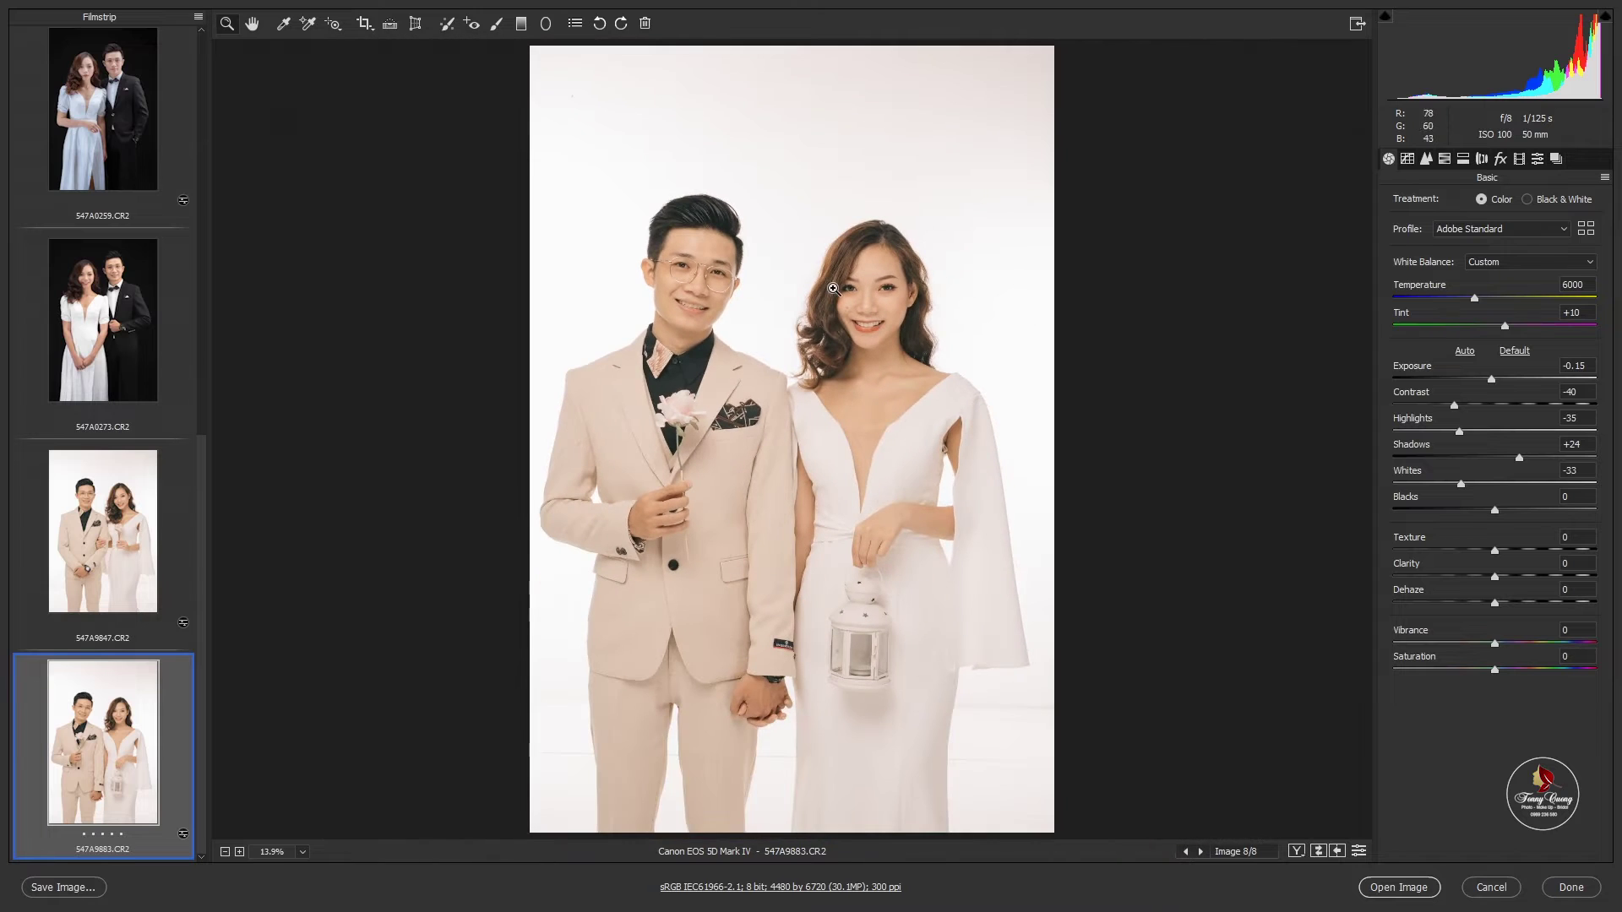
click(841, 394)
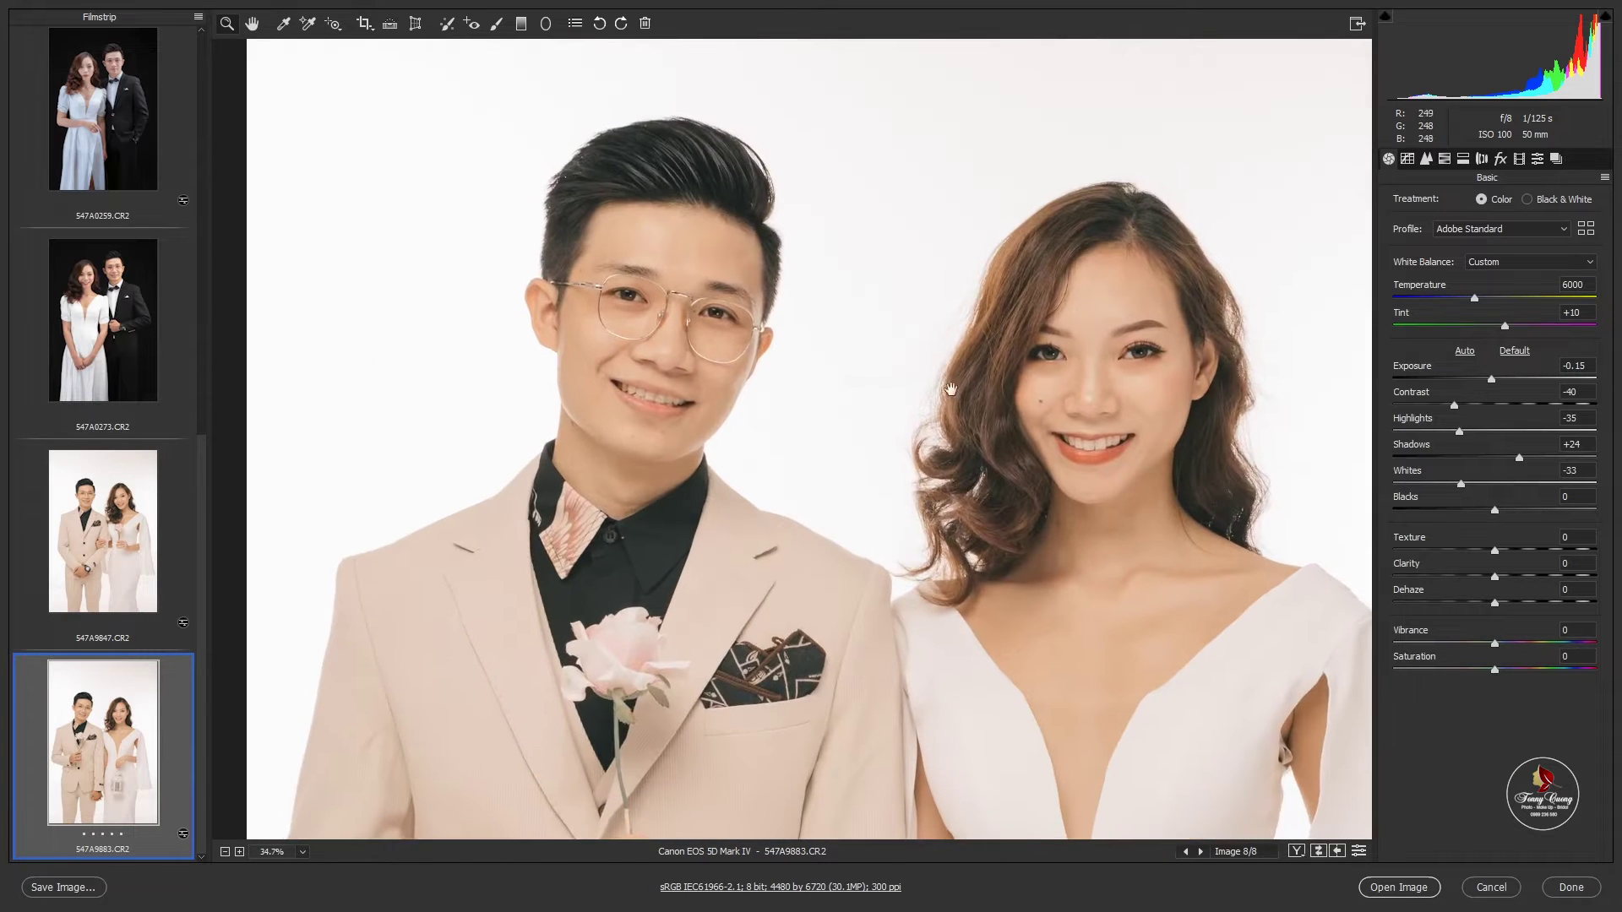
key(ctrl+0)
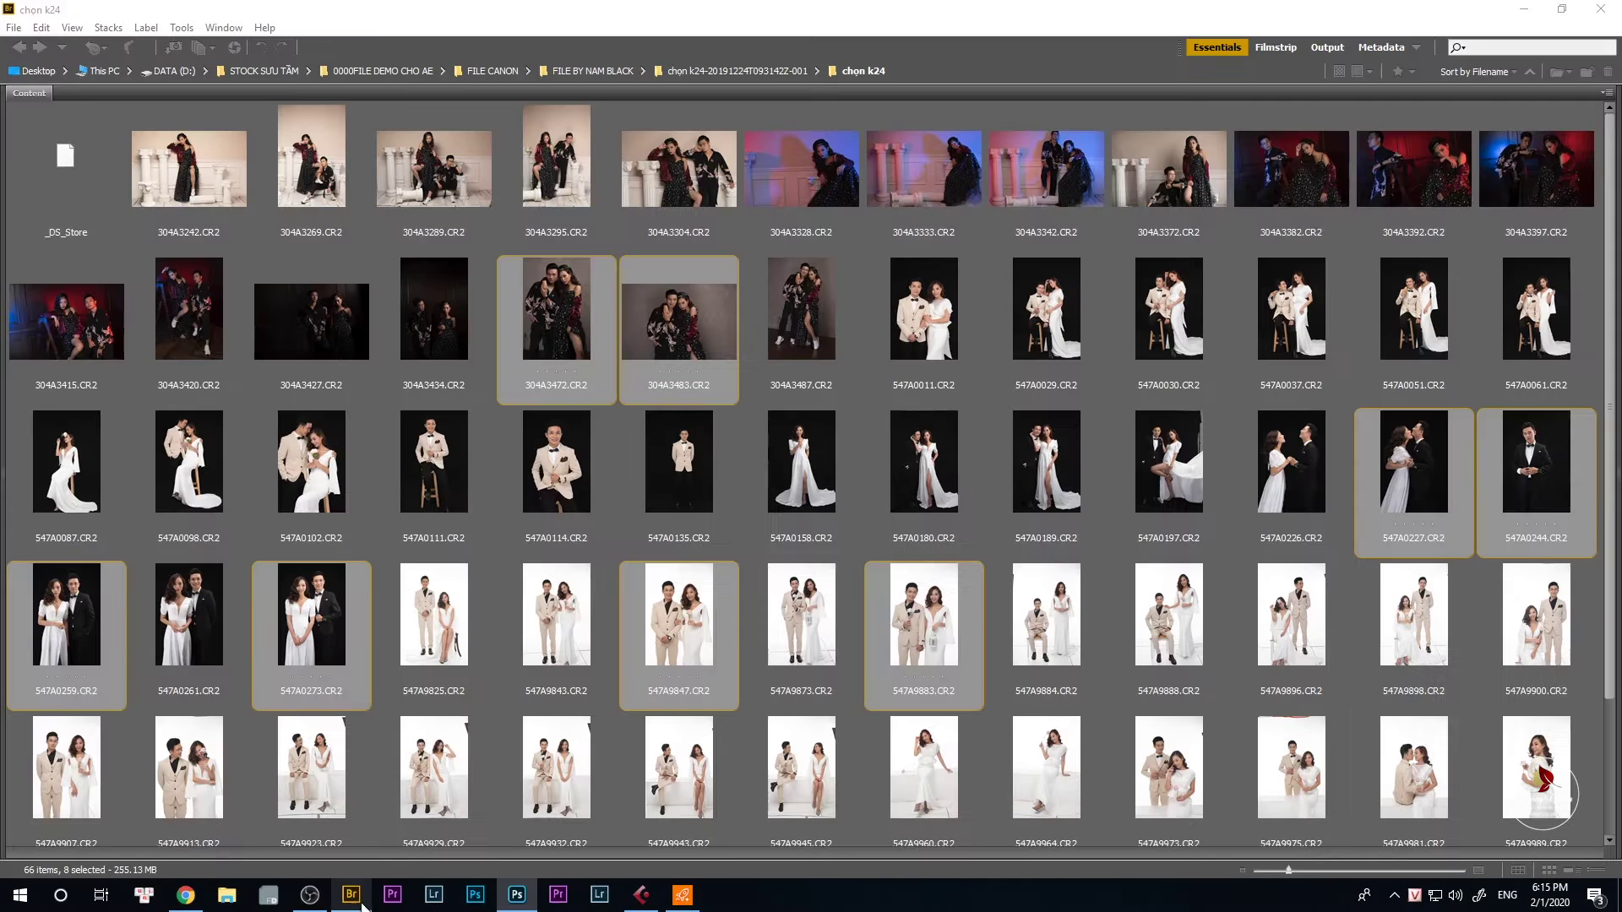
Navigate Bridge to FILE CANON > FILE CANON NINH BÌNH > STOCK Share by KEI.
key(ctrl+Up)
key(ctrl+Up)
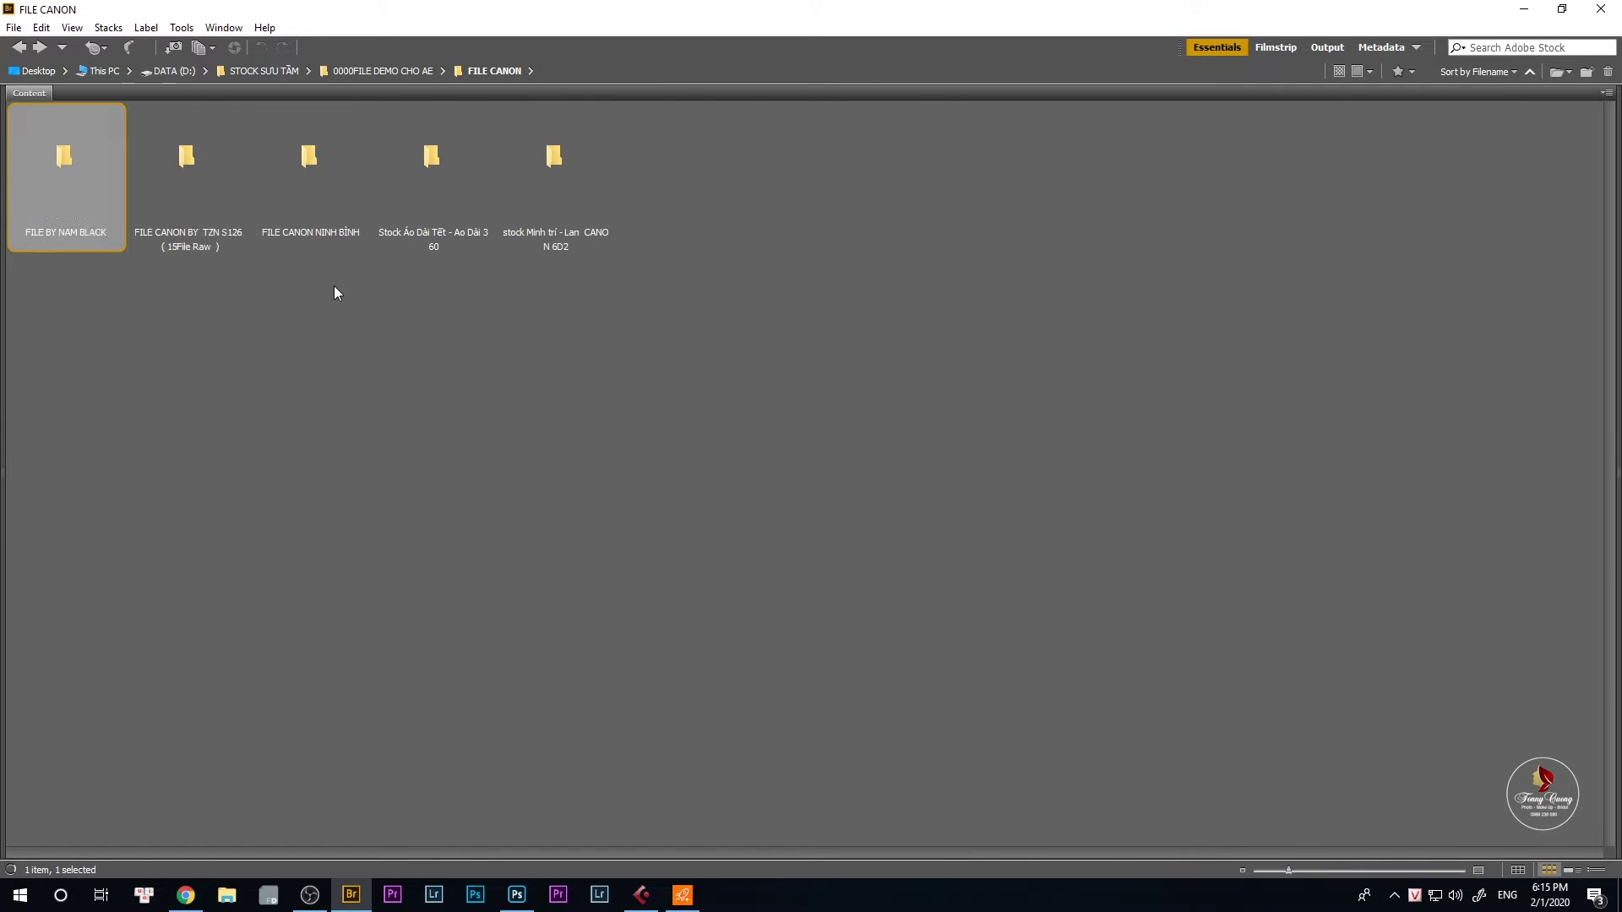
click(200, 189)
double_click(200, 189)
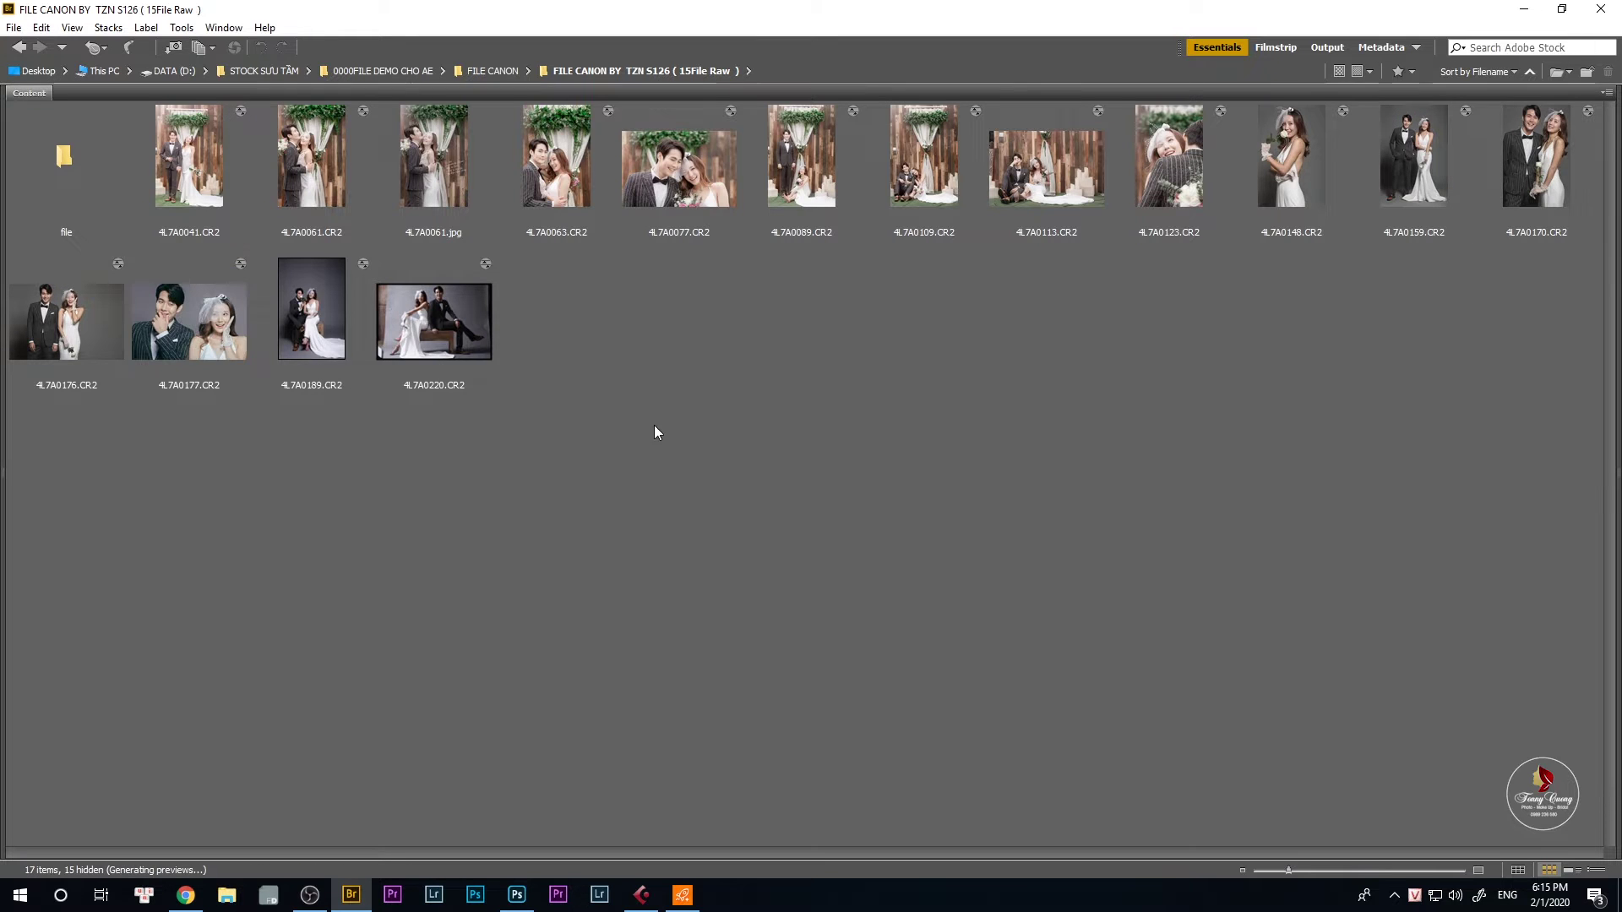
key(ctrl+Up)
click(305, 154)
double_click(306, 154)
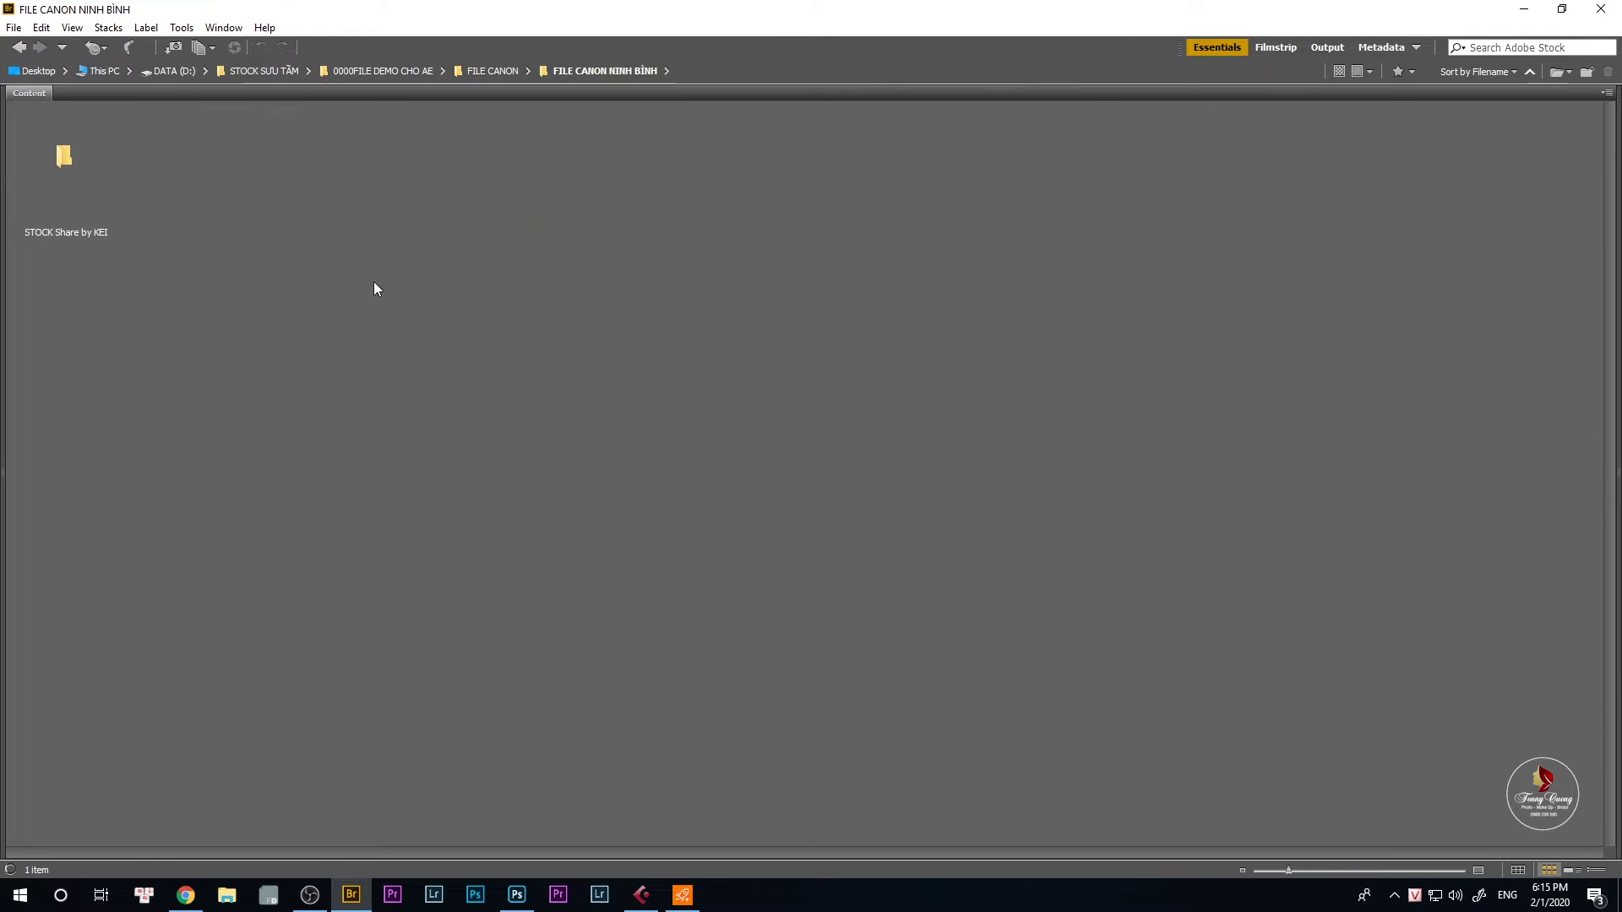
click(42, 162)
double_click(43, 162)
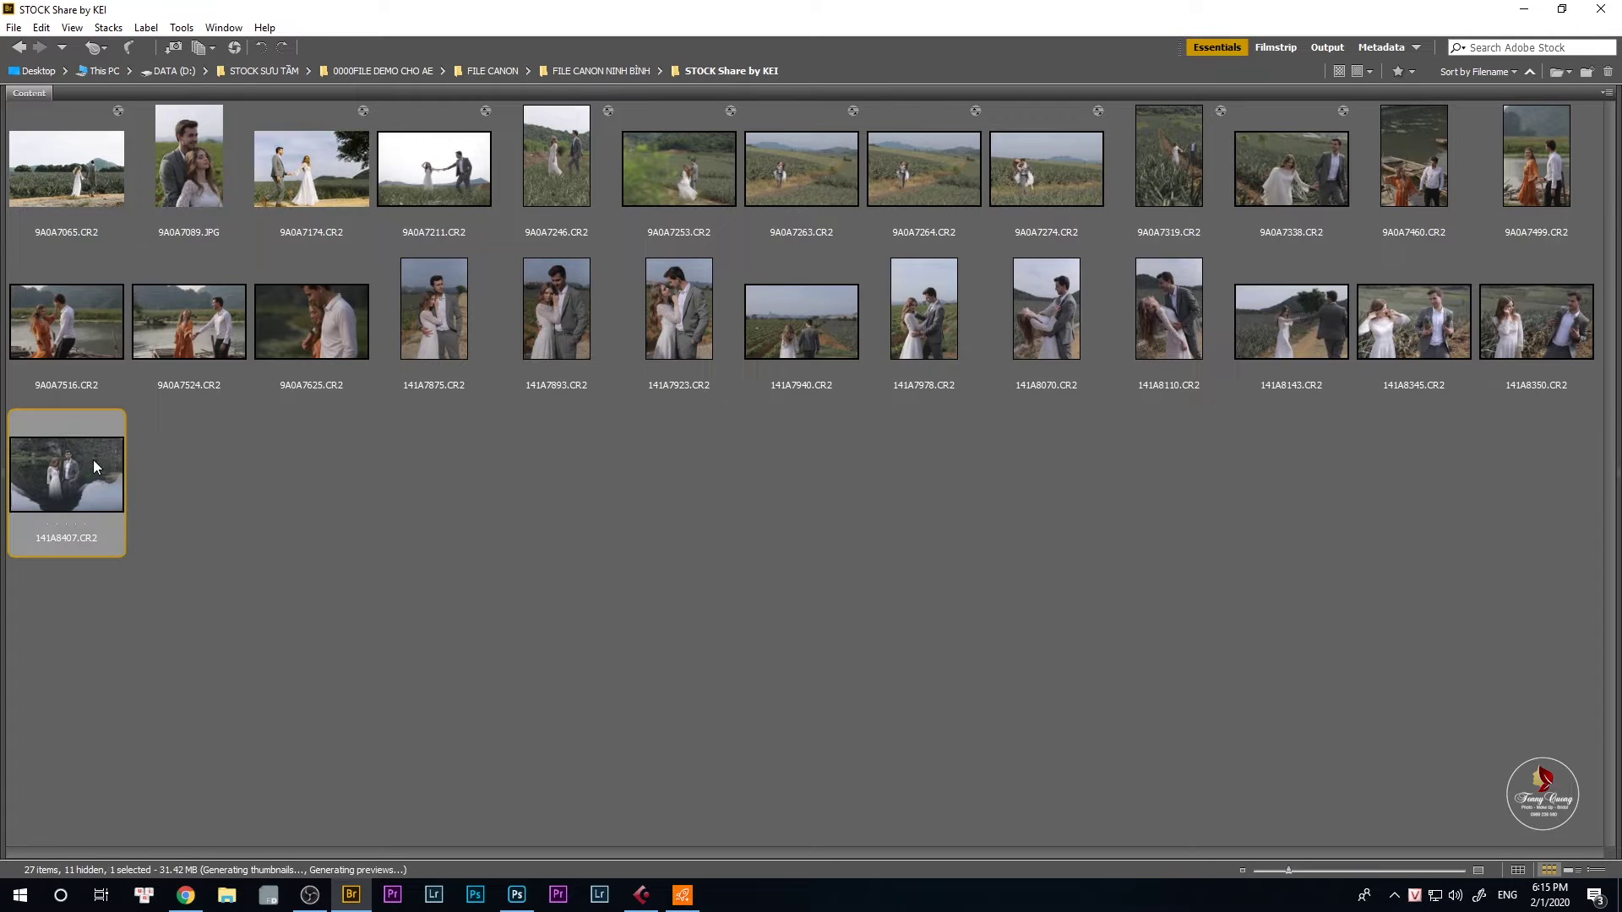
Select the second row of 13 photos and open them in Camera Raw.
click(1486, 363)
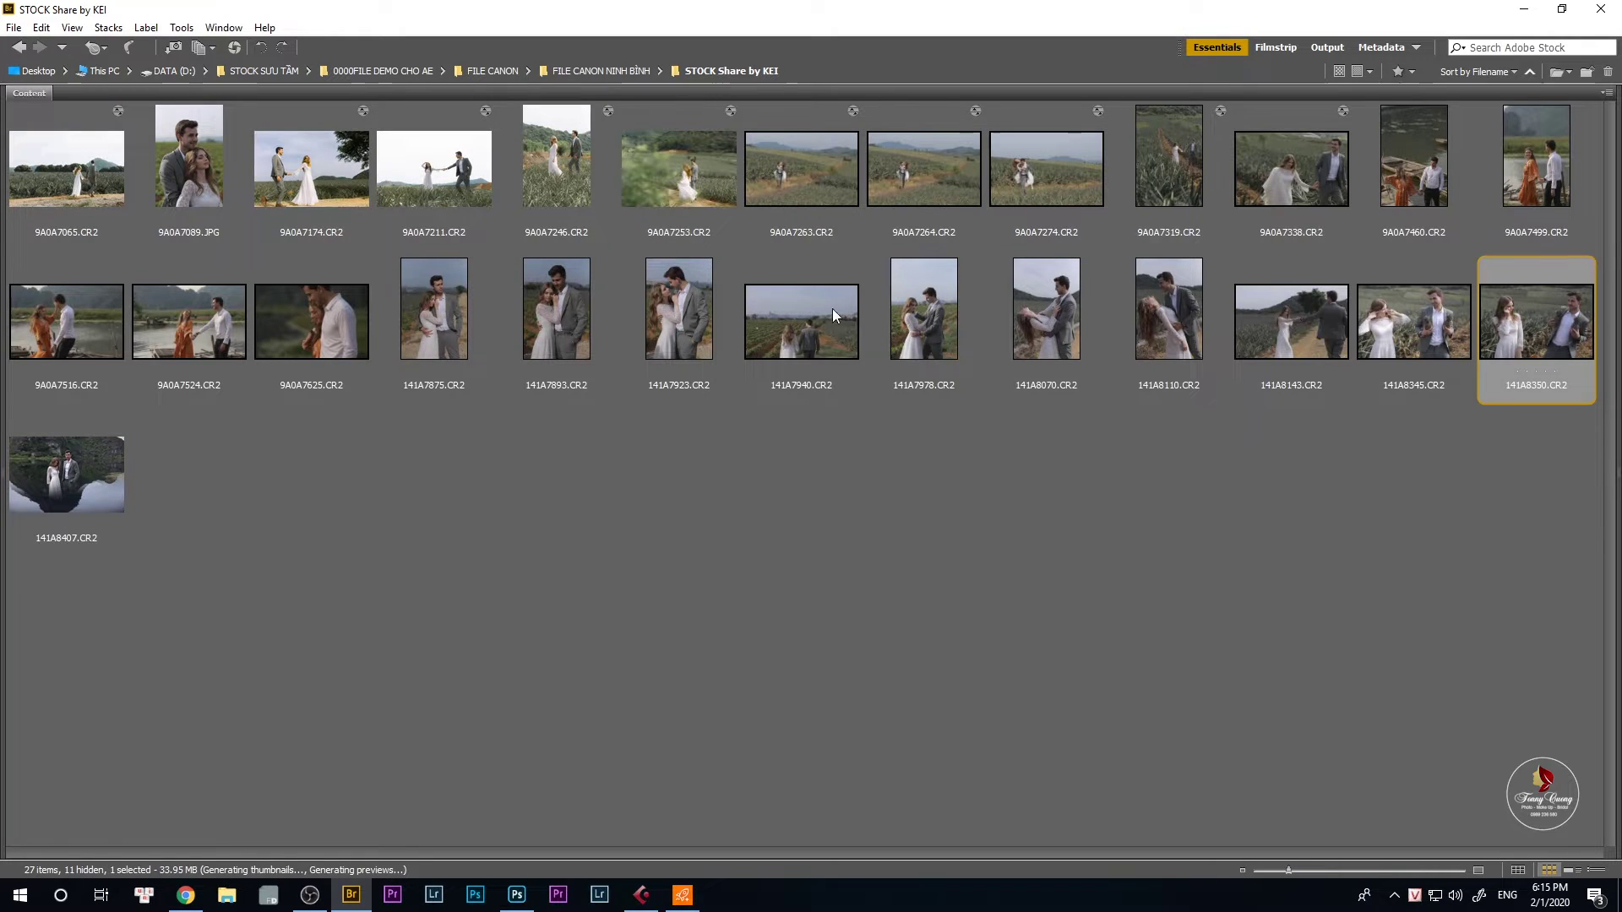
shift+click(72, 331)
right_click(75, 332)
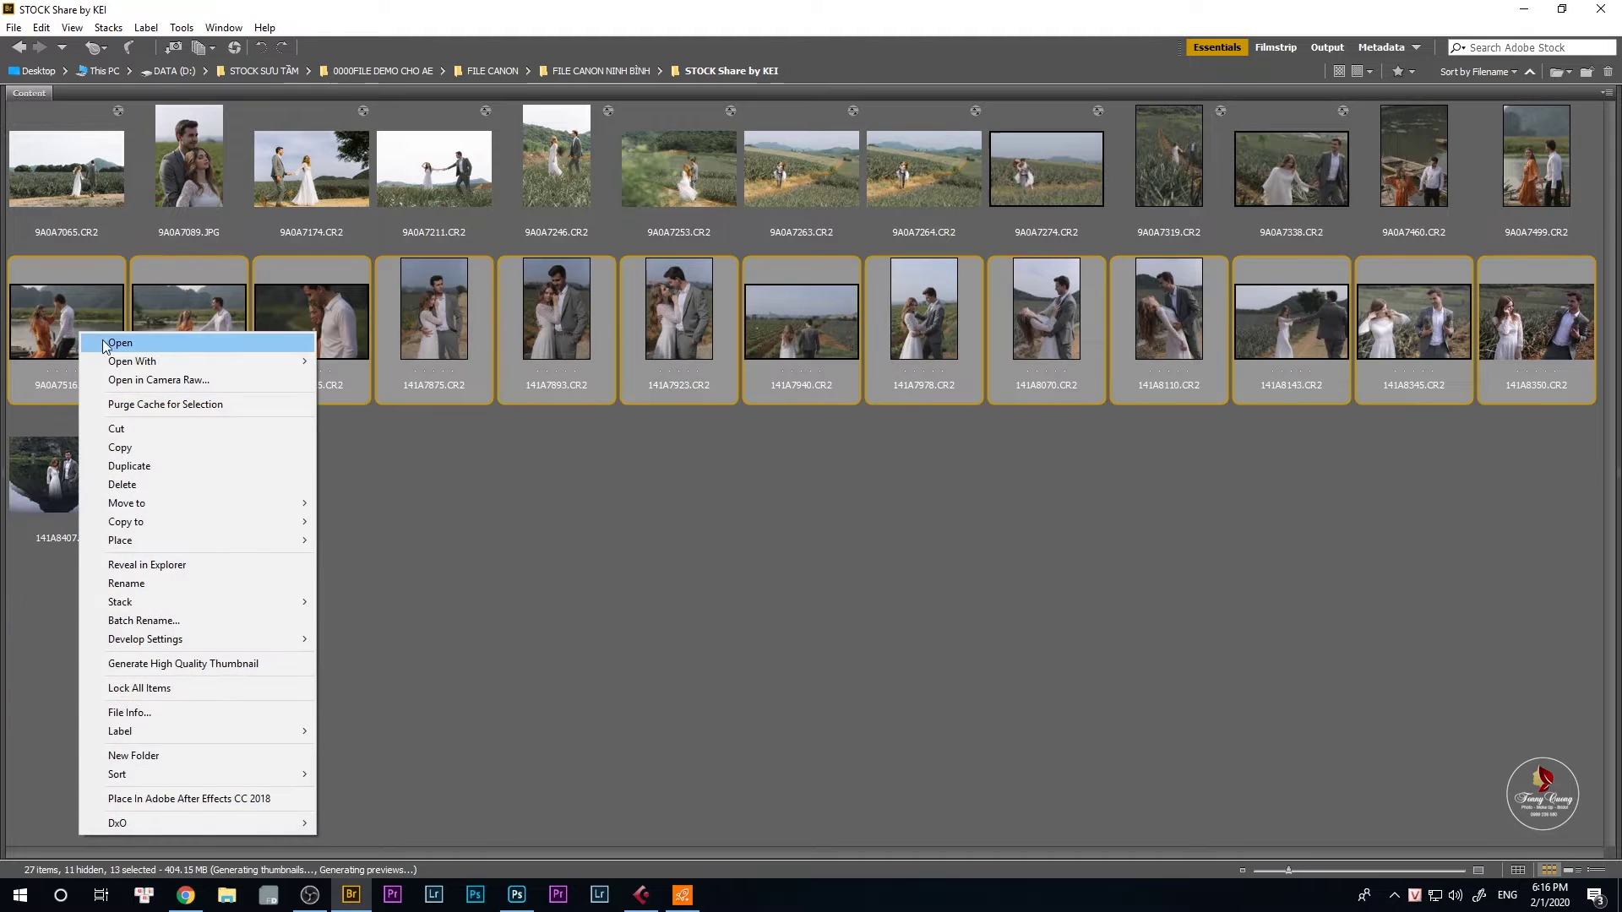
click(105, 345)
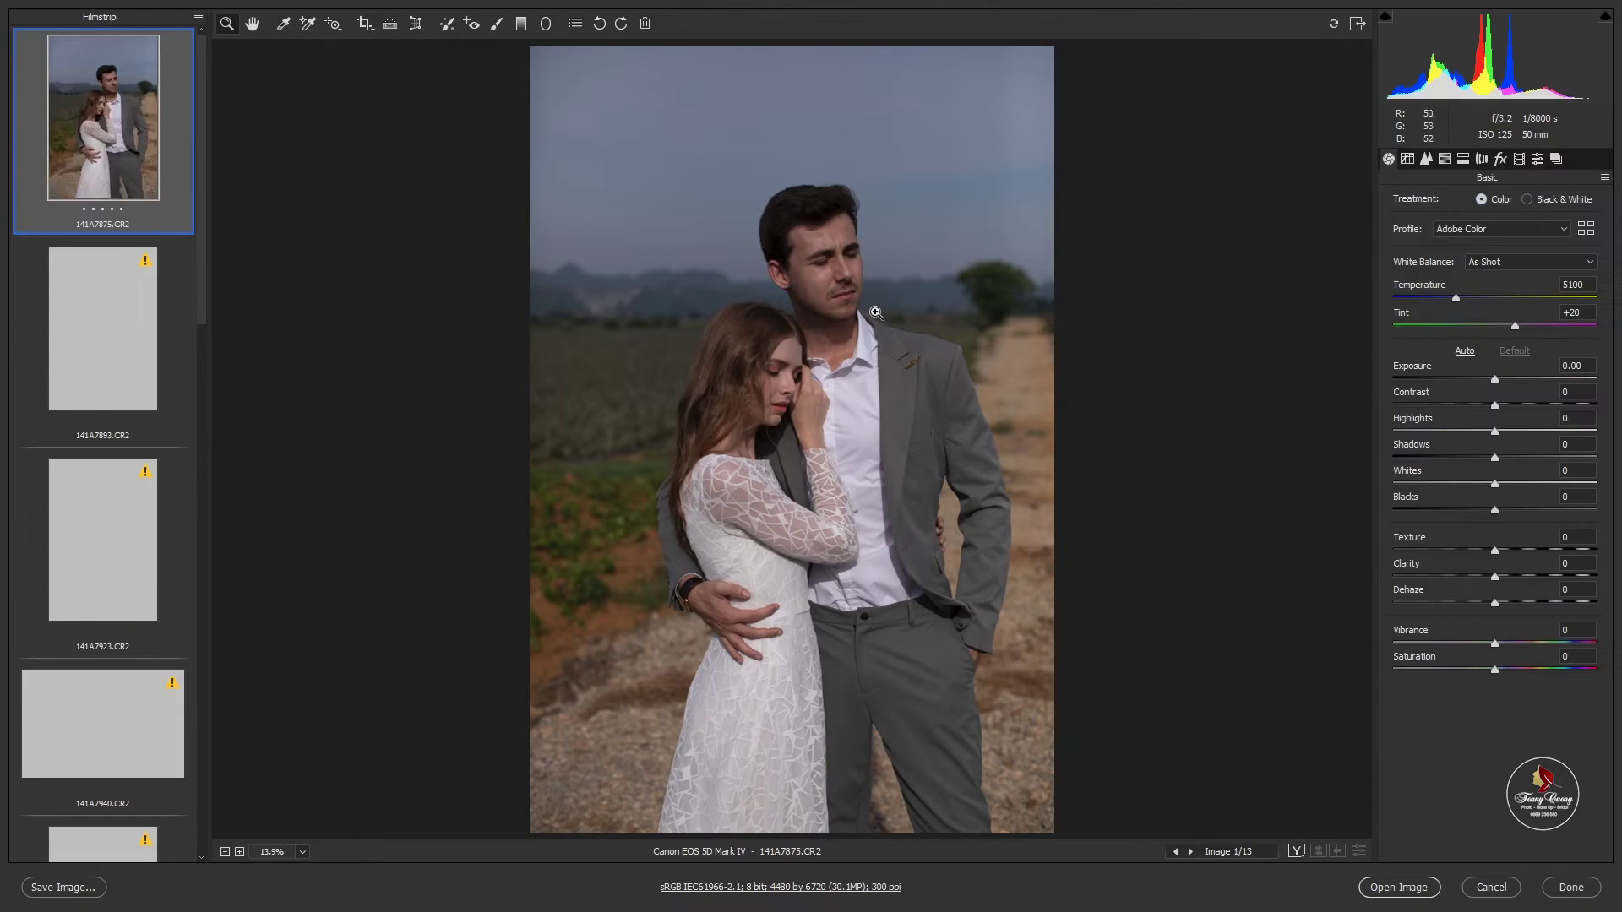
Zoom in on the couple's faces to inspect the current photo.
click(751, 358)
key(ctrl+0)
click(893, 355)
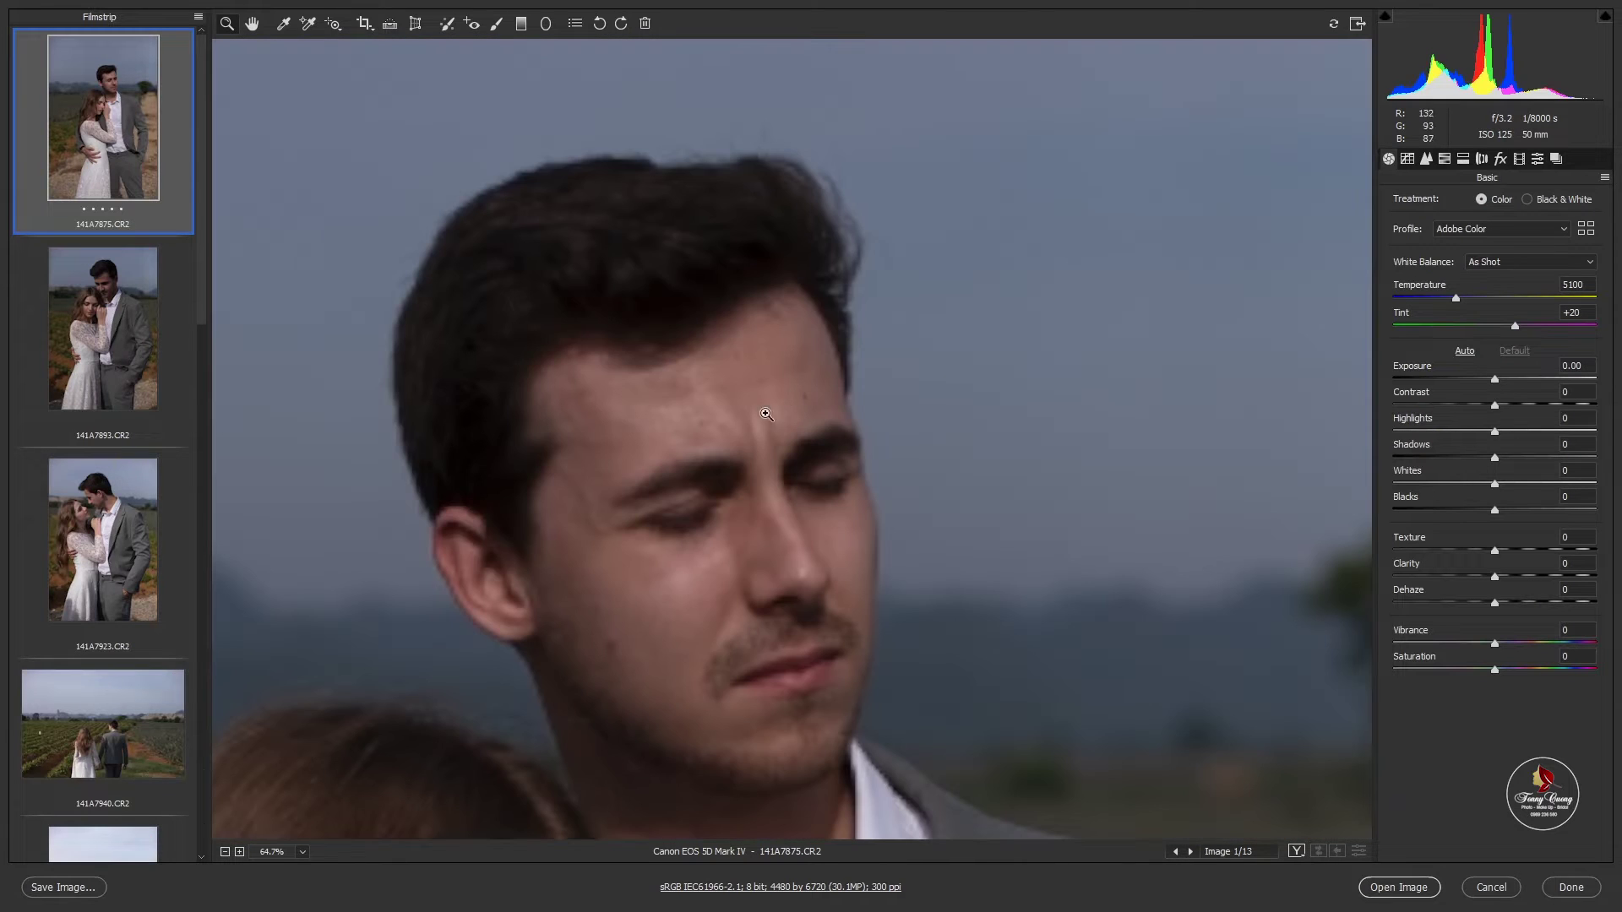
drag(734, 473, 774, 384)
key(ctrl+0)
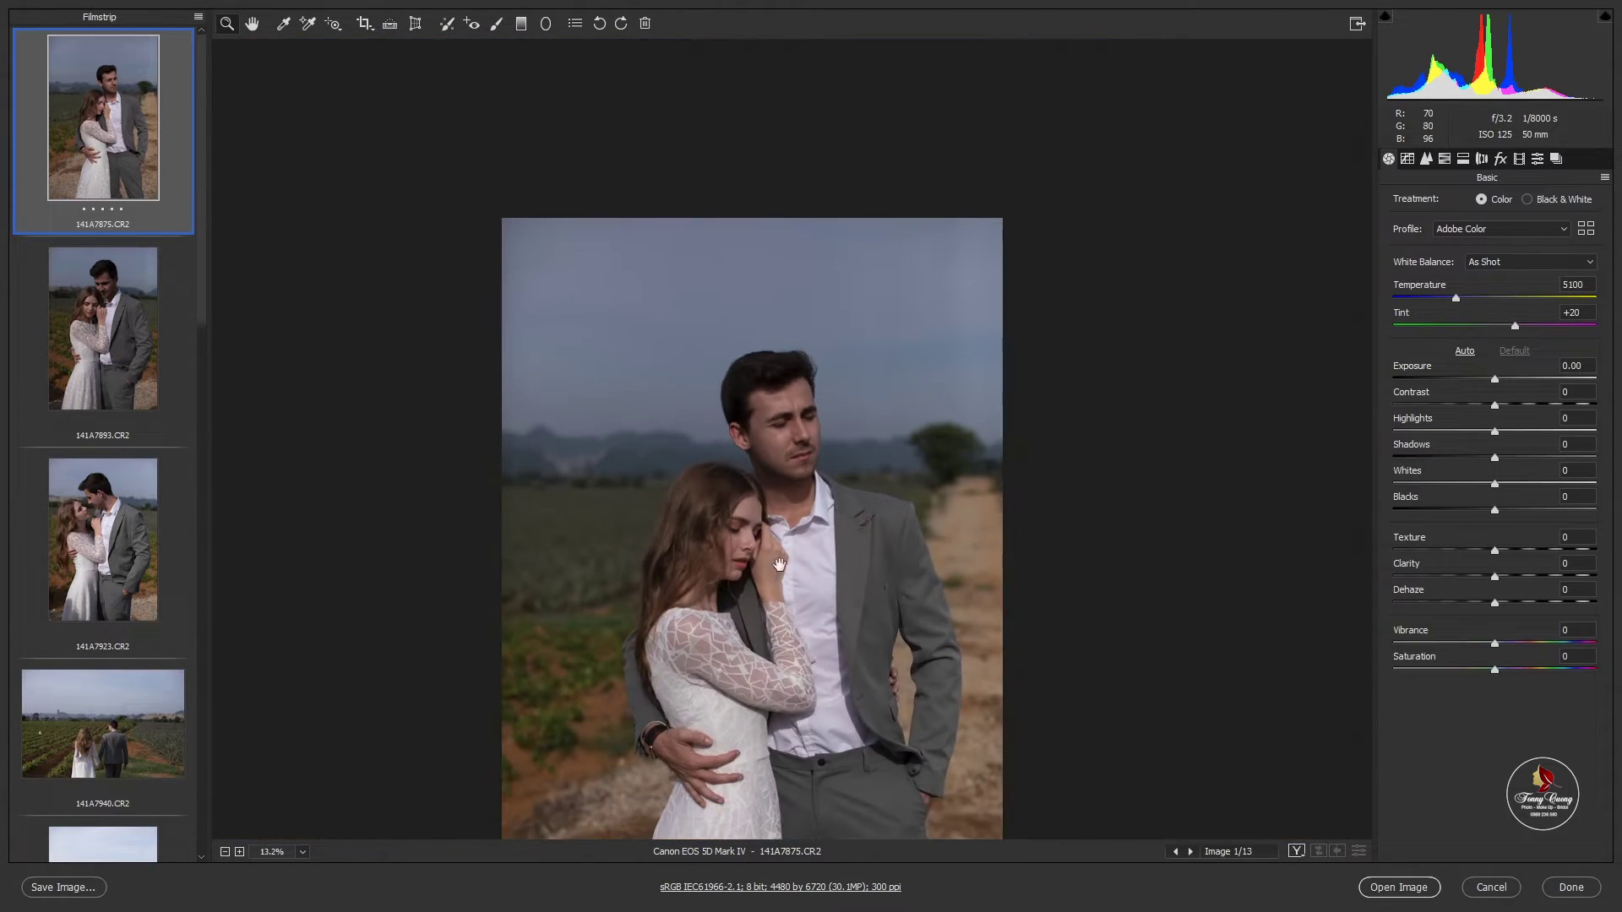
click(815, 396)
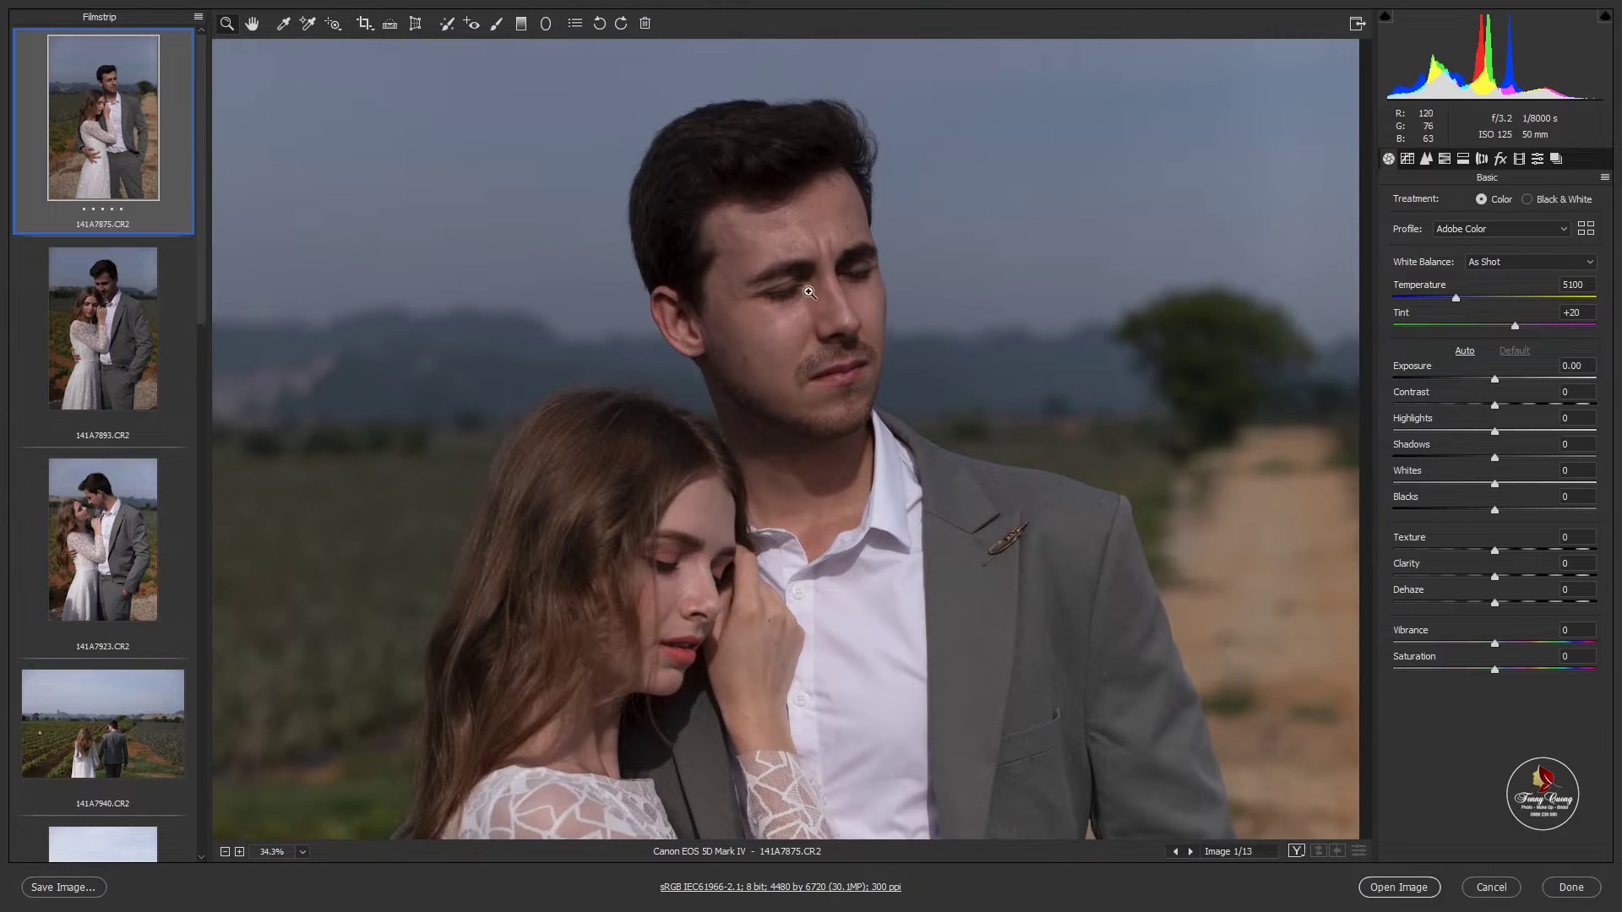
drag(844, 296, 757, 349)
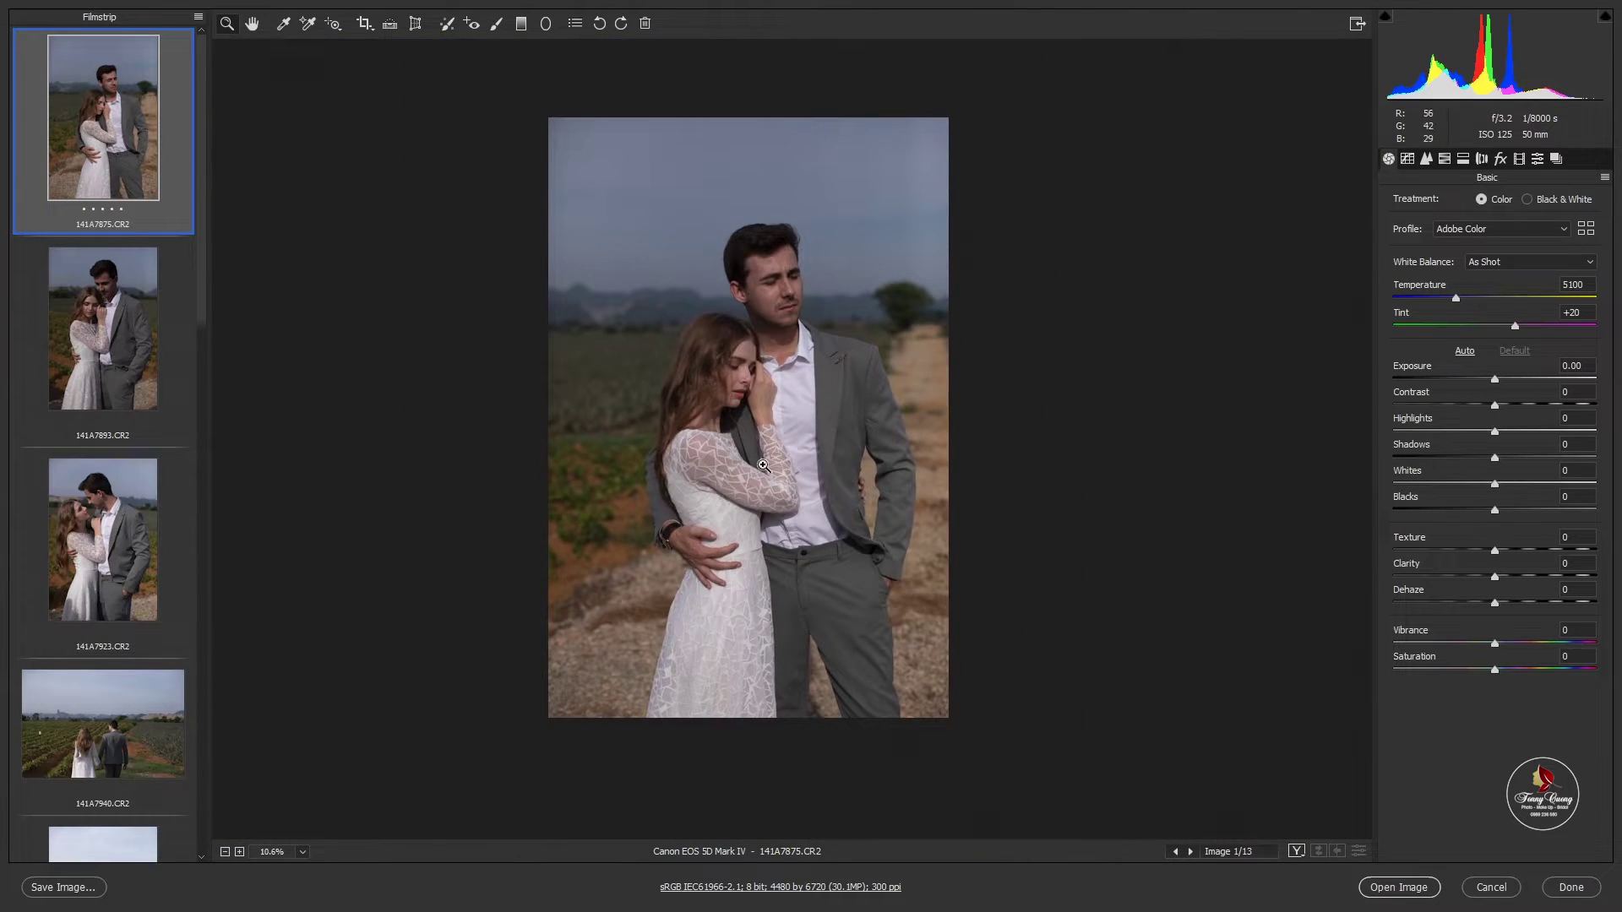
Switch to photo 141A7923 and show the saved presets list.
key(Down)
click(127, 538)
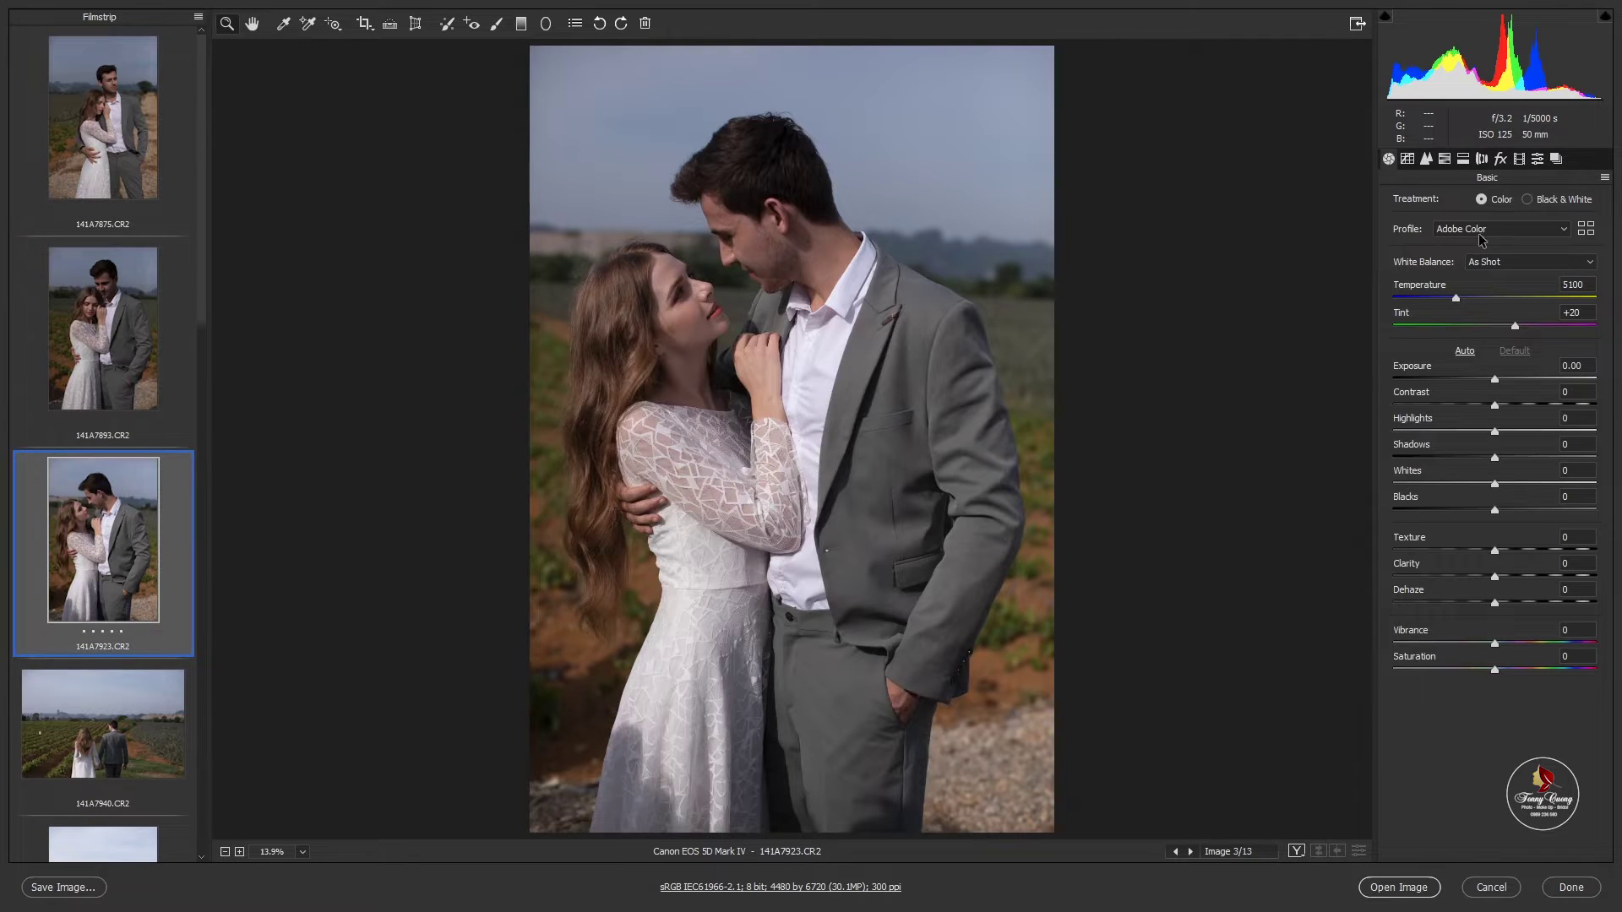
click(1537, 158)
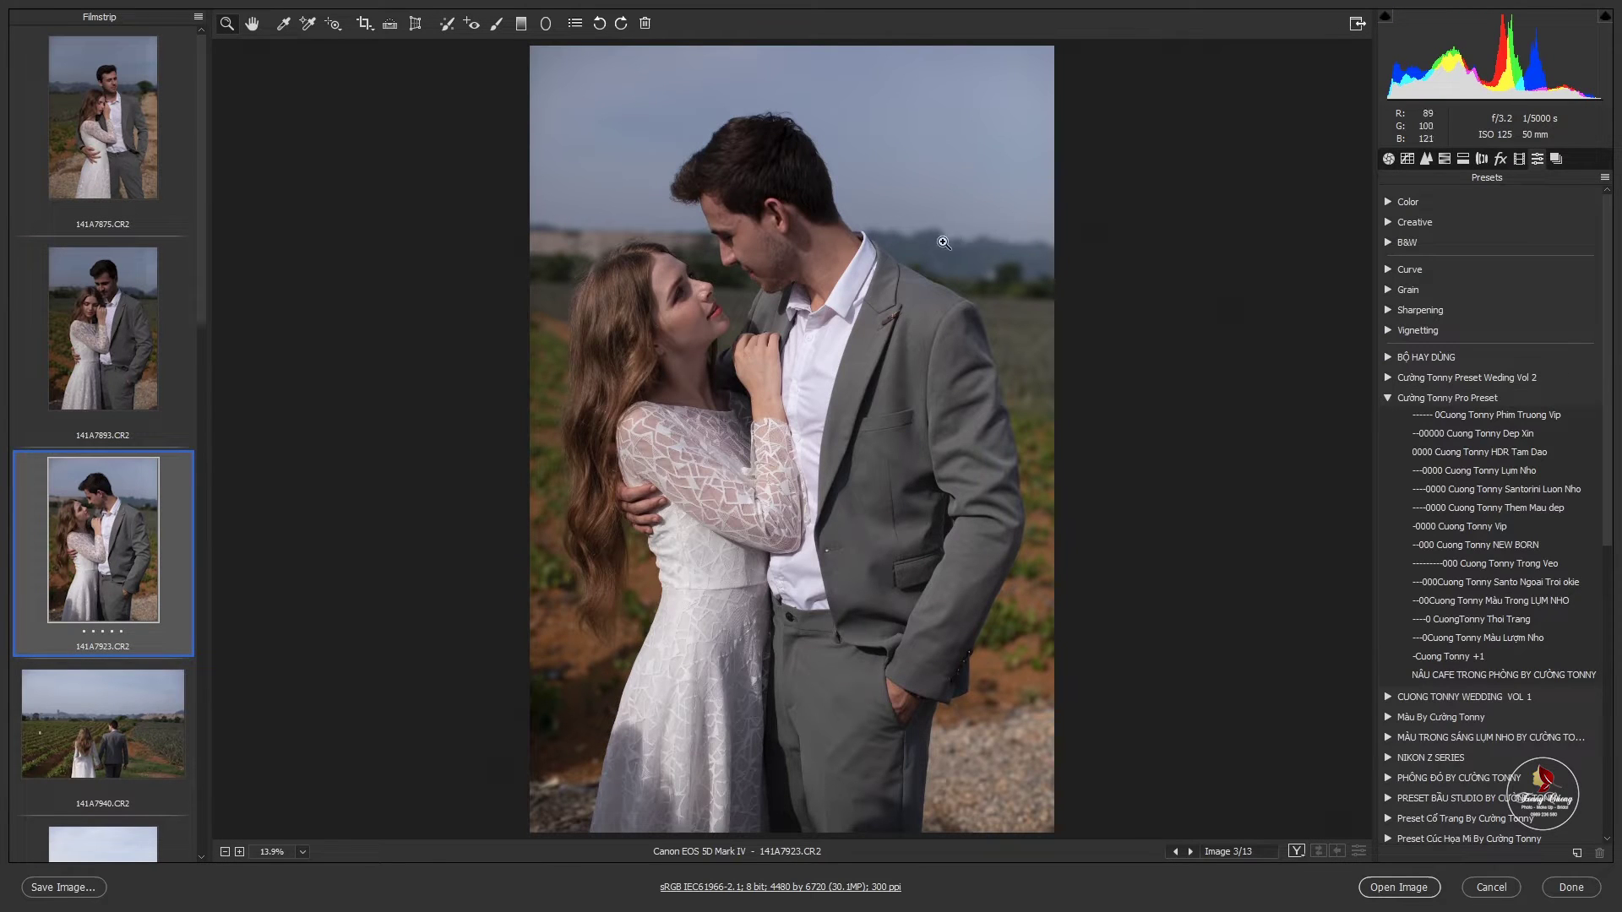
Apply the Phim Truong Vip preset to 141A7923 and zoom in on the faces.
click(1444, 417)
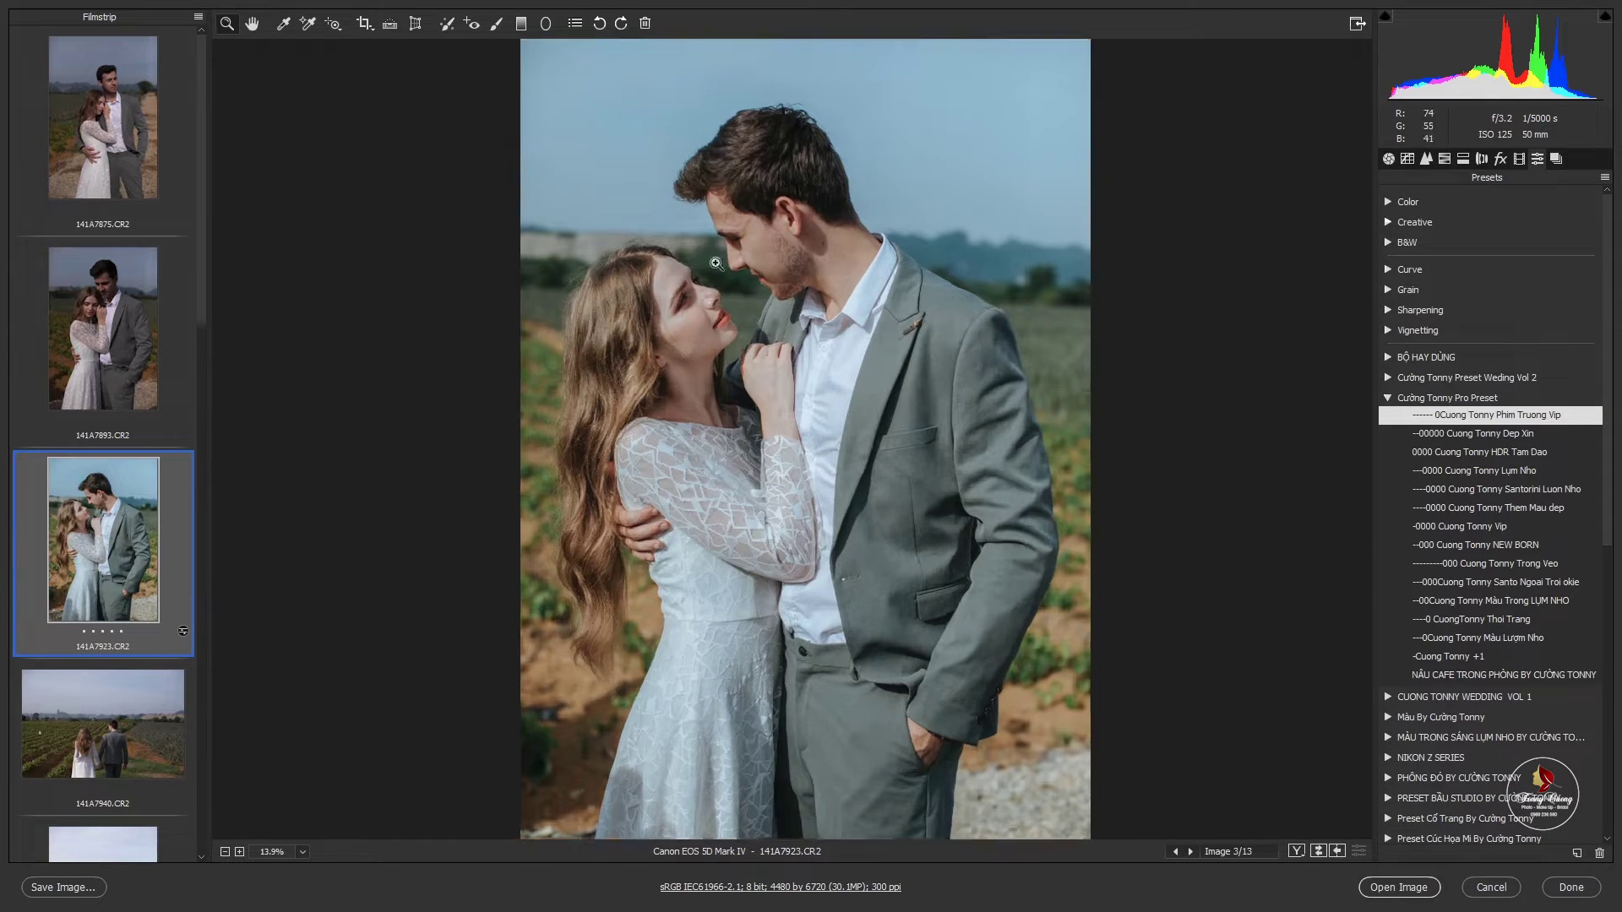
click(717, 279)
alt+click(720, 270)
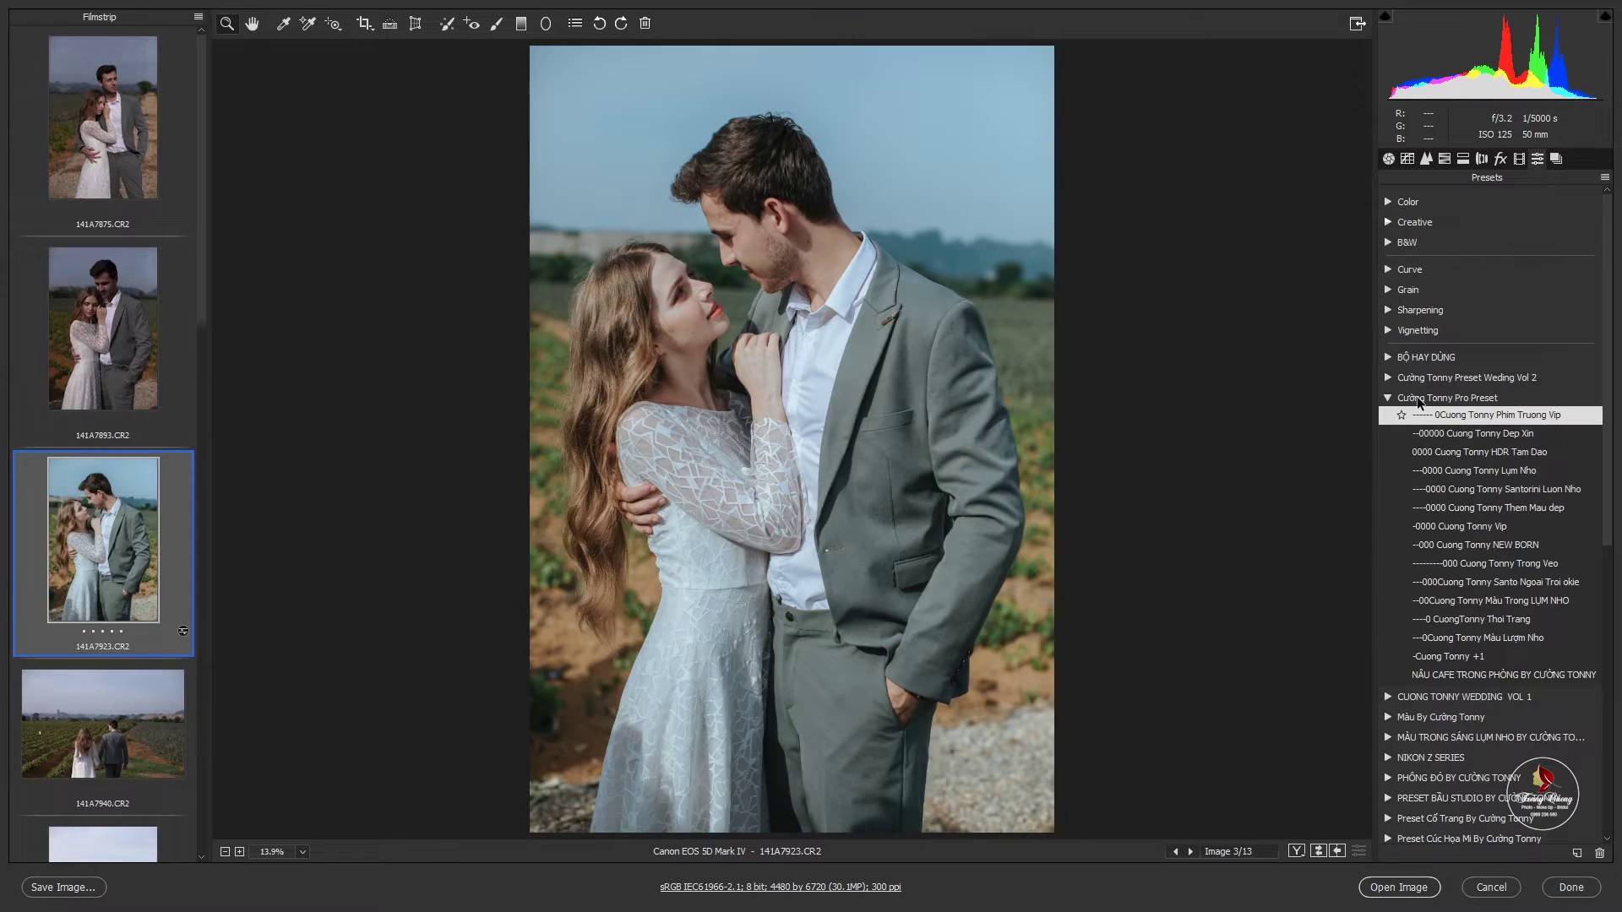
drag(667, 279, 786, 438)
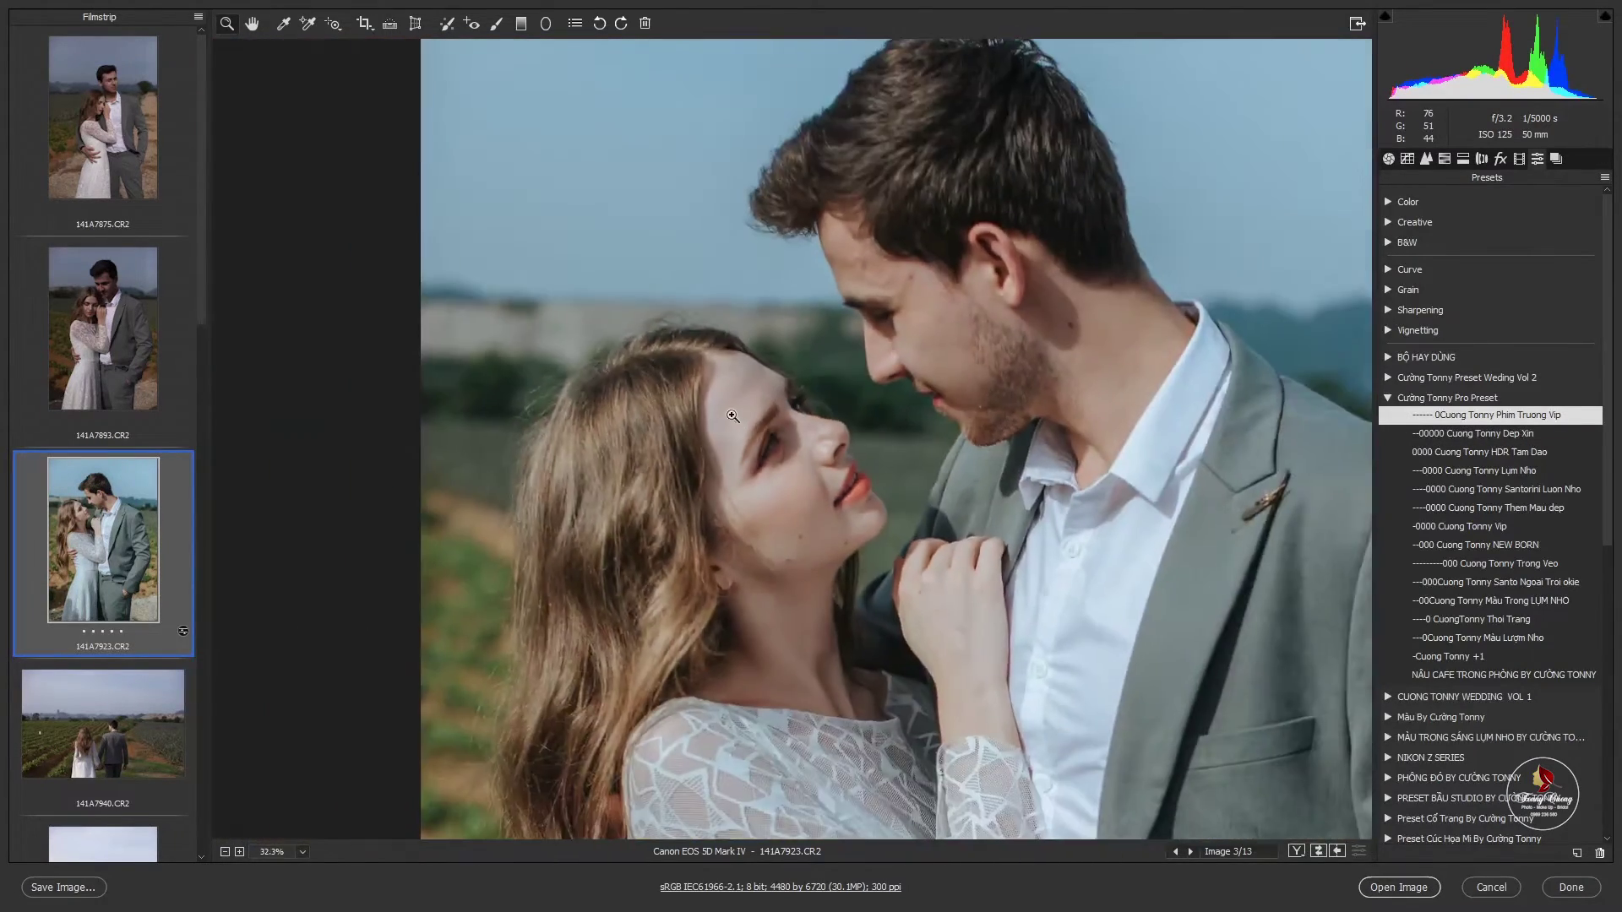
Compare the graded photo before and after, then return to the after-only view.
key(q)
key(ctrl+0)
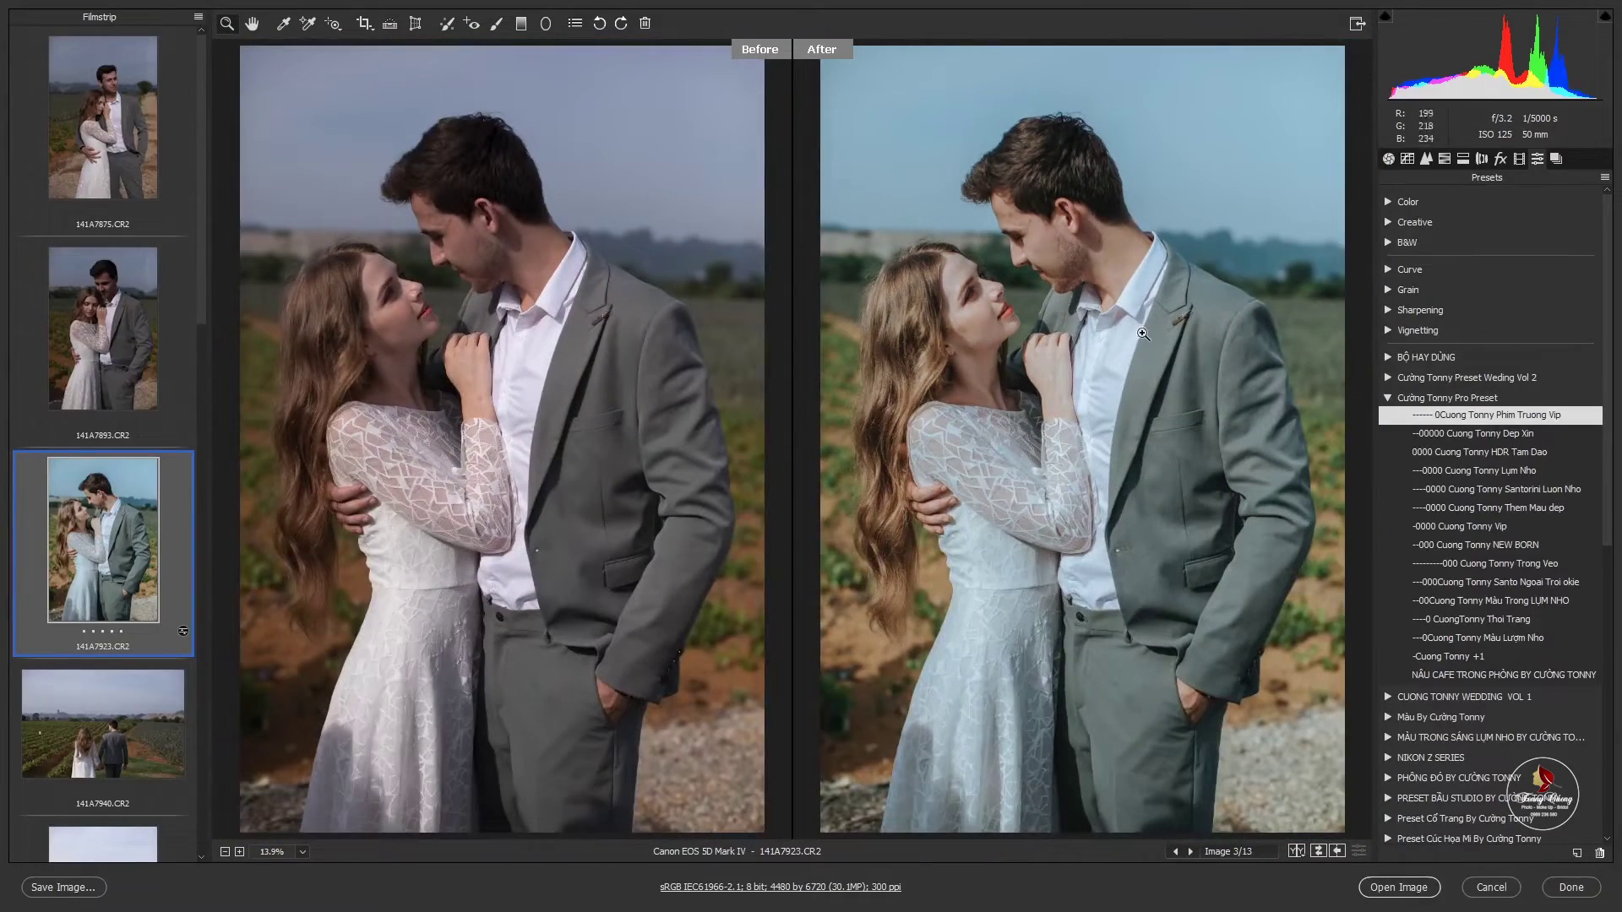
drag(1032, 354, 1102, 545)
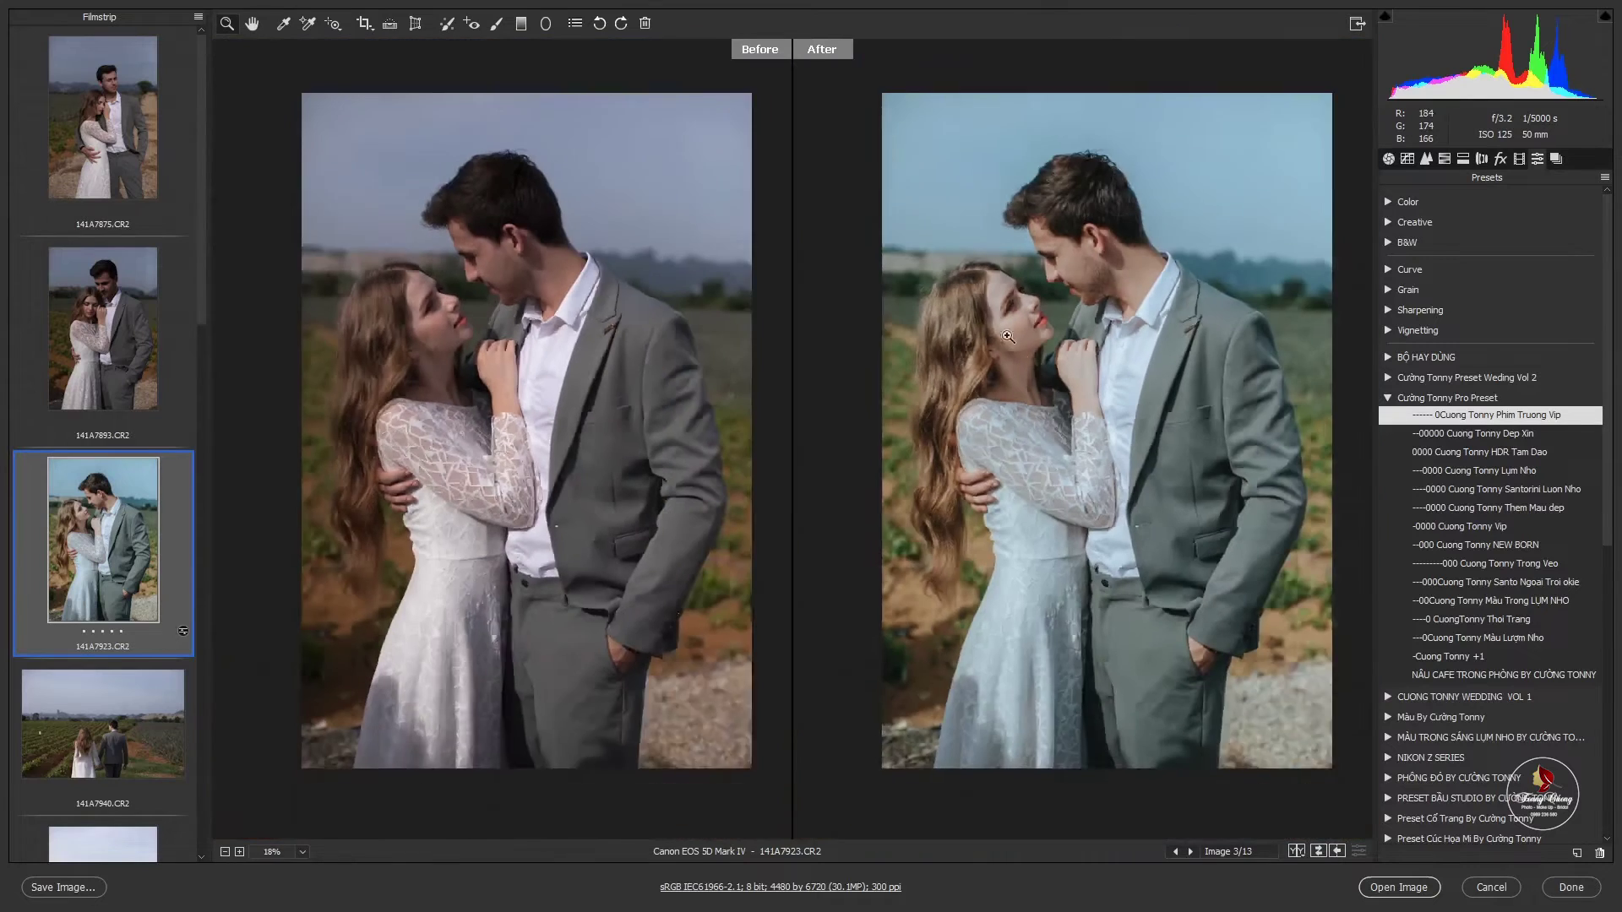
drag(1011, 605, 1024, 363)
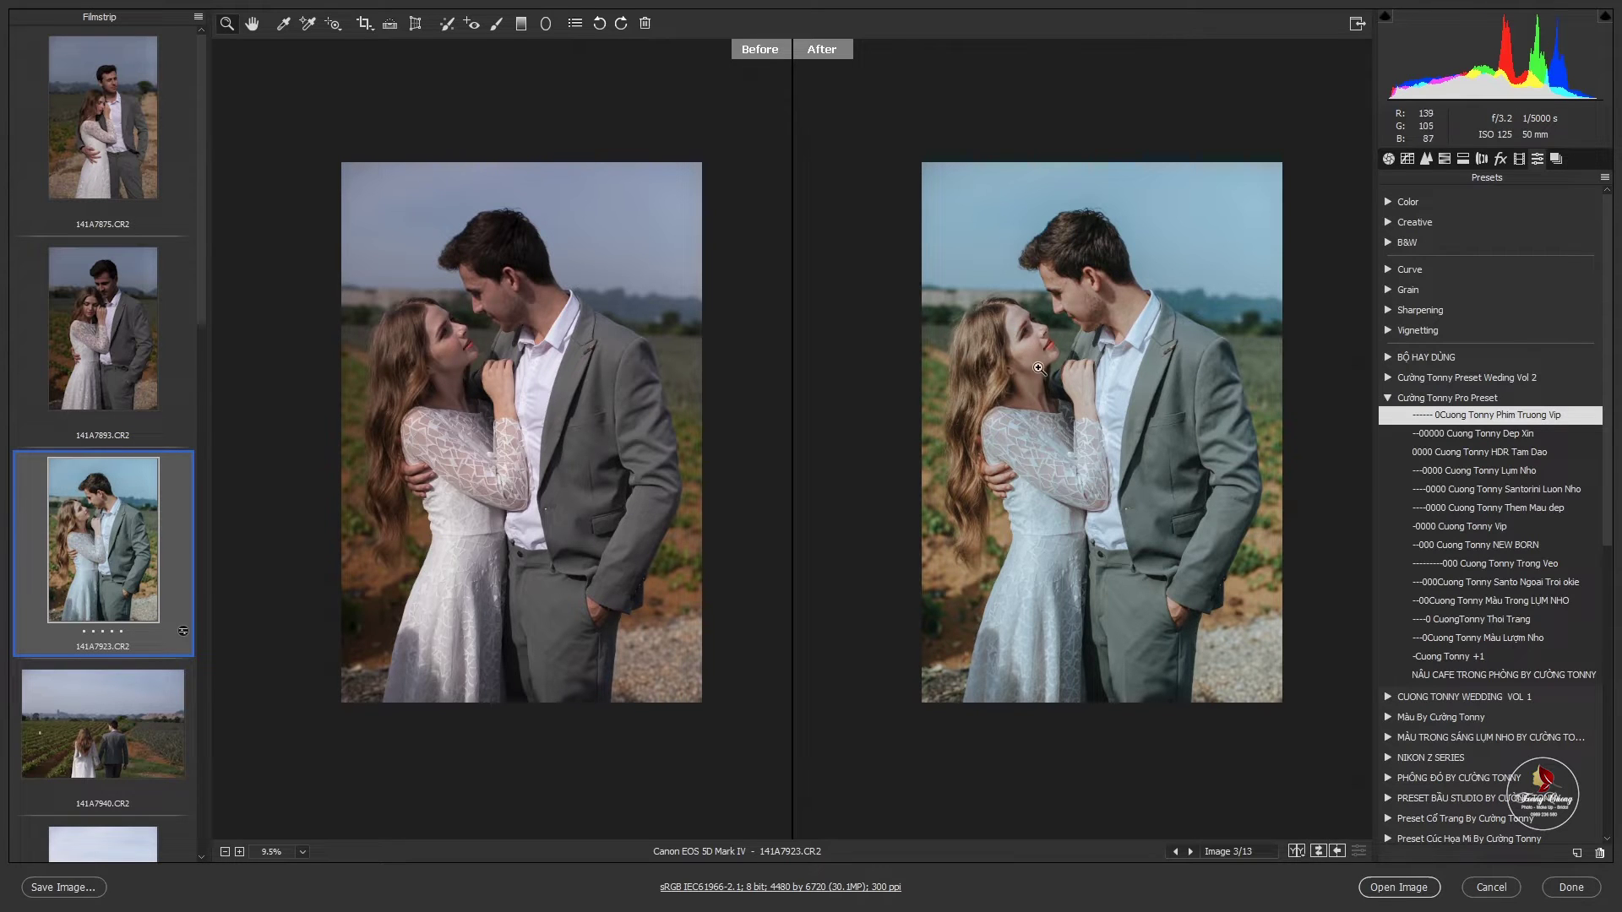
key(y)
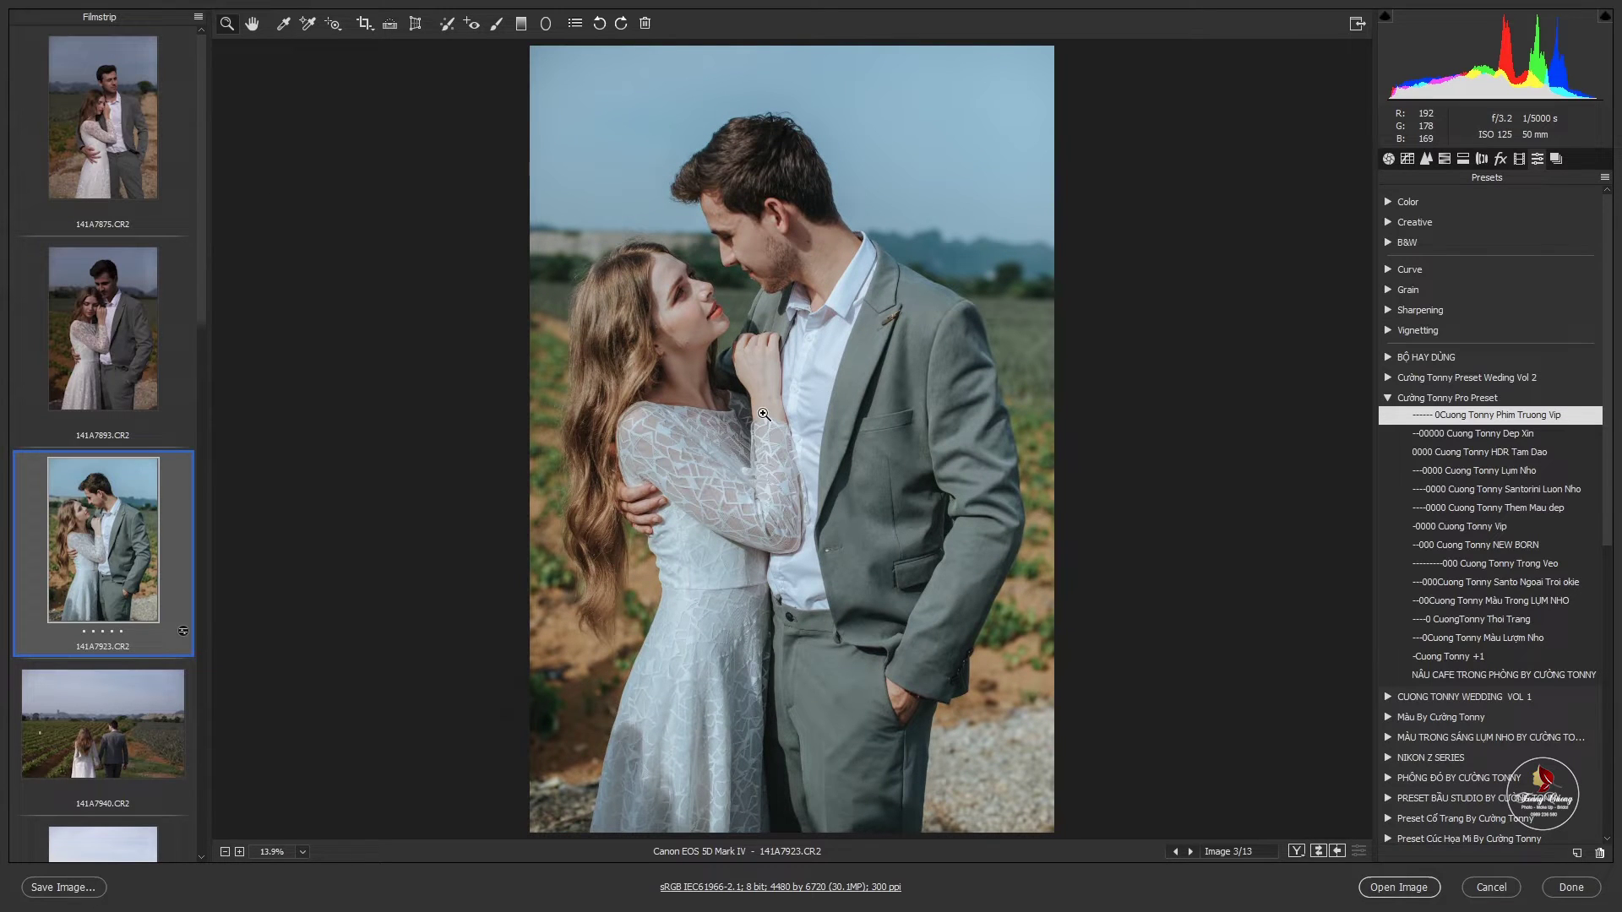
Synchronise 141A7923's settings to all 13 selected photos.
key(ctrl+a)
key(alt+s)
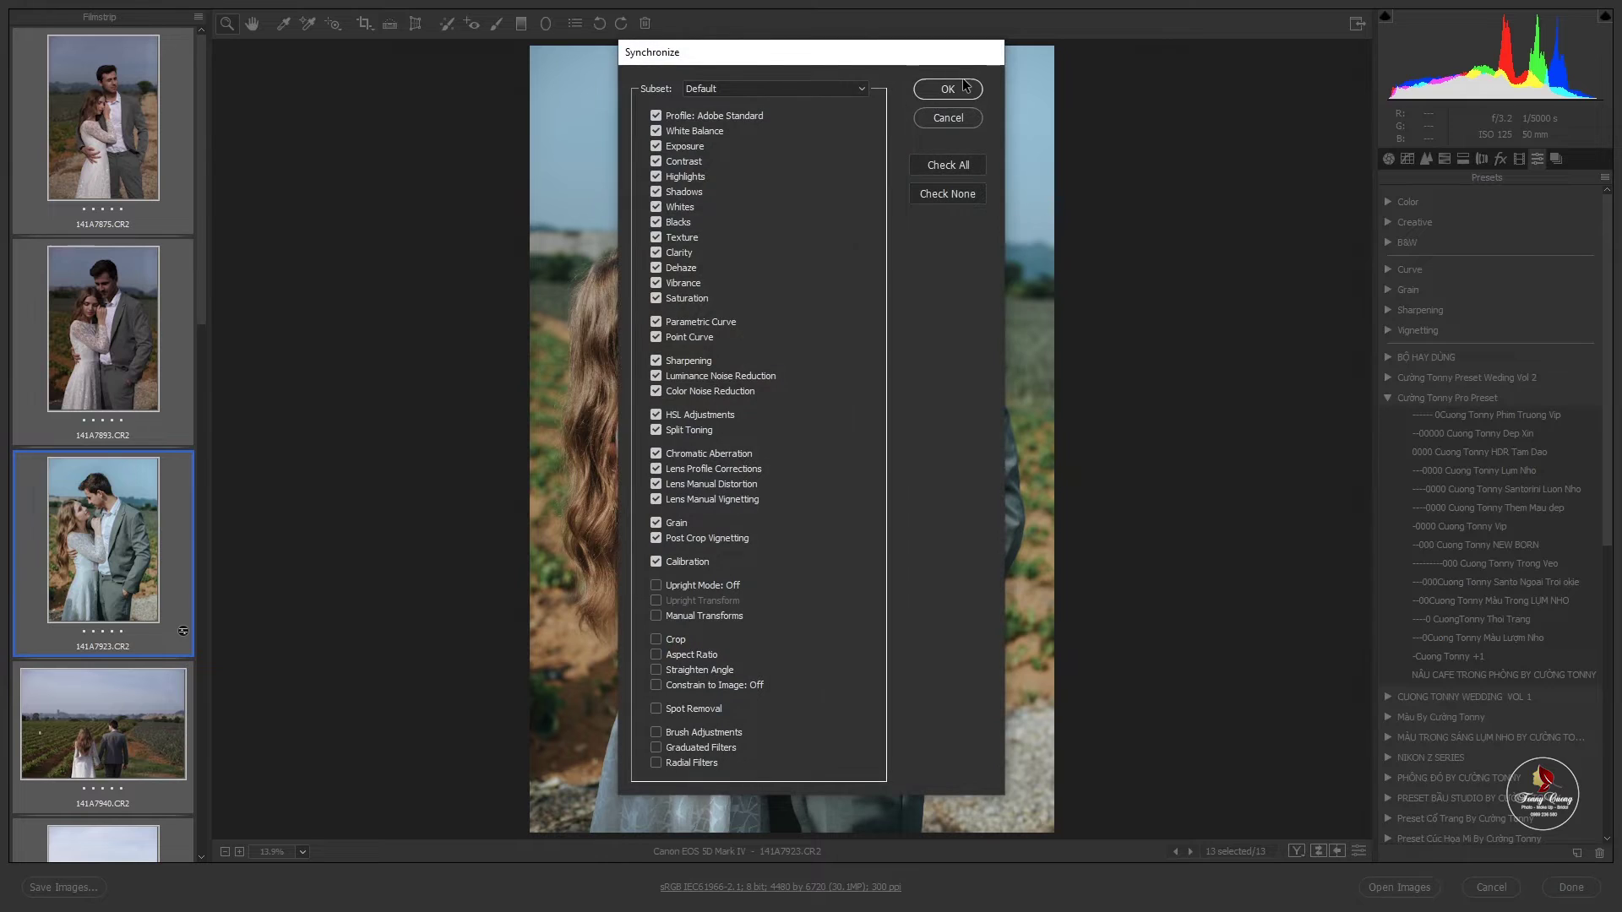
click(948, 88)
Review photos 141A8345, 141A8350 and riverside 9A0A7516 with the new grade.
scroll(130, 353, down, 1)
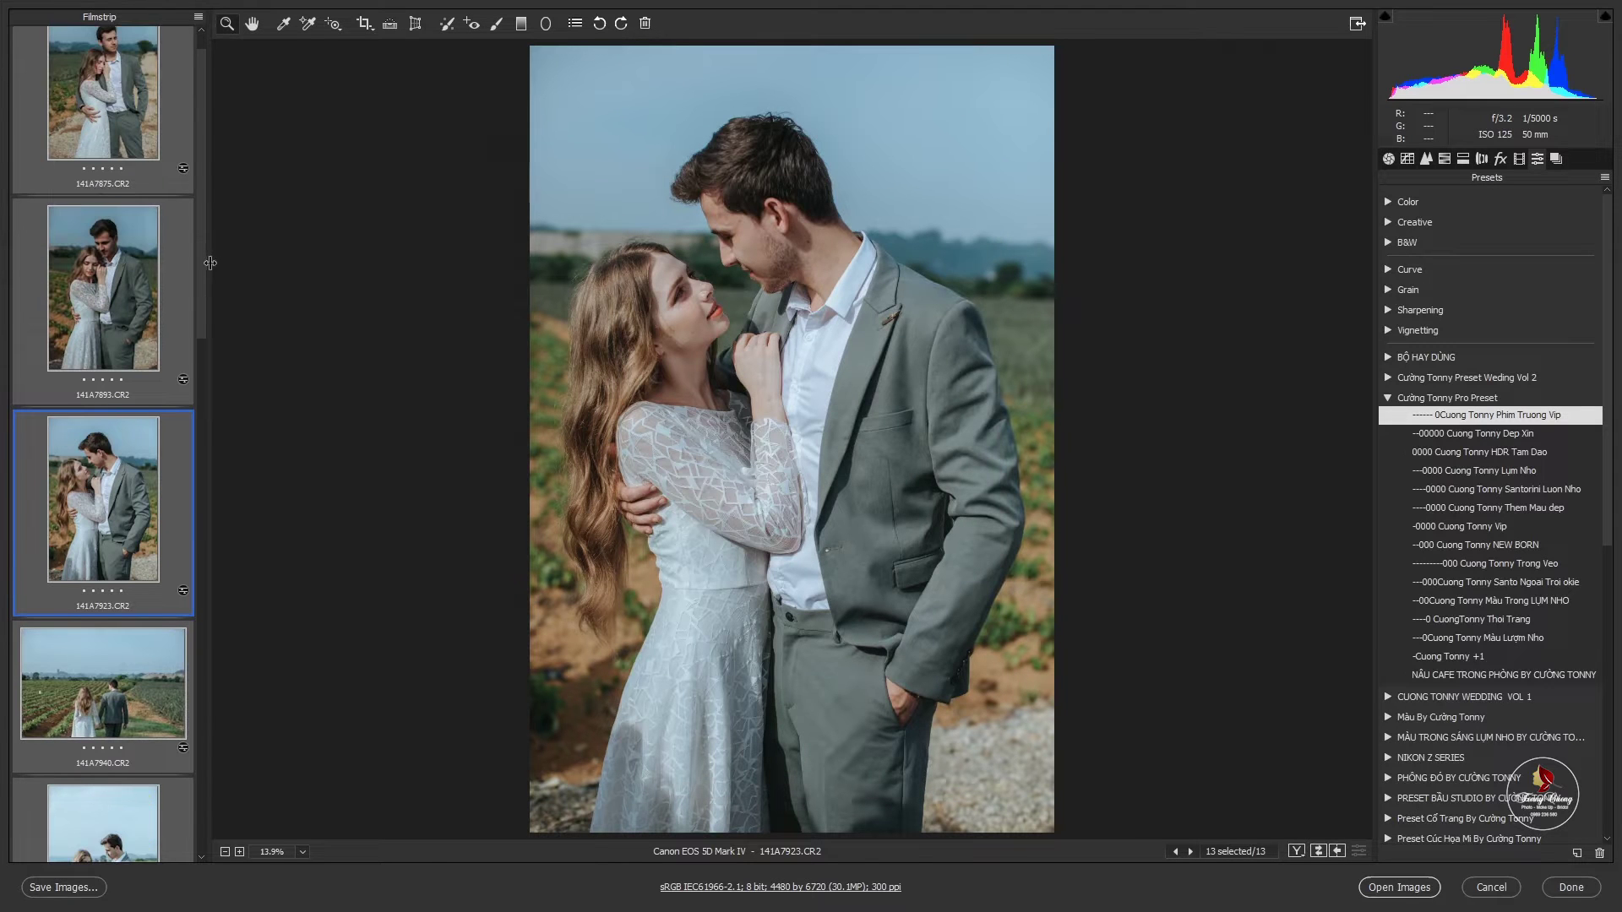
scroll(101, 507, down, 2)
scroll(102, 507, down, 2)
scroll(101, 507, down, 2)
click(98, 516)
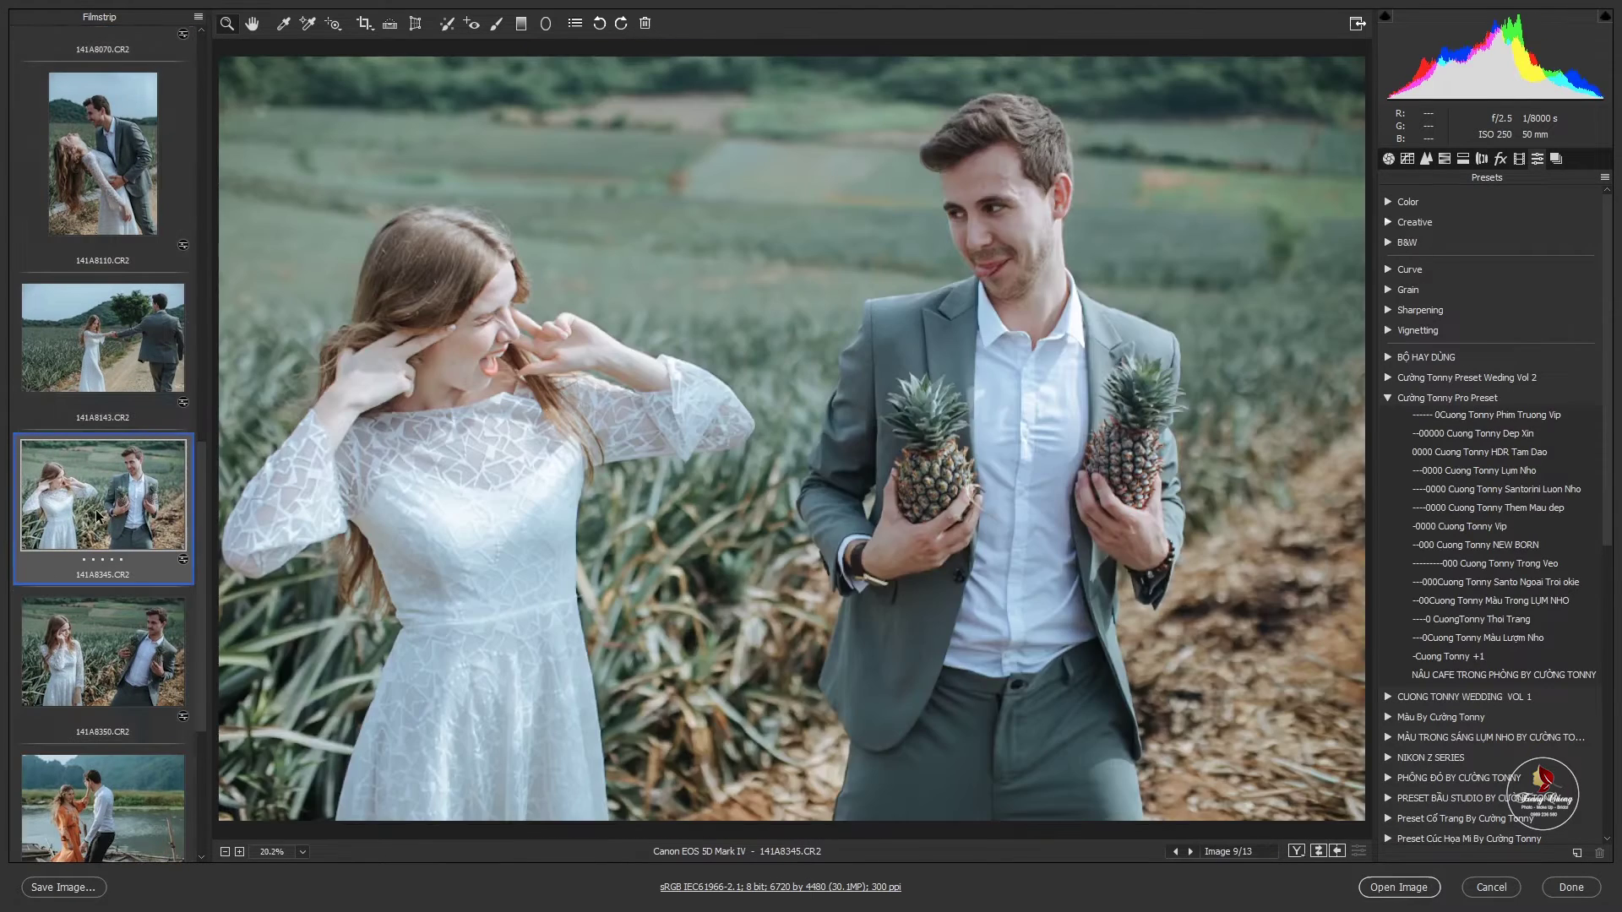
scroll(718, 393, down, 2)
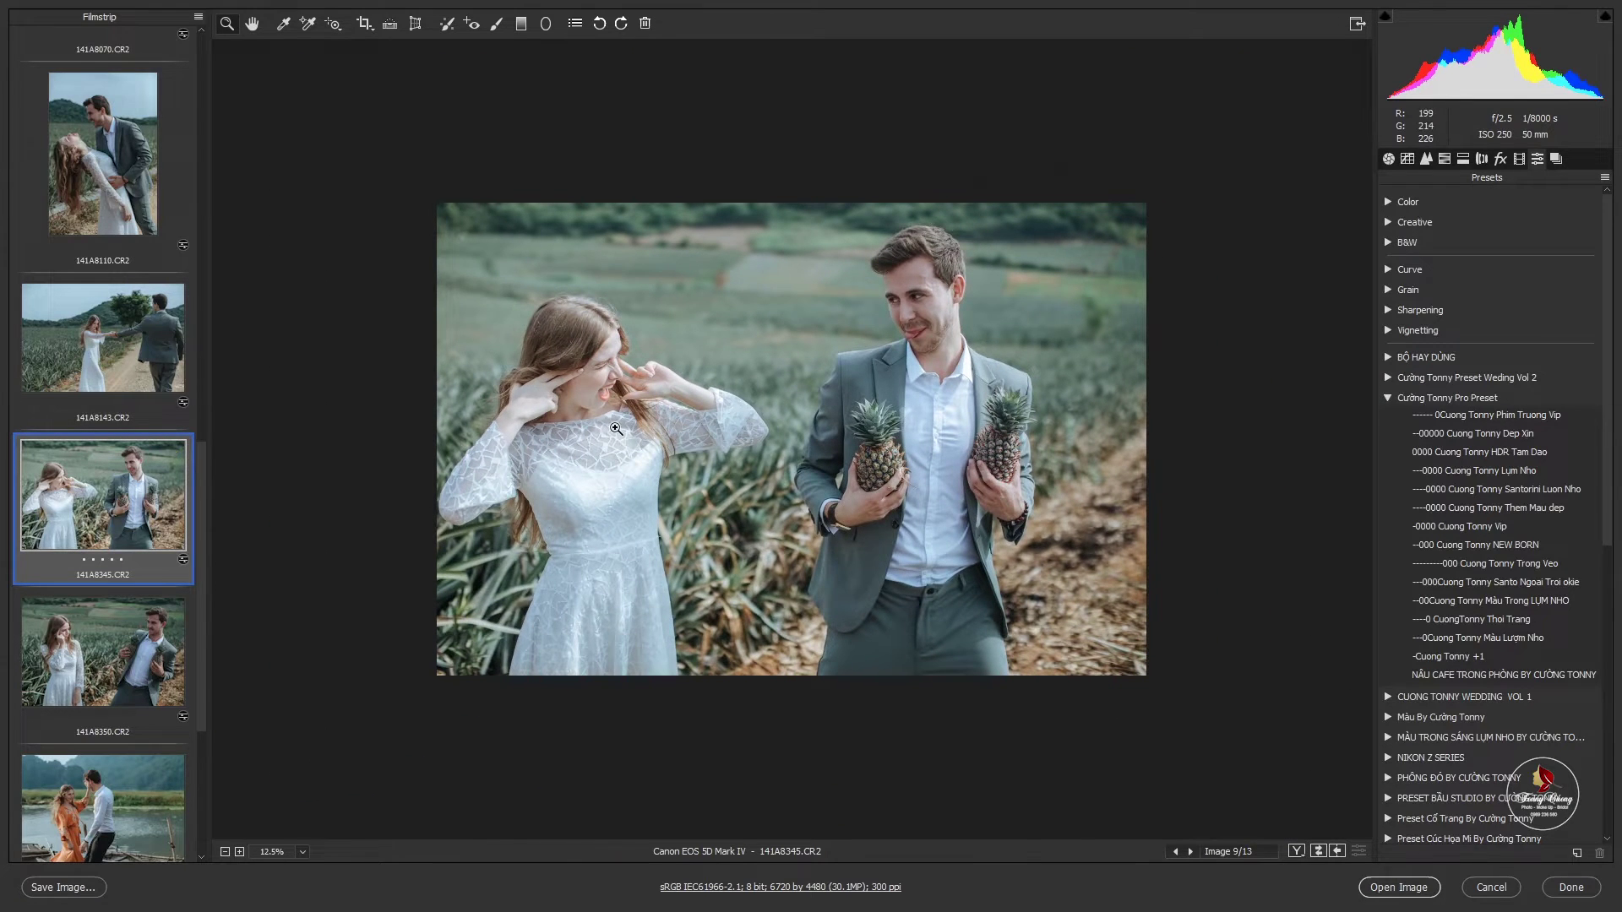
scroll(58, 739, down, 1)
click(106, 606)
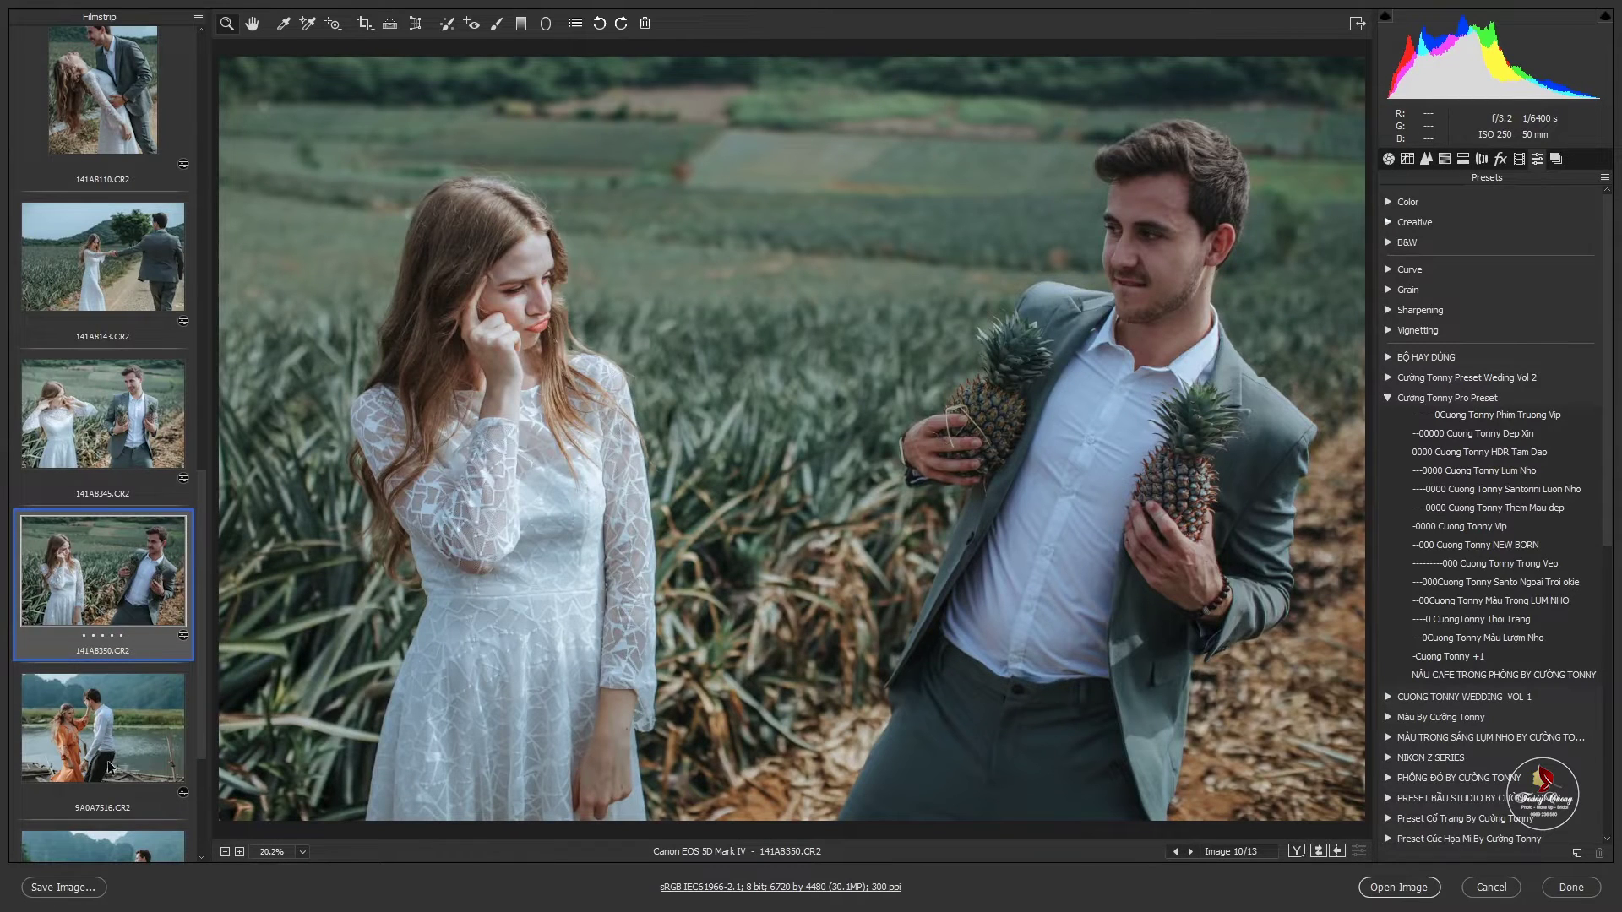
click(111, 764)
Inspect the riverside photos up close, including 9A0A7524, and pick one in the filmstrip.
key(ctrl+minus)
key(ctrl+minus)
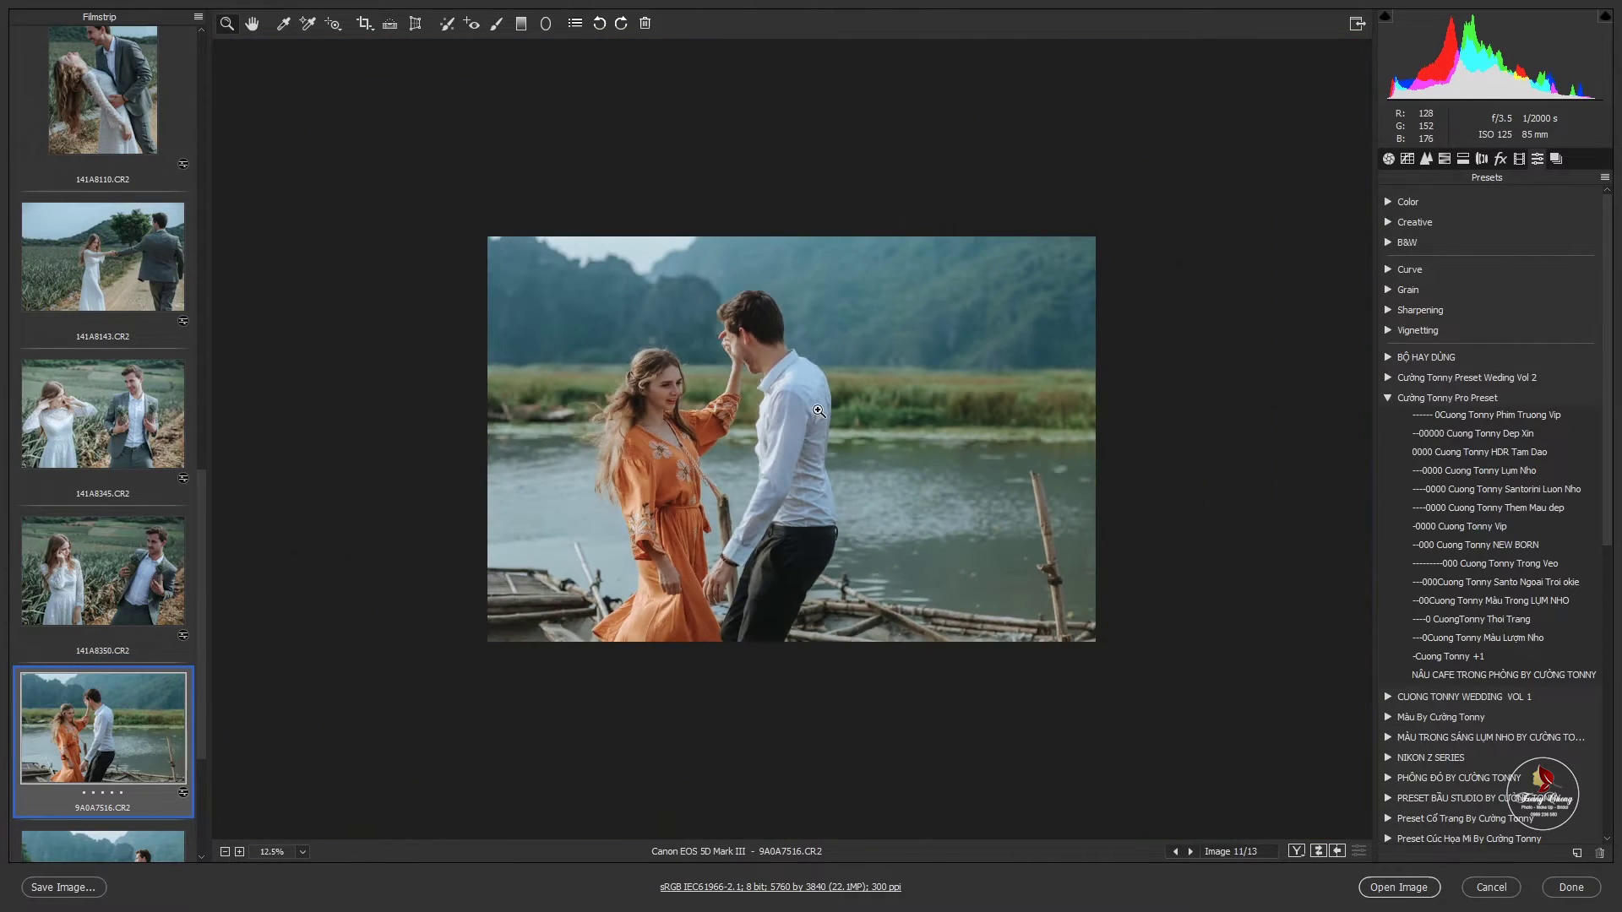
drag(646, 388, 736, 374)
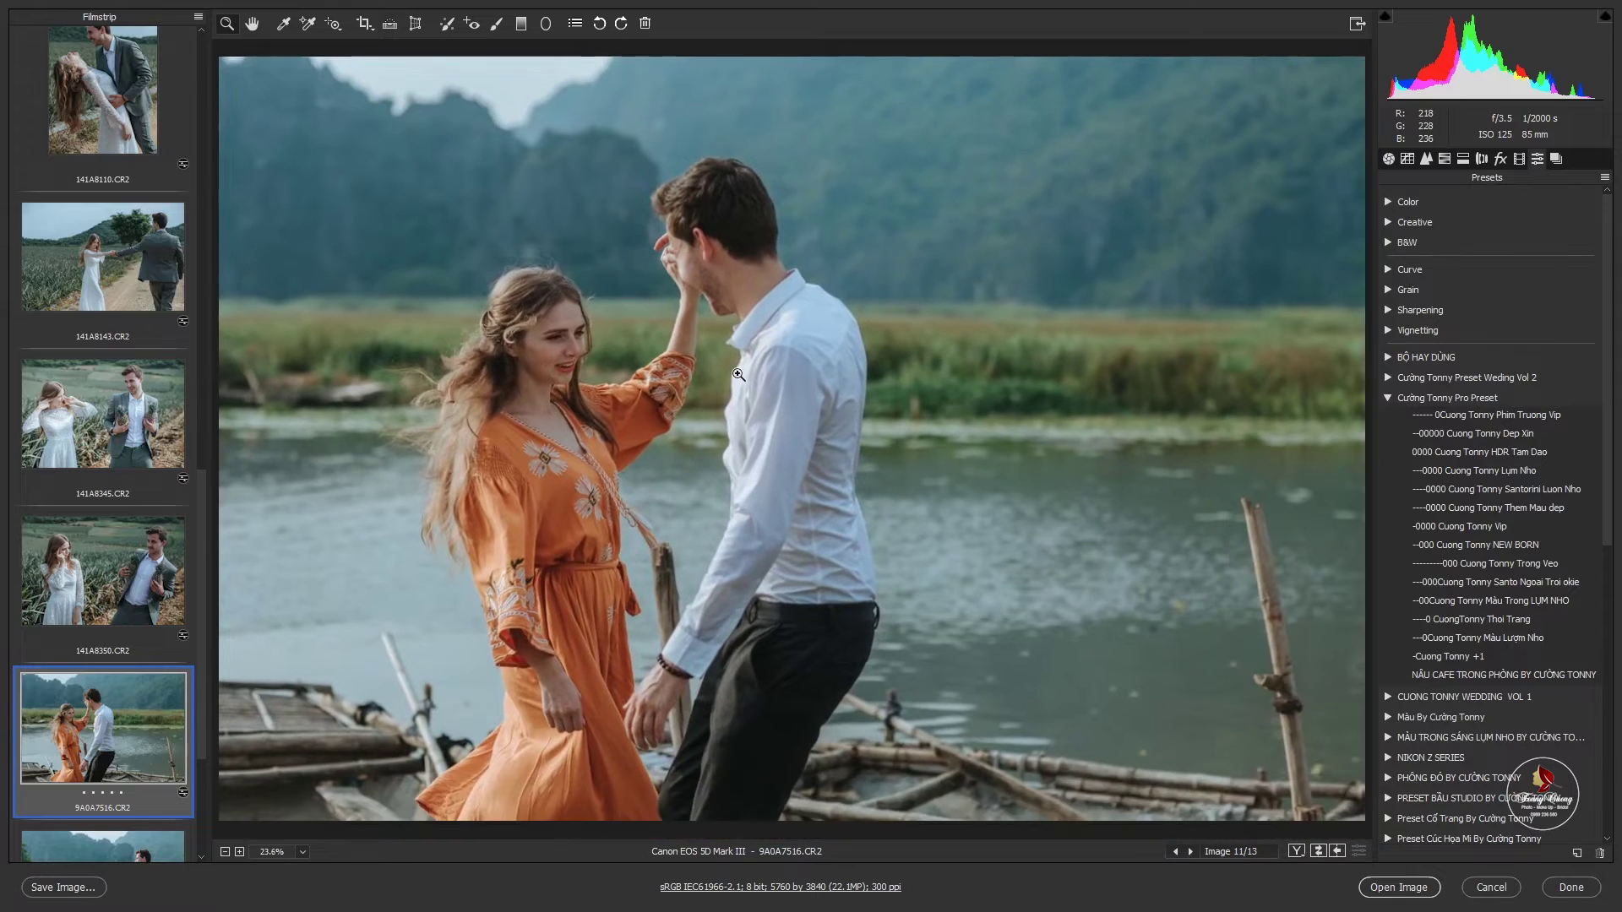
key(Down)
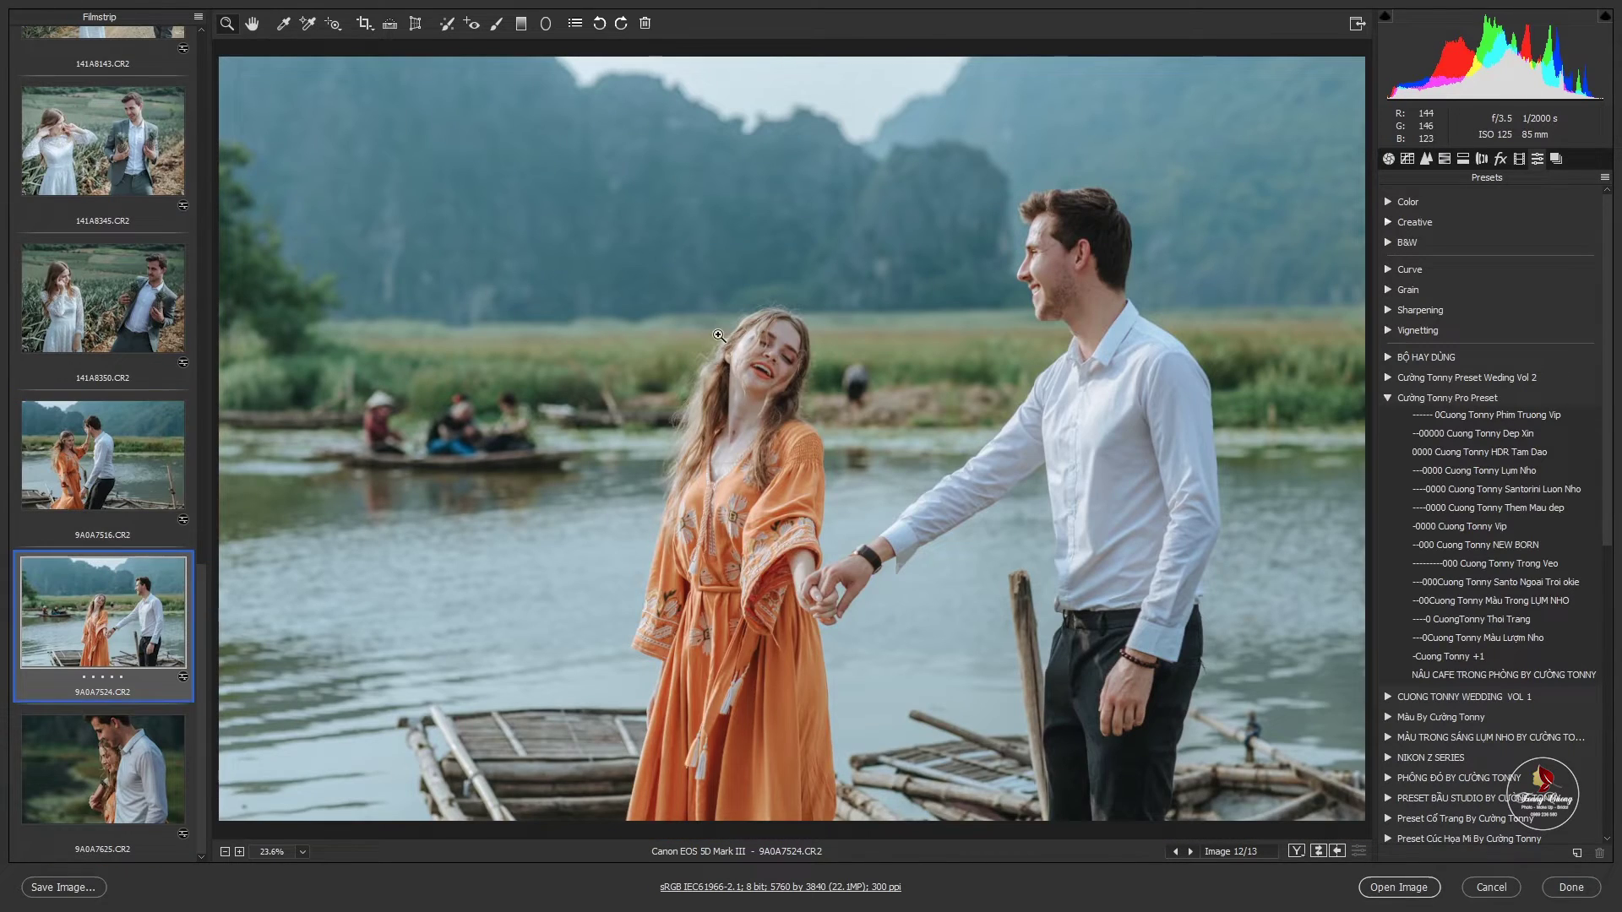
drag(750, 355, 693, 339)
click(131, 778)
click(89, 602)
scroll(1507, 453, down, 2)
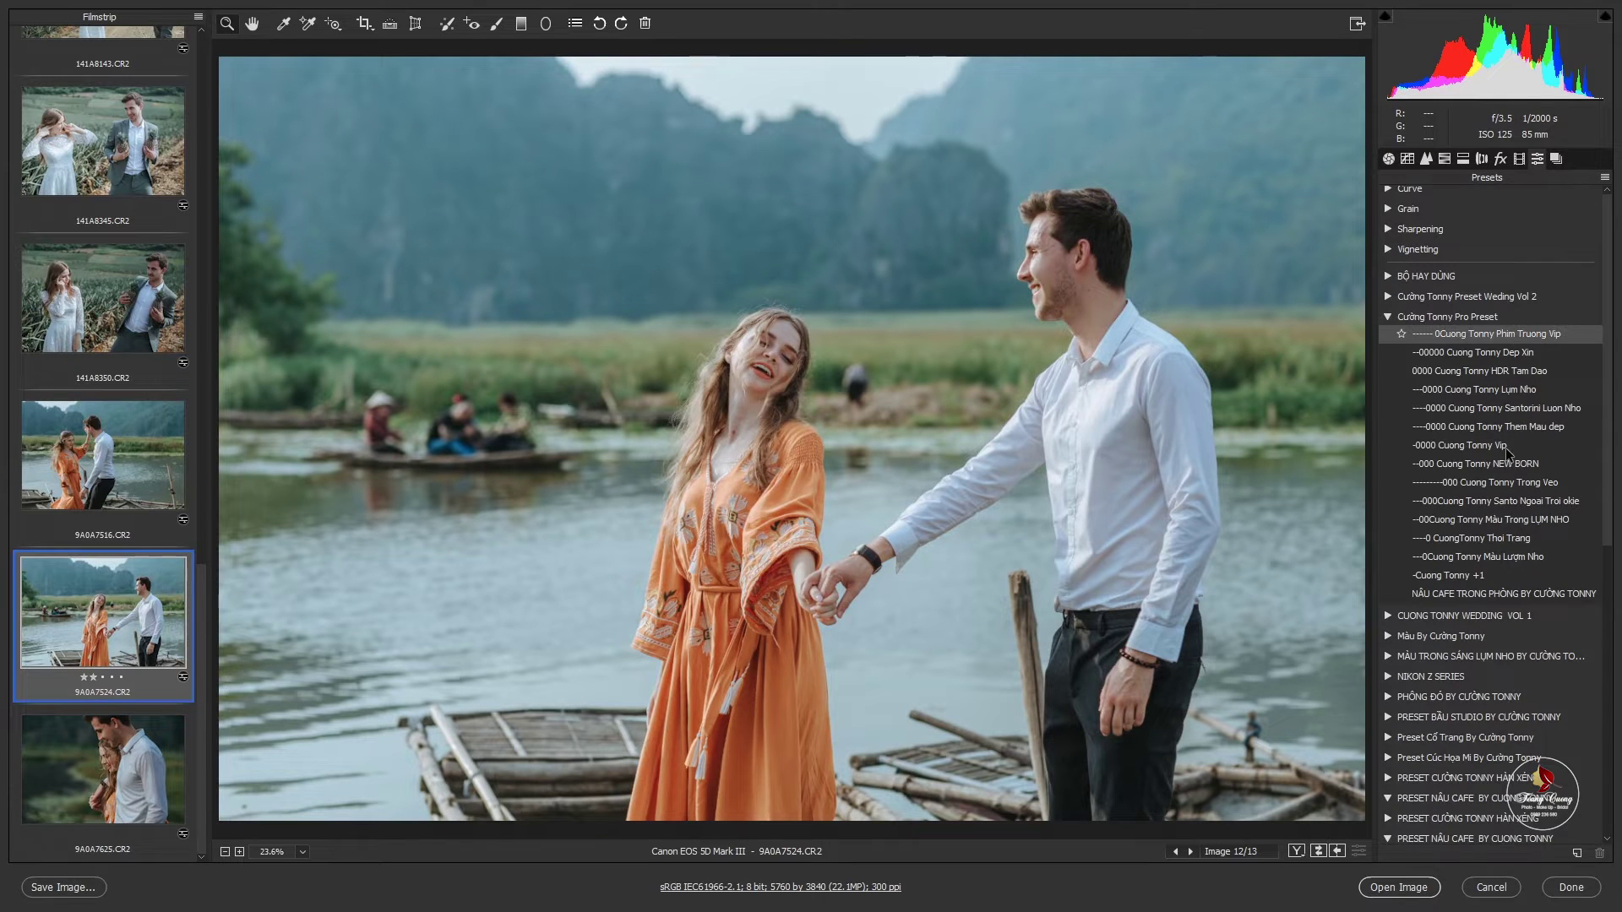
scroll(1456, 602, down, 1)
Apply the NÂU CAFE TRONG PHÒNG preset and sync it to all 13 photos.
click(1452, 555)
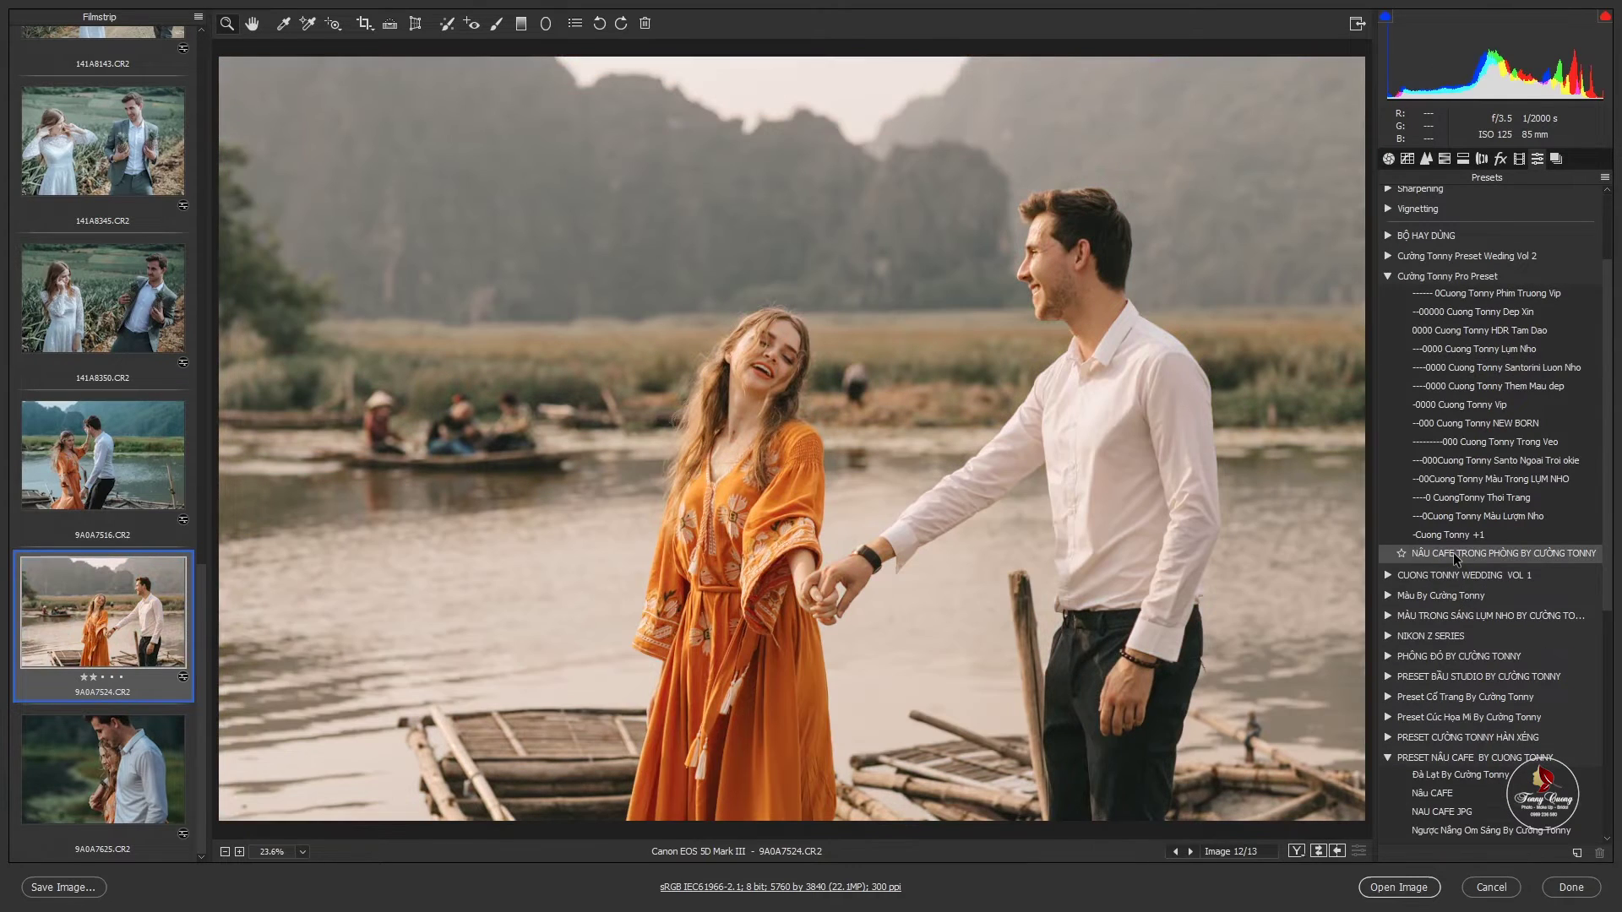
alt+click(1190, 499)
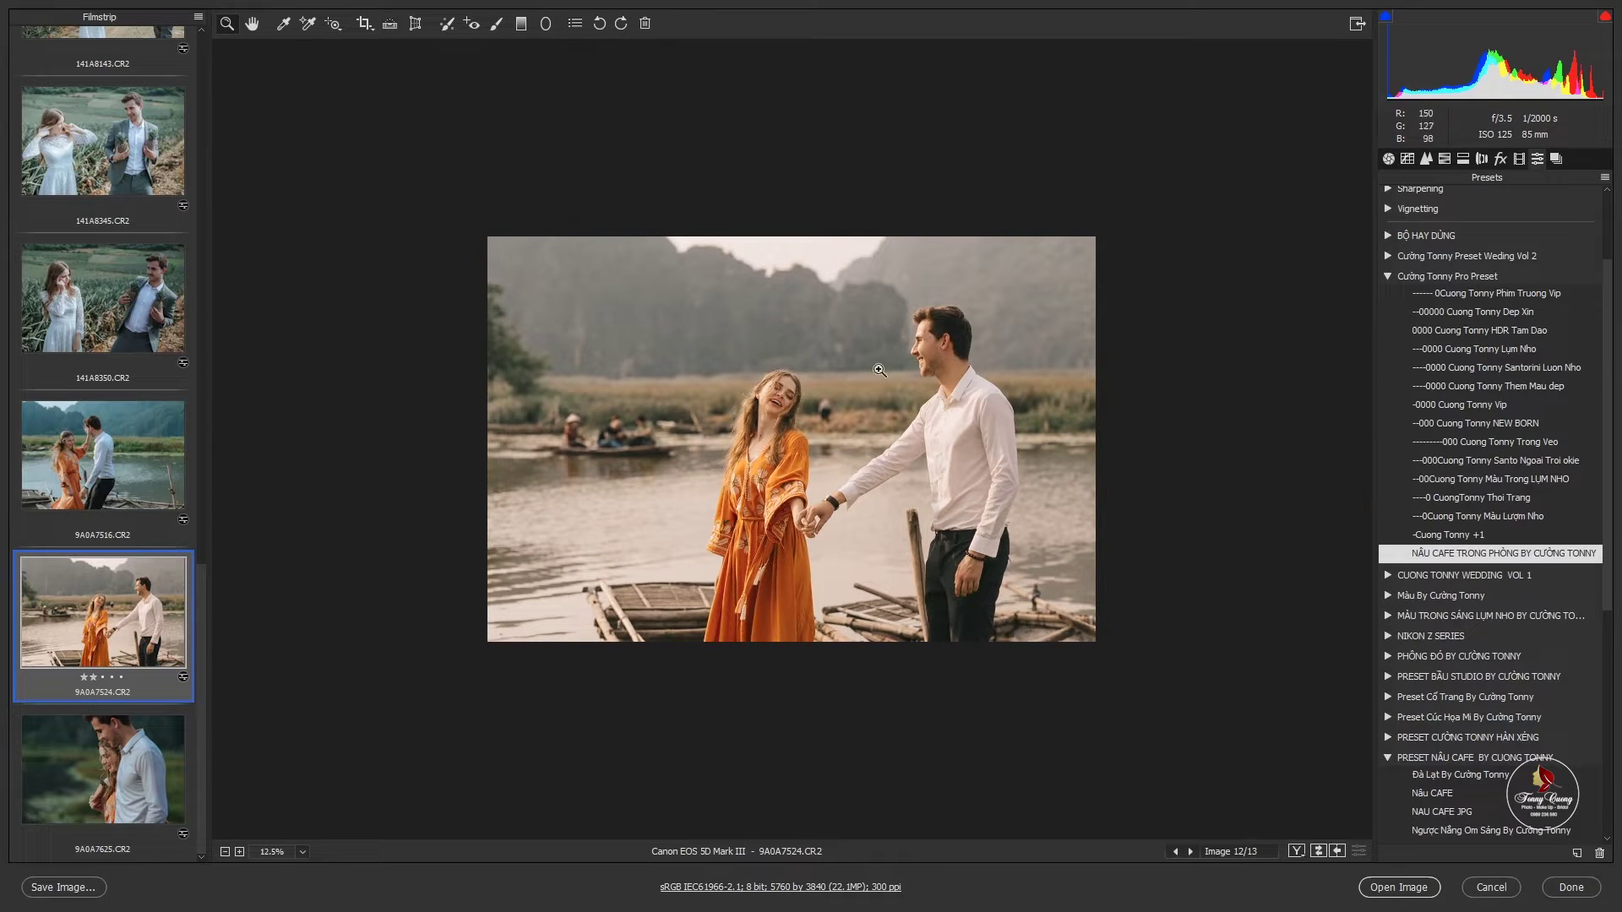
drag(880, 371, 969, 391)
key(ctrl+0)
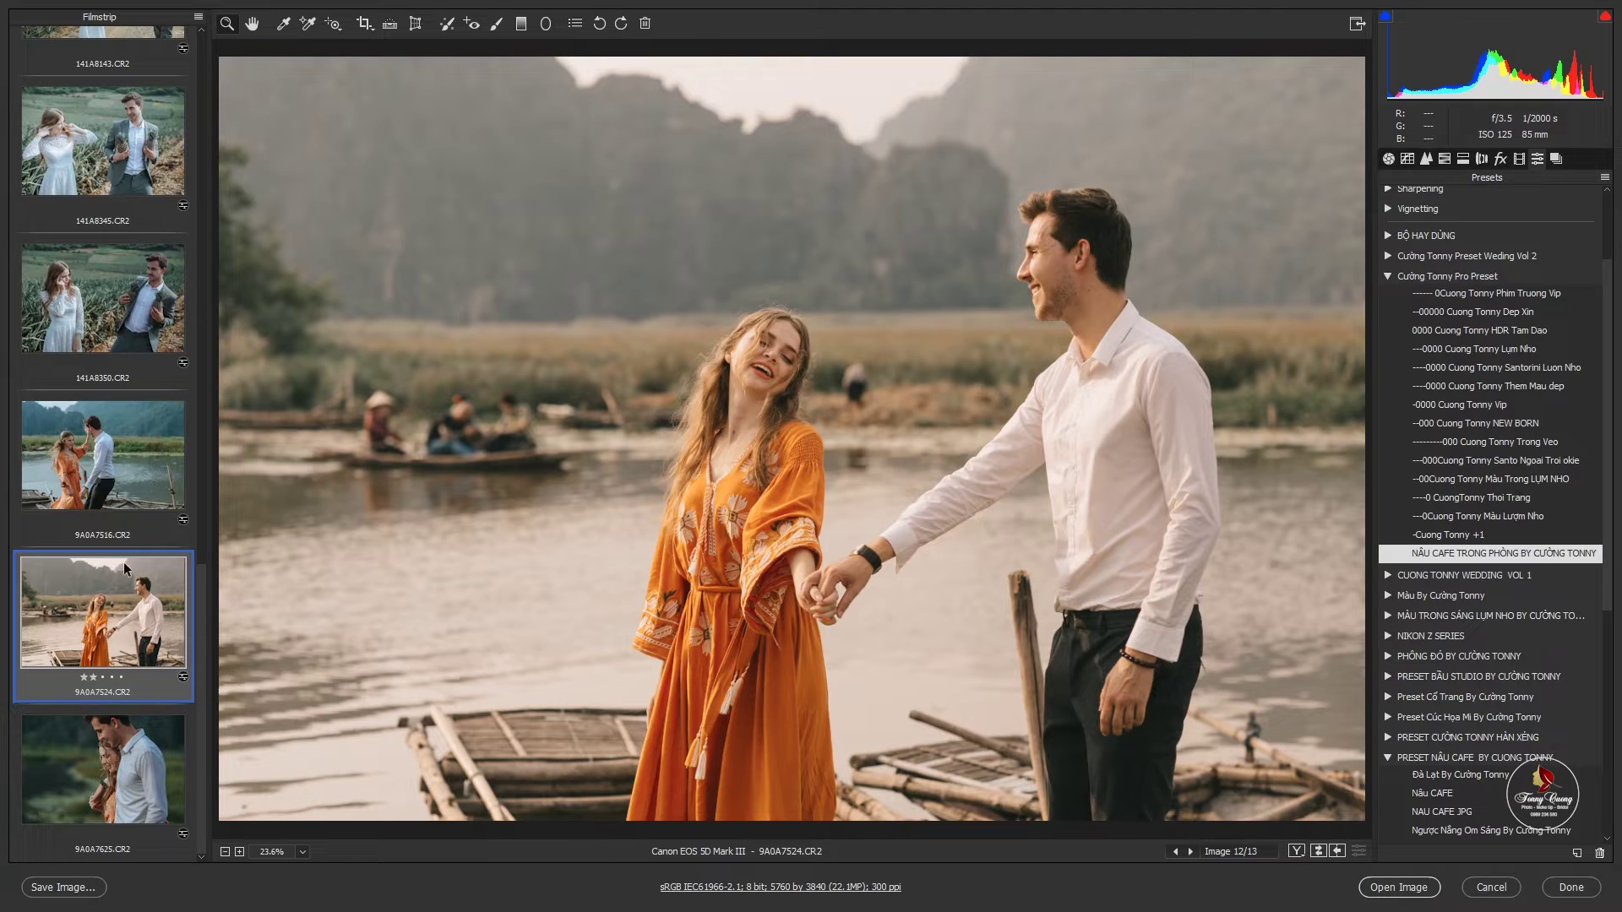
key(ctrl+a)
key(alt+s)
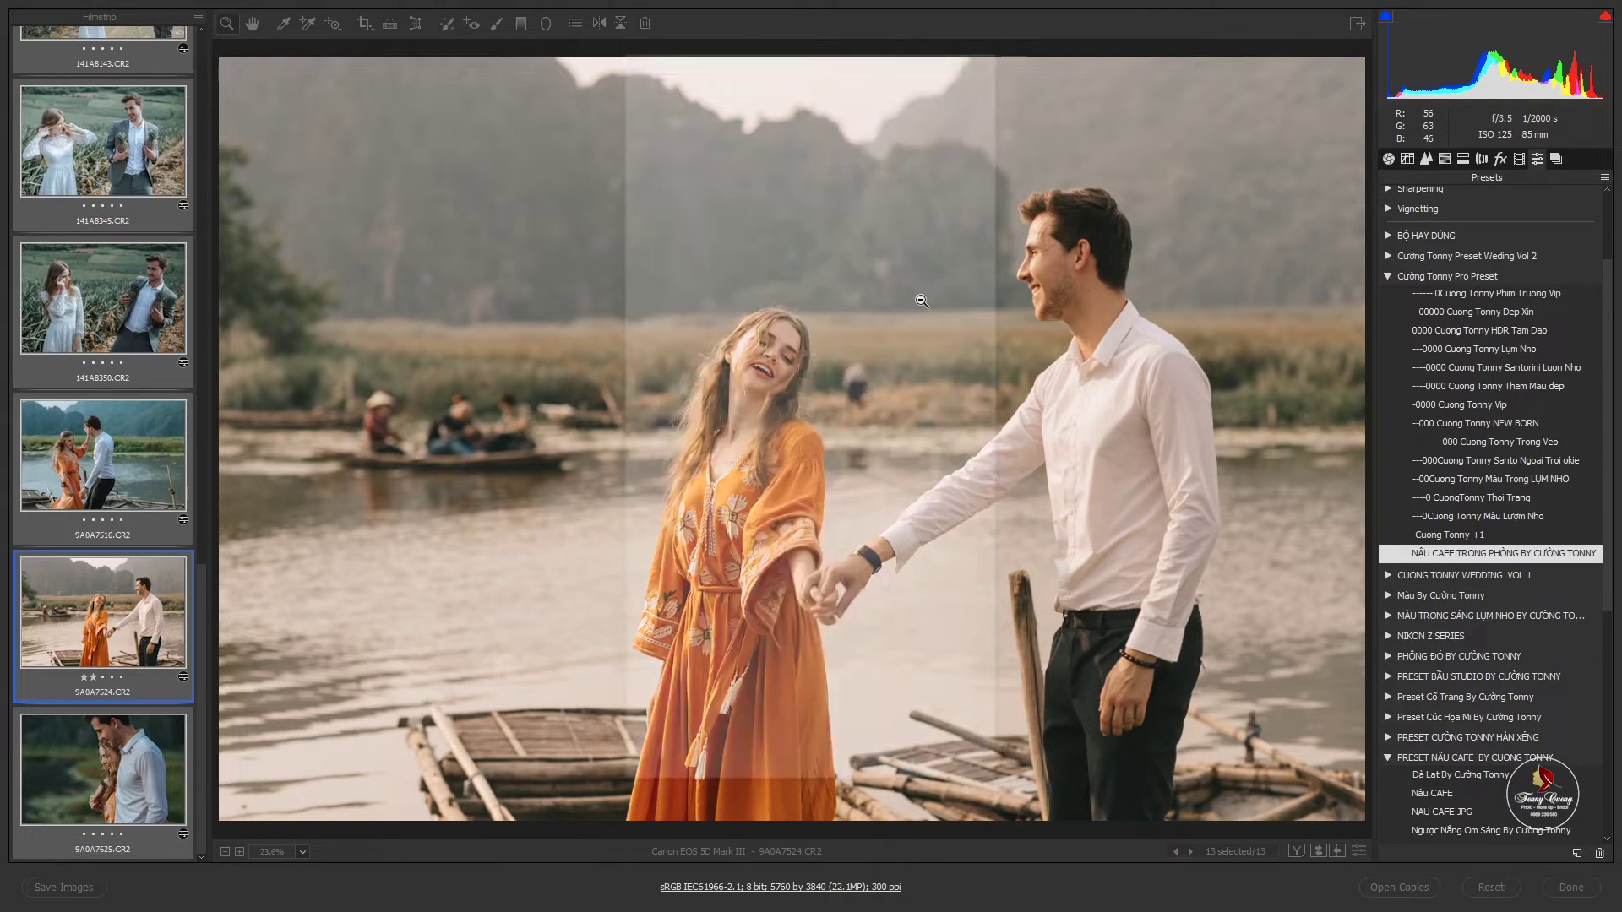
key(Return)
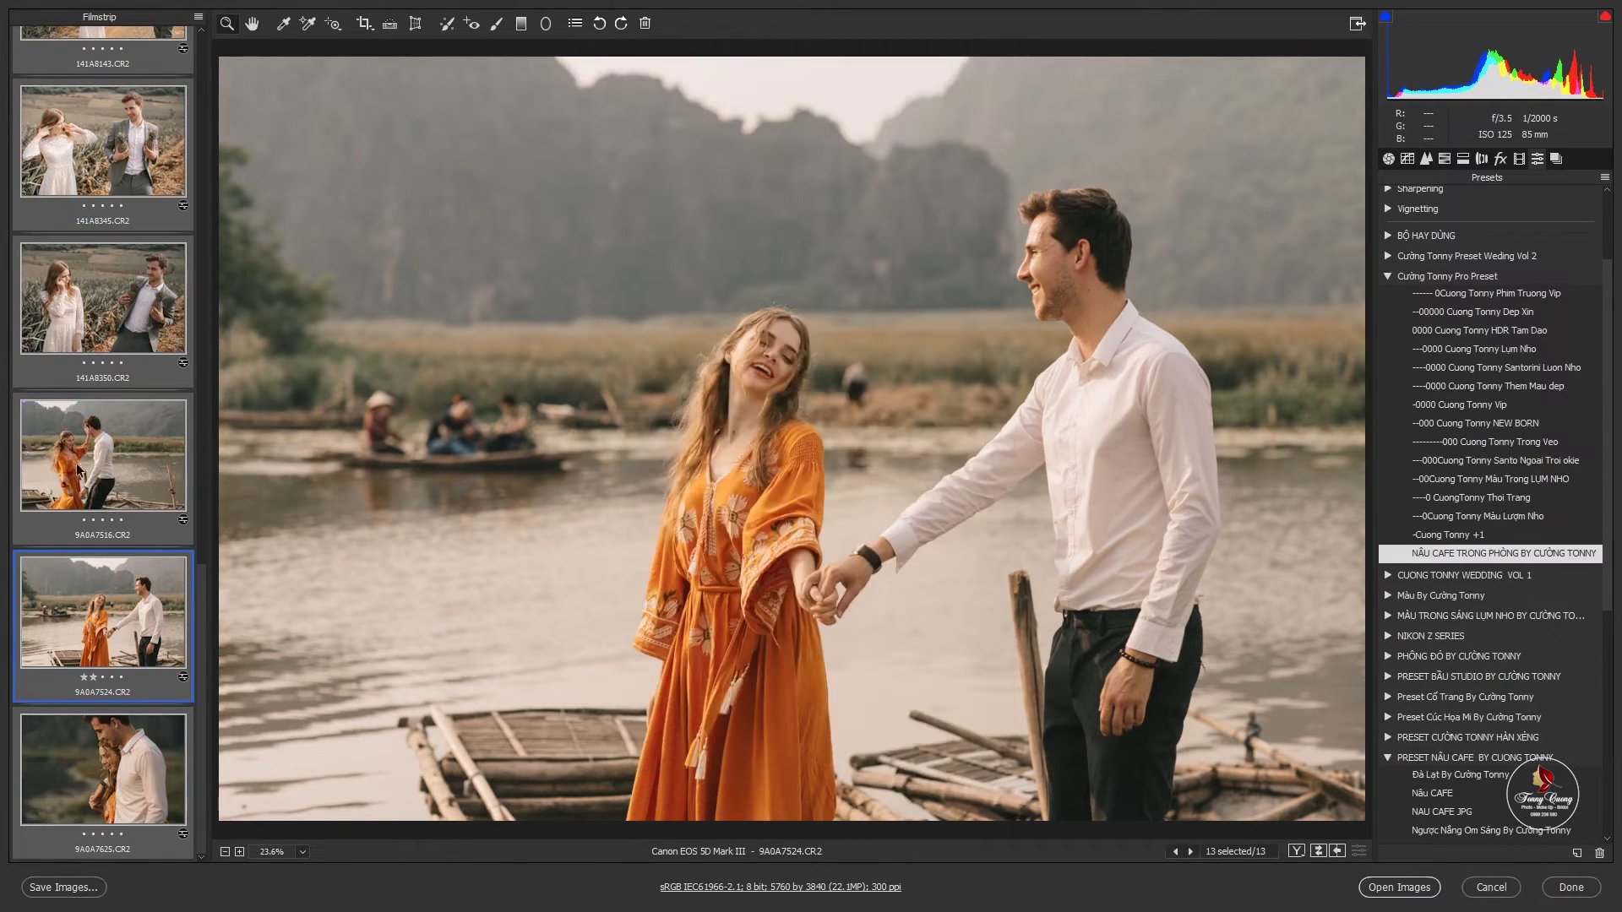
Check 9A0A7516 and 141A8350 with the warm grade, then close Camera Raw.
click(76, 463)
click(115, 362)
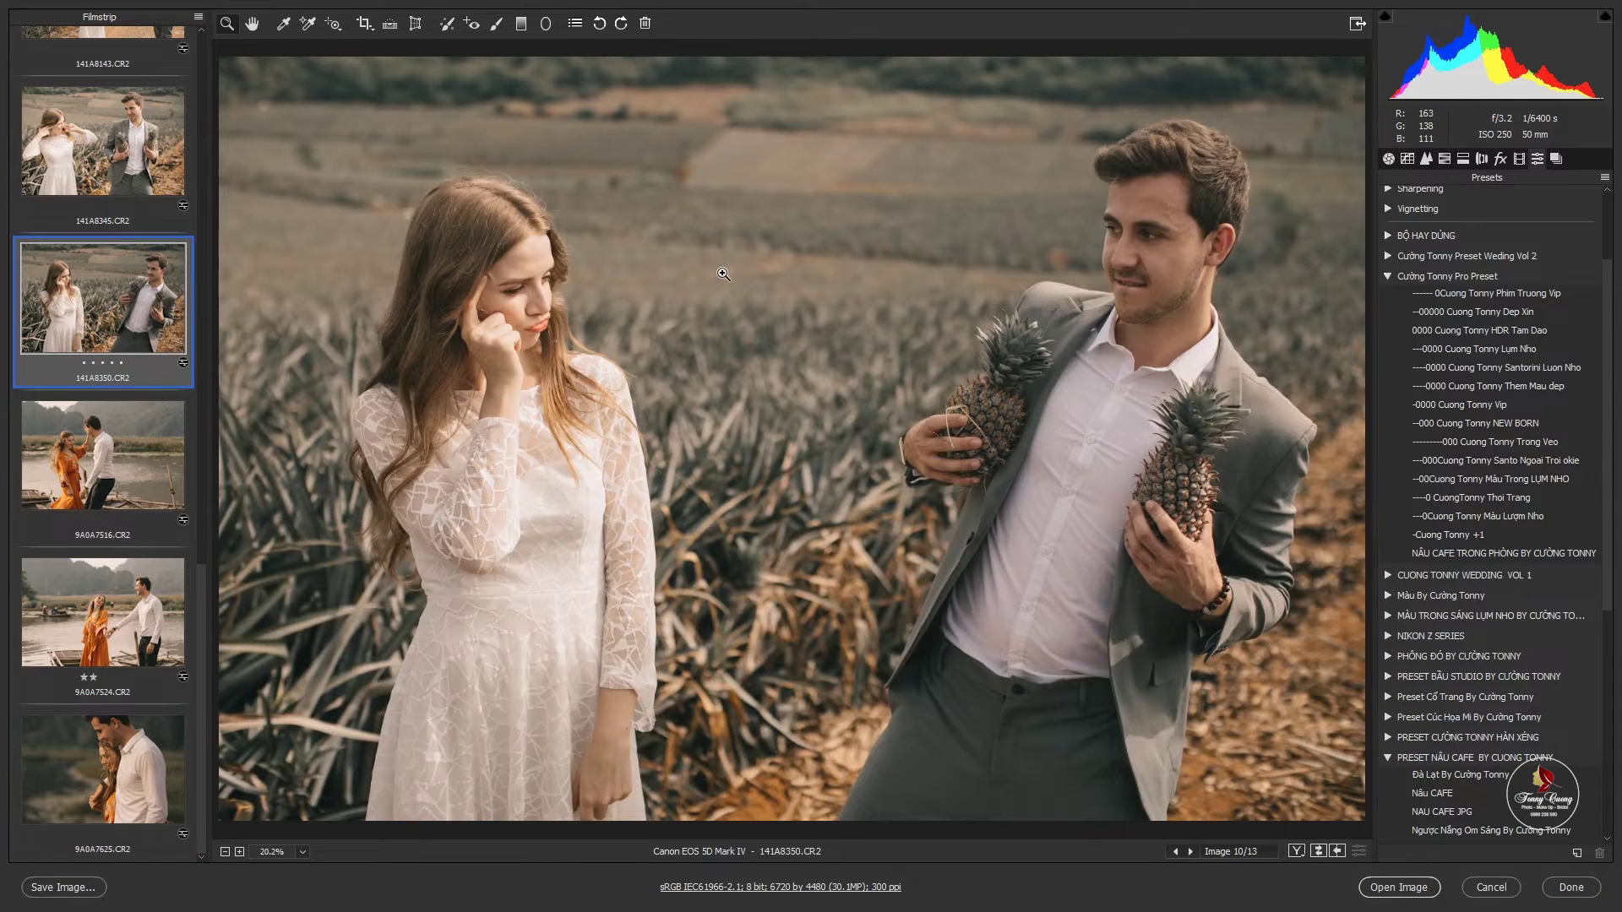
click(762, 274)
alt+click(792, 276)
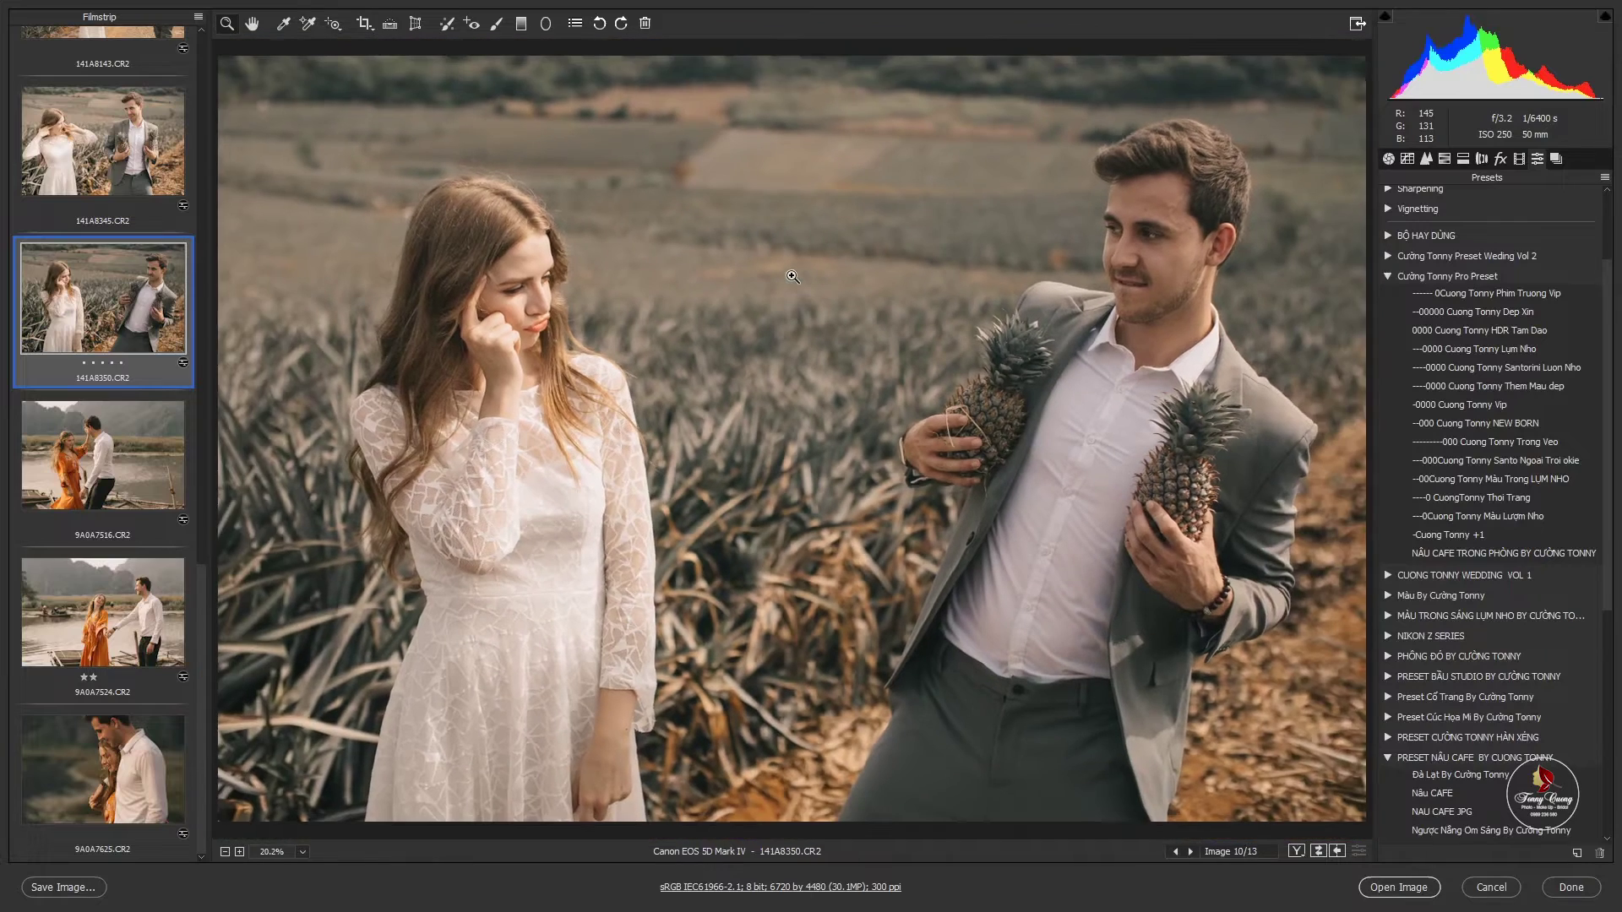
click(1558, 889)
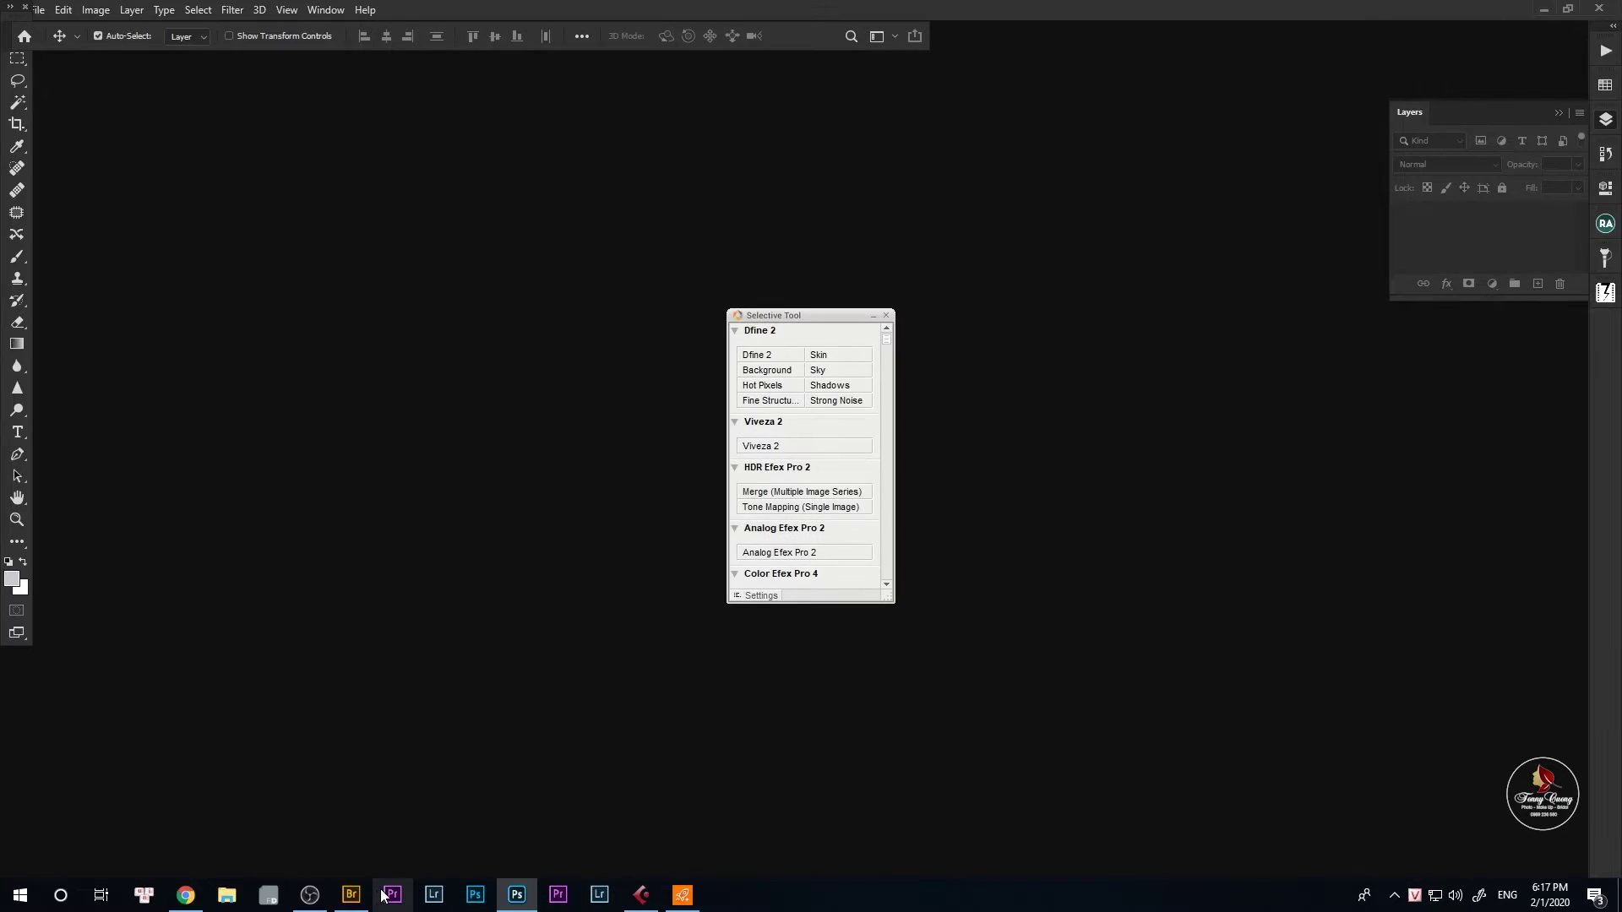
click(351, 895)
Go up to FILE CANON, open the stock Minh tri - Lan CR2 folder, and load photos into Camera Raw.
key(ctrl+Up)
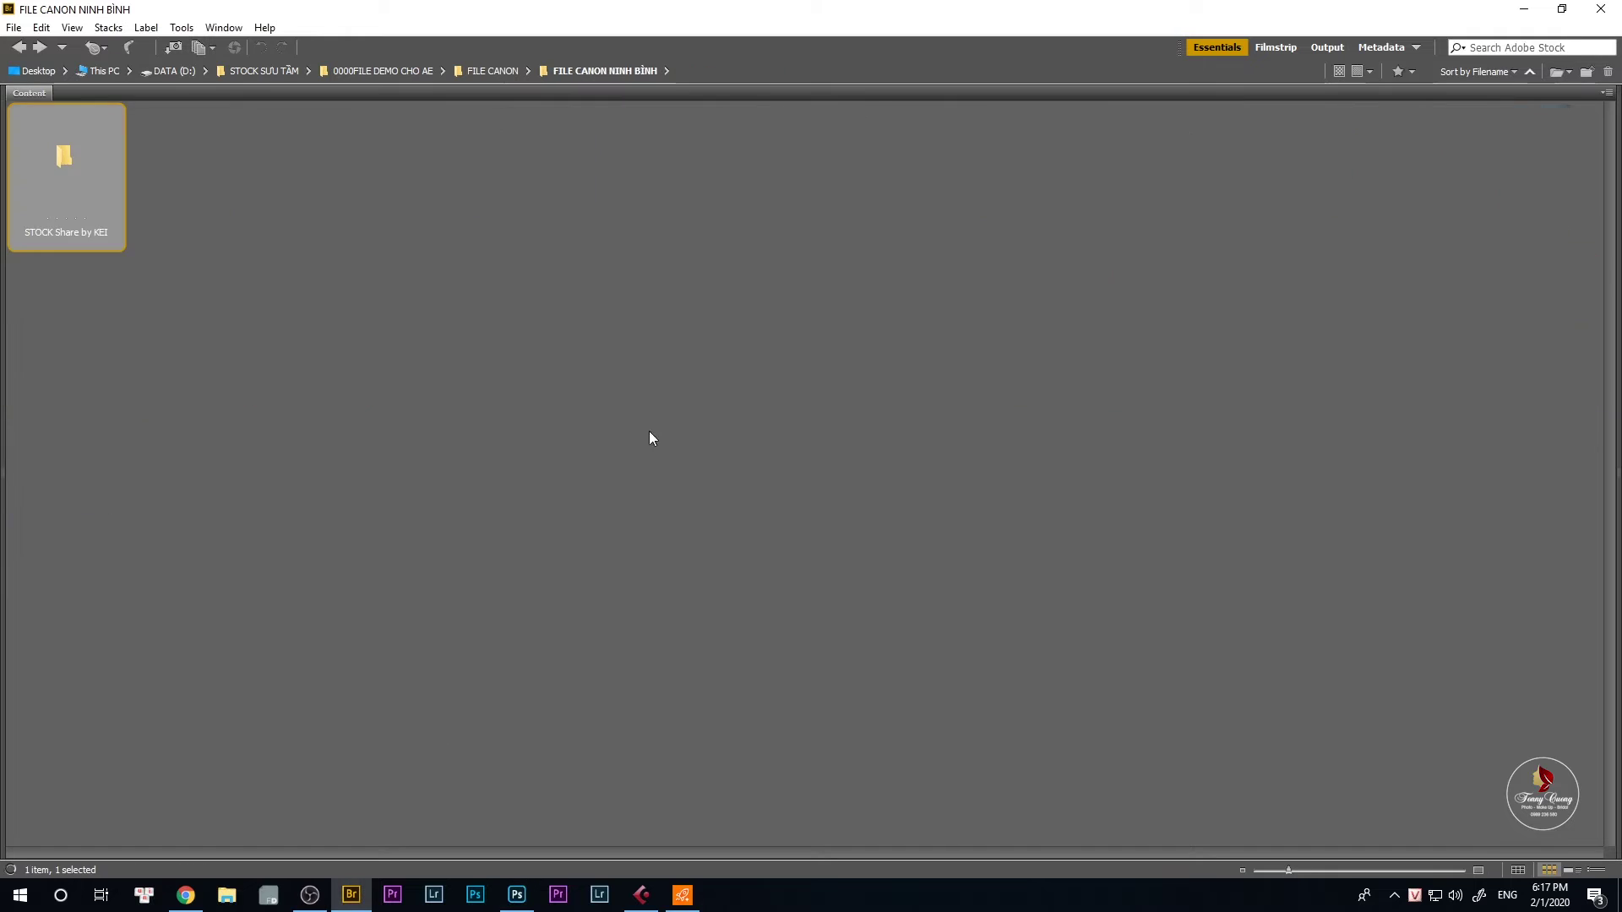
key(ctrl+Up)
click(451, 191)
double_click(539, 174)
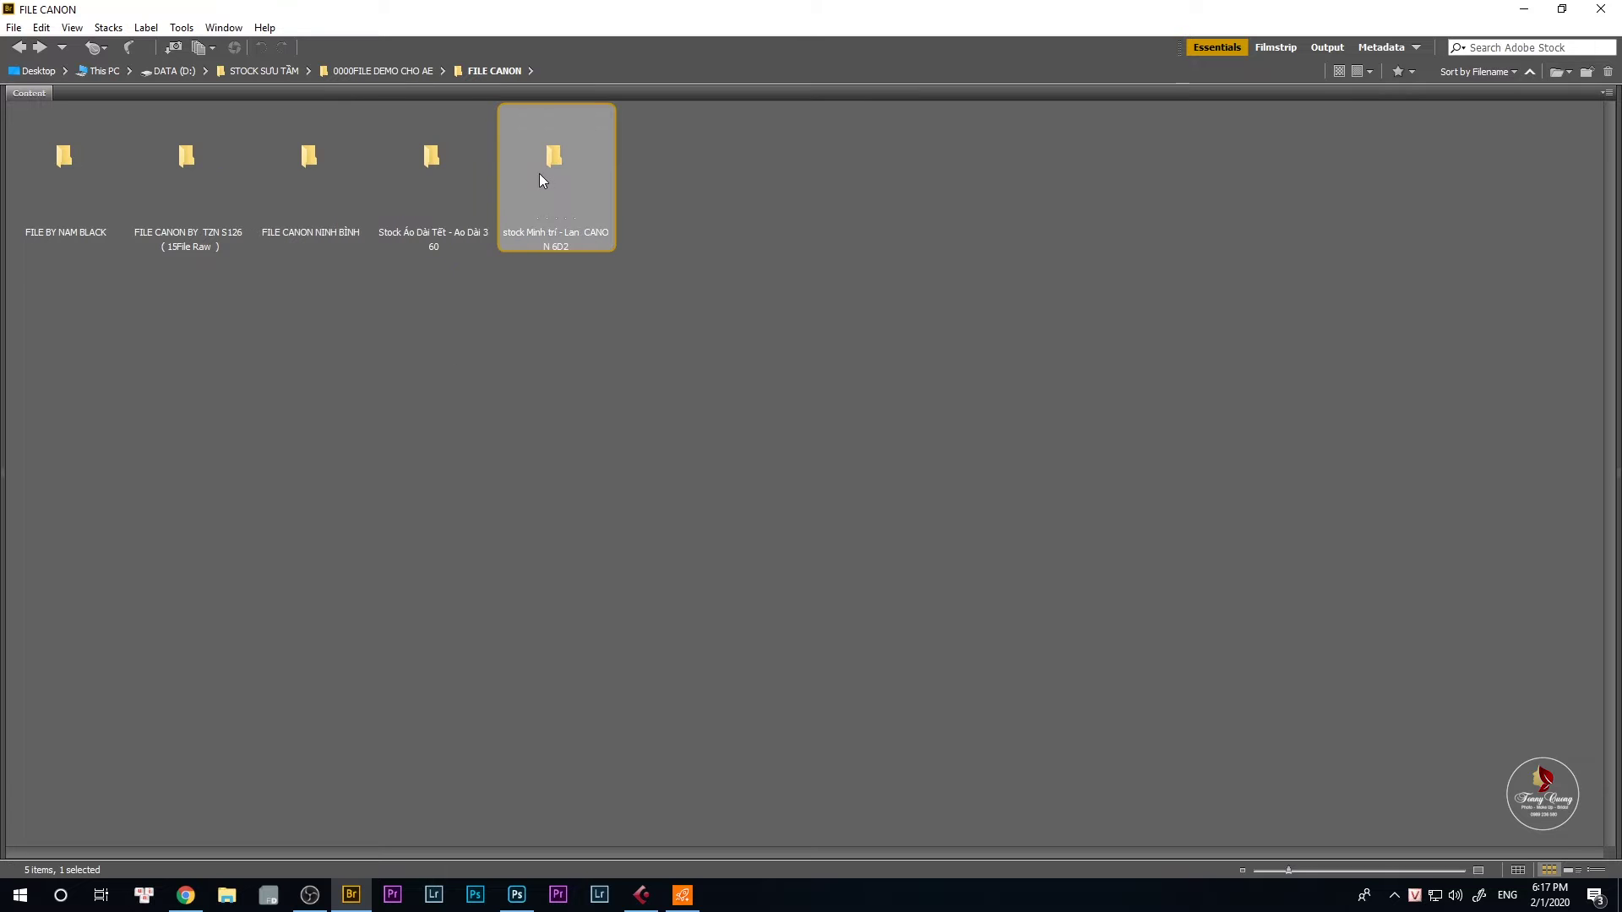
double_click(67, 160)
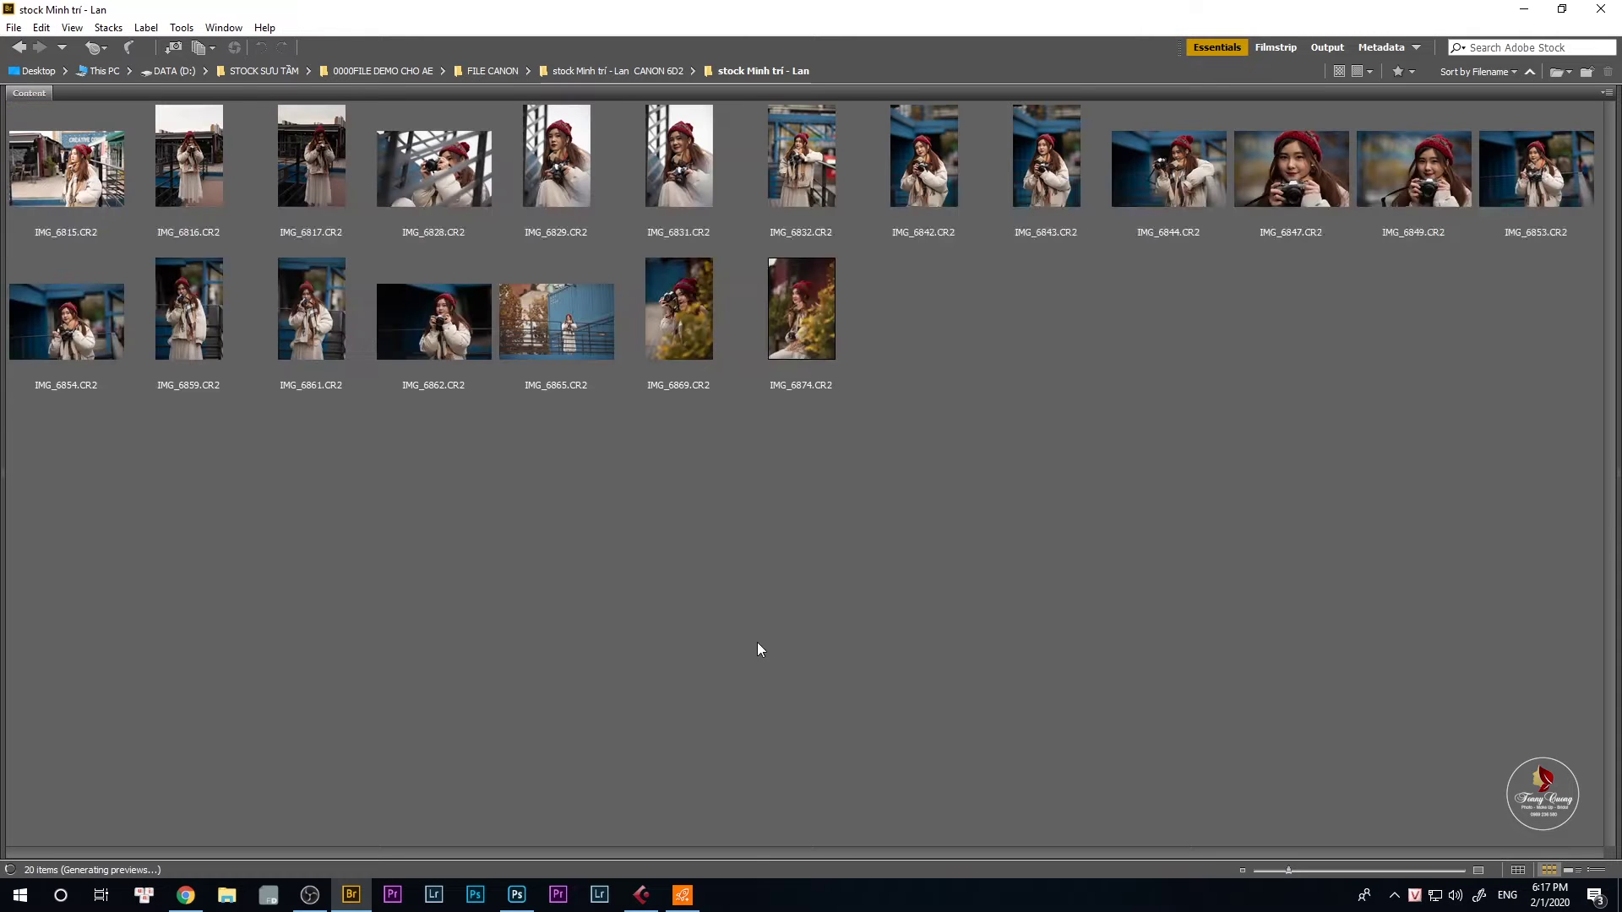
click(784, 368)
key(ctrl+r)
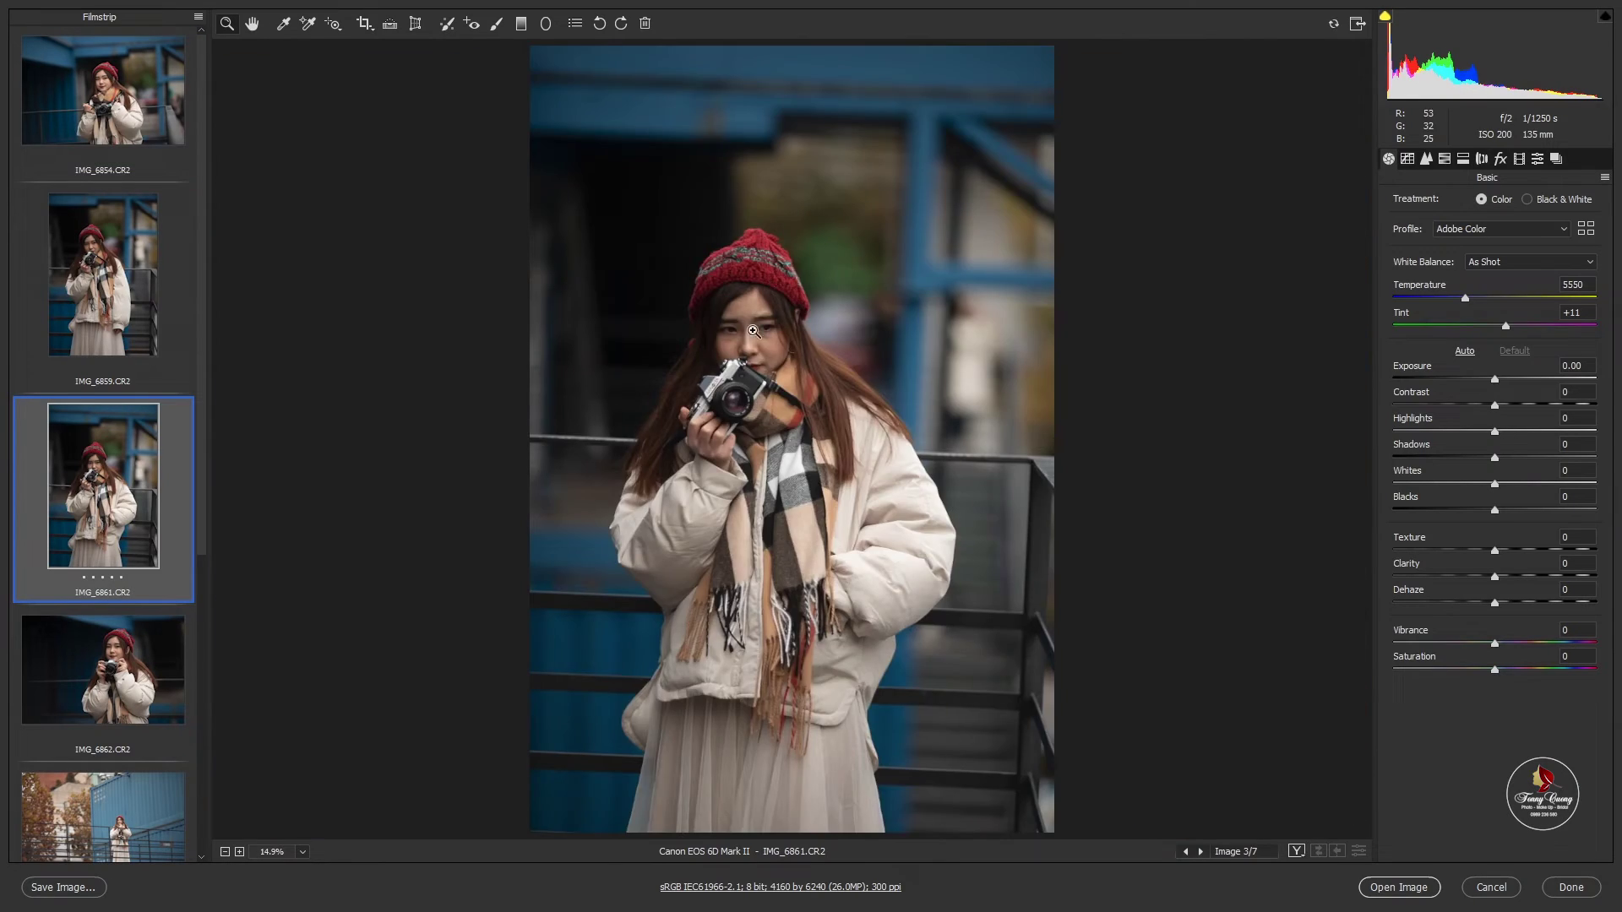
Switch to IMG_6869, zoom on the woman's face, and show the presets list.
click(754, 331)
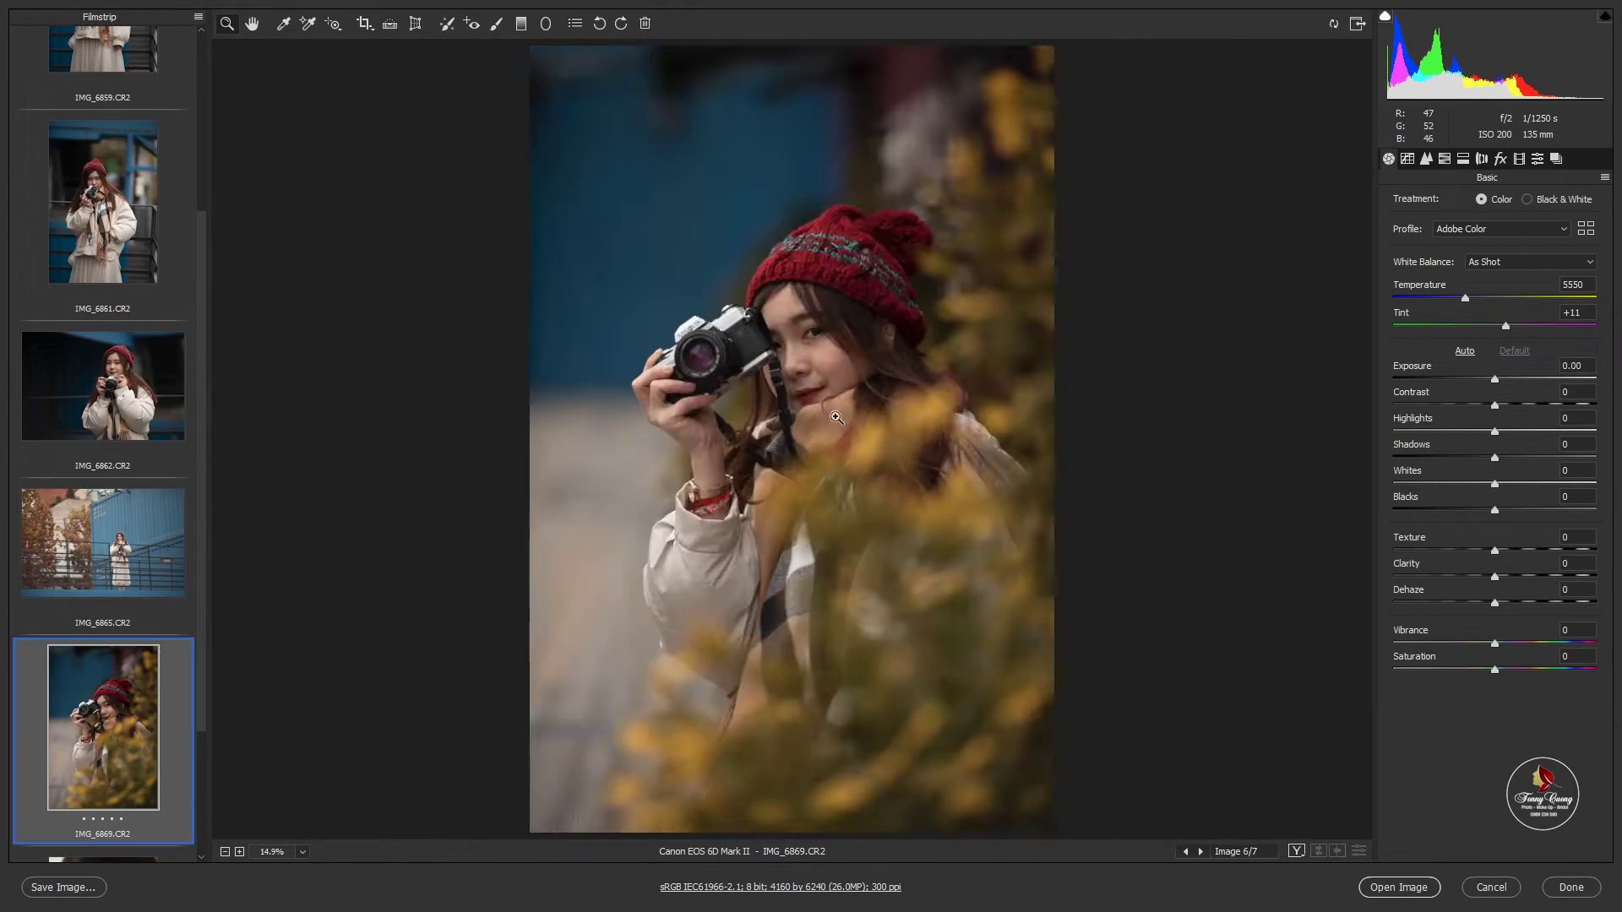
click(836, 417)
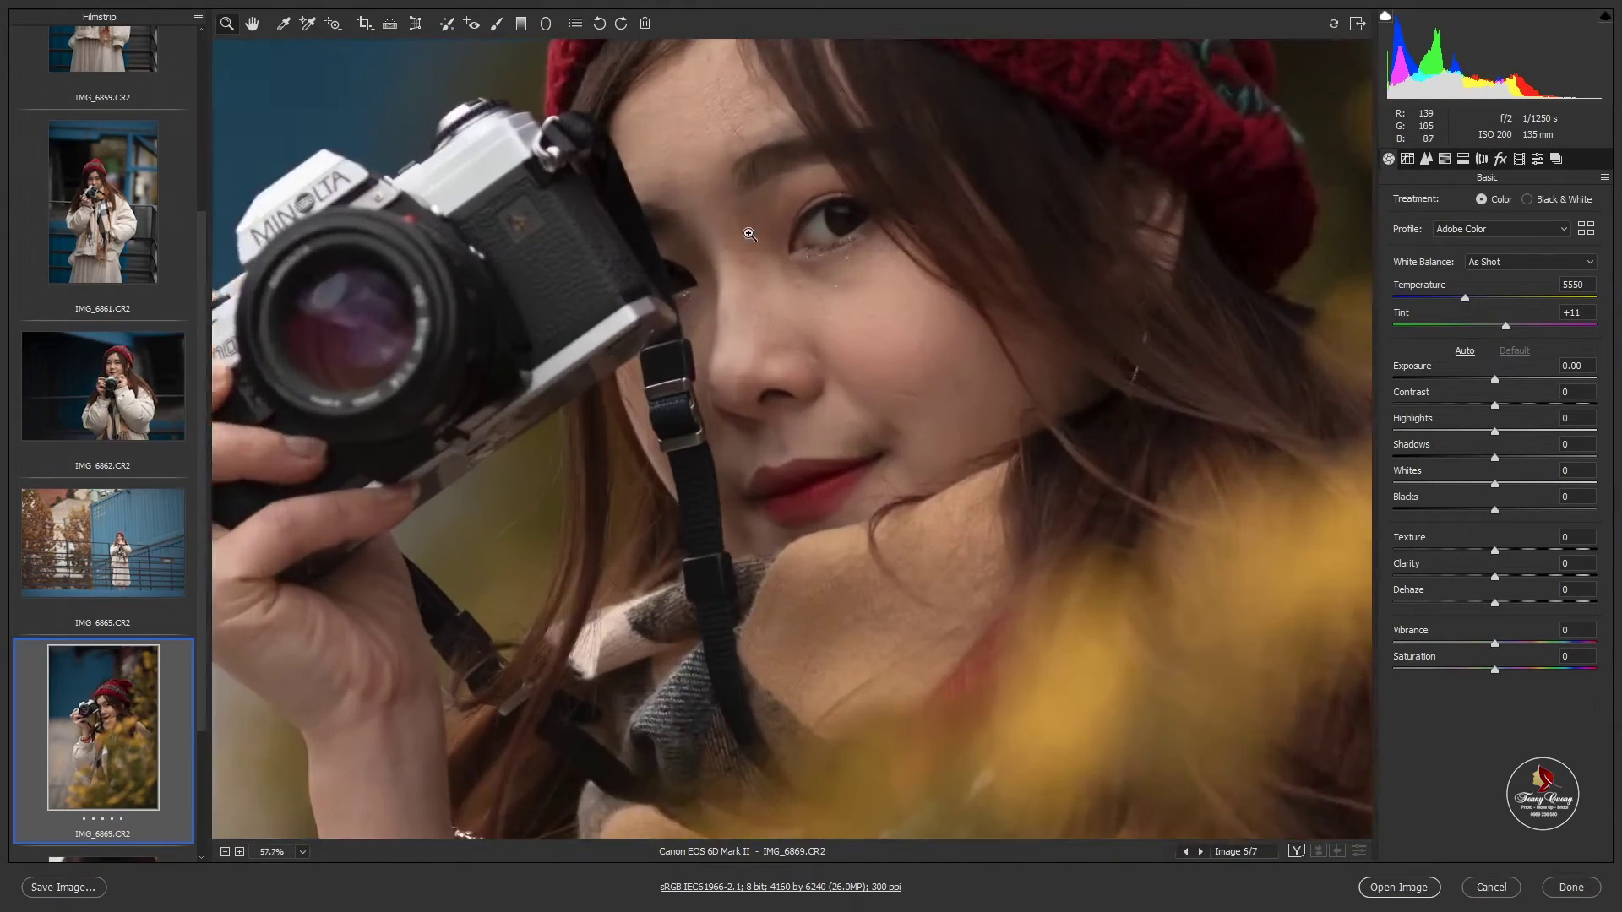
key(ctrl+0)
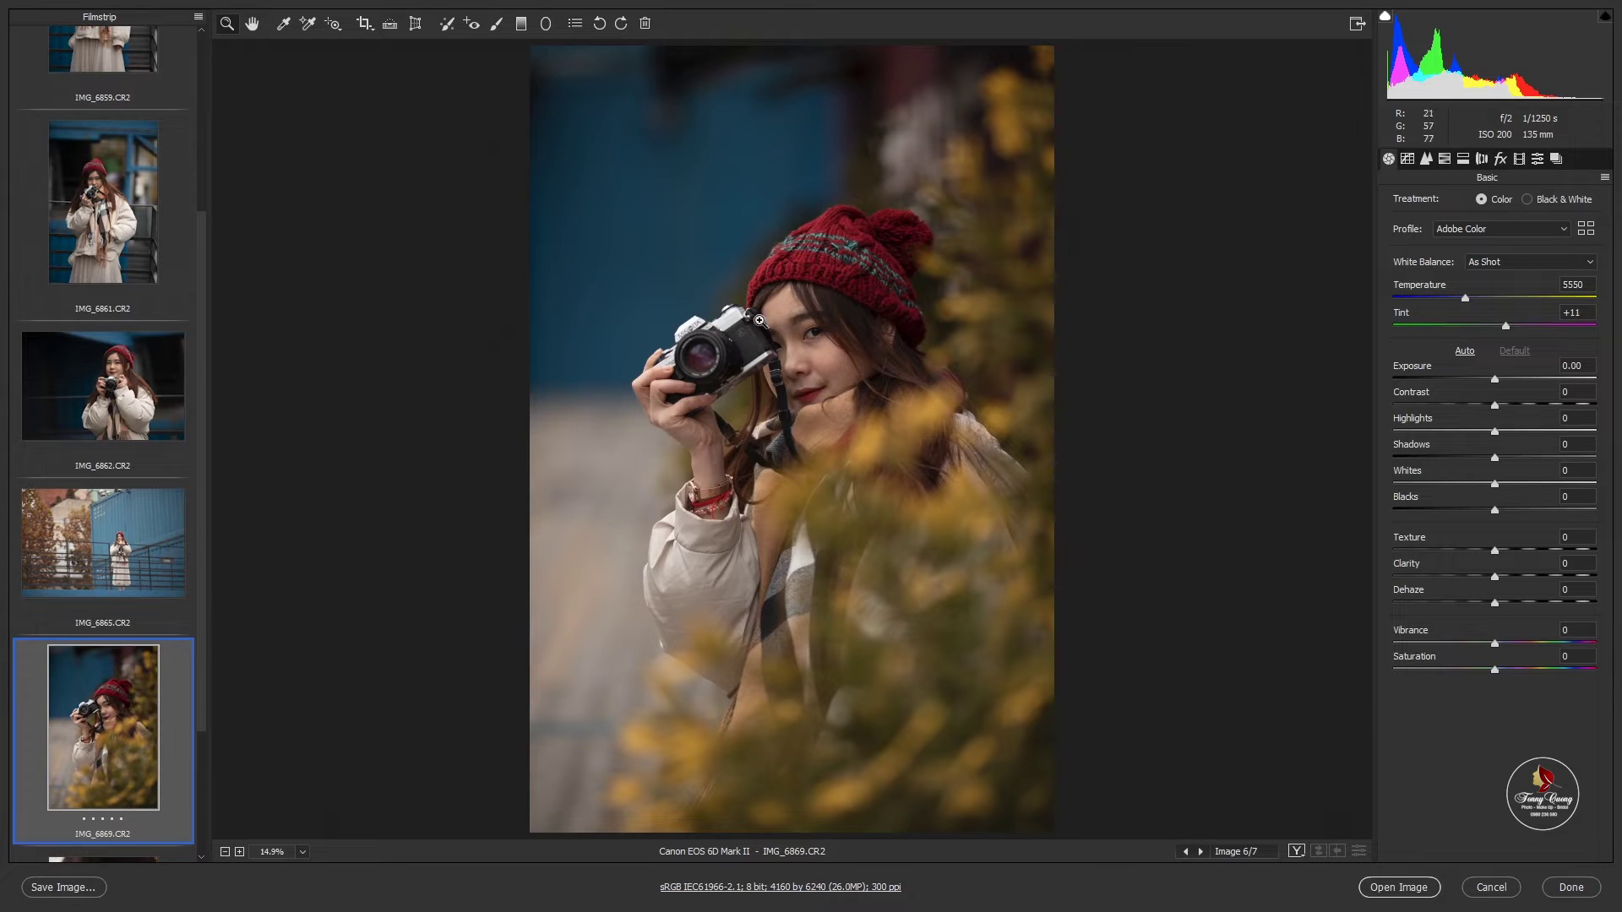
click(1537, 160)
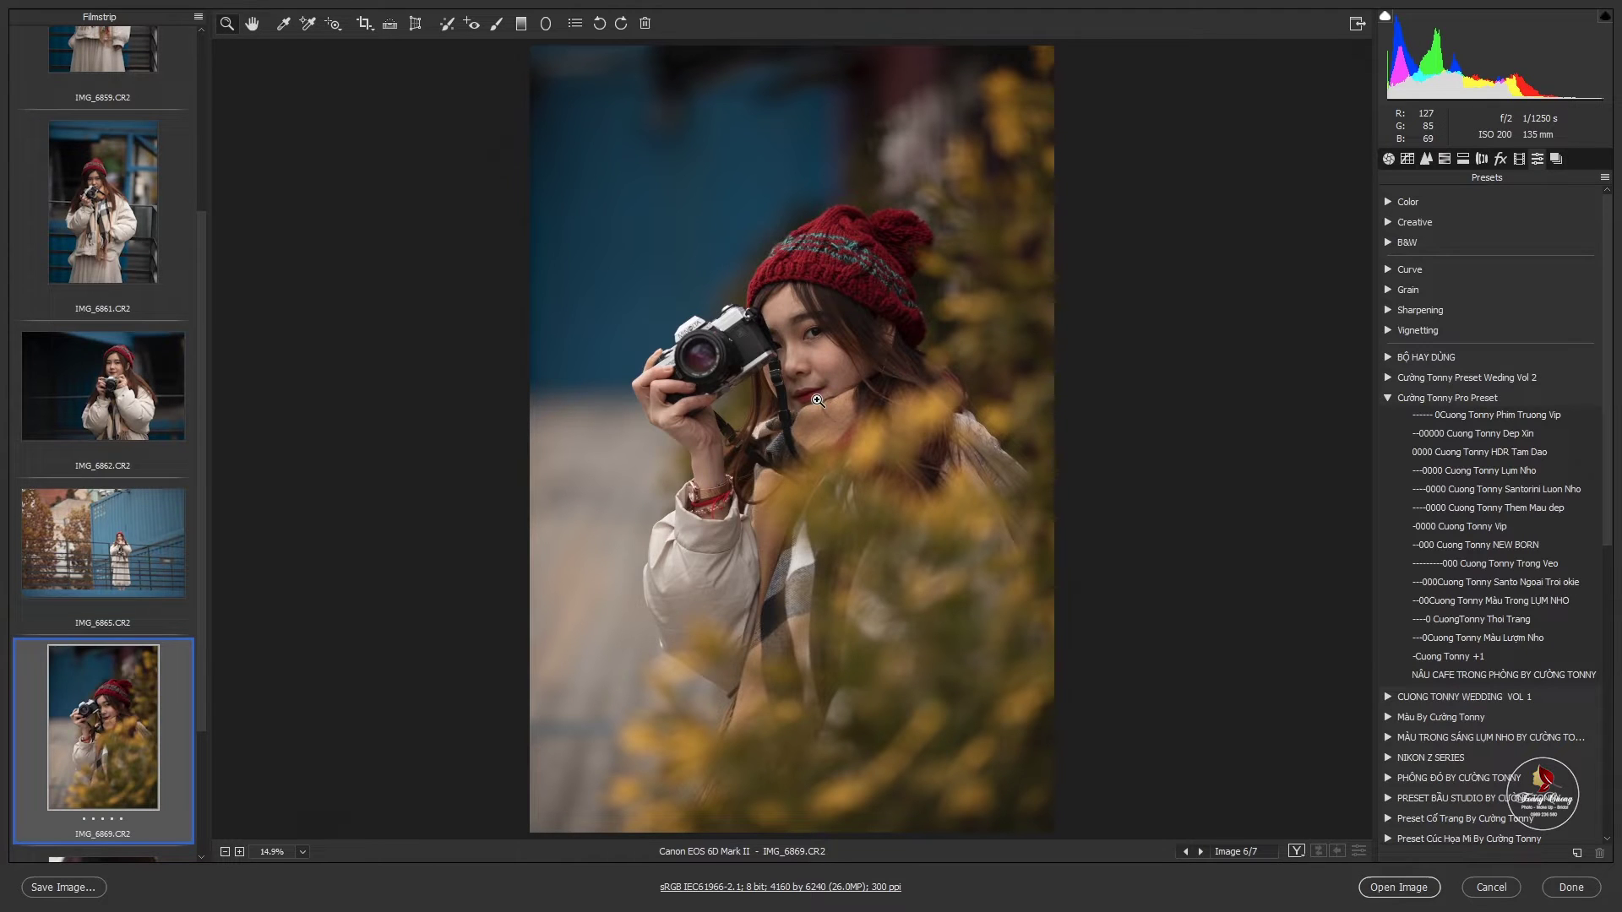
click(817, 401)
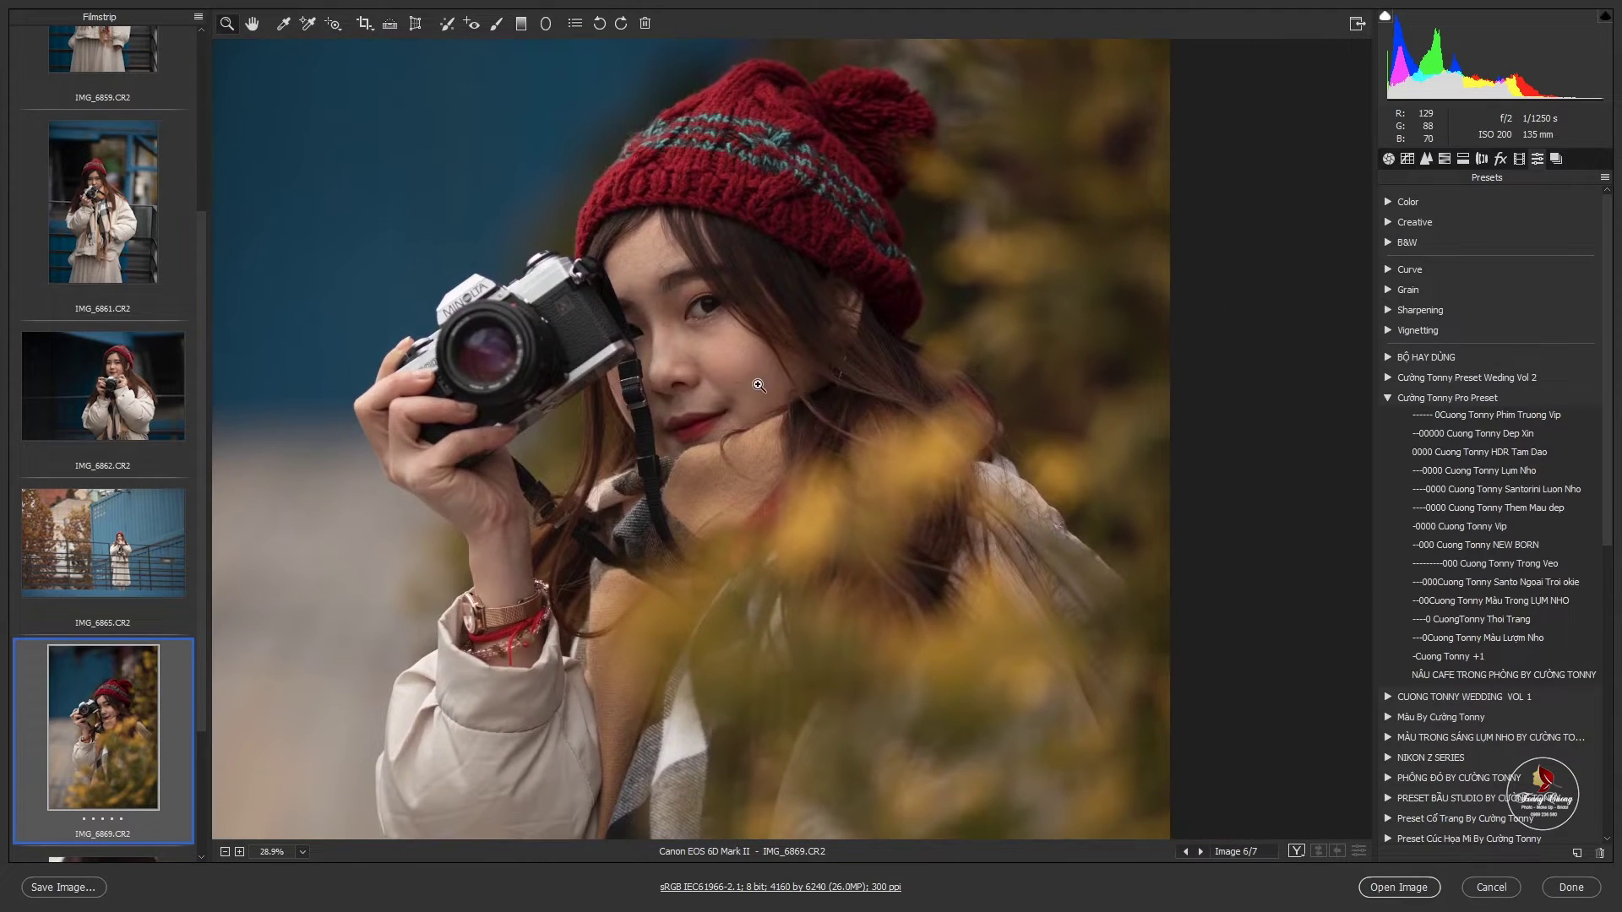
Try the Dep Xin, Phim Truong Vip, Lum Nho and NEW BORN presets.
click(1485, 434)
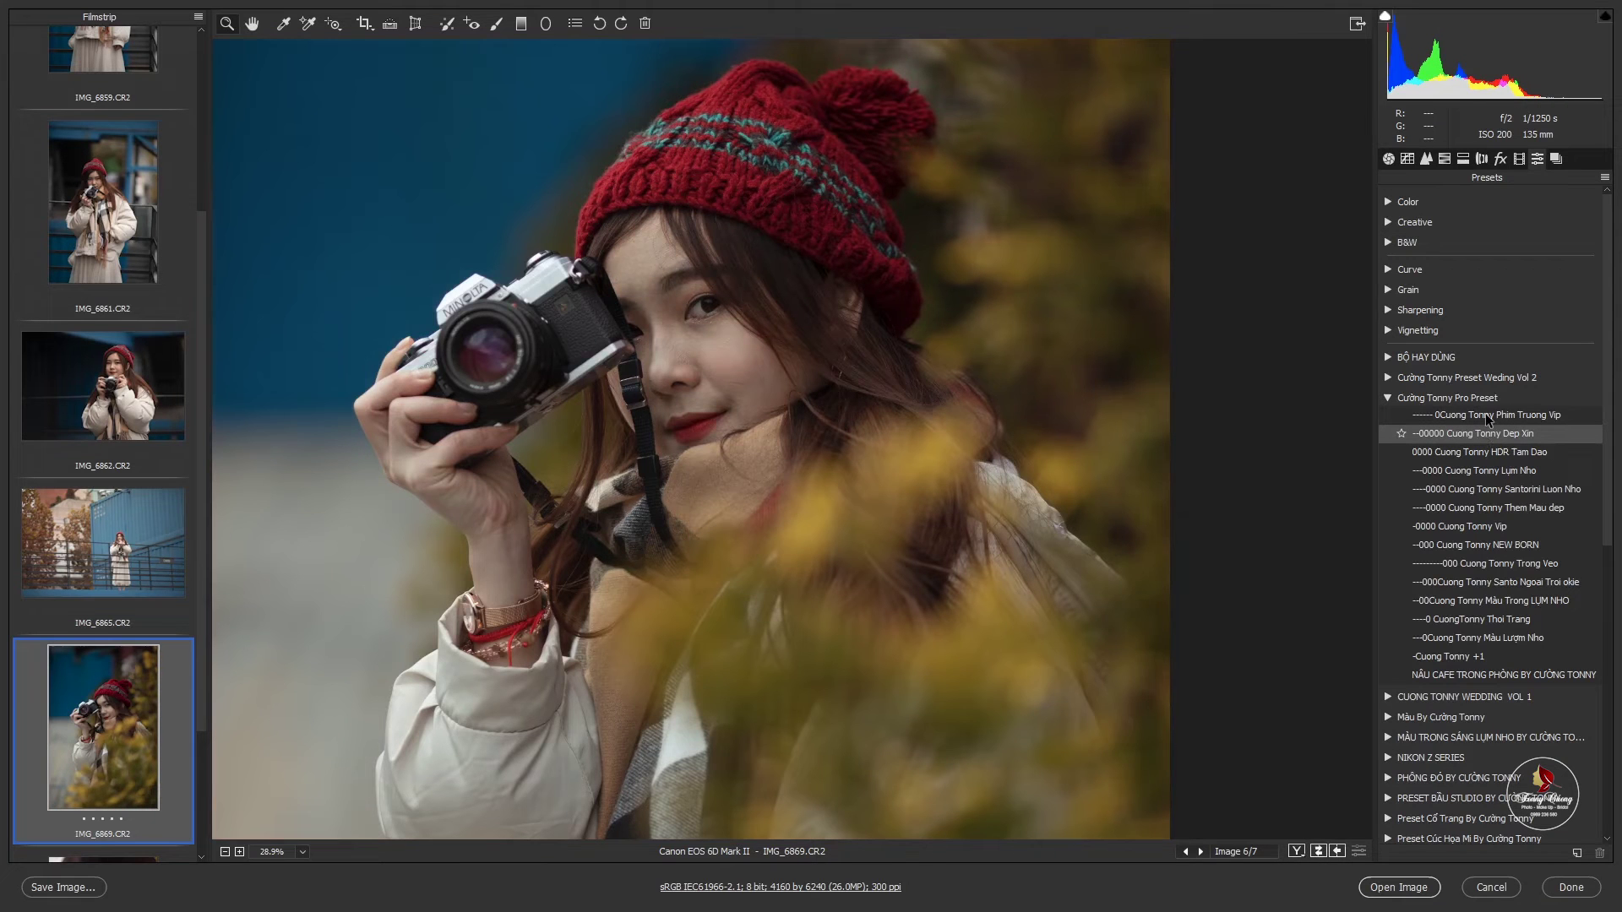
click(1488, 415)
mouse_move(989, 398)
mouse_down()
mouse_move(911, 416)
mouse_move(1362, 471)
mouse_up()
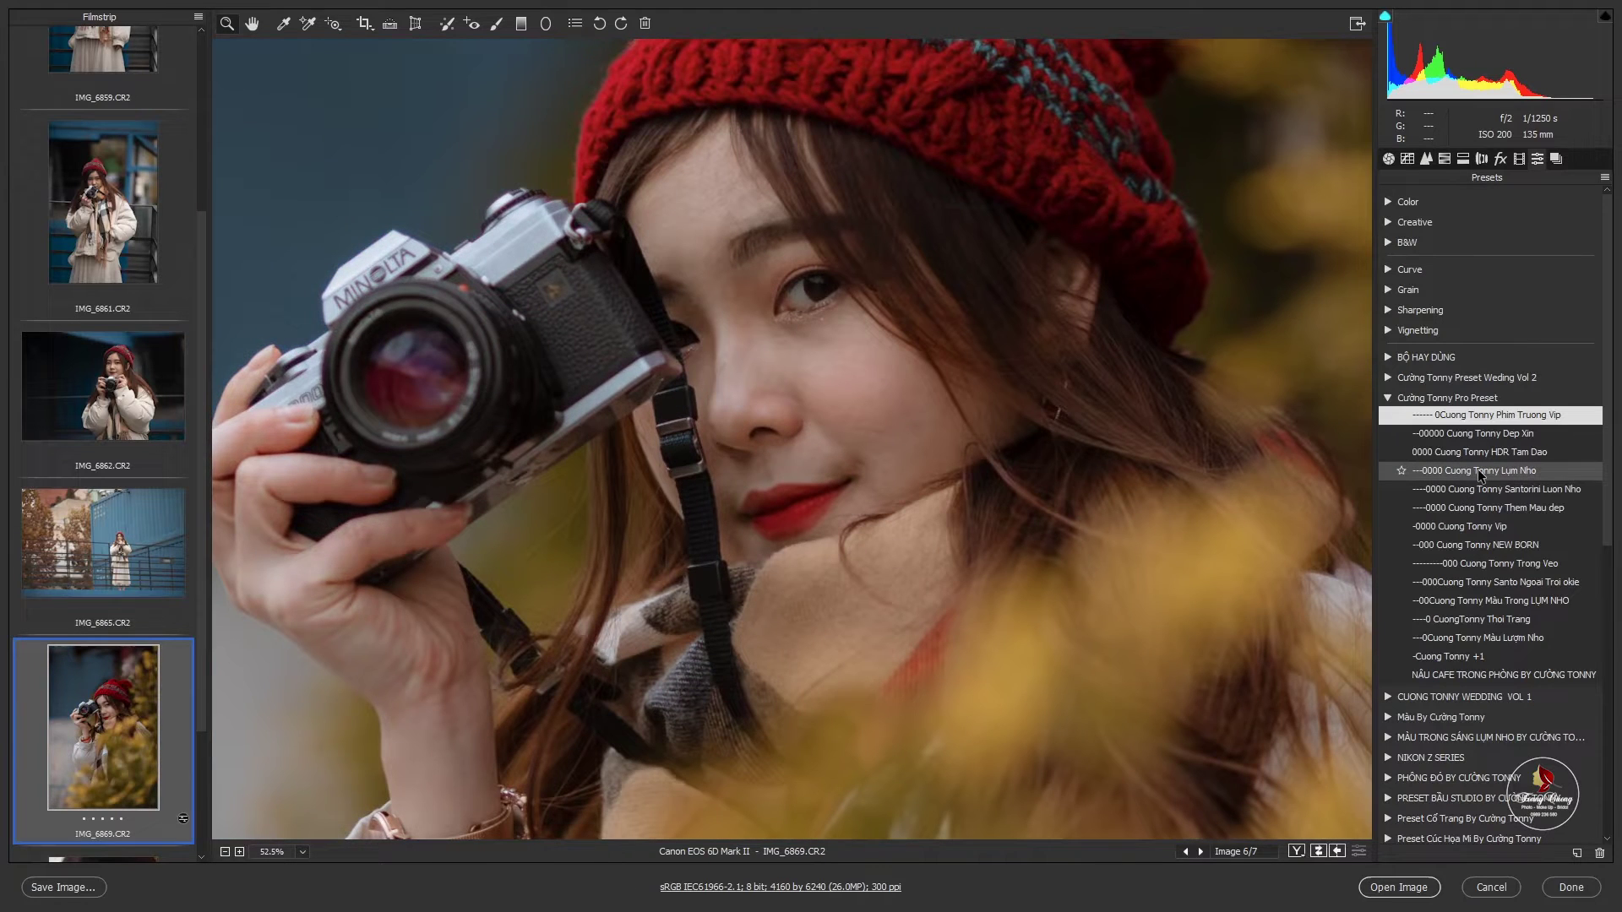
click(1480, 471)
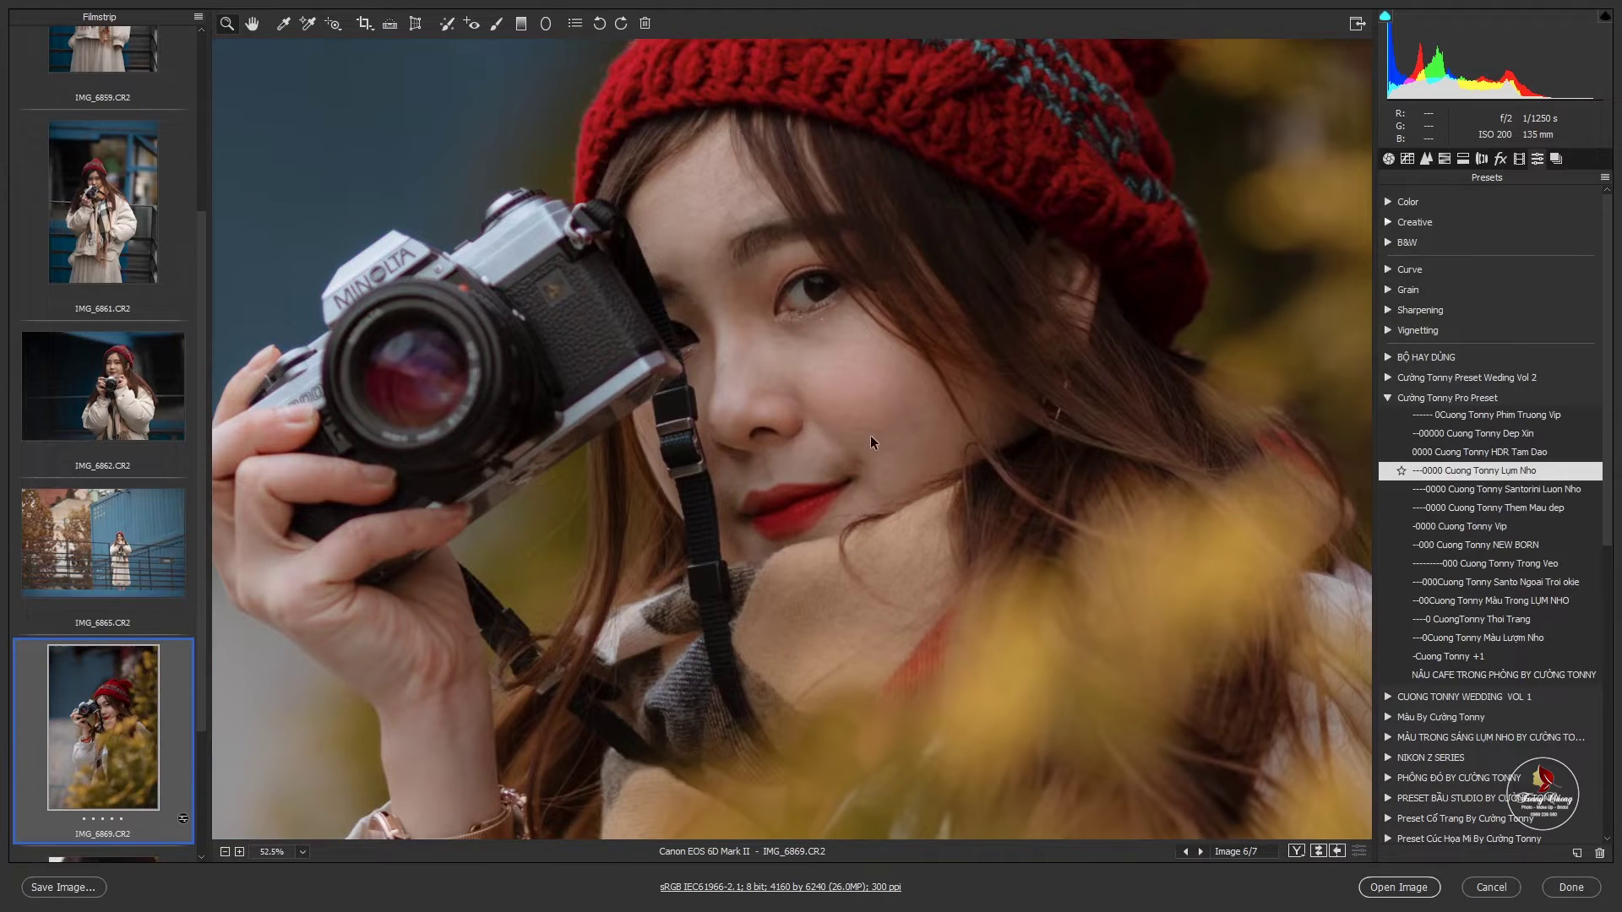
key(ctrl+0)
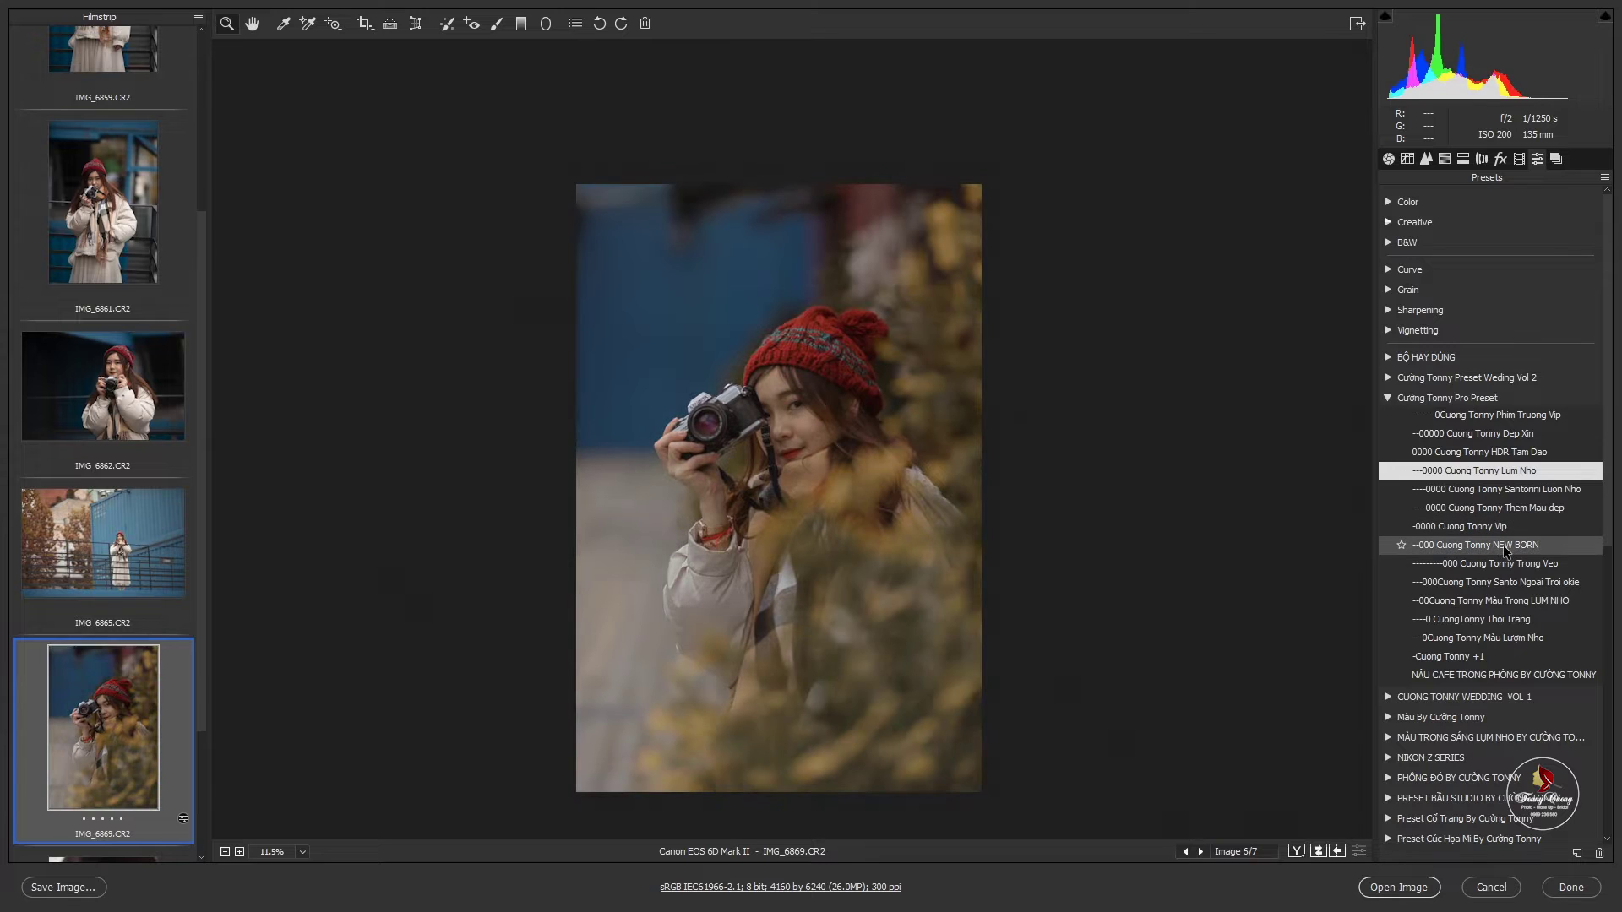
click(1505, 549)
Raise IMG_6869's exposure to +0.65 in the Basic panel.
scroll(842, 445, up, 5)
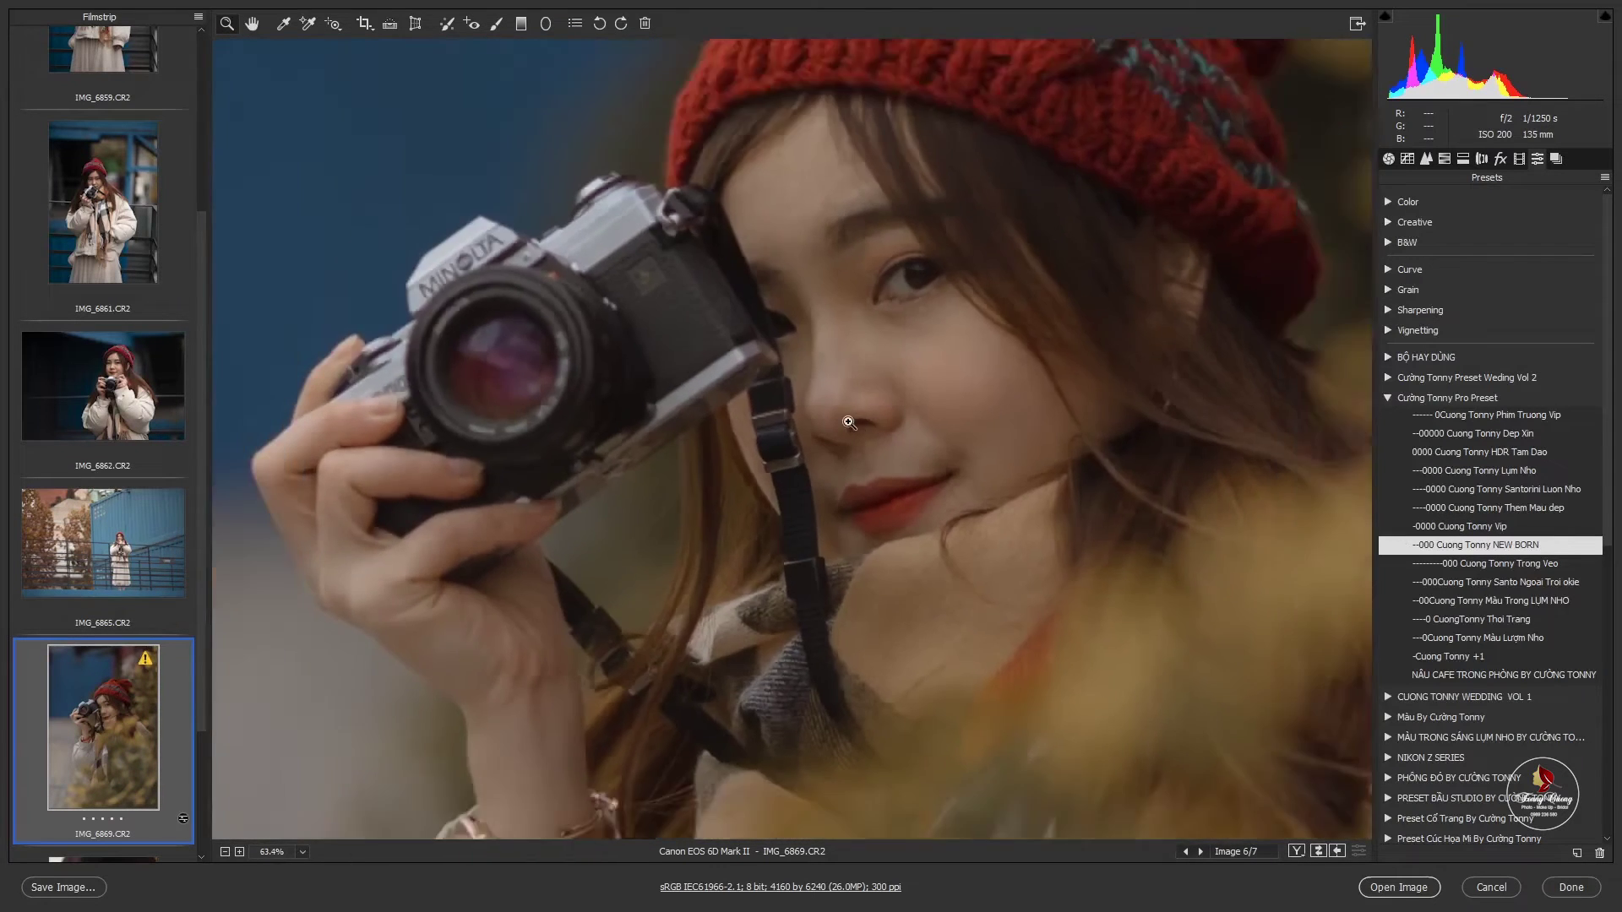
scroll(842, 445, down, 3)
click(1387, 159)
drag(1492, 379, 1508, 379)
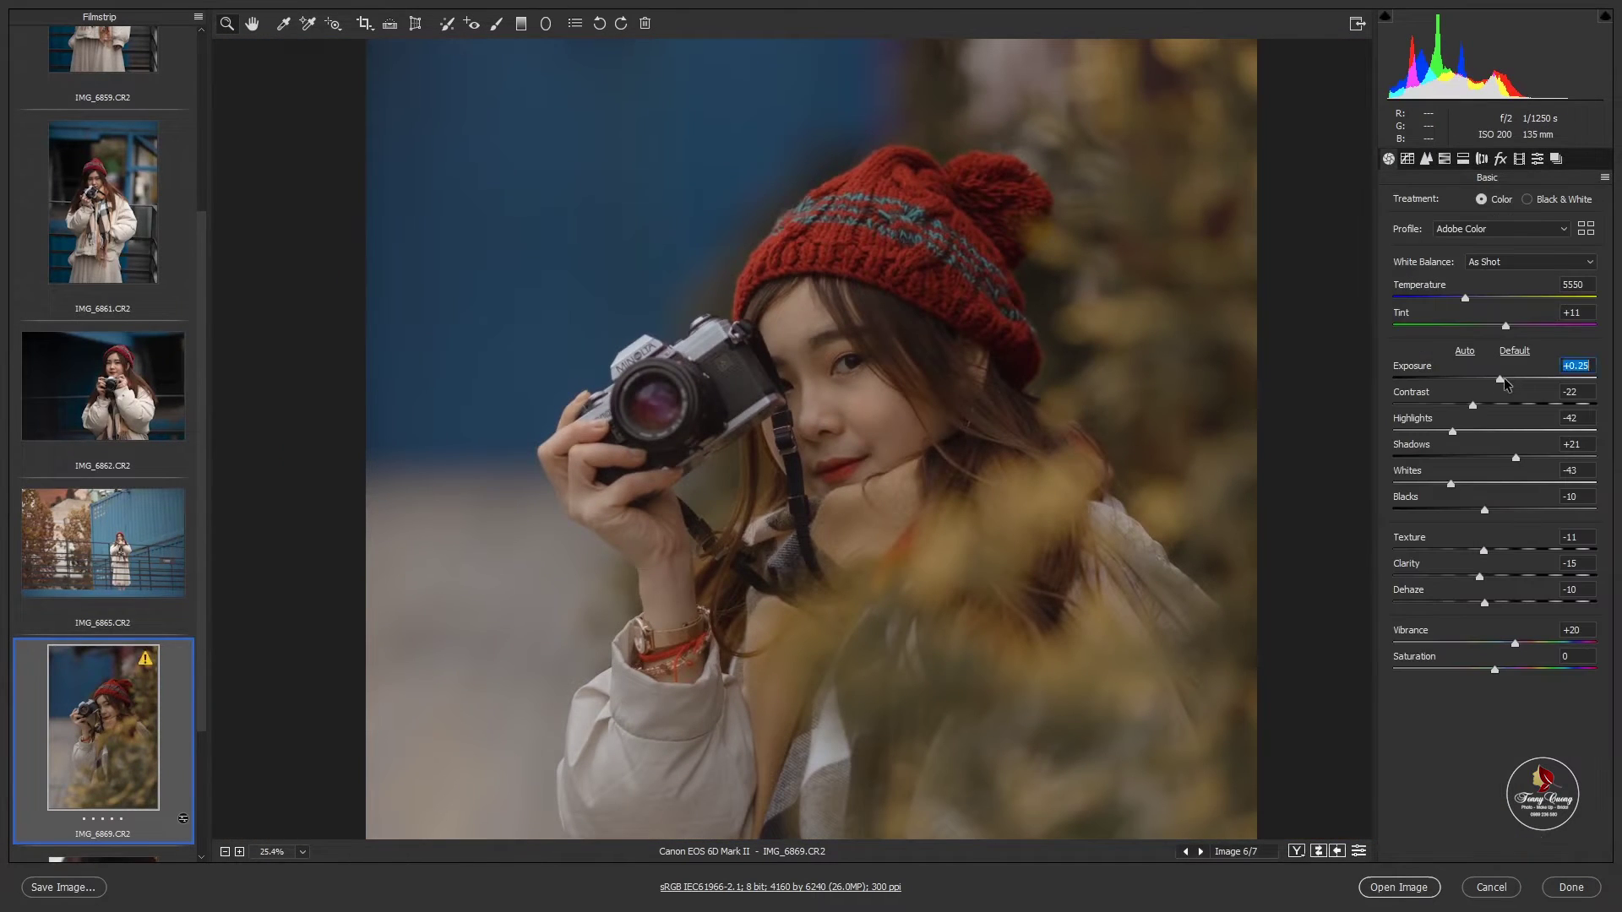
scroll(789, 410, down, 2)
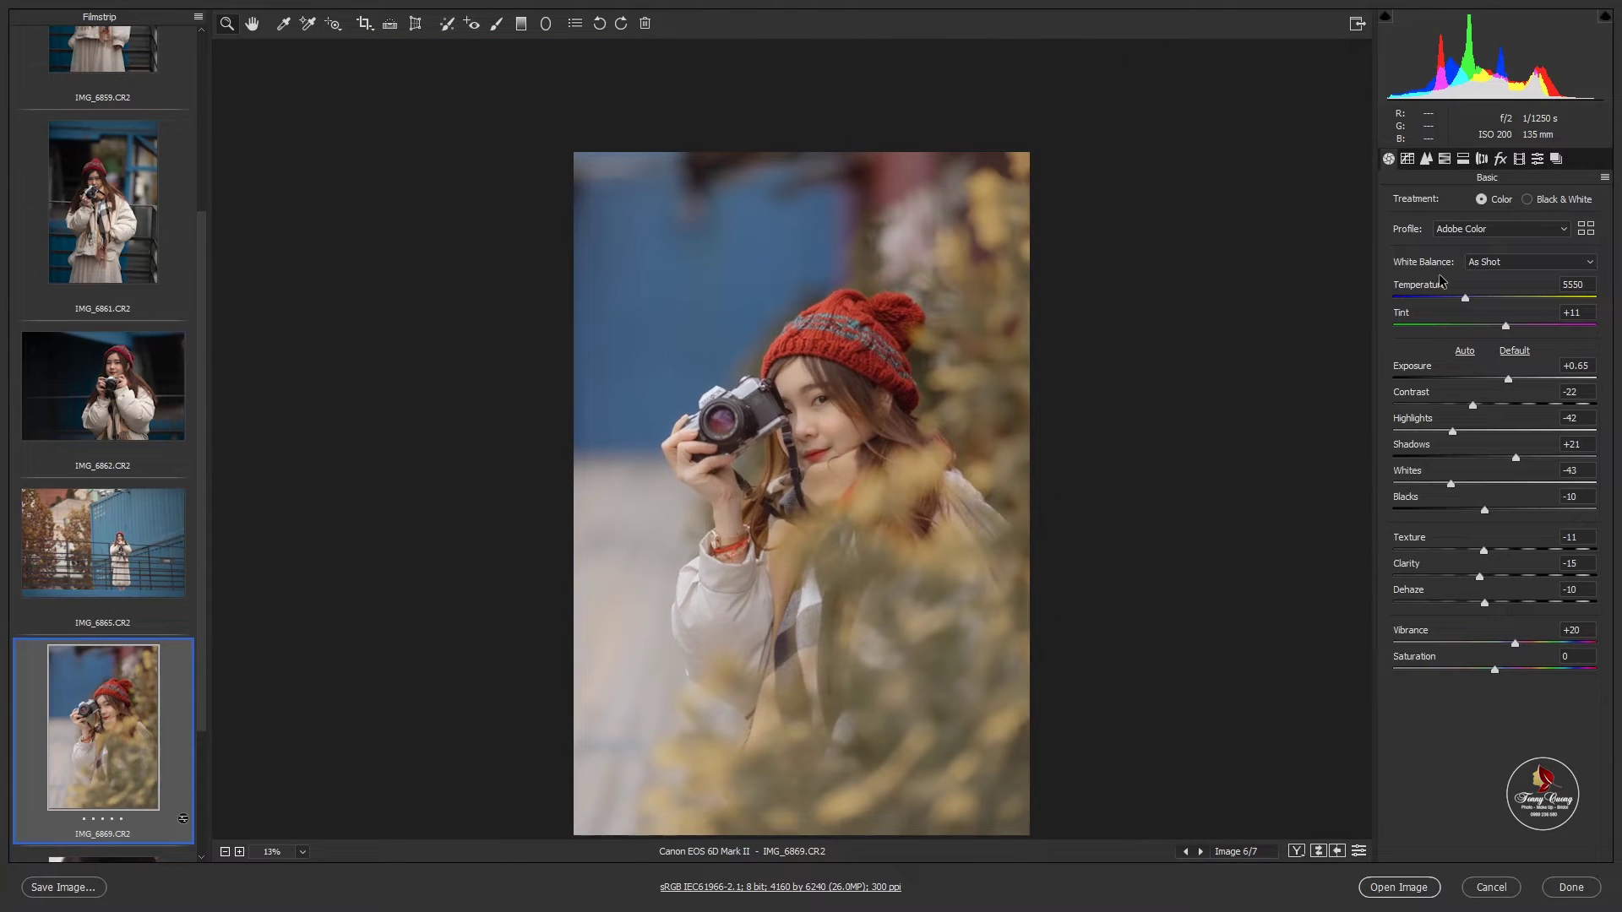
Apply the Màu Trong LỤM NHO preset and zoom in to inspect the result.
click(1538, 158)
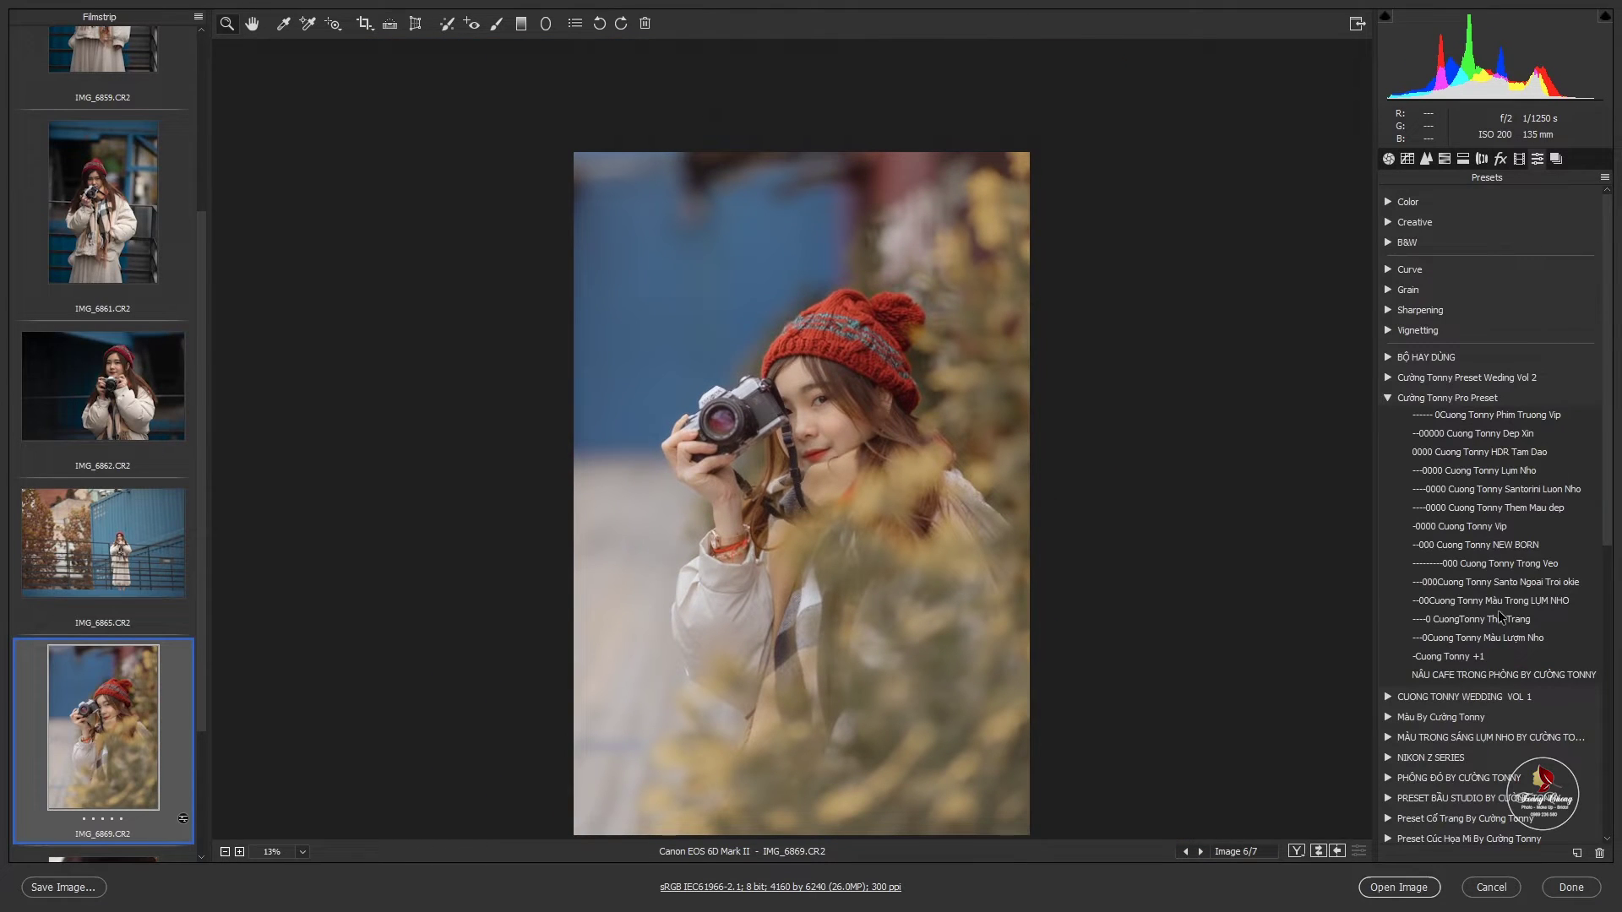
click(1493, 621)
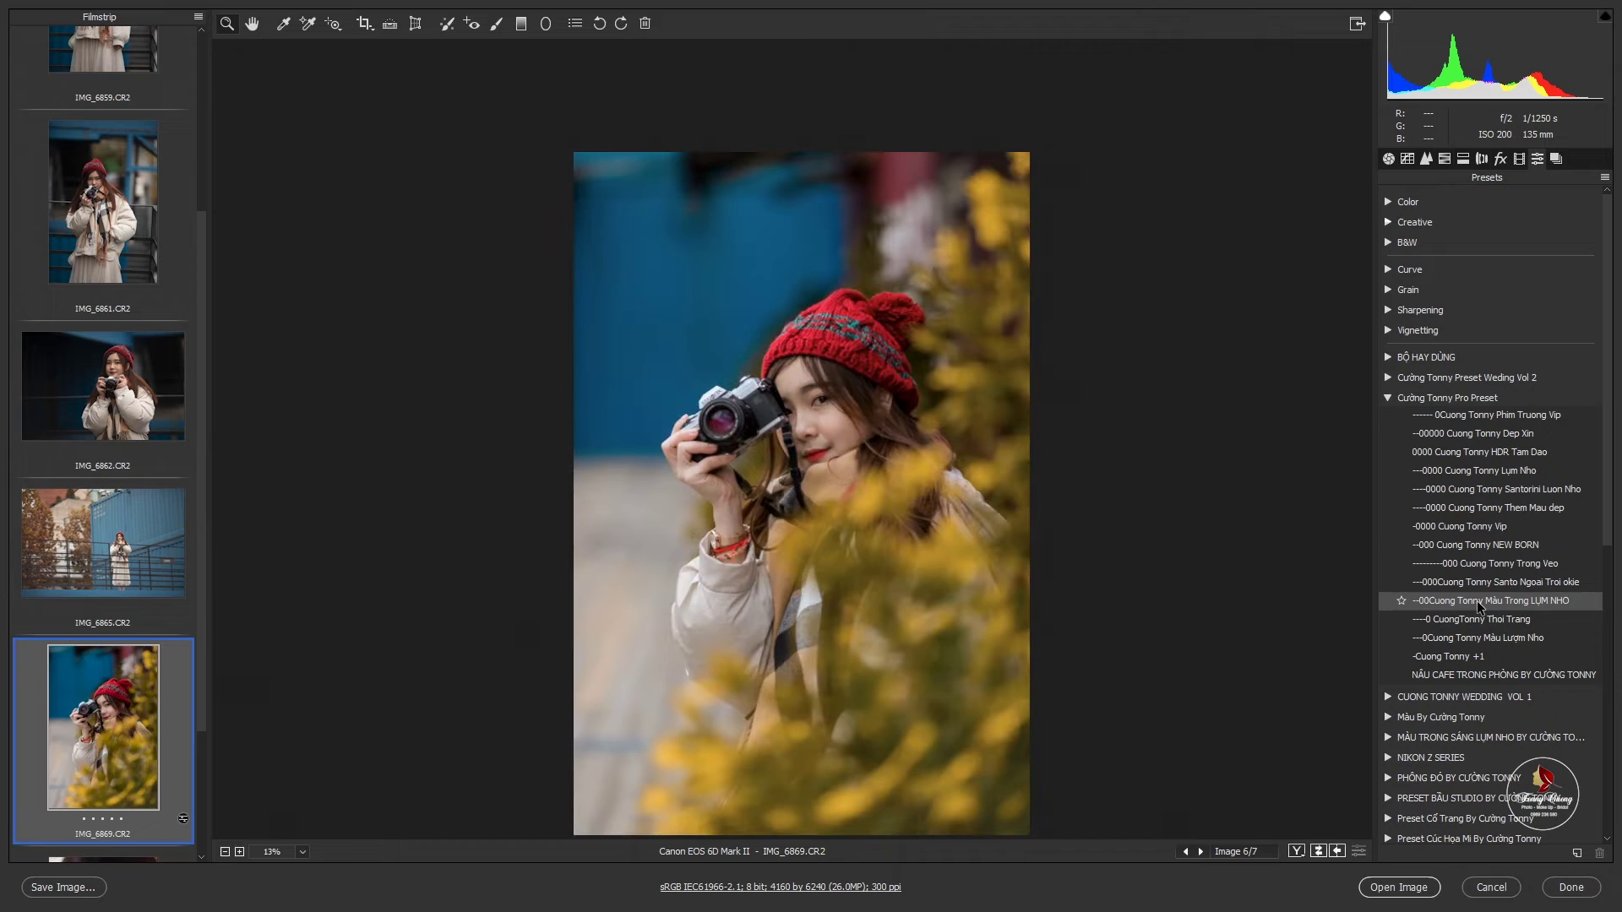
scroll(1011, 422, up, 1)
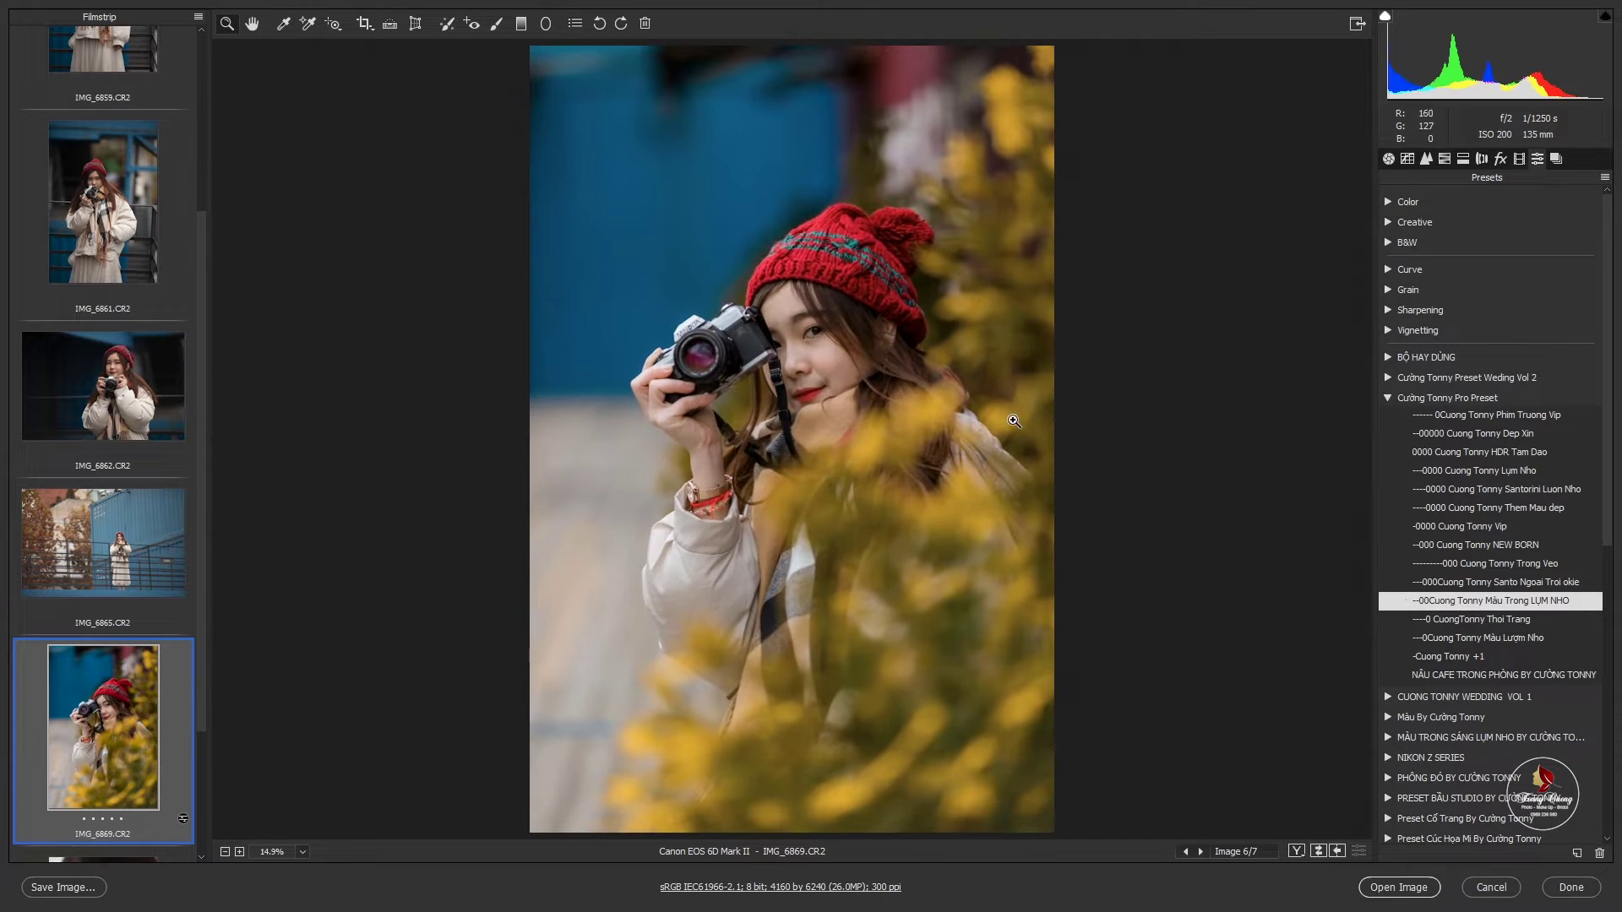
scroll(847, 352, up, 1)
click(847, 351)
After trying Thoi Trang, give IMG_6869 the Lụm Nho preset with Exposure +1.35.
key(q)
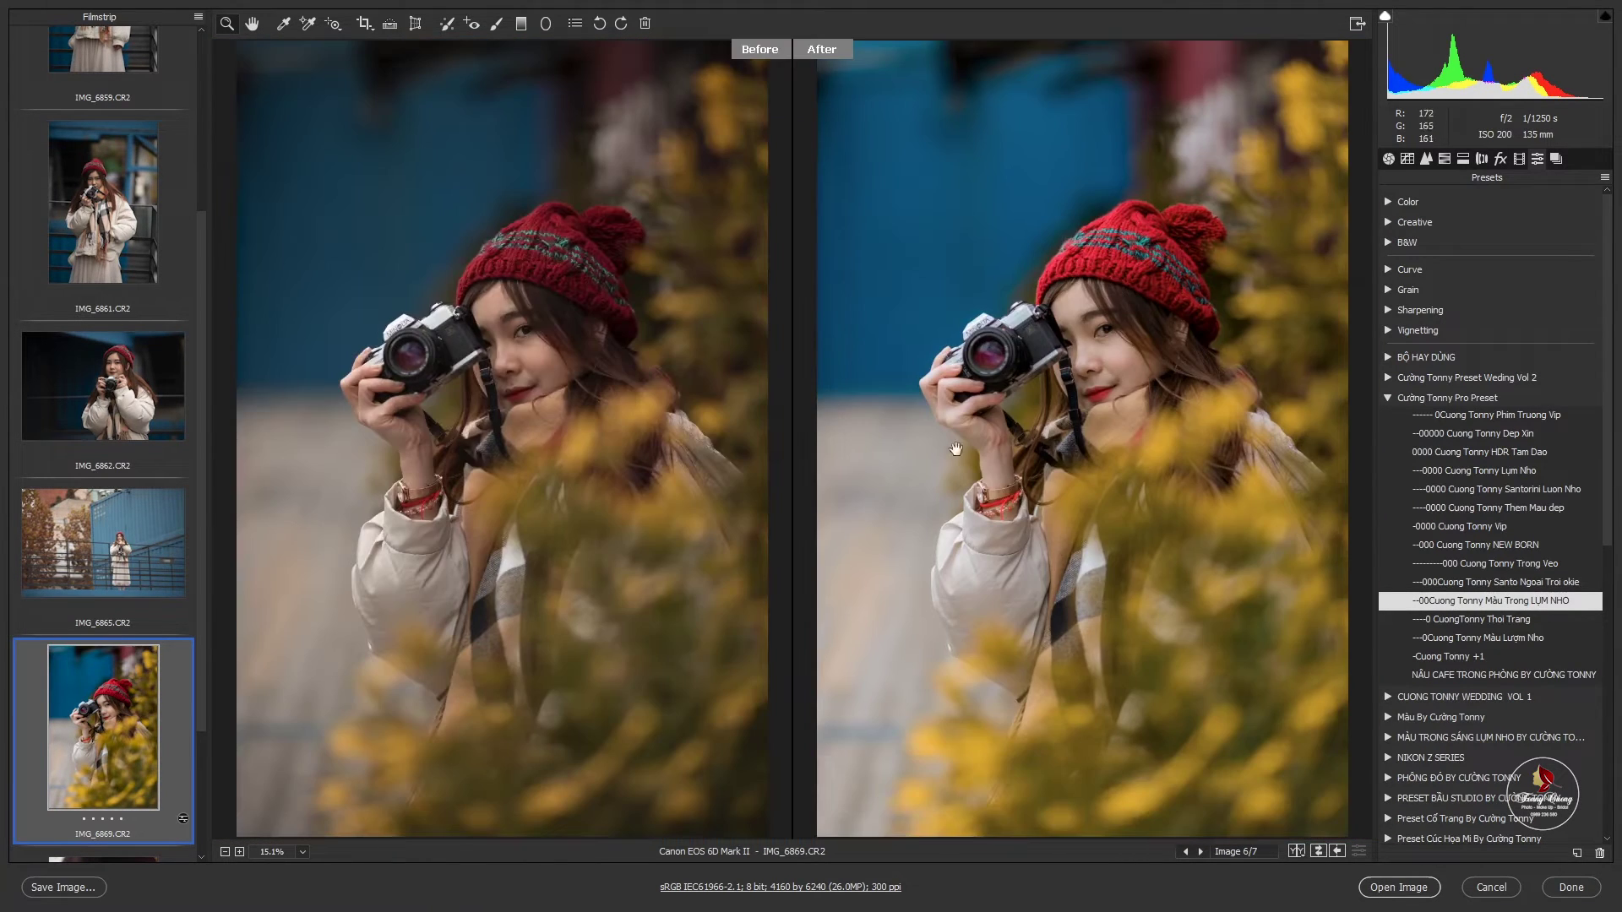
drag(985, 440, 985, 359)
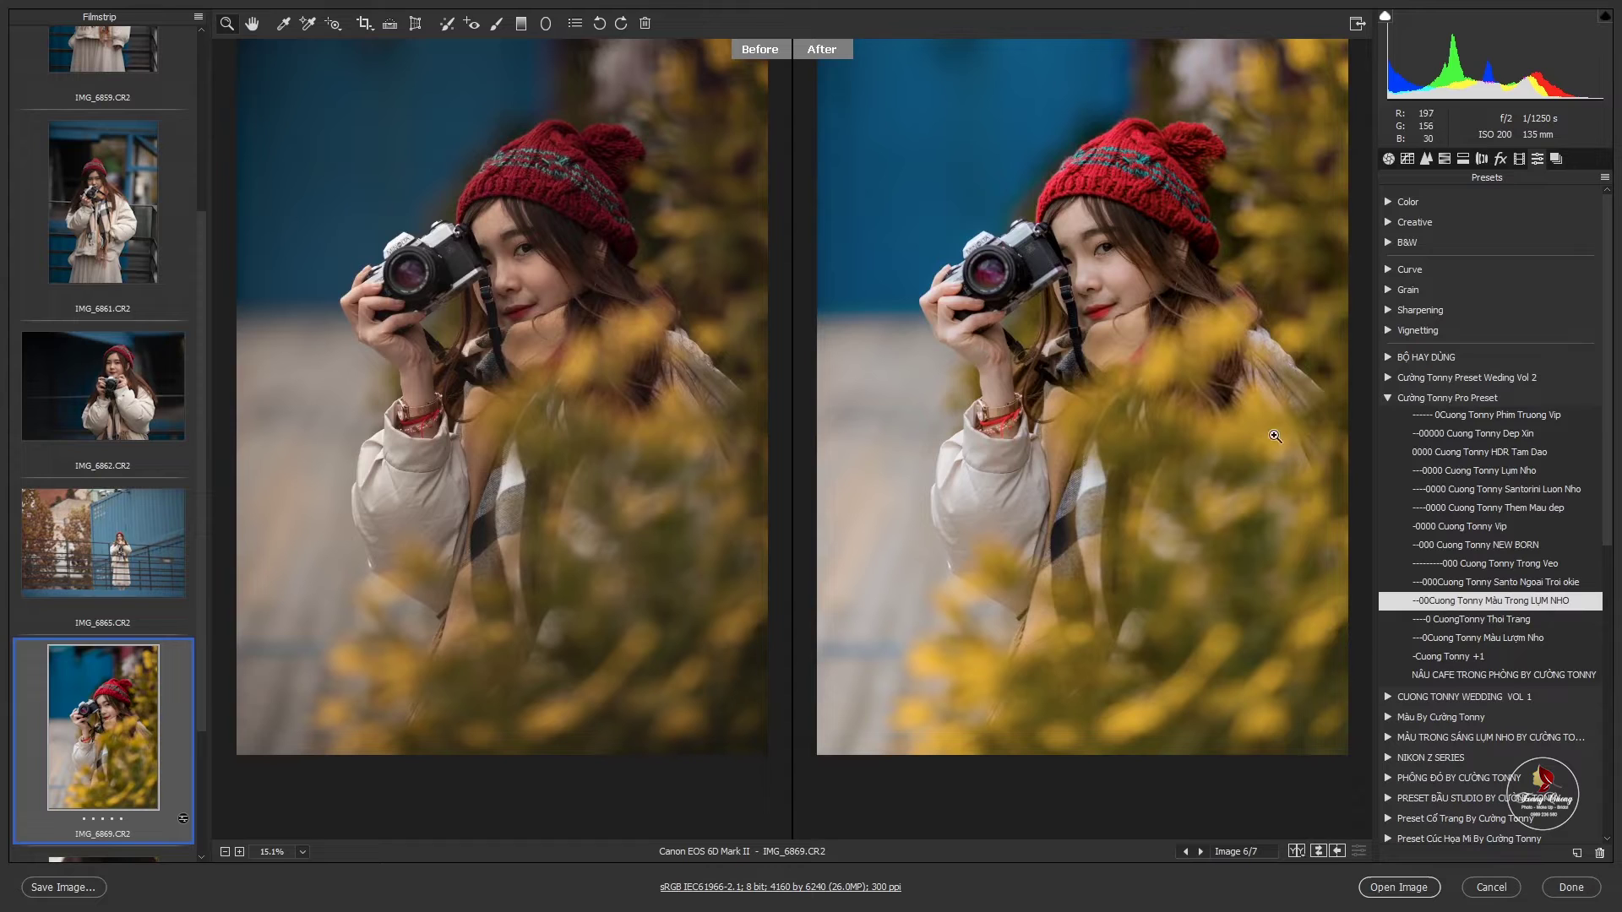
click(1466, 622)
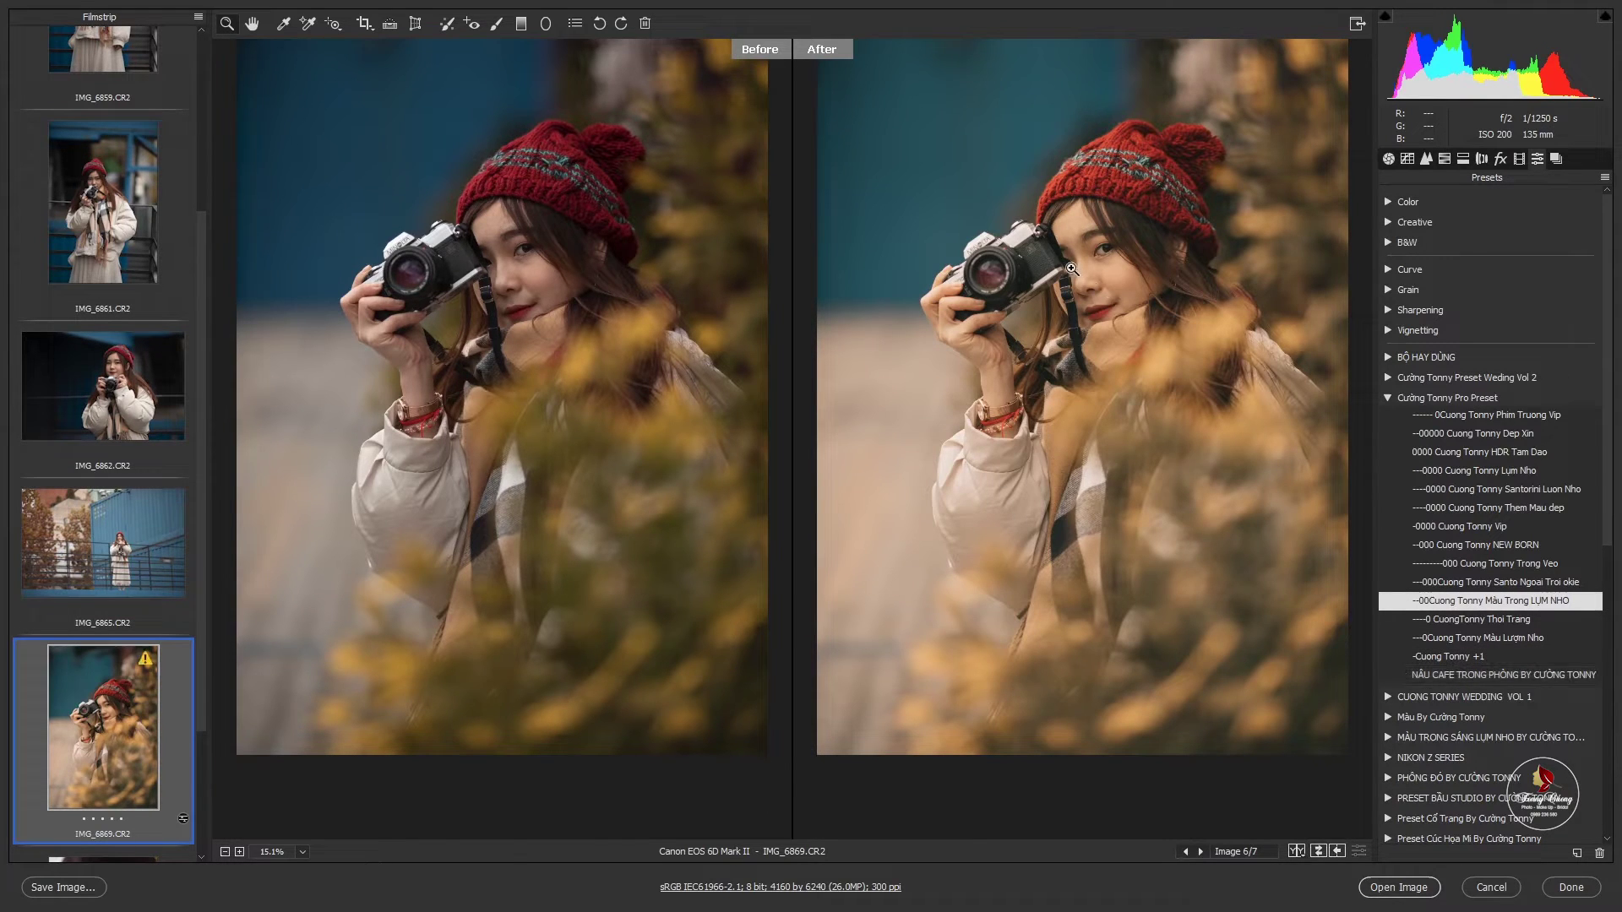
click(1103, 250)
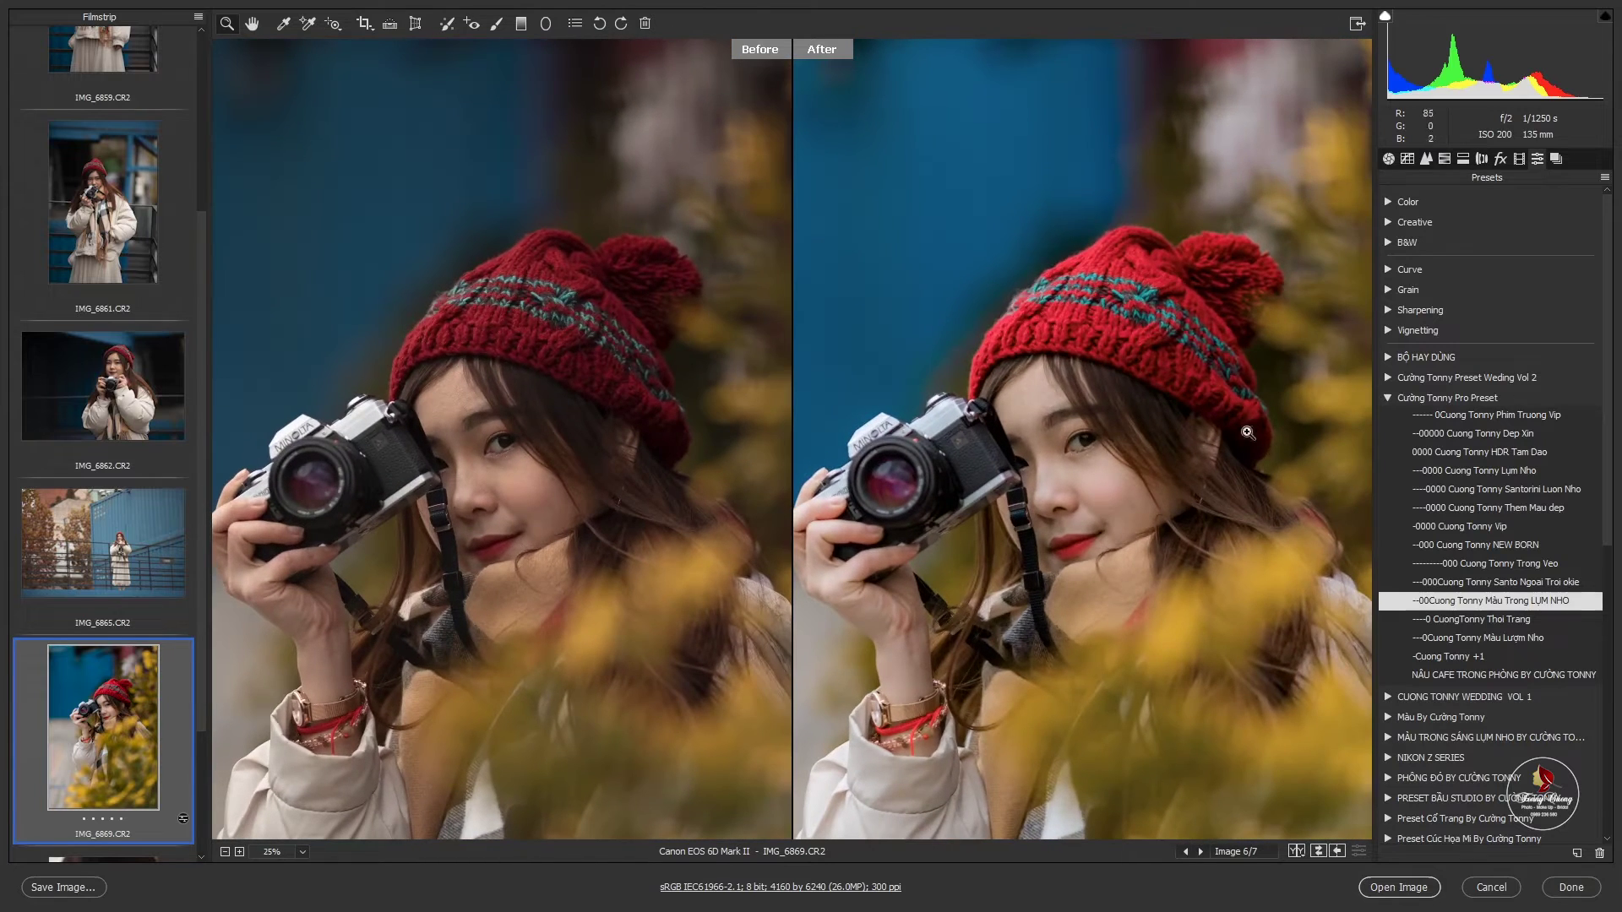
click(1473, 470)
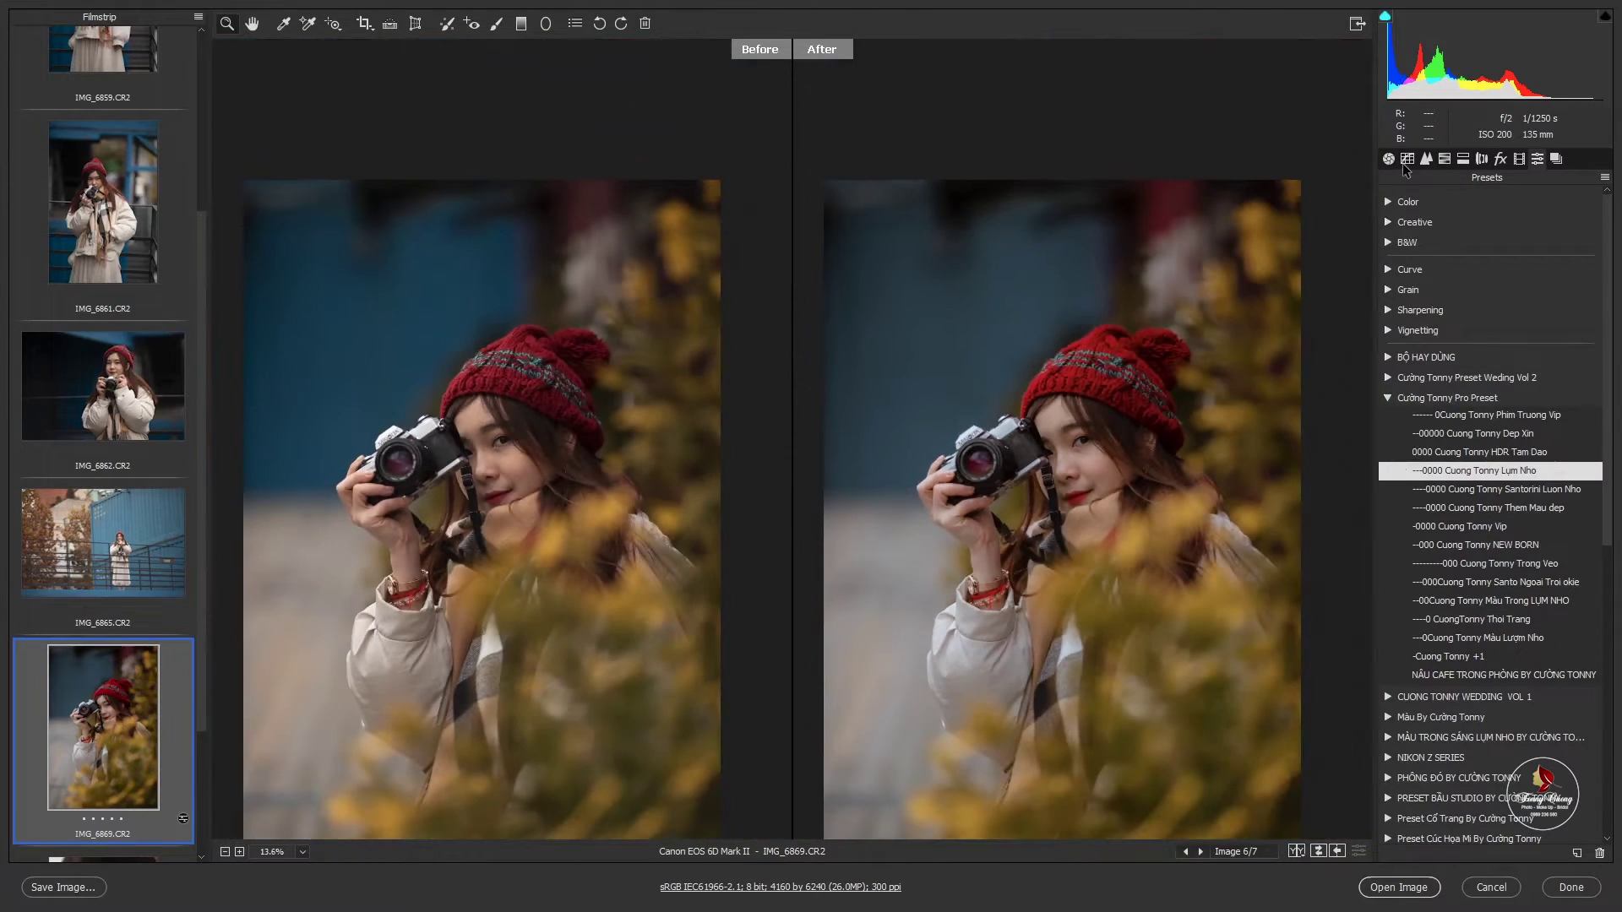
click(1388, 160)
drag(1500, 382, 1522, 380)
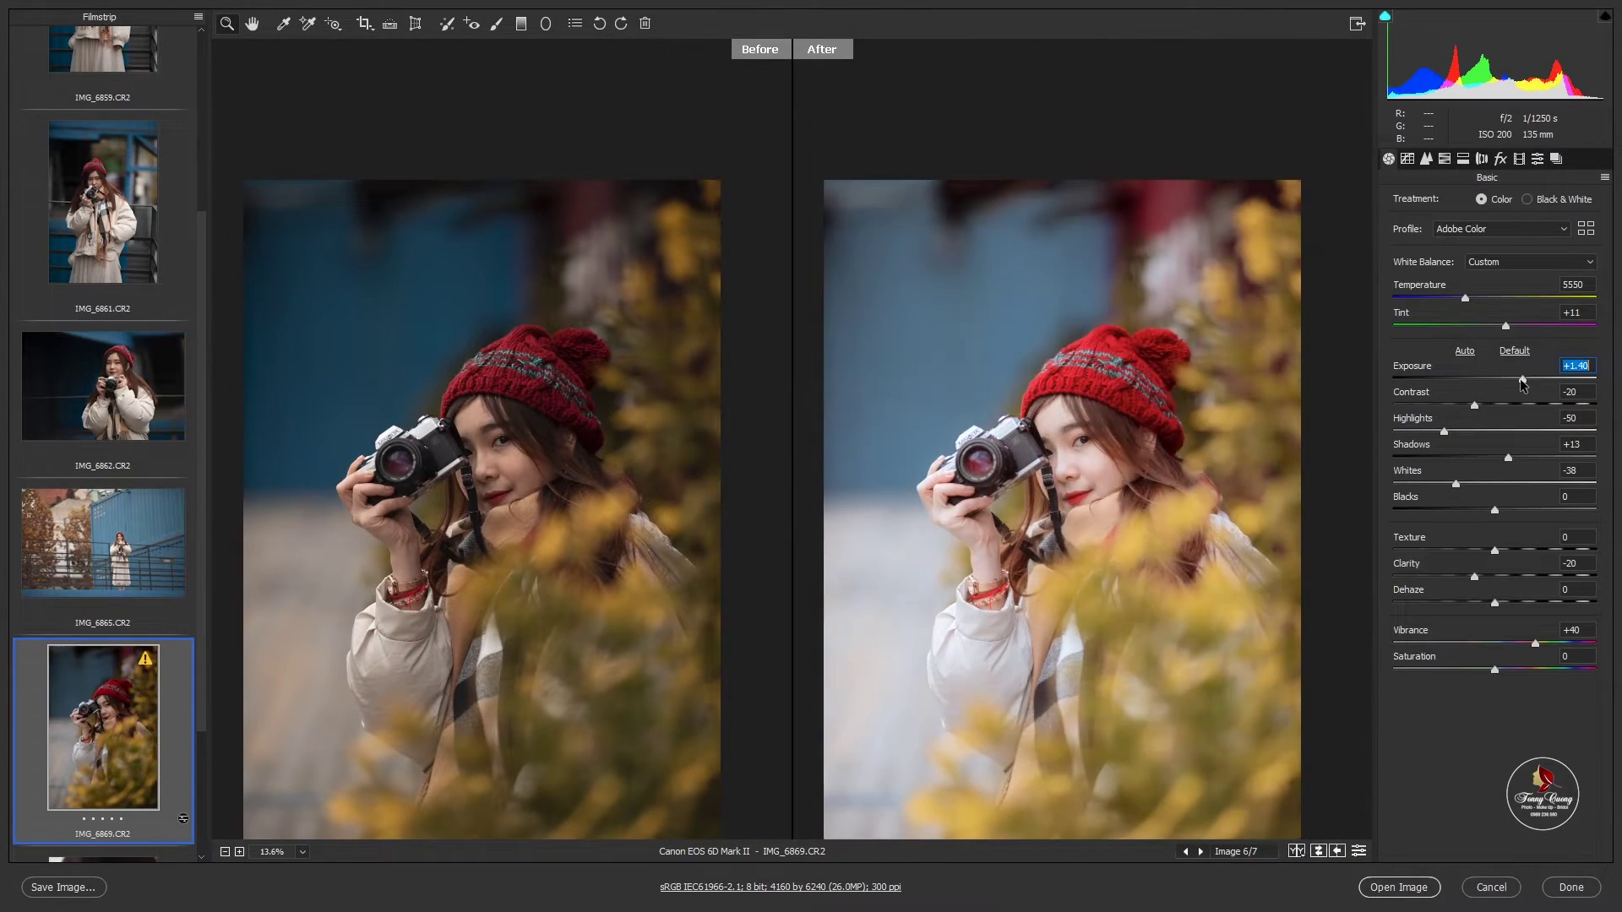
Check the face across before/after comparison layouts, then switch to IMG_6865.
alt+click(1062, 512)
key(q)
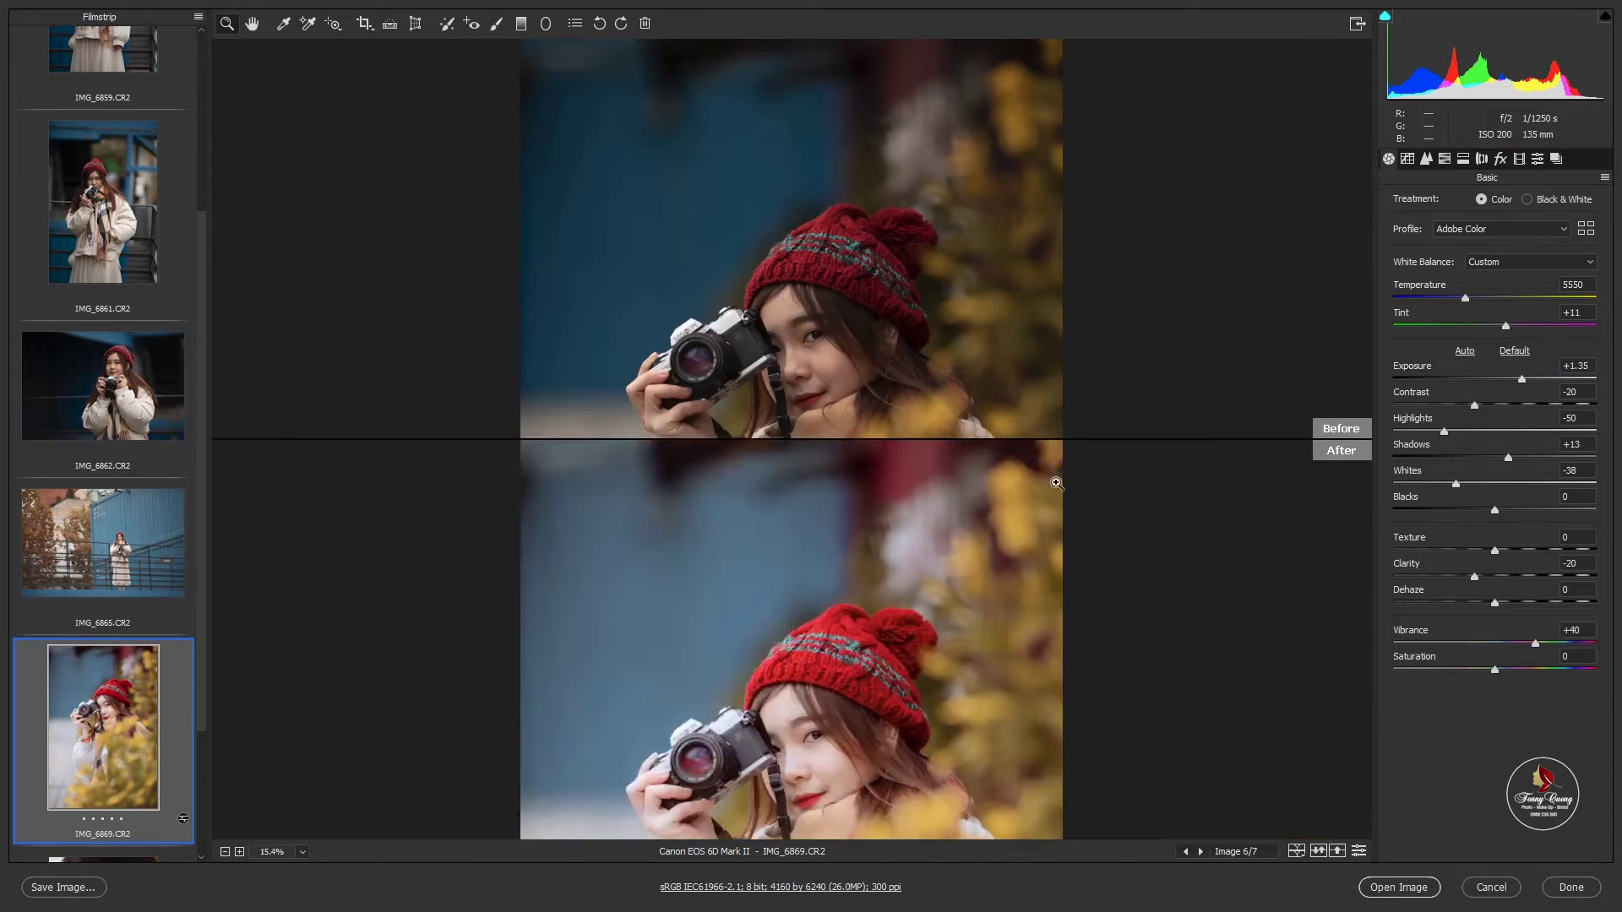
key(q)
key(q)
key(q)
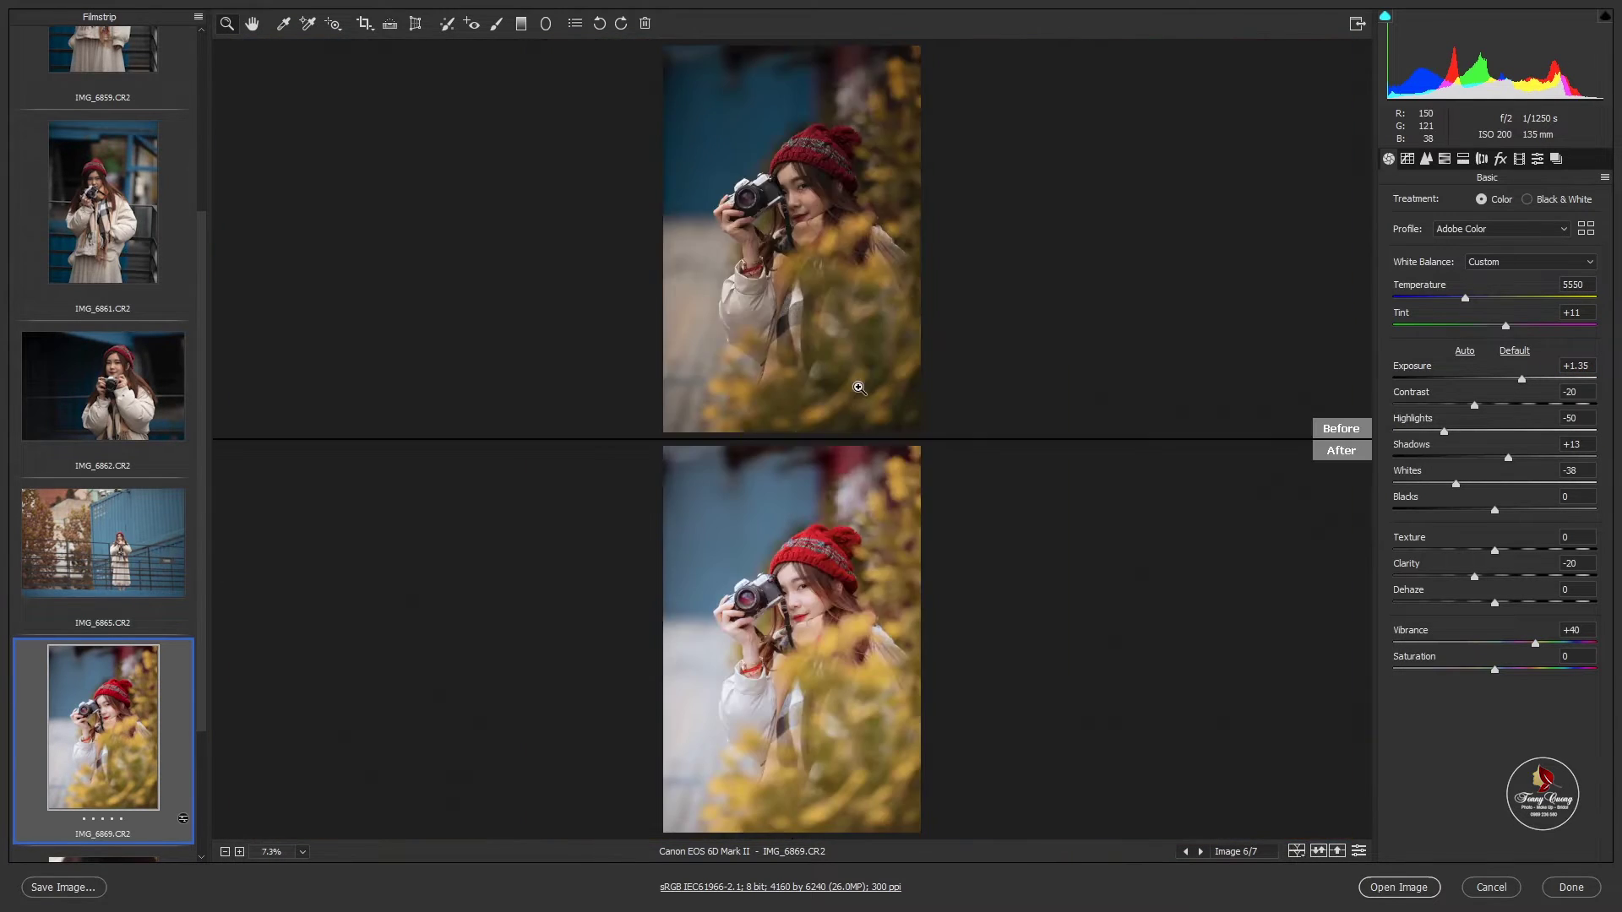
key(q)
key(q)
click(813, 349)
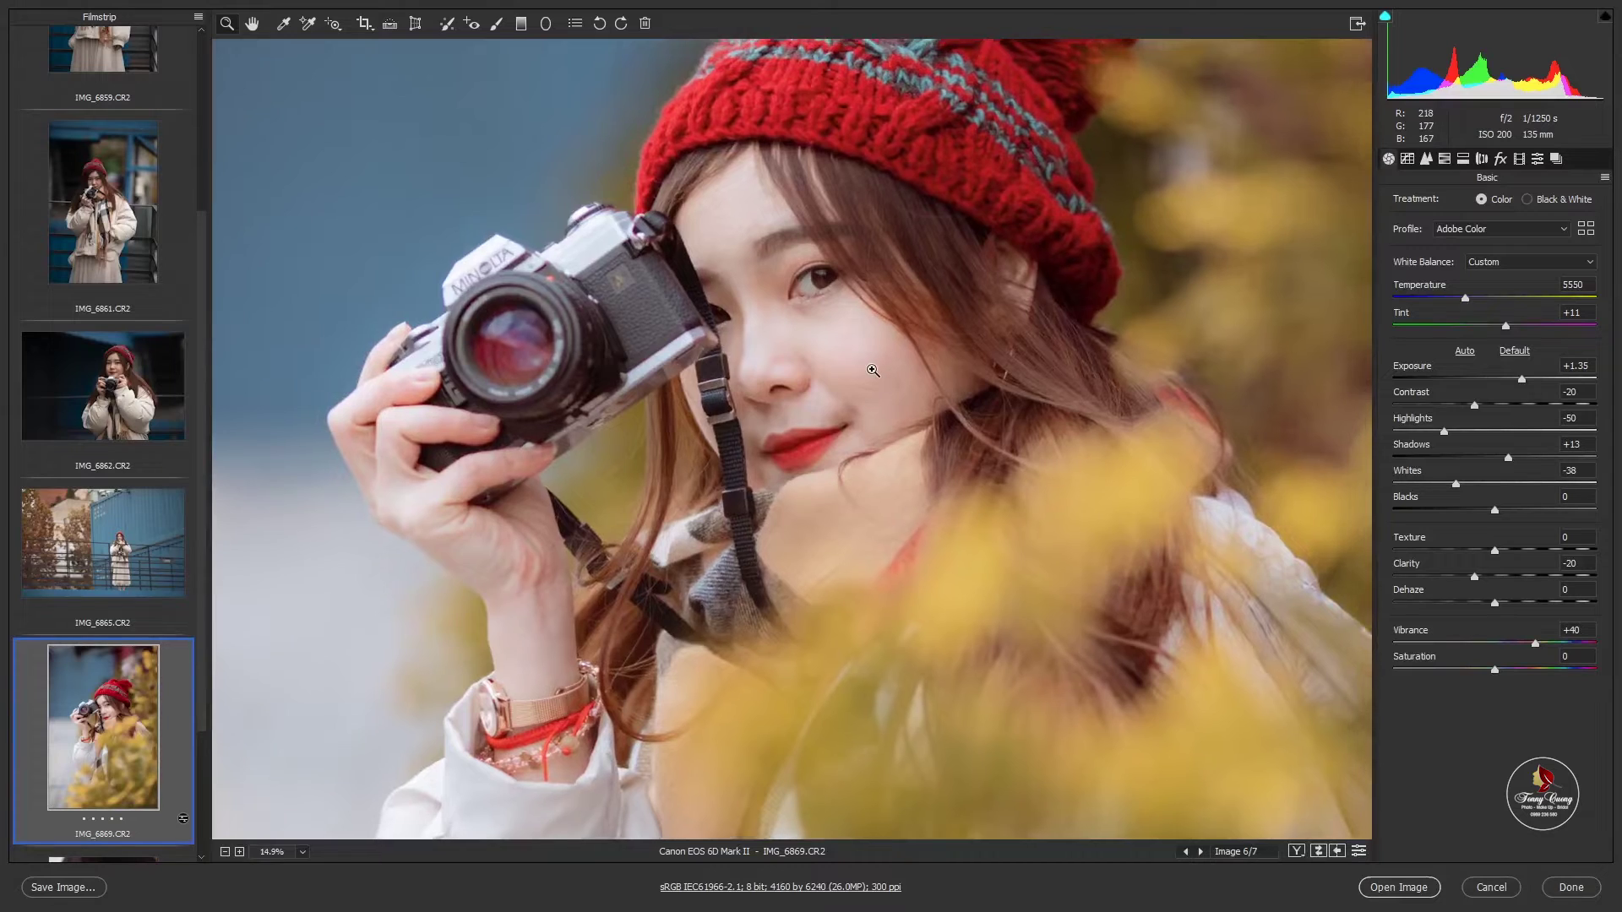
alt+click(879, 370)
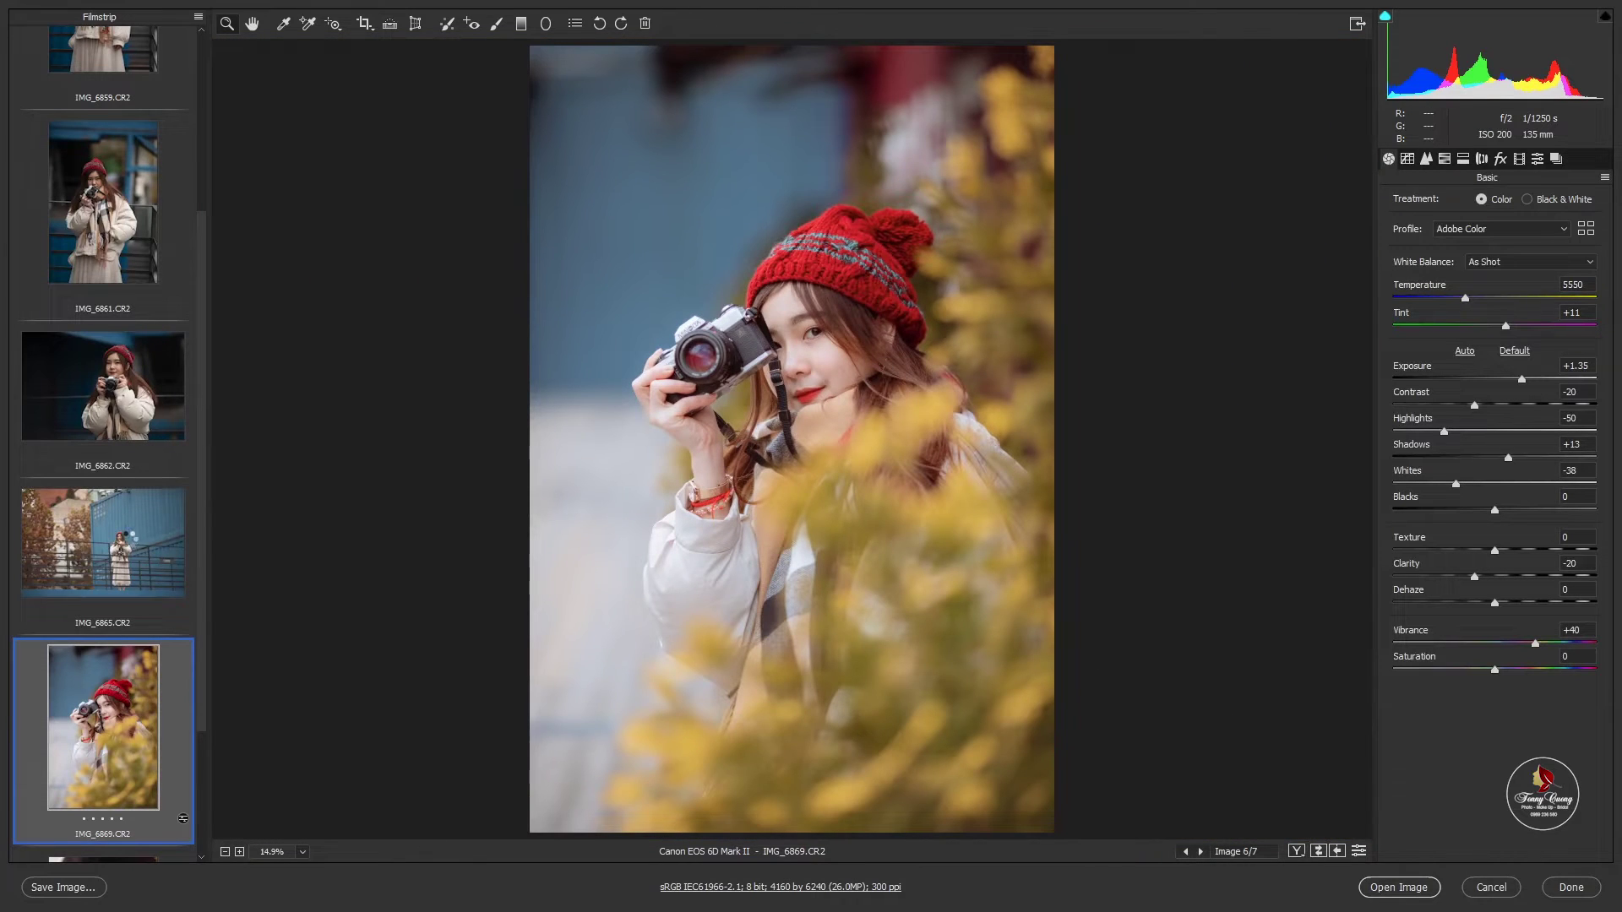
click(128, 543)
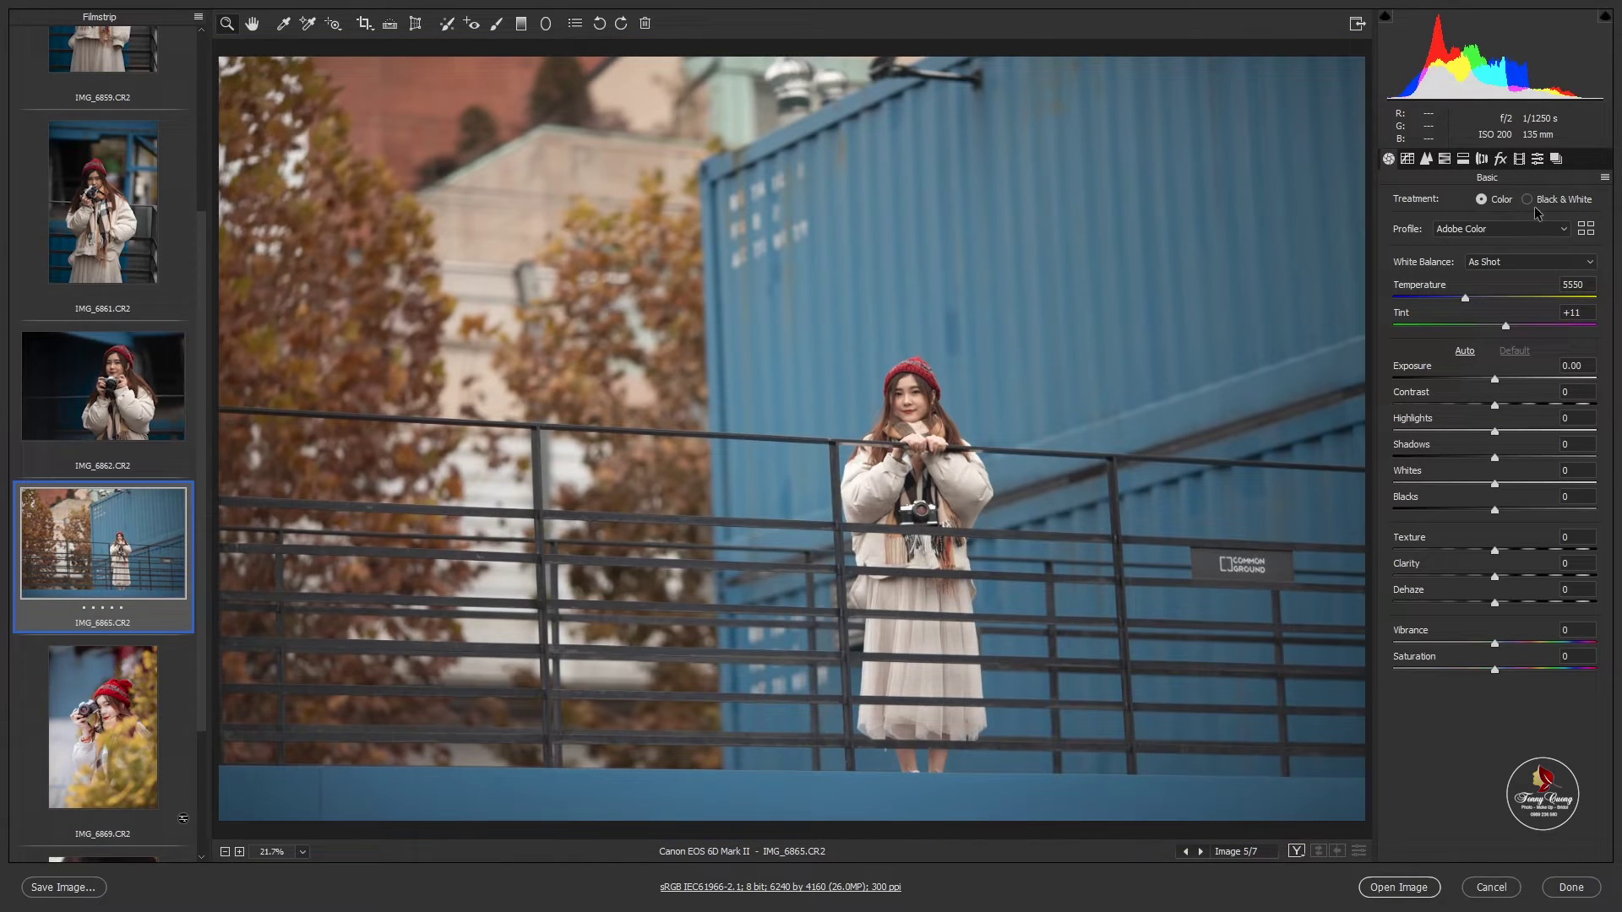
Try Them Mau dep, then apply the Santorini Luon Nho preset to IMG_6865.
click(1537, 159)
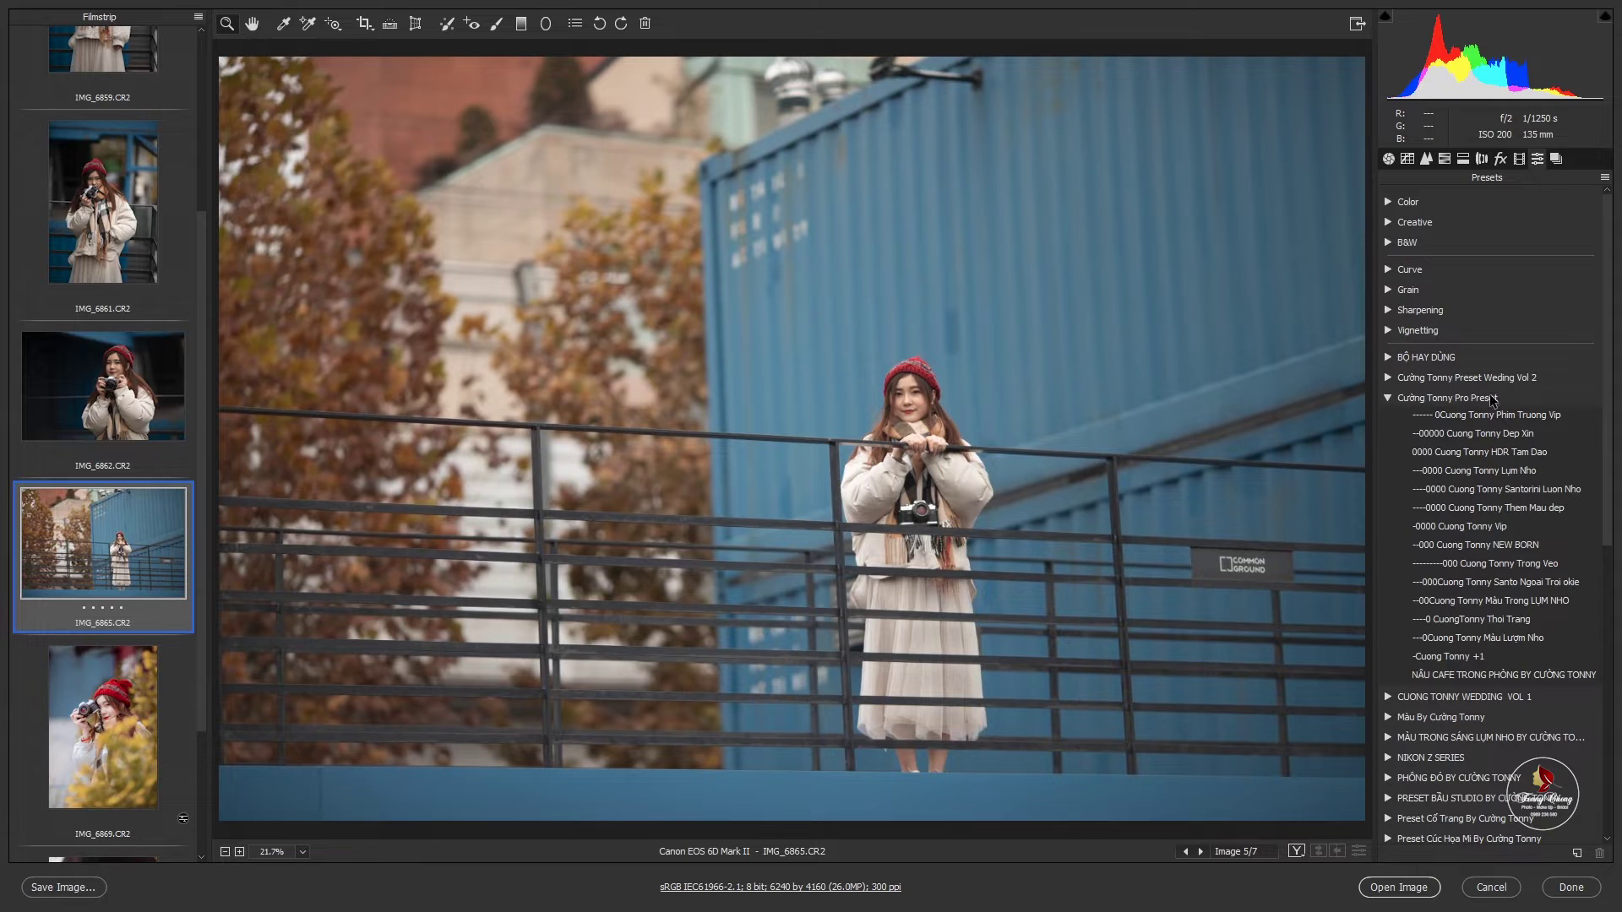
click(1512, 512)
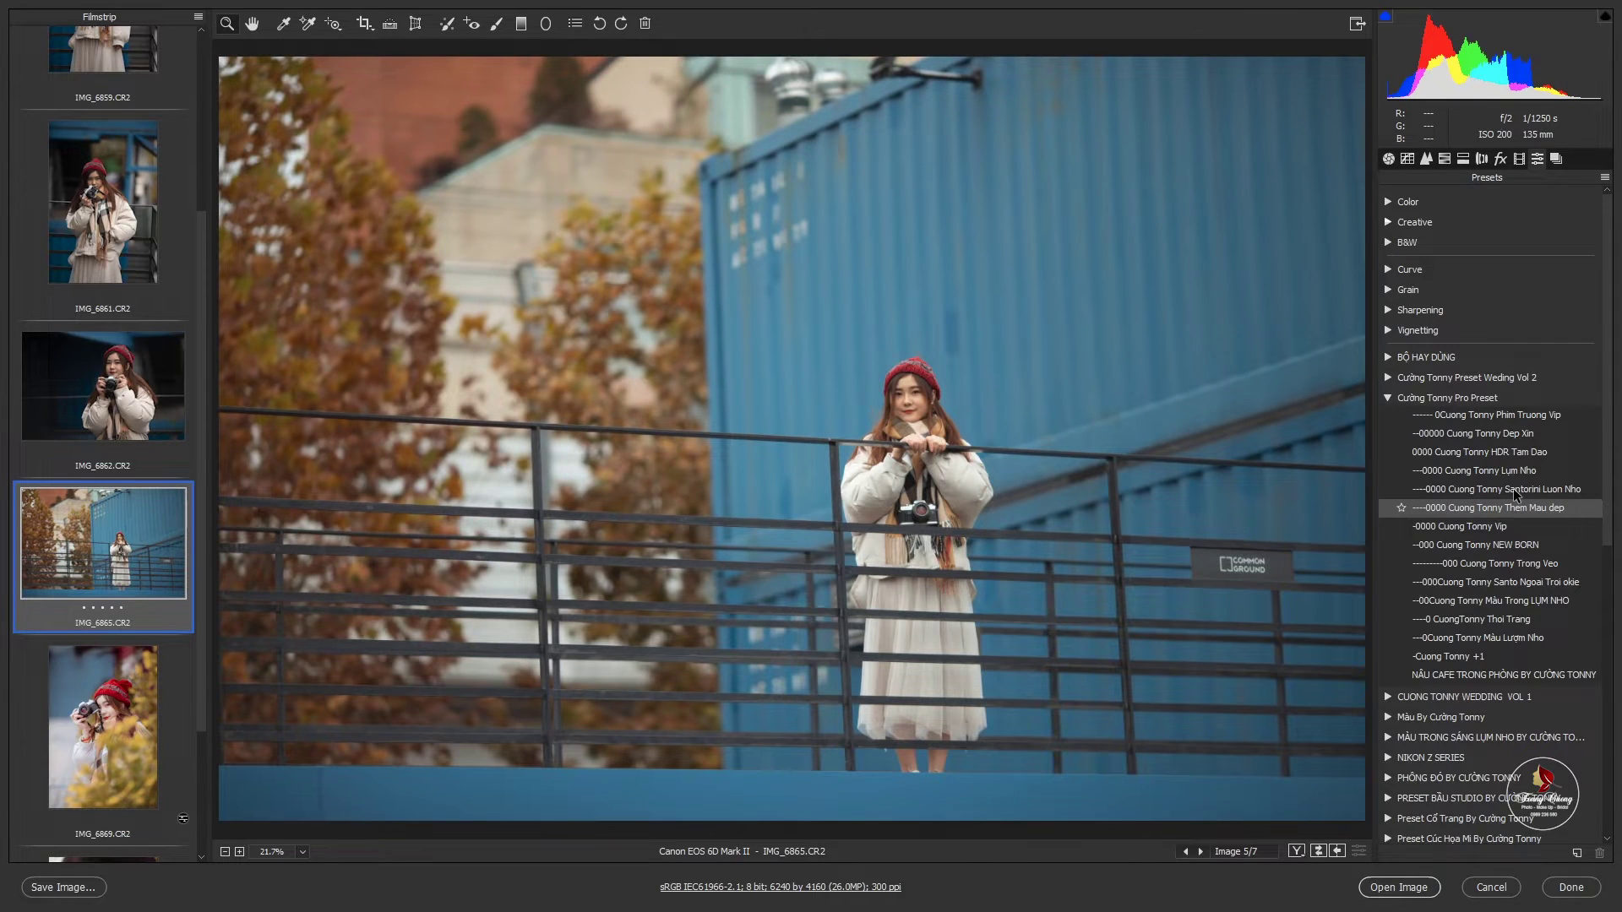
click(1513, 490)
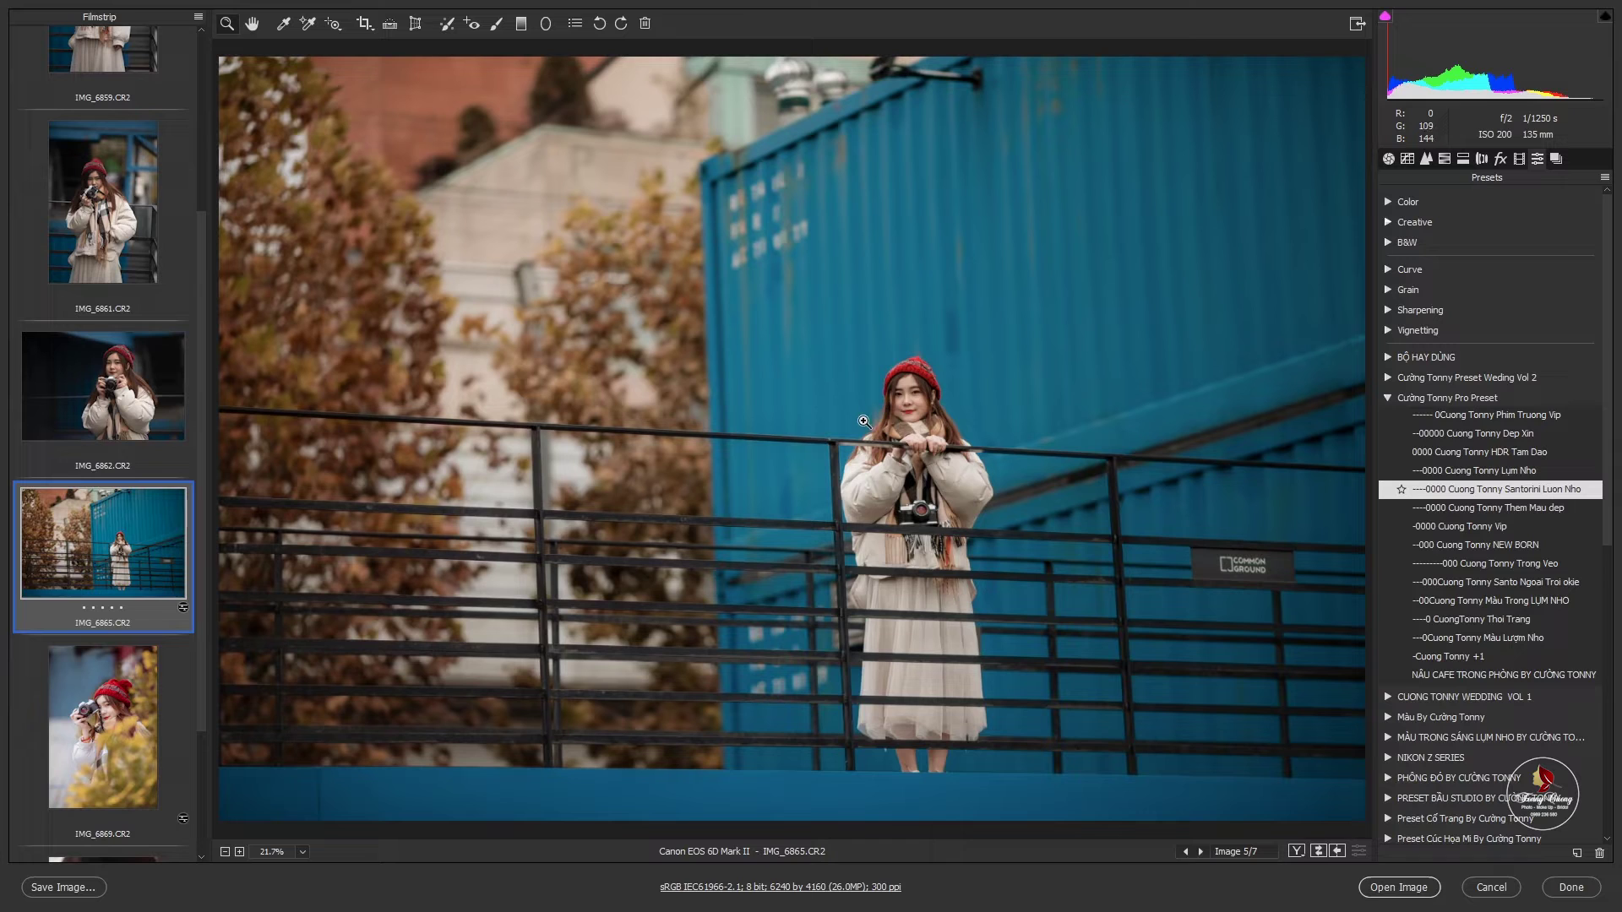
scroll(179, 401, up, 3)
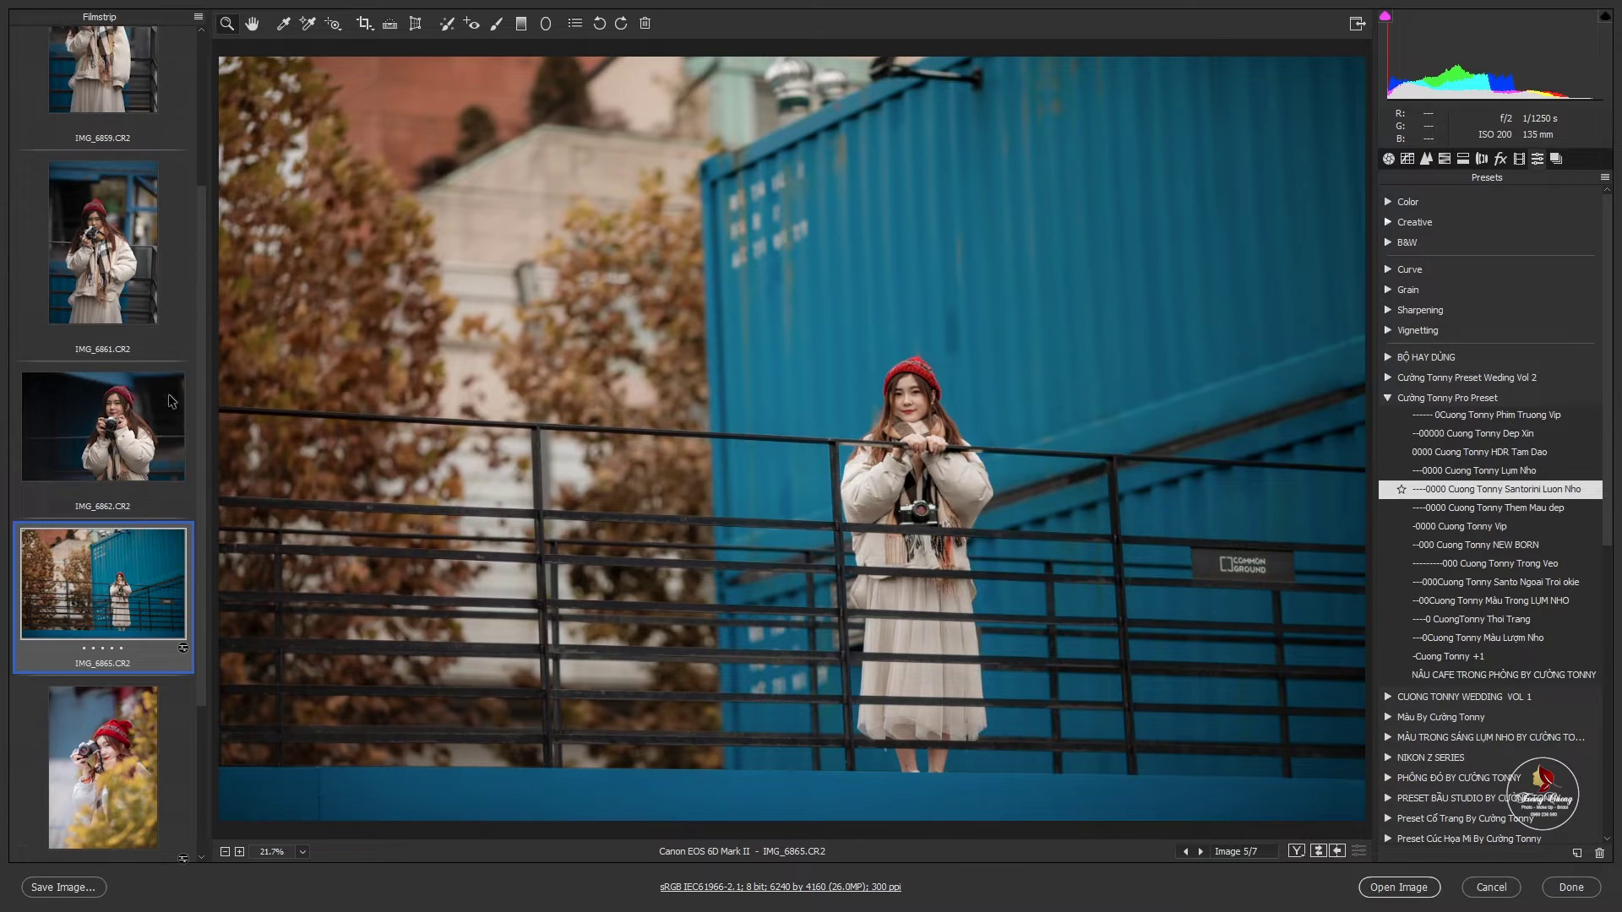
scroll(161, 372, up, 3)
scroll(127, 362, up, 1)
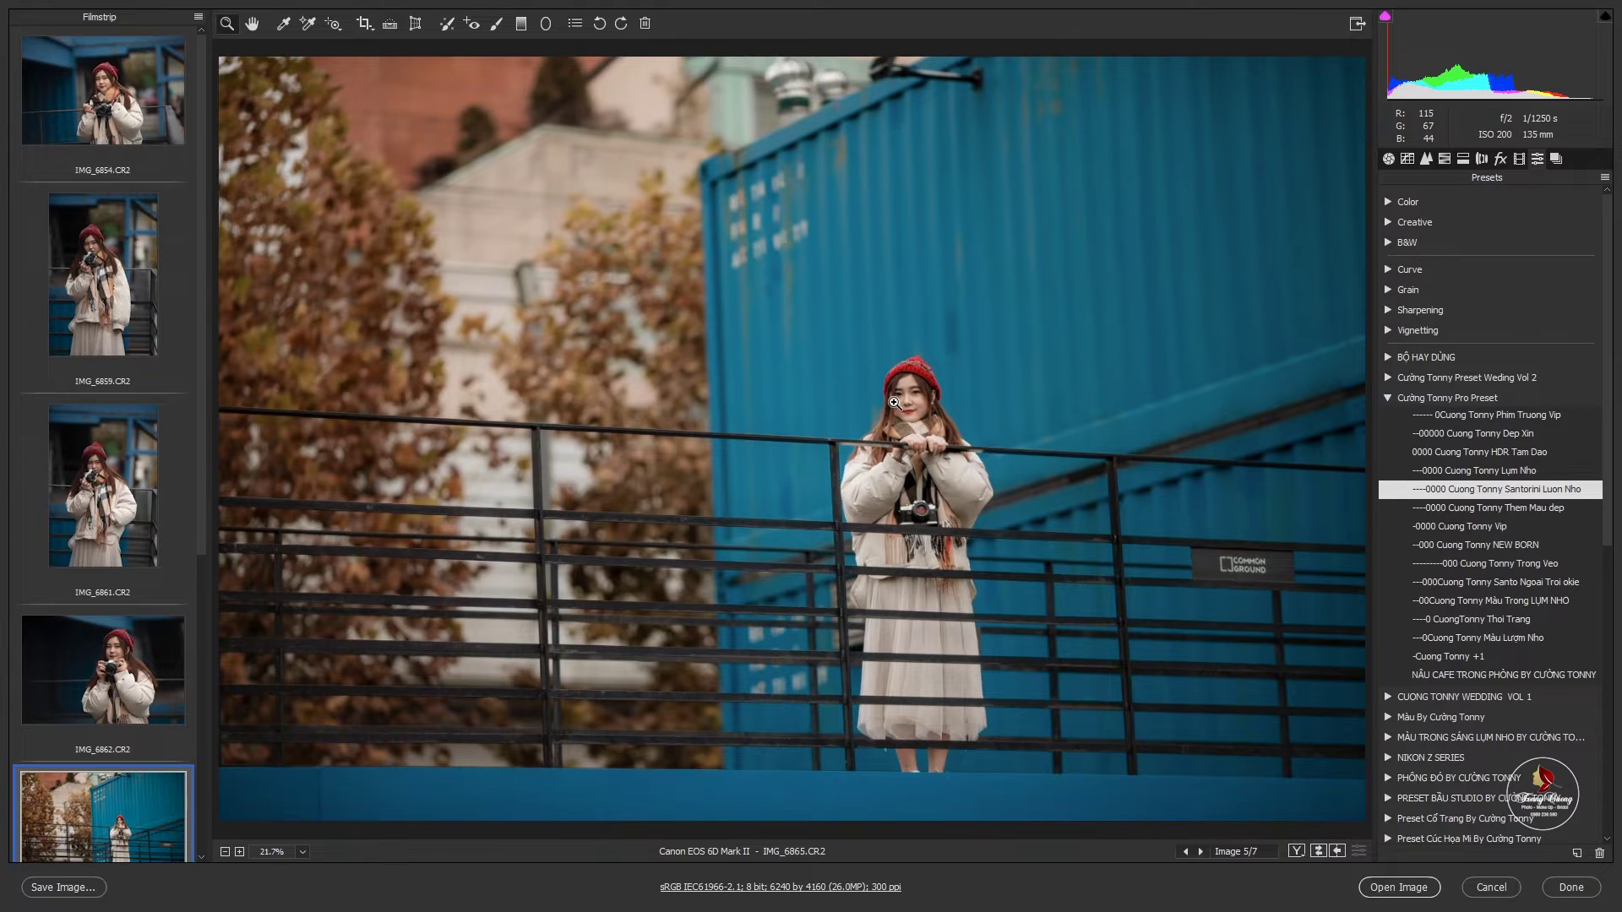
Compare IMG_6865 before and after at several zoom levels, then switch to IMG_6854.
click(891, 405)
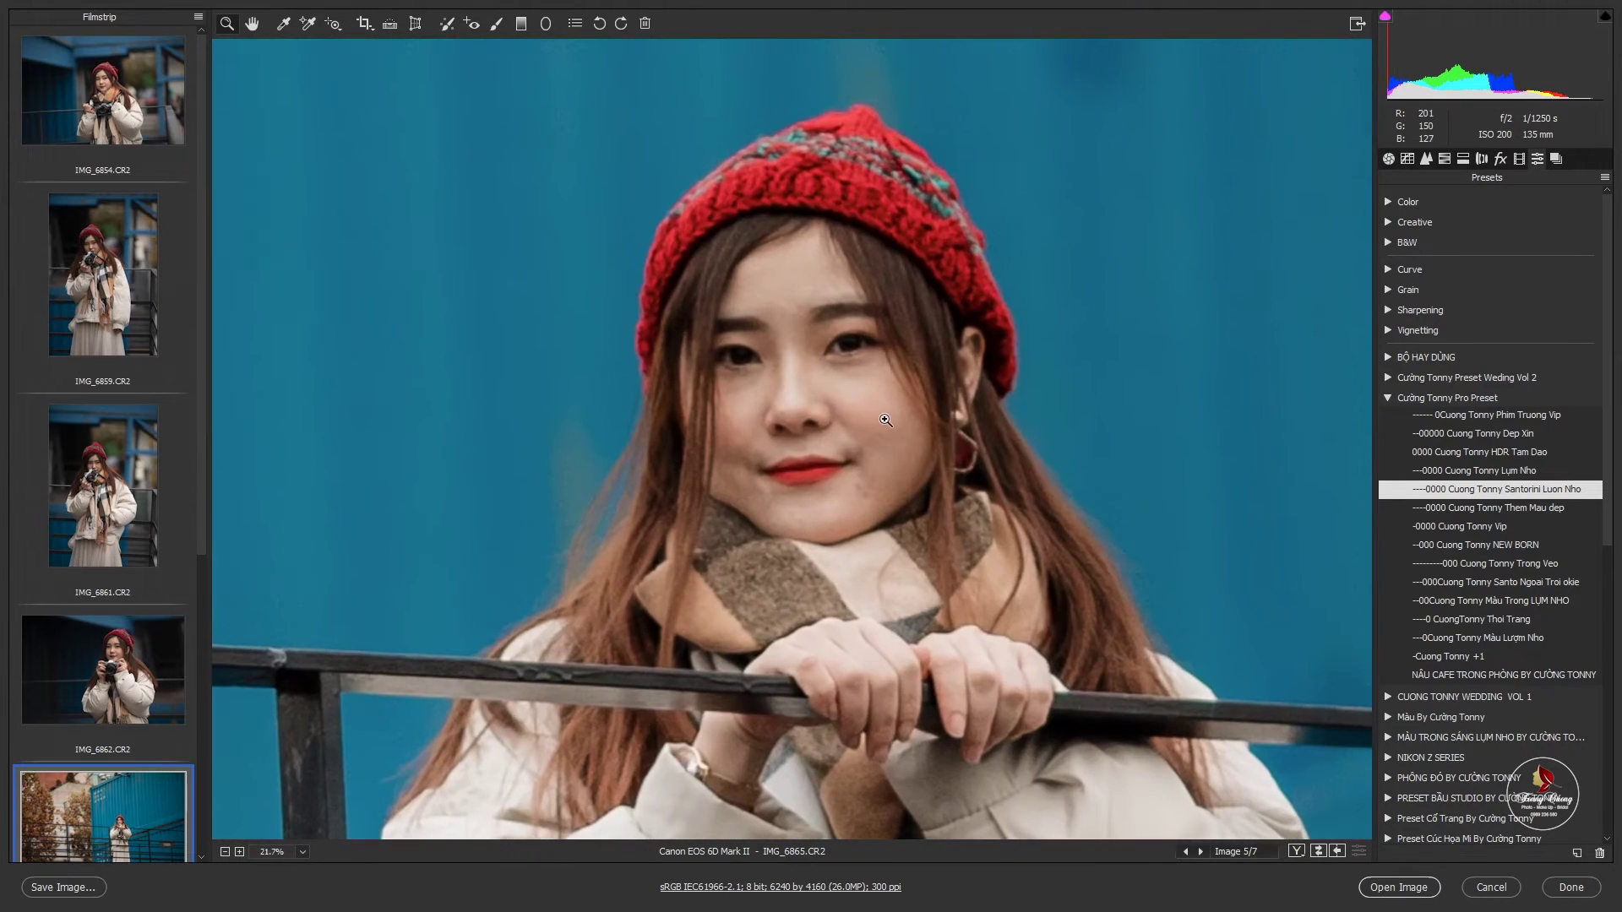
key(q)
click(1130, 411)
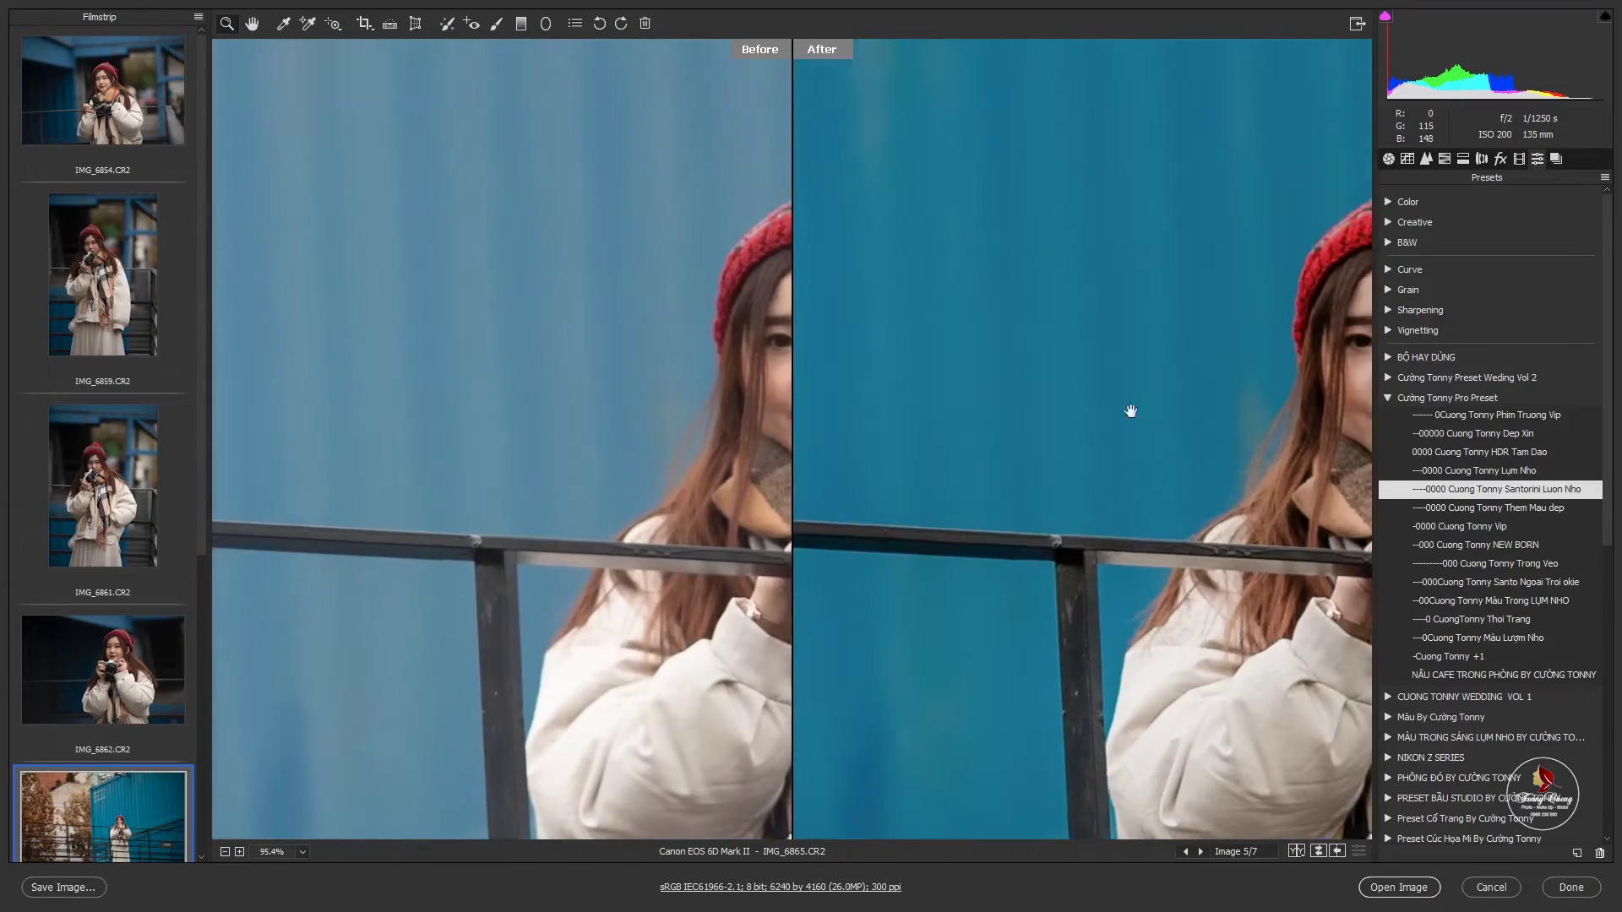
alt+click(1130, 411)
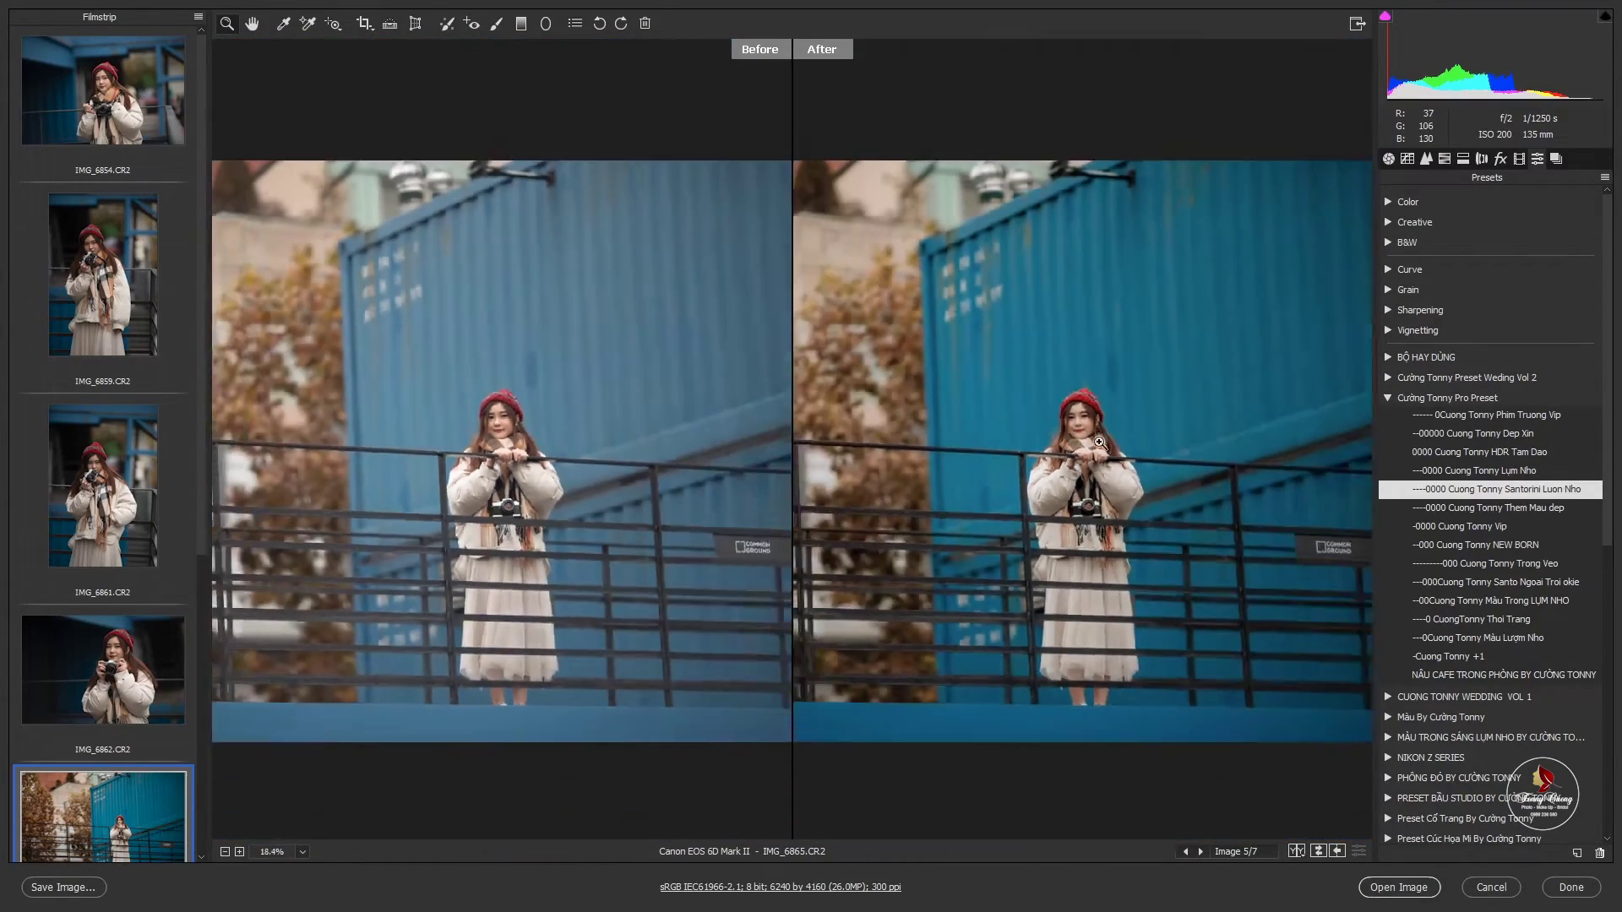
alt+click(1099, 442)
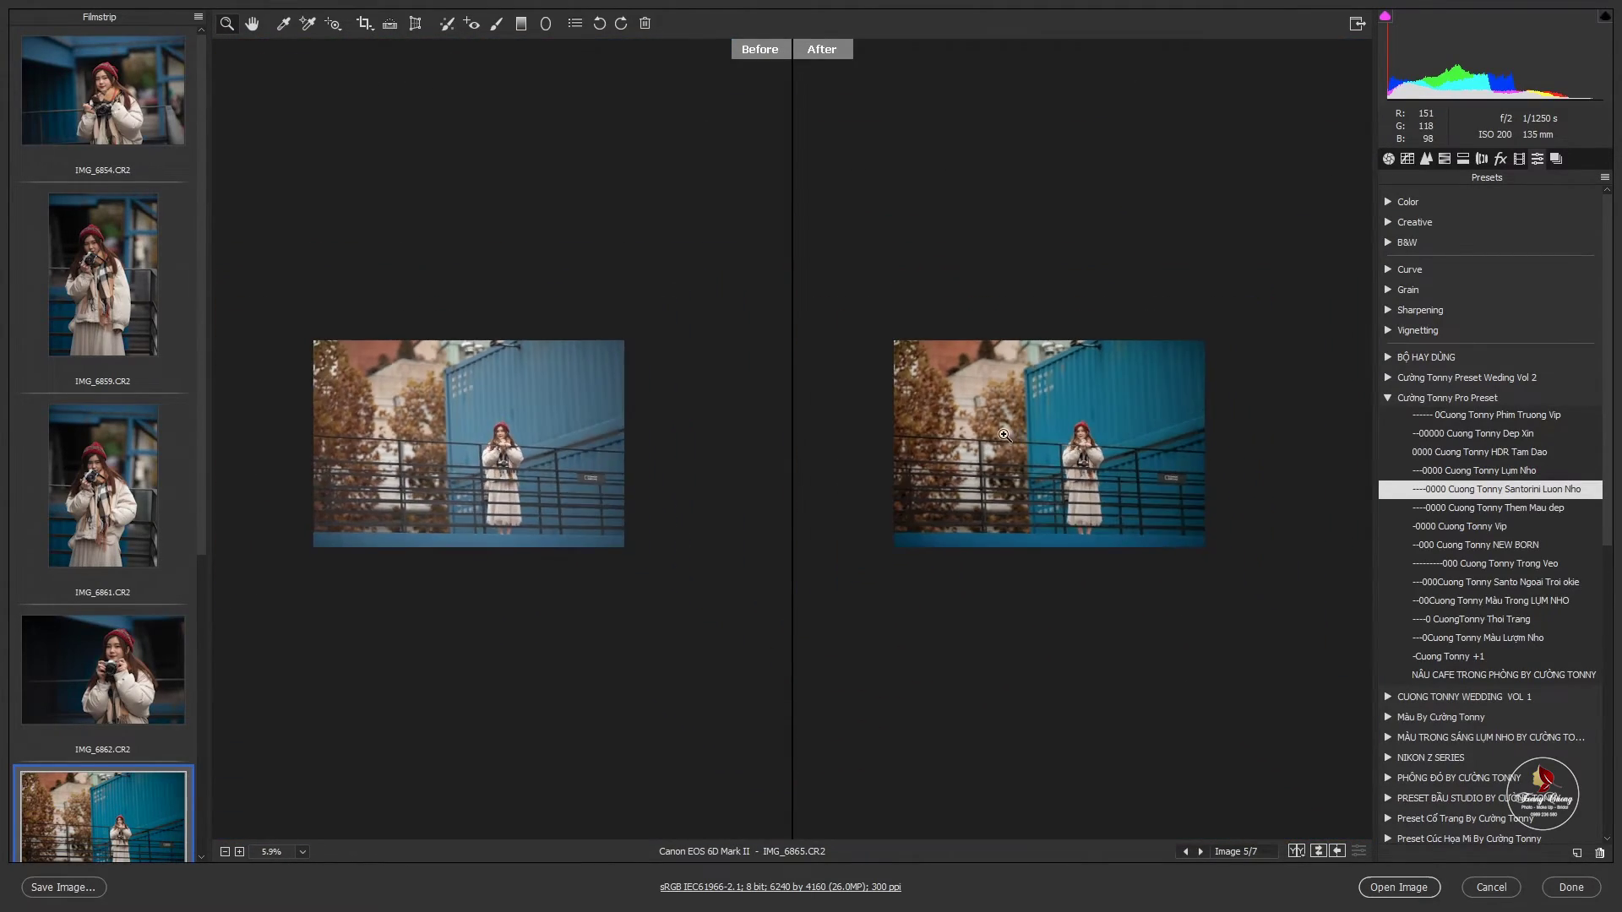
click(1106, 460)
alt+click(1132, 426)
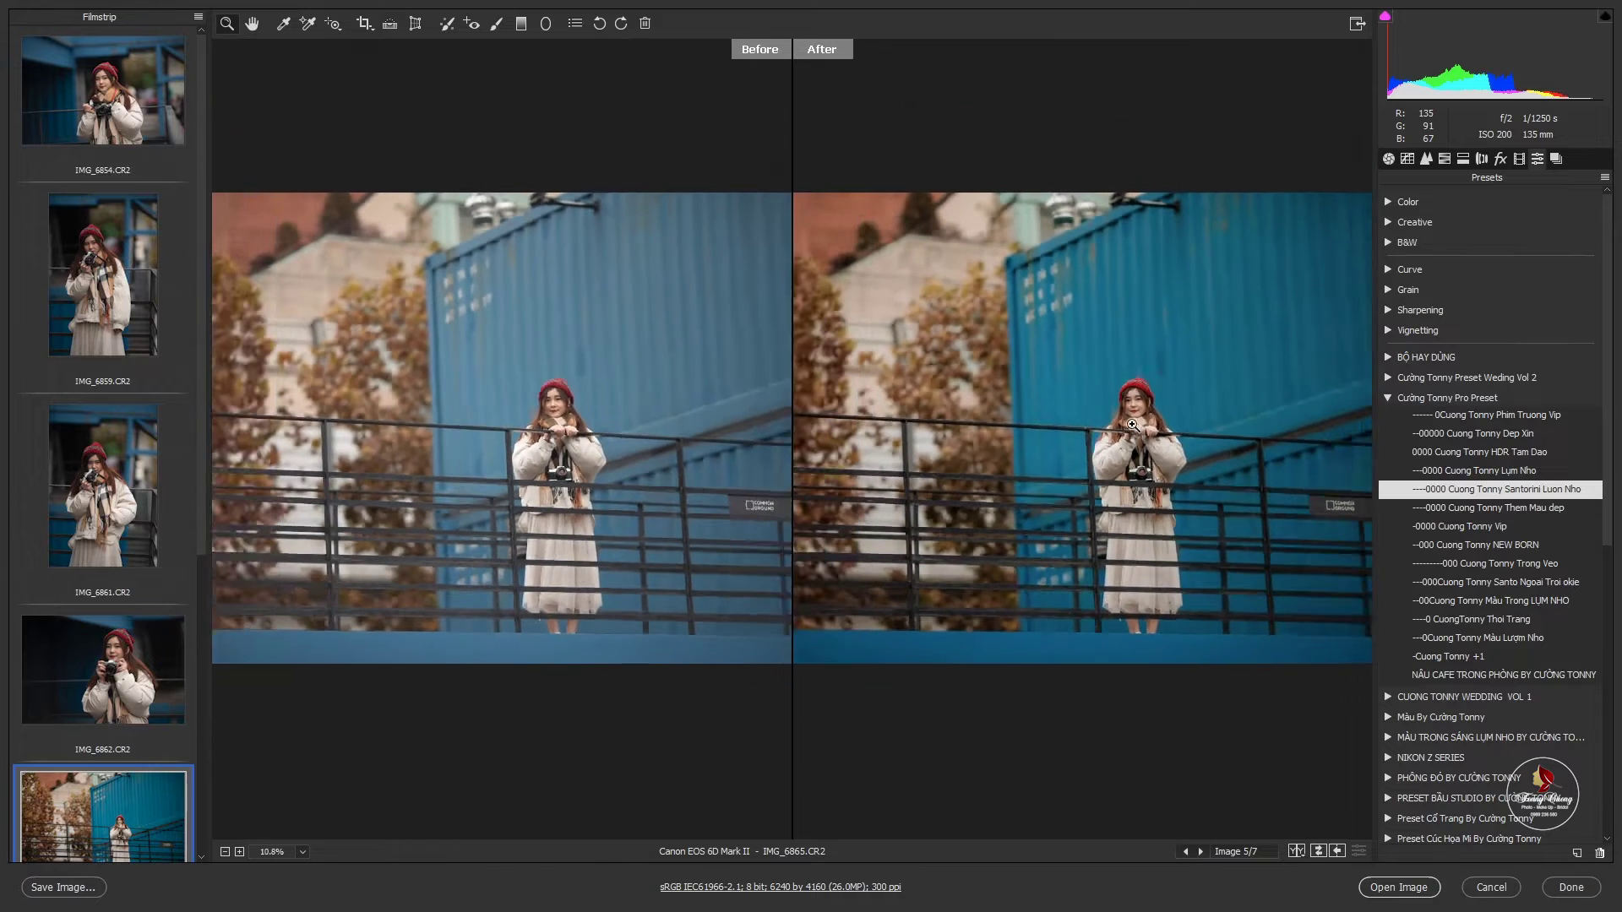
click(97, 93)
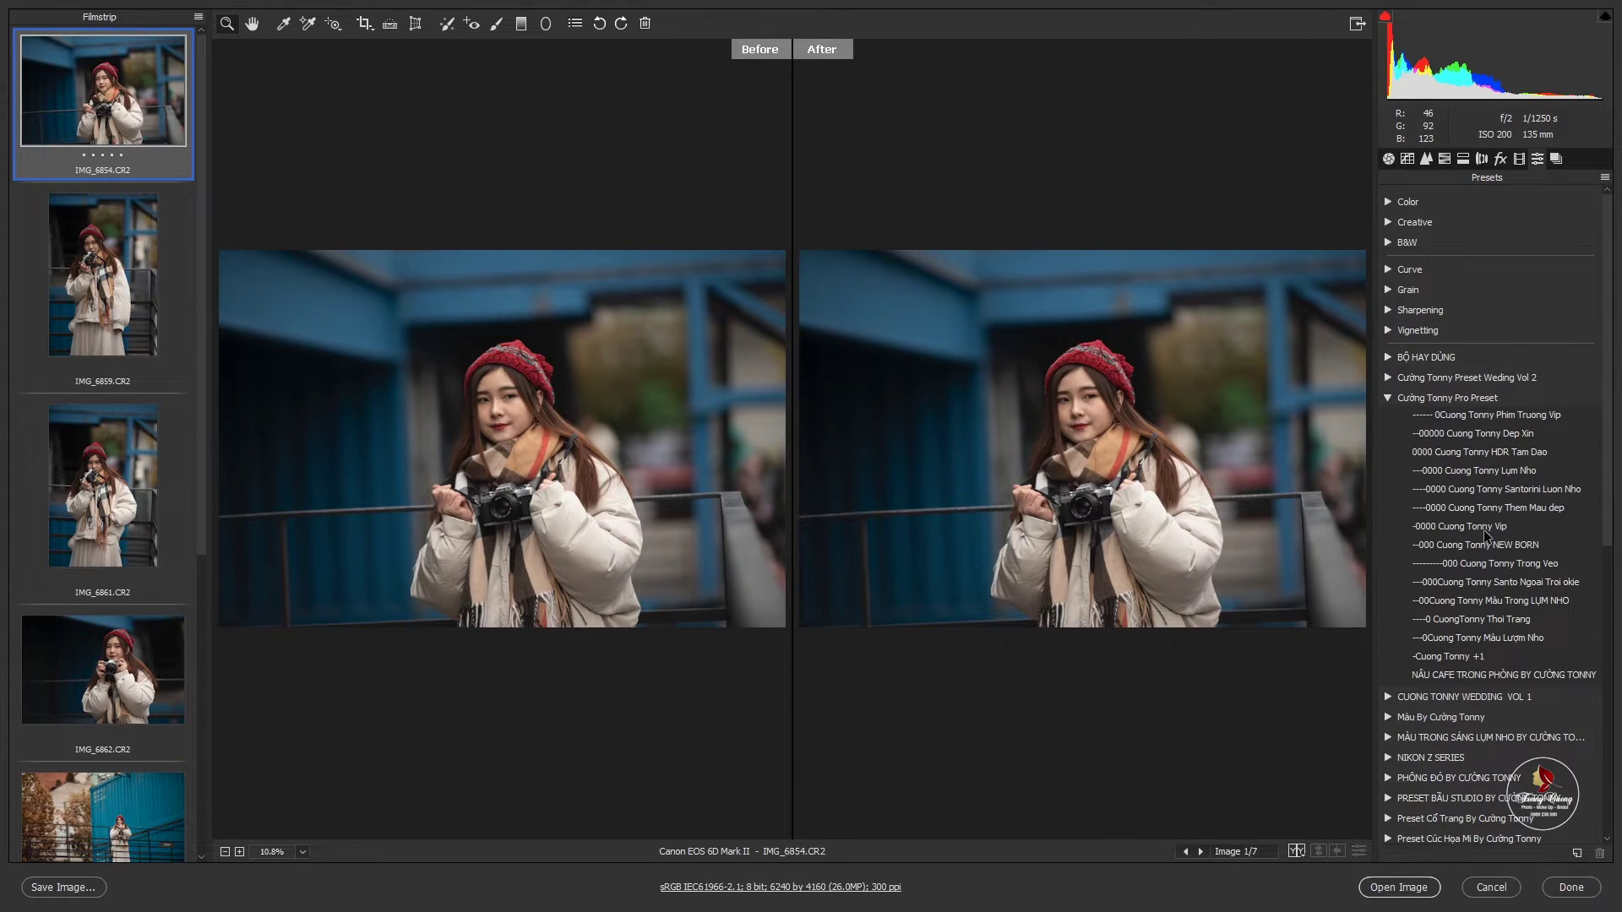
After trying Santorini Luon Nho, give IMG_6854 Lụm Nho at Exposure +0.55, shown alone.
click(1496, 488)
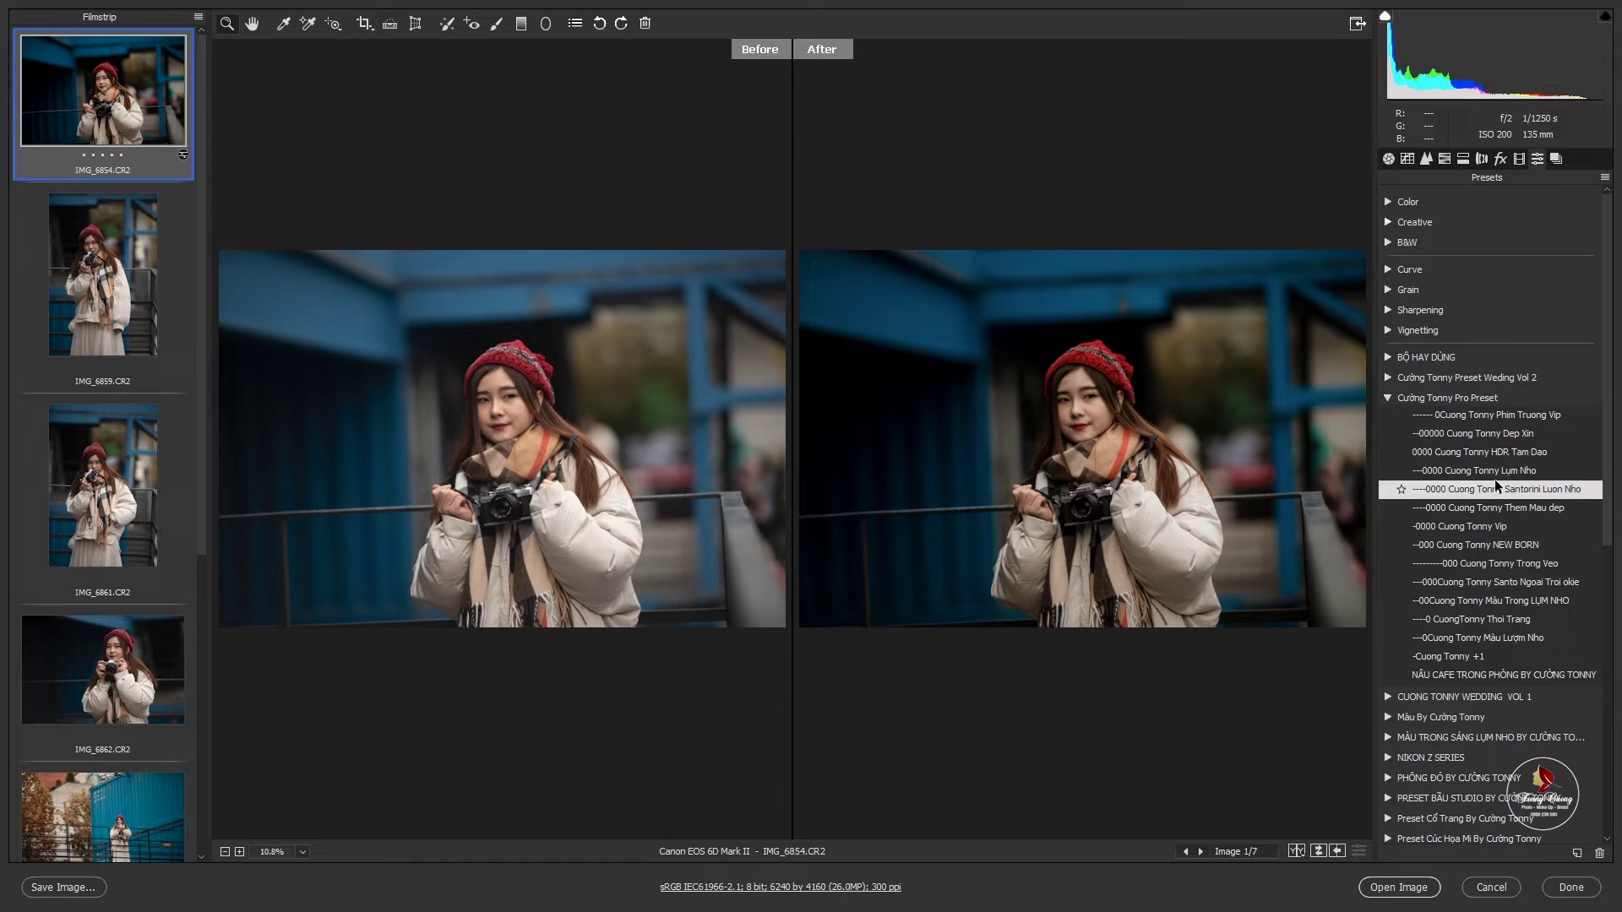
click(1474, 470)
click(1077, 414)
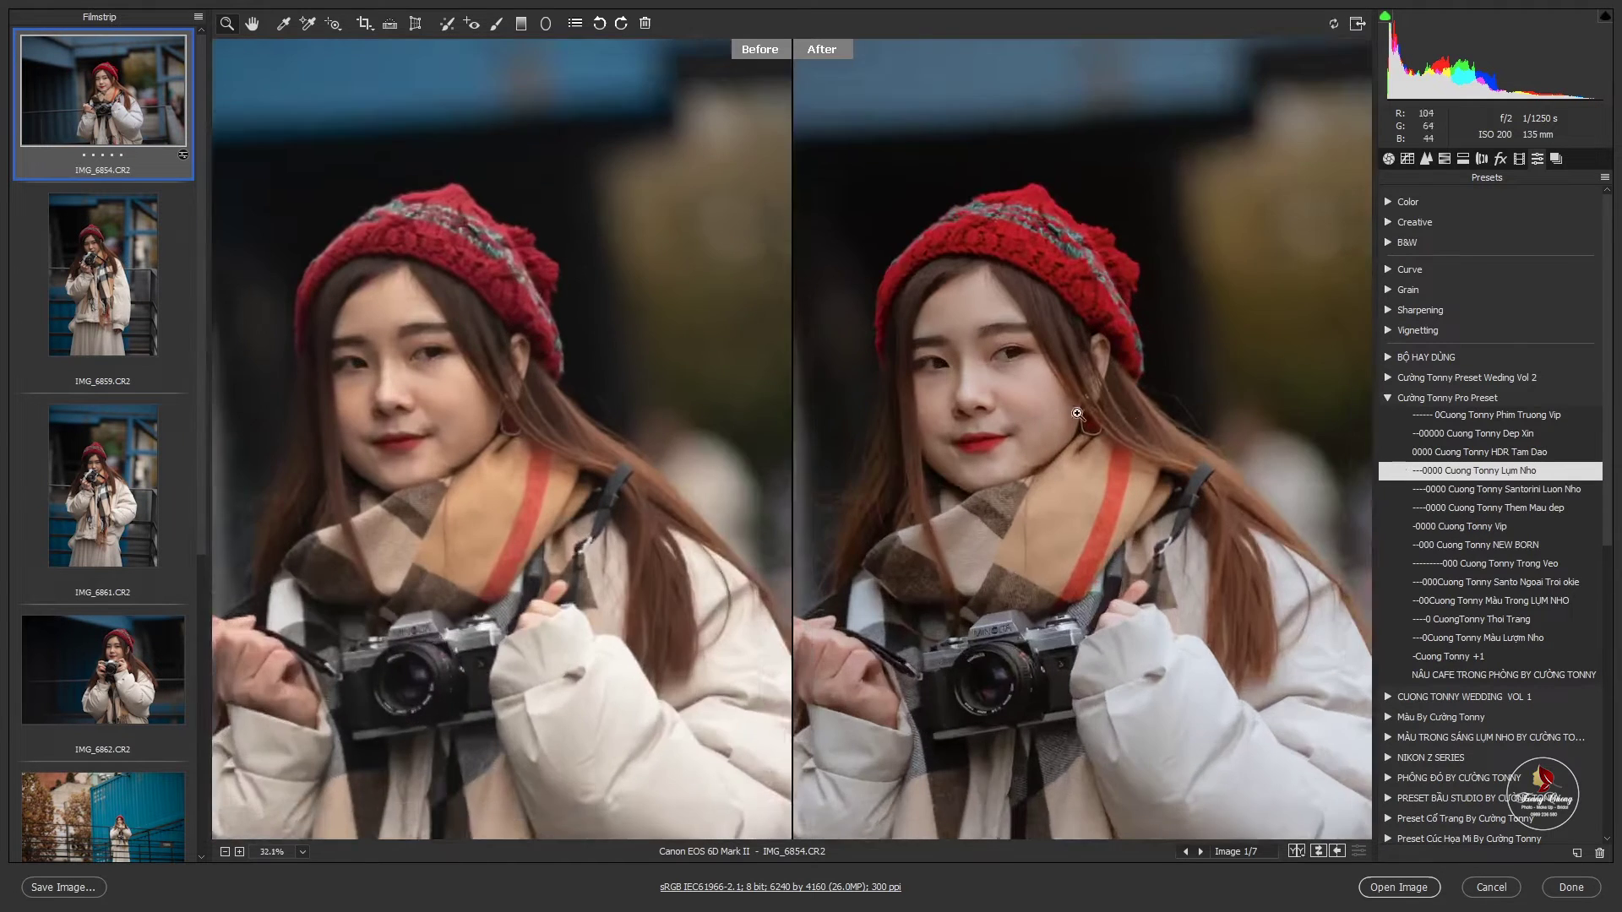
key(ctrl+0)
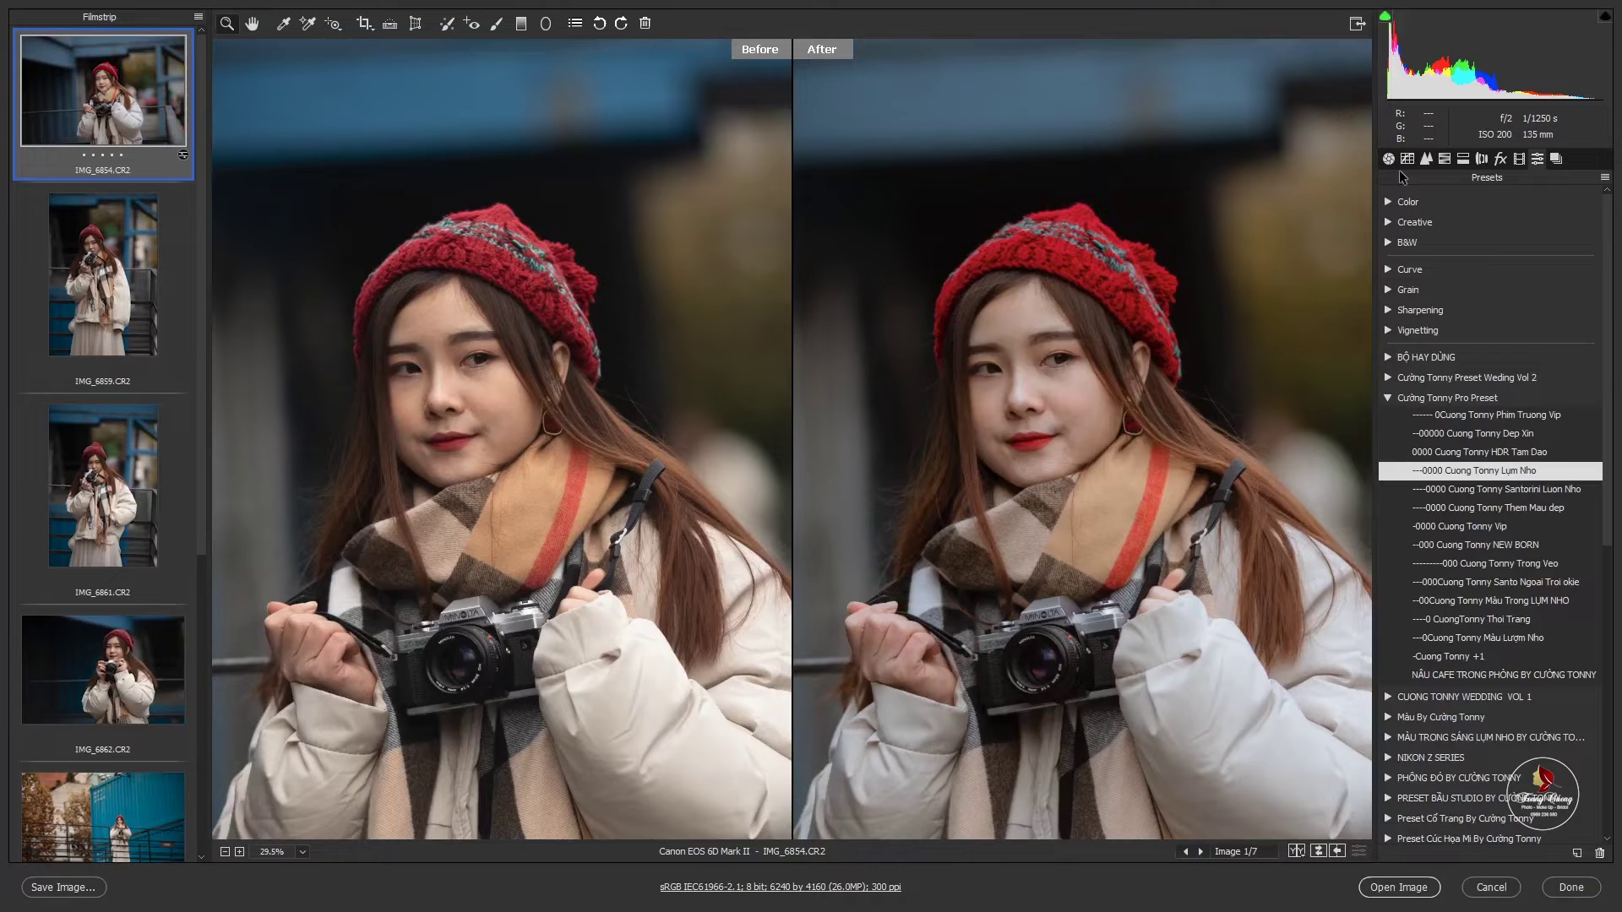
click(1389, 159)
drag(1498, 379, 1506, 381)
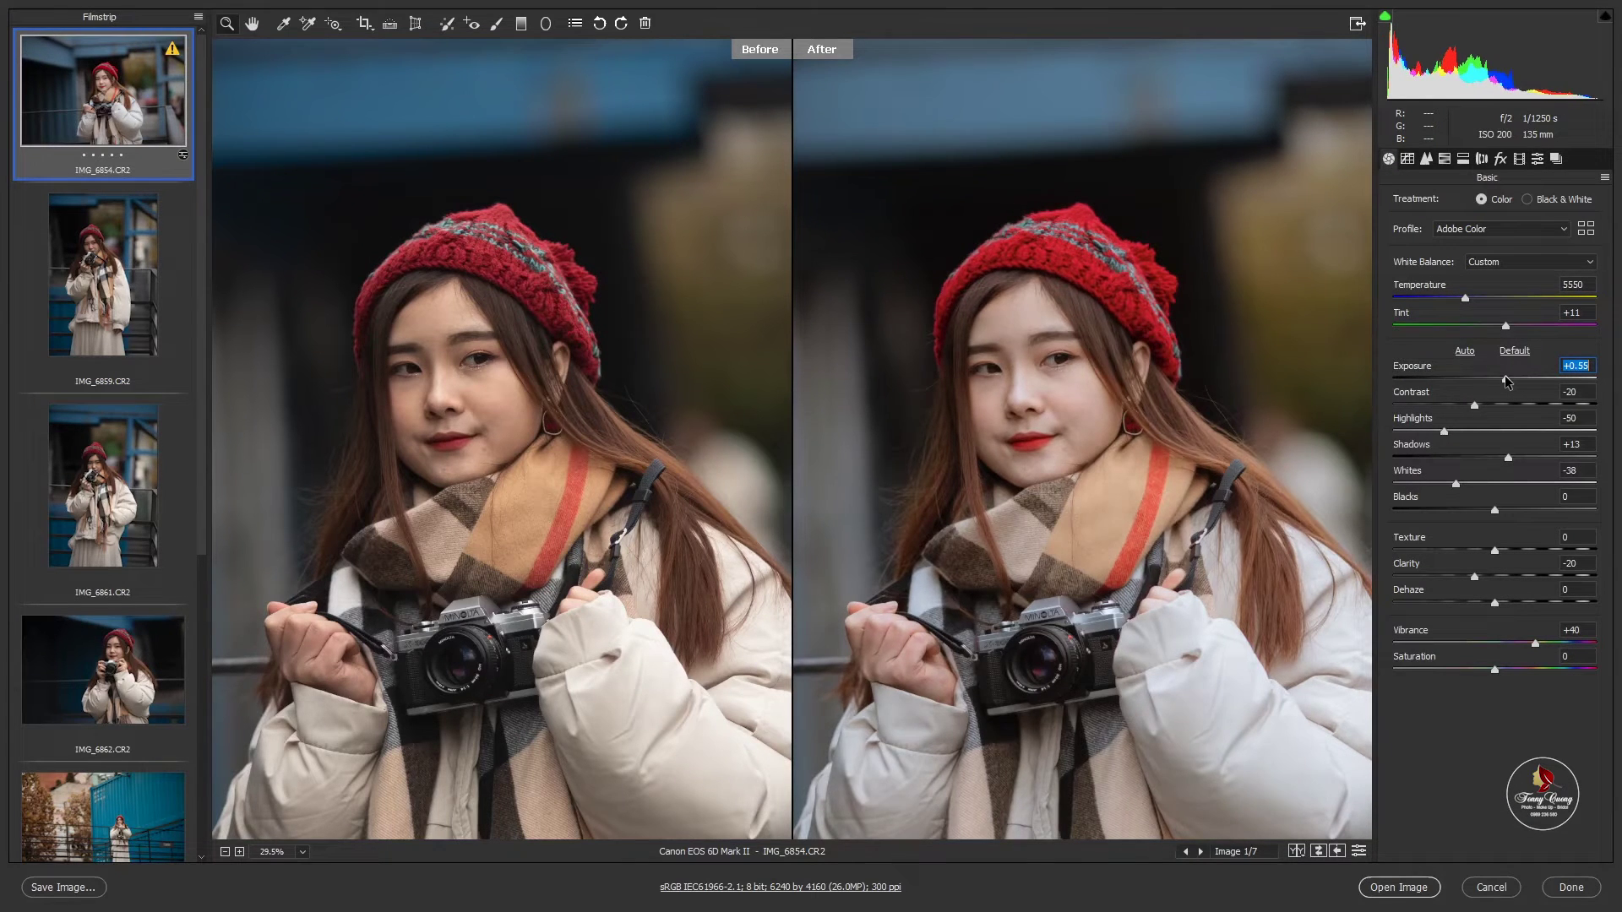
key(q)
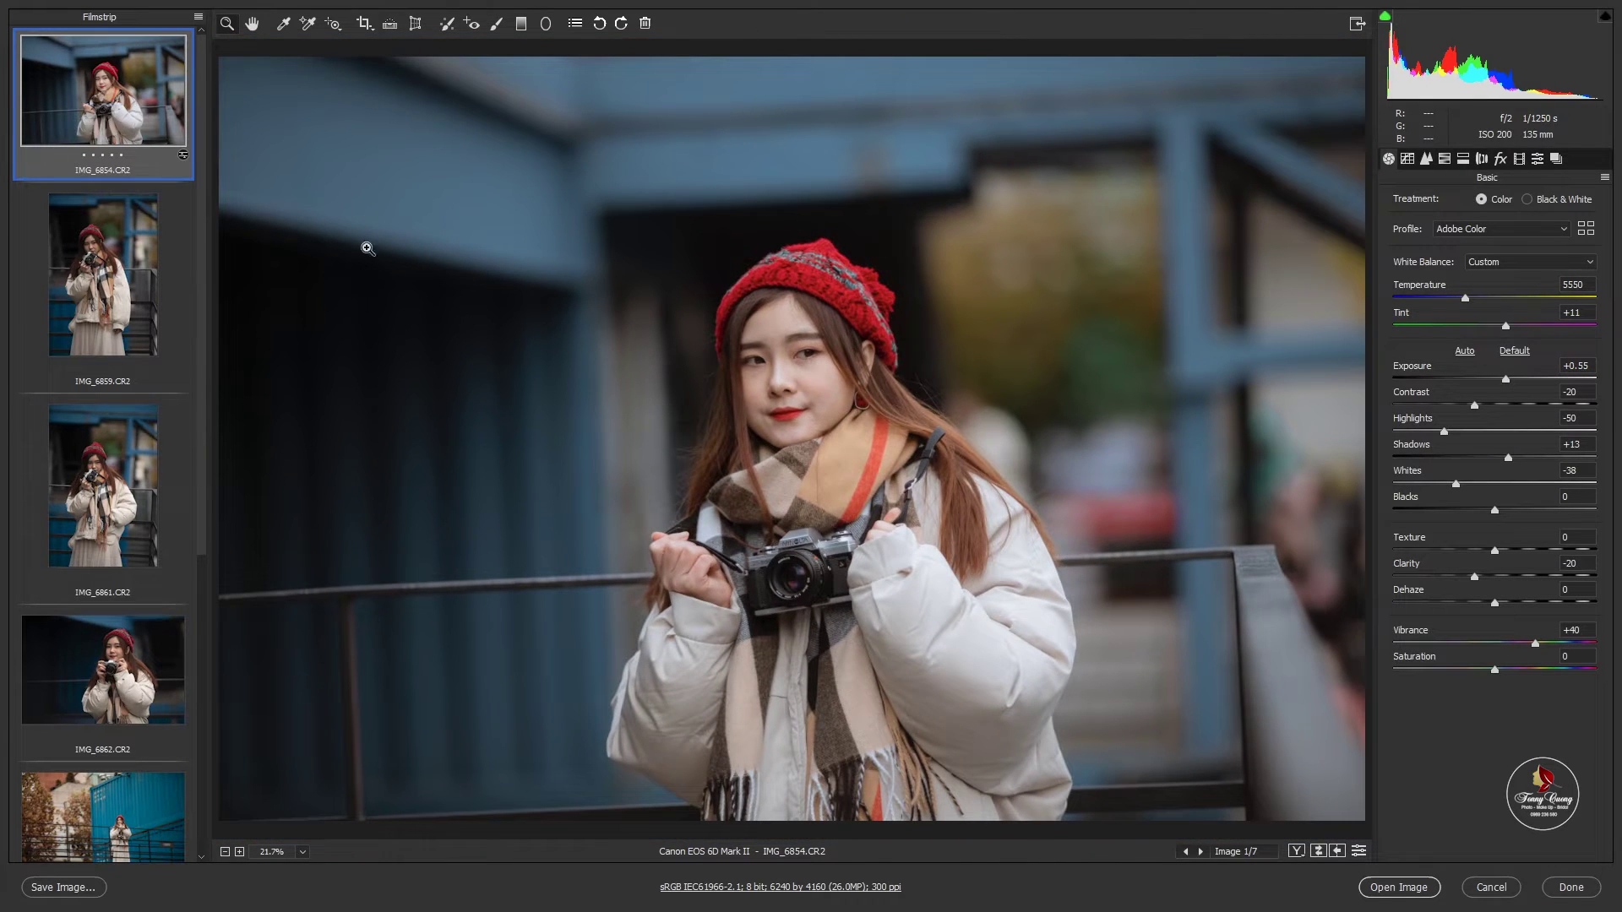
Try the Phim Truong Vip preset, then apply the NÂU CAFE TRONG PHÒNG brown grade.
click(1520, 161)
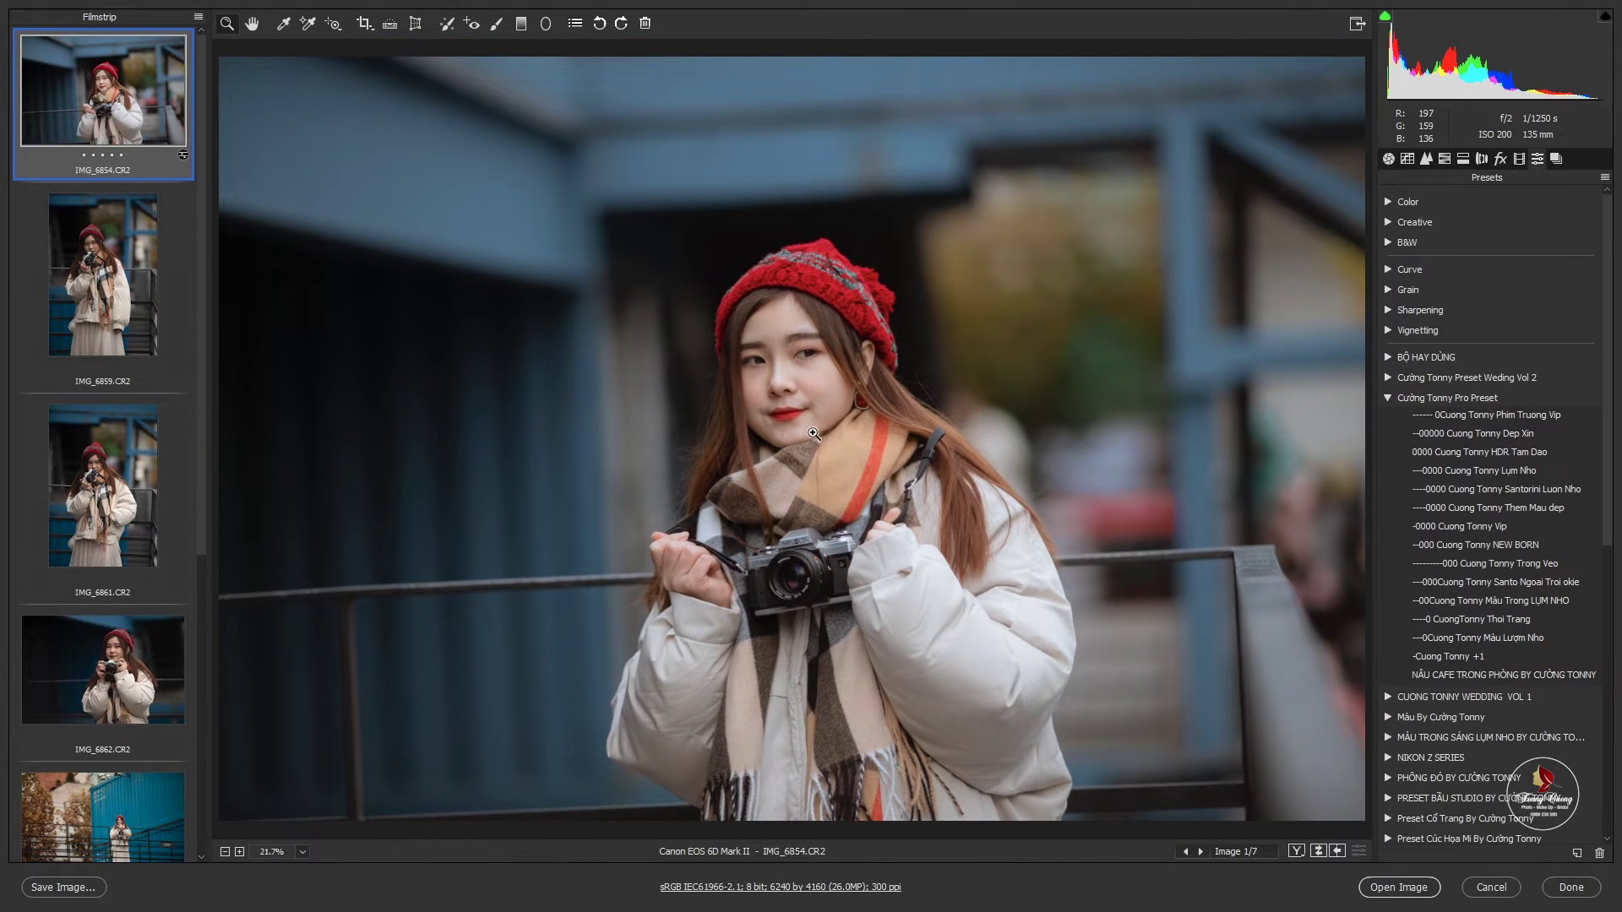
click(1479, 416)
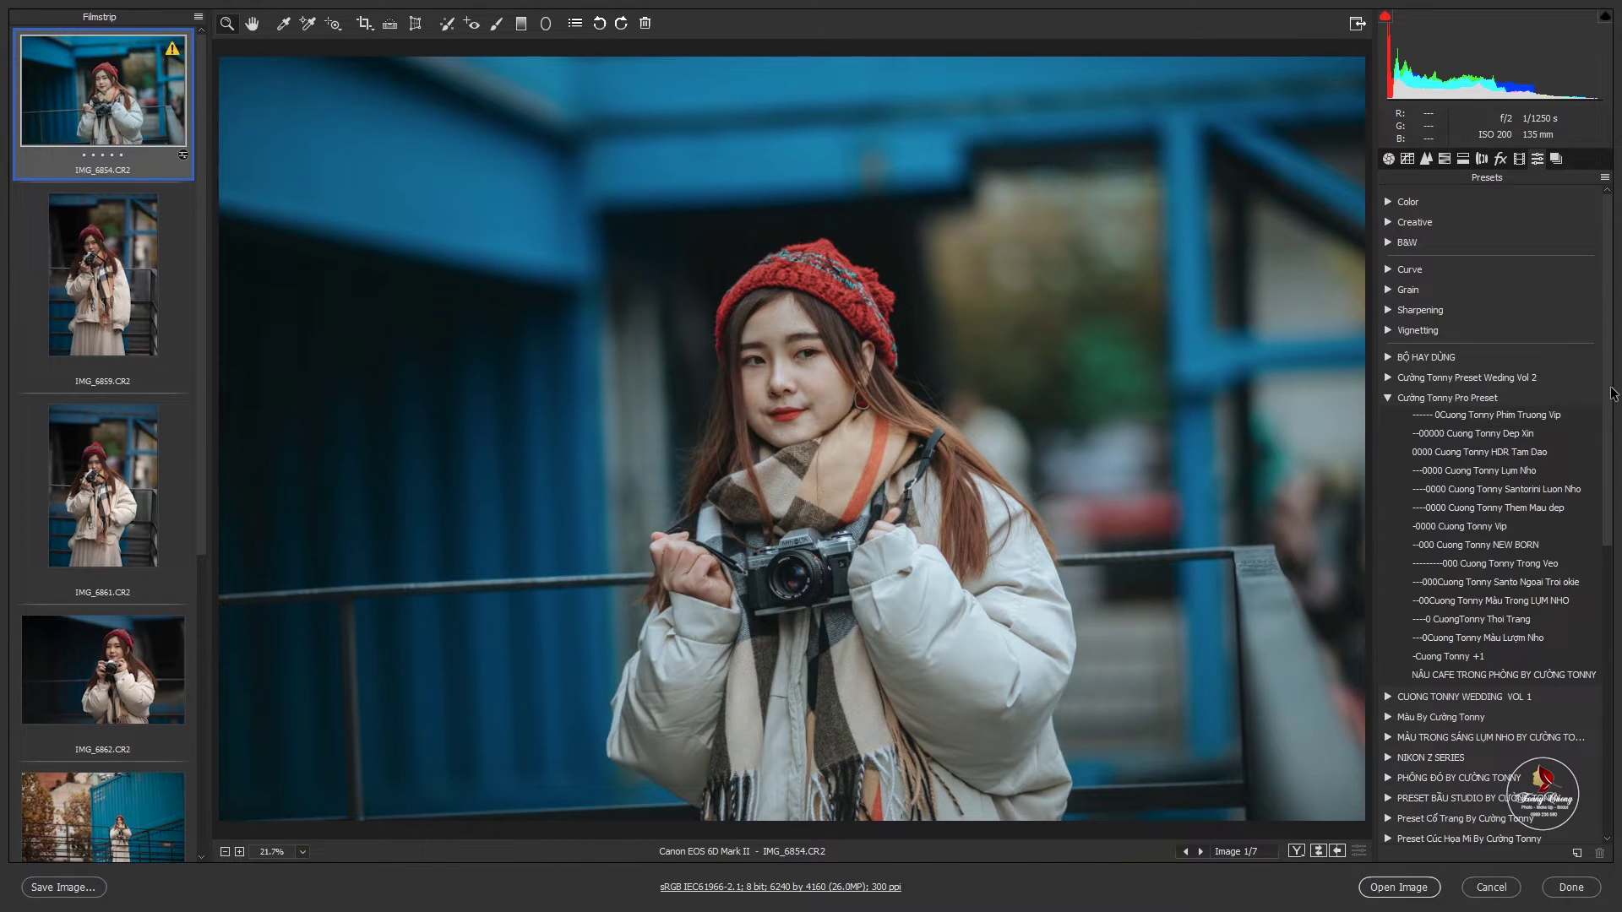
scroll(1608, 419, down, 2)
scroll(1610, 426, down, 2)
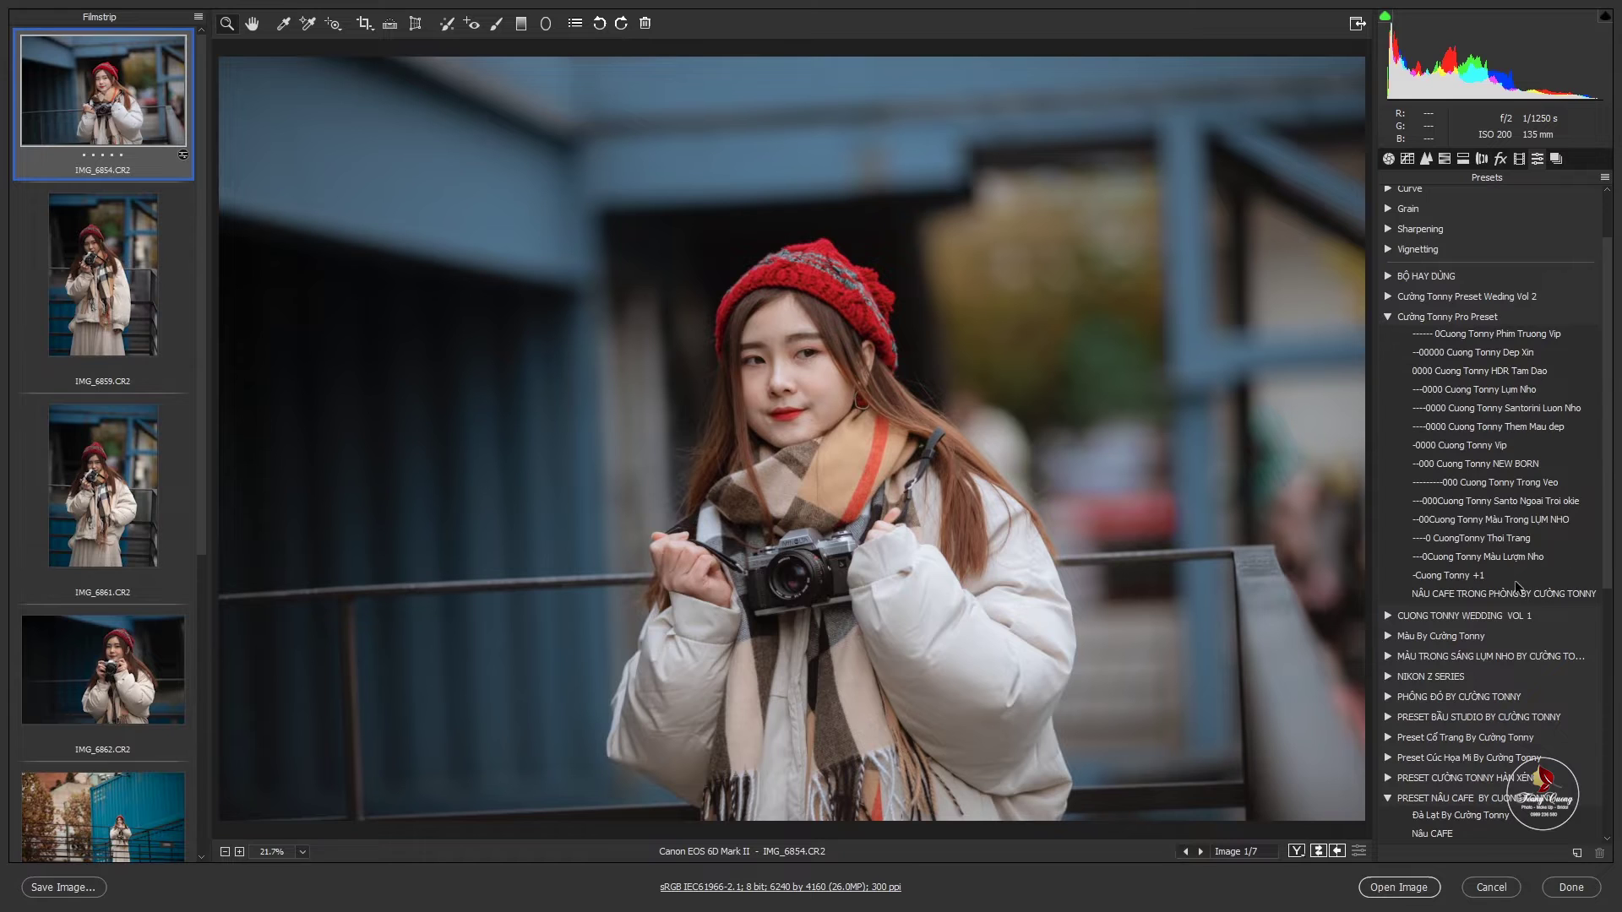
click(1499, 594)
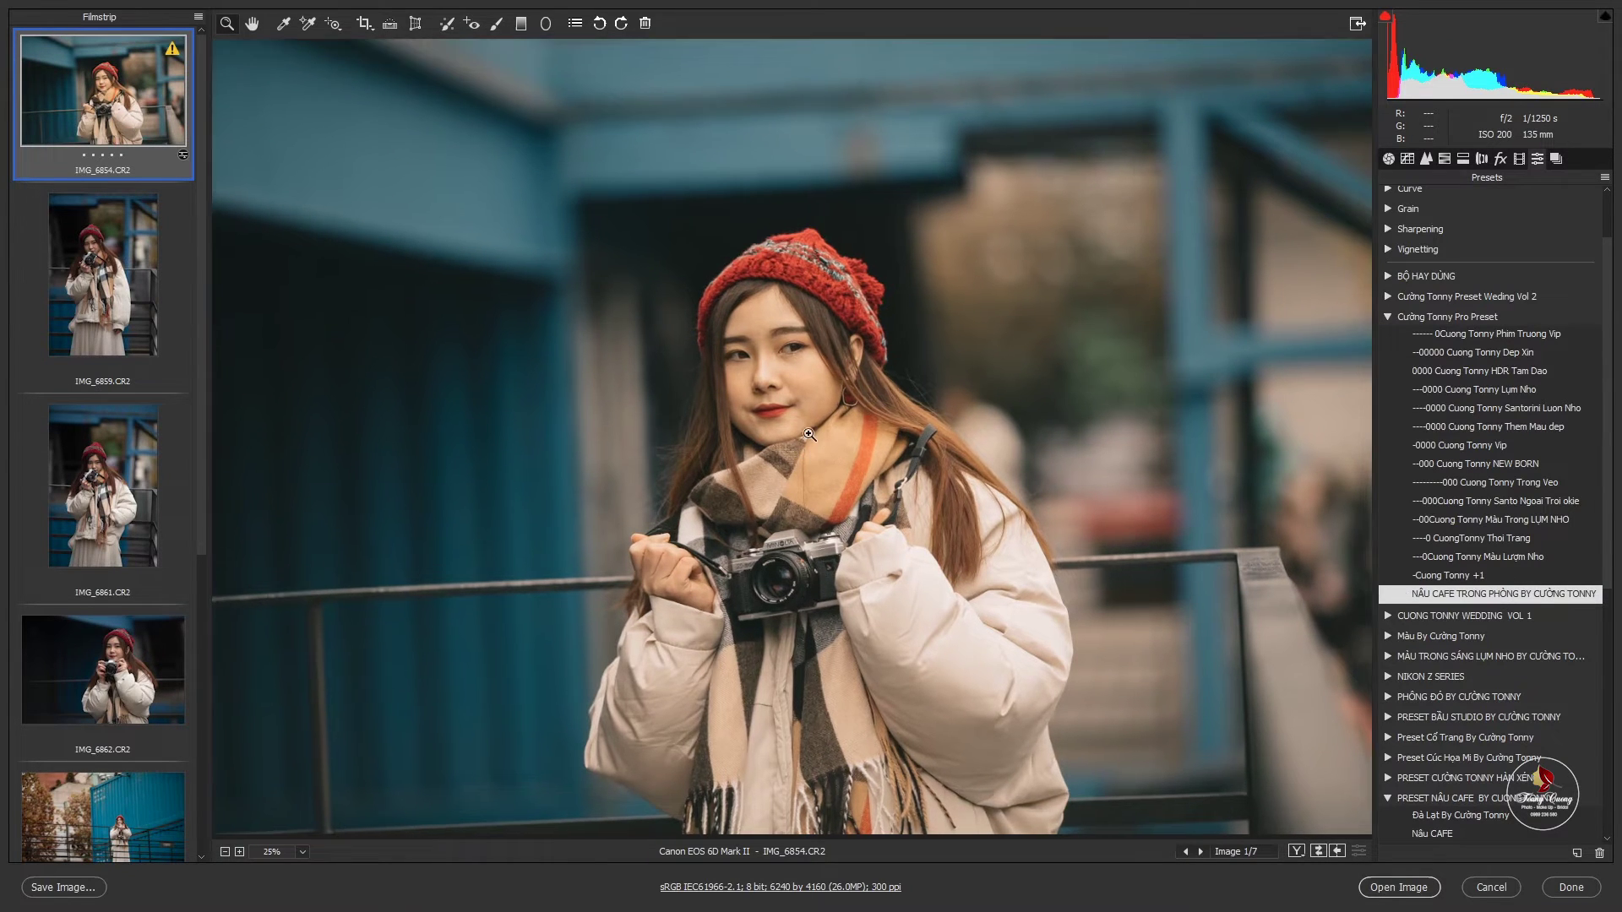
Zoom in and out on the preview to check the girl's face under the brown grade.
scroll(819, 346, up, 3)
scroll(726, 312, down, 2)
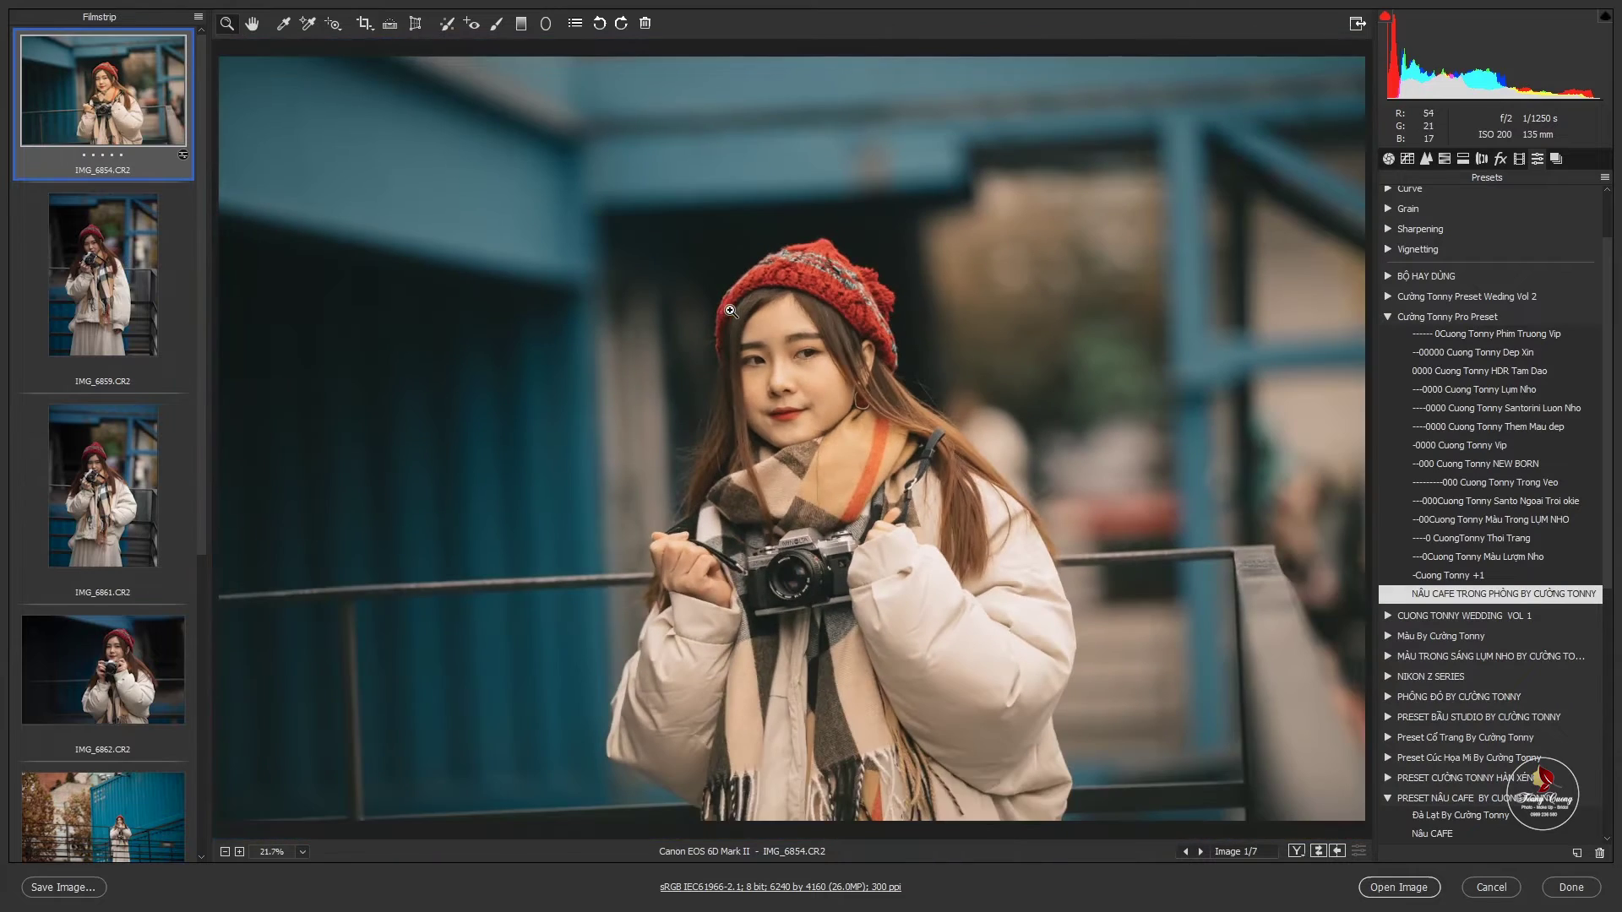
scroll(733, 333, up, 2)
scroll(748, 354, down, 2)
scroll(748, 354, down, 2)
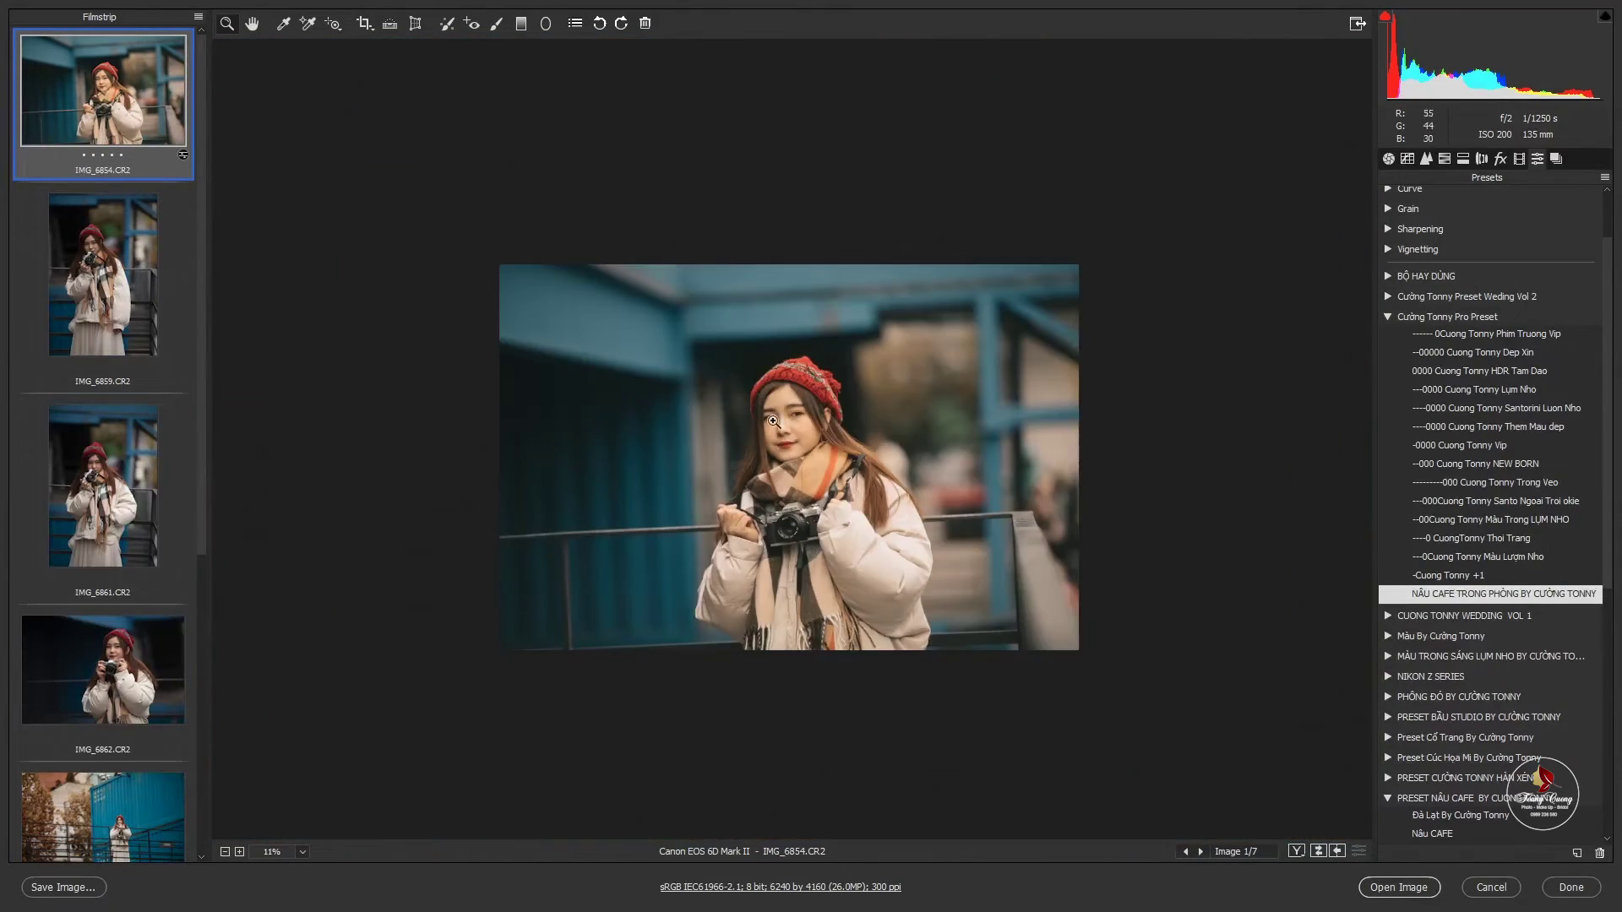
scroll(650, 397, up, 3)
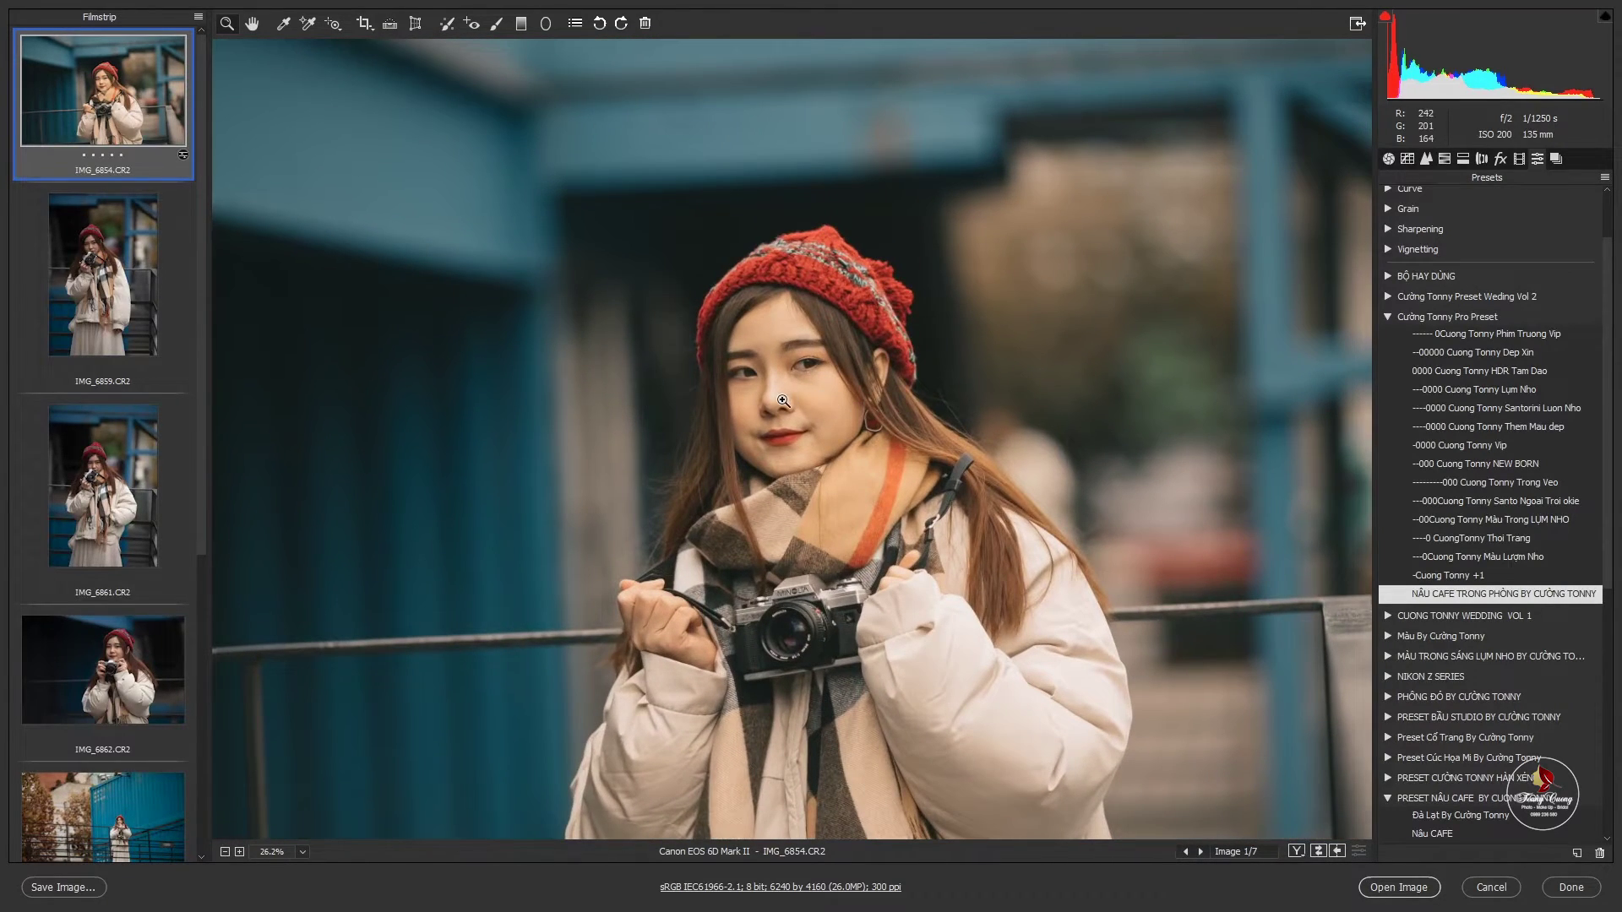
scroll(783, 401, up, 1)
scroll(793, 401, up, 1)
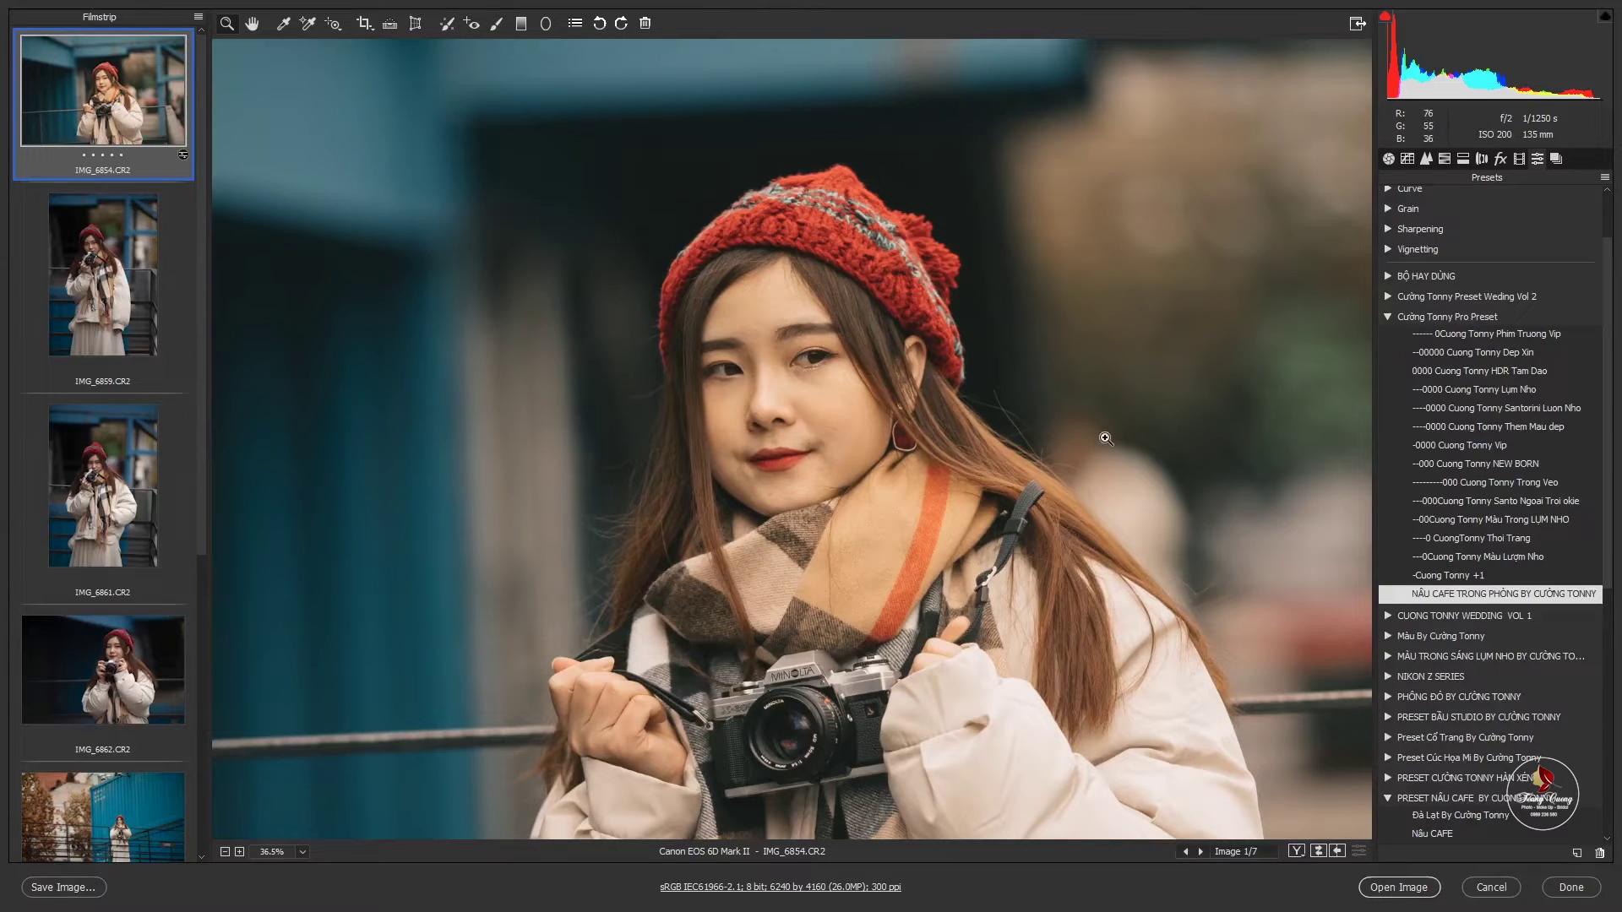
Apply the NEW BORN preset to IMG_6854 and zoom around to inspect it.
click(1492, 463)
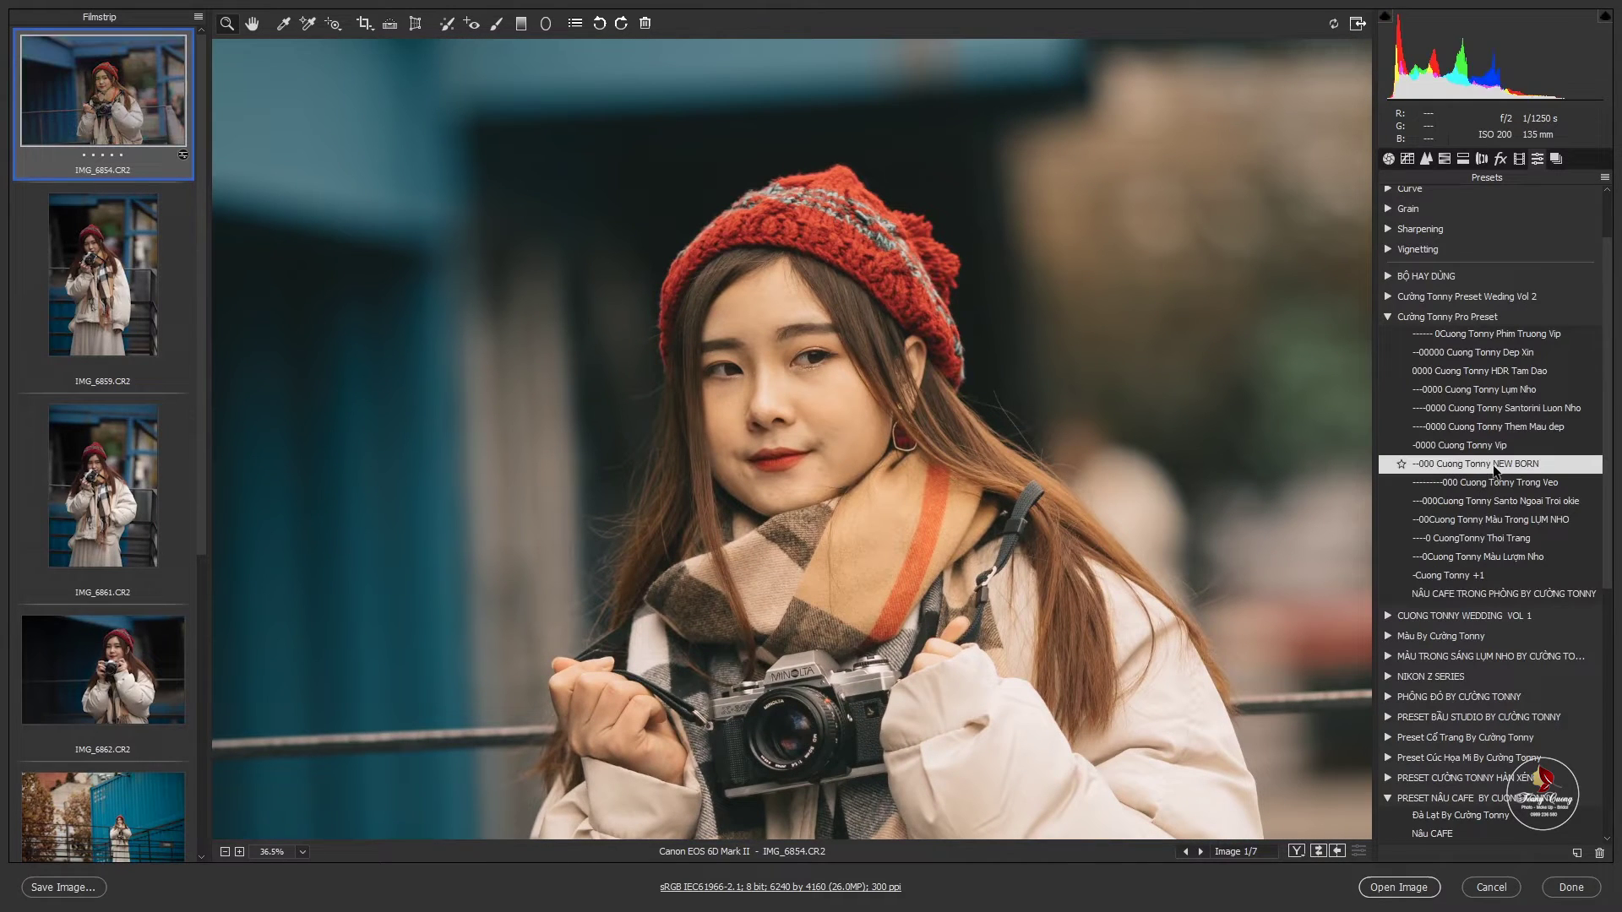
scroll(797, 418, up, 2)
scroll(798, 418, down, 1)
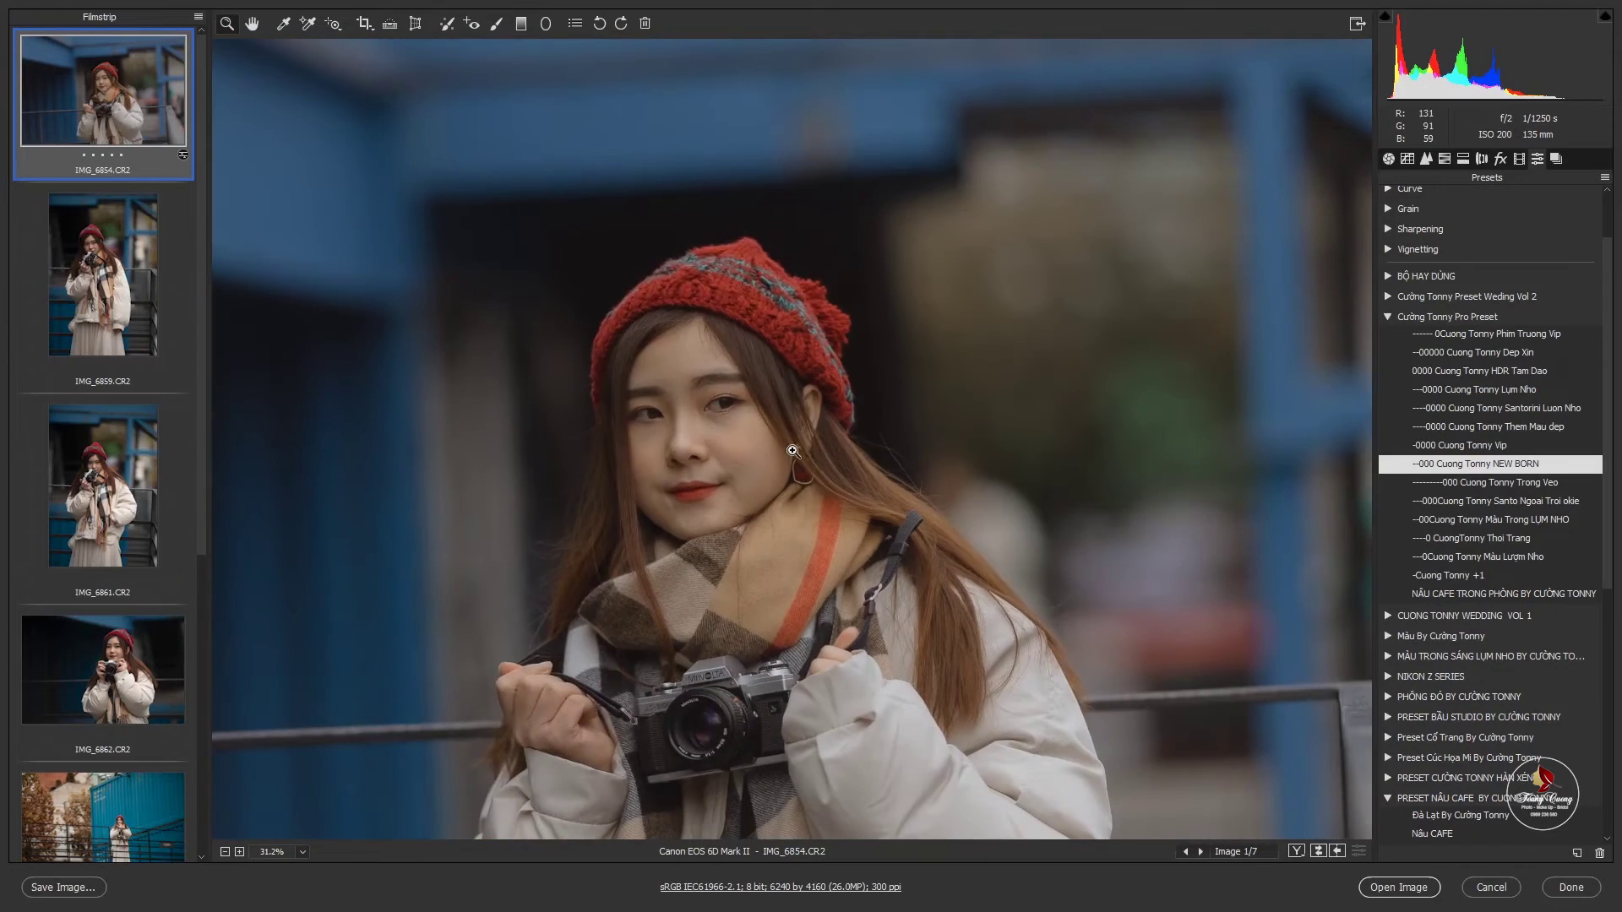
scroll(773, 429, down, 2)
scroll(735, 464, up, 2)
scroll(766, 404, up, 2)
scroll(766, 404, down, 1)
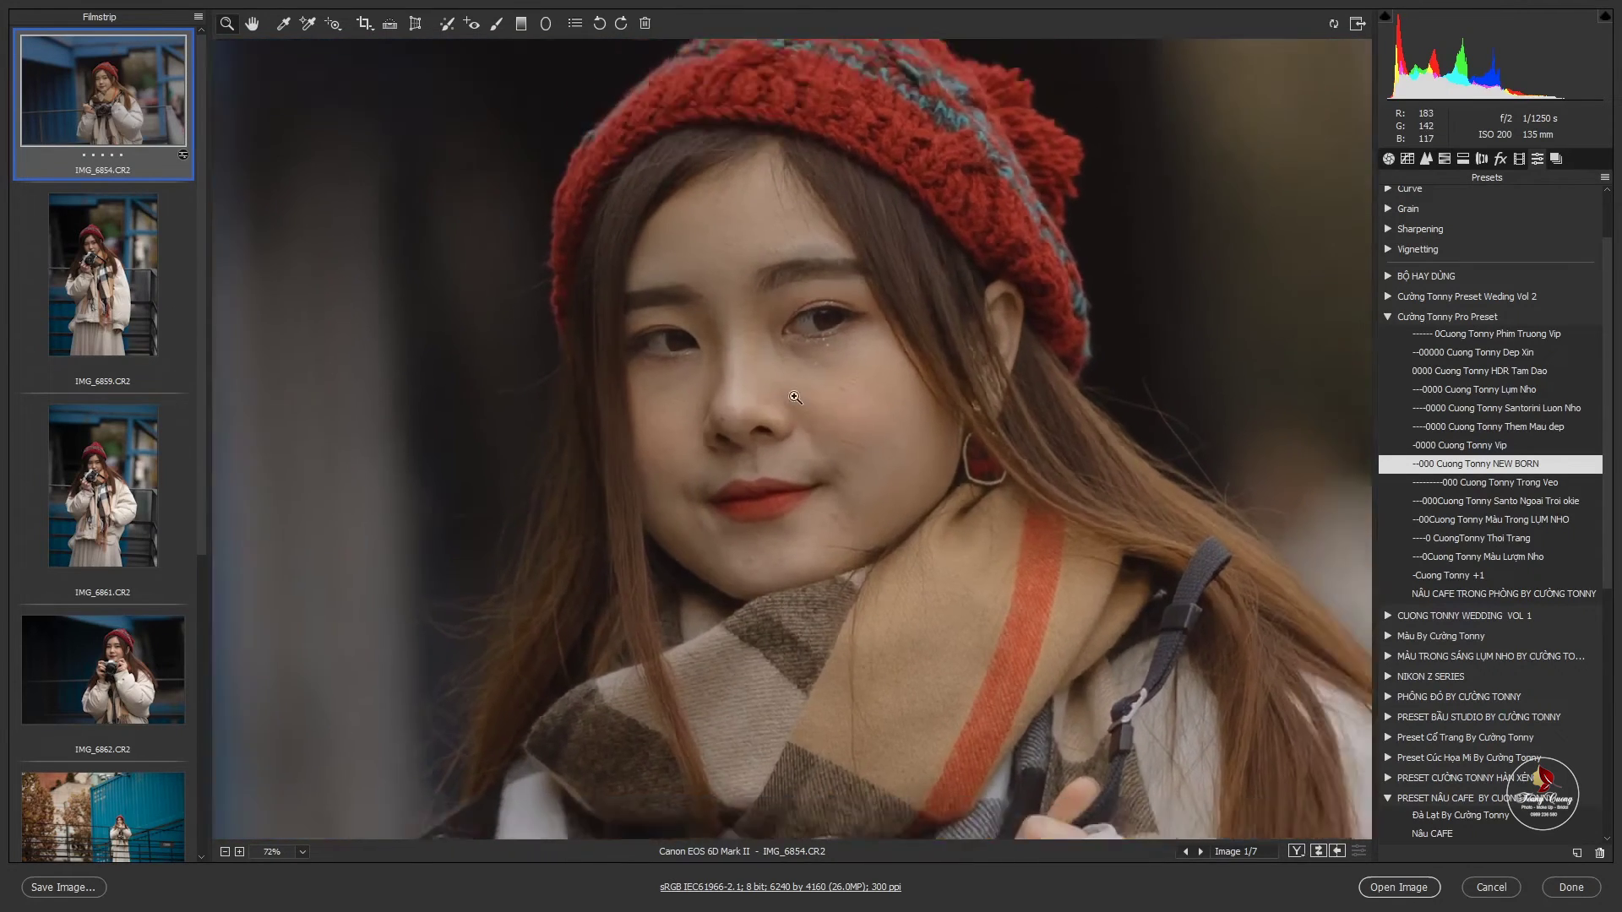
scroll(768, 404, down, 2)
scroll(769, 406, down, 1)
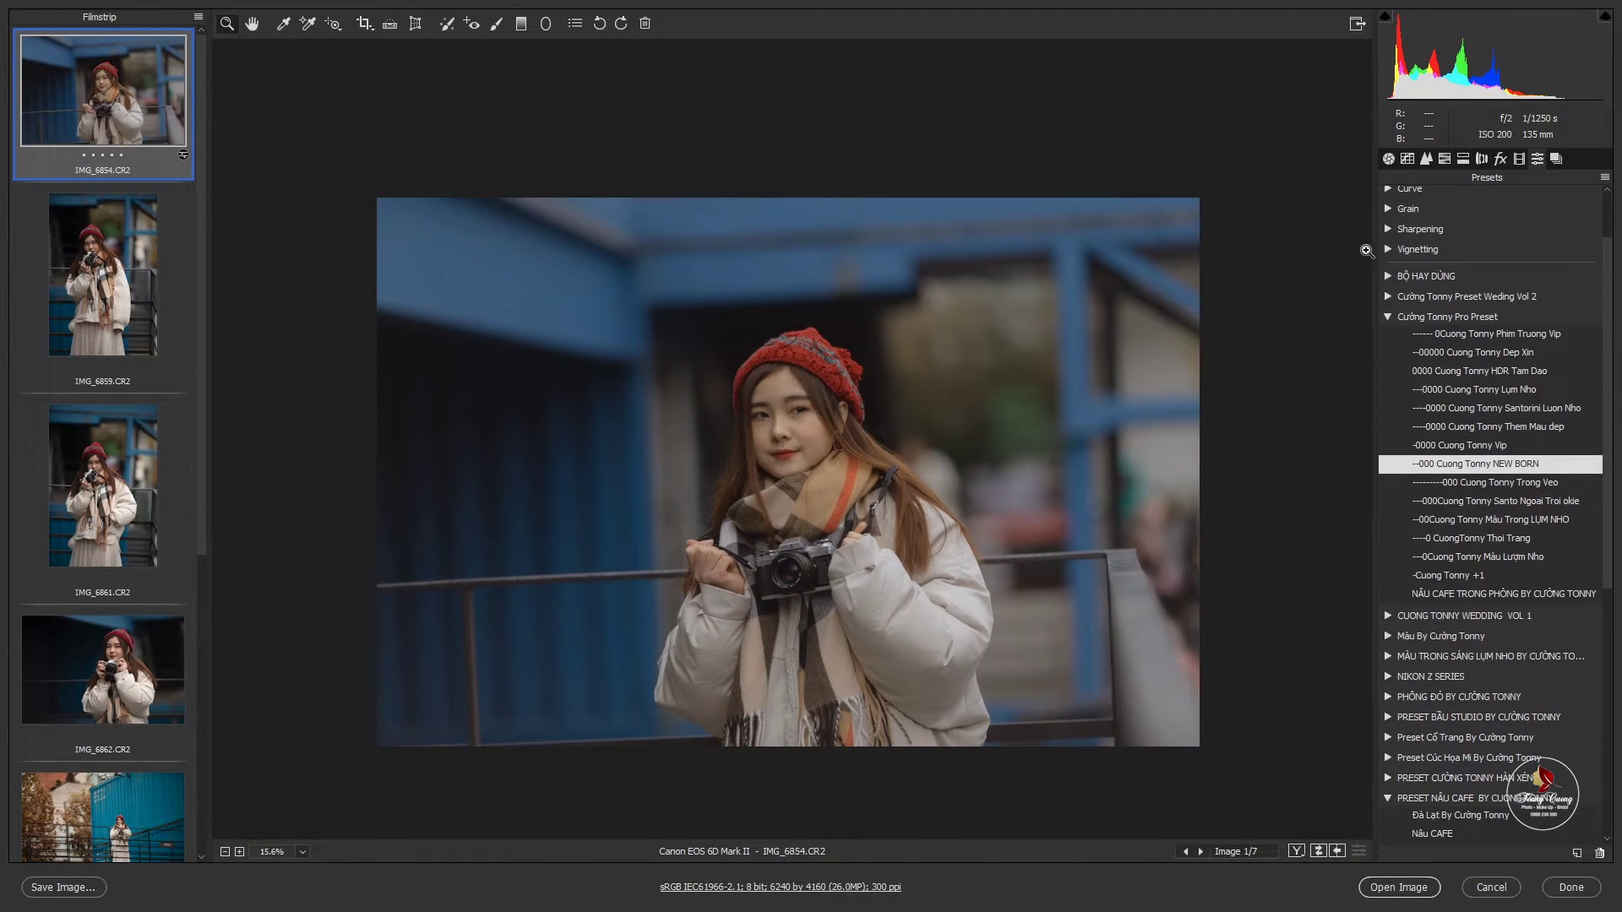
In the Basic panel, raise Exposure to +0.55 while checking the hat and face close-up.
click(1387, 159)
scroll(924, 414, up, 2)
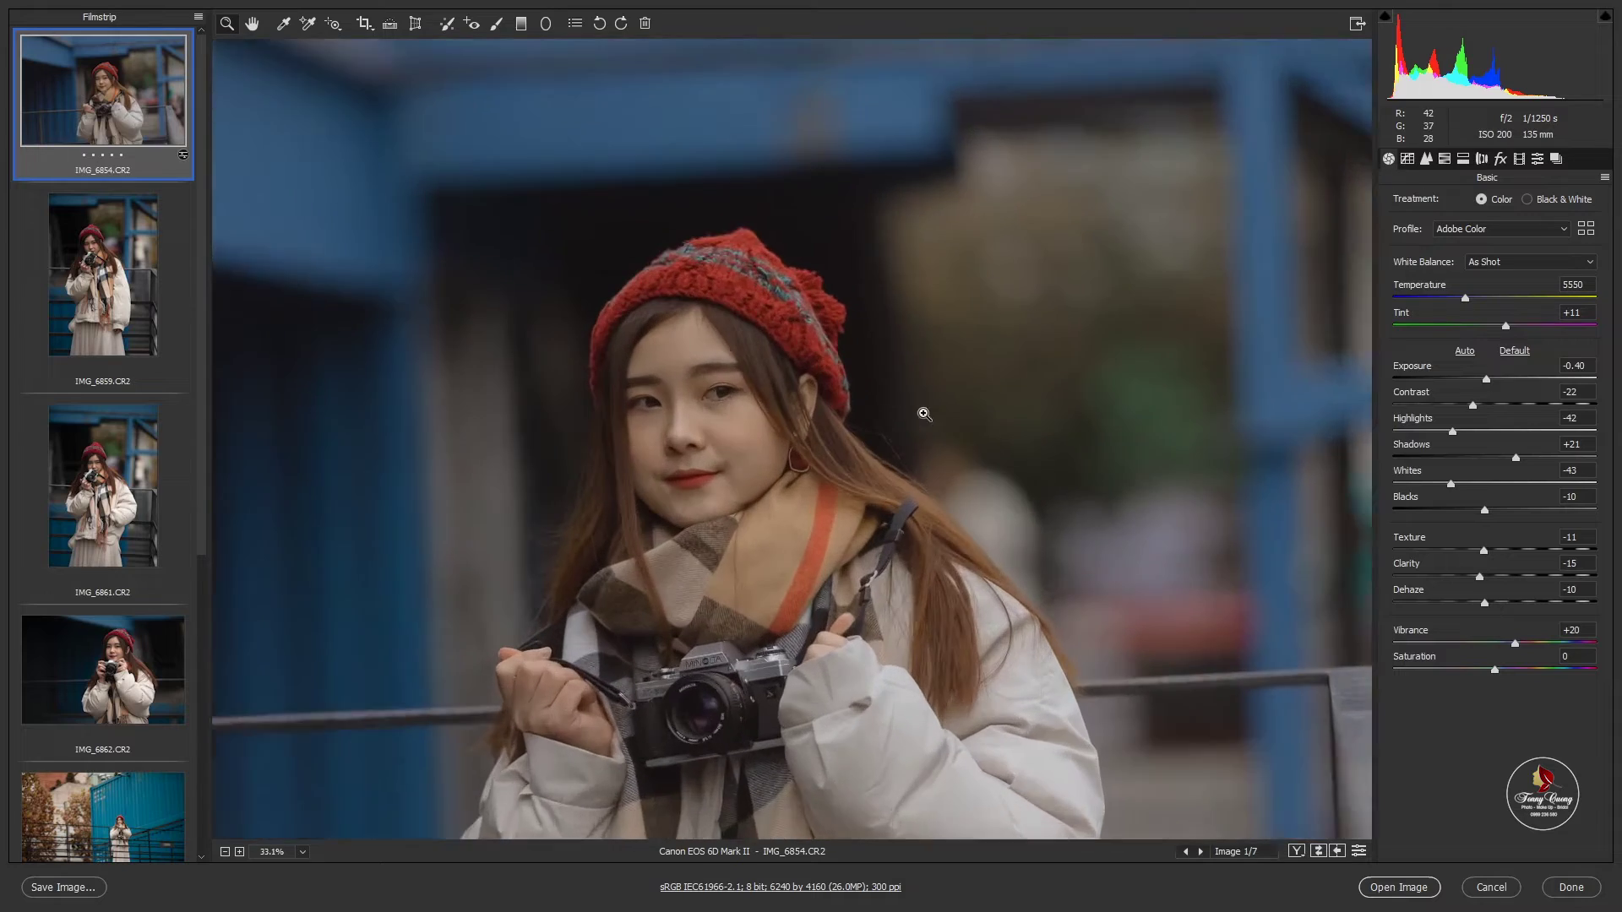
scroll(924, 414, up, 1)
scroll(813, 578, up, 1)
drag(830, 588, 950, 320)
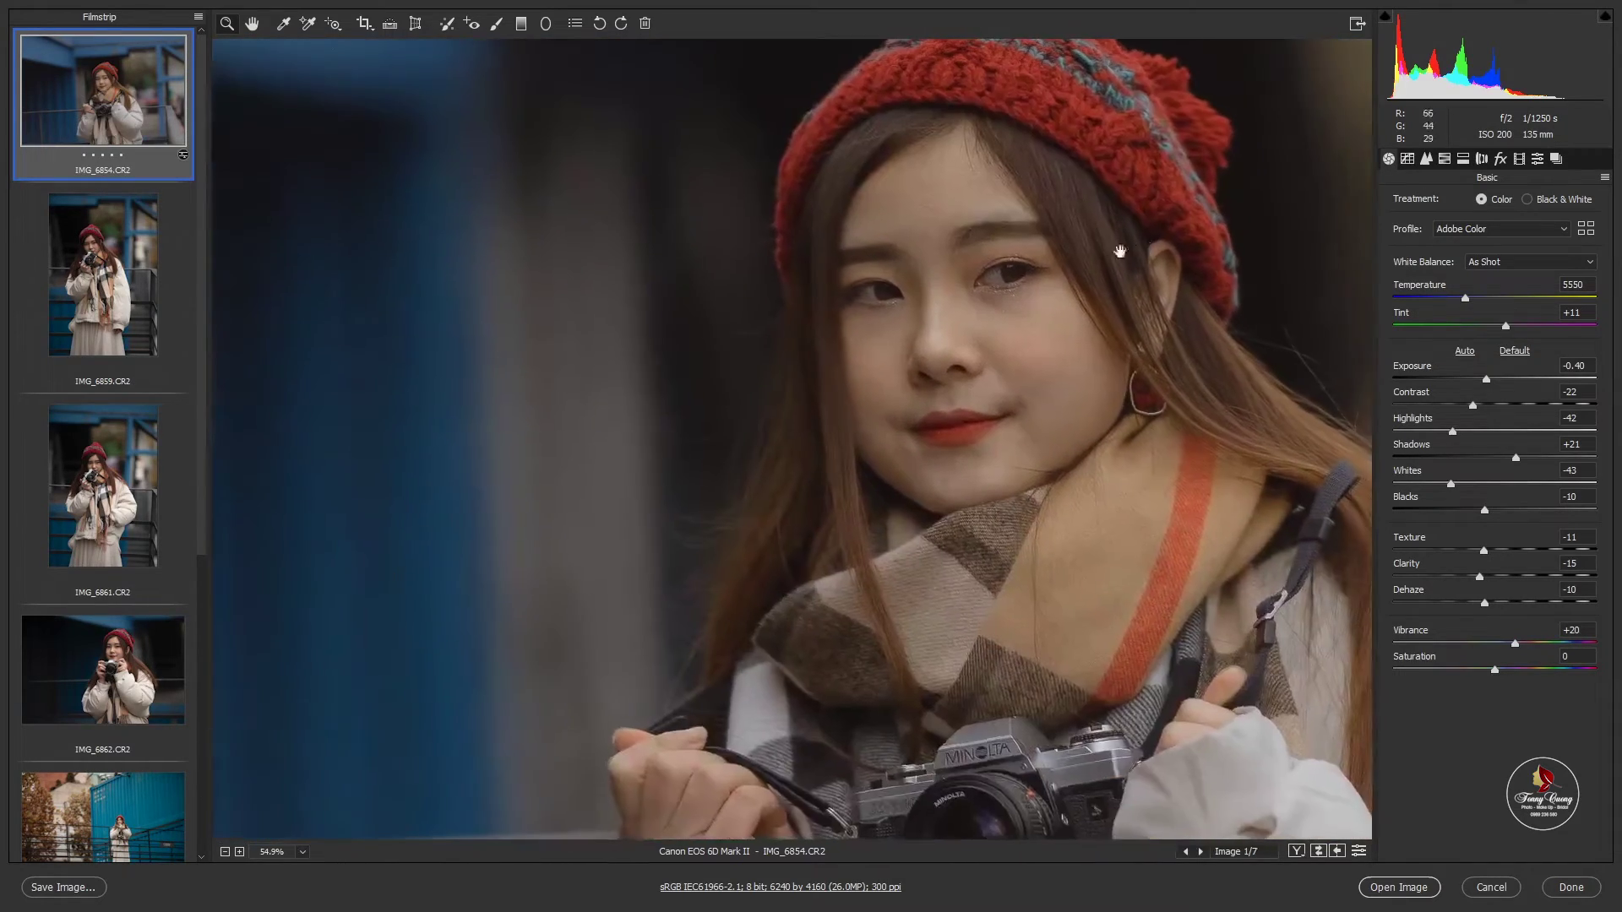
scroll(950, 320, up, 5)
scroll(950, 320, down, 3)
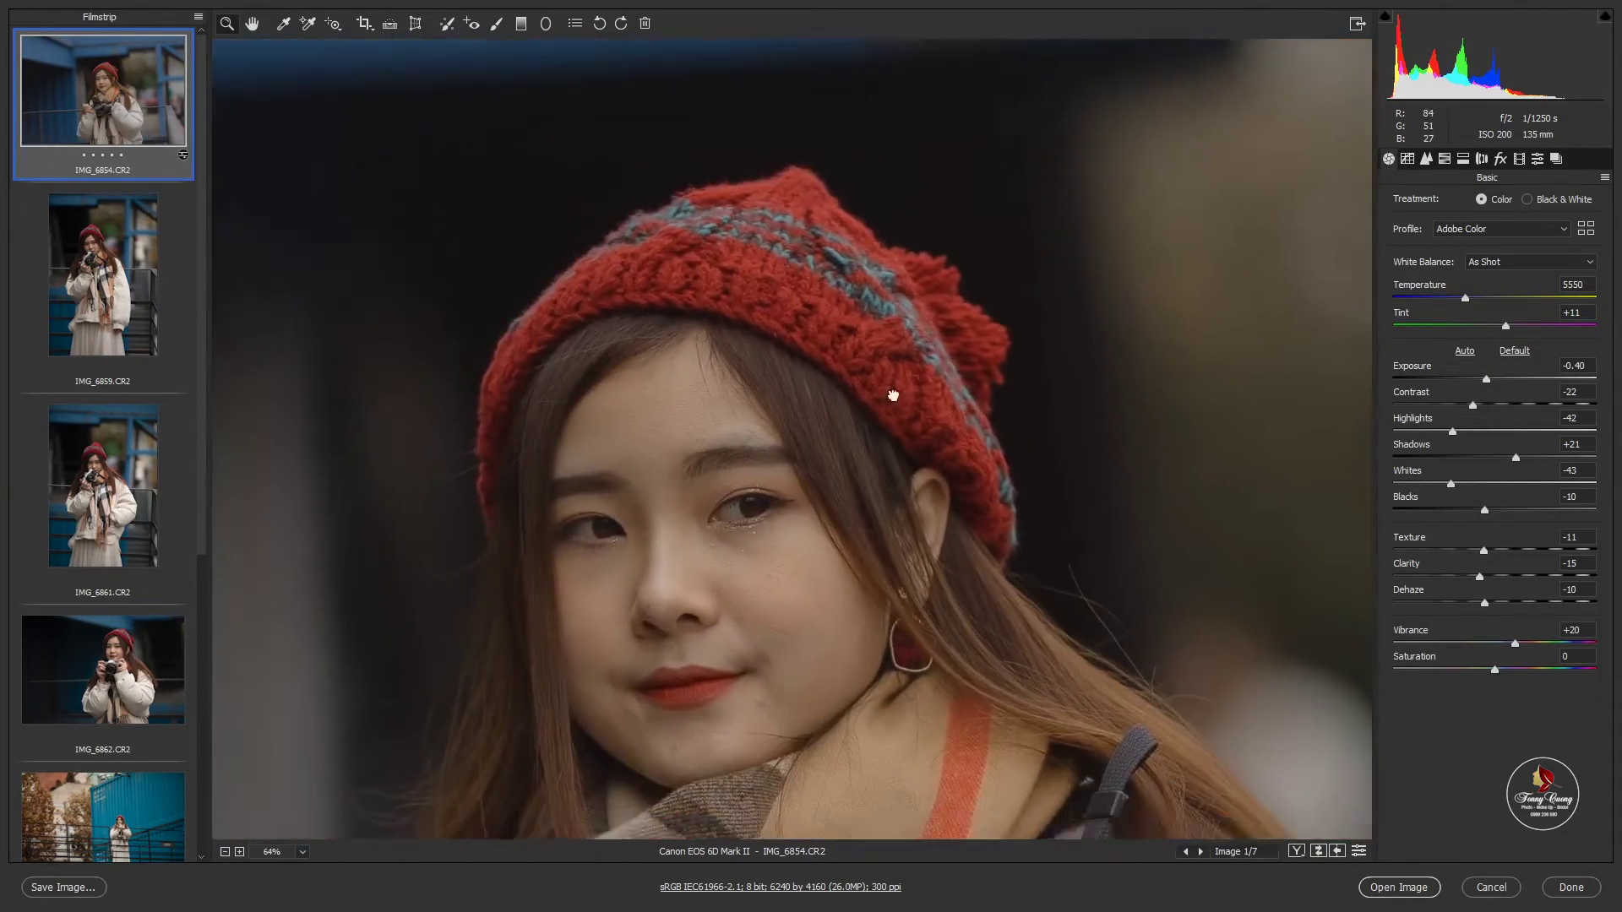
scroll(887, 372, down, 2)
scroll(859, 328, down, 1)
scroll(859, 328, down, 2)
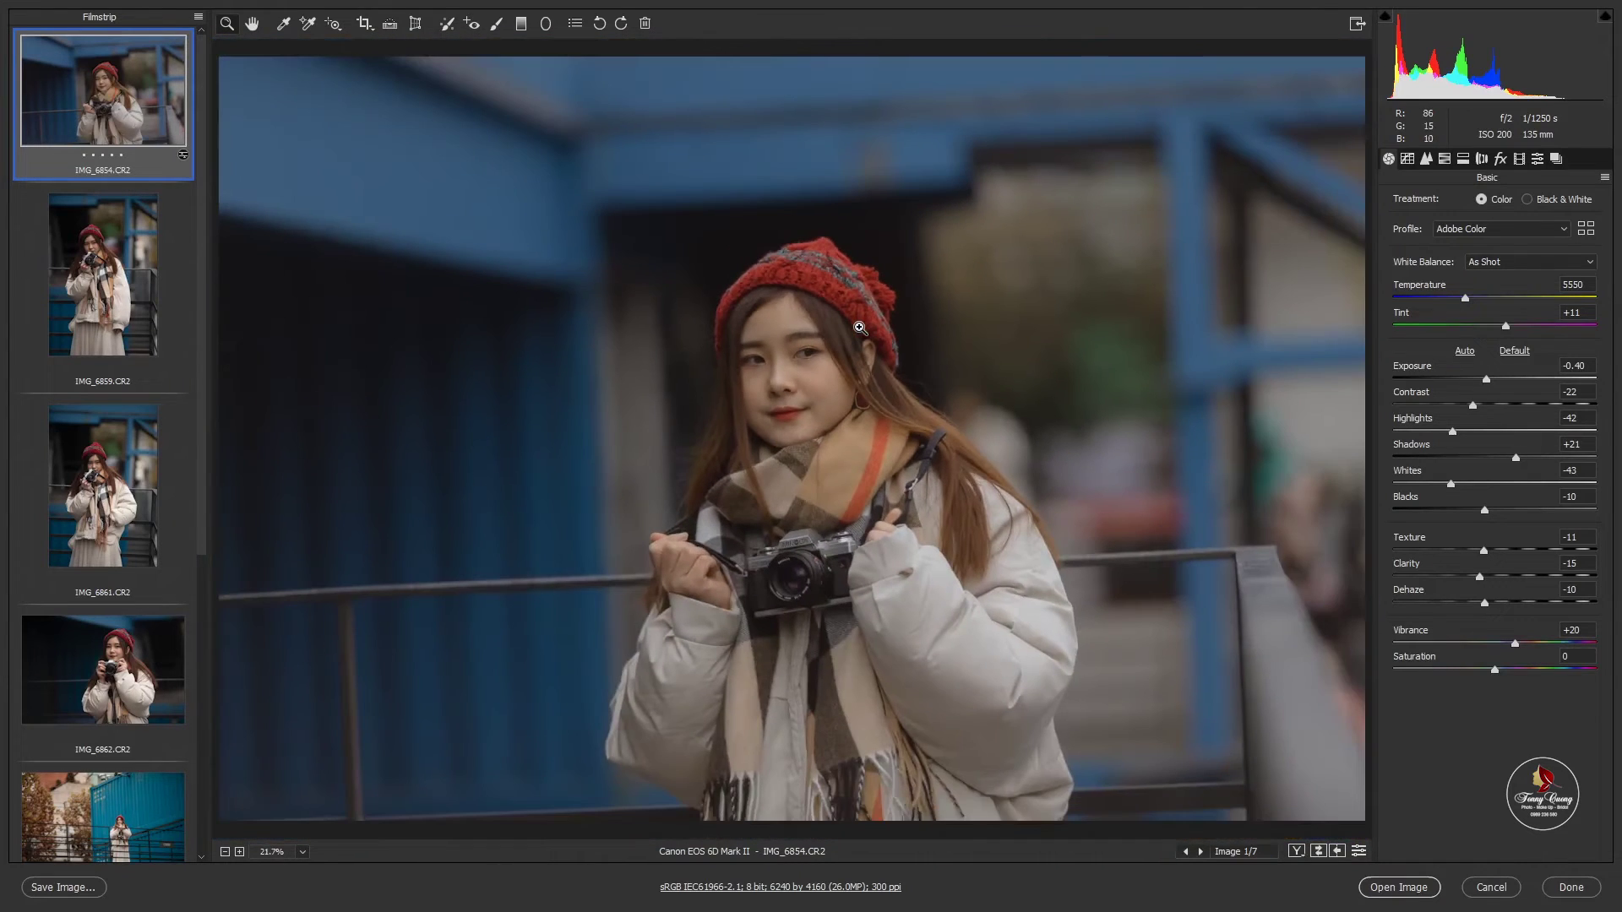
drag(1489, 377, 1505, 377)
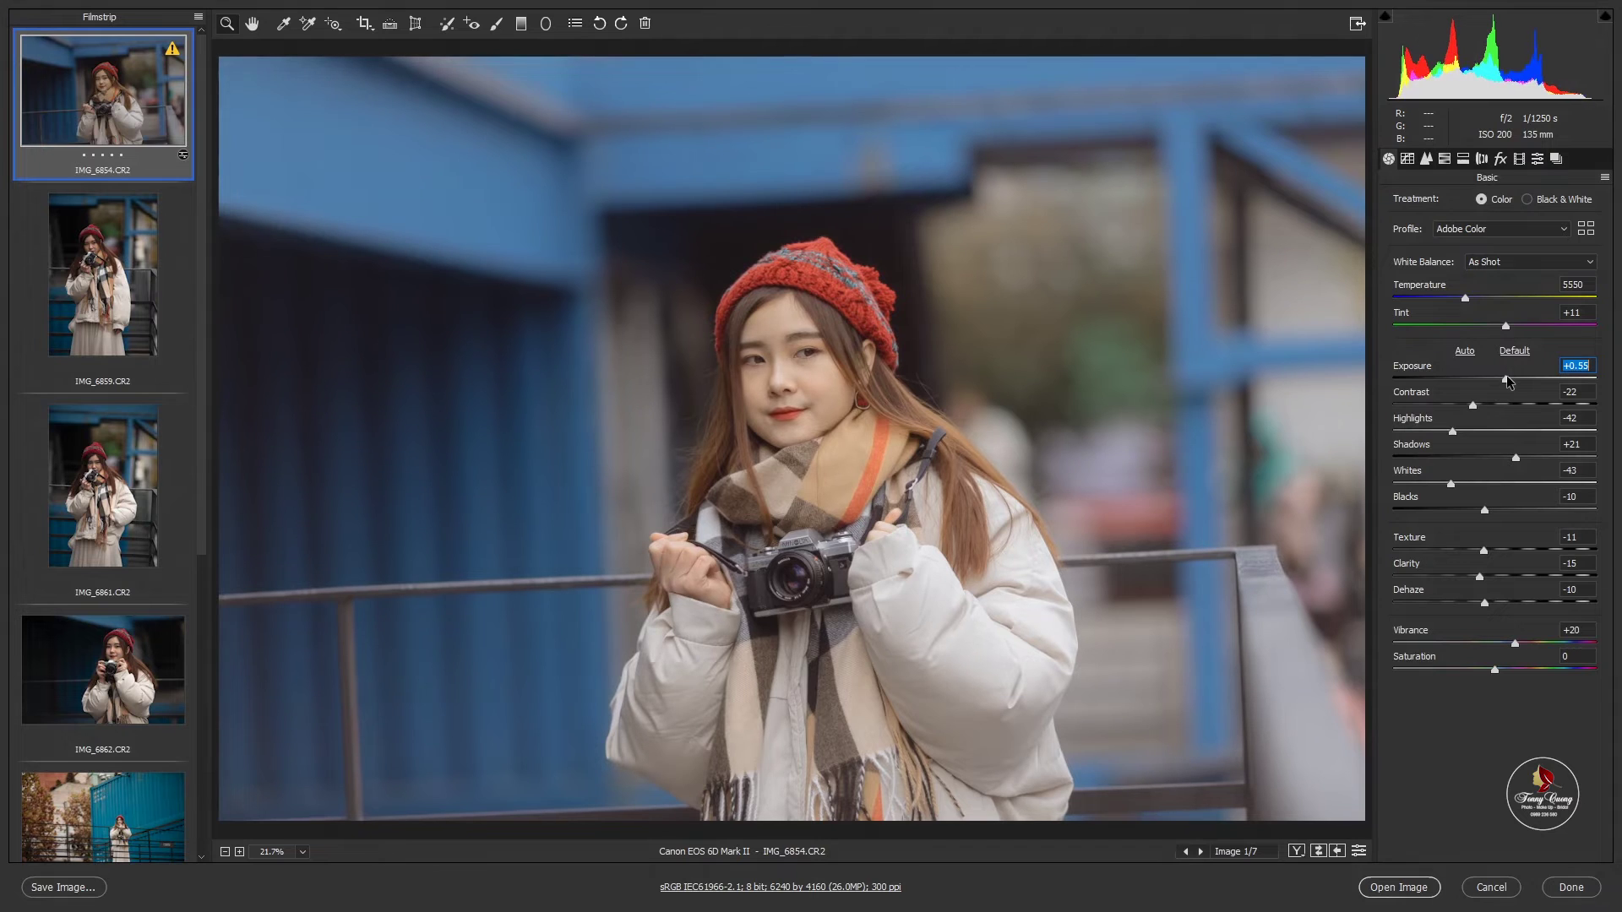
scroll(809, 380, up, 1)
scroll(815, 378, down, 2)
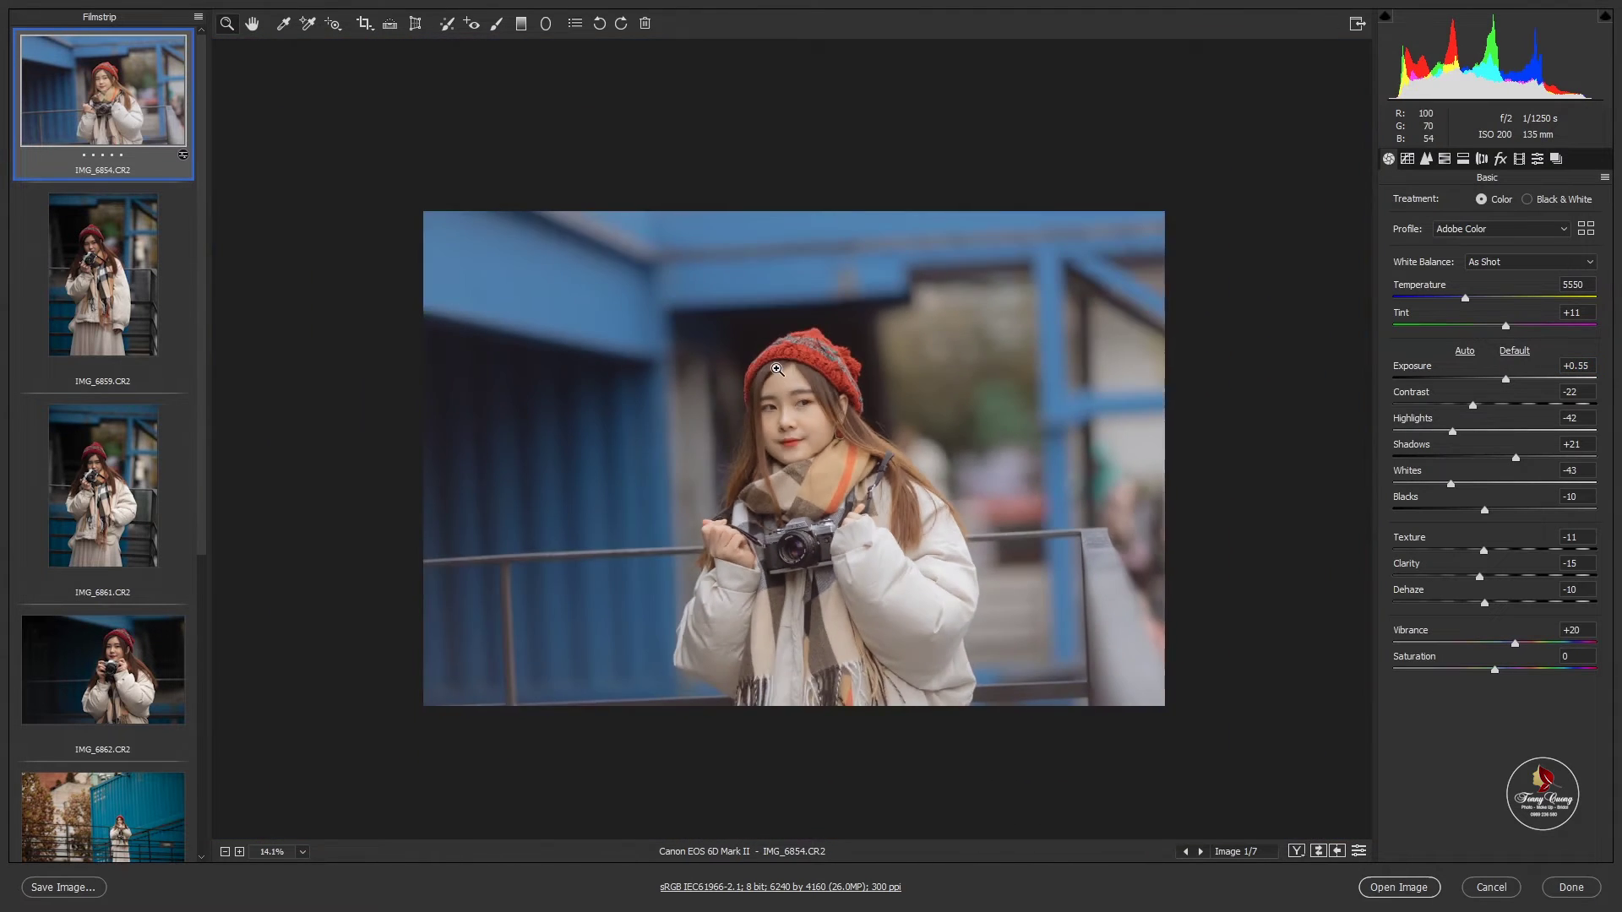
Compare before and after, select all seven photos, and return to Bridge.
key(q)
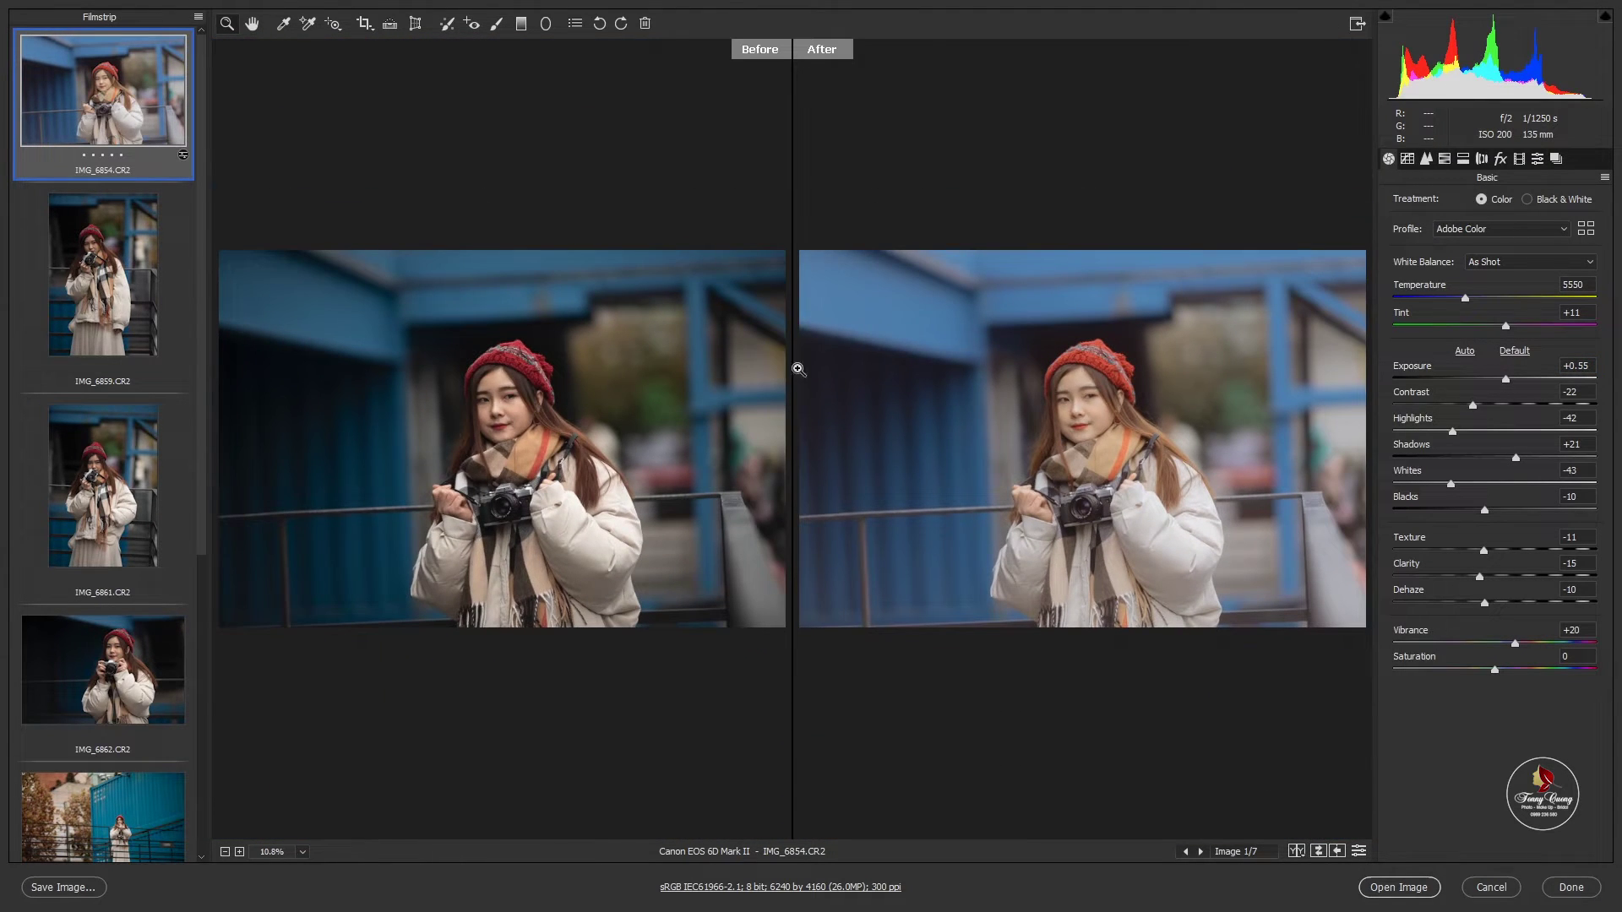
key(ctrl+a)
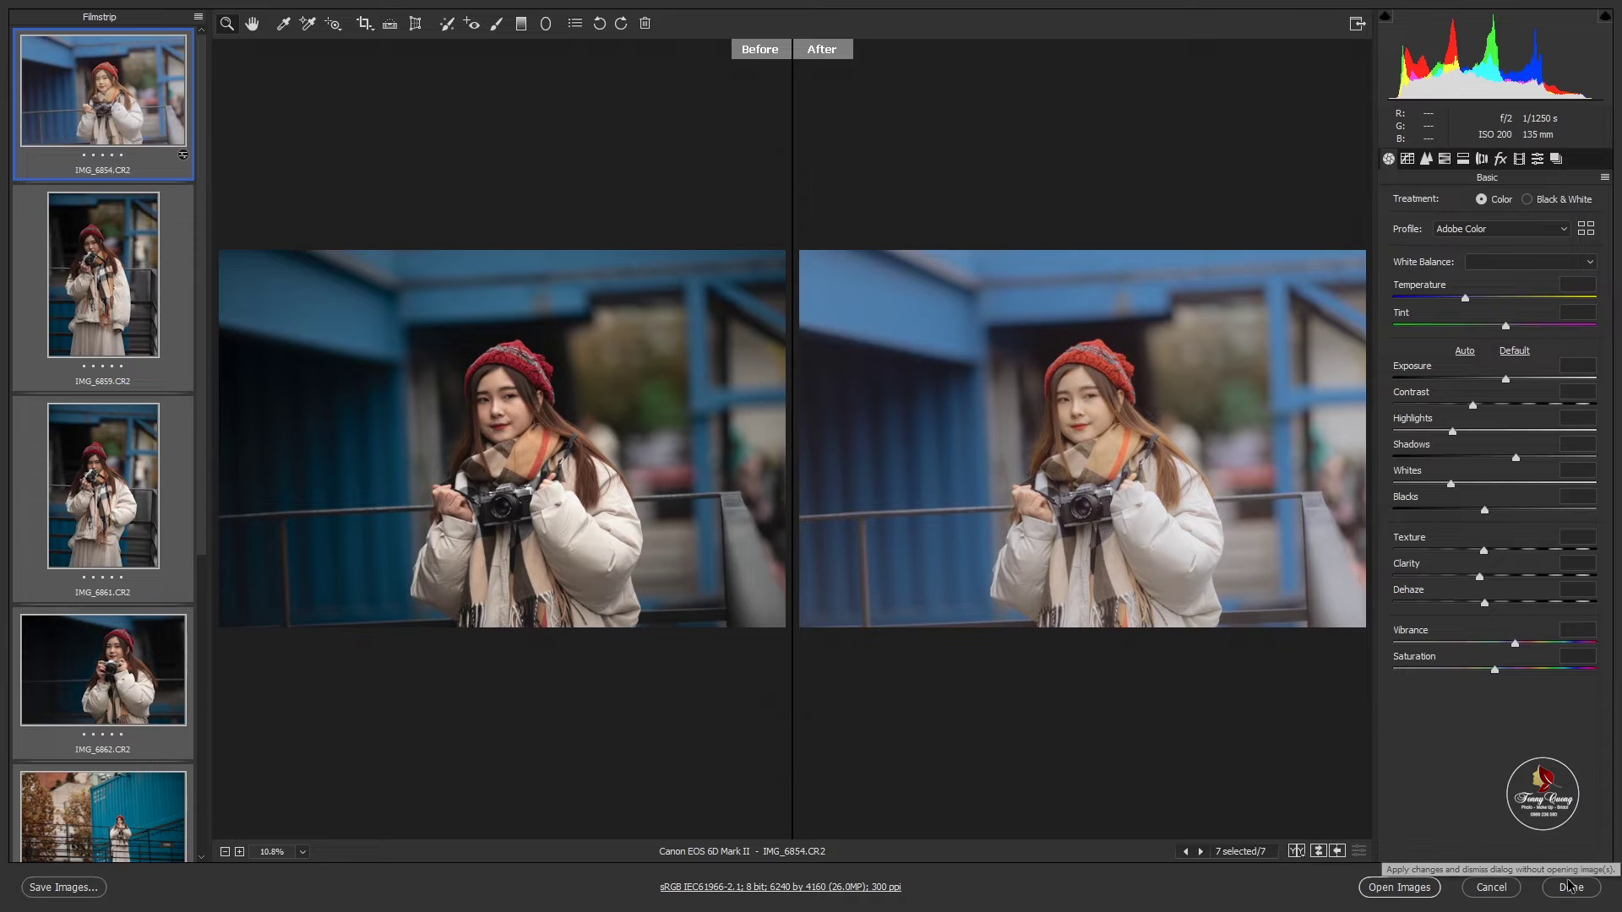
key(f)
key(alt+Tab)
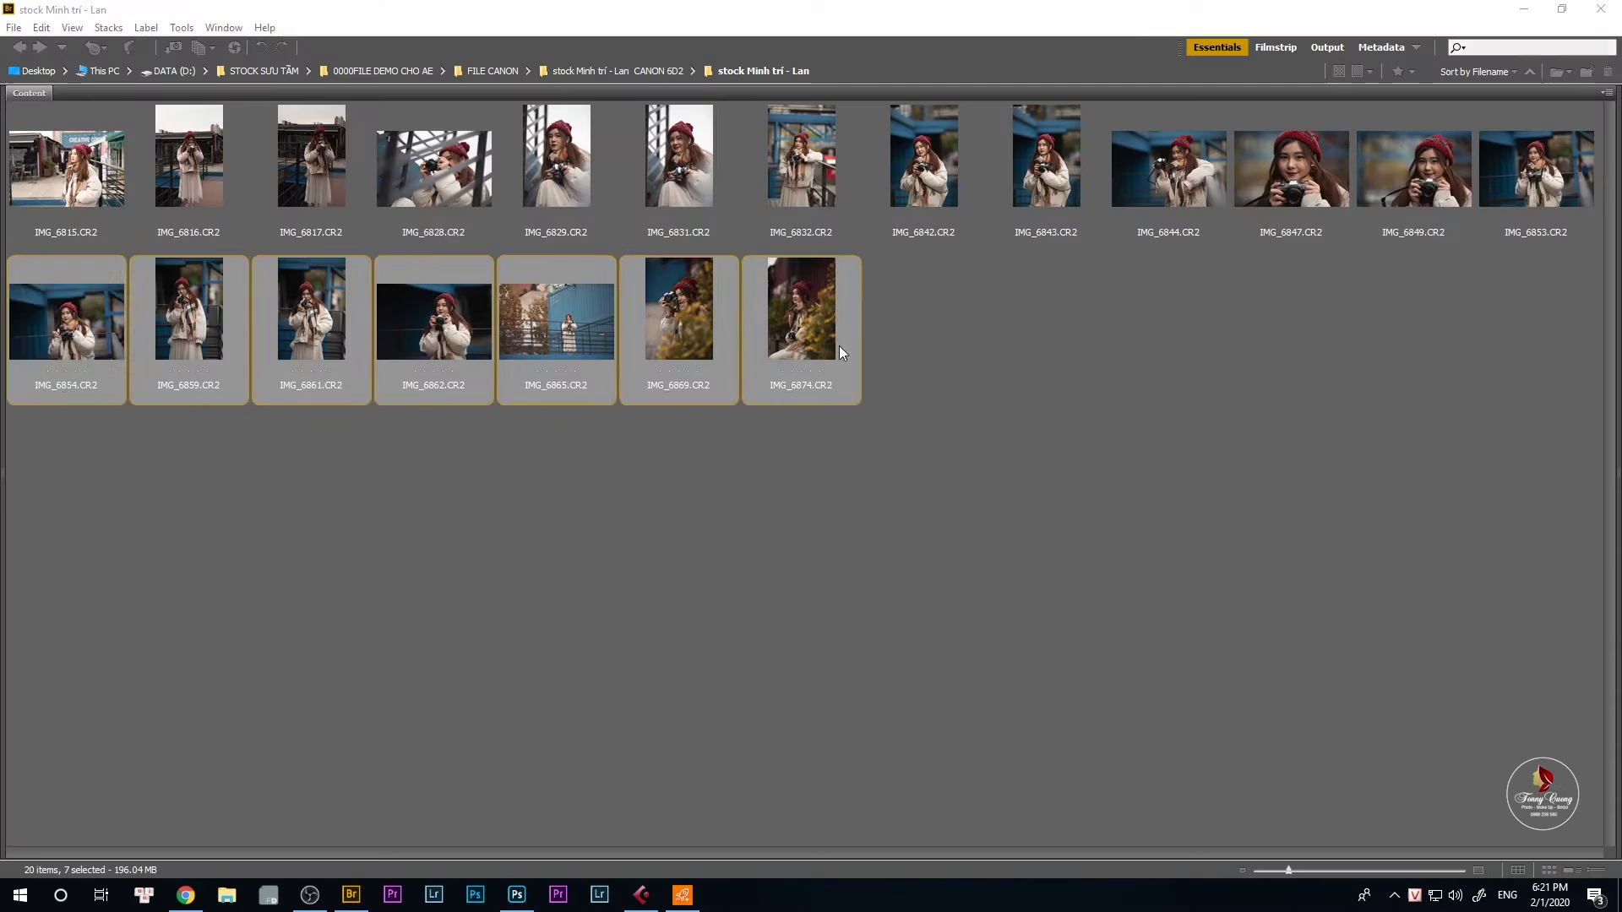
Open KEN_0409.CR3, the red áo dài portrait, in Camera Raw.
click(372, 334)
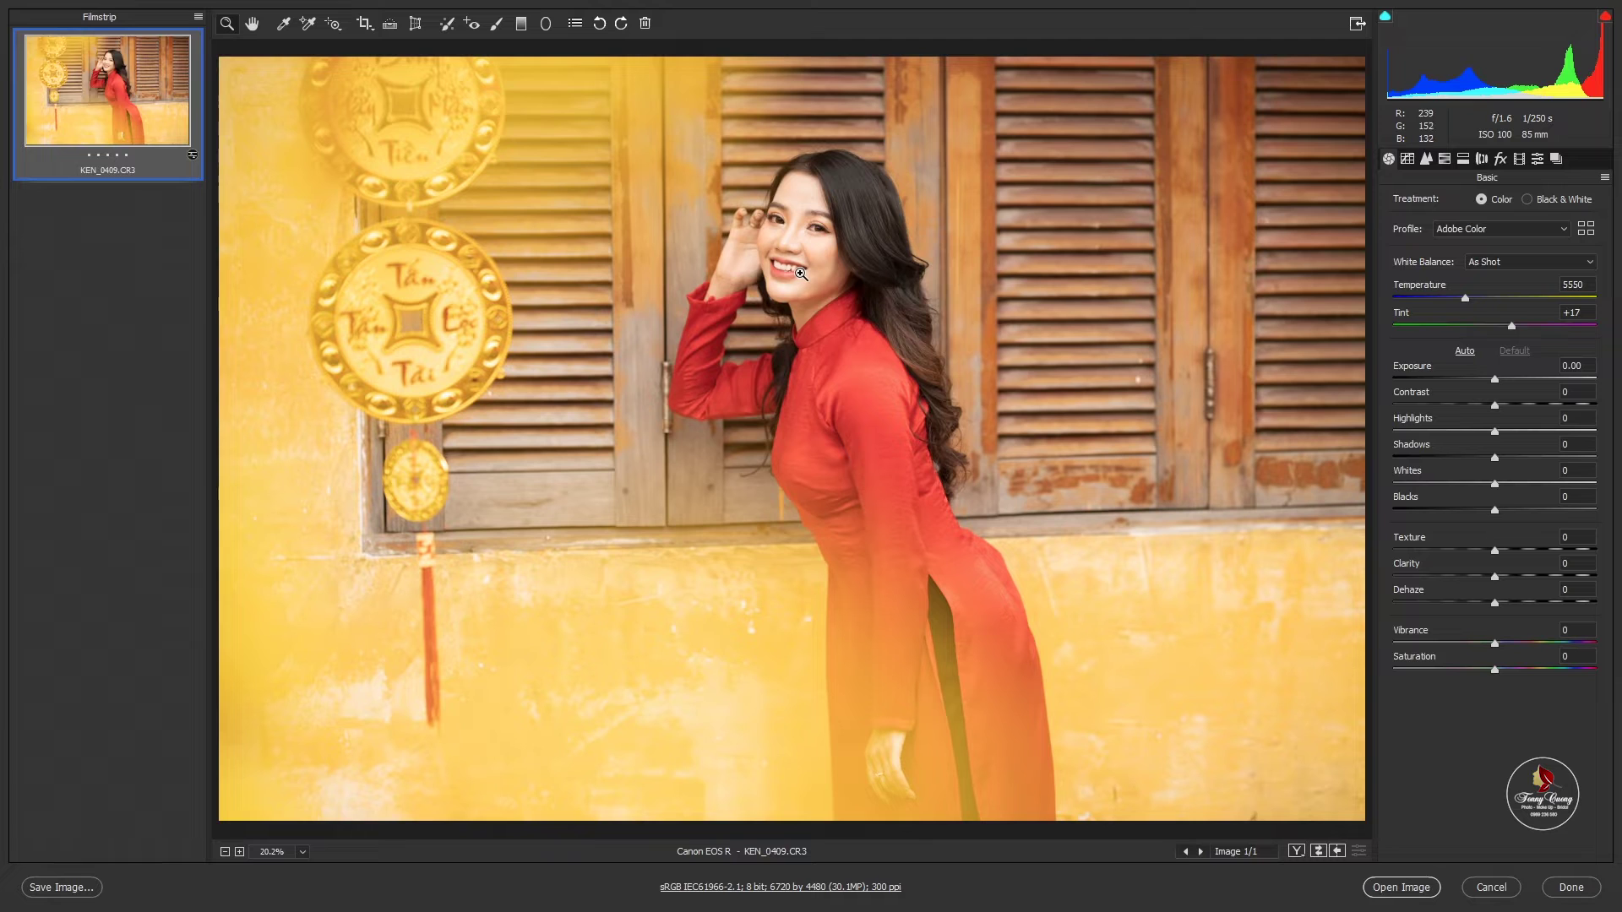
Try the Phim Truong Vip and Dep Xin presets, then apply Lum Nho and zoom to check the face.
click(1537, 158)
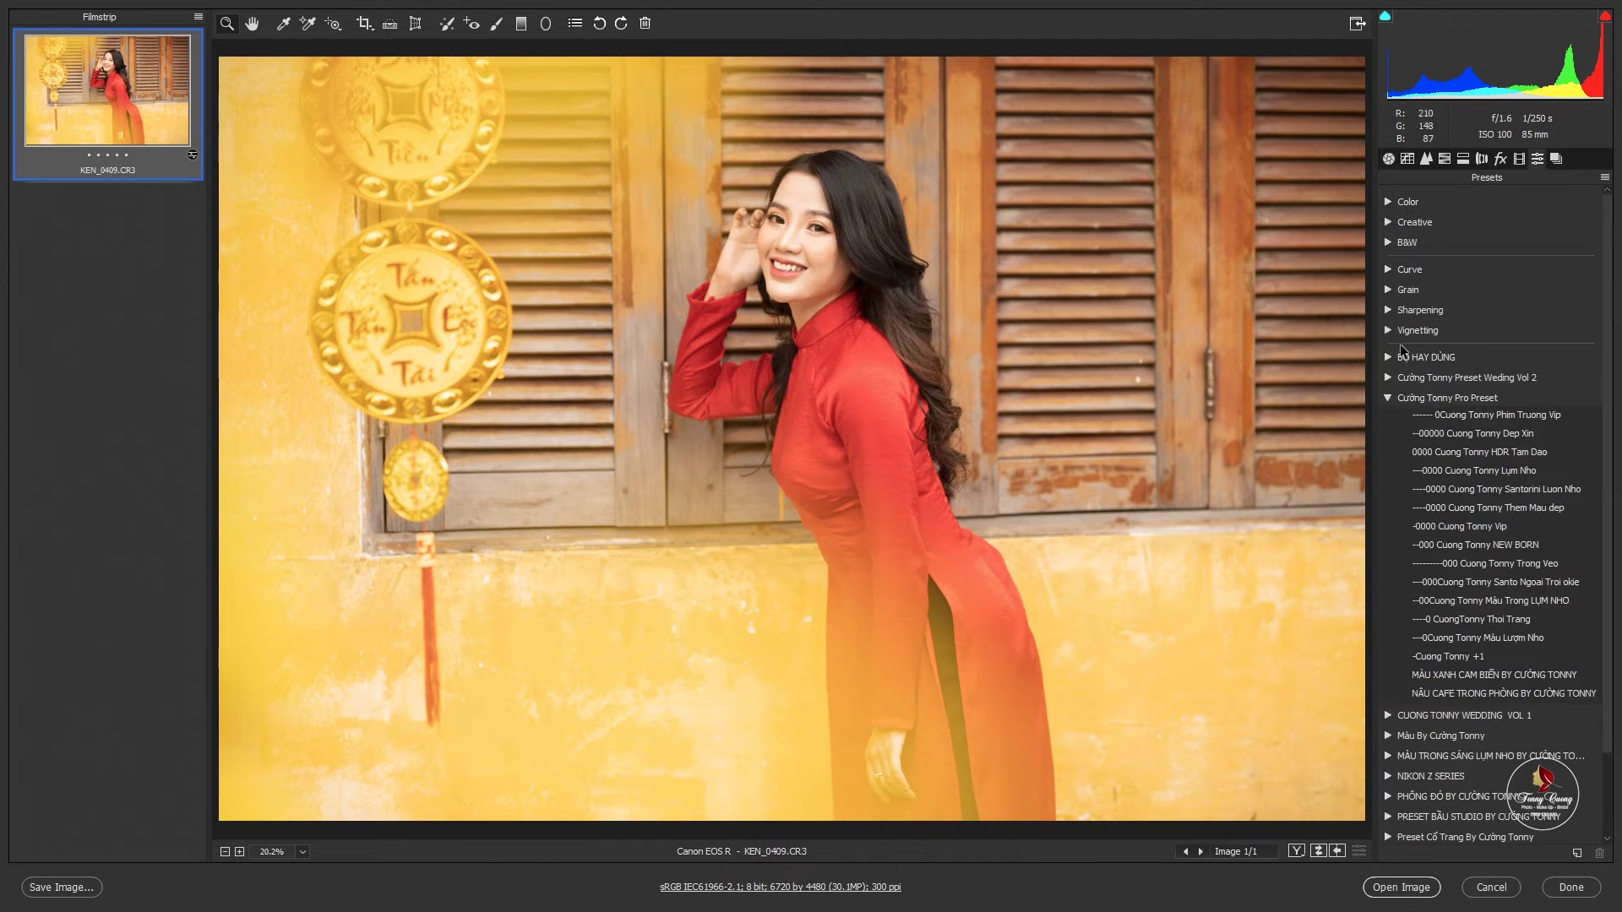
click(1488, 415)
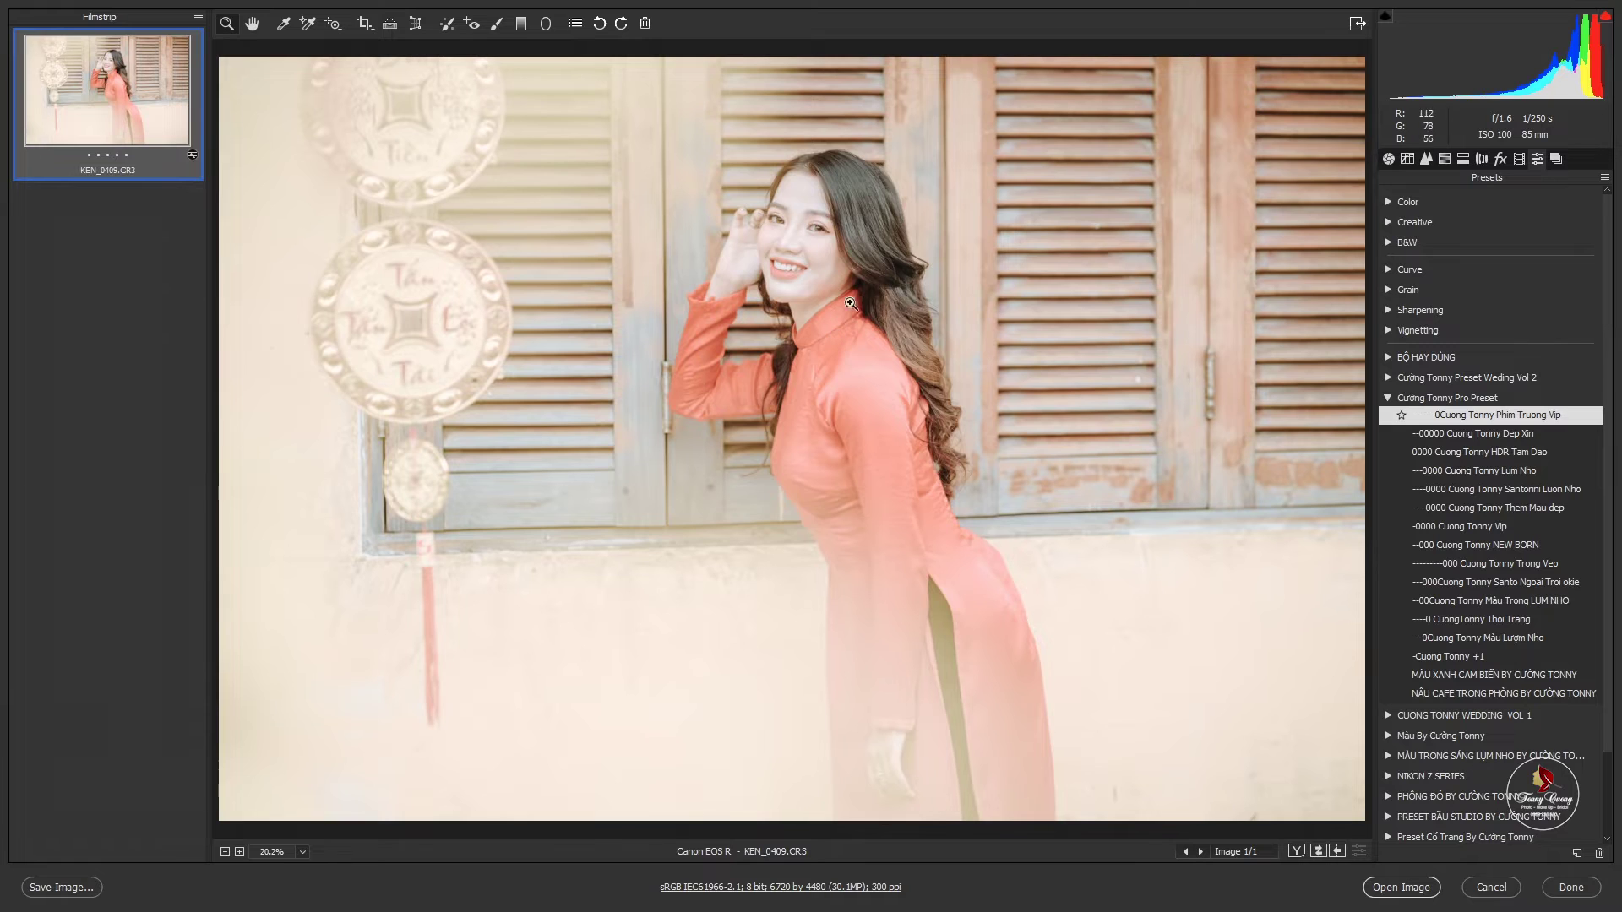
alt+click(851, 303)
click(1505, 435)
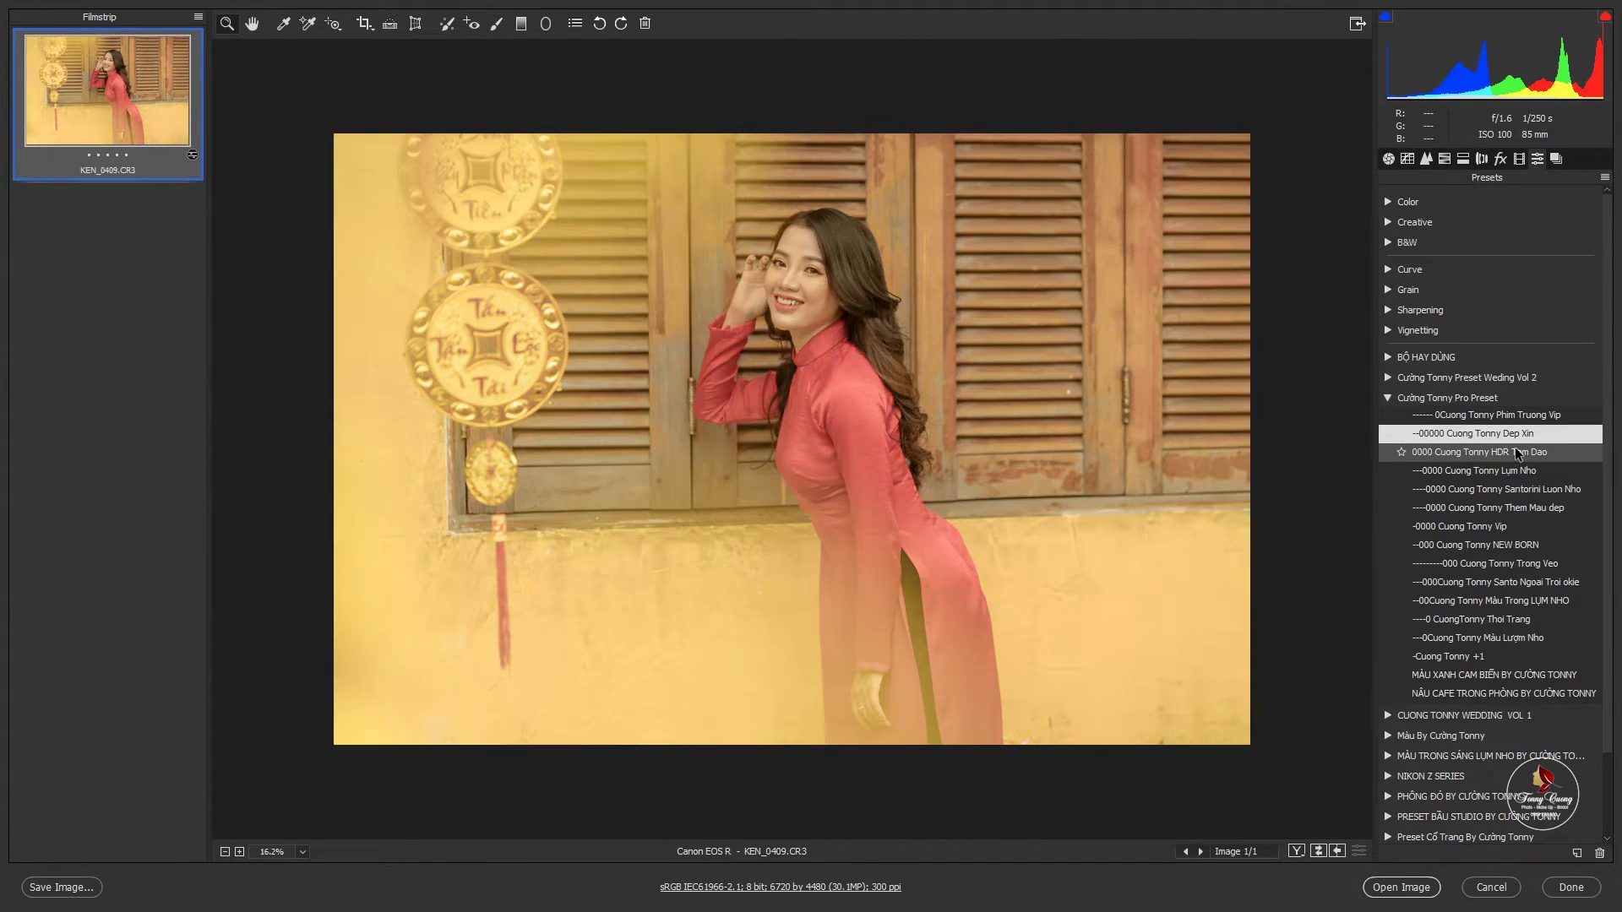
click(1507, 473)
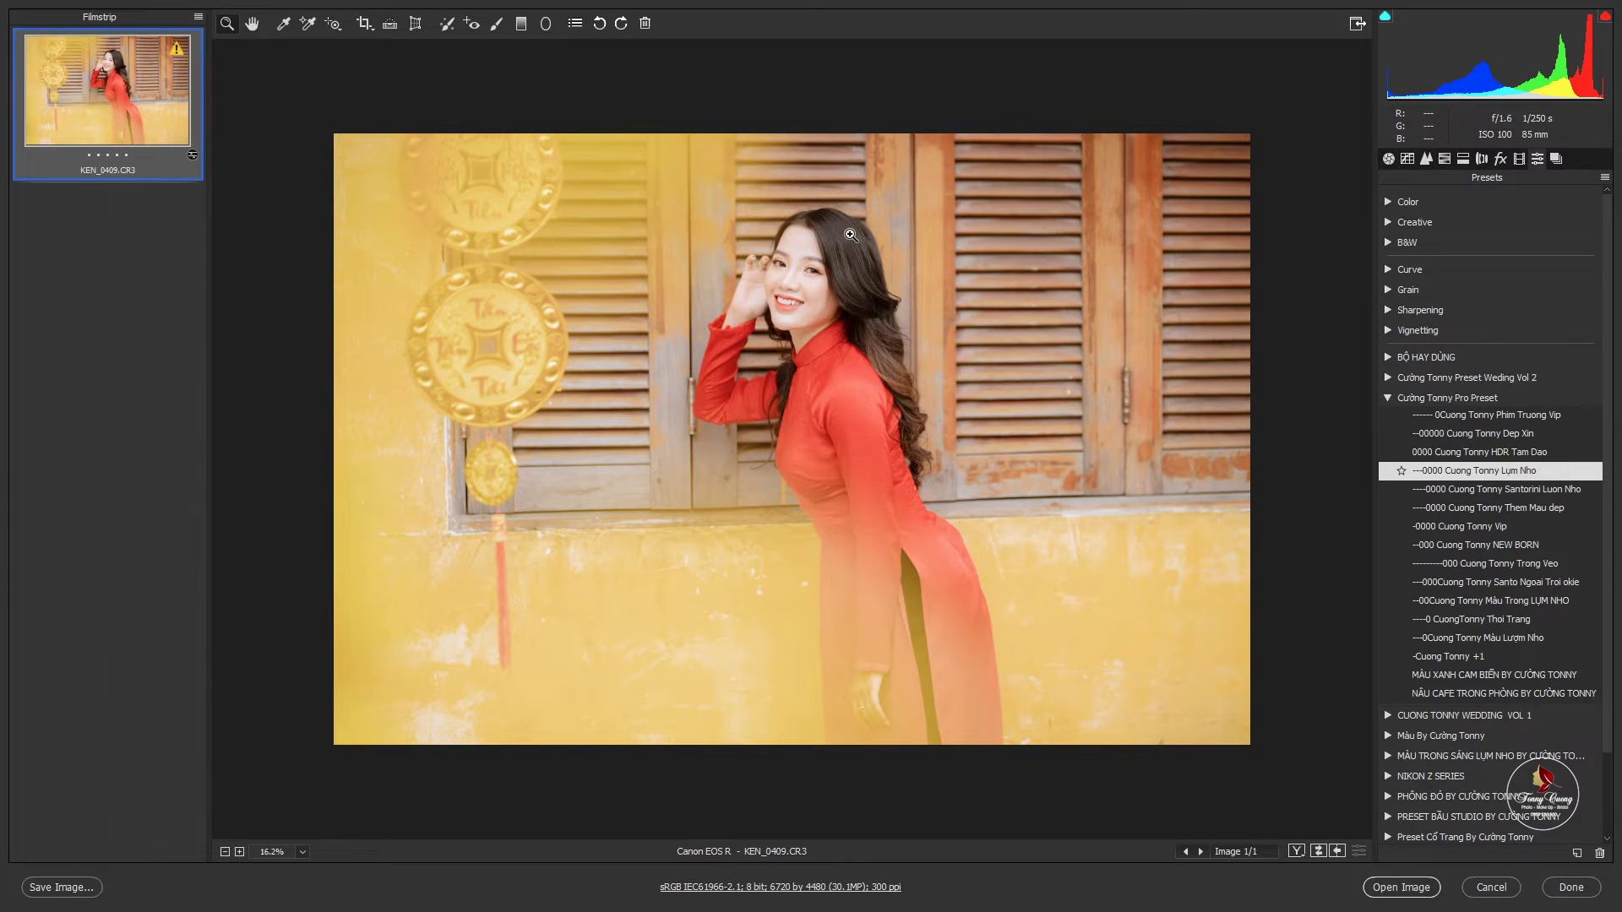
click(836, 243)
alt+click(804, 319)
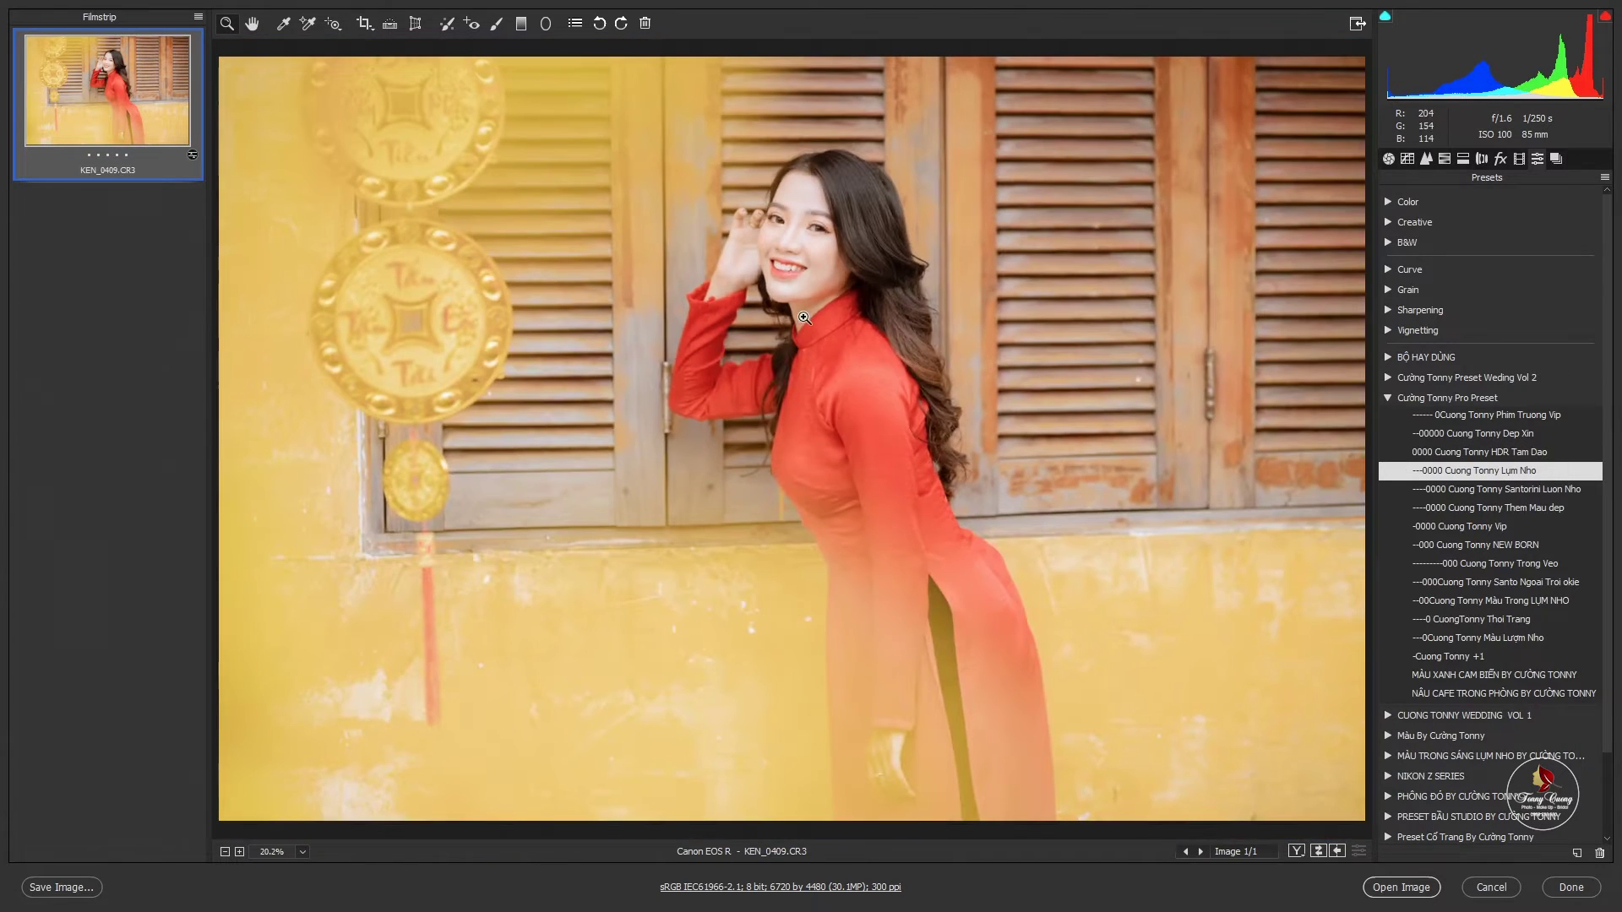
alt+click(842, 334)
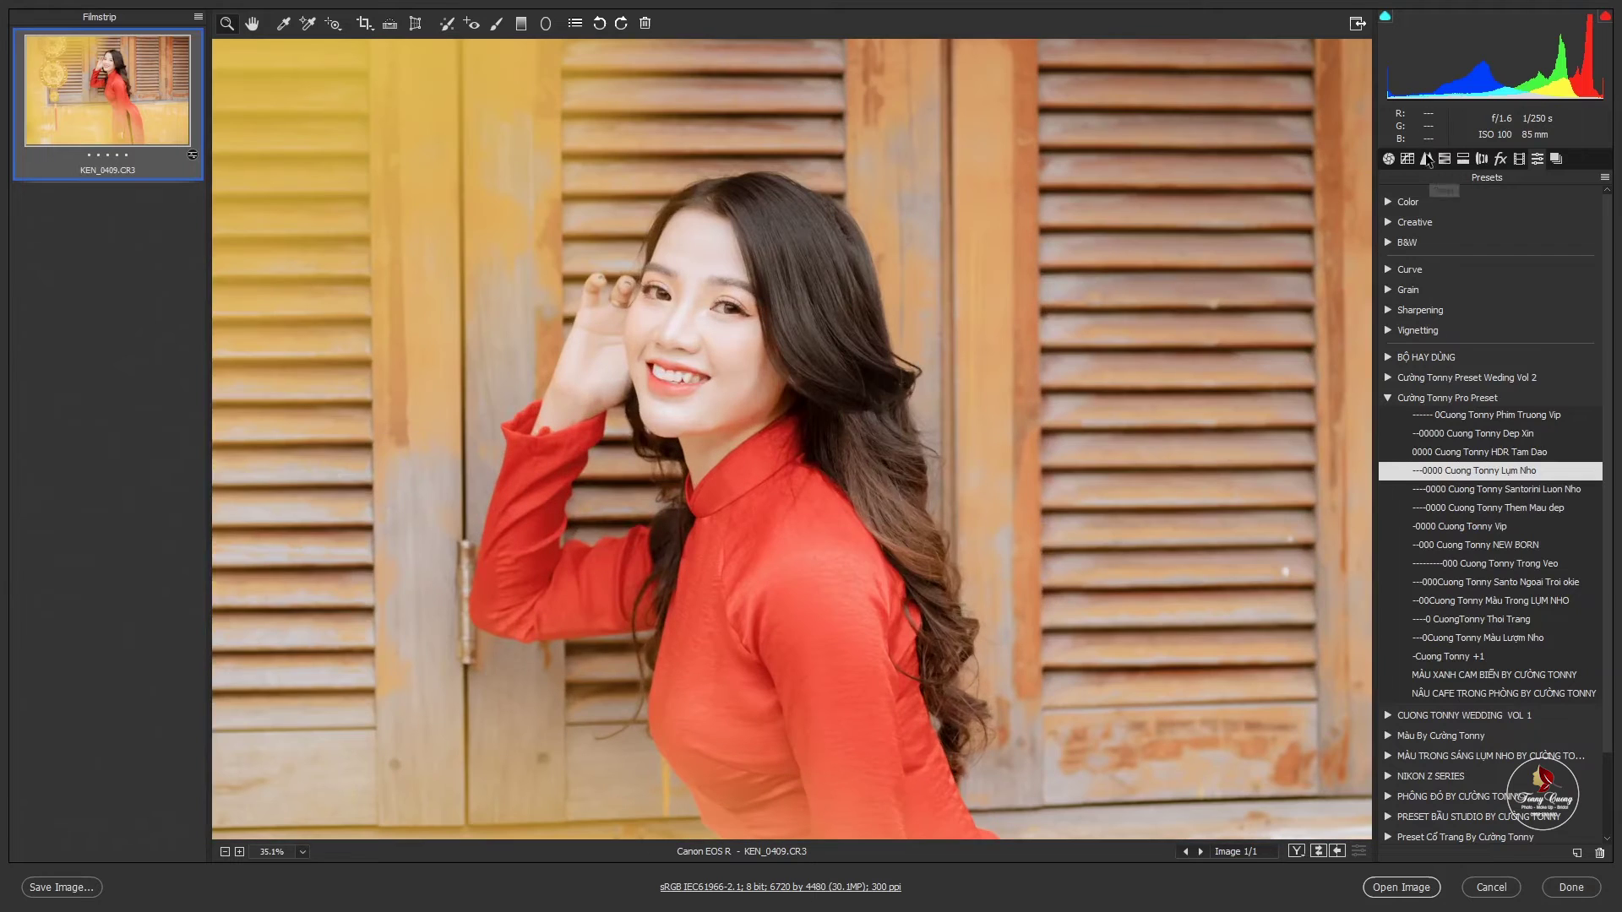
Set Basic Exposure to -0.05 and compare before/after views of the portrait.
click(1389, 158)
drag(1509, 388, 1502, 388)
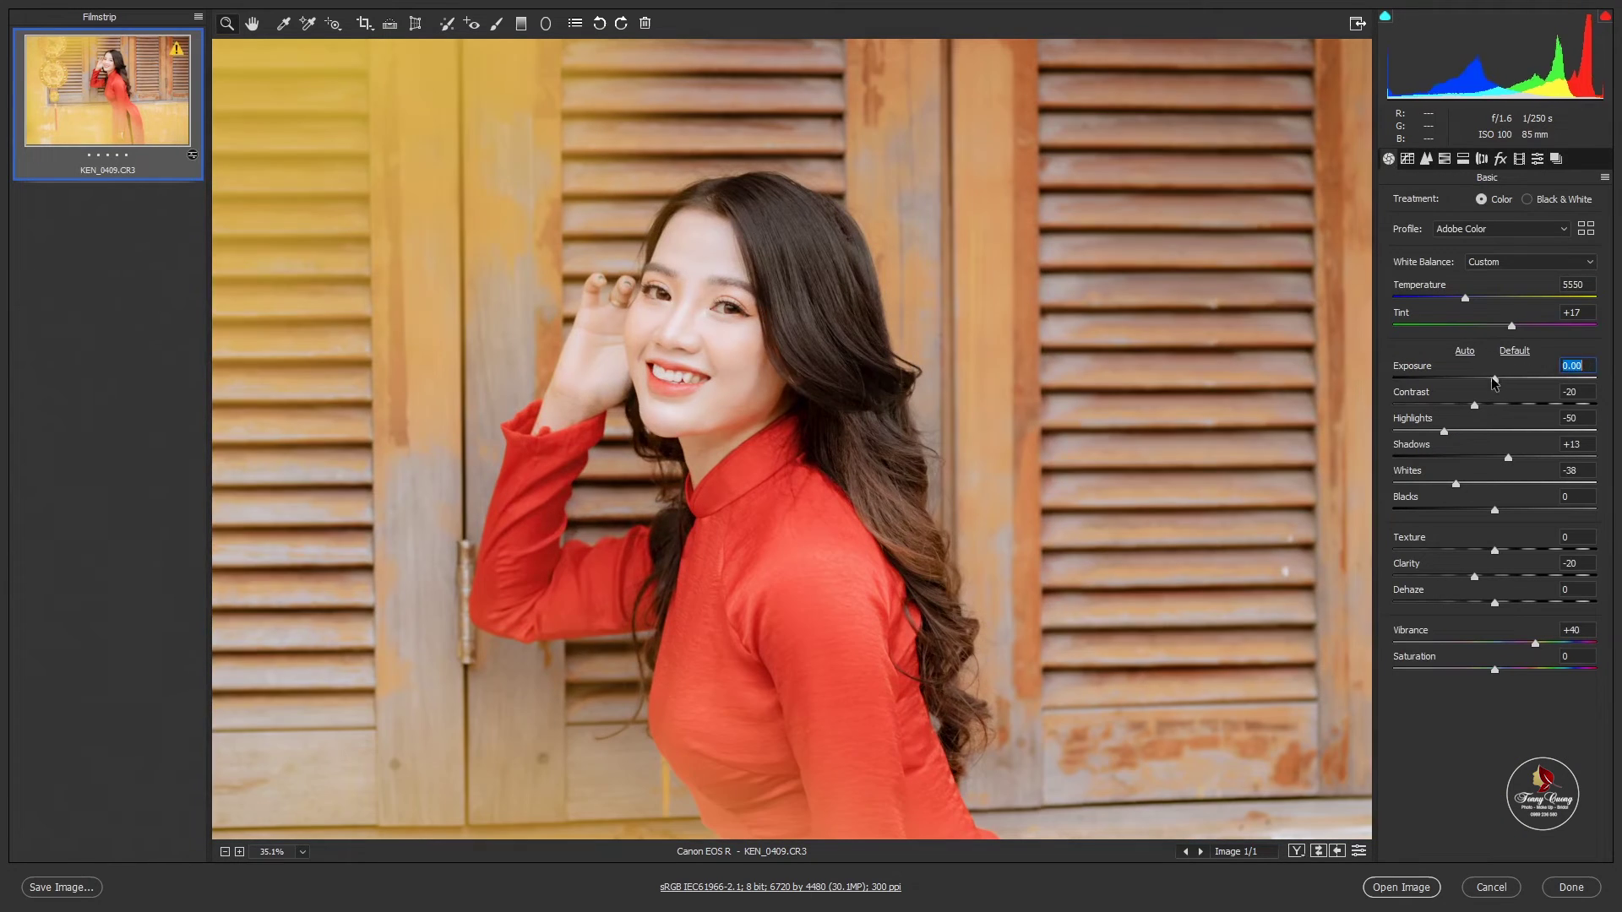
alt+click(767, 442)
key(q)
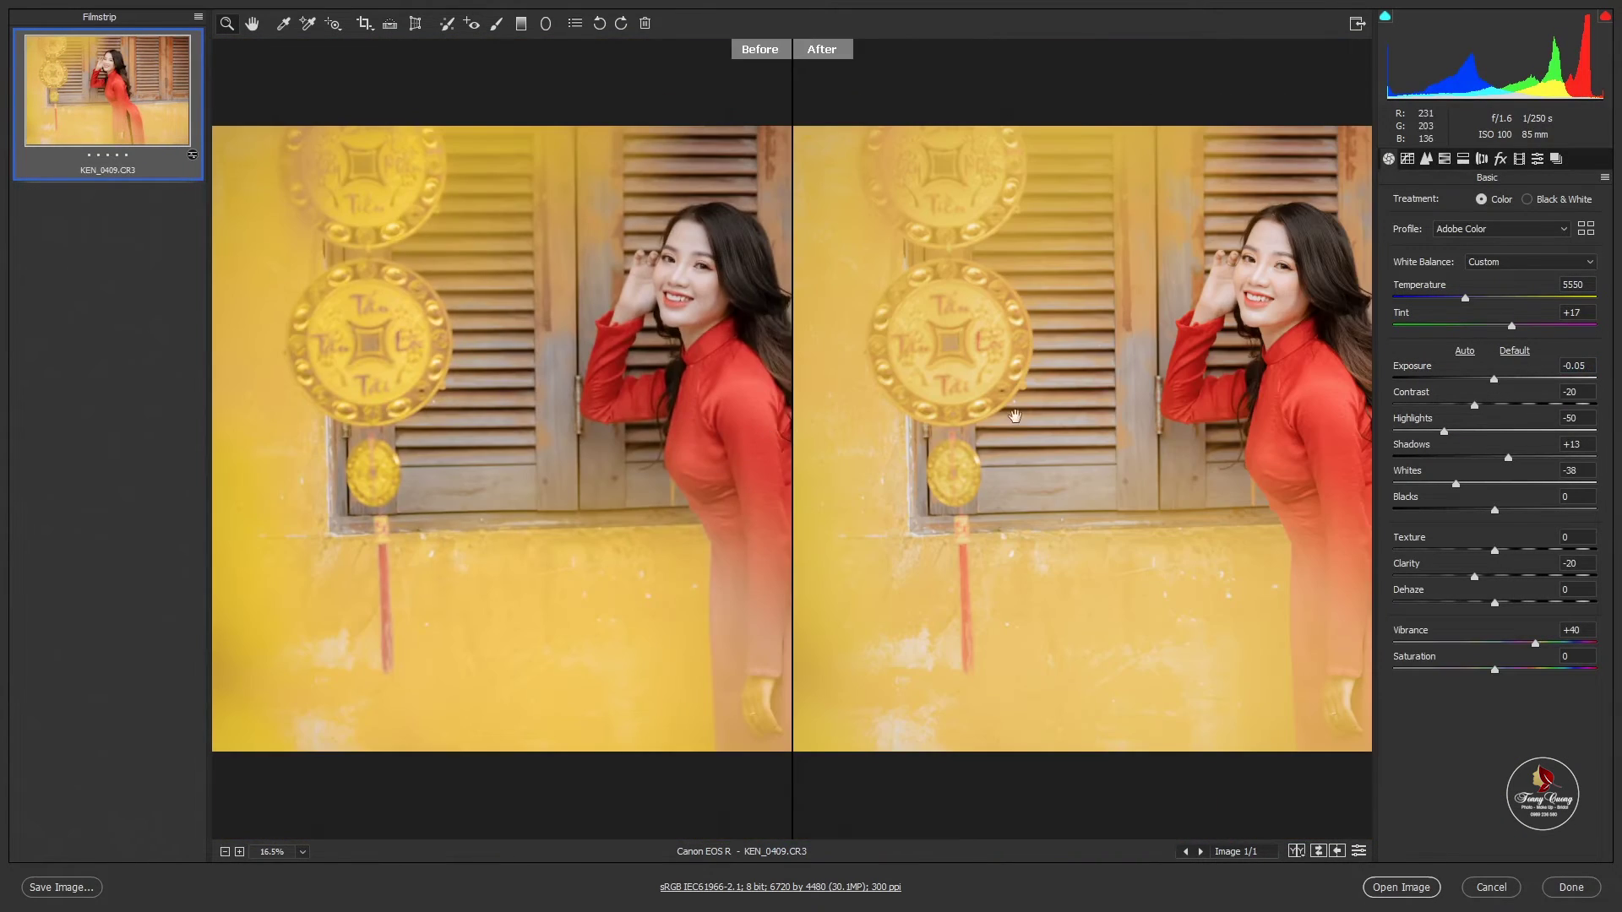
click(1111, 359)
key(q)
key(q)
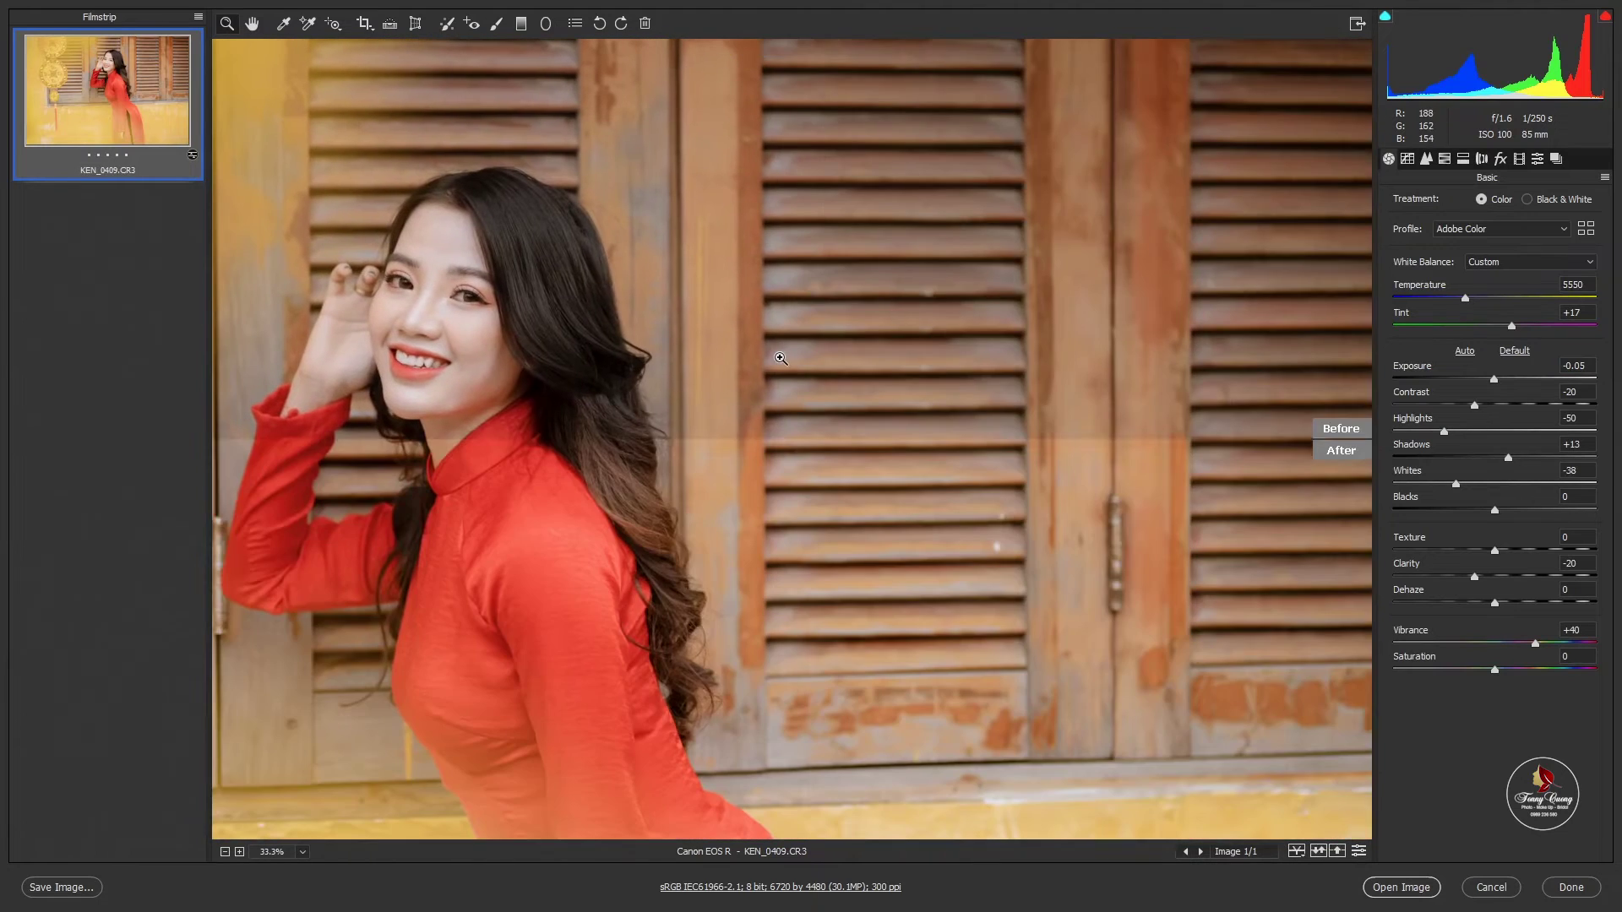
scroll(658, 372, down, 5)
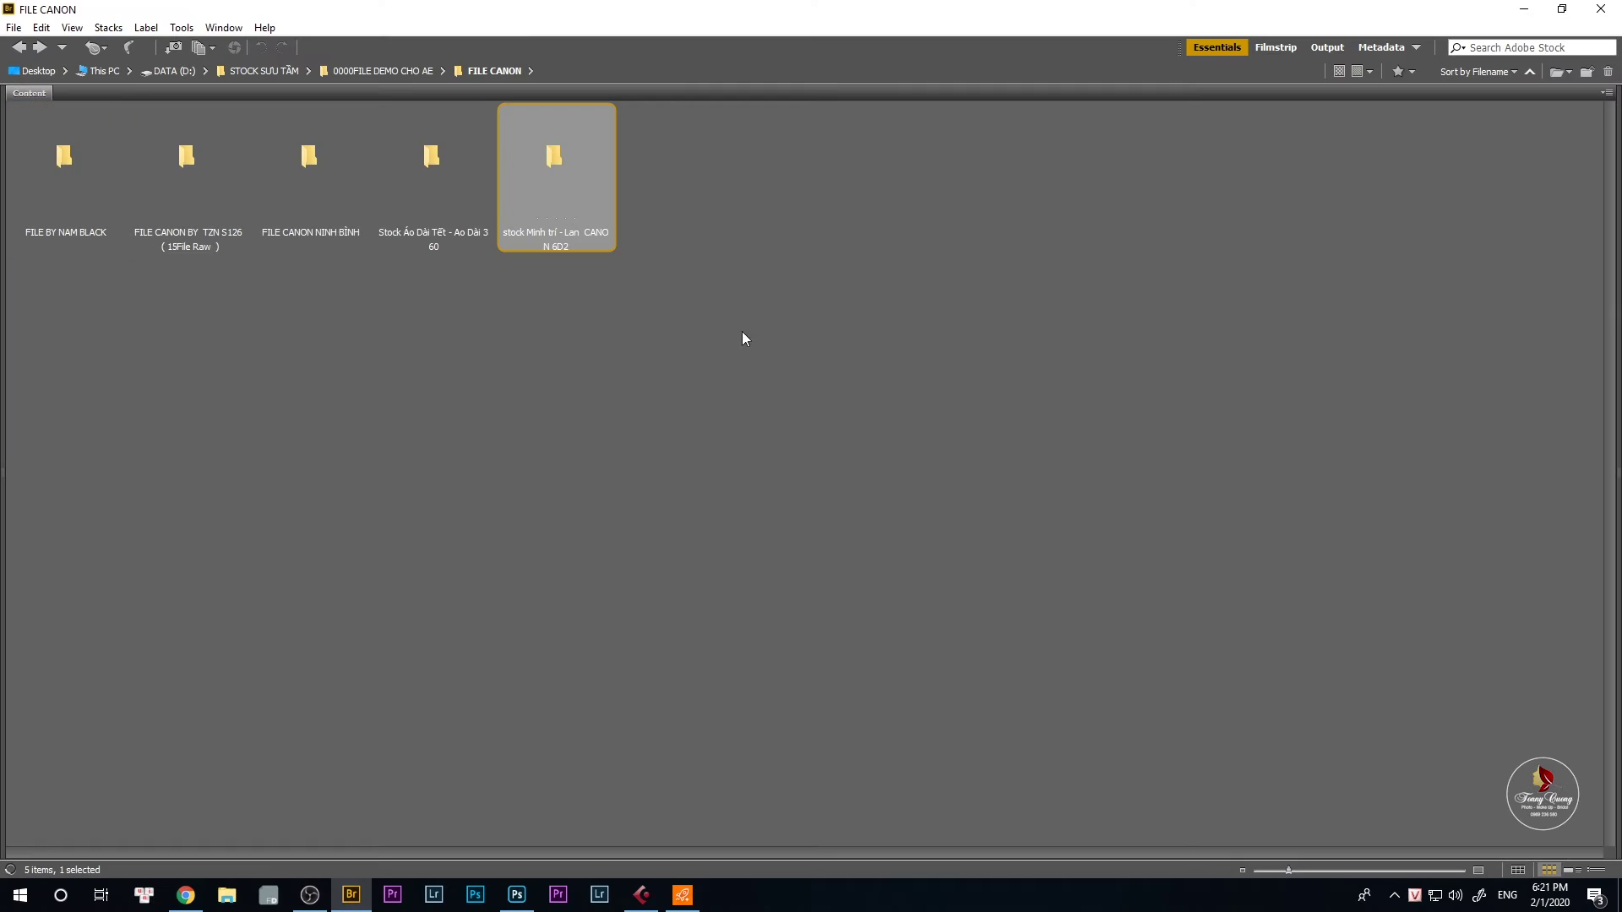
Go to FILE NIKON NGOÀI TRỜI > stock, select all six NEFs, and open them in Camera Raw.
key(ctrl+Up)
double_click(175, 186)
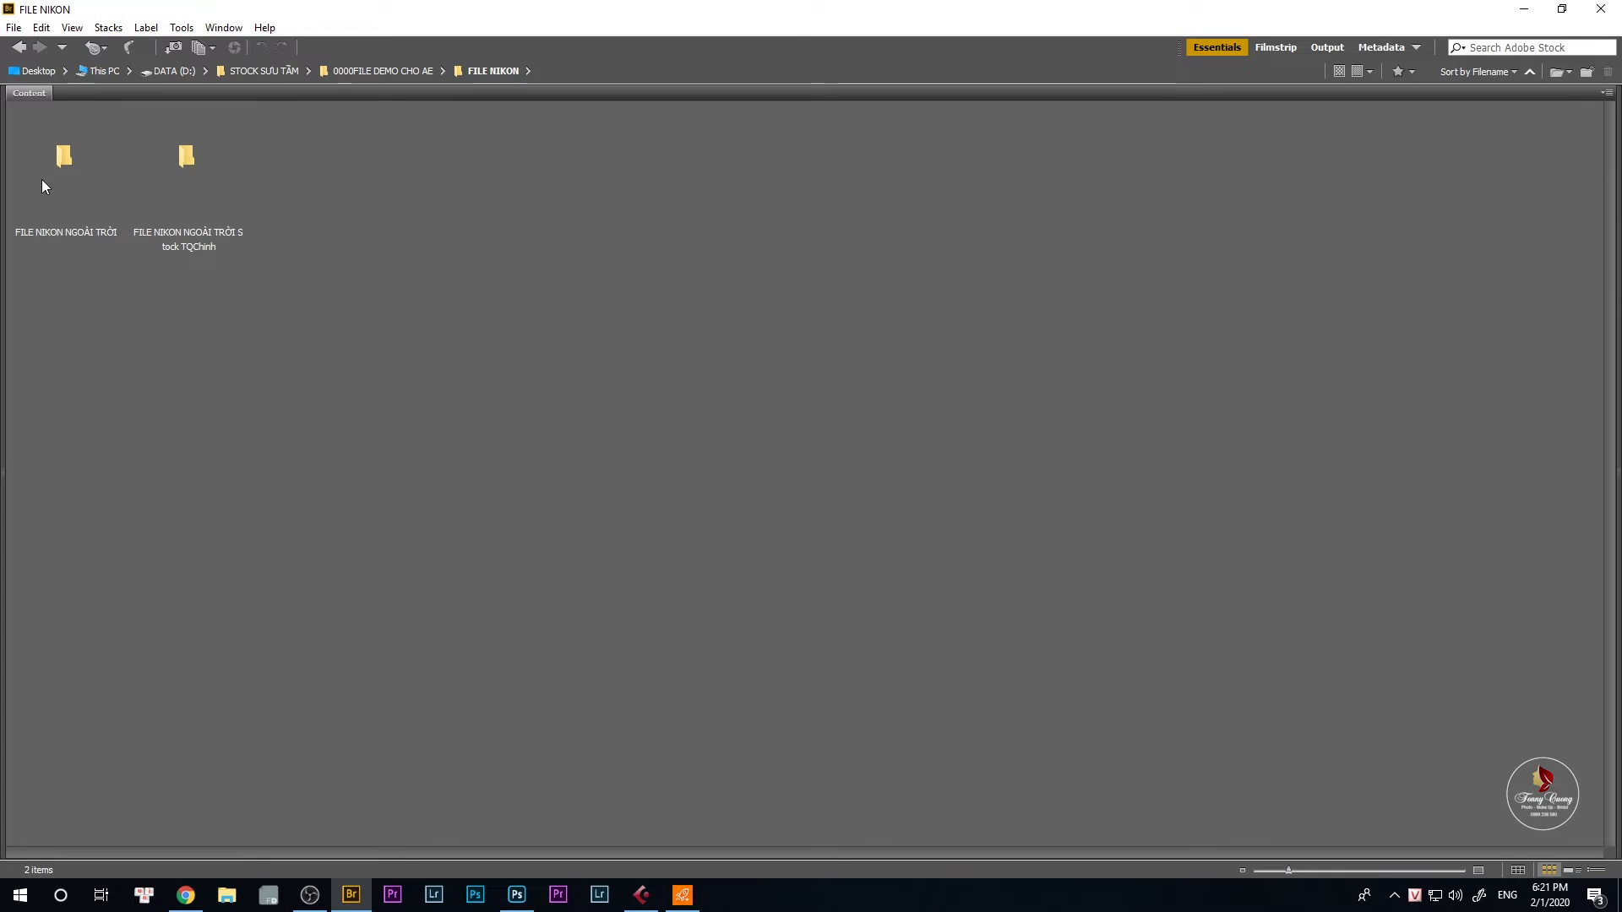
click(108, 166)
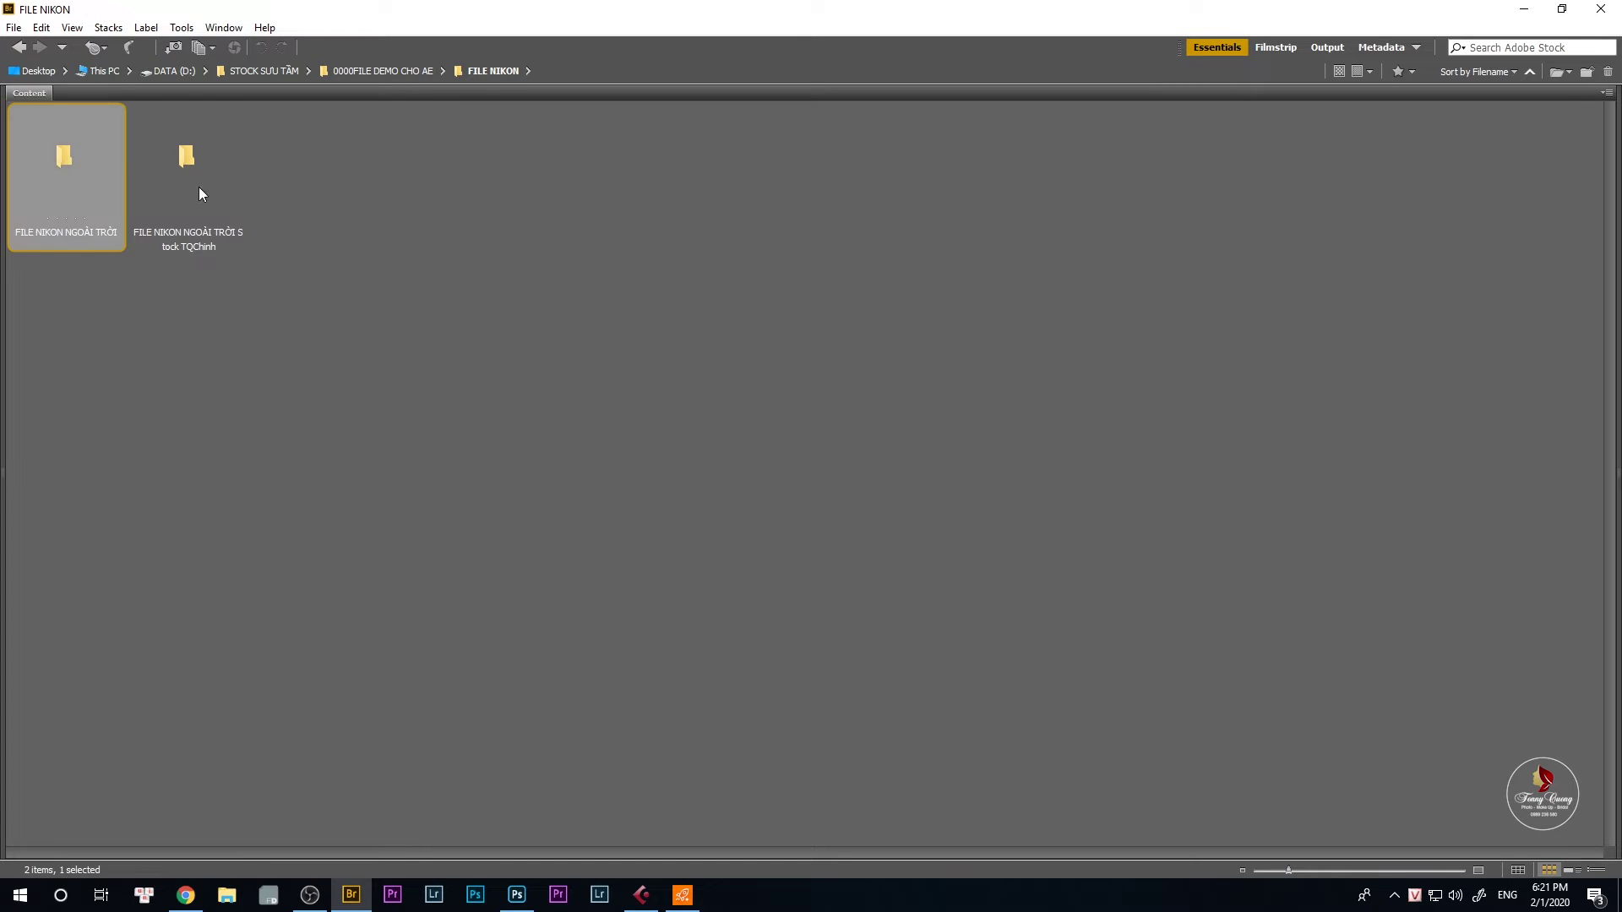
double_click(99, 171)
double_click(72, 163)
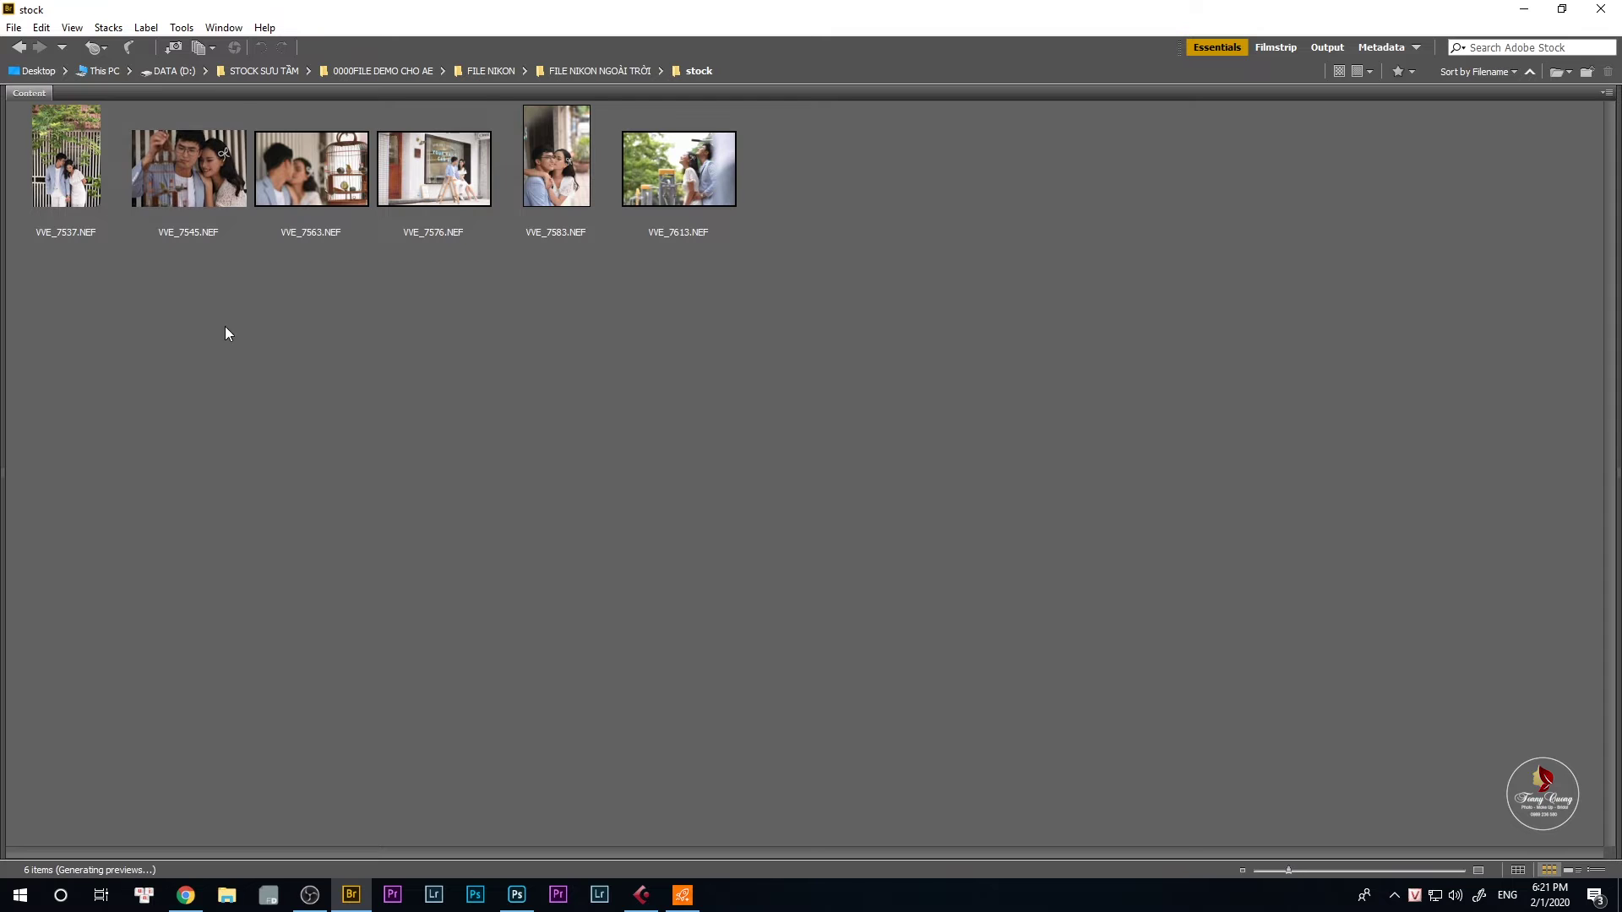
key(ctrl+a)
right_click(213, 177)
click(232, 184)
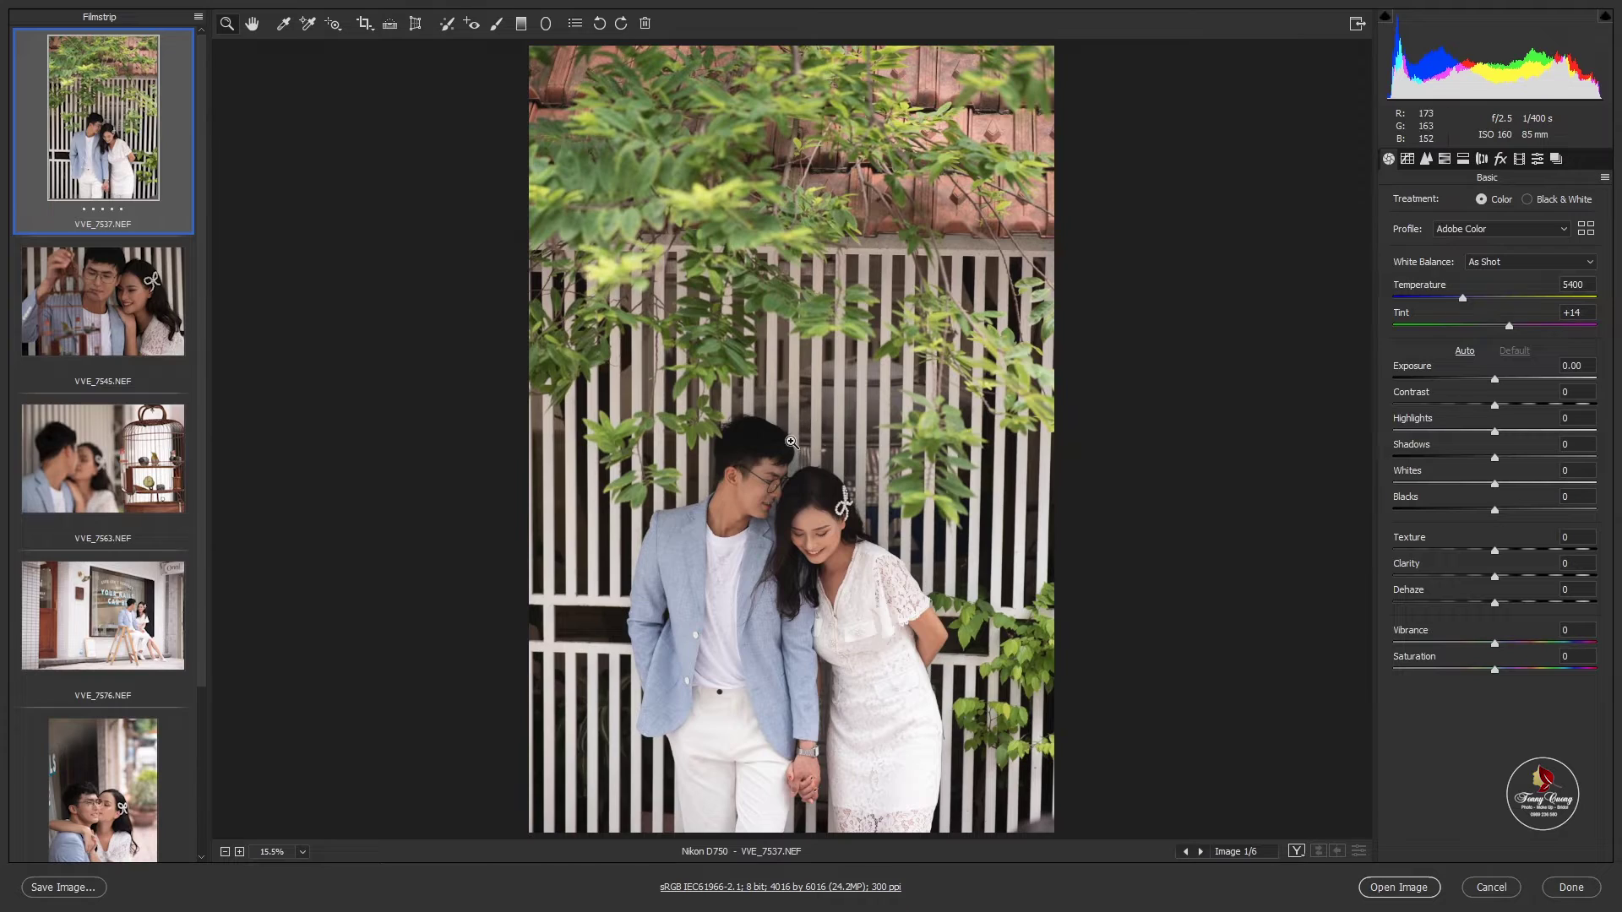
Zoom in on the couple in VVE_7537 and try the Phim Truong Vip preset.
drag(792, 442, 803, 435)
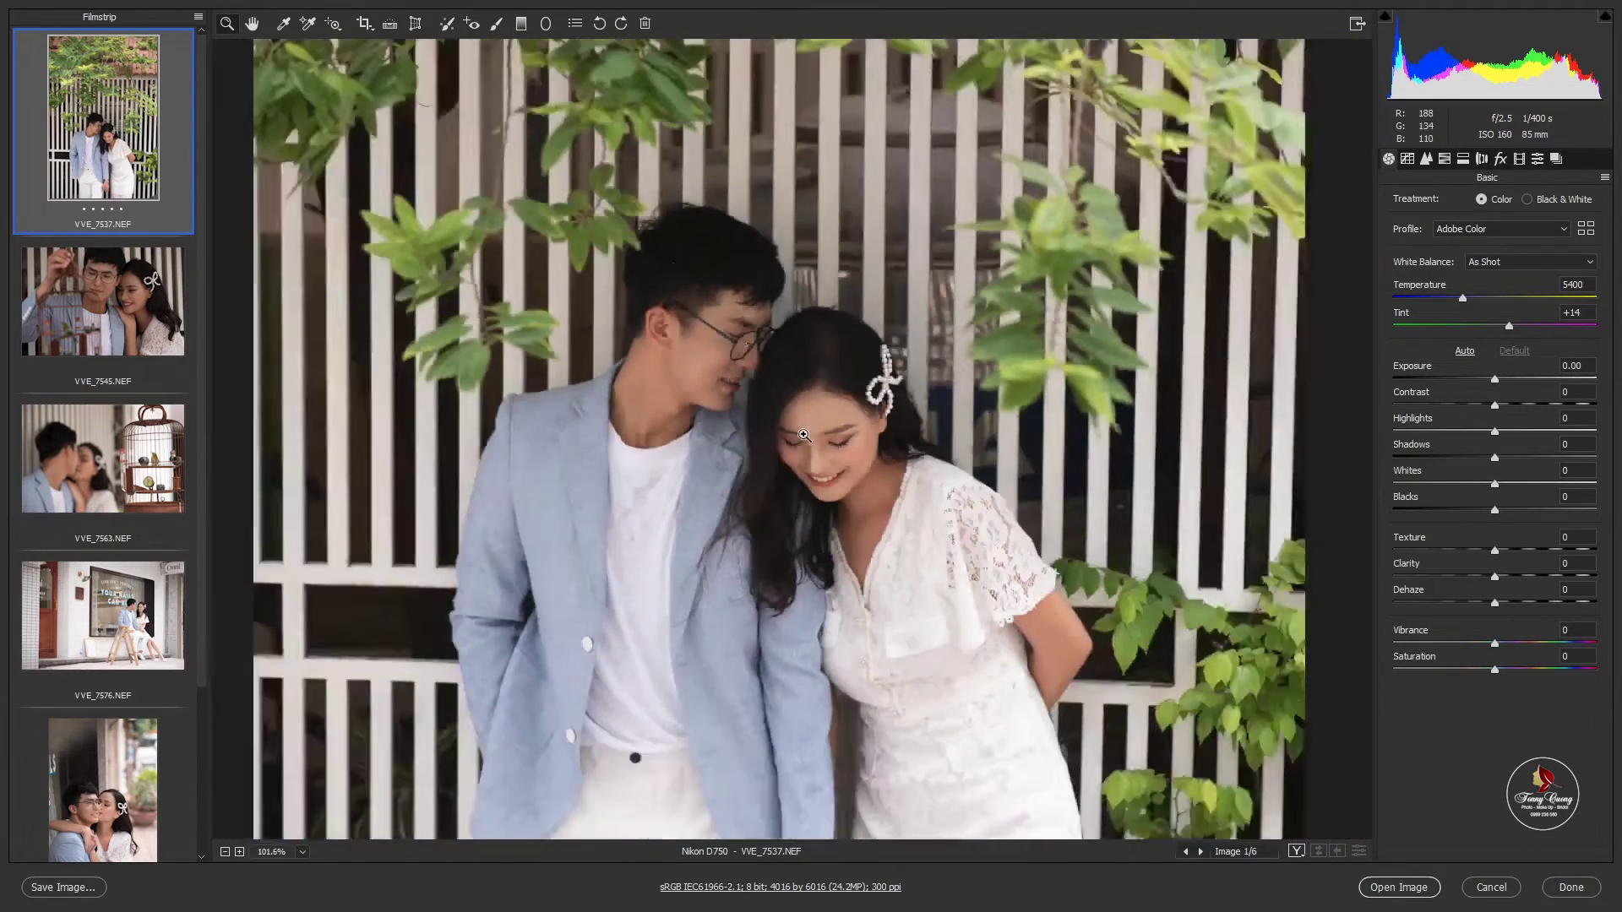
key(ctrl+0)
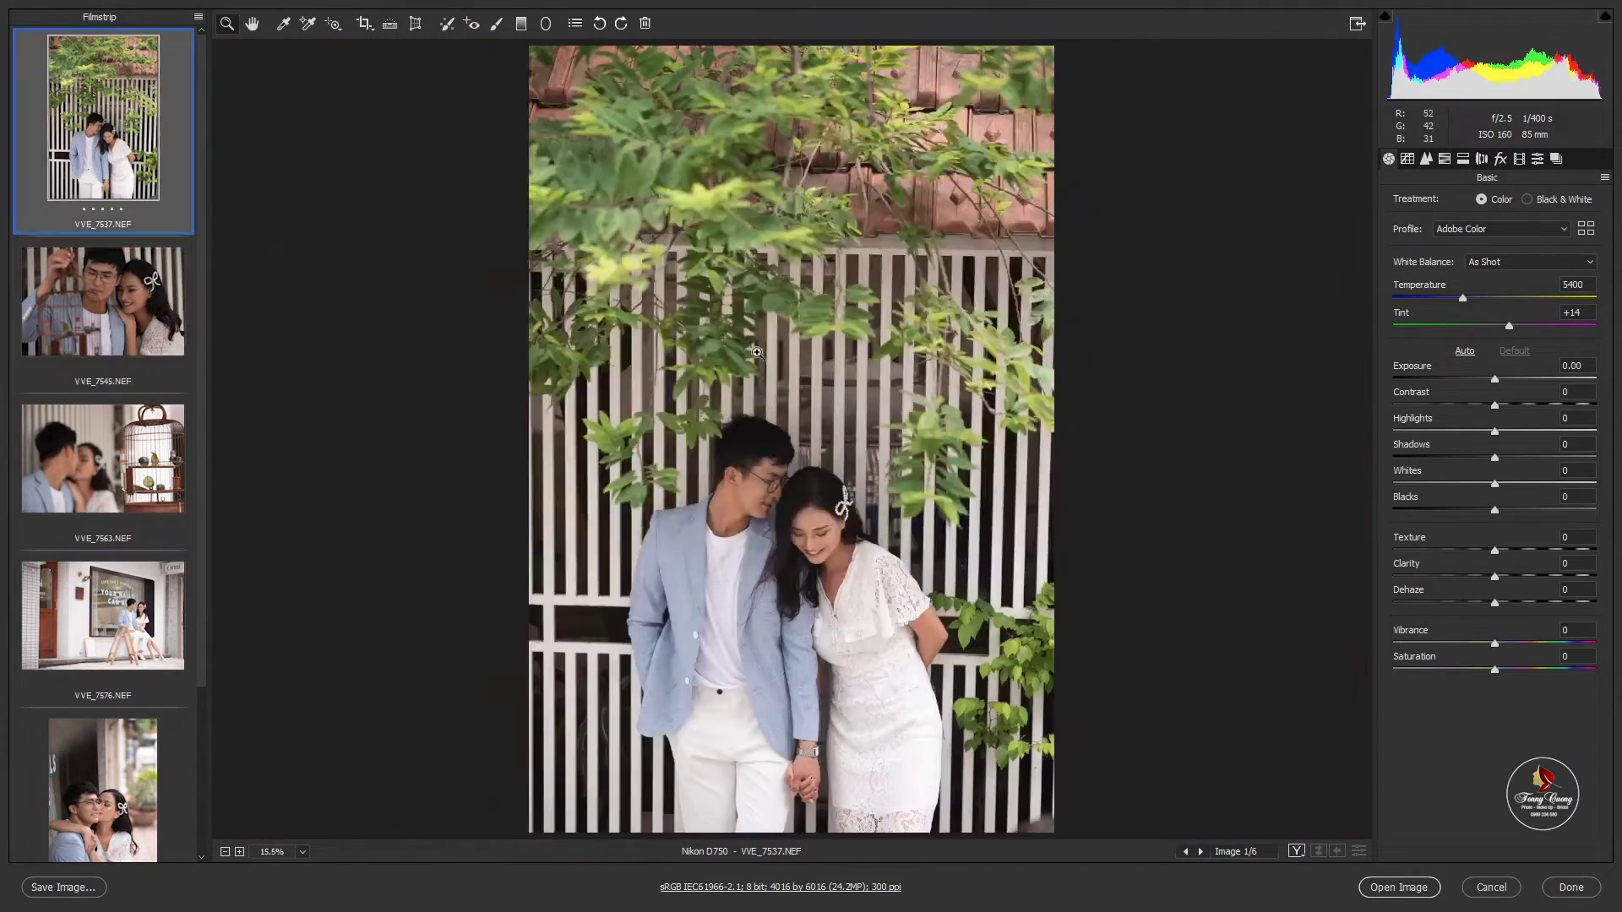
mouse_move(756, 353)
mouse_down()
mouse_move(933, 574)
mouse_move(755, 477)
mouse_up()
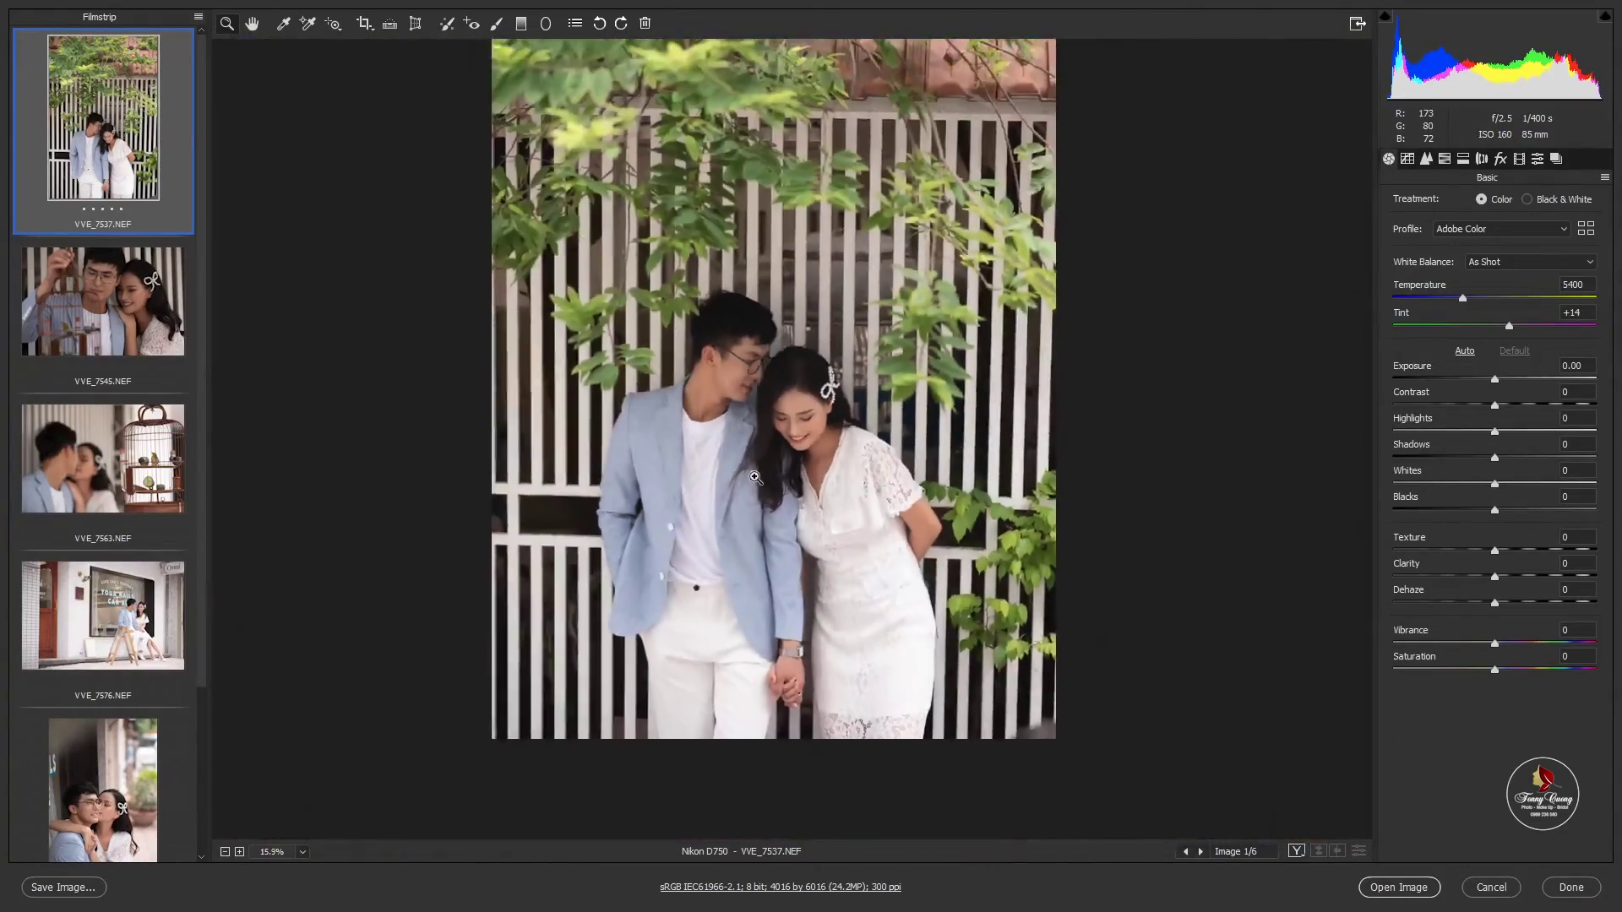
key(ctrl+alt+9)
key(ctrl+minus)
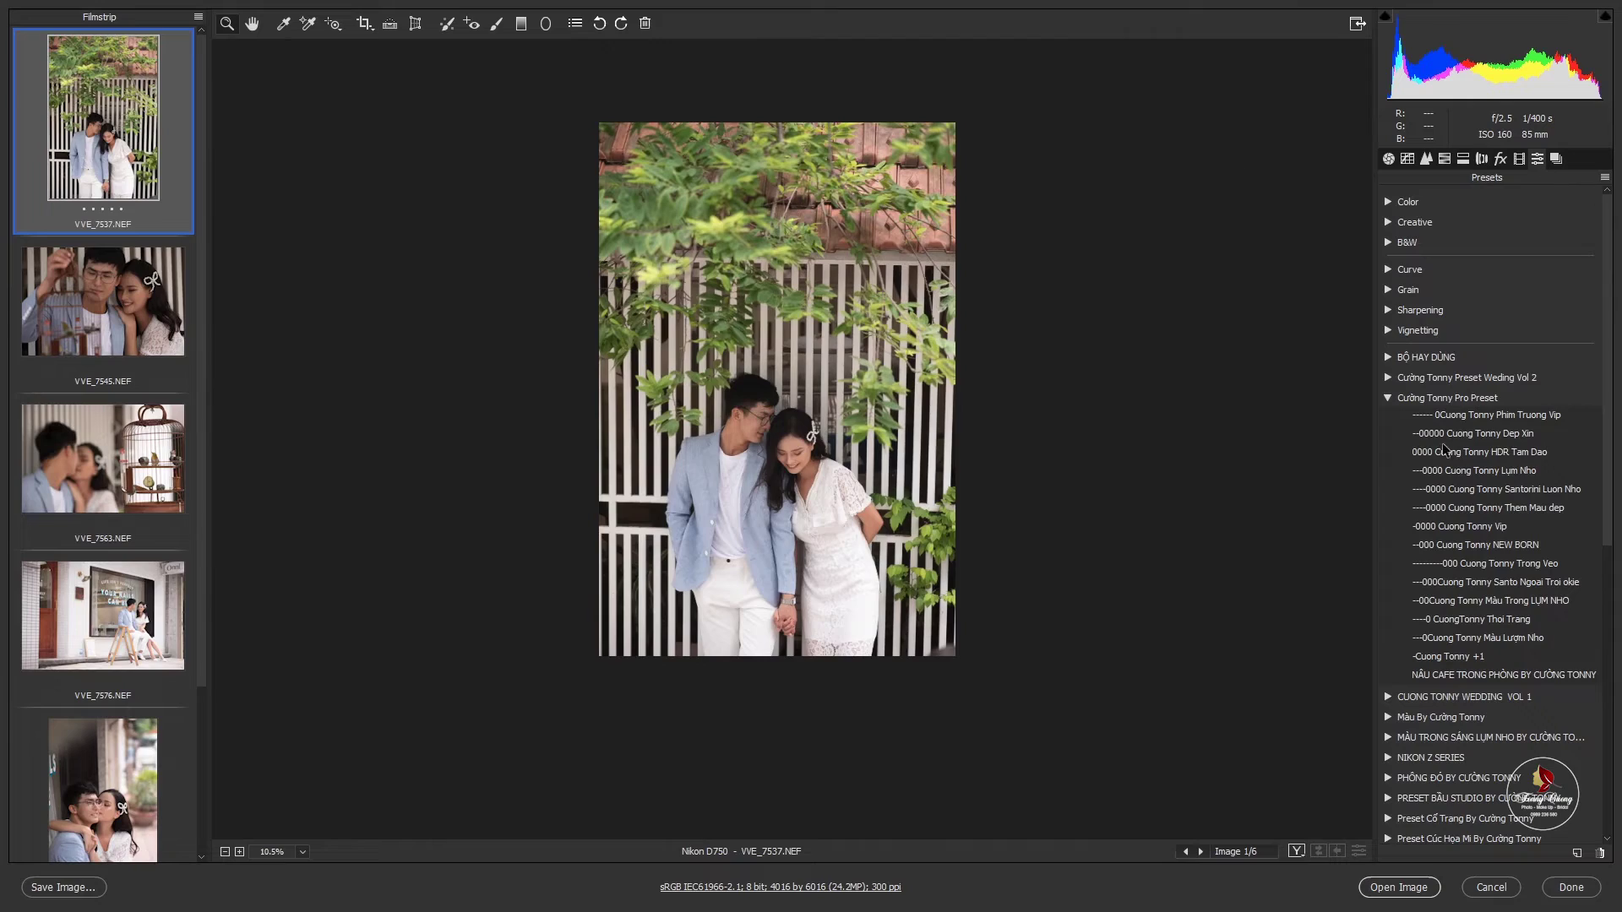
click(1447, 414)
mouse_move(836, 473)
mouse_down()
mouse_move(828, 484)
mouse_move(806, 461)
mouse_up()
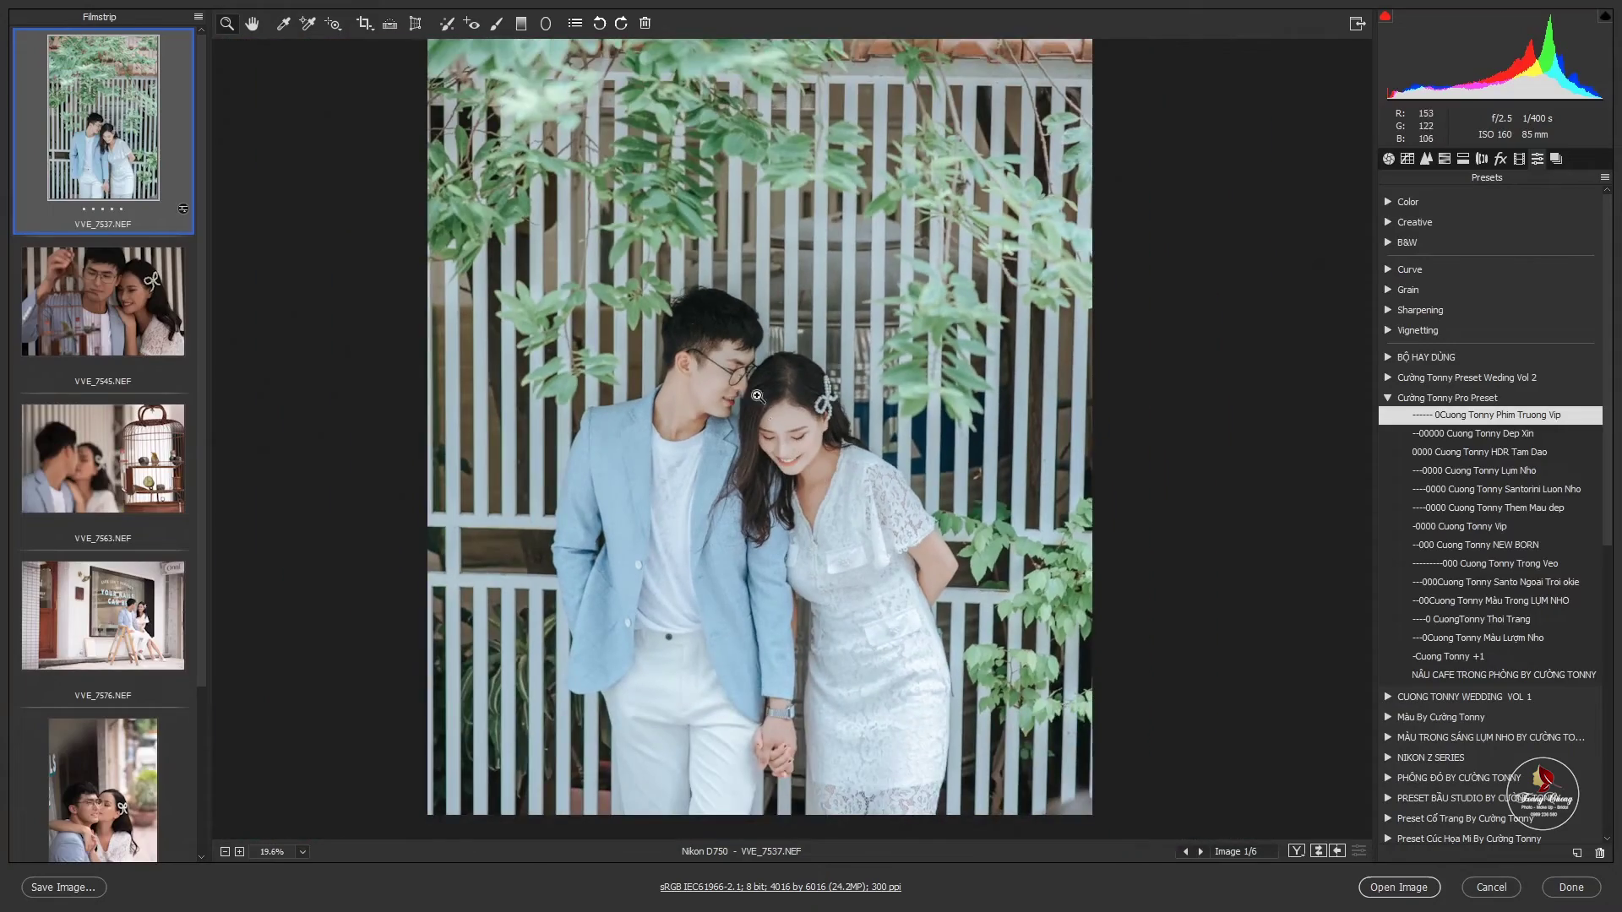
mouse_move(757, 396)
mouse_down()
mouse_move(968, 483)
mouse_move(699, 199)
mouse_move(742, 342)
mouse_up()
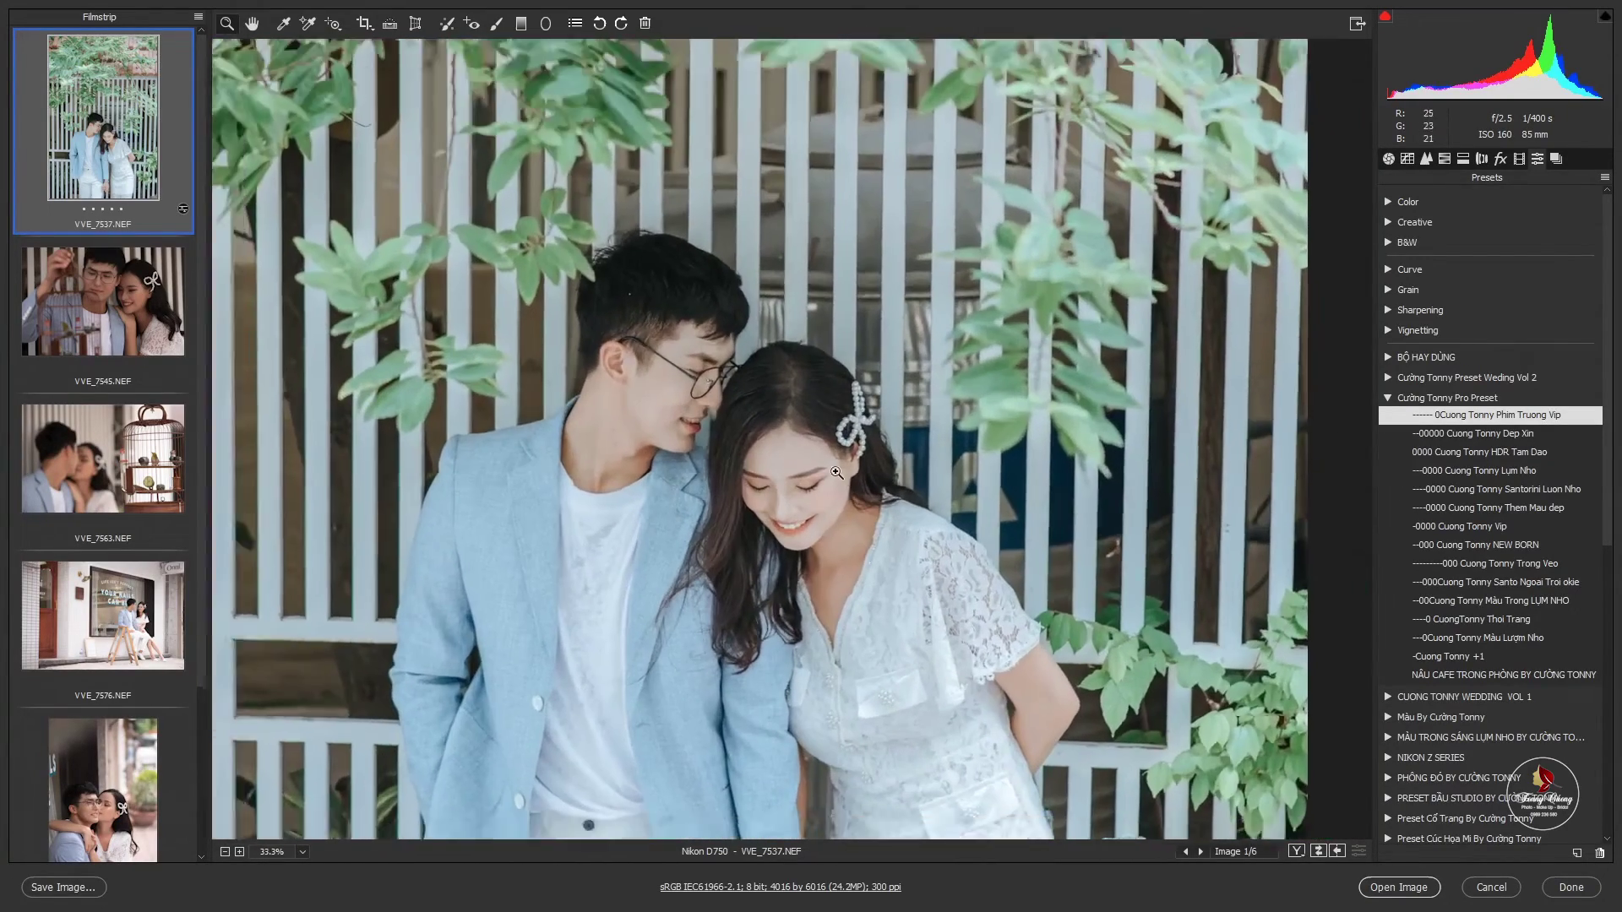
drag(612, 381, 812, 457)
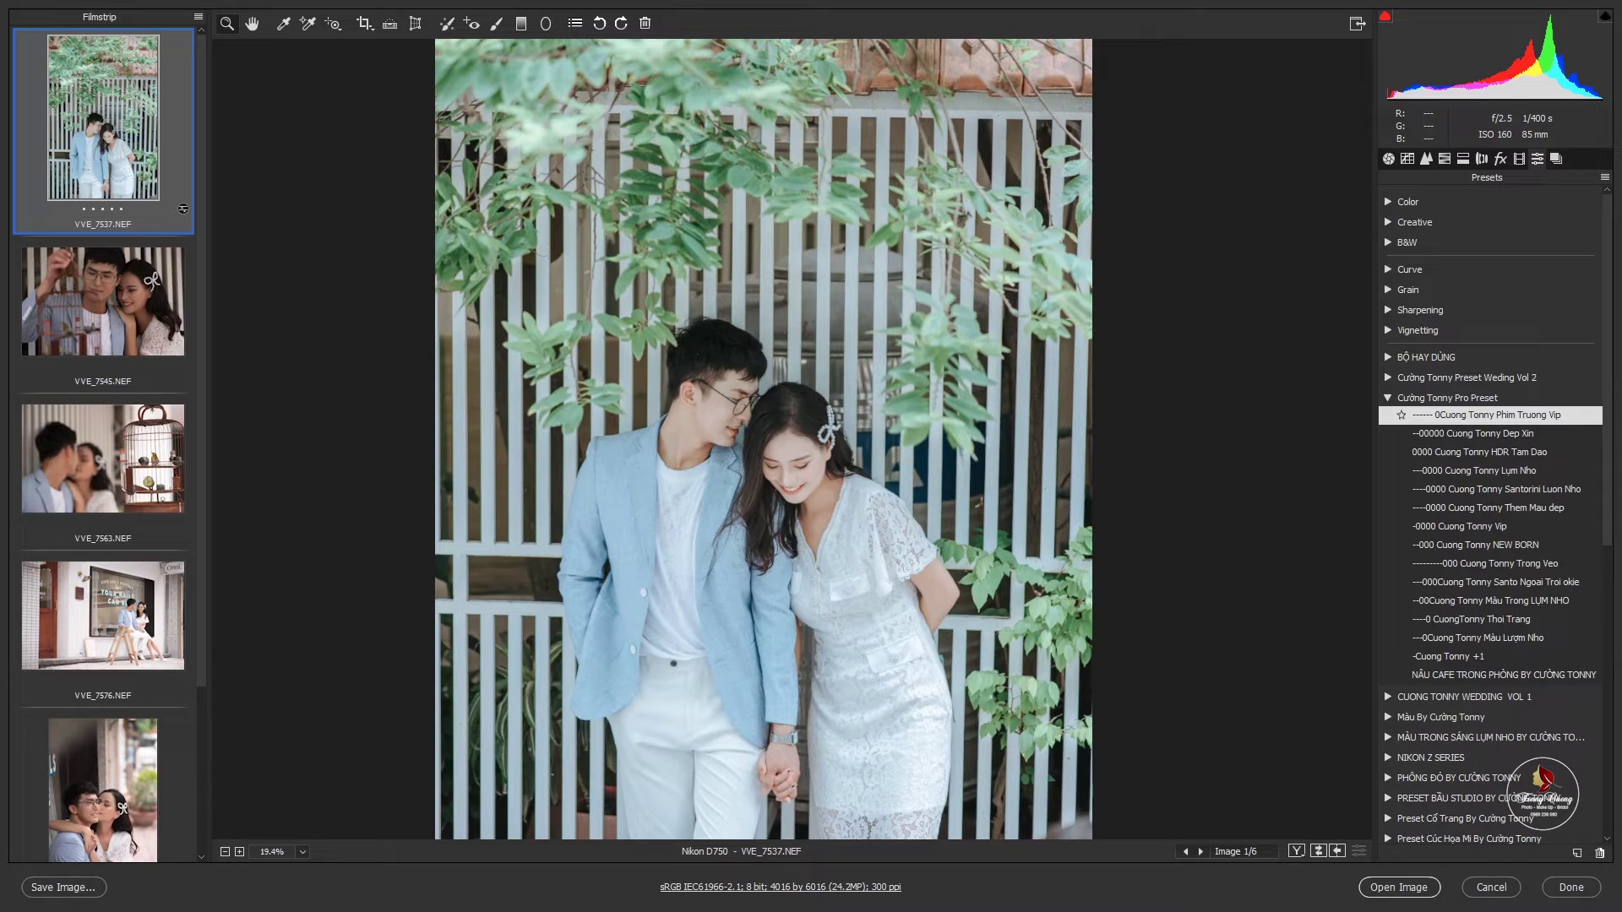
scroll(1537, 473, down, 2)
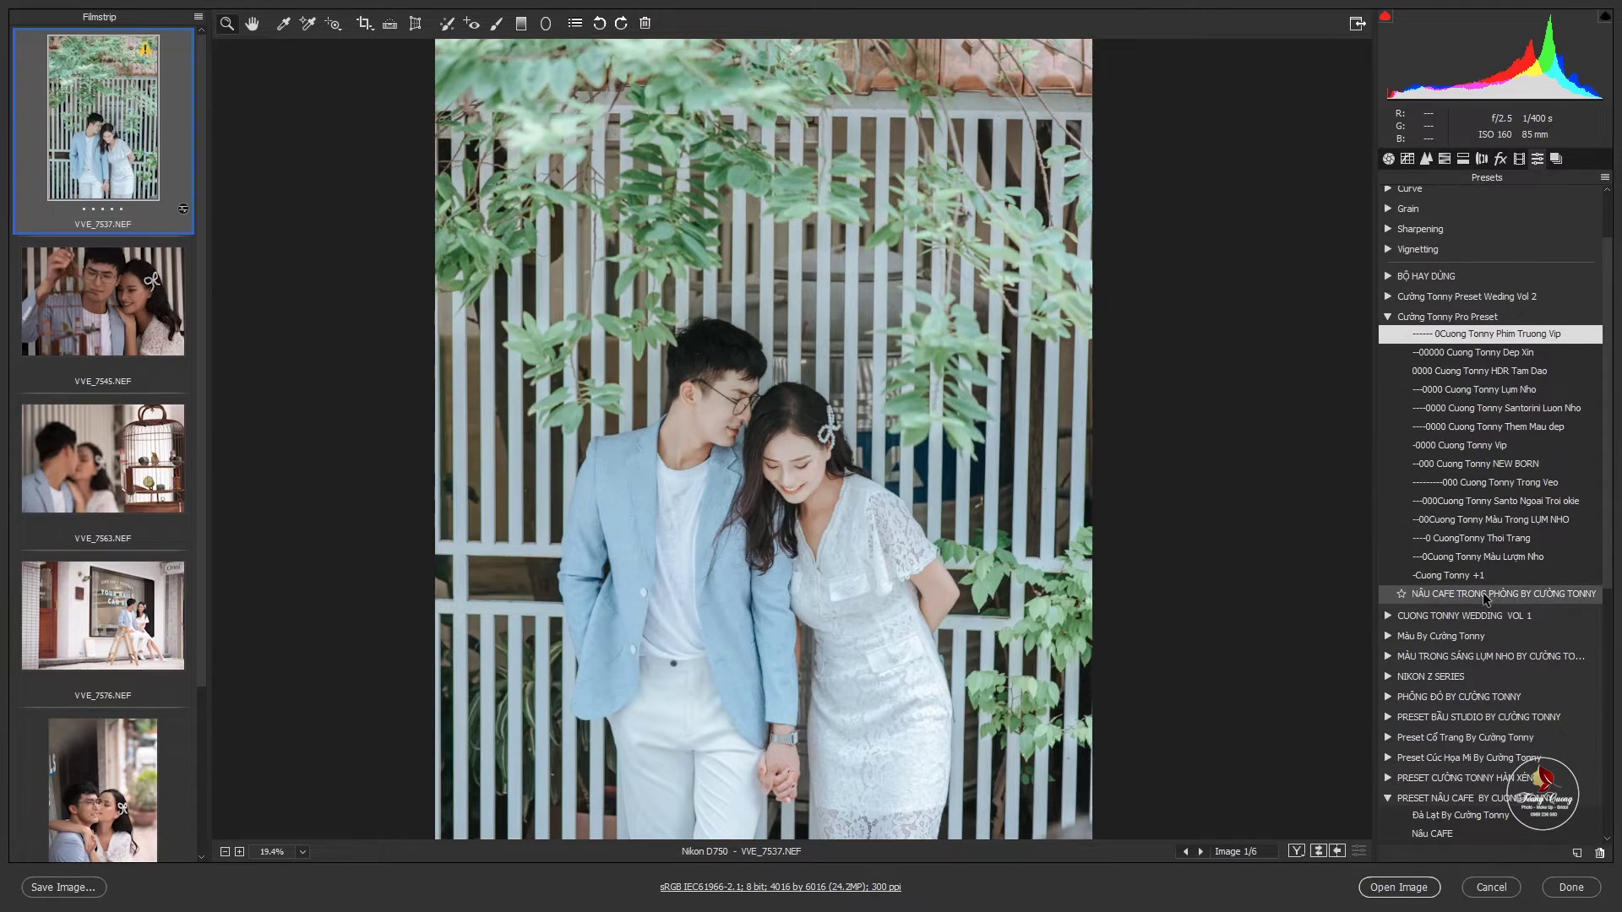
Apply NÂU CAFE TRONG PHÒNG, lower Exposure from +0.40 to +0.05, then move to VVE_7545.
click(1485, 594)
drag(737, 435, 808, 471)
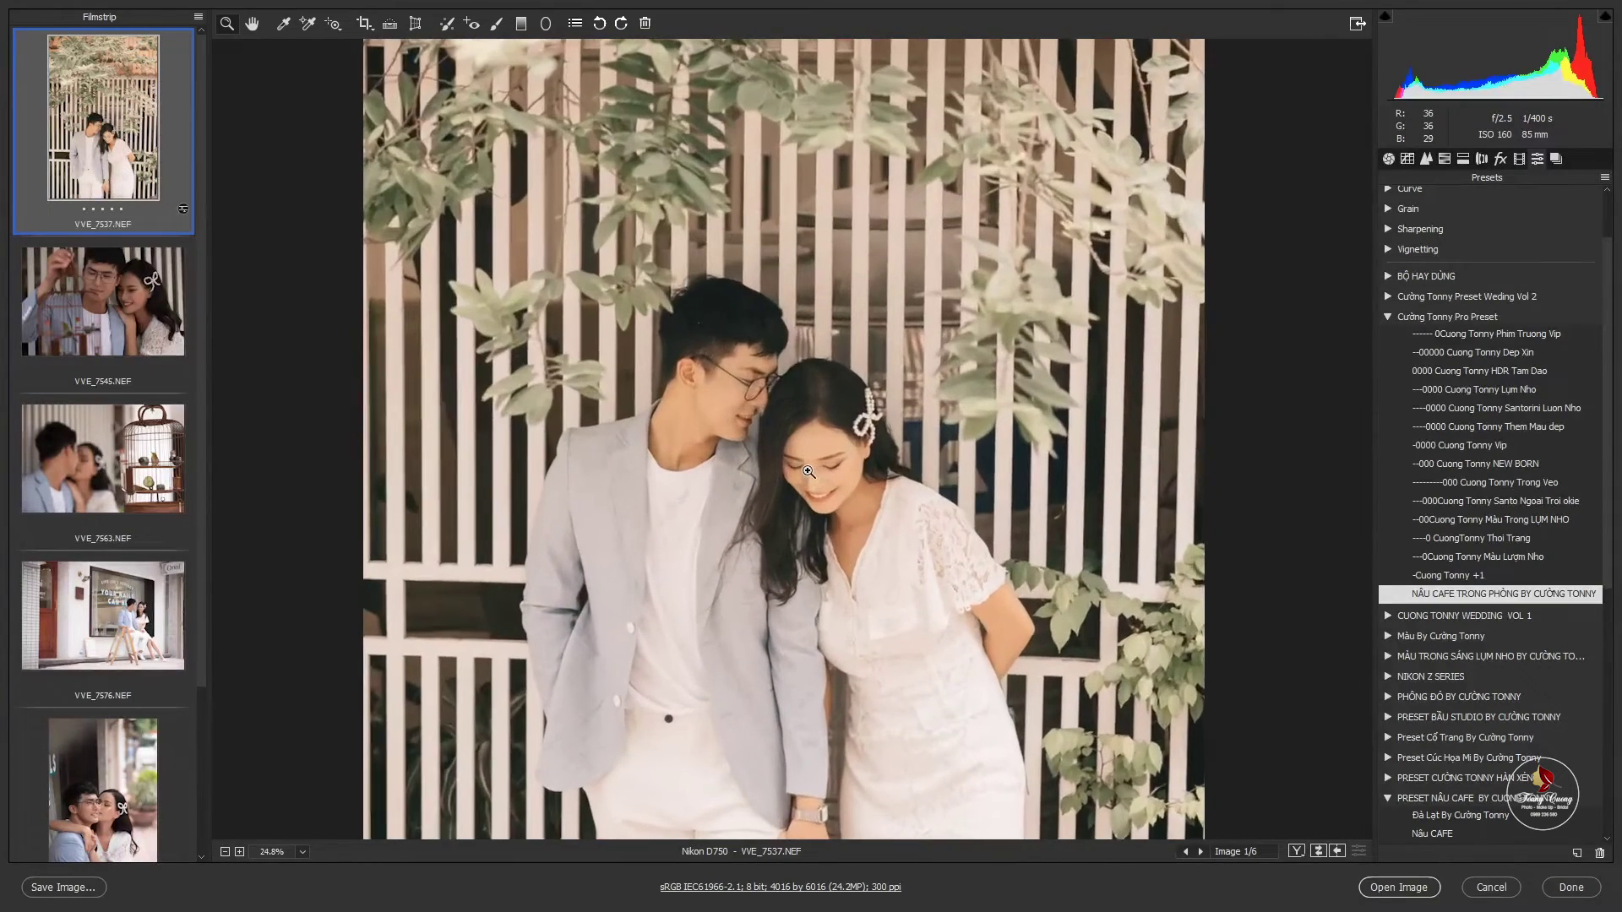
alt+click(808, 471)
click(1388, 159)
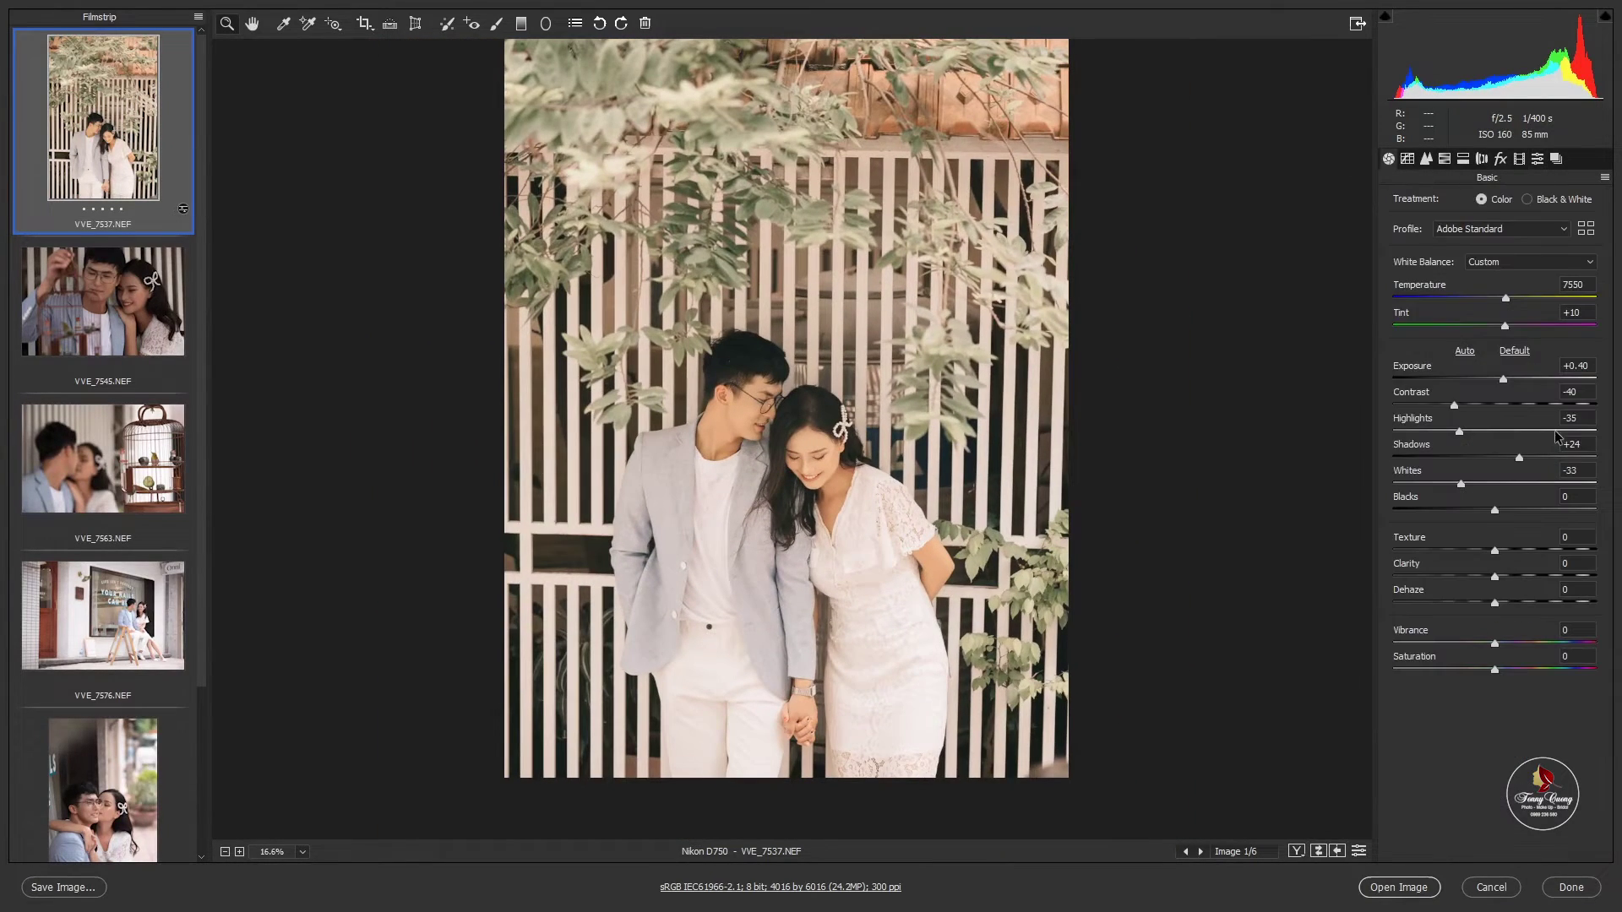
drag(1503, 378, 1496, 378)
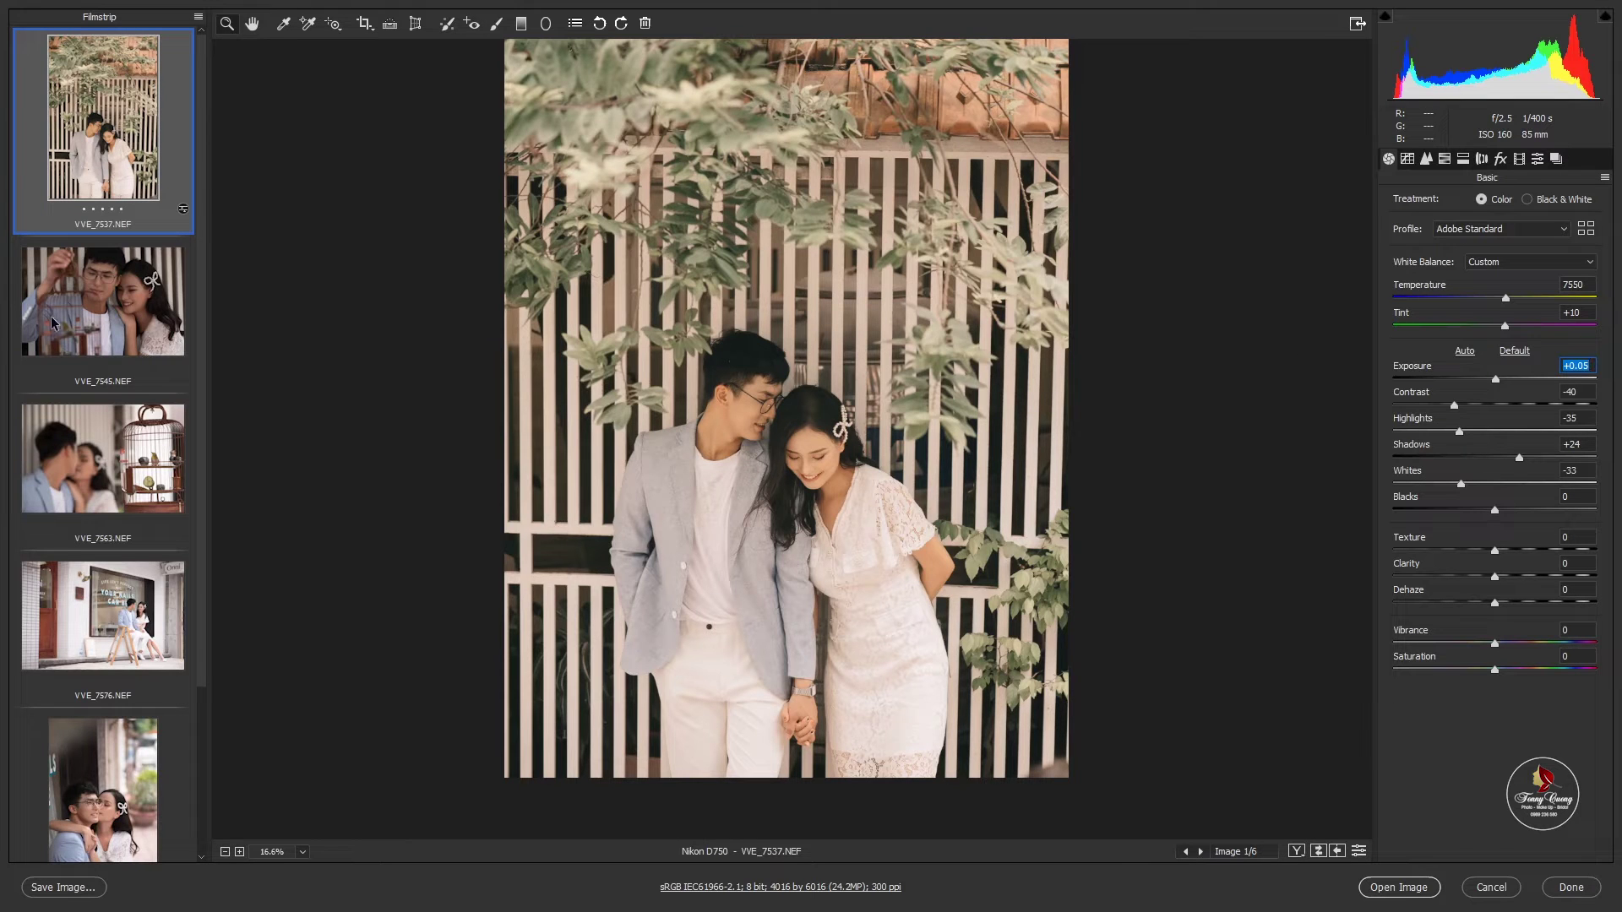
click(123, 306)
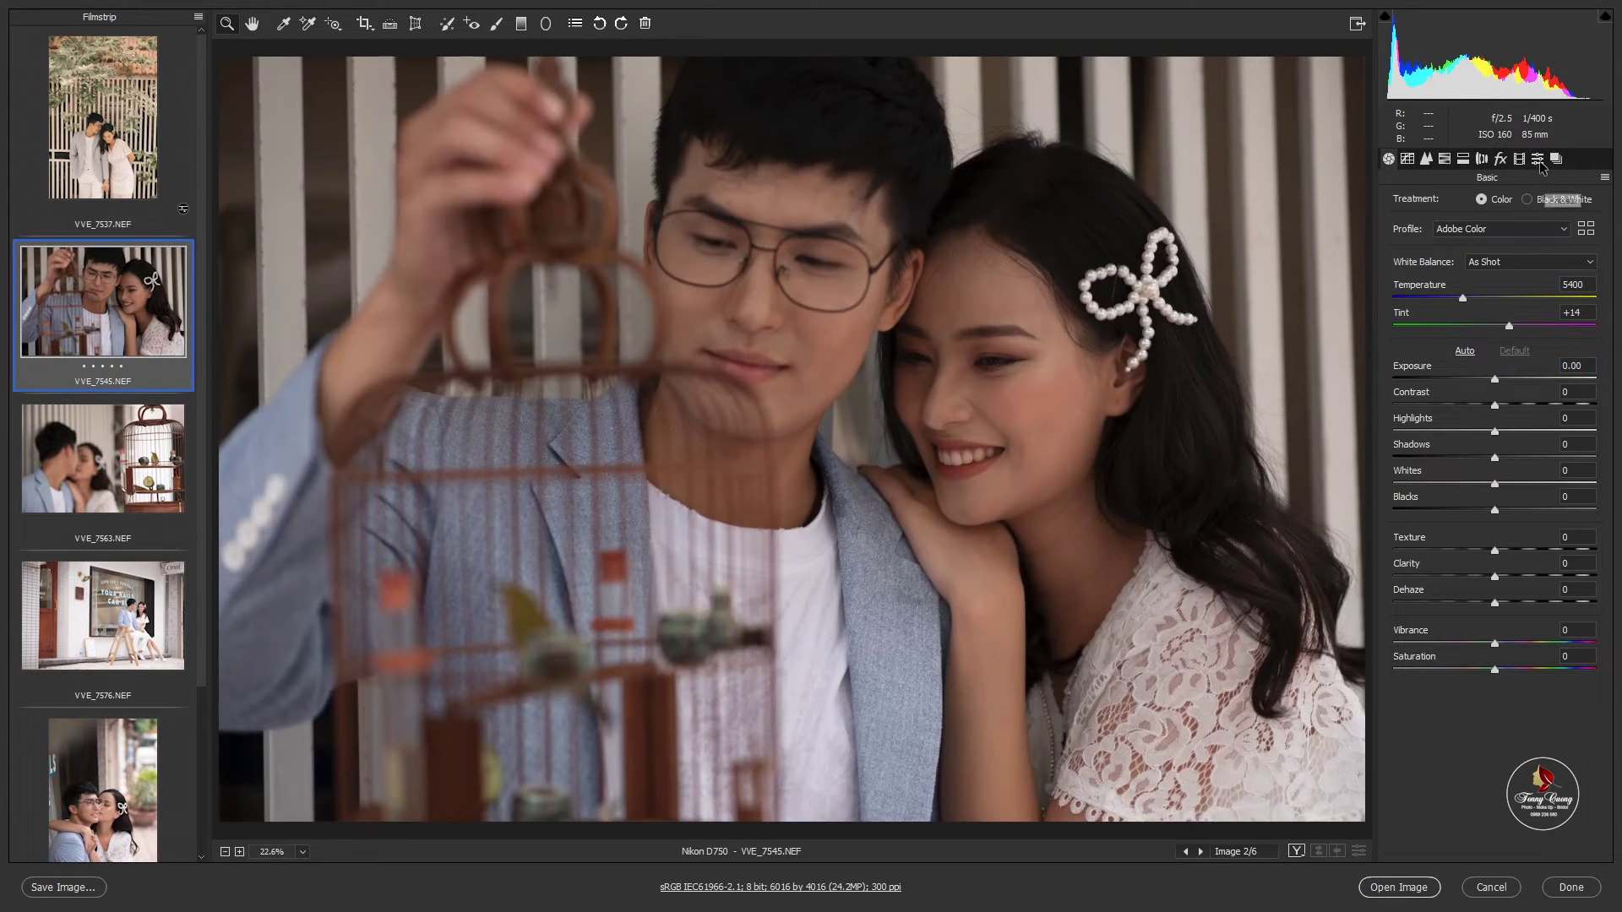
Try the Phim Truong Vip preset on VVE_7545 and check its exposure setting.
click(1537, 159)
click(1435, 411)
click(1476, 336)
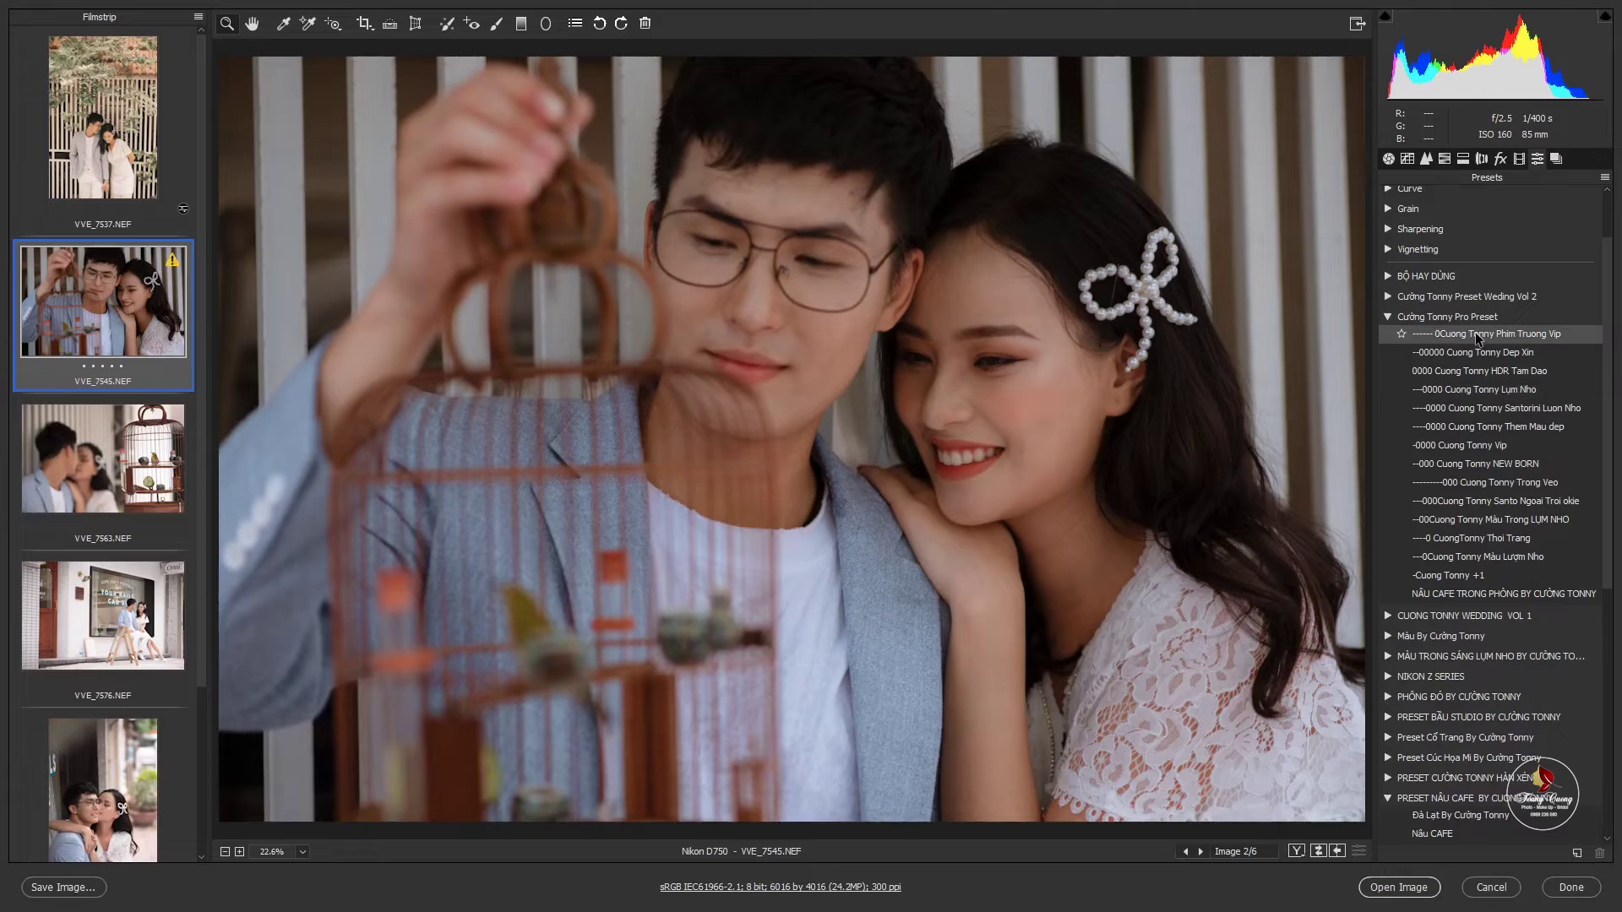
click(1476, 336)
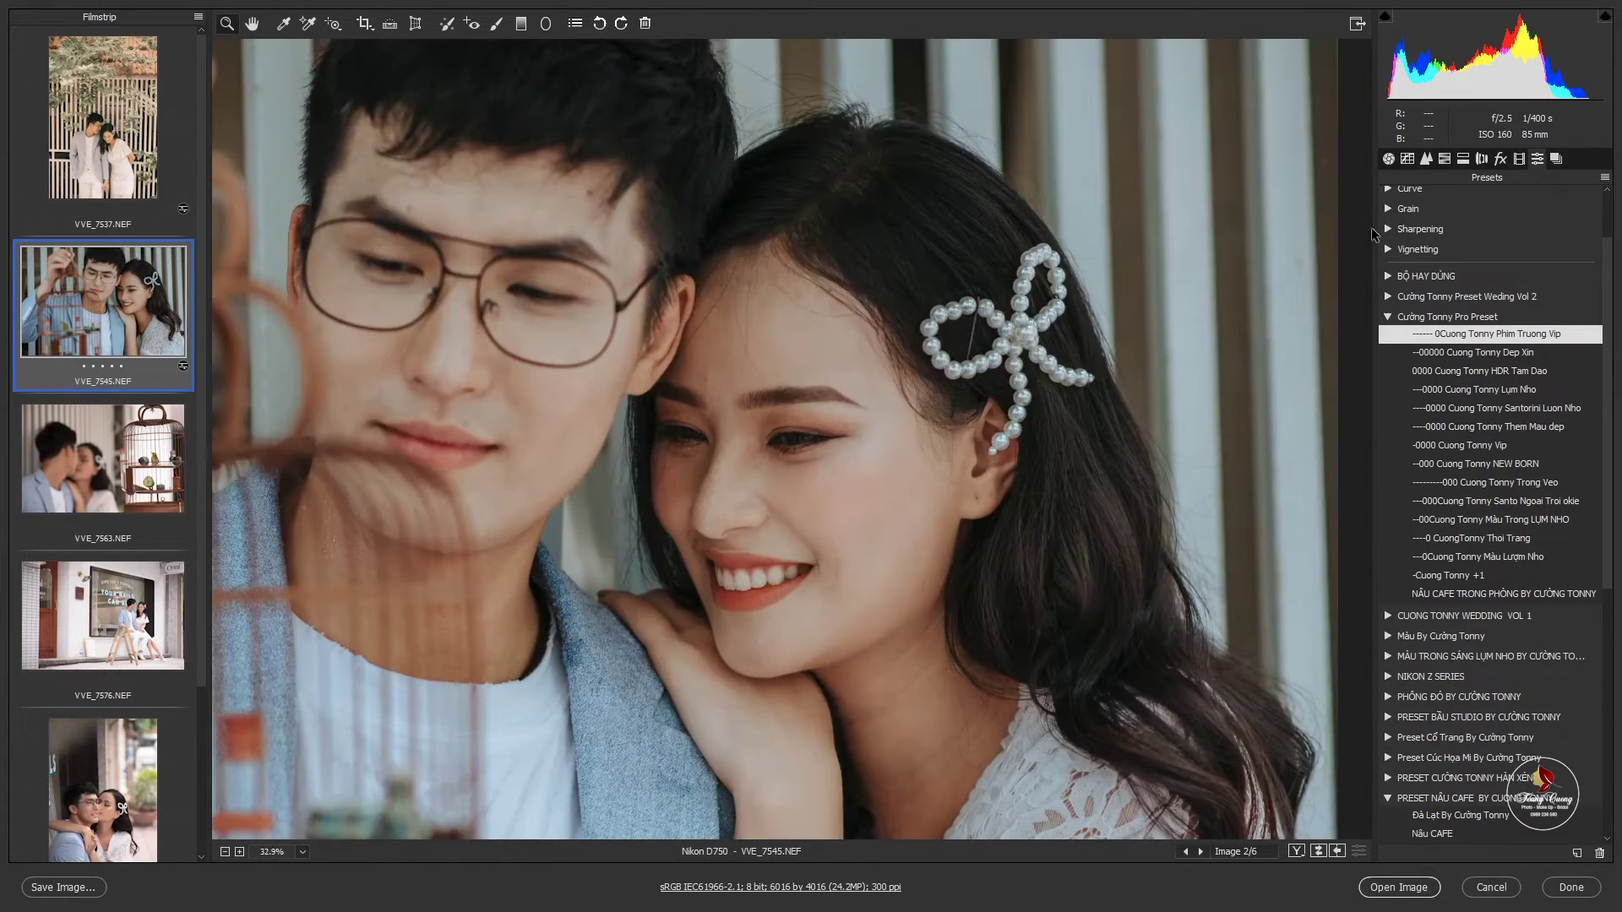
click(1388, 159)
click(1504, 380)
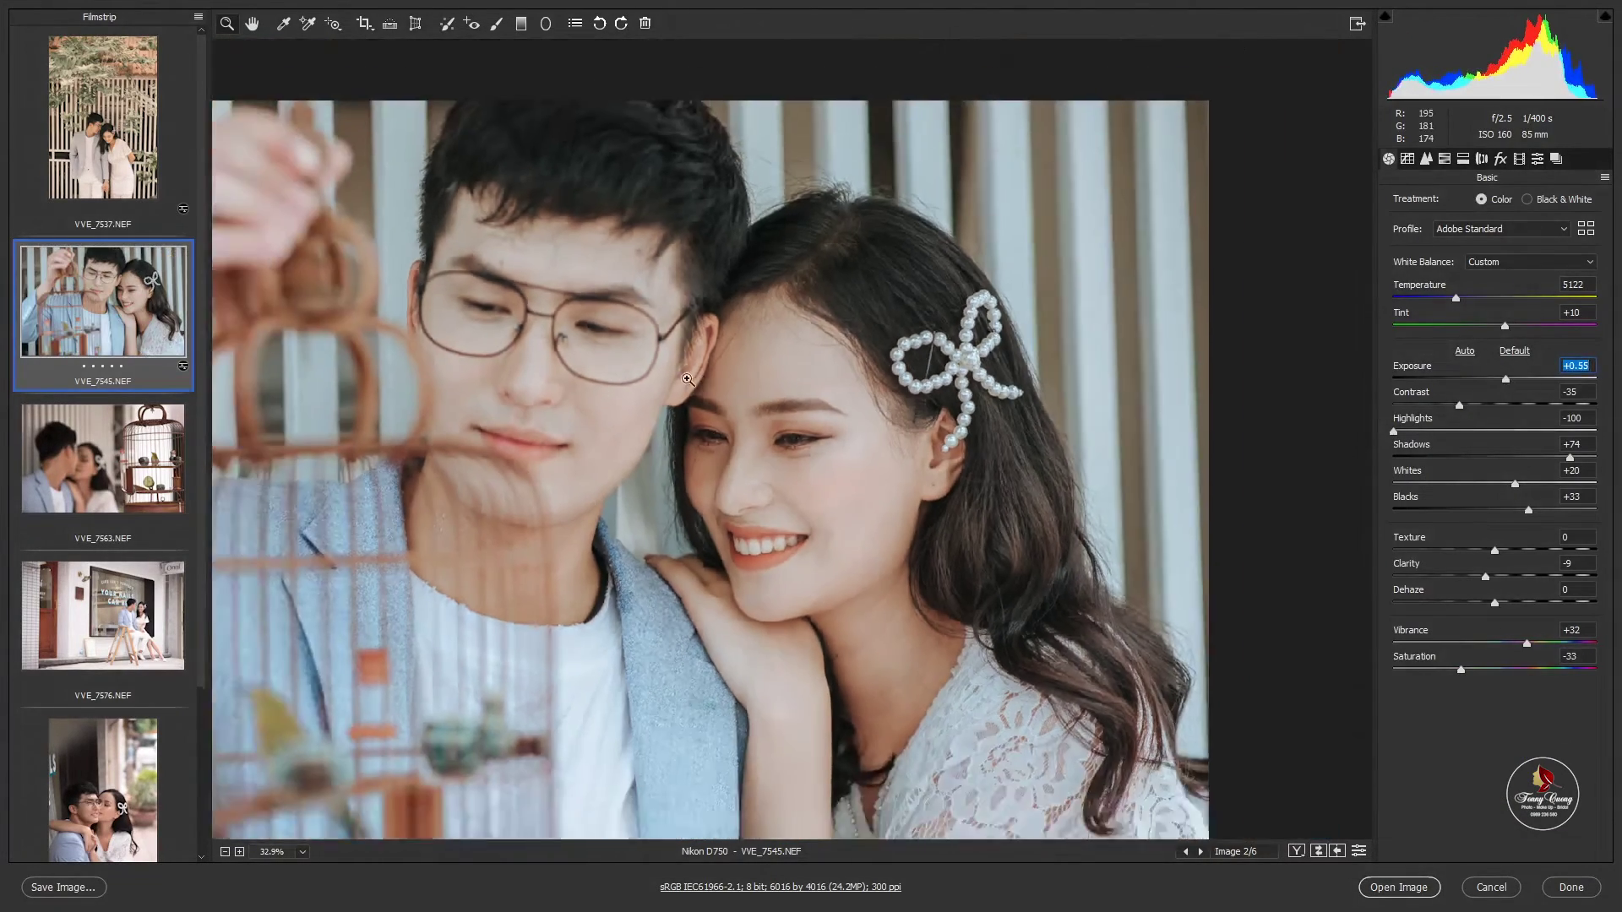
key(ctrl+0)
Compare NÂU CAFE TRONG PHÒNG and Cuong Tonny +1, then apply Màu Trong LỤM NHO.
click(1537, 159)
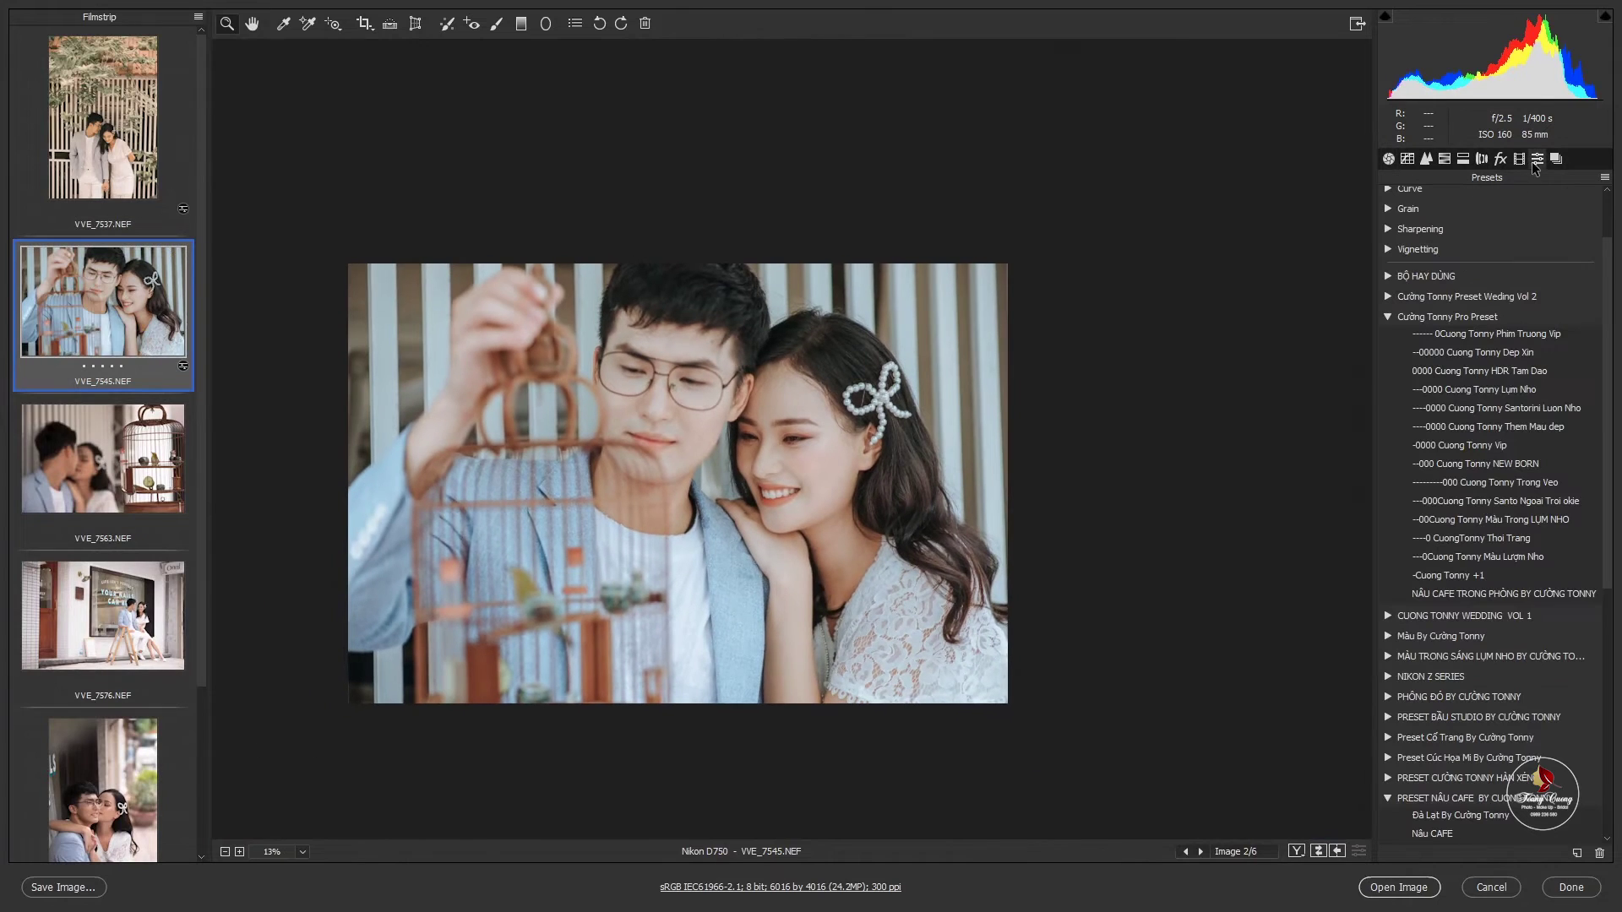
click(1484, 594)
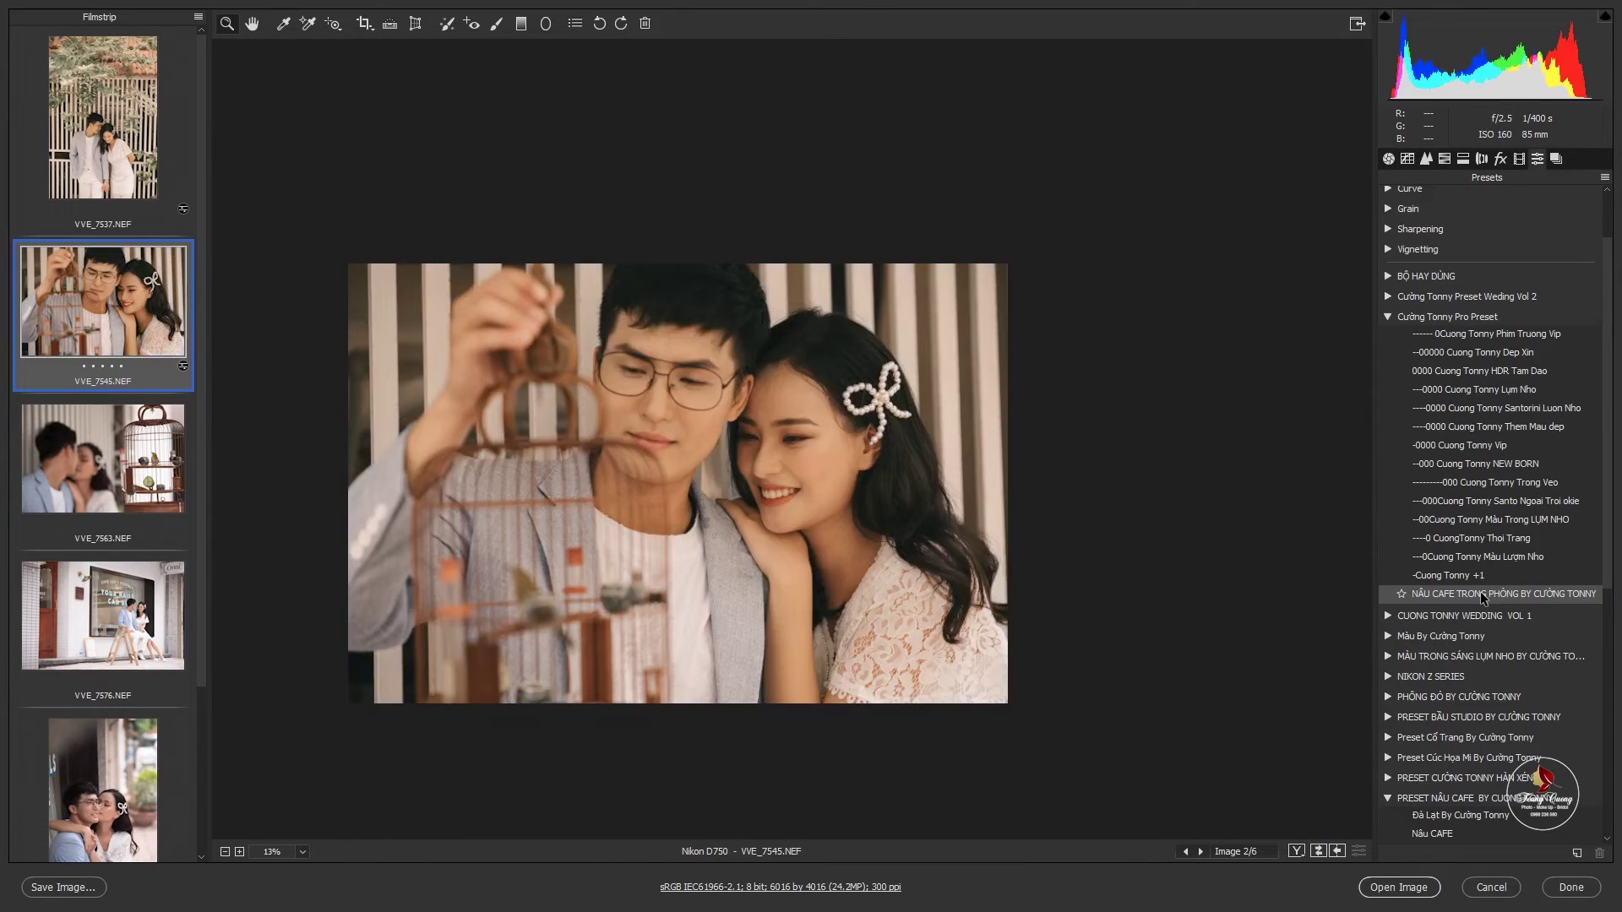
click(1491, 579)
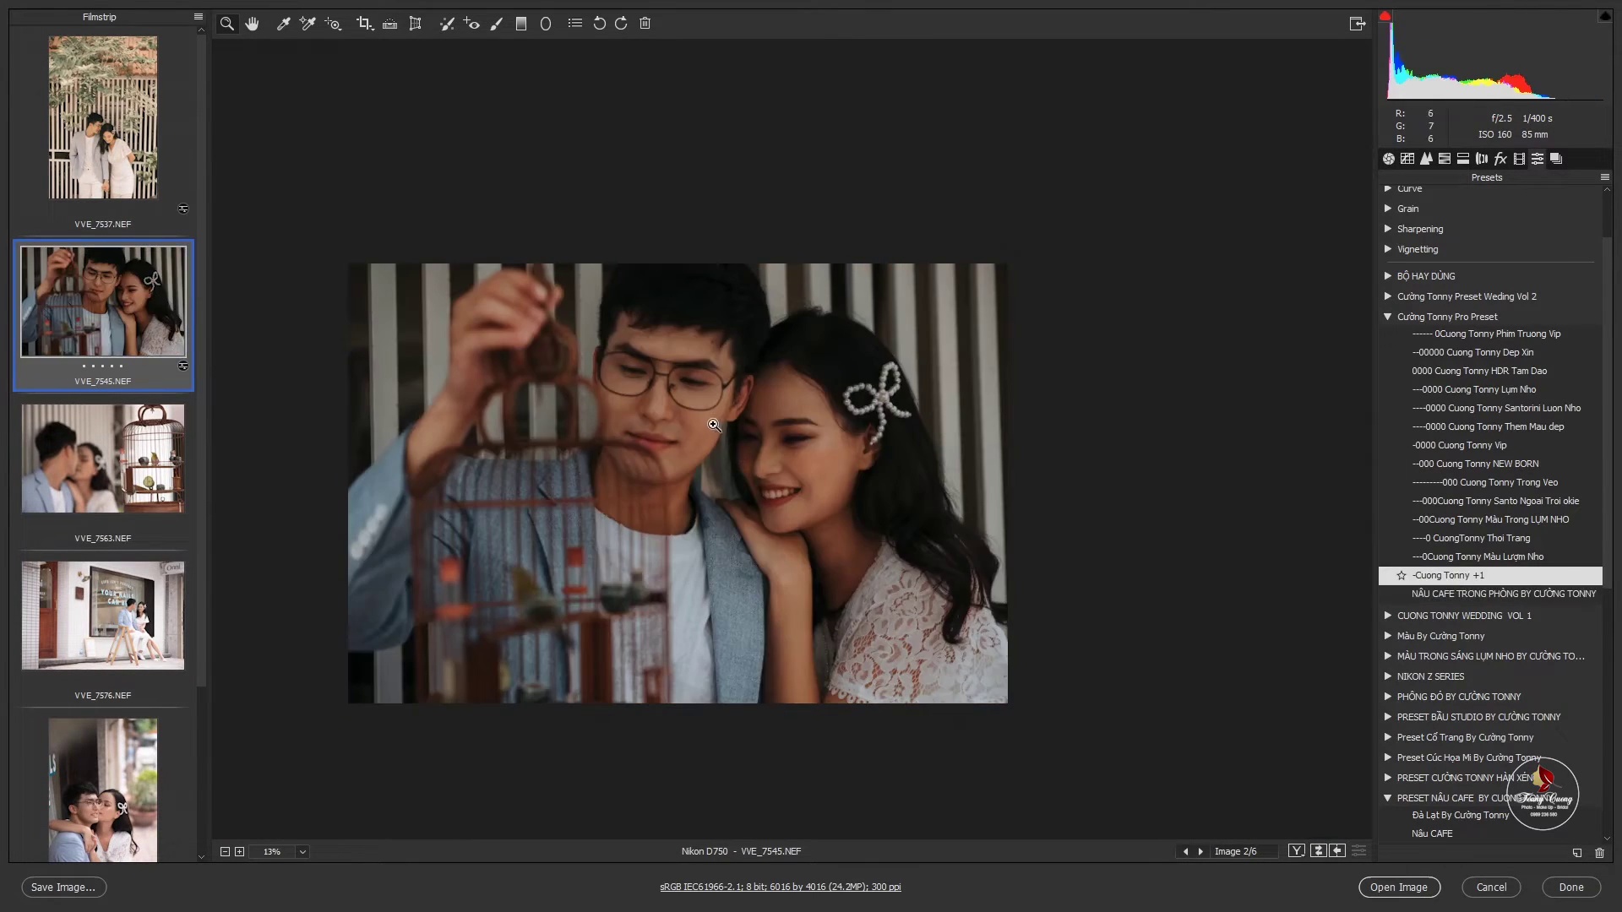
click(1471, 594)
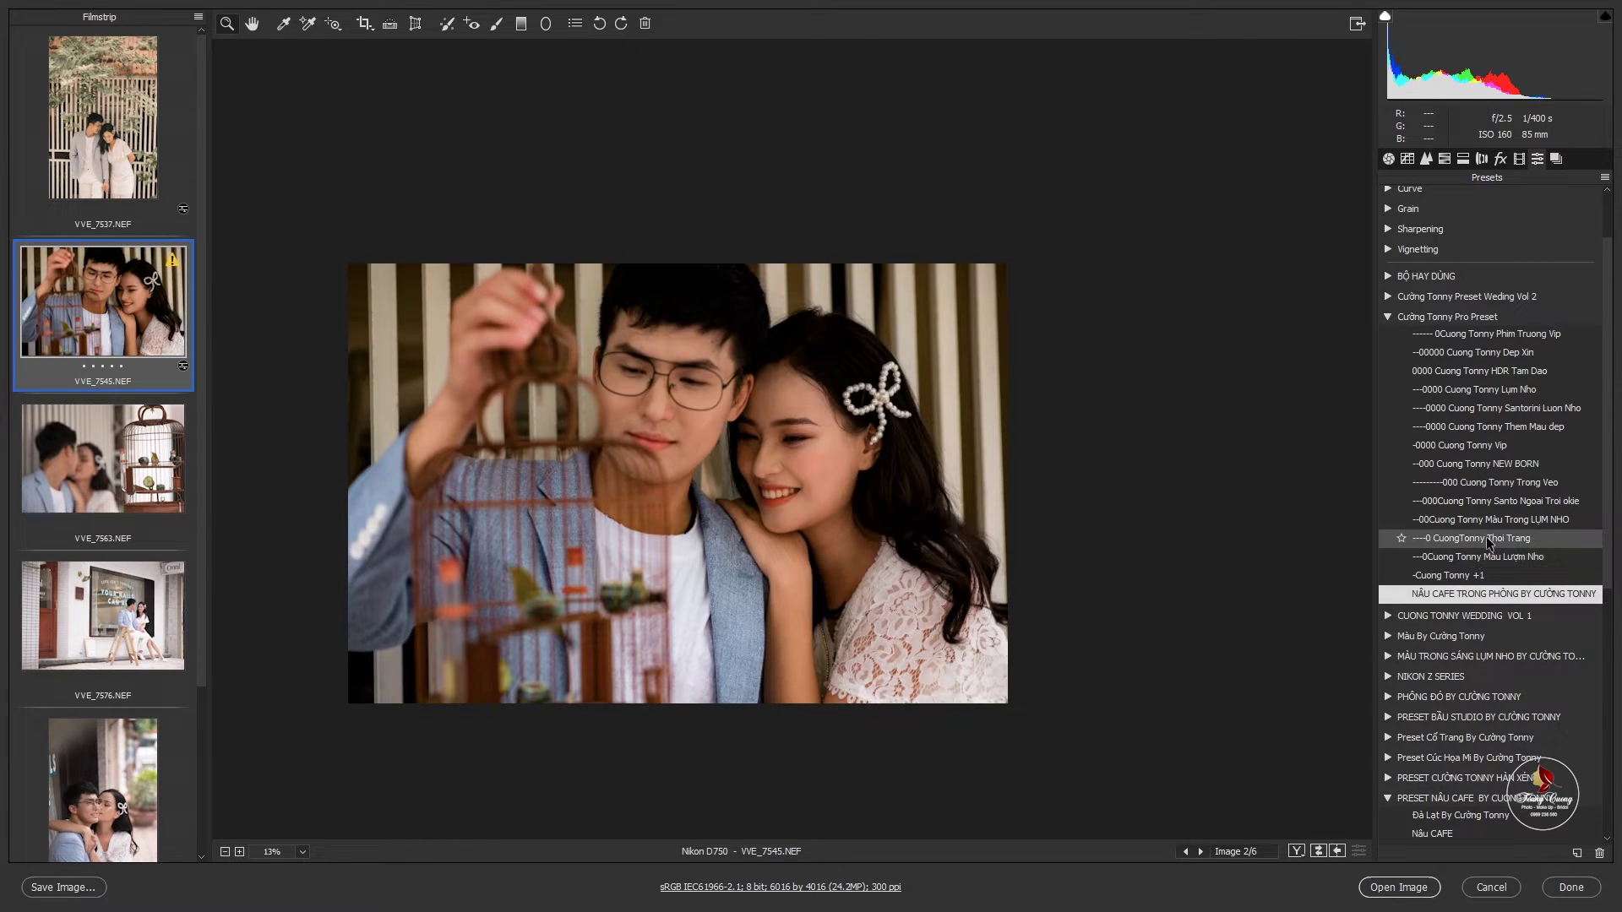
click(1484, 520)
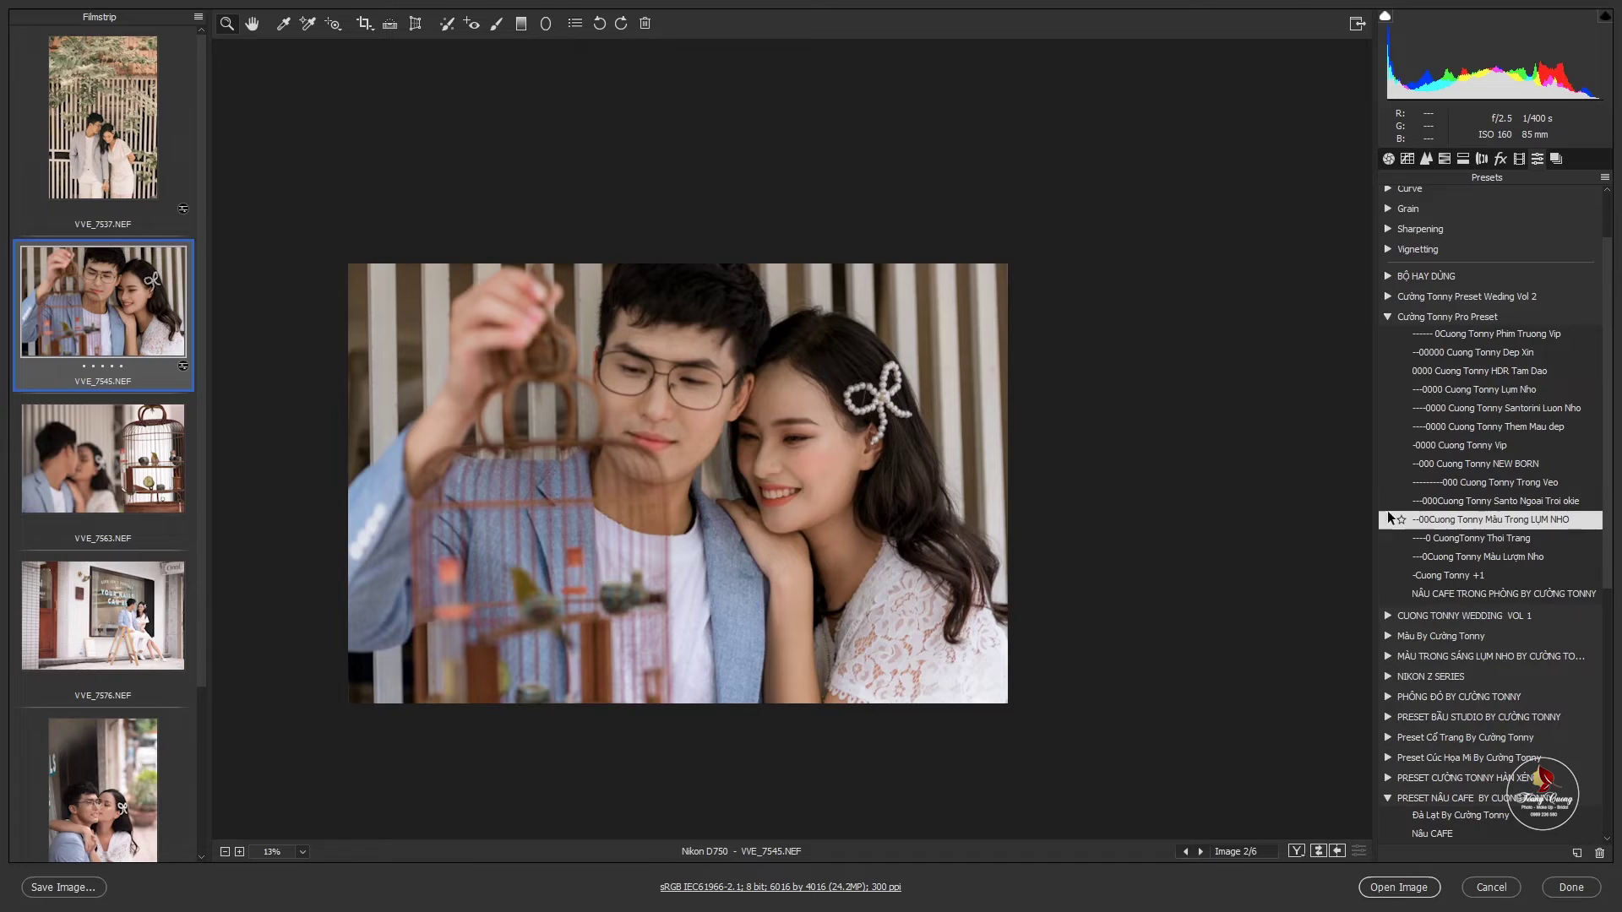
click(770, 369)
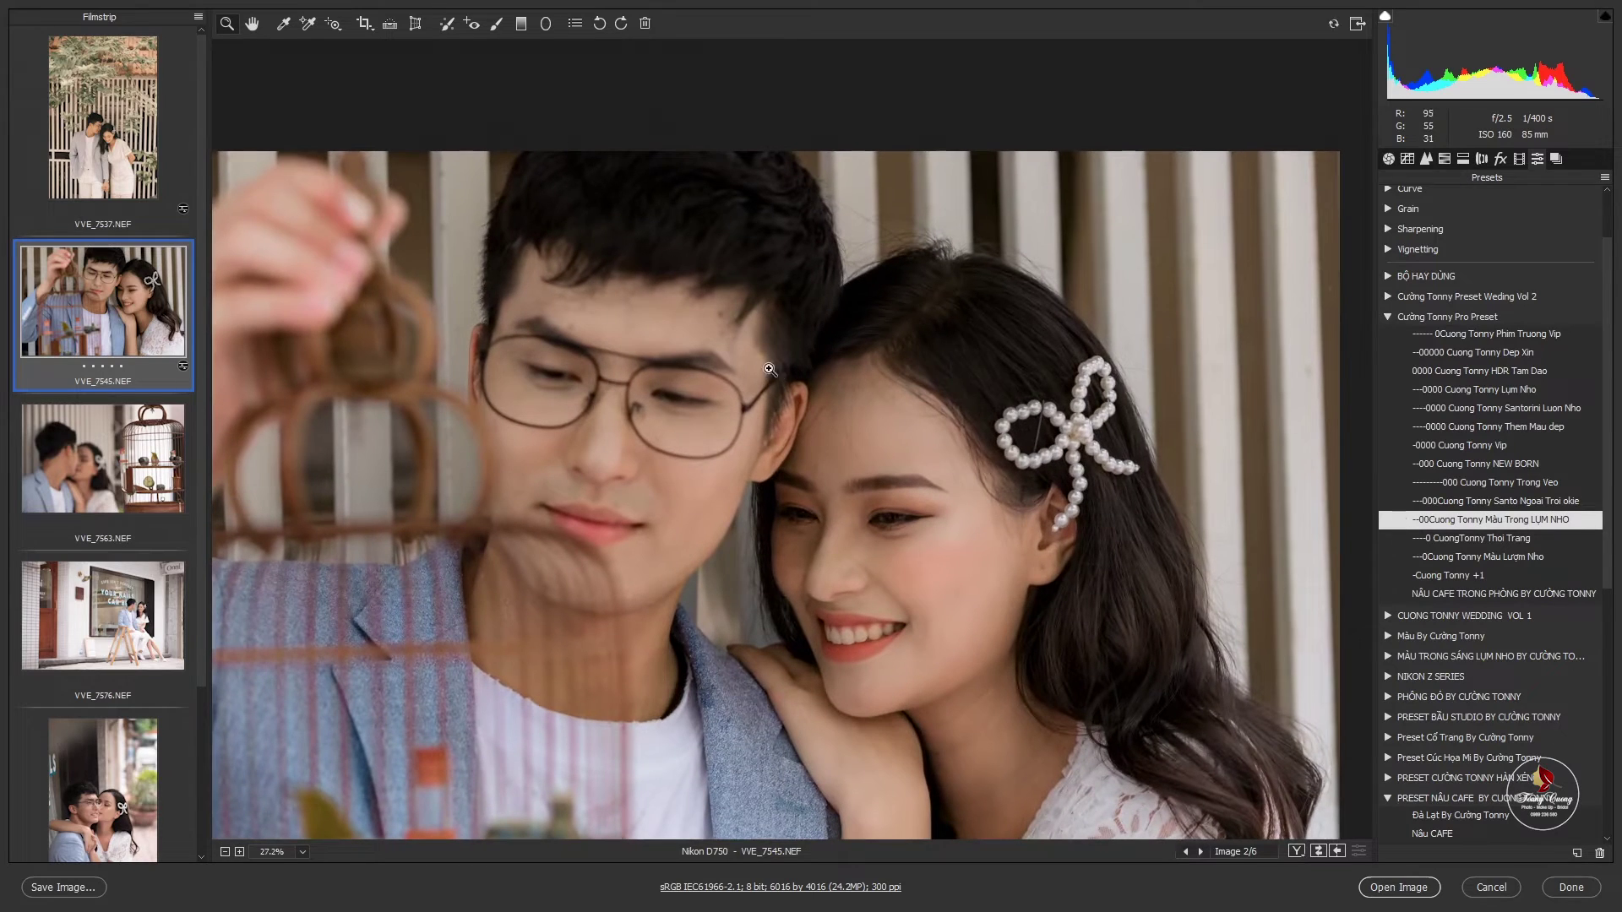
Brighten Basic Exposure to +1.20, then move to the next photo.
click(1388, 159)
click(1512, 382)
drag(1512, 382, 1522, 382)
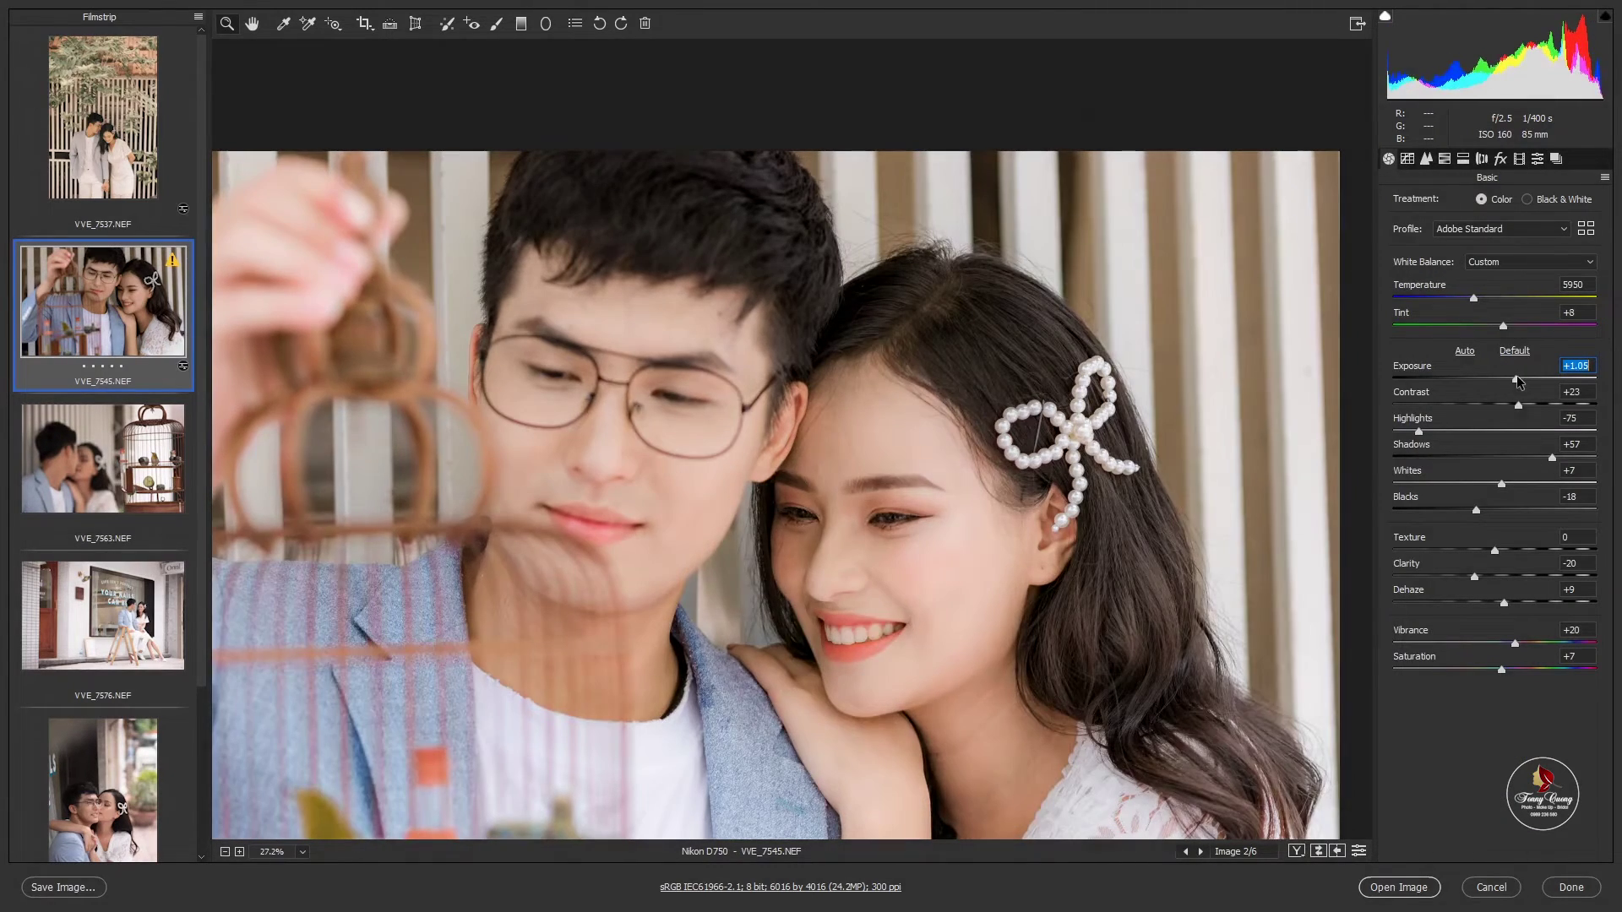
alt+click(734, 429)
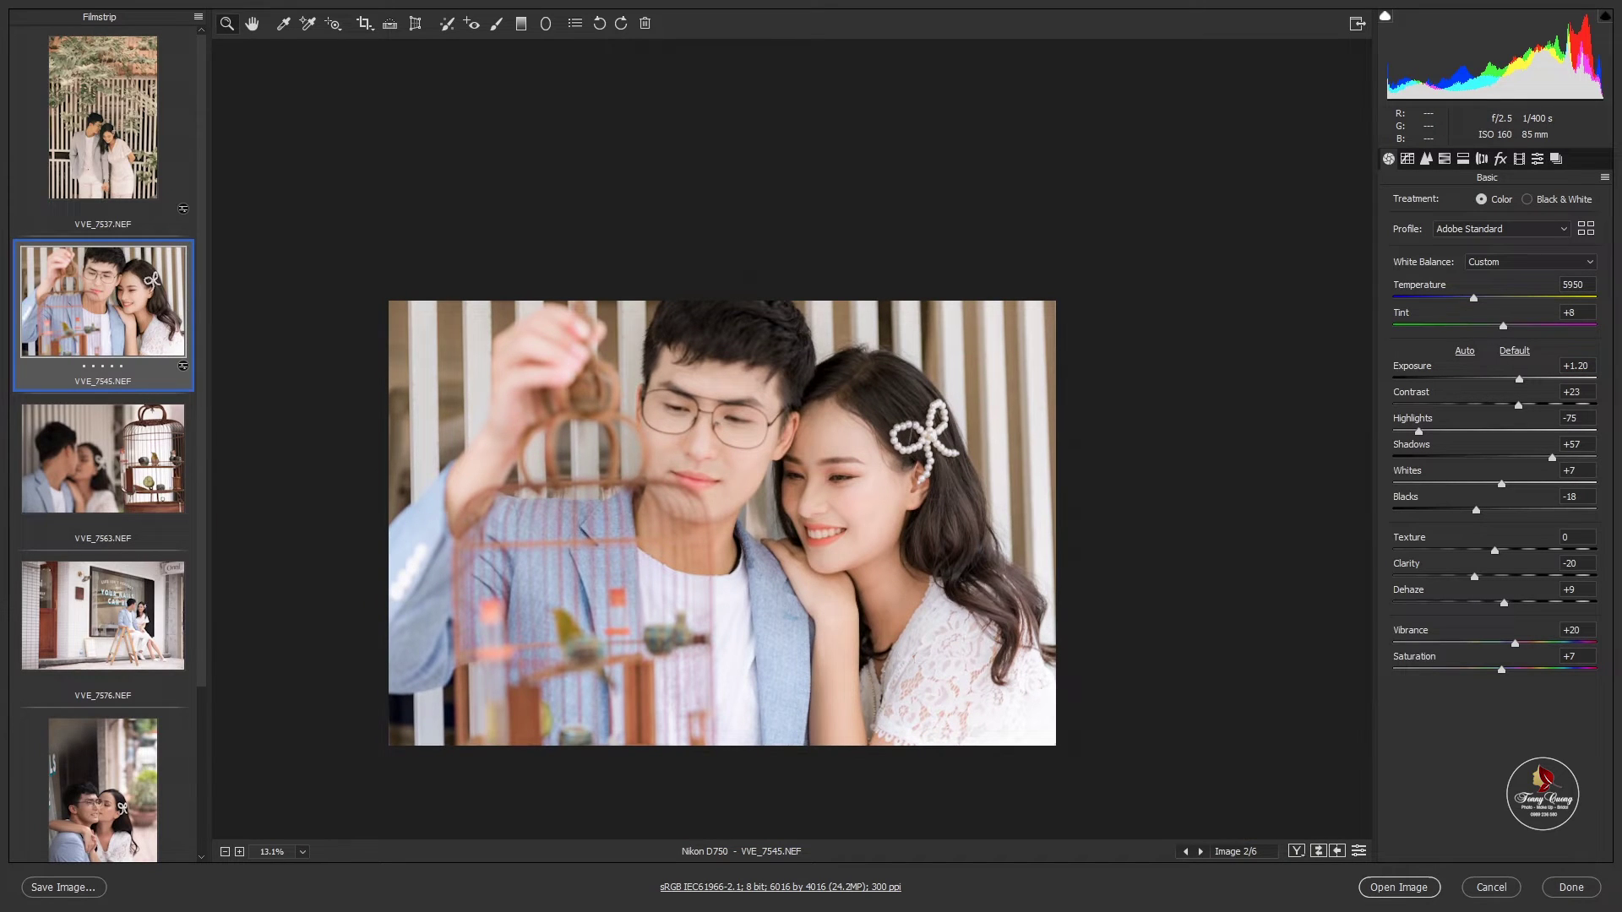
click(1539, 161)
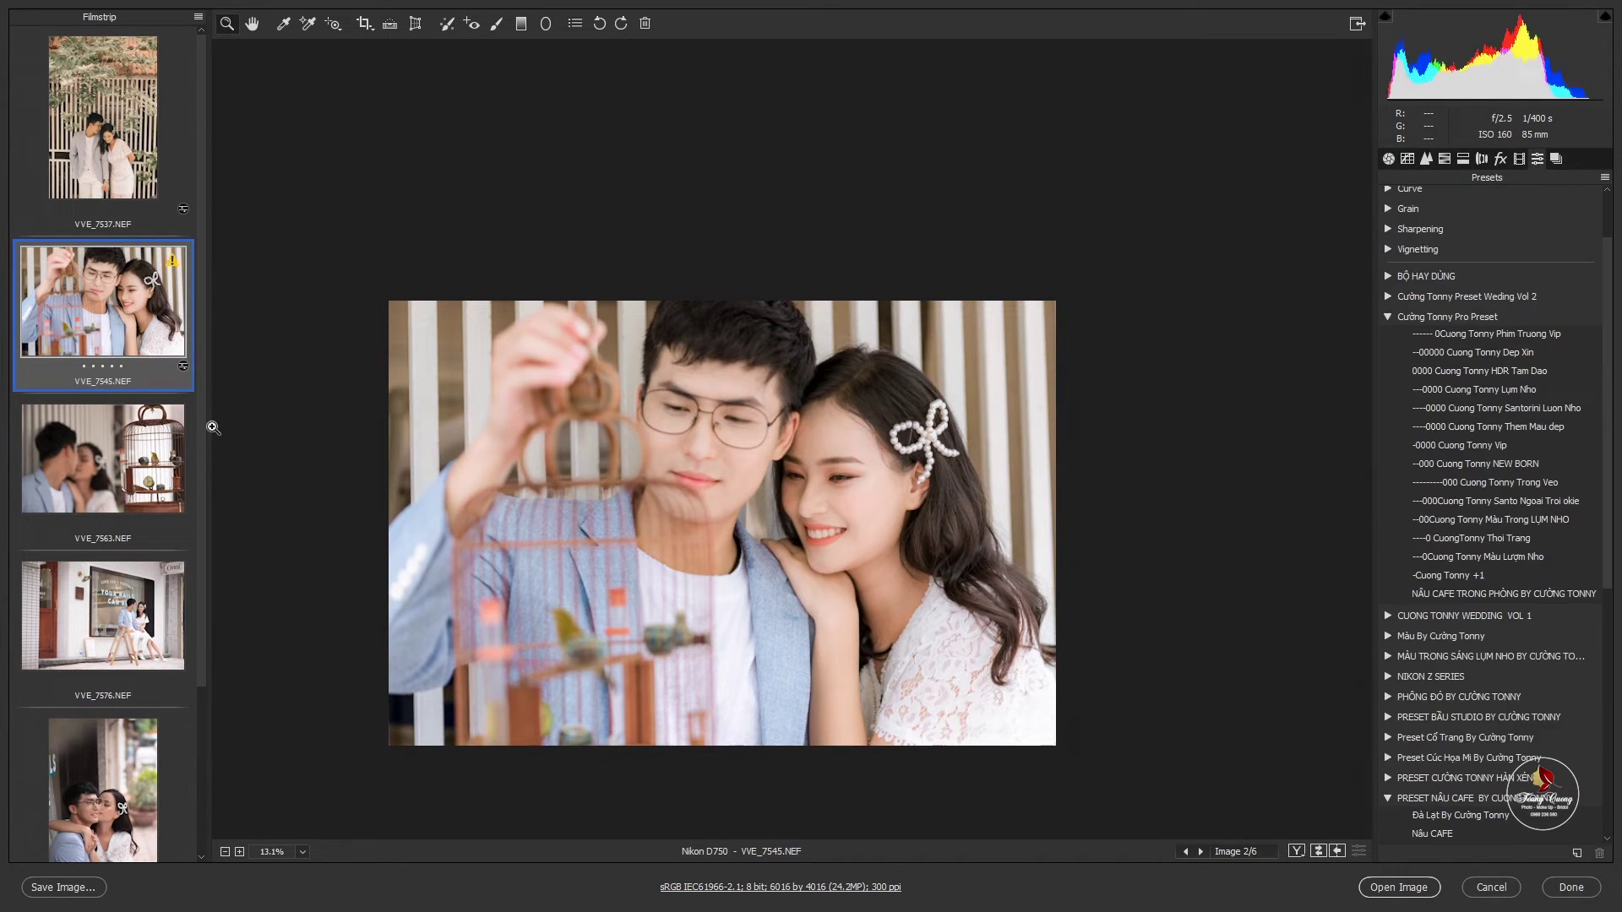
click(117, 465)
Give VVE_7576 the Phim Truong Vip preset with Exposure darkened to -0.40.
click(139, 619)
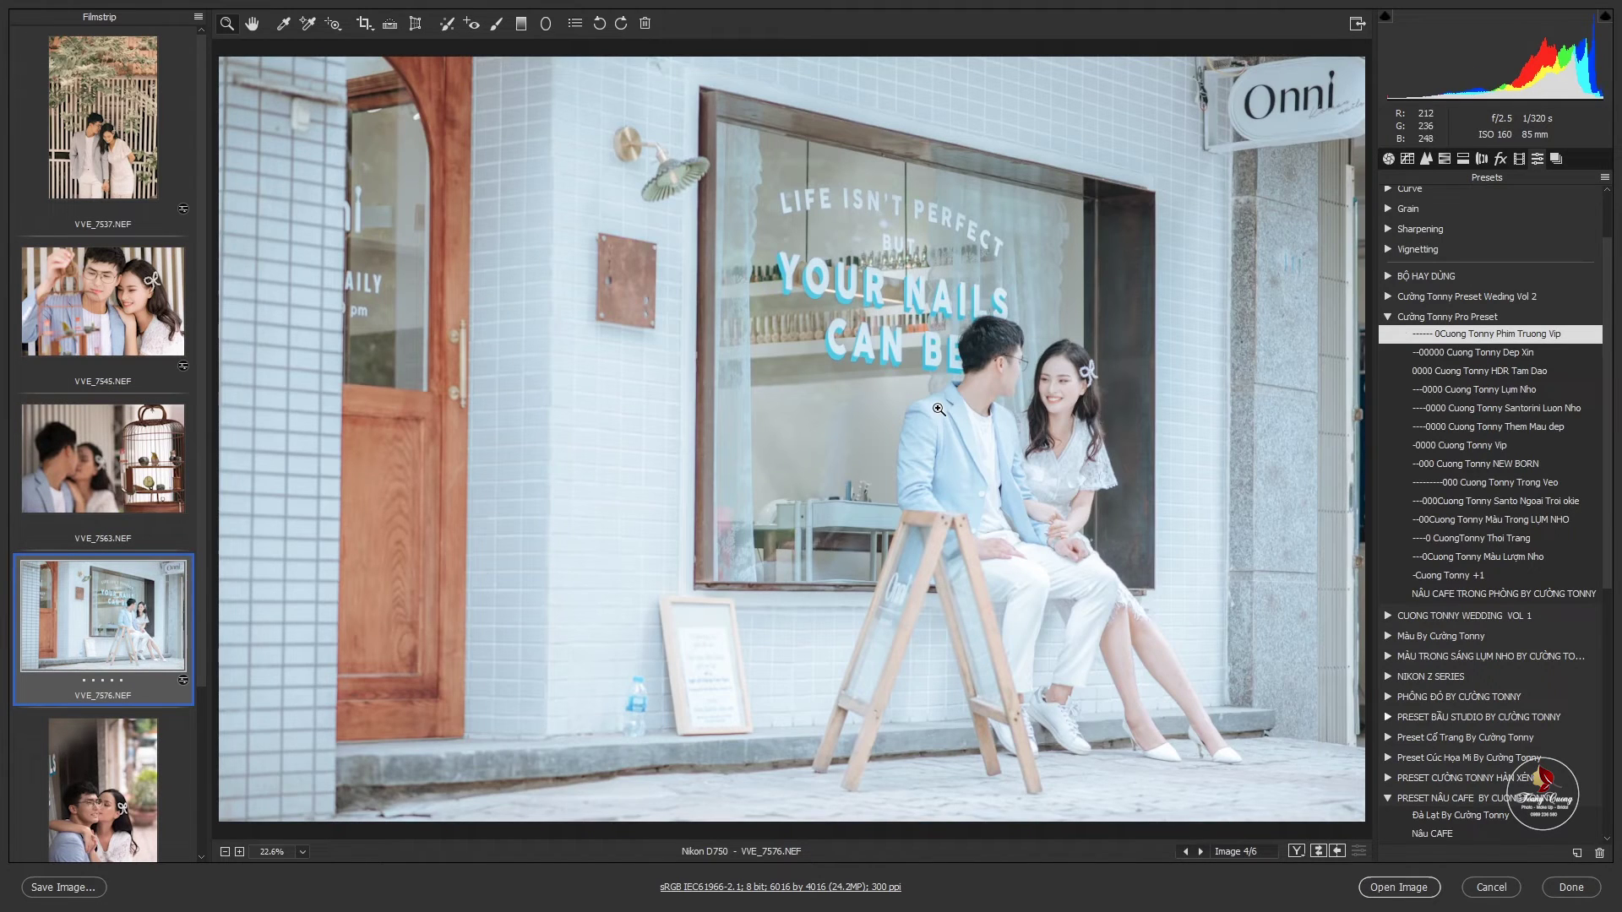
click(1484, 336)
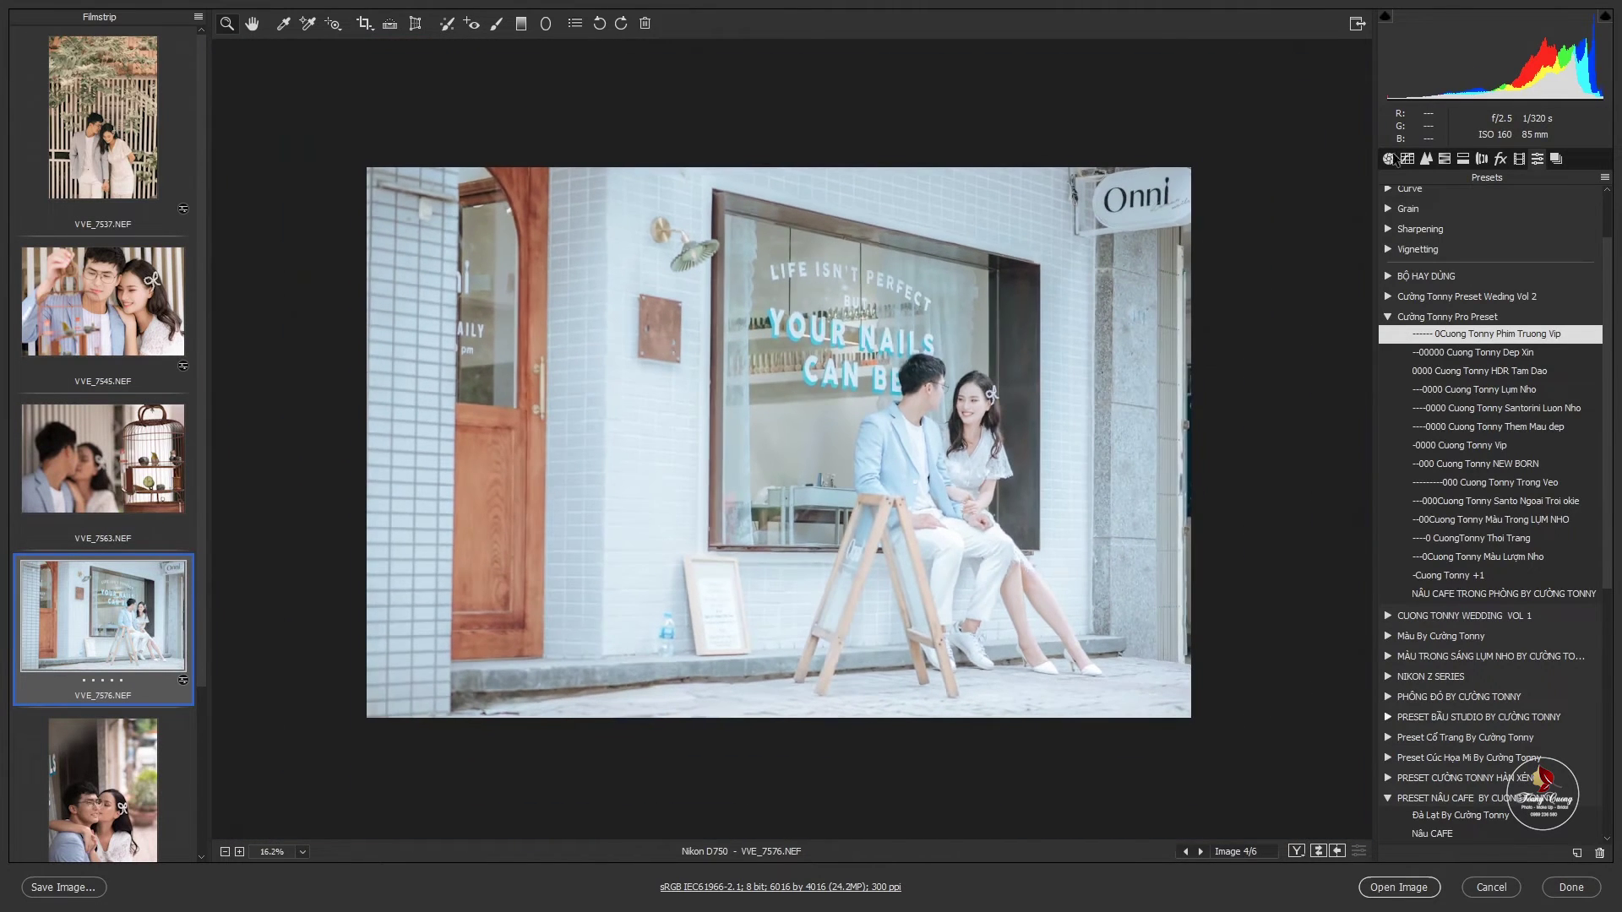
click(1389, 158)
drag(1492, 378, 1482, 376)
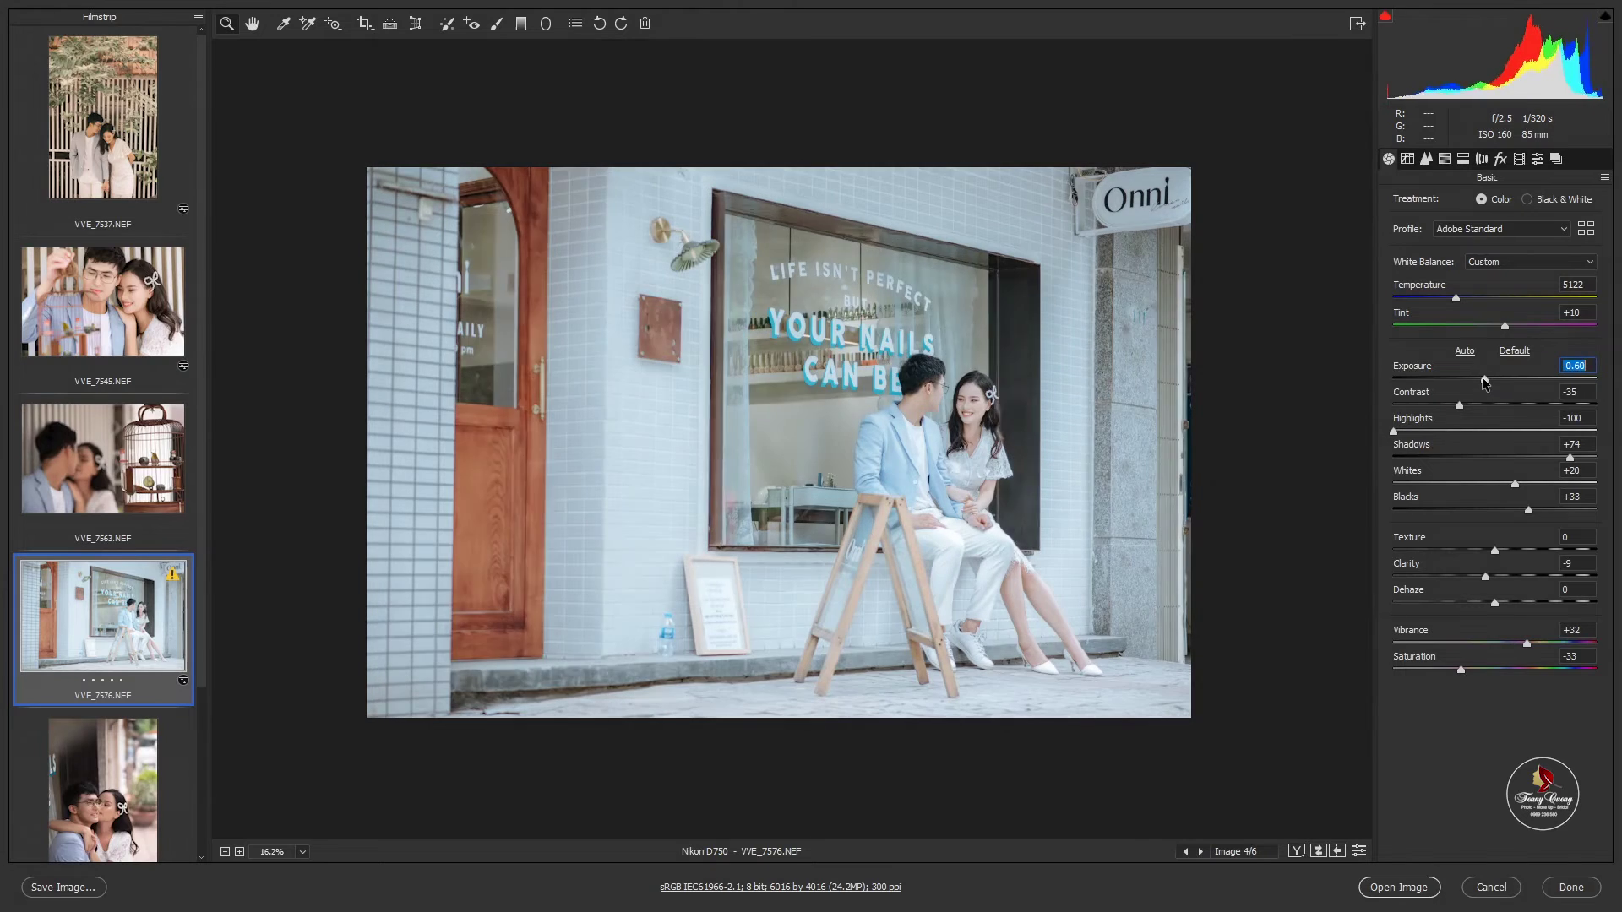
Apply Santo Ngoai Troi okie to VVE_7583, raise Exposure from +0.30 to +0.40, then move to VVE_7613.
click(125, 764)
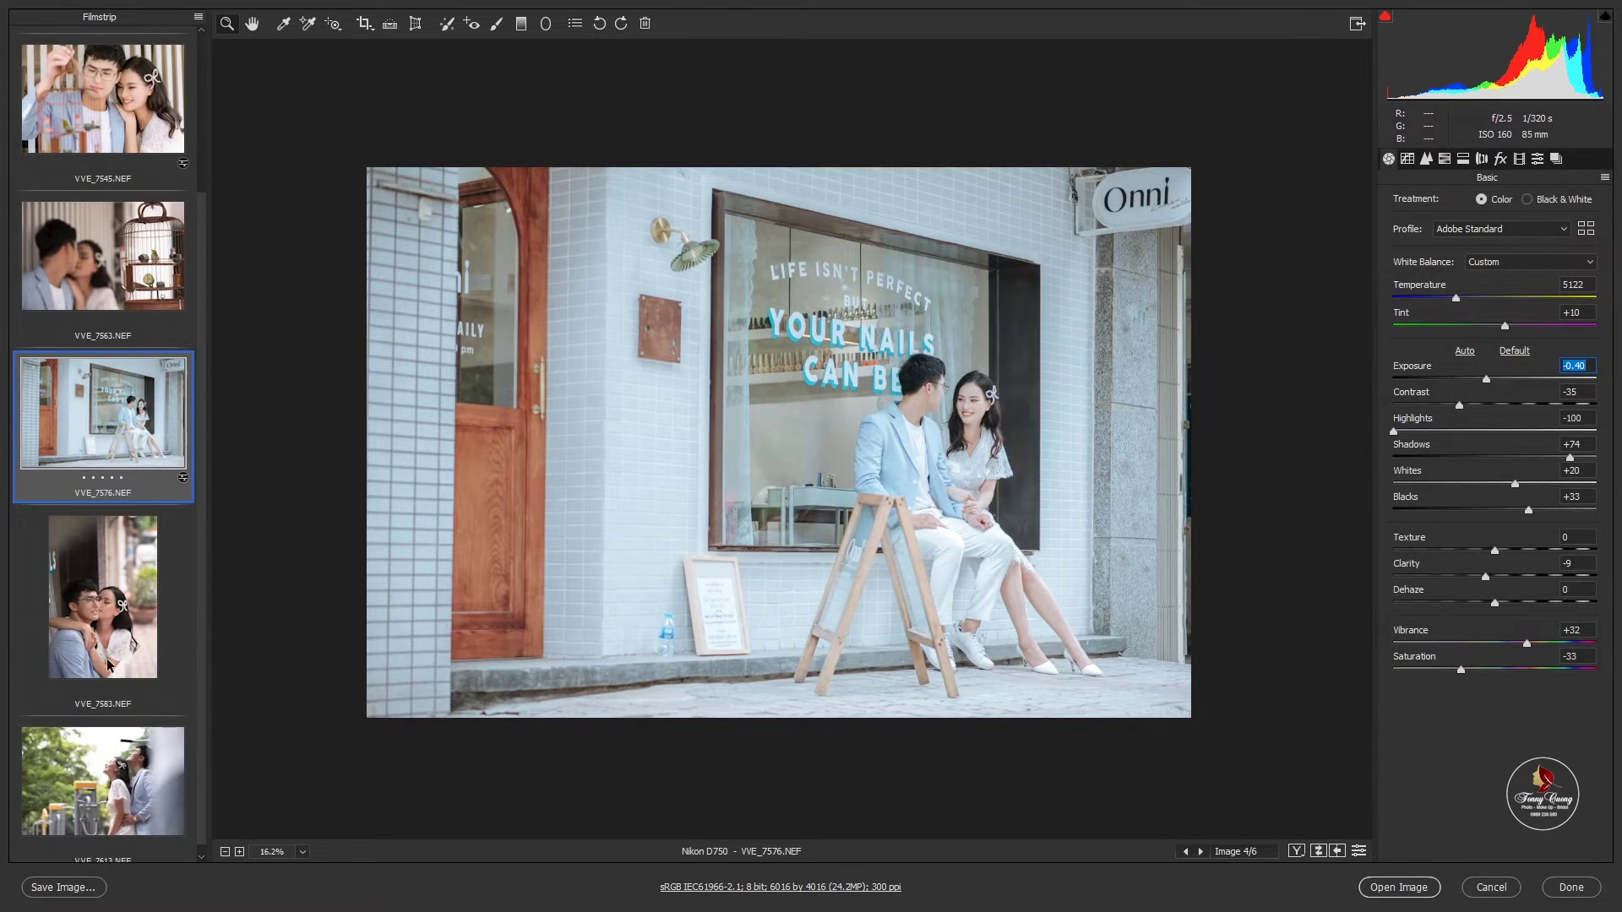
click(1537, 159)
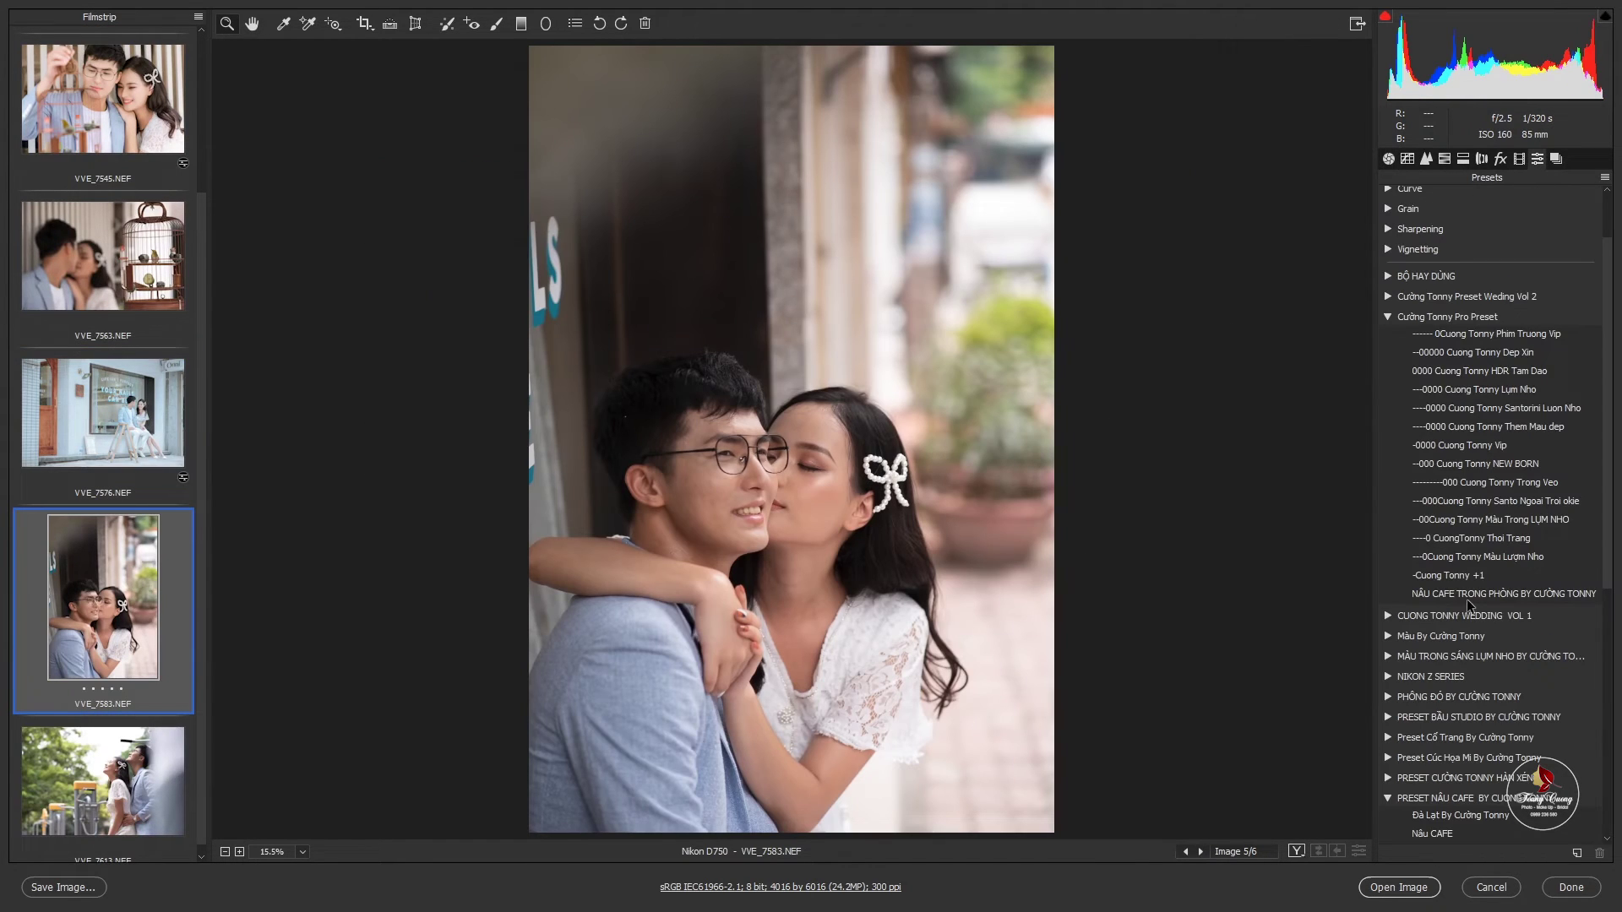
click(1487, 500)
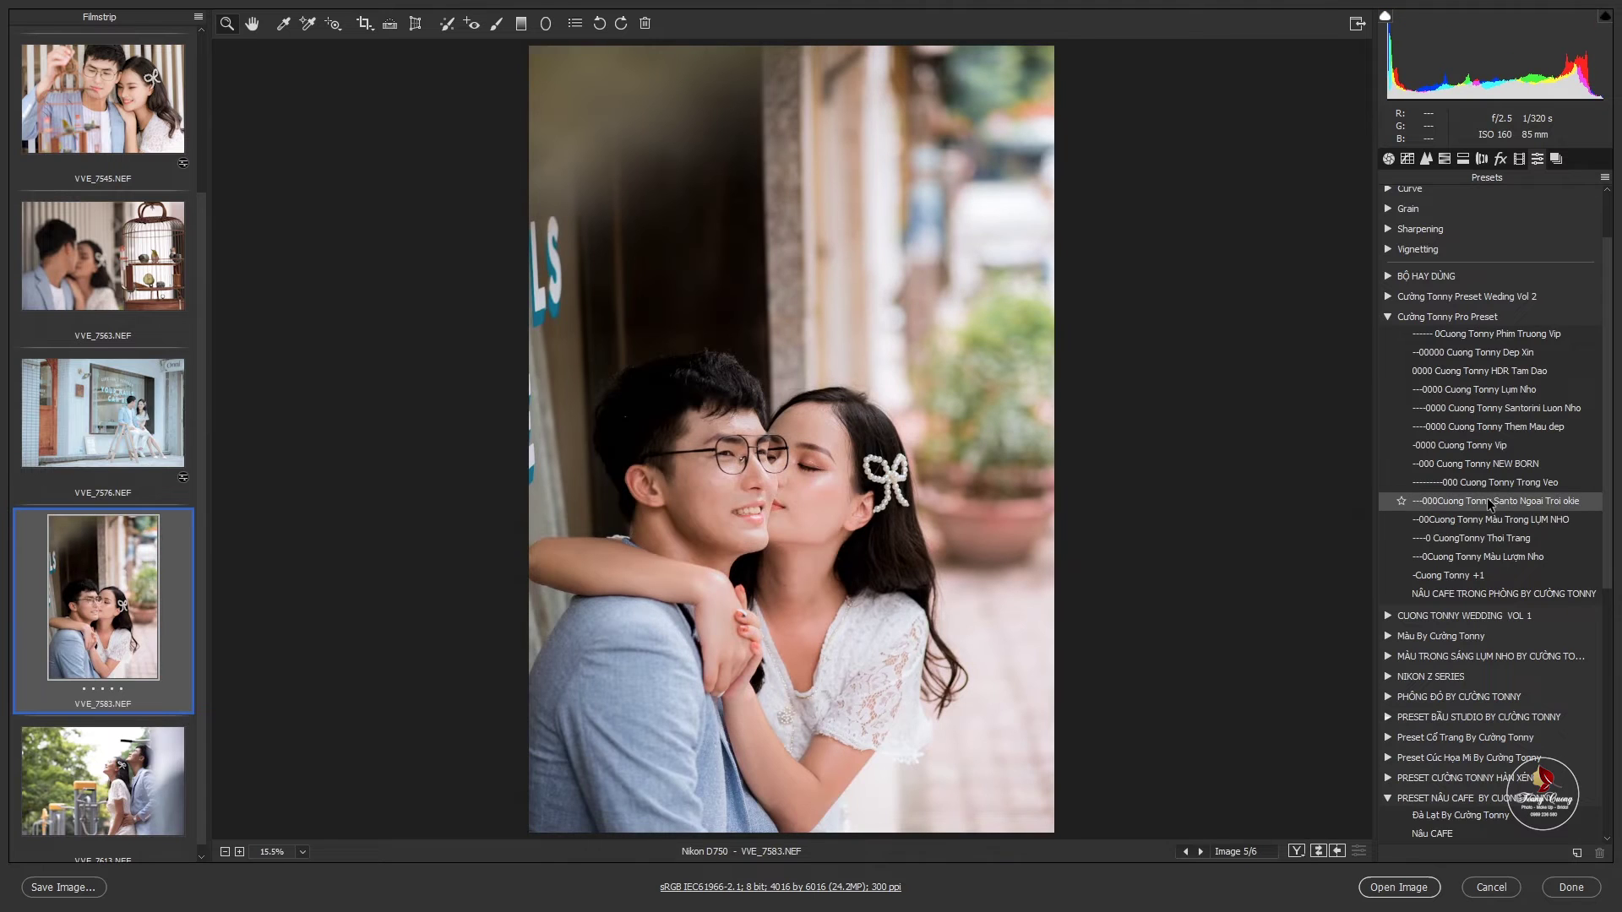
click(855, 490)
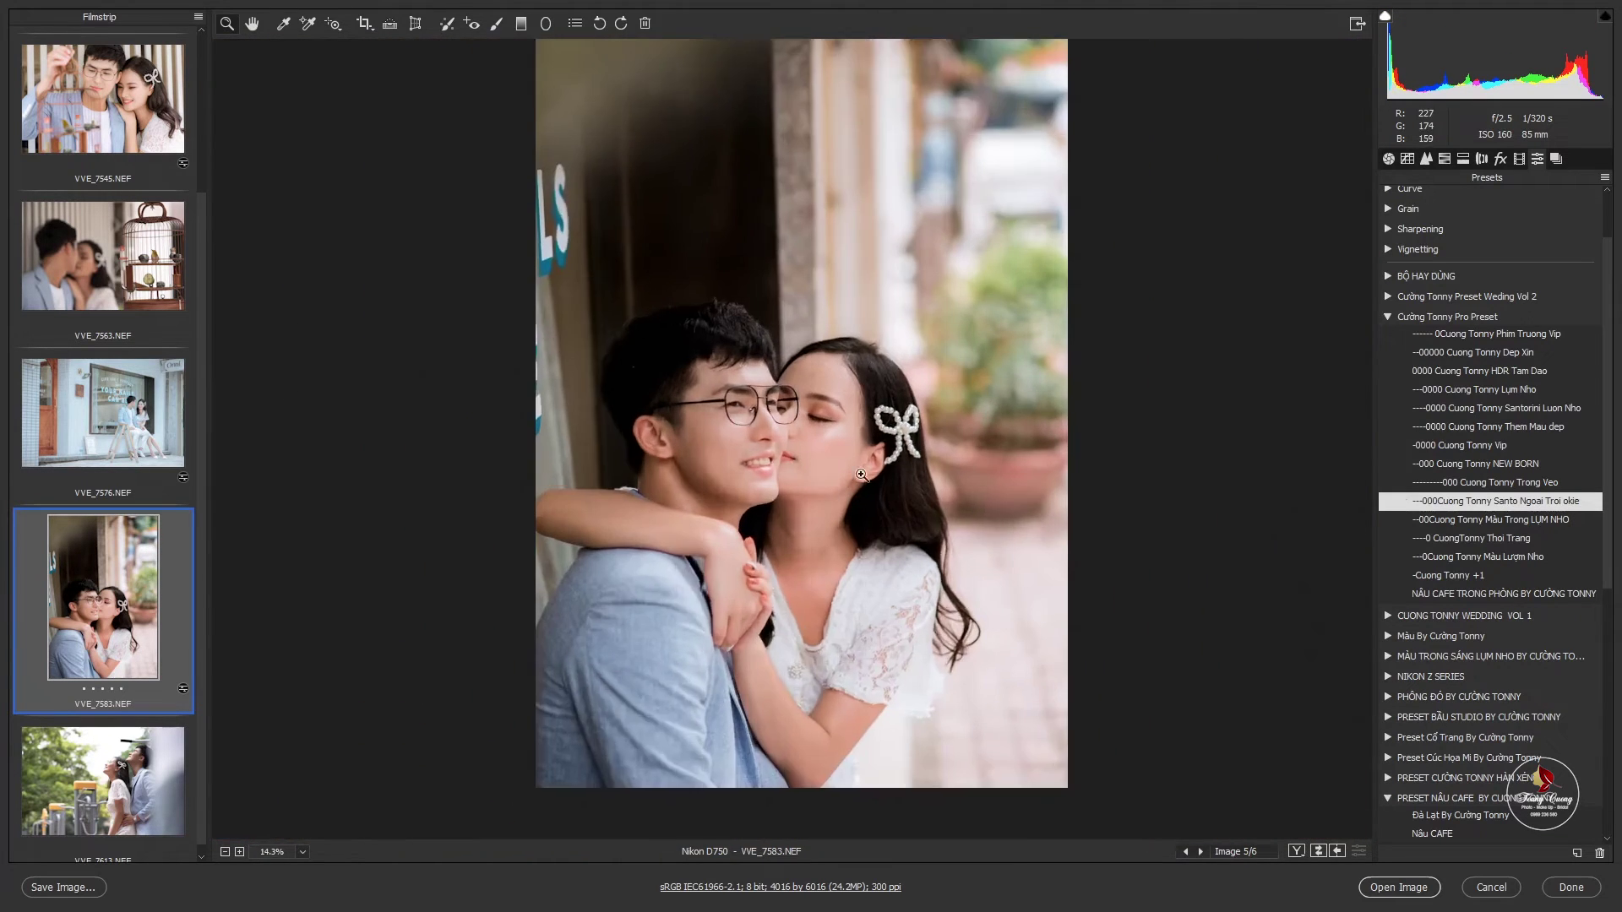
click(861, 474)
alt+click(875, 479)
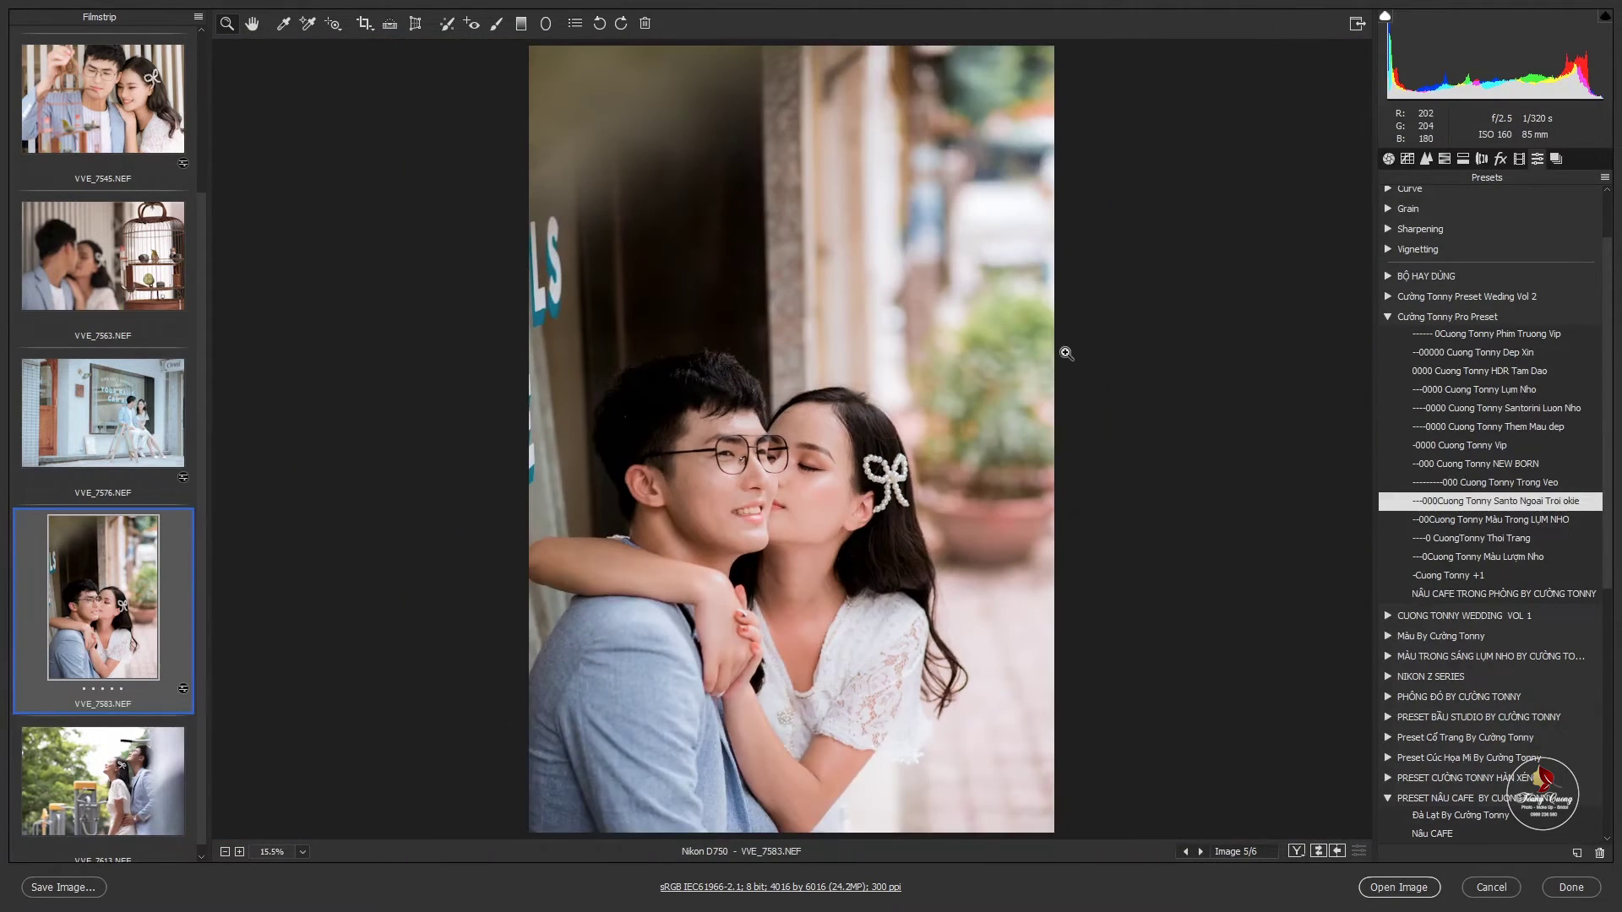
click(1388, 159)
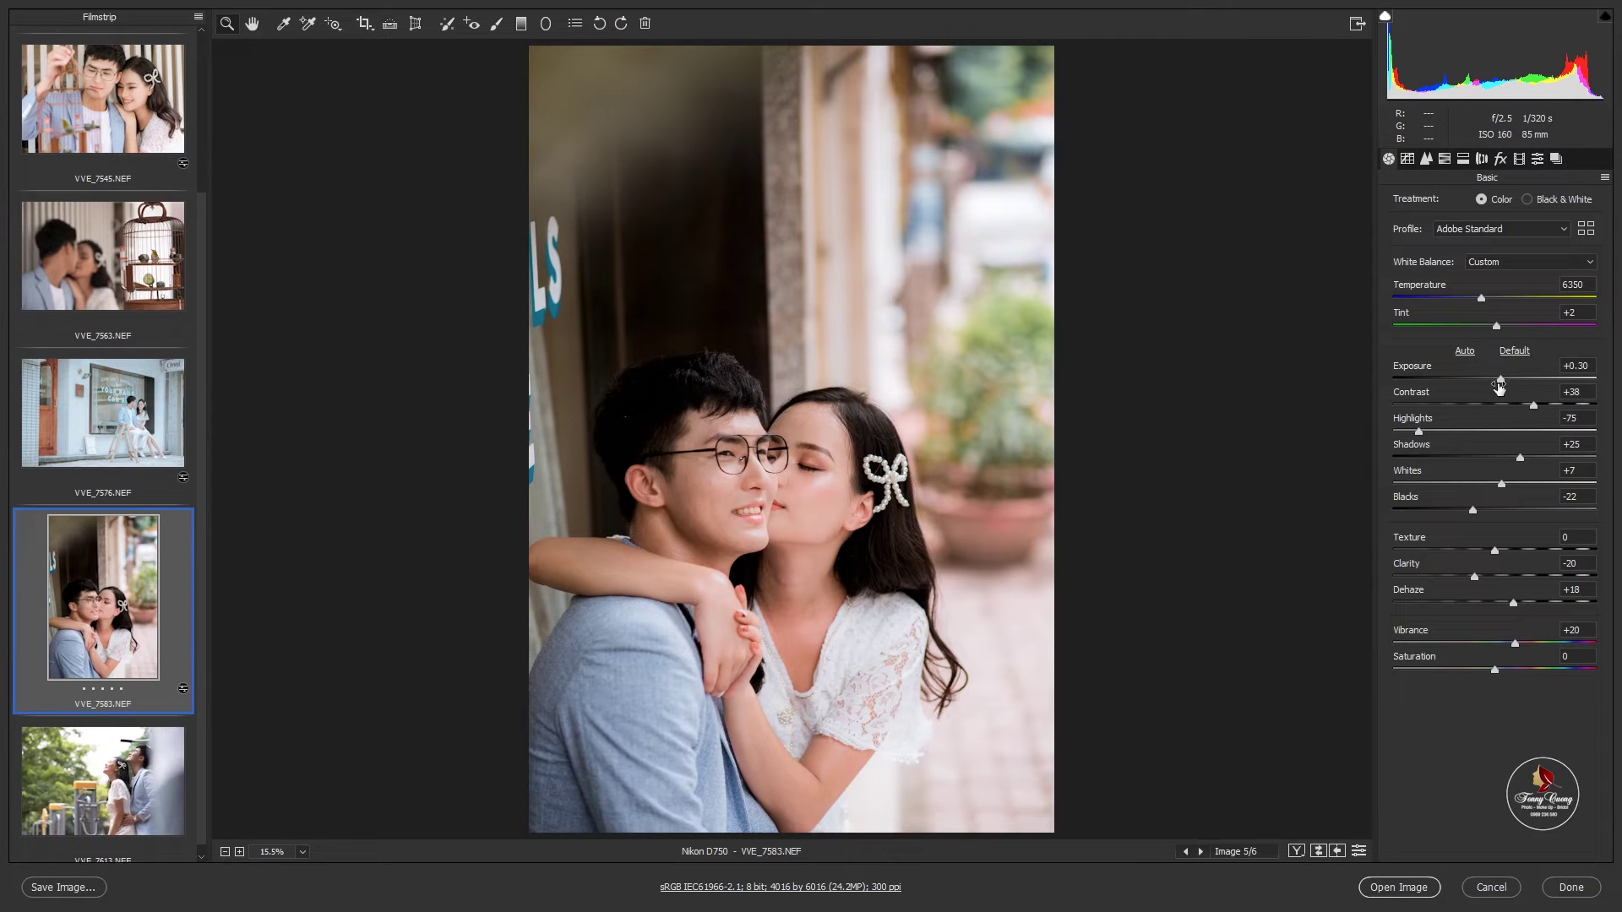
drag(1501, 378, 1504, 378)
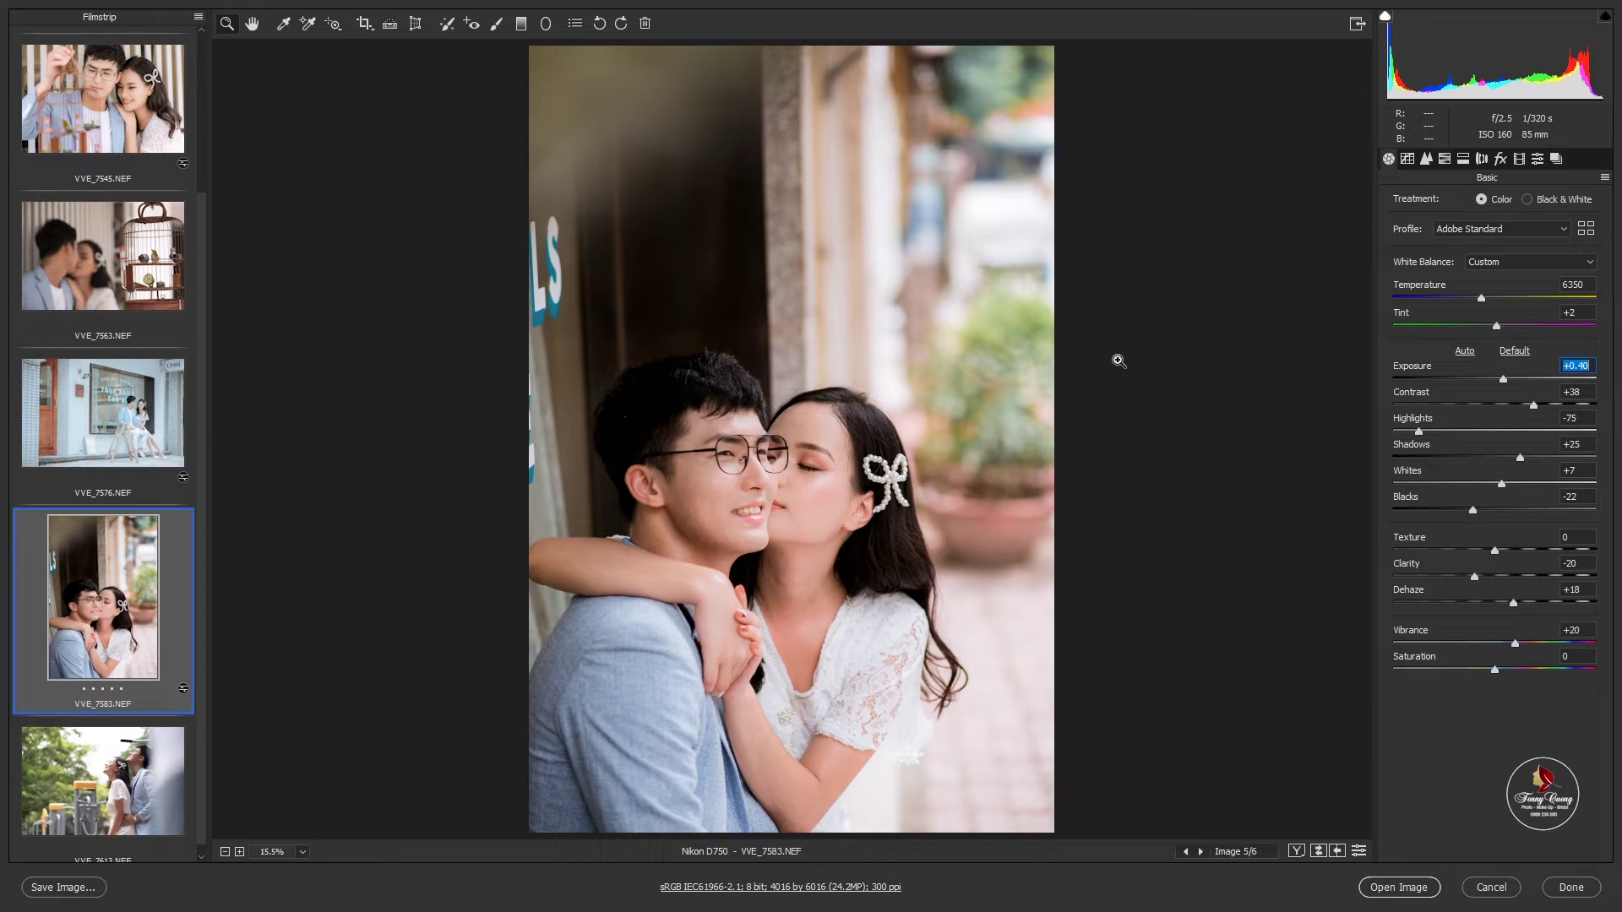
click(161, 777)
Apply the NEW BORN preset to VVE_7613 and zoom to check the couple's faces.
click(1536, 160)
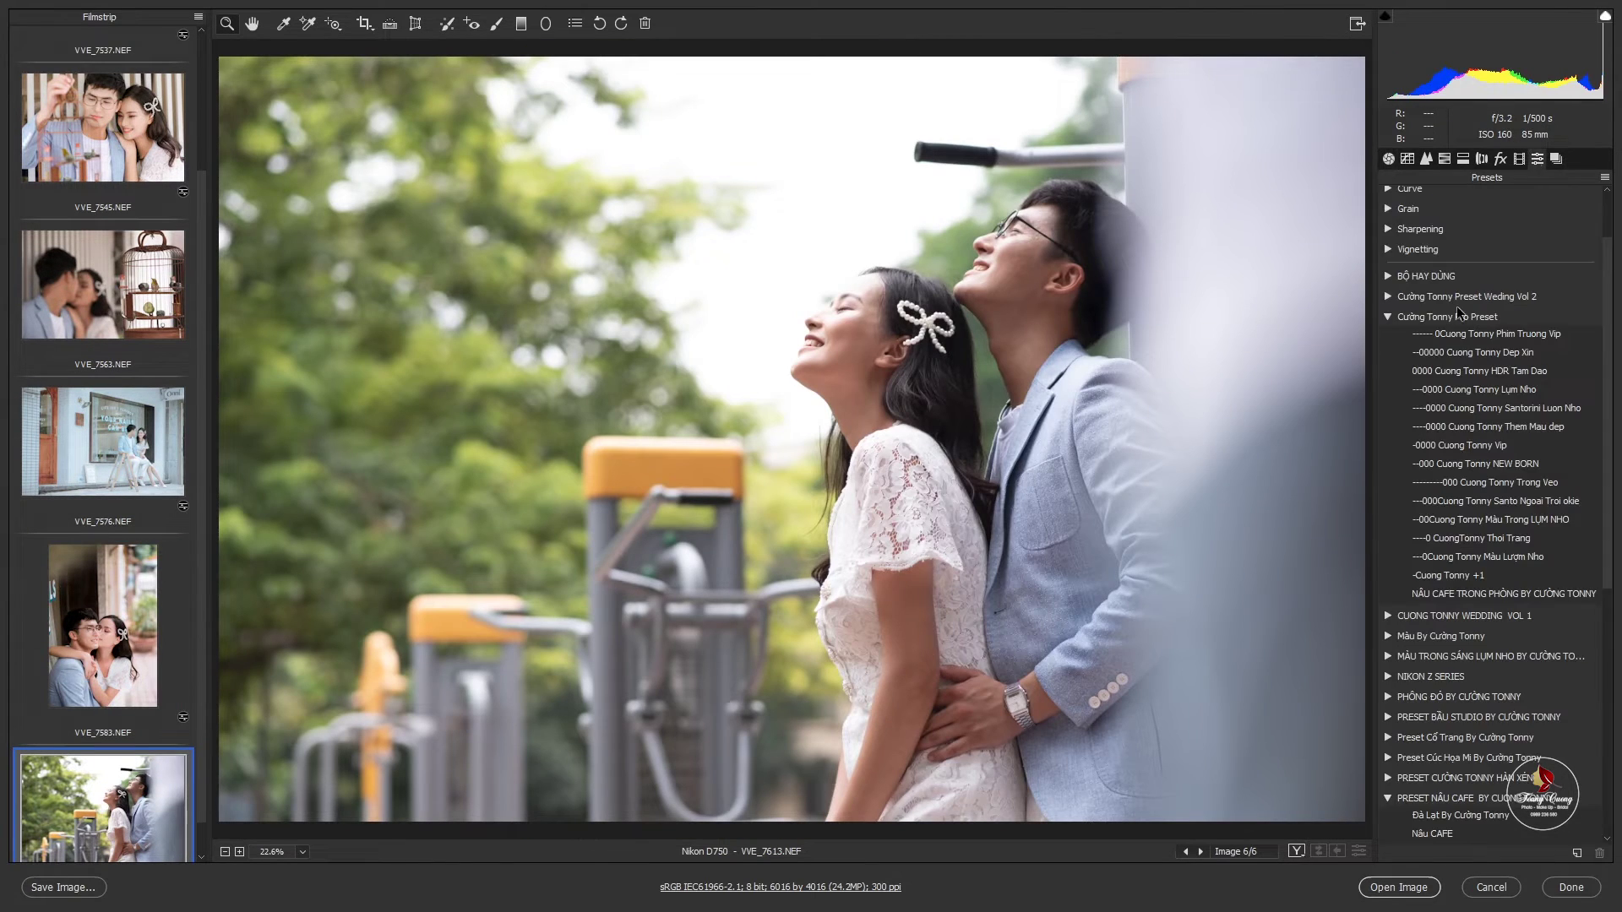
click(1500, 464)
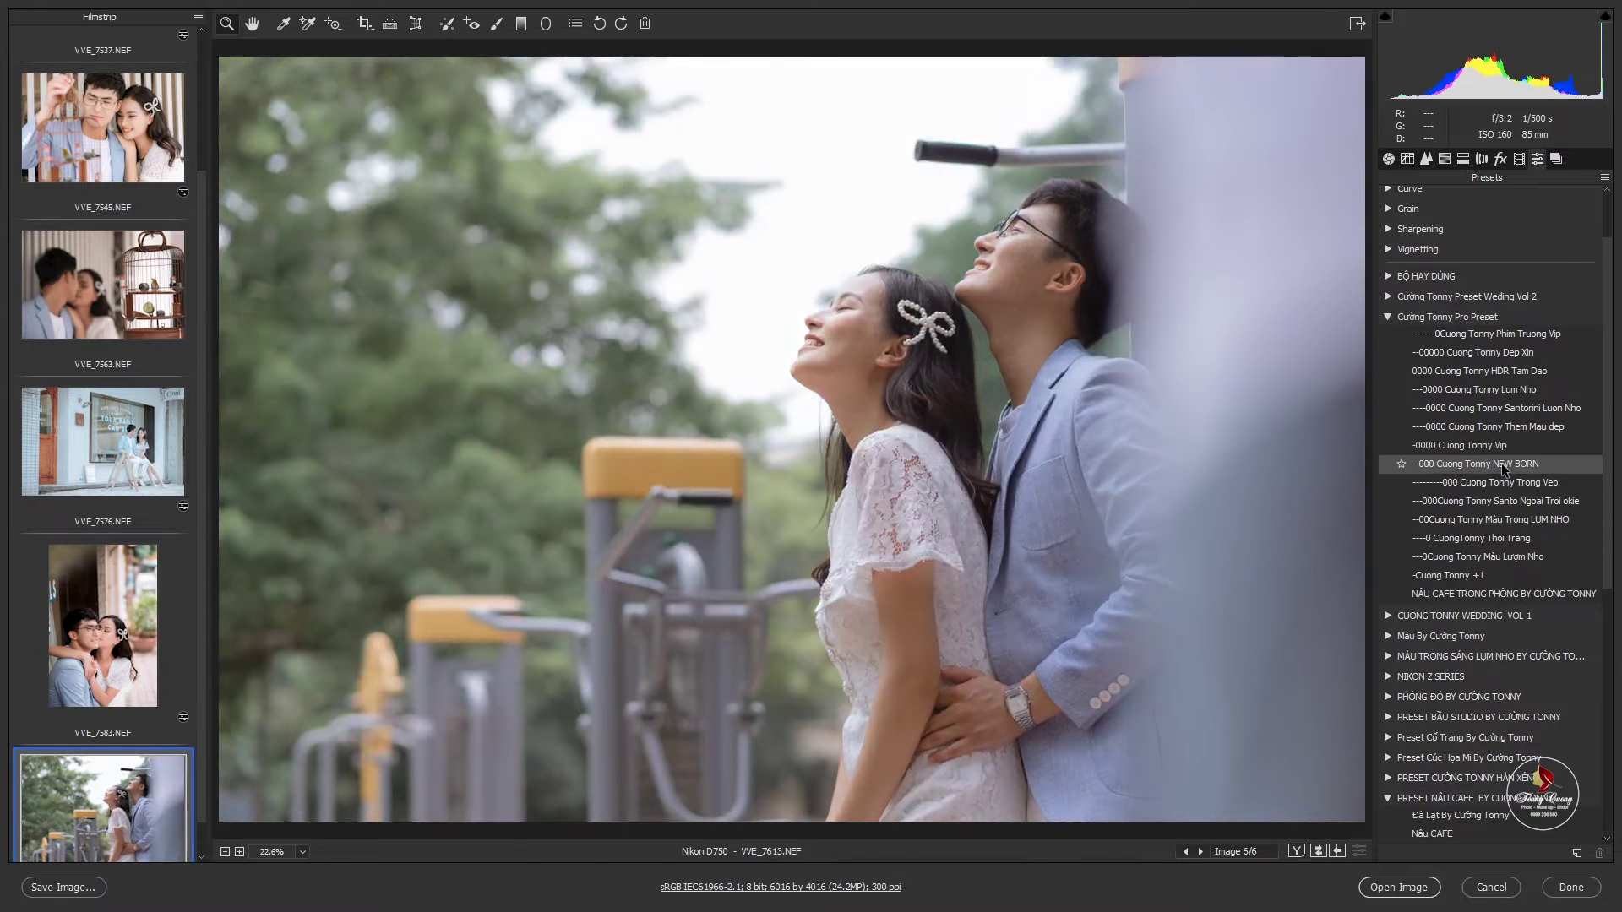
drag(842, 318, 934, 354)
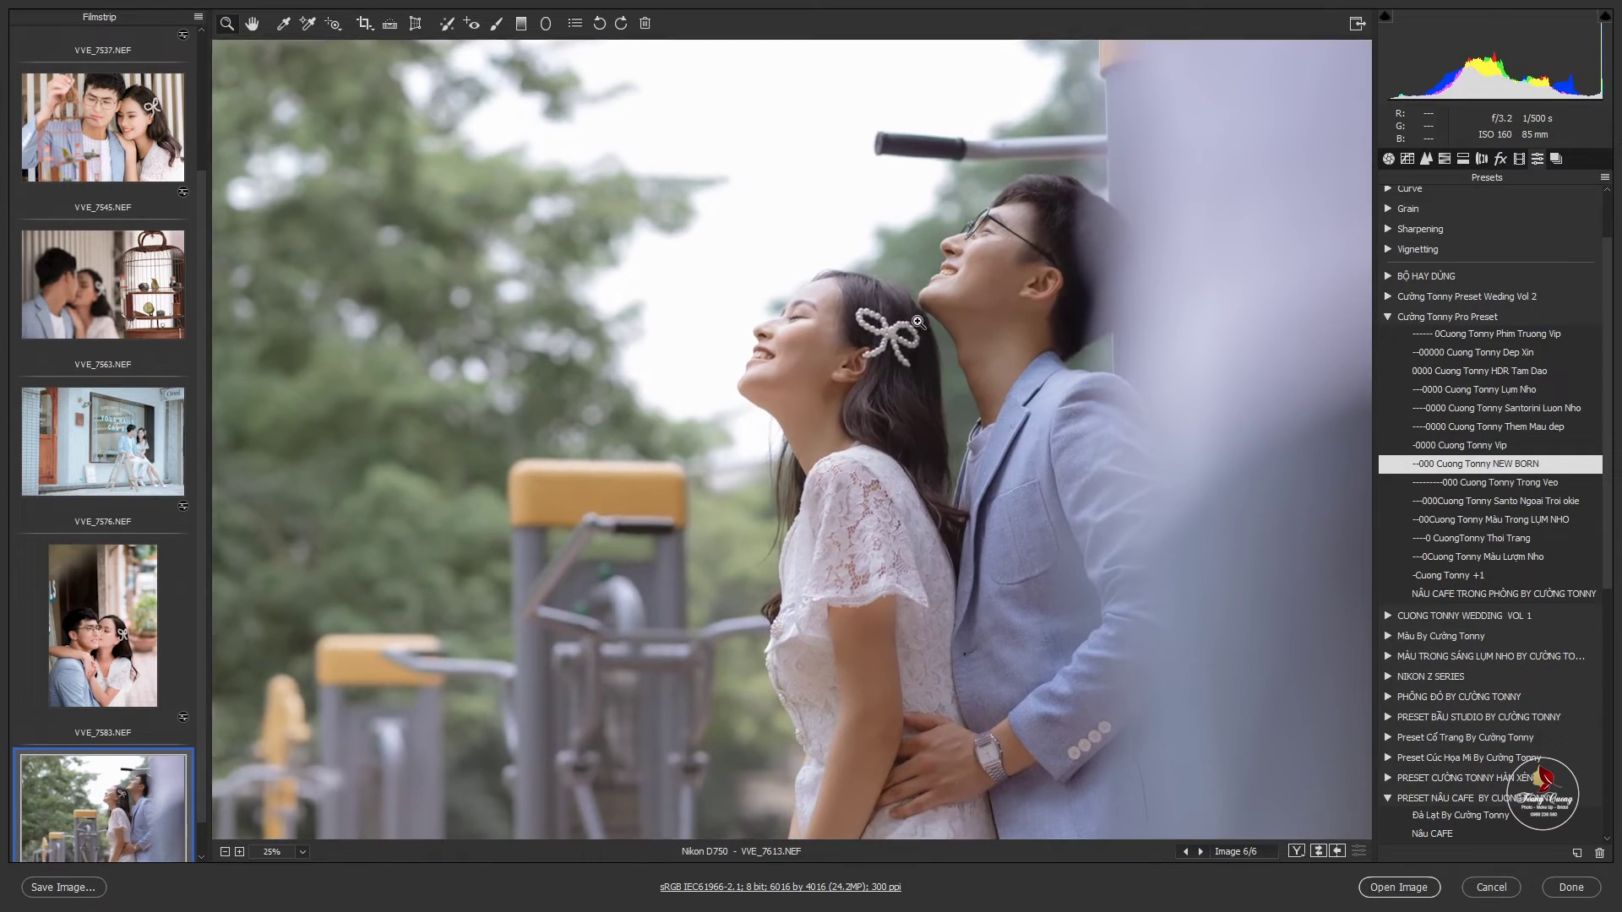
key(ctrl+0)
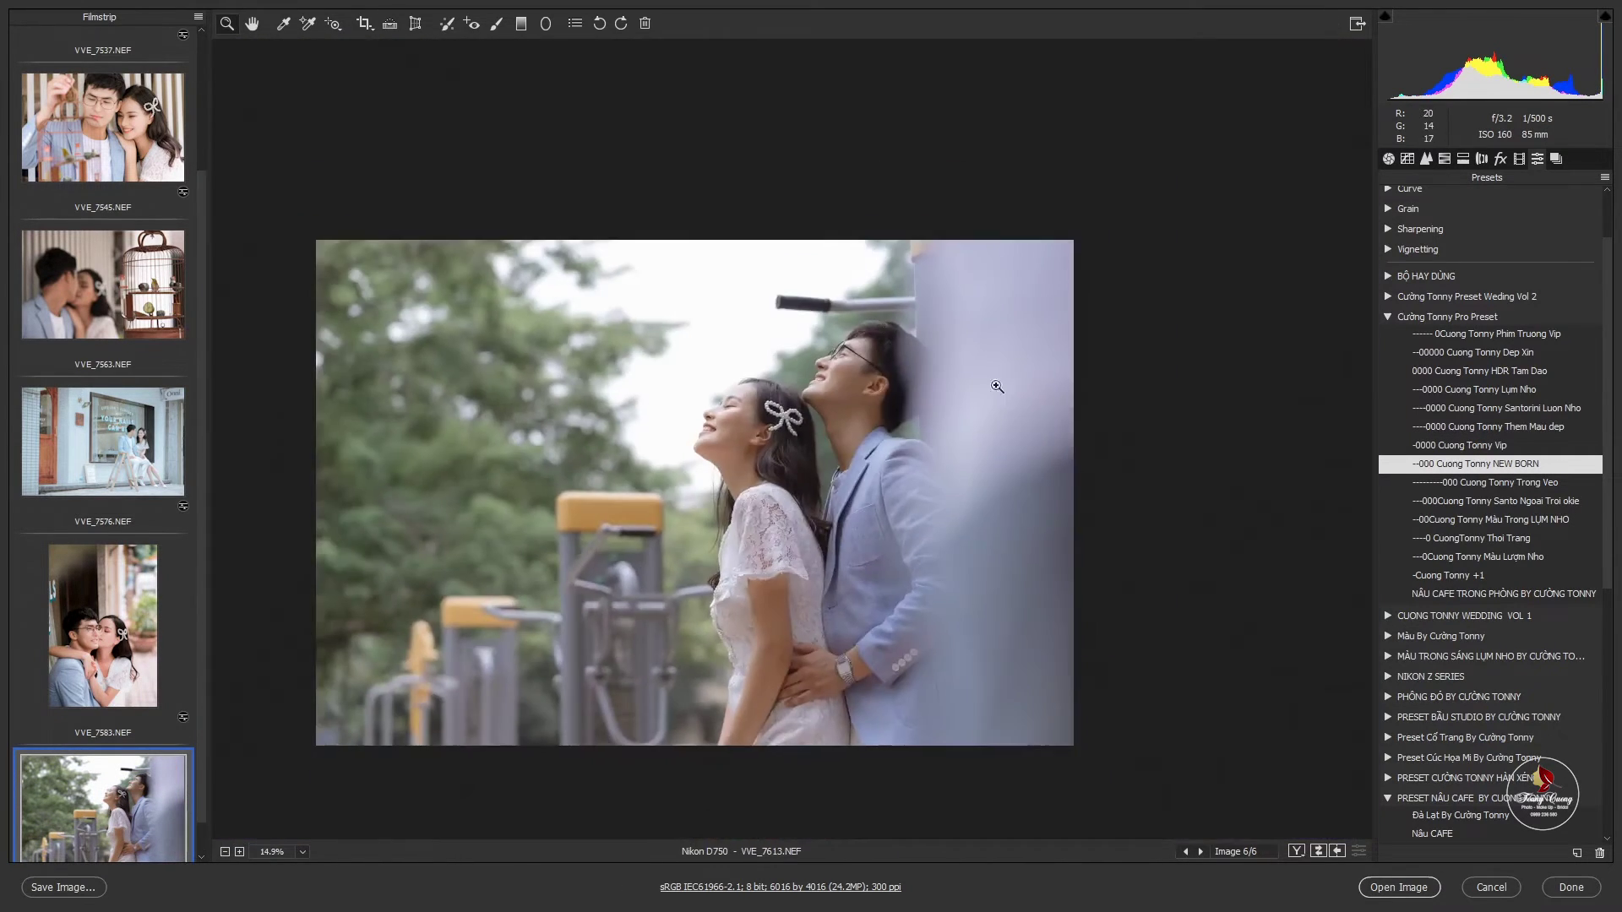
scroll(145, 669, down, 1)
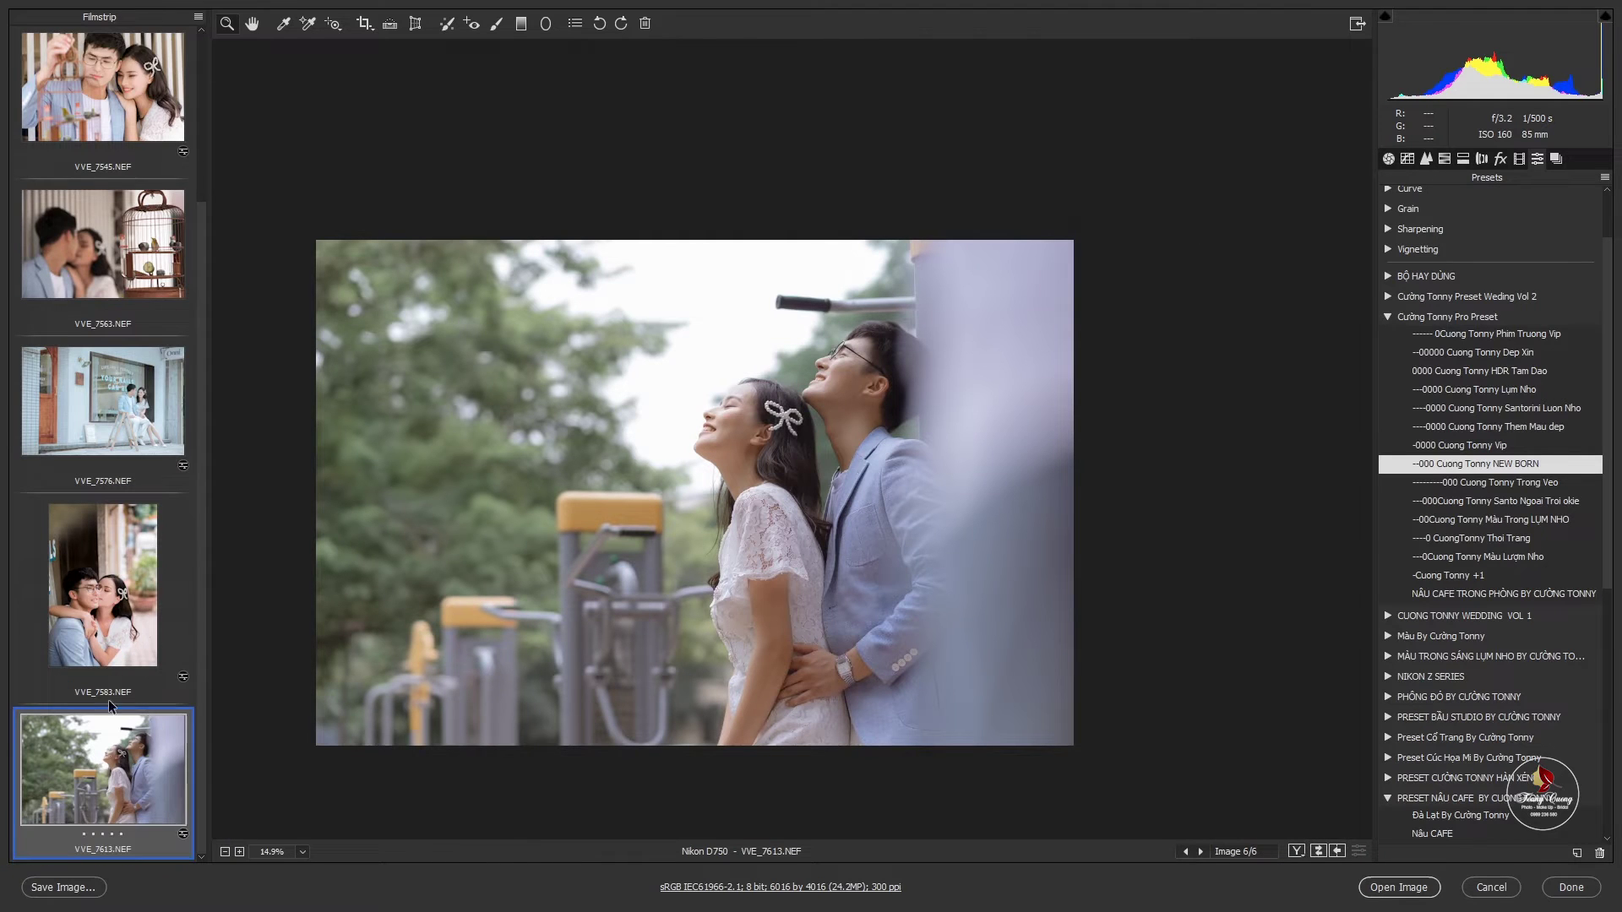
scroll(109, 705, up, 2)
scroll(109, 507, up, 3)
On VVE_7563, try NEW BORN and Santo Ngoai Troi okie, apply Màu Trong LỤM NHO, then go to VVE_7537.
click(80, 470)
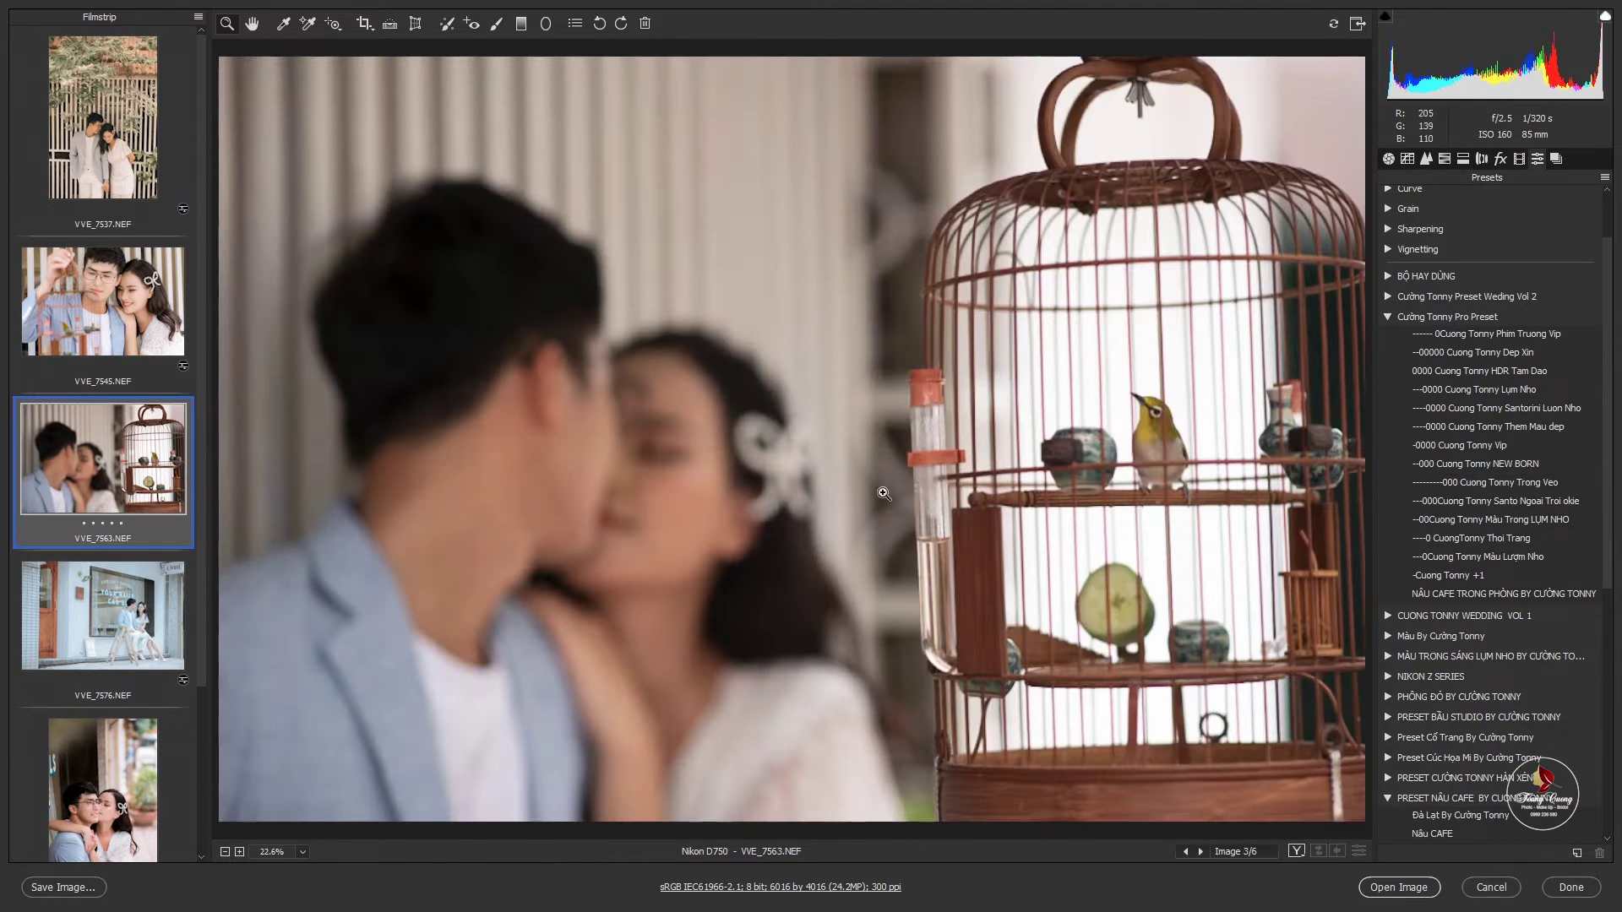
click(1518, 465)
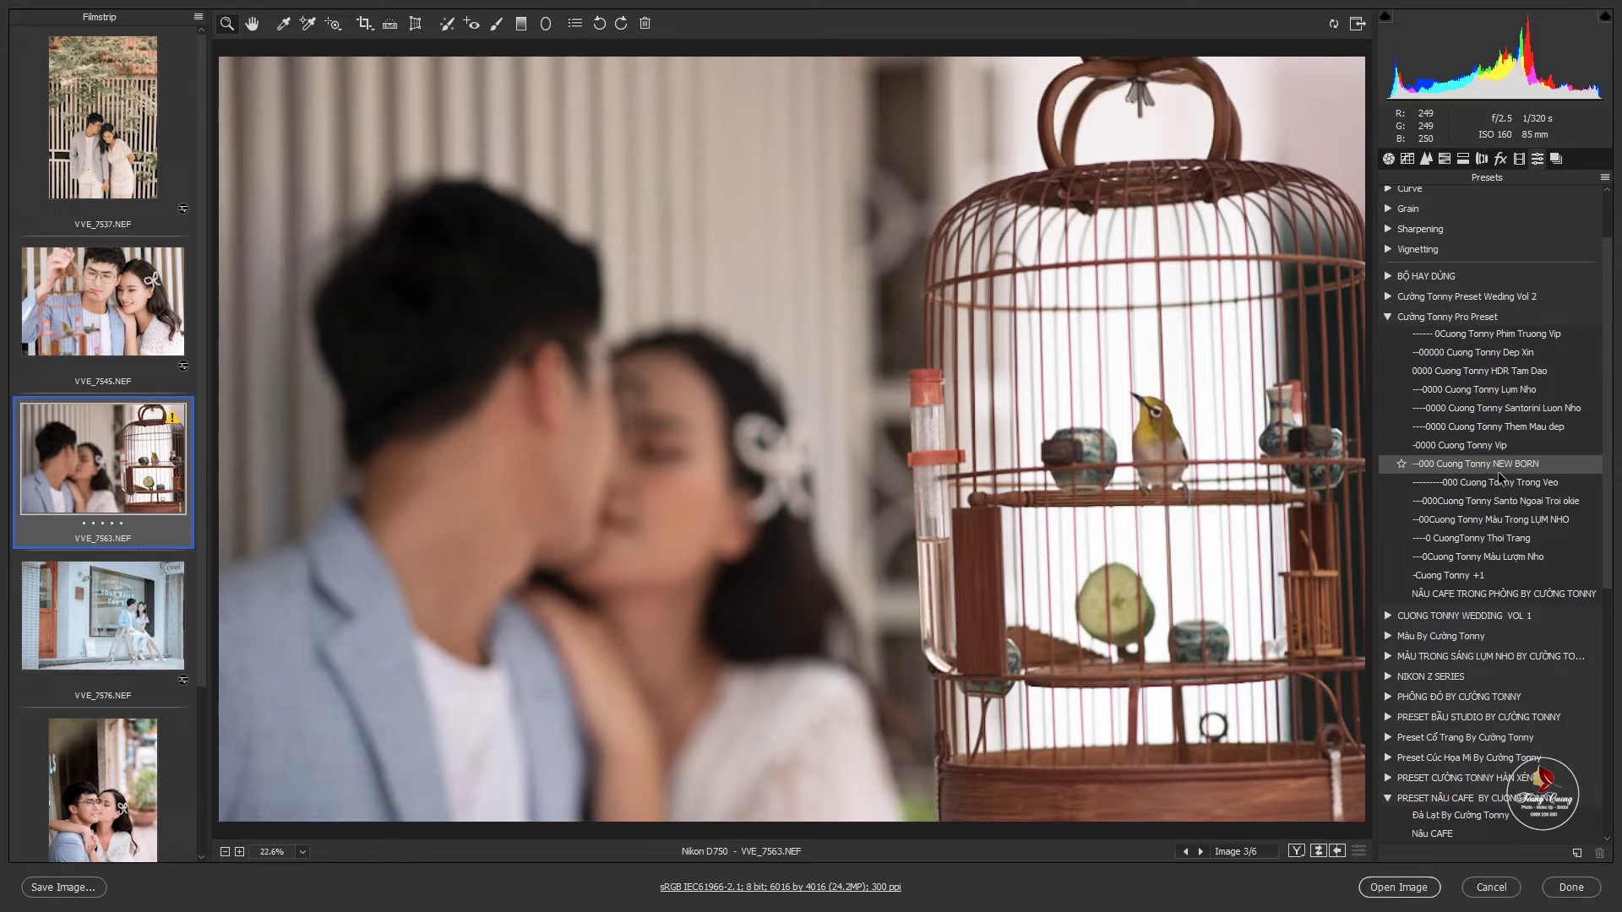
click(1503, 483)
click(1513, 504)
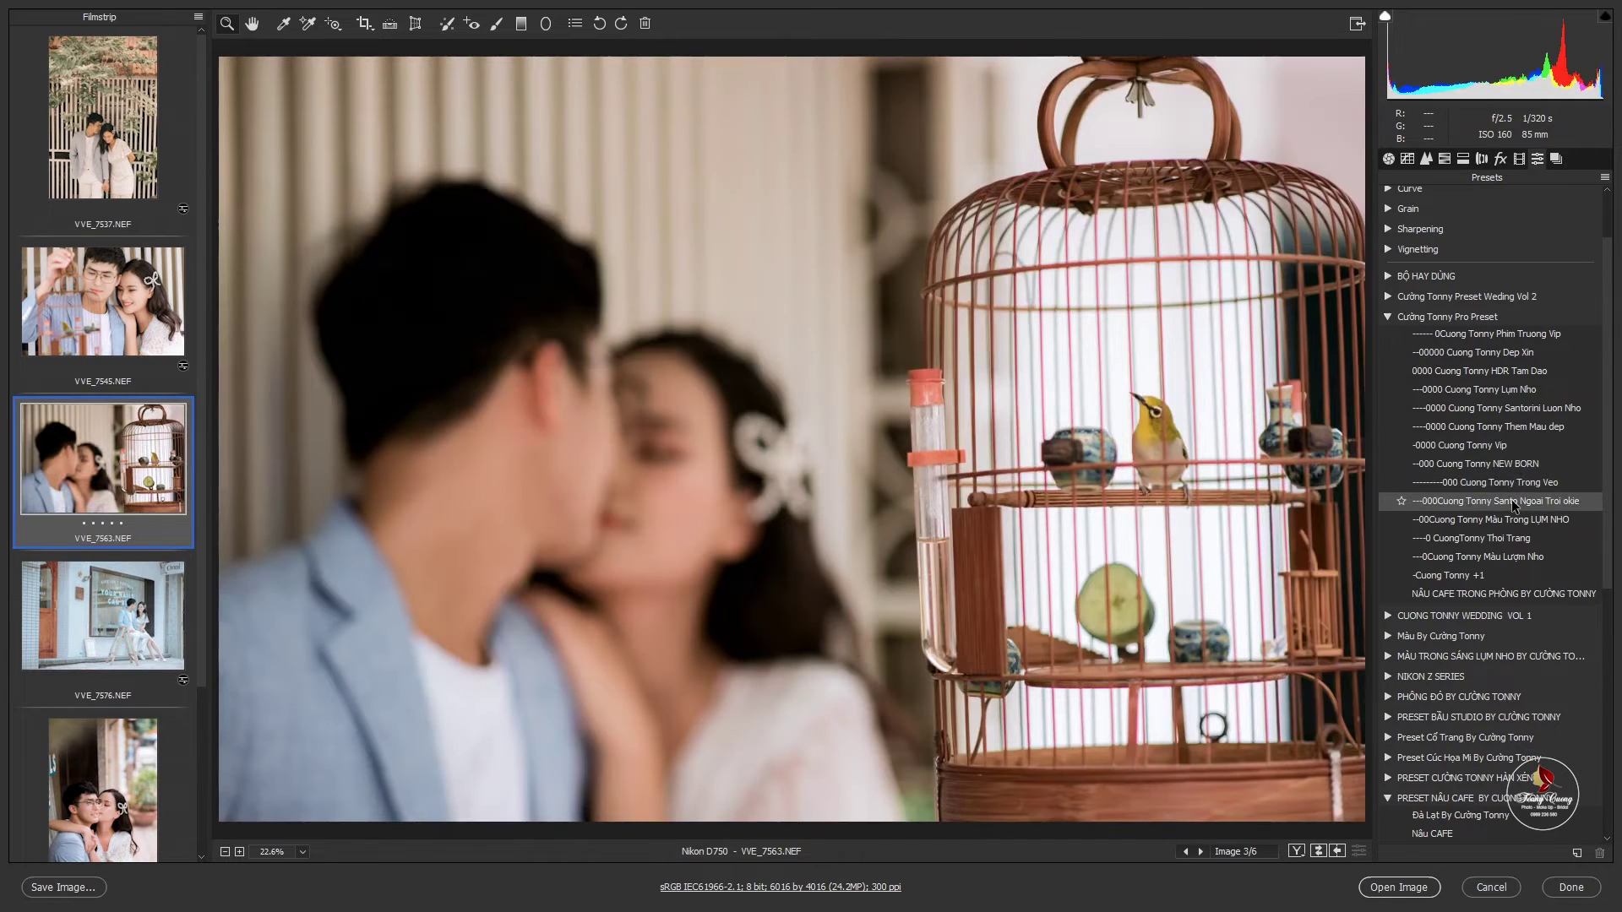
click(1513, 521)
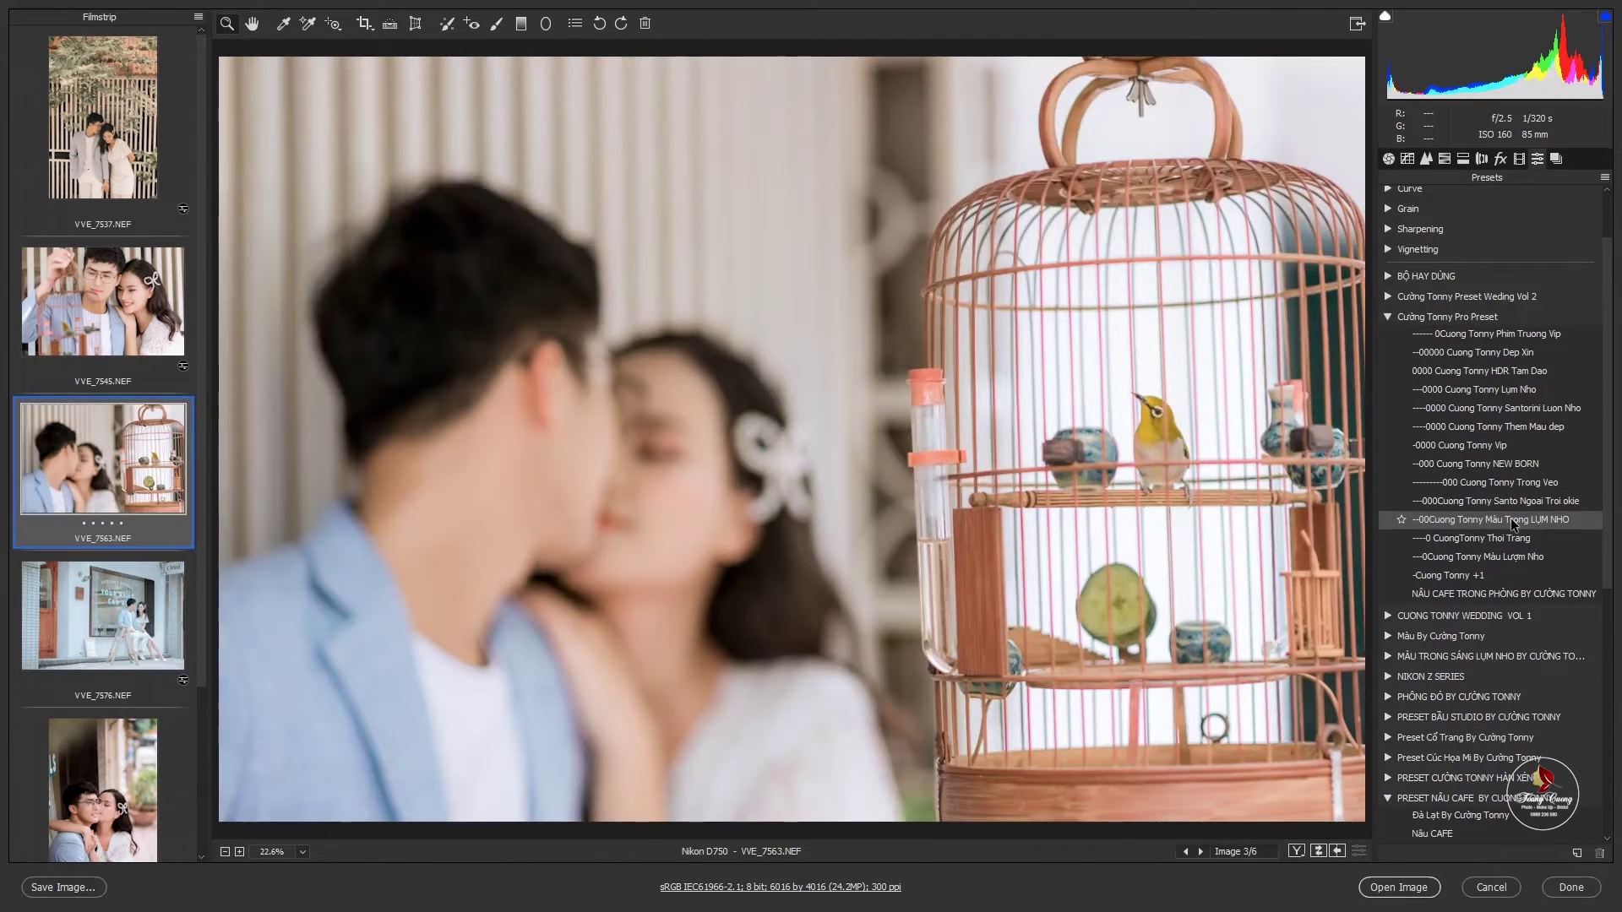
key(ctrl+0)
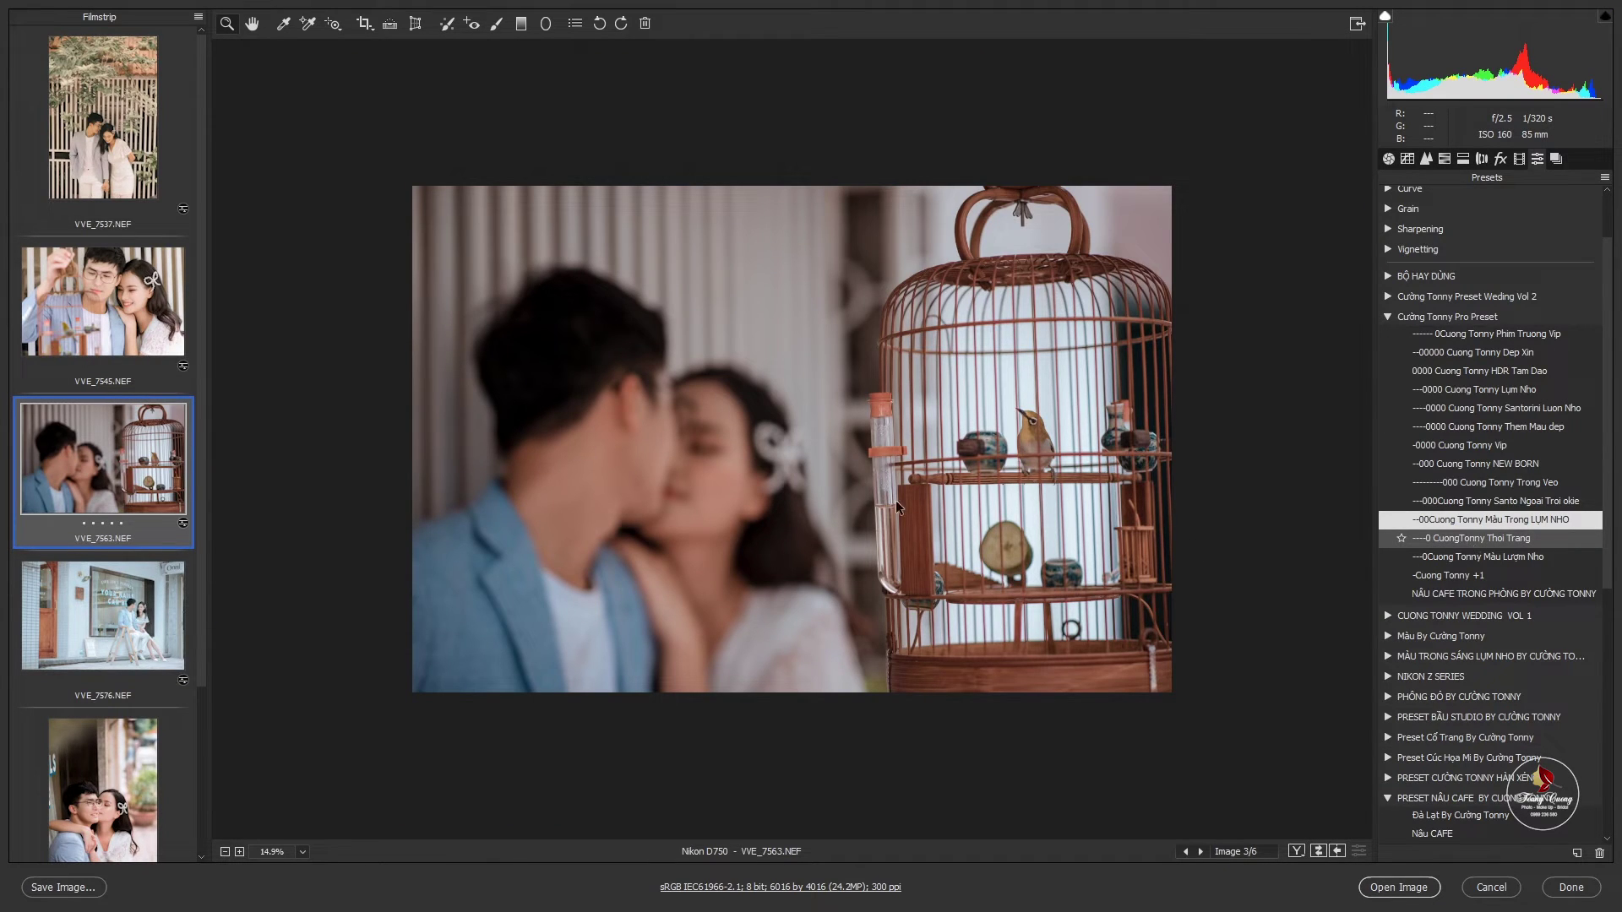
click(867, 498)
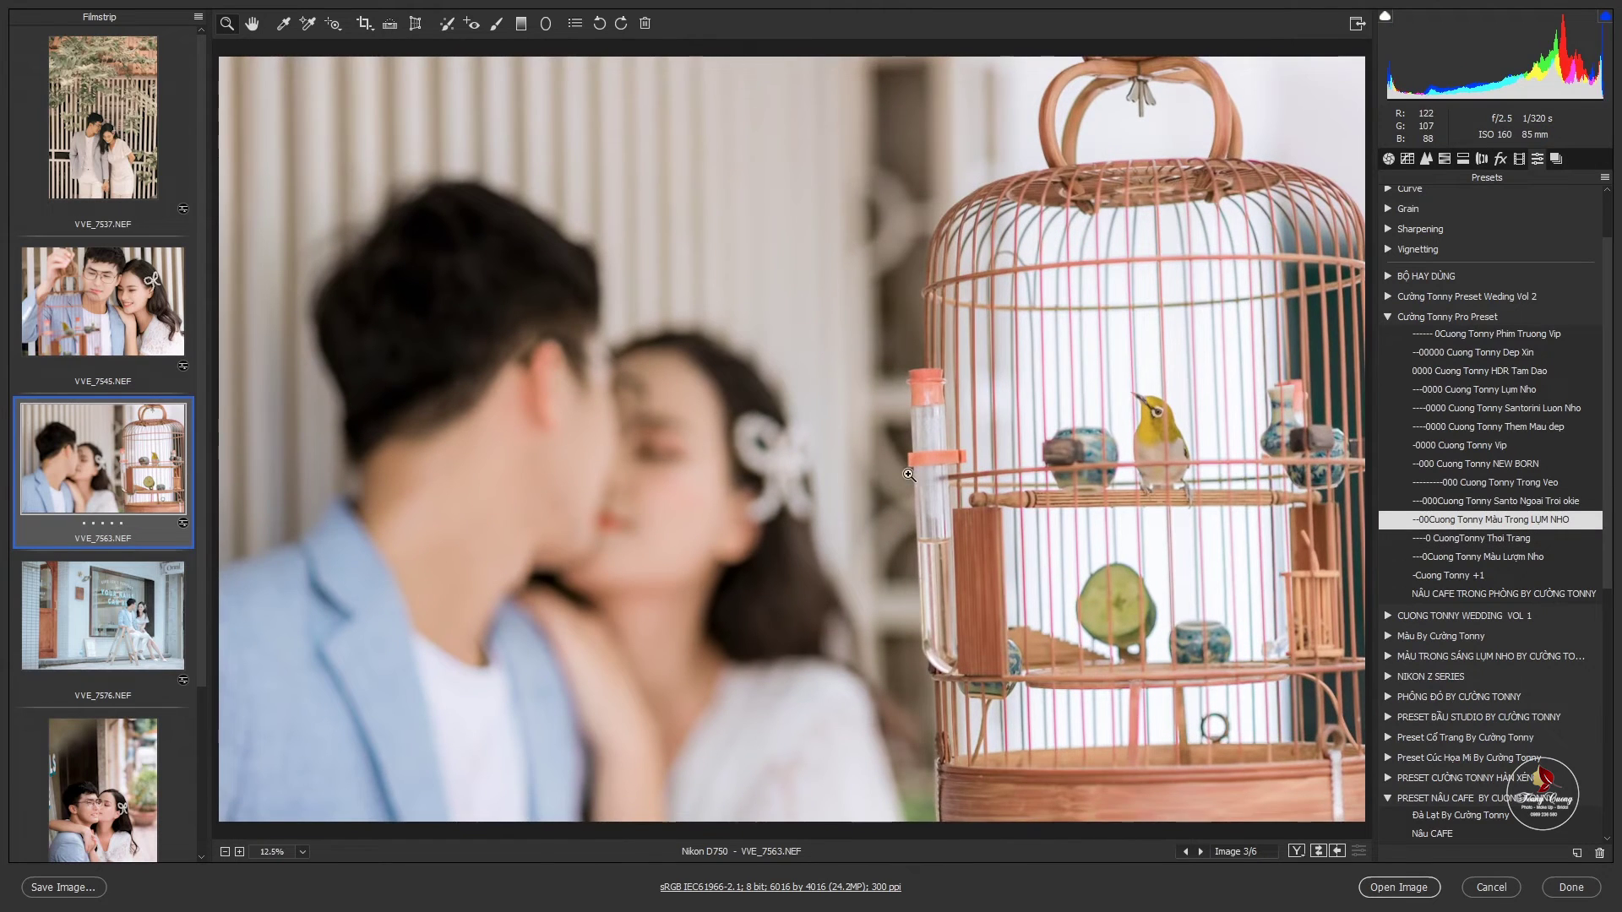
click(127, 186)
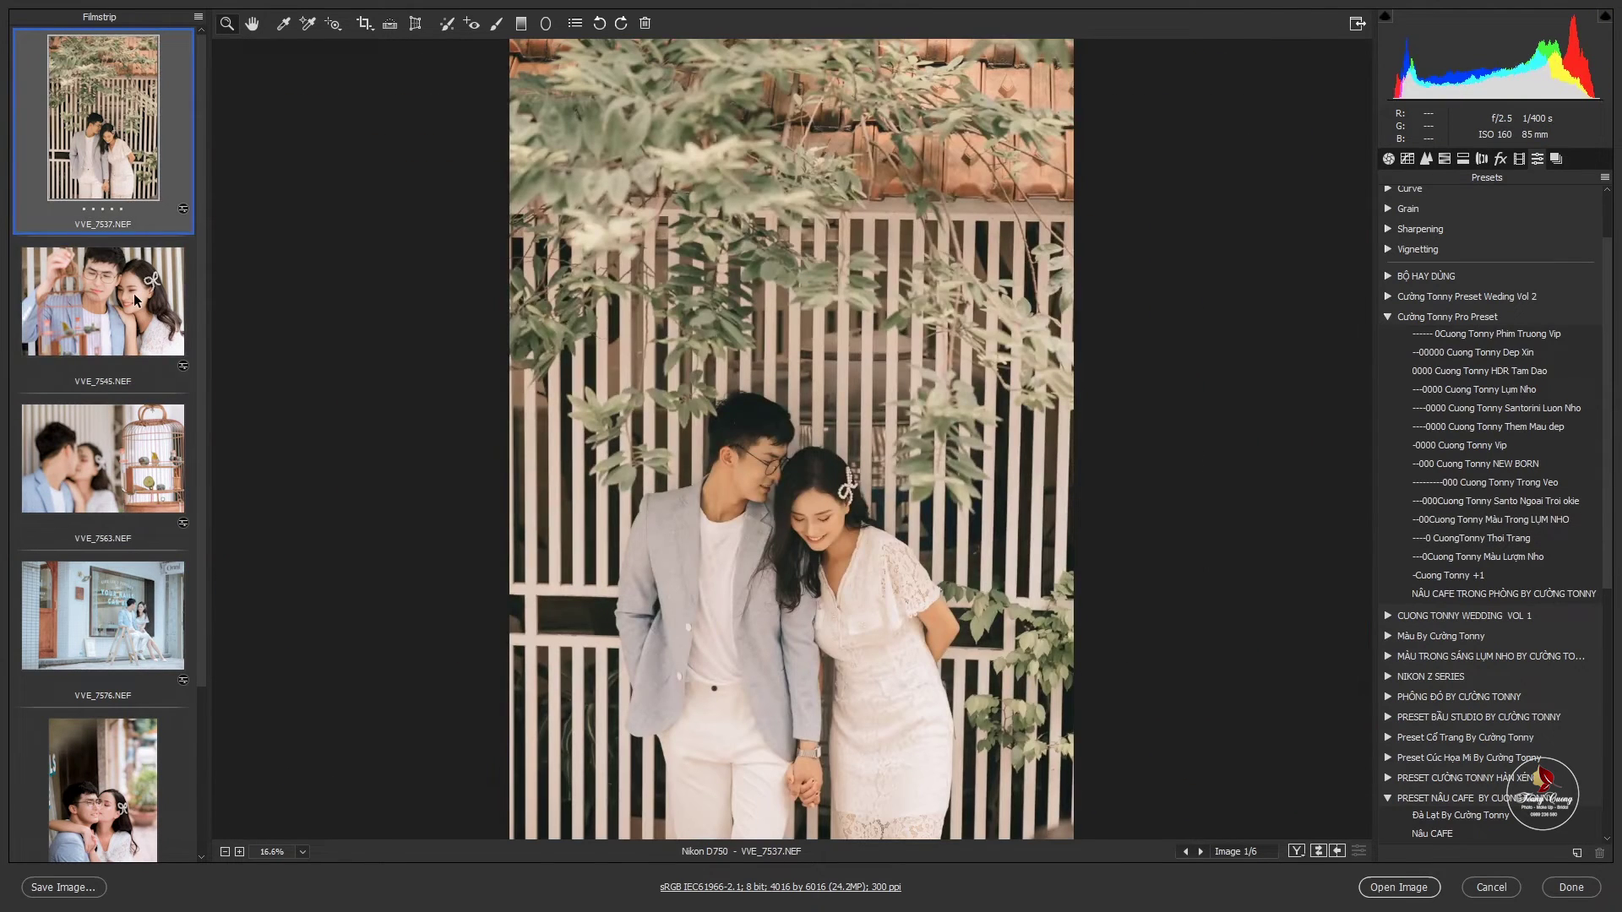
Step through VVE_7545, VVE_7537, VVE_7576 and VVE_7583, zooming in on the couple in each.
click(135, 299)
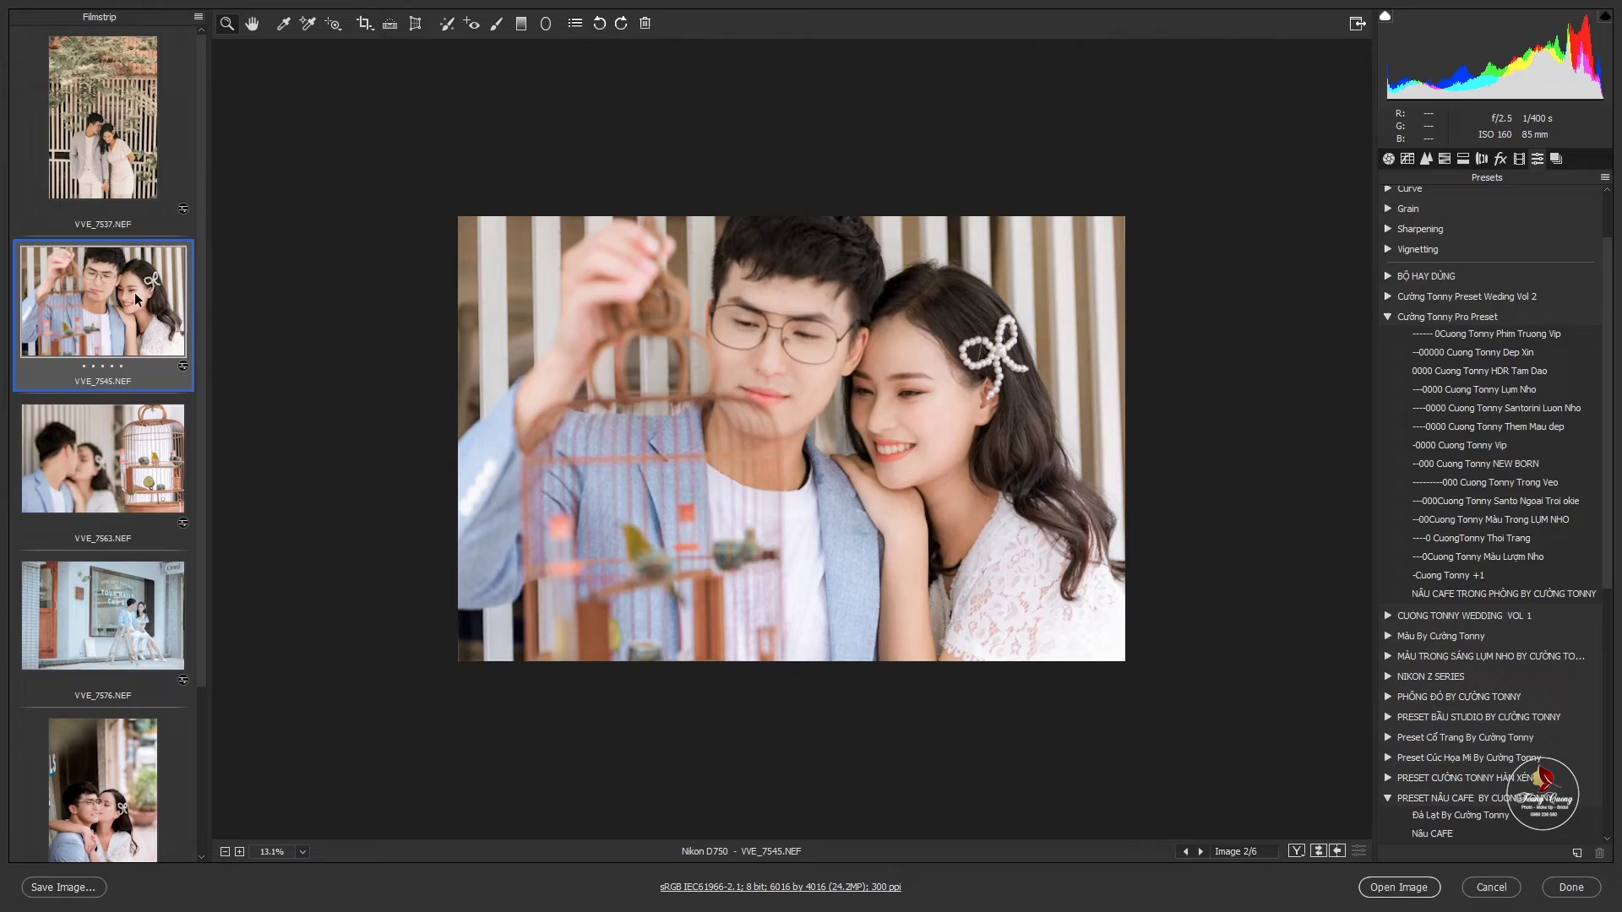
click(111, 146)
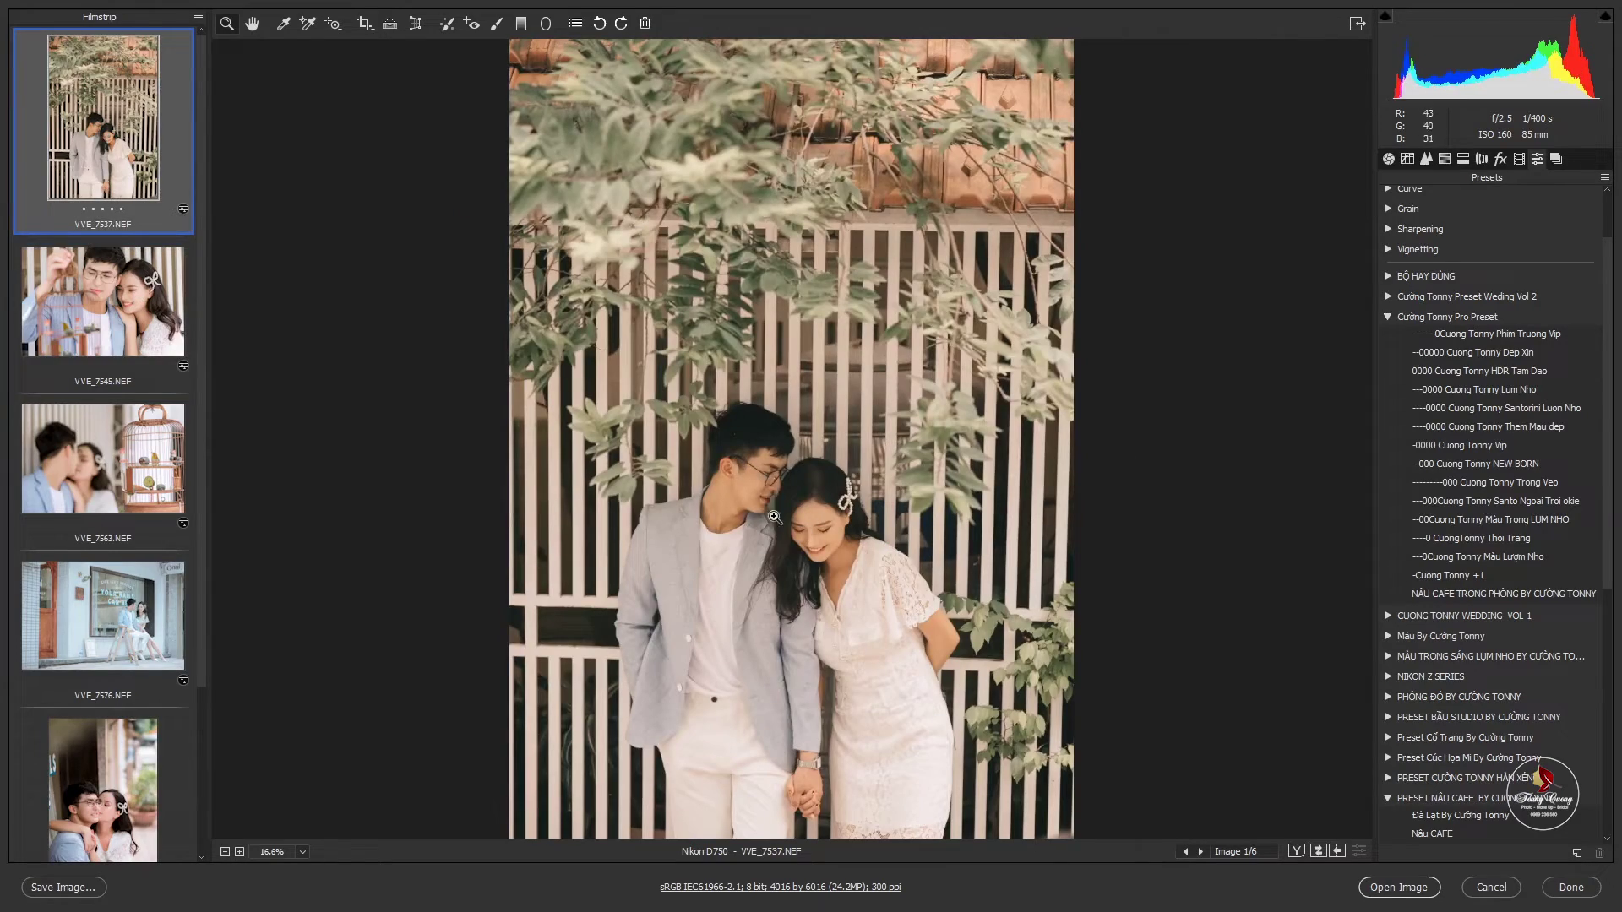
mouse_move(774, 516)
mouse_down()
mouse_move(869, 543)
mouse_move(180, 347)
mouse_up()
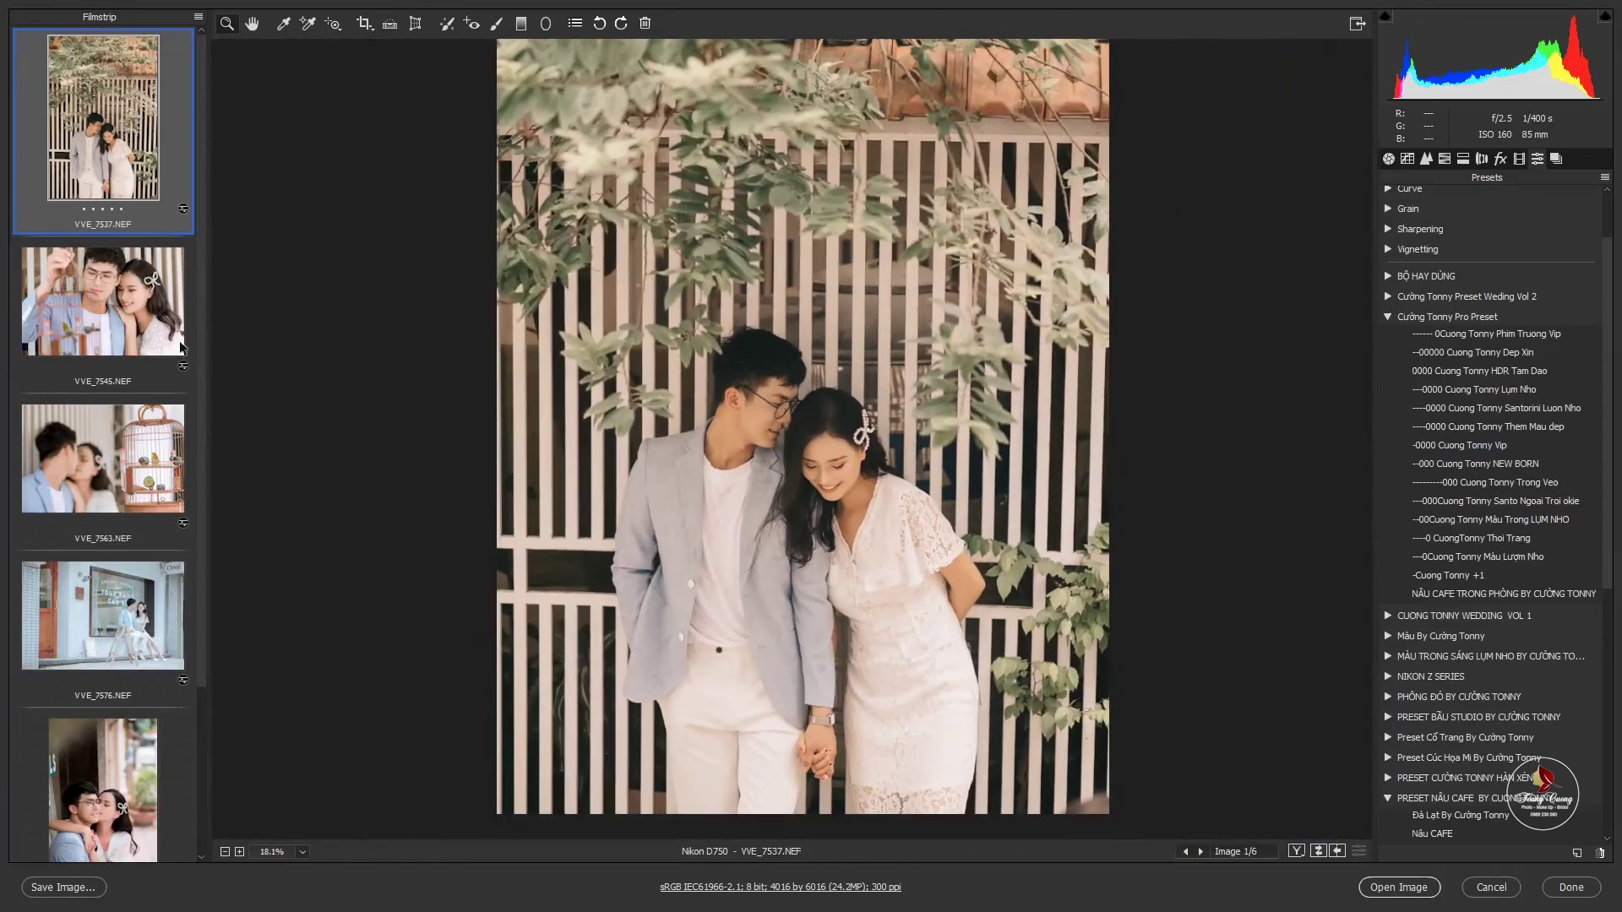
click(80, 306)
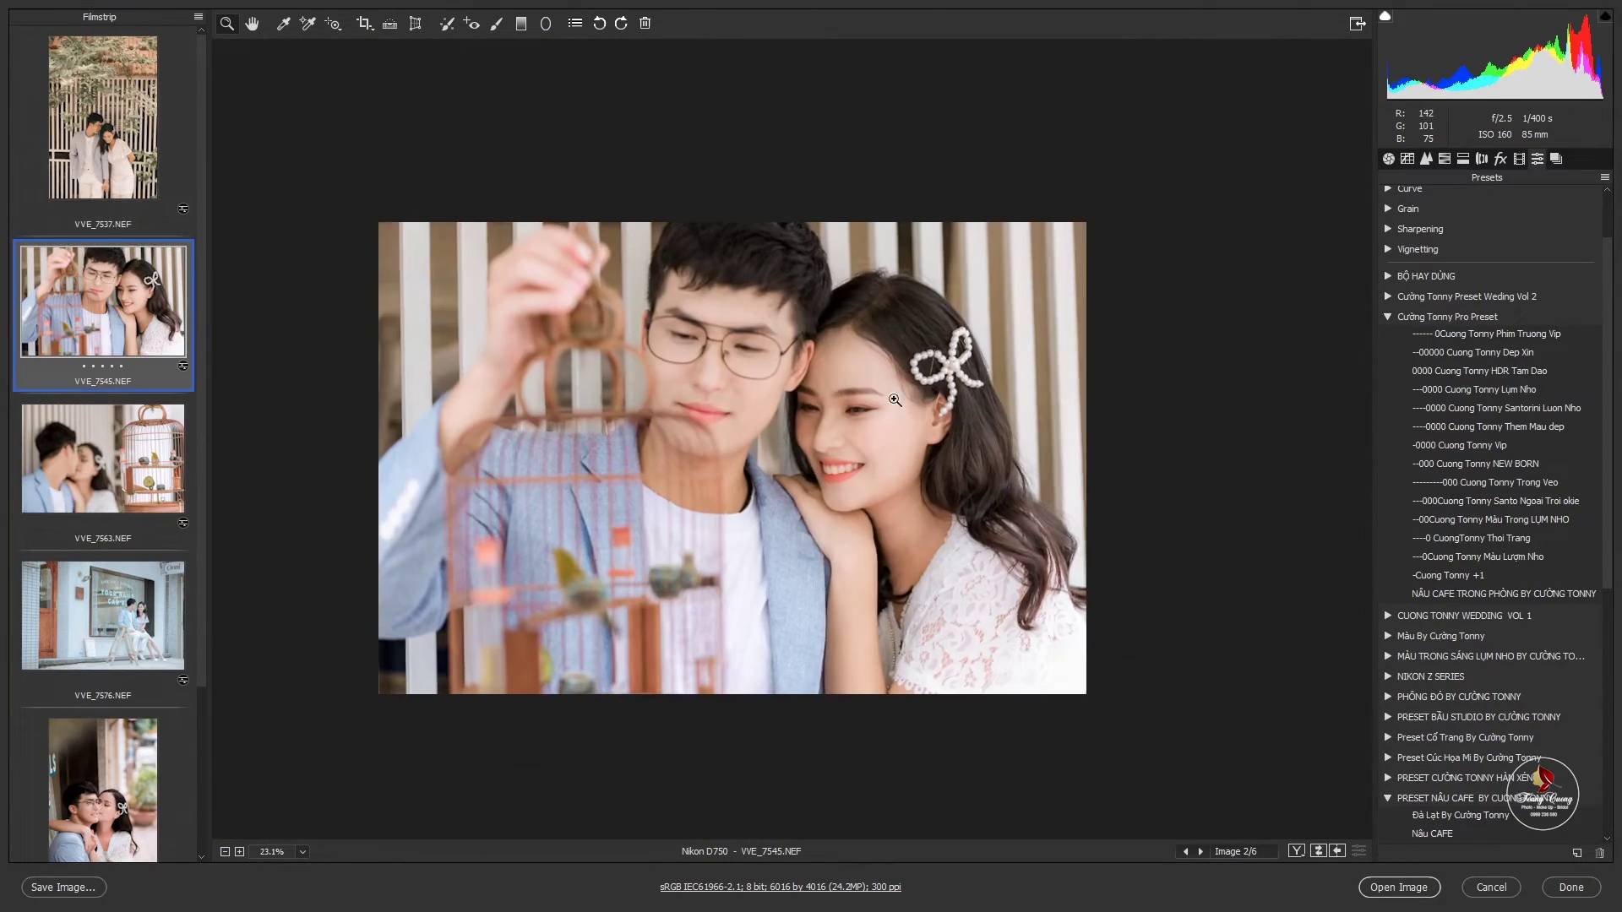
click(111, 622)
mouse_move(982, 415)
mouse_down()
mouse_move(833, 456)
mouse_move(805, 446)
mouse_up()
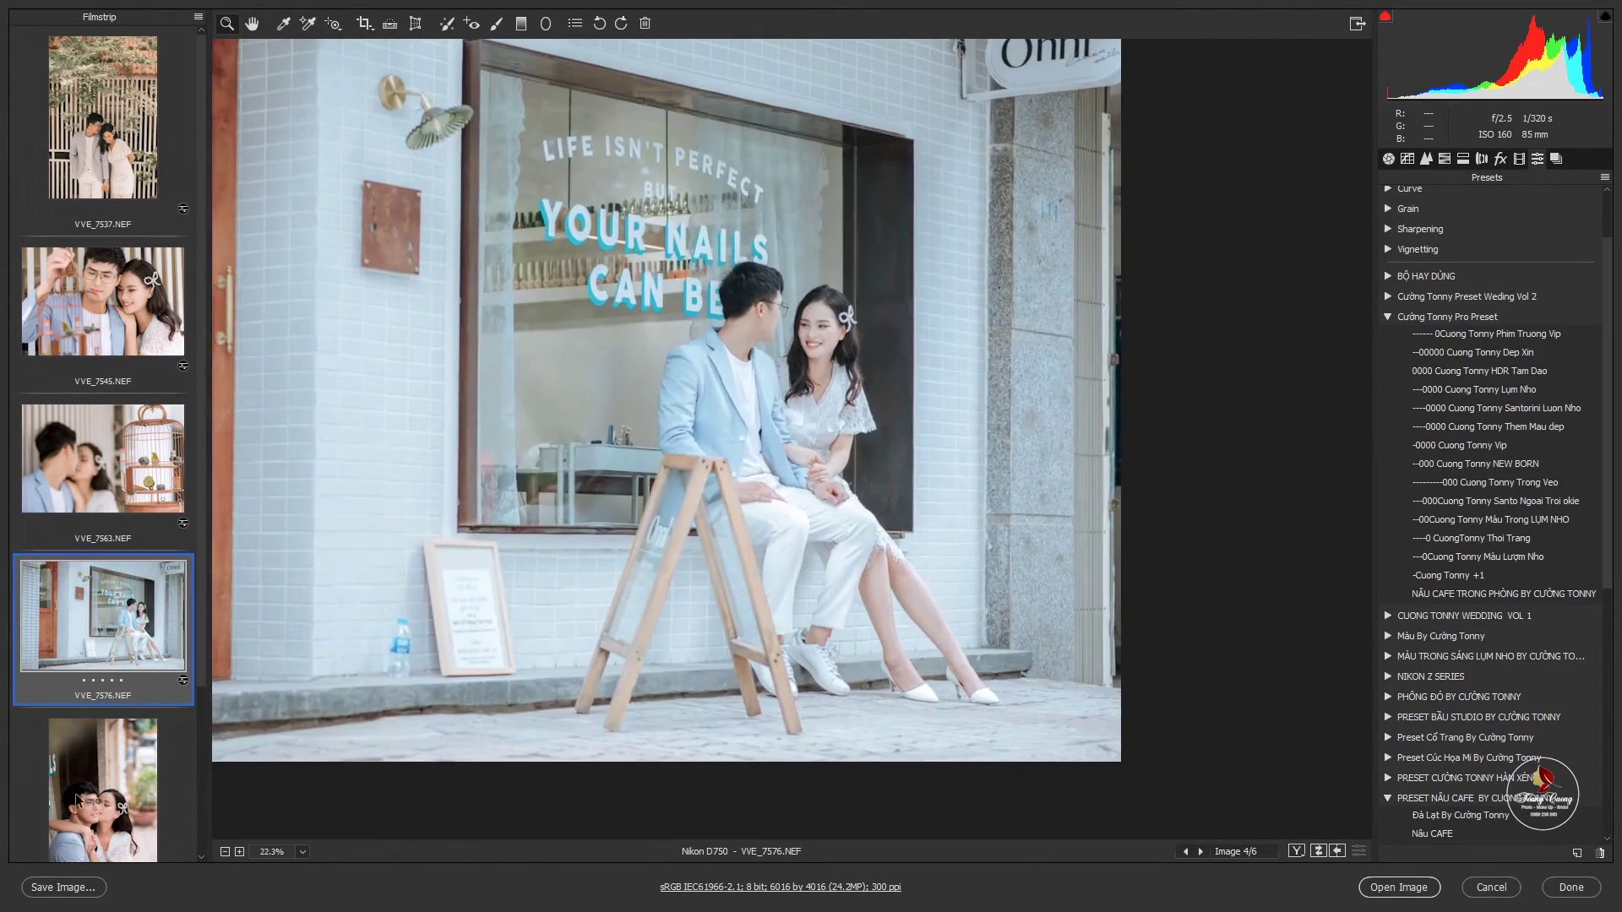
key(Down)
drag(817, 436, 854, 408)
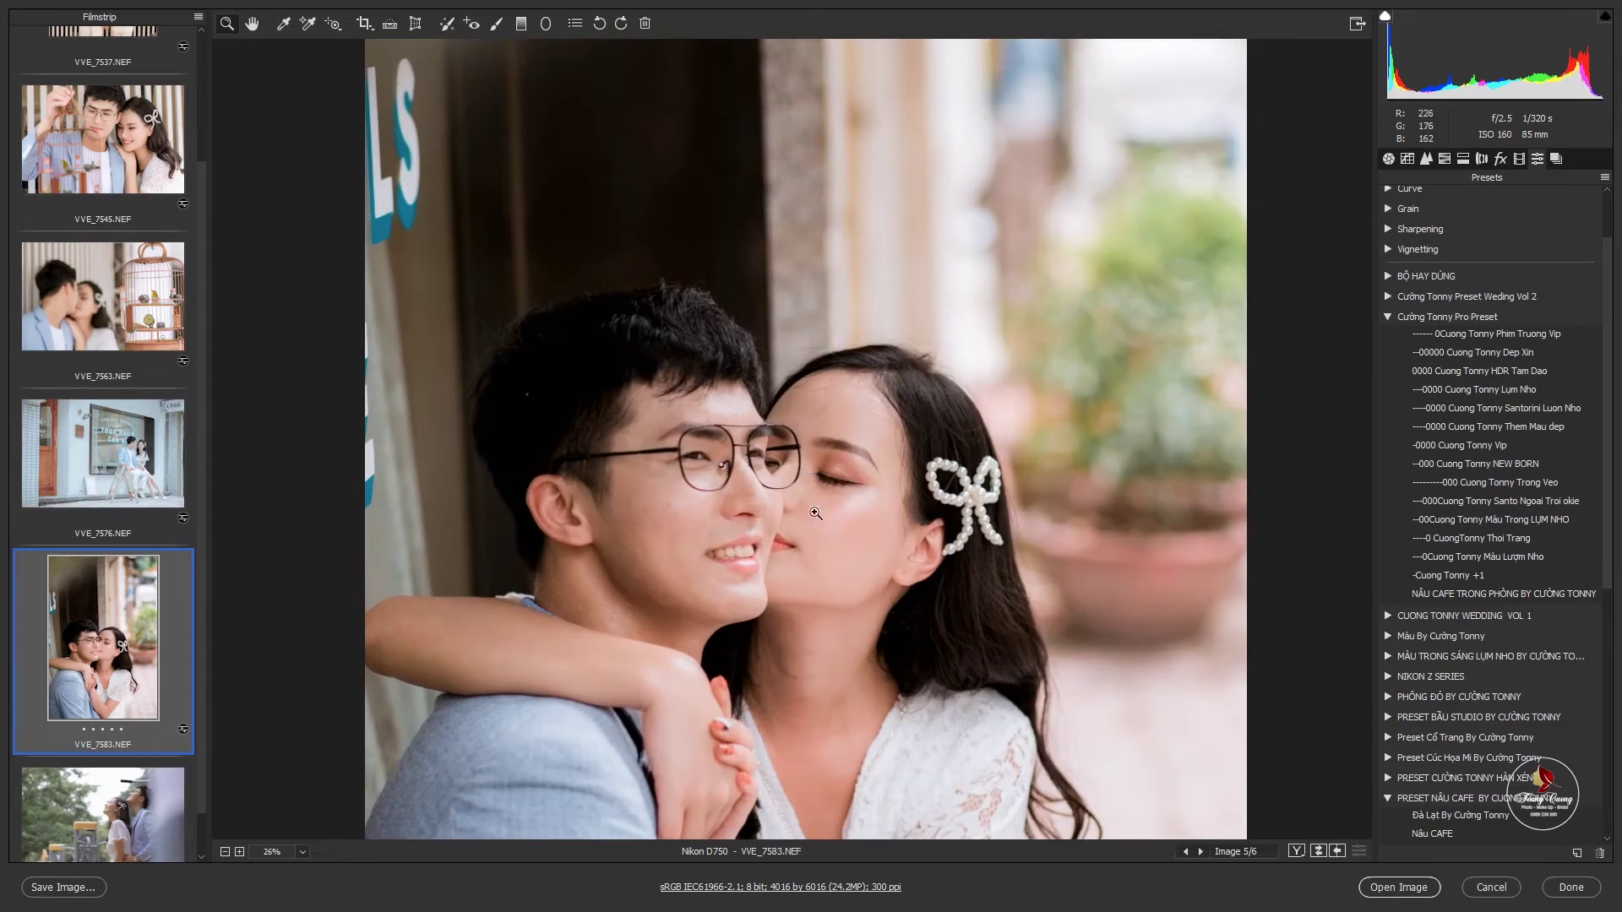
Shift VVE_7583's Tint from +2 to -6 in the Basic panel.
key(ctrl+0)
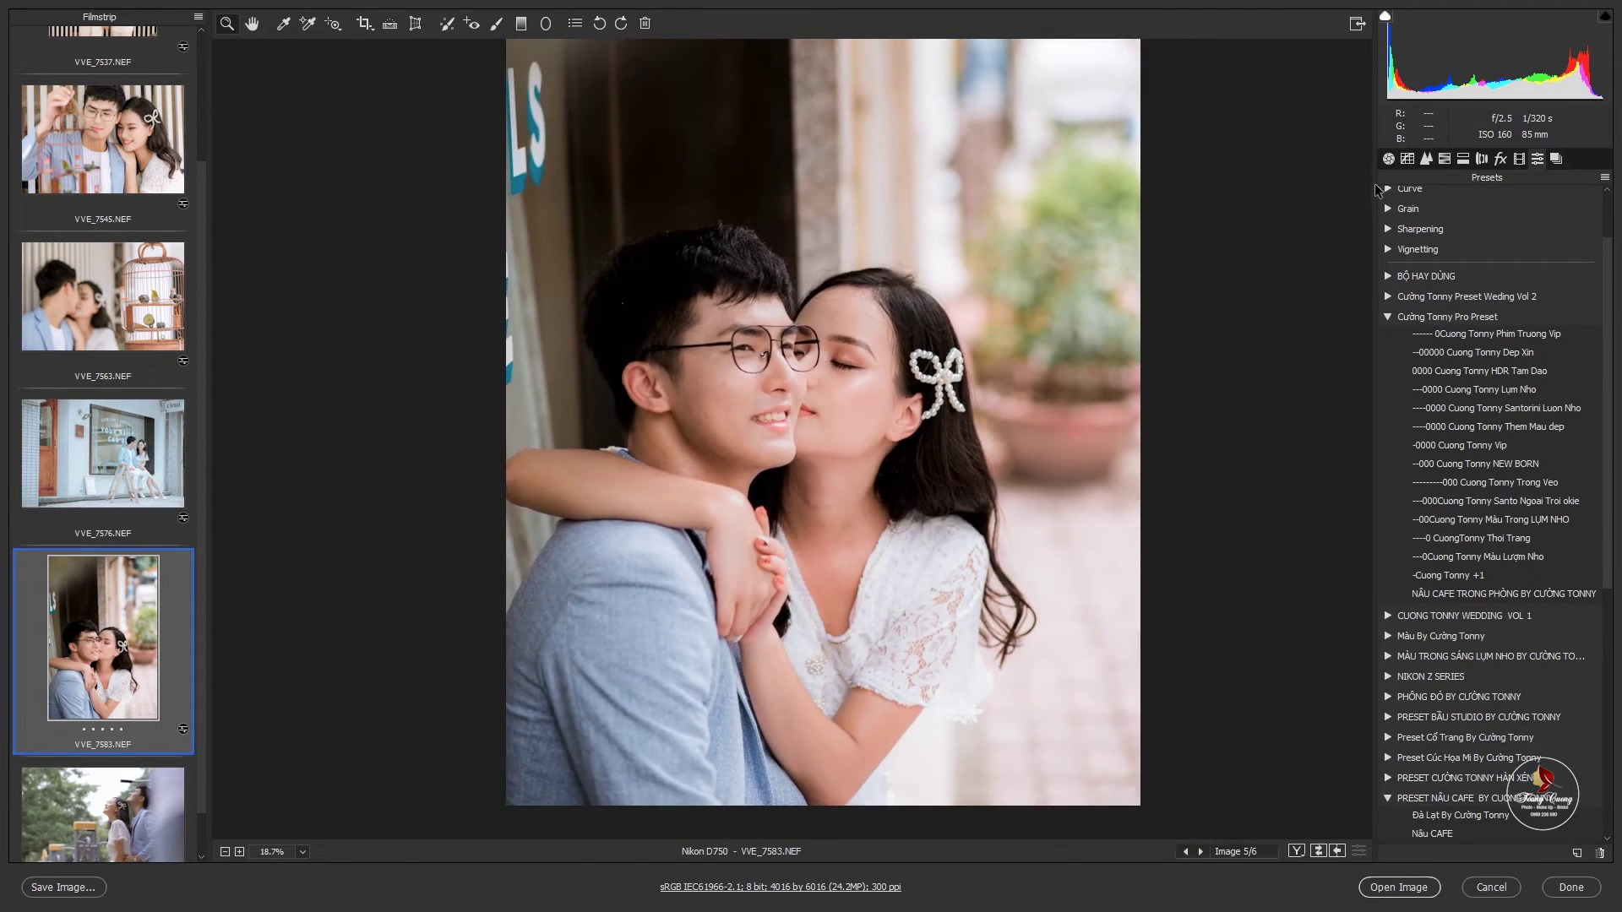
click(1387, 158)
drag(1498, 325, 1485, 323)
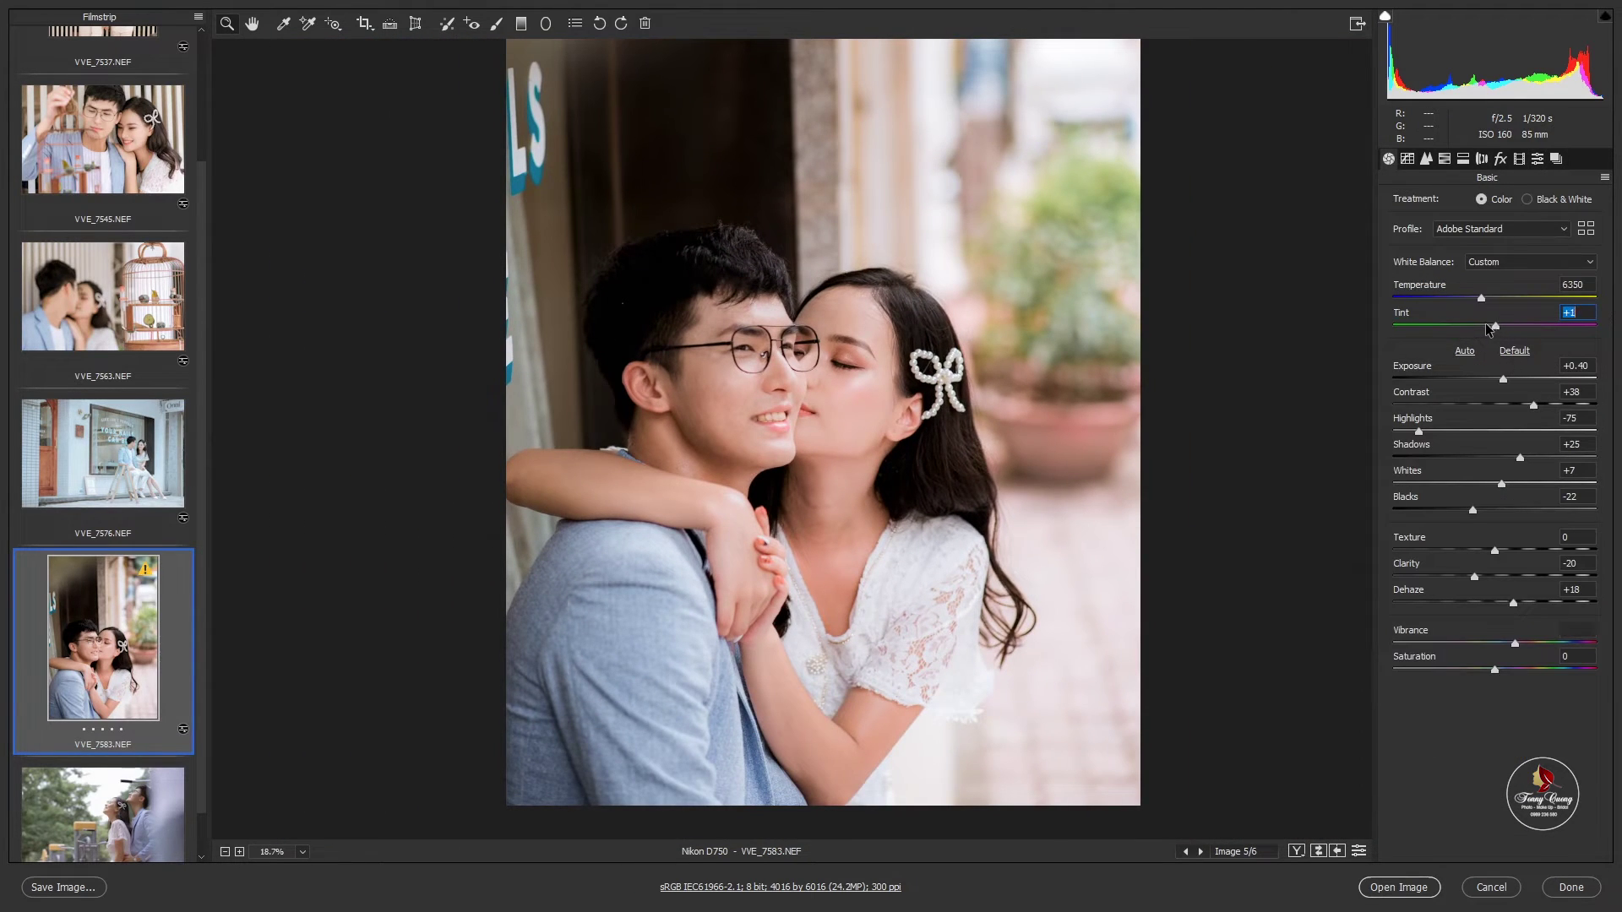
Check VVE_7613 up close by the pillar, then close Camera Raw keeping the edits.
drag(799, 364, 783, 471)
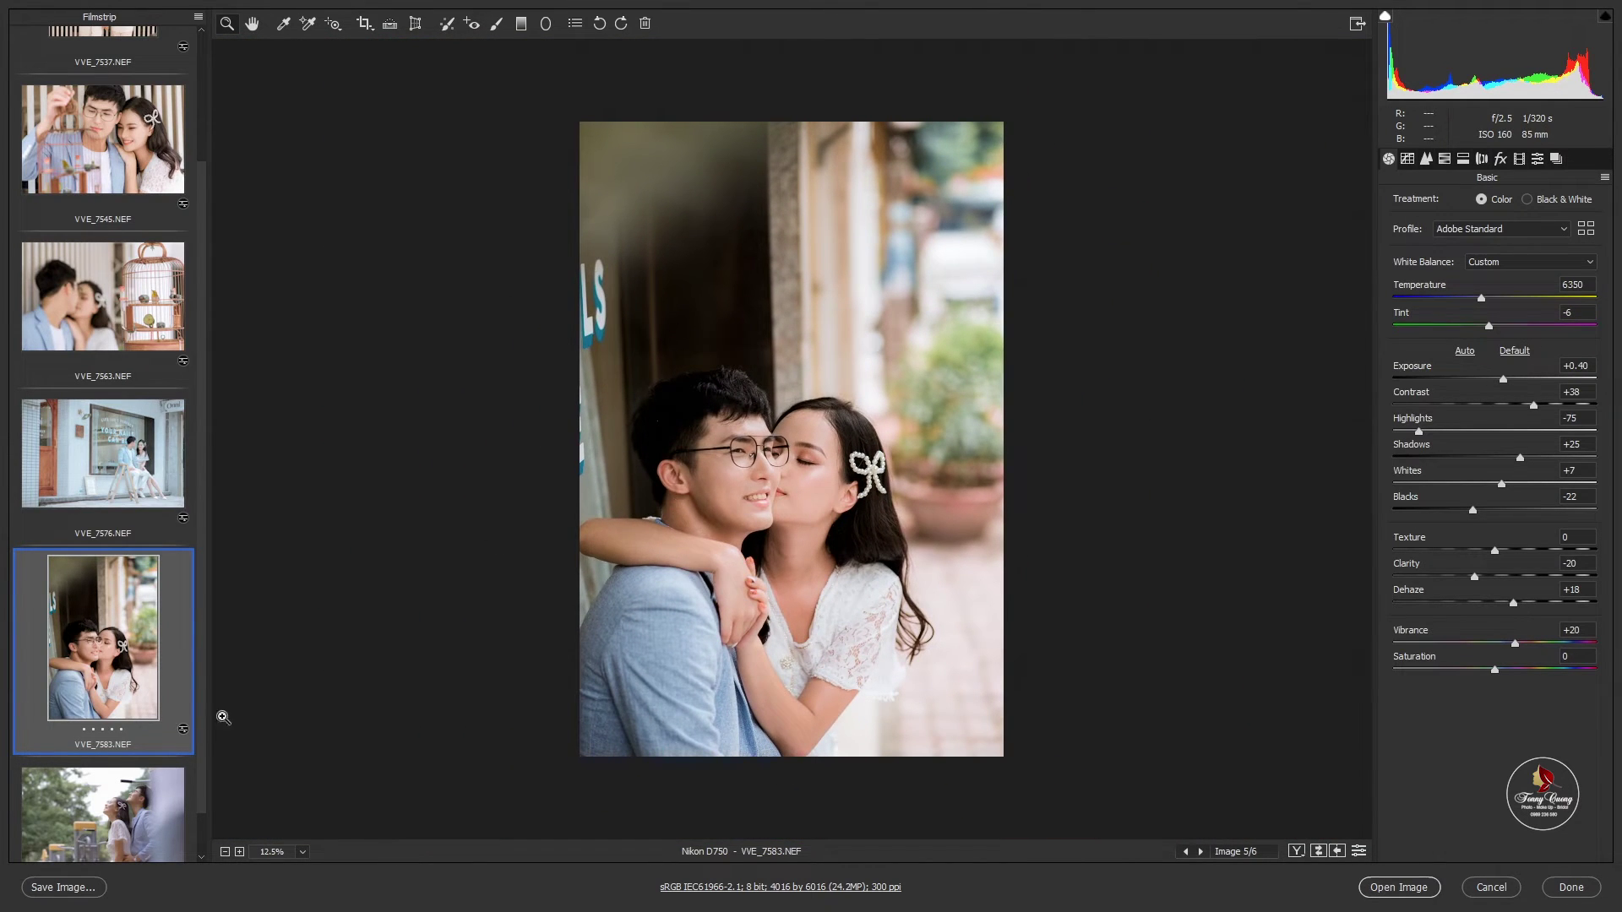
scroll(206, 738, down, 1)
click(135, 778)
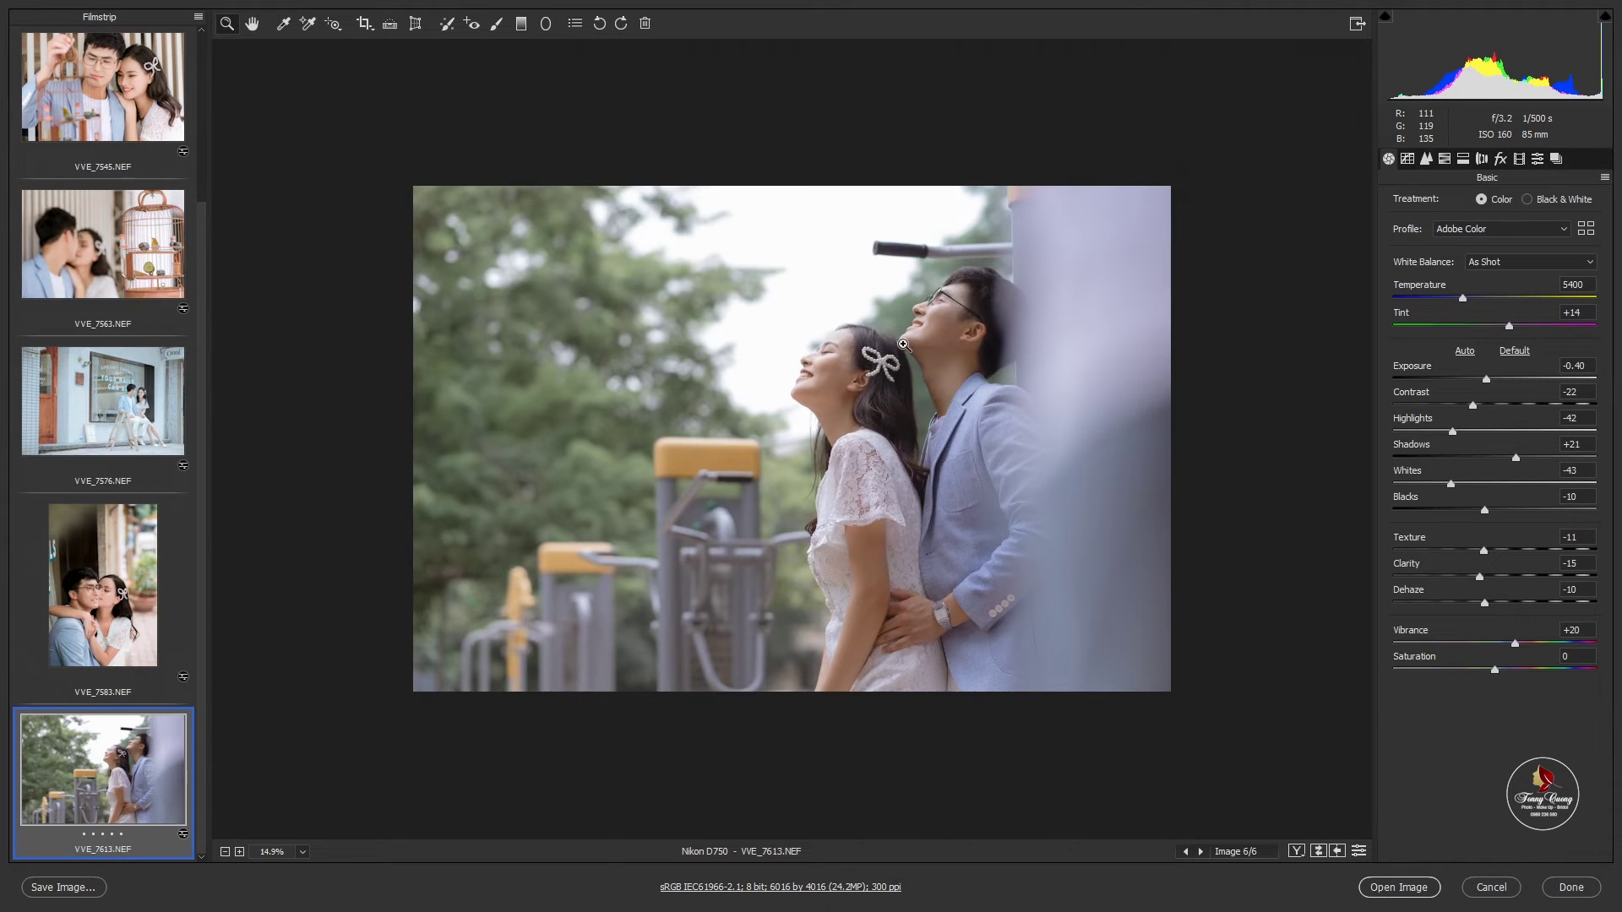
mouse_move(904, 346)
mouse_down()
mouse_move(976, 382)
mouse_move(976, 339)
mouse_move(830, 471)
mouse_up()
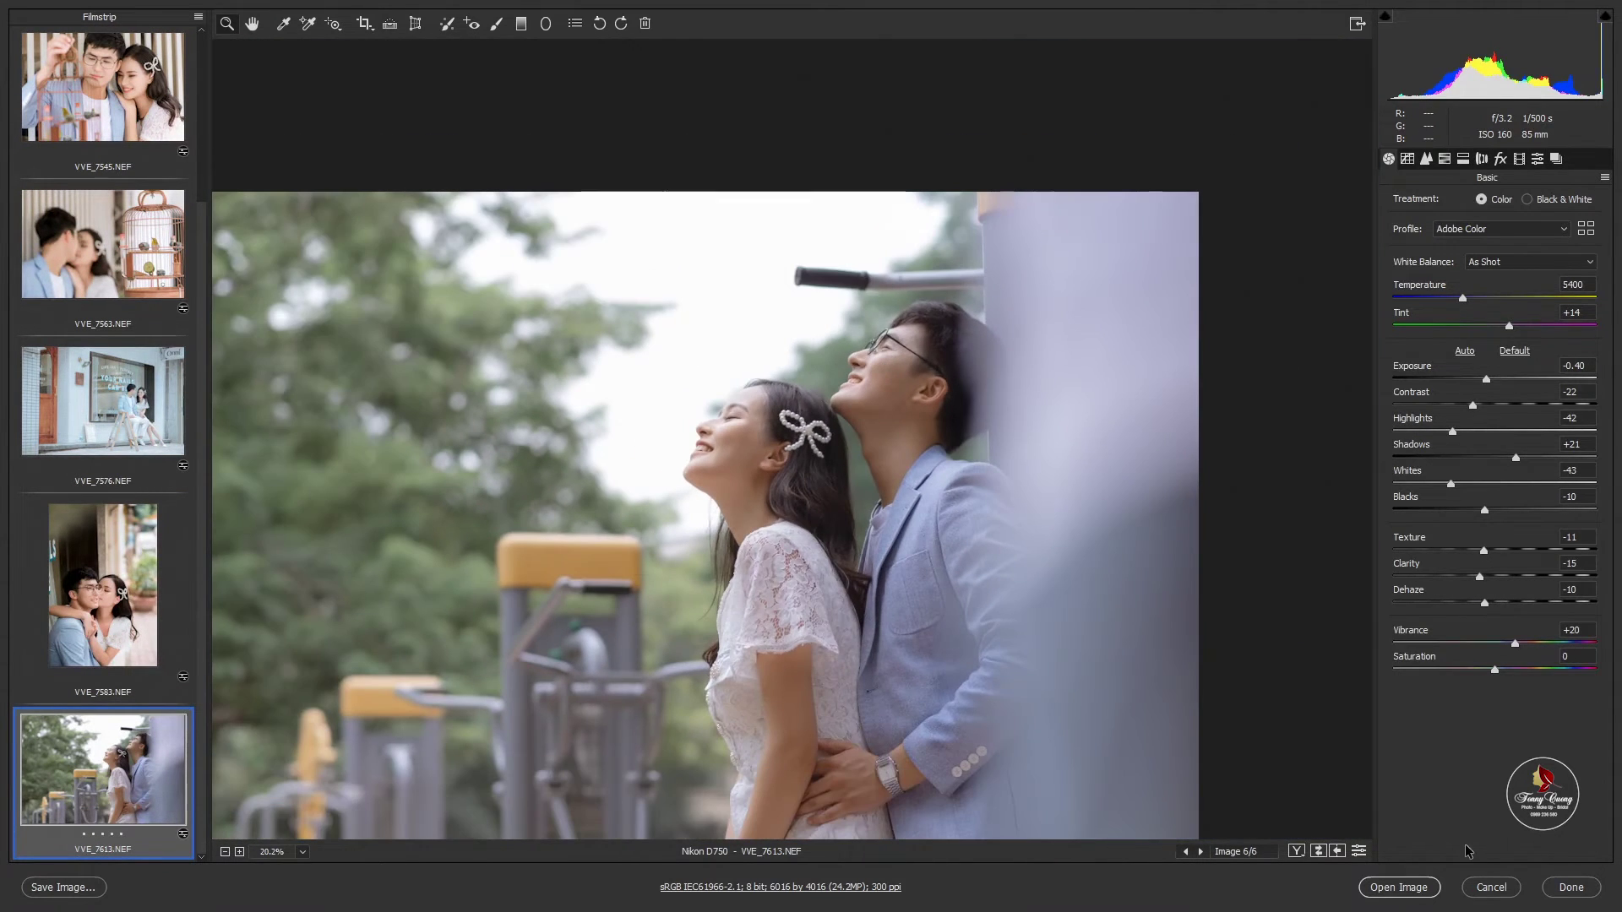
click(1555, 883)
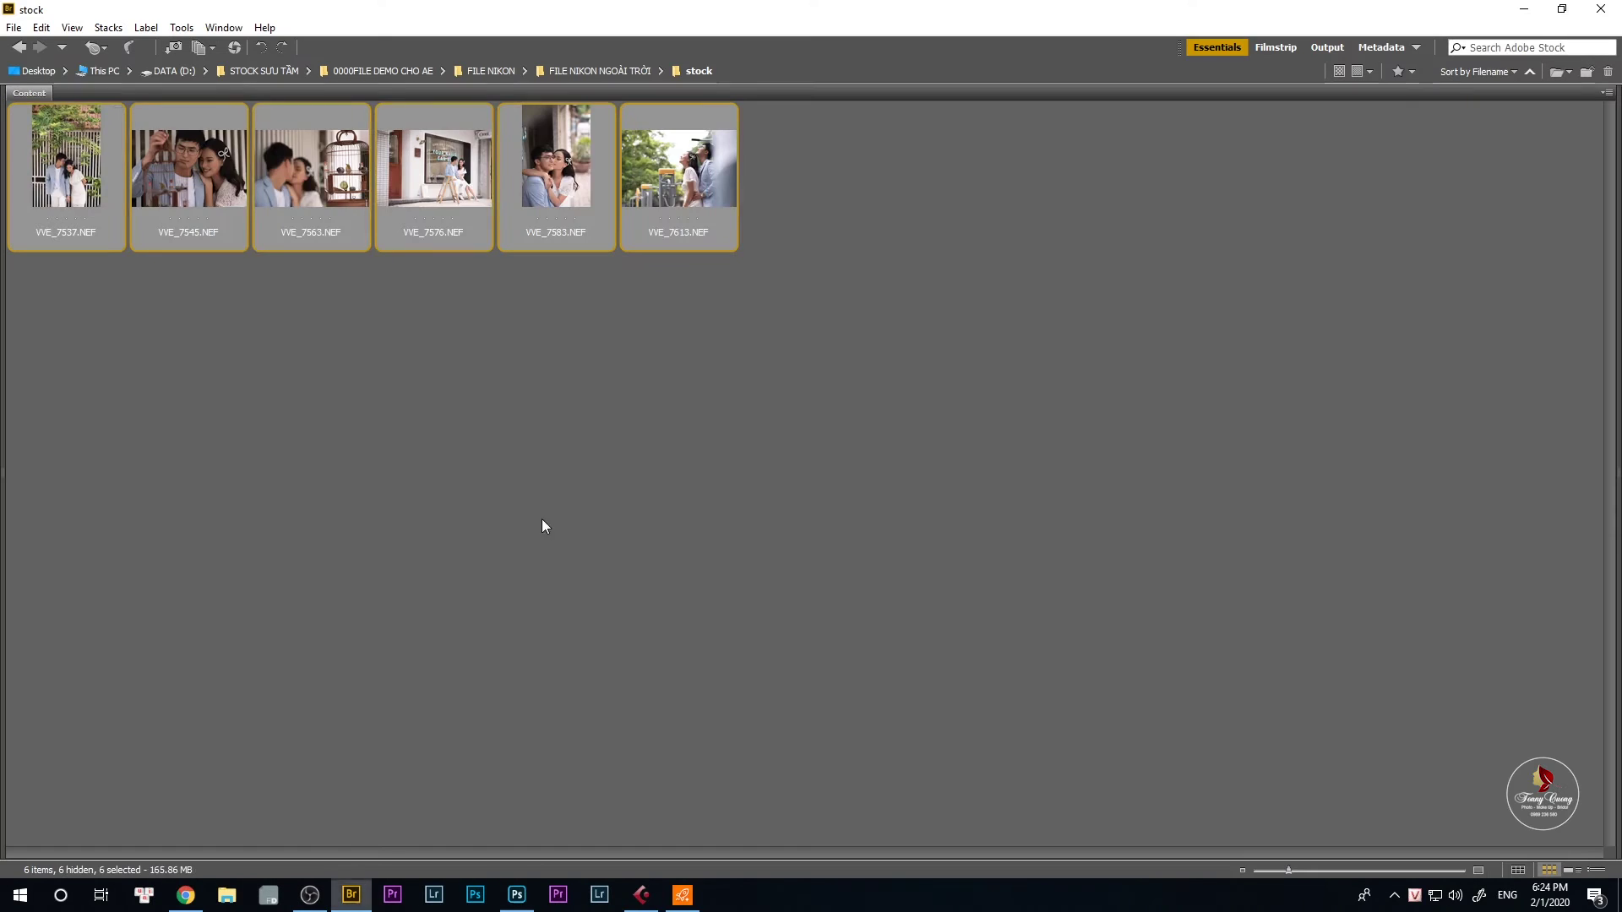
Open the FILE NIKON NGOAI TROI Stock TQChinh folder and clear the thumbnail selection.
key(ctrl+Up)
key(ctrl+Up)
double_click(203, 169)
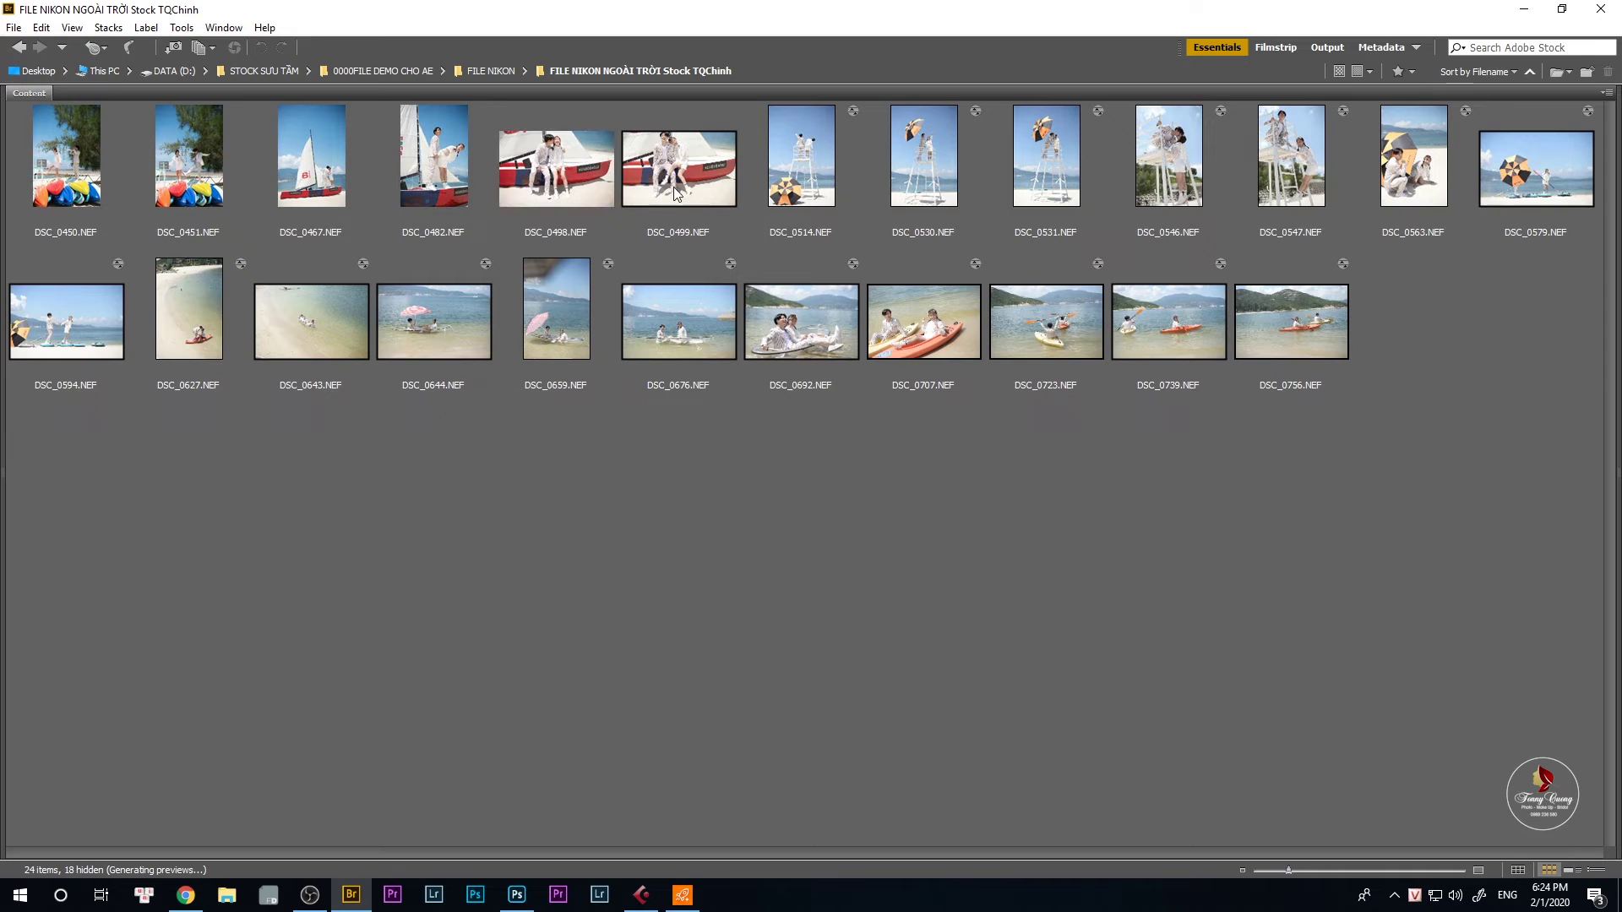
click(815, 160)
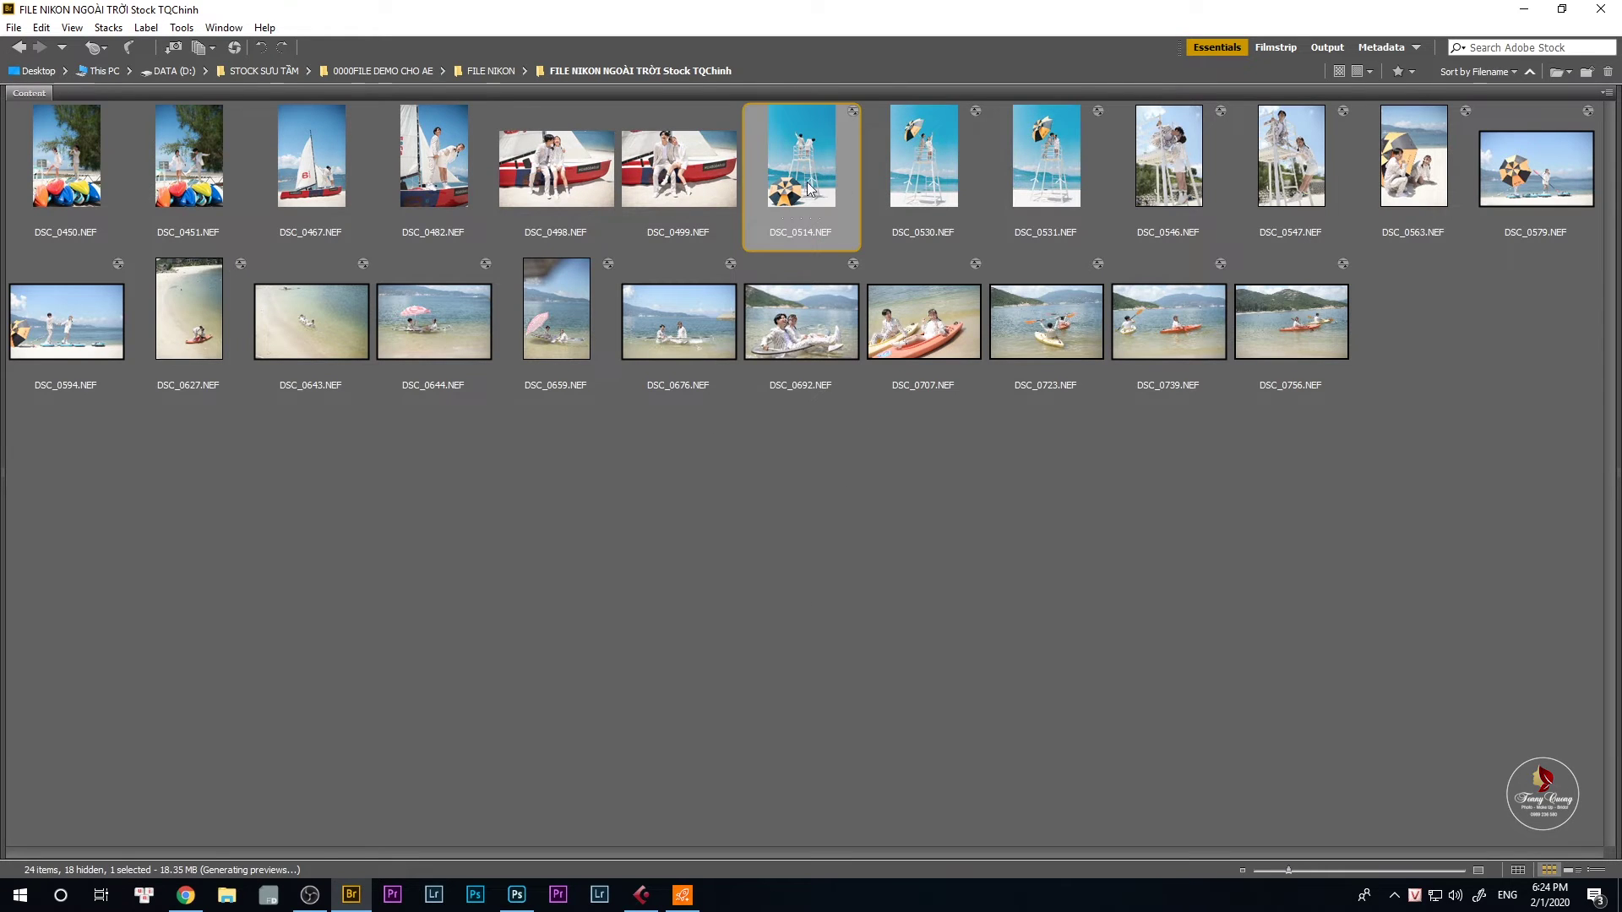
key(Right)
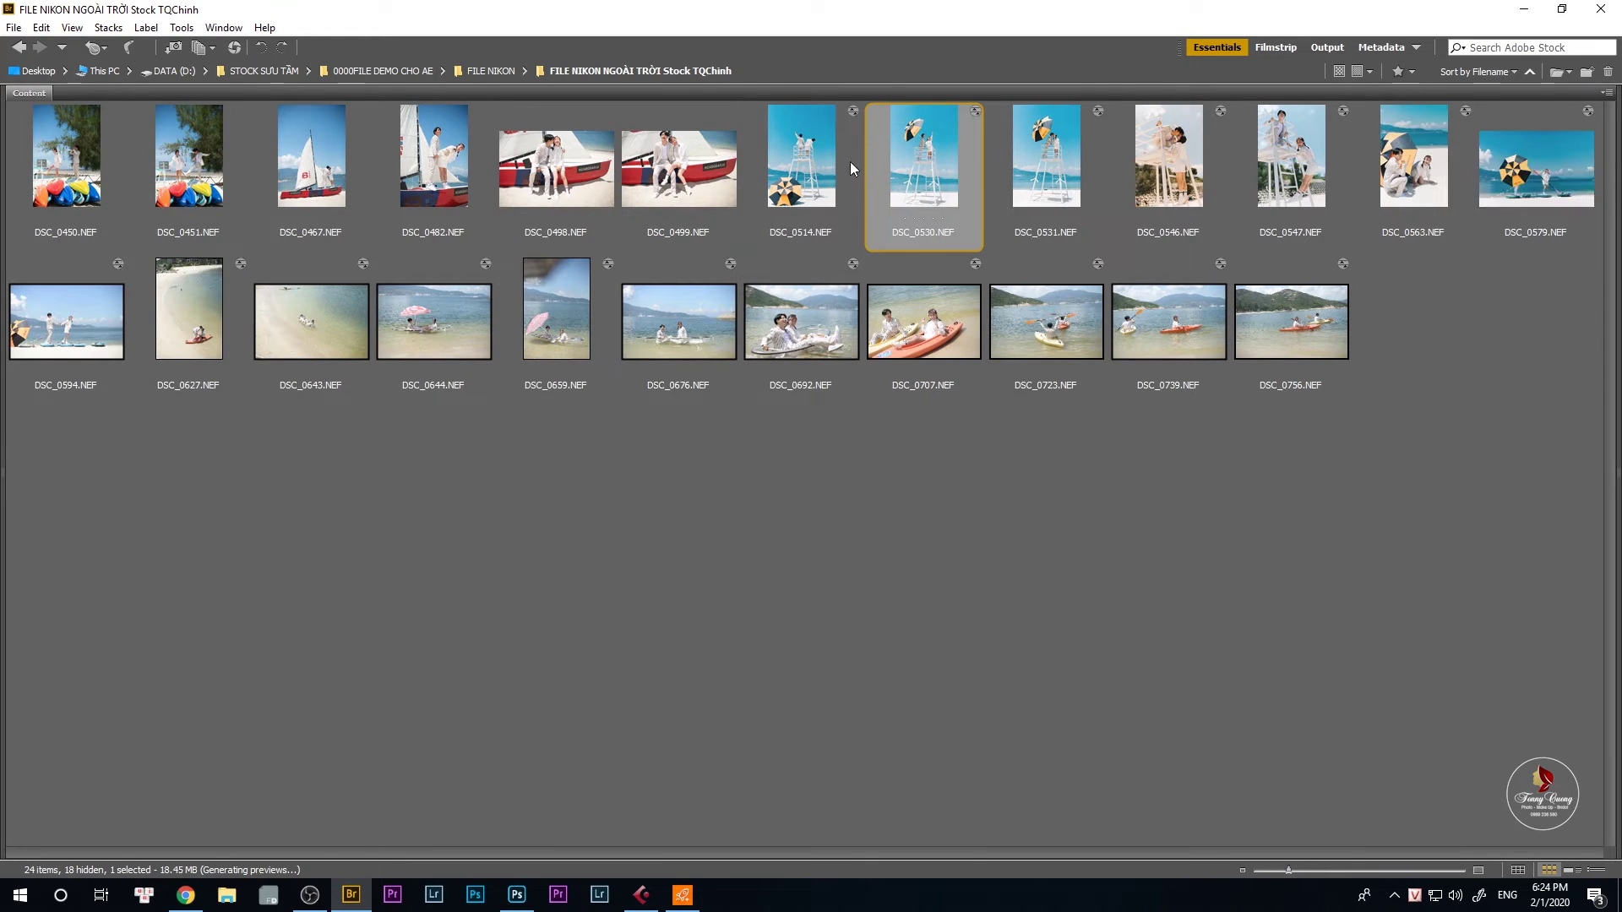
key(Left)
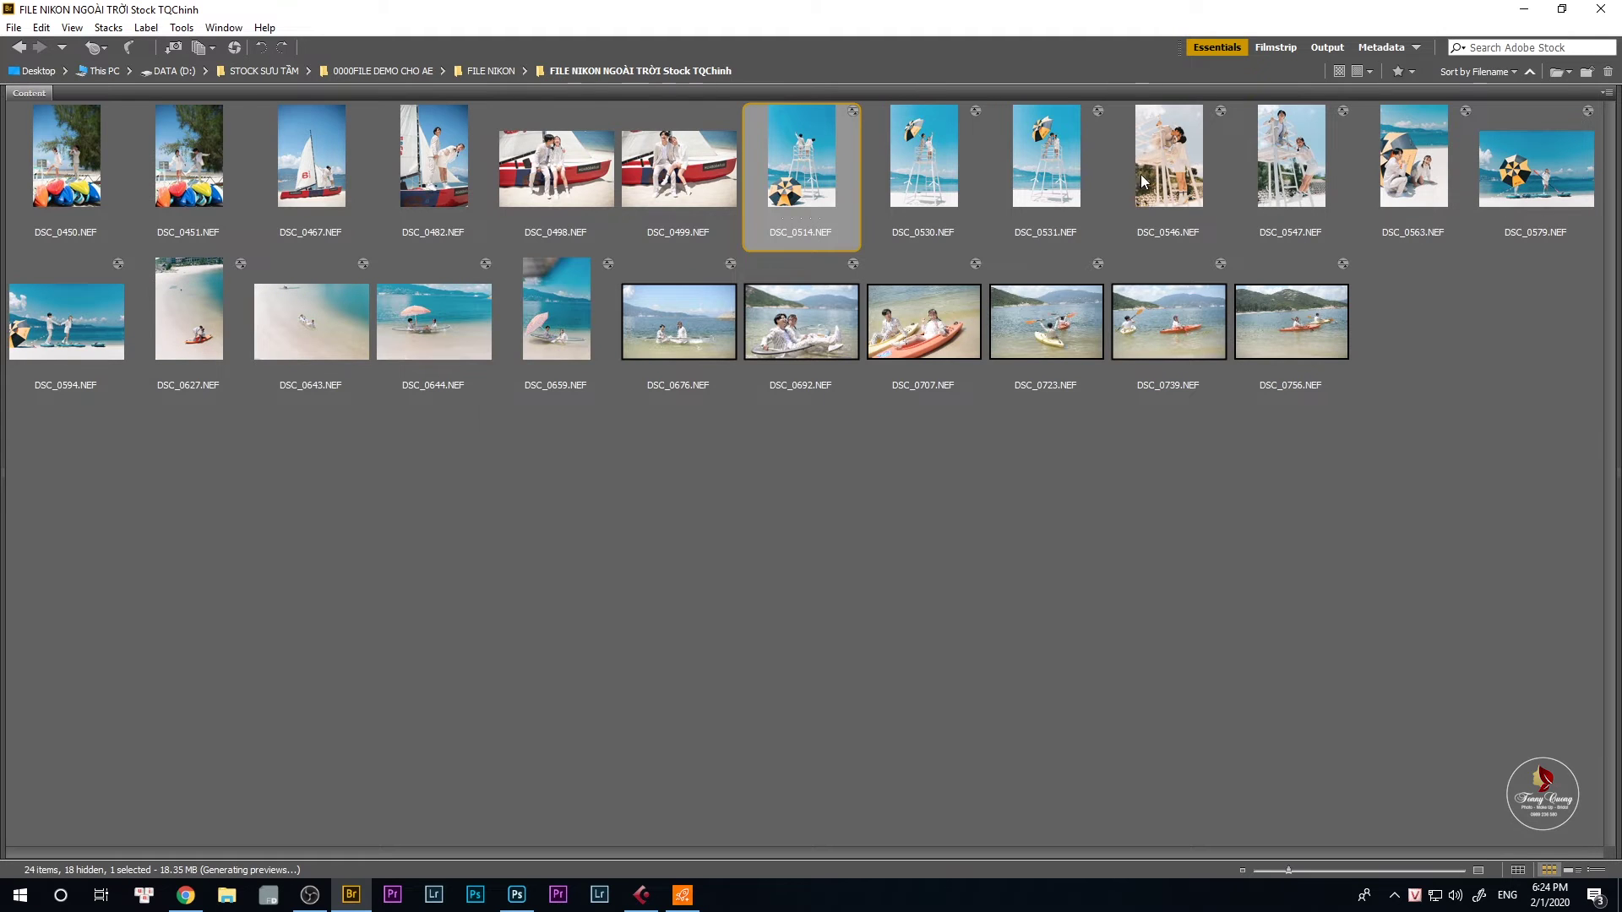
shift+click(1072, 173)
click(899, 569)
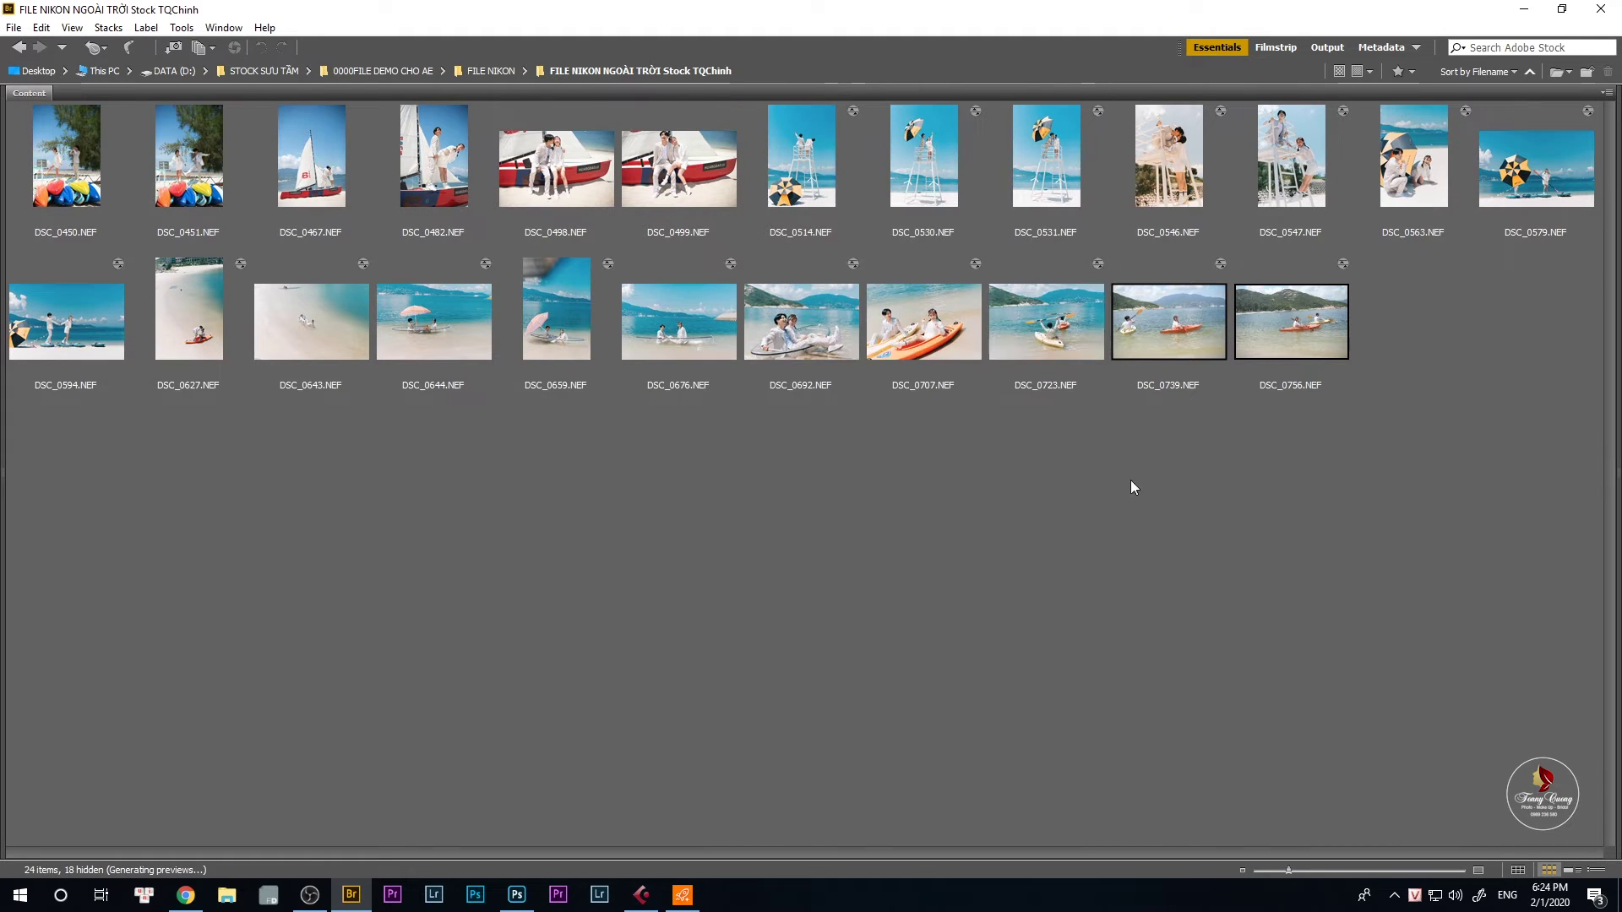
Select the second beach row plus DSC_0579, DSC_0531, DSC_0530, DSC_0514 and open them in Camera Raw.
drag(1463, 407, 86, 322)
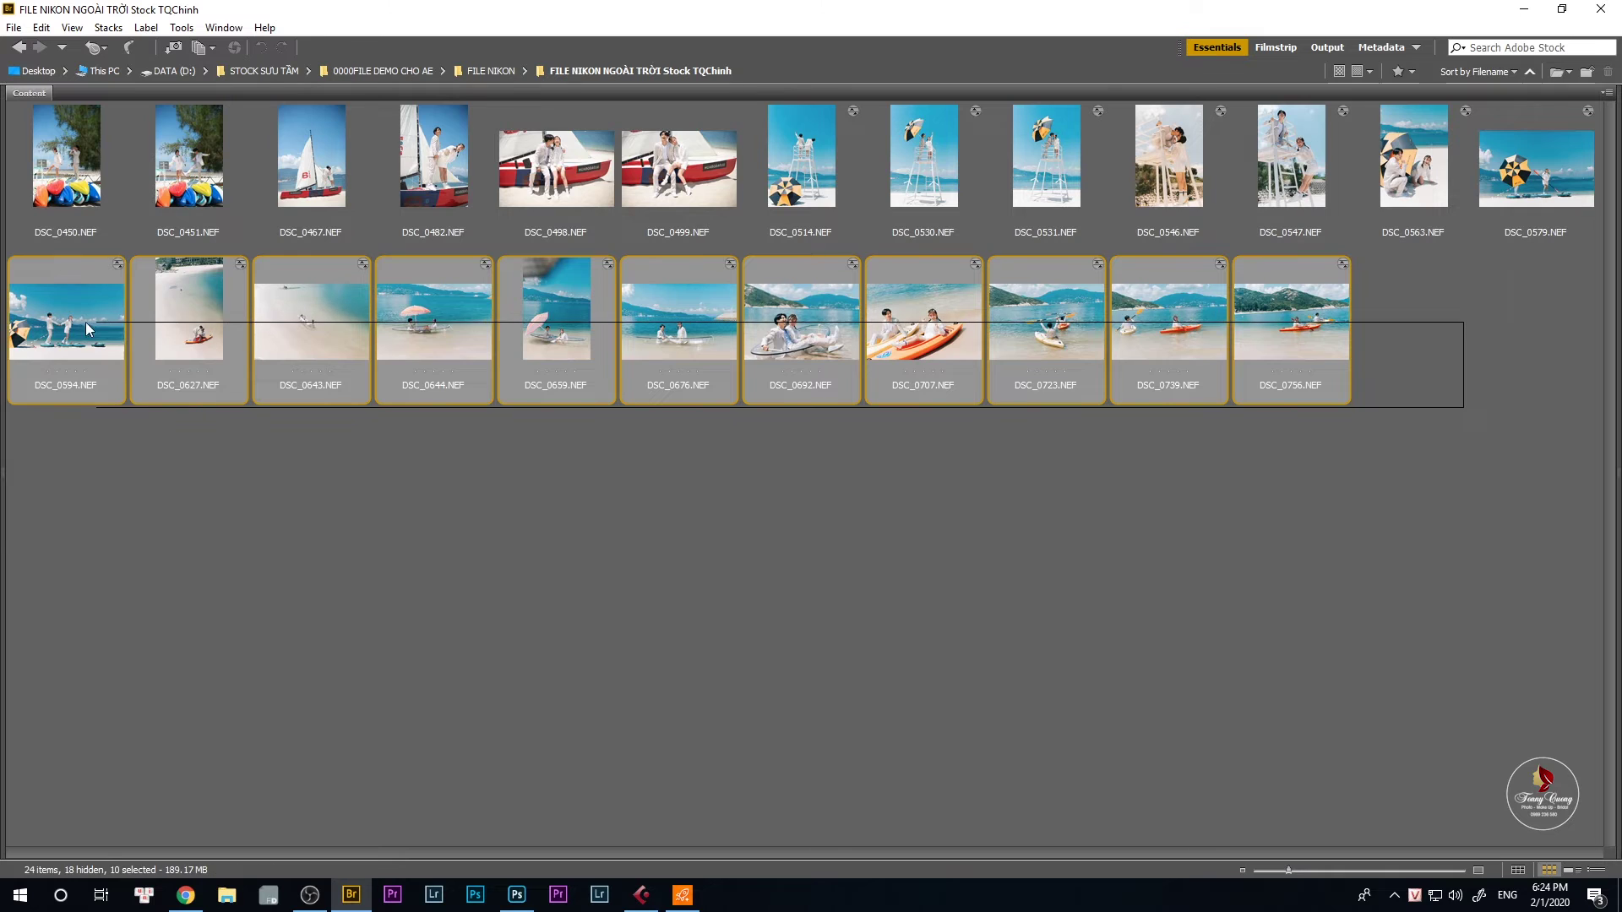
ctrl+click(1535, 168)
ctrl+click(1046, 169)
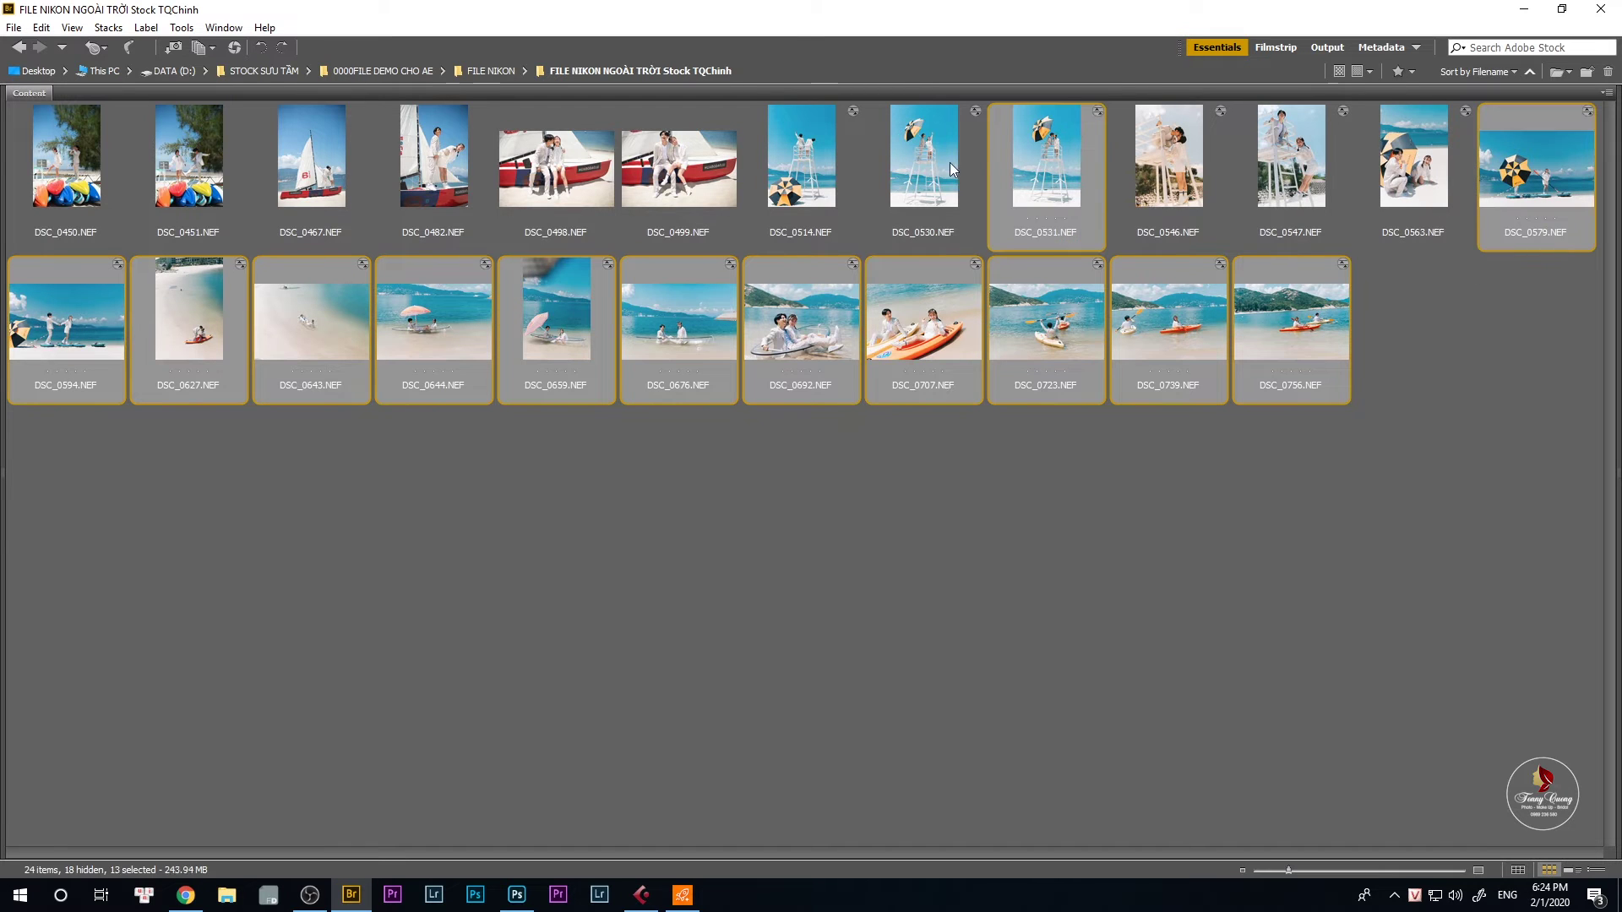
ctrl+click(949, 163)
ctrl+click(828, 169)
right_click(849, 177)
click(879, 180)
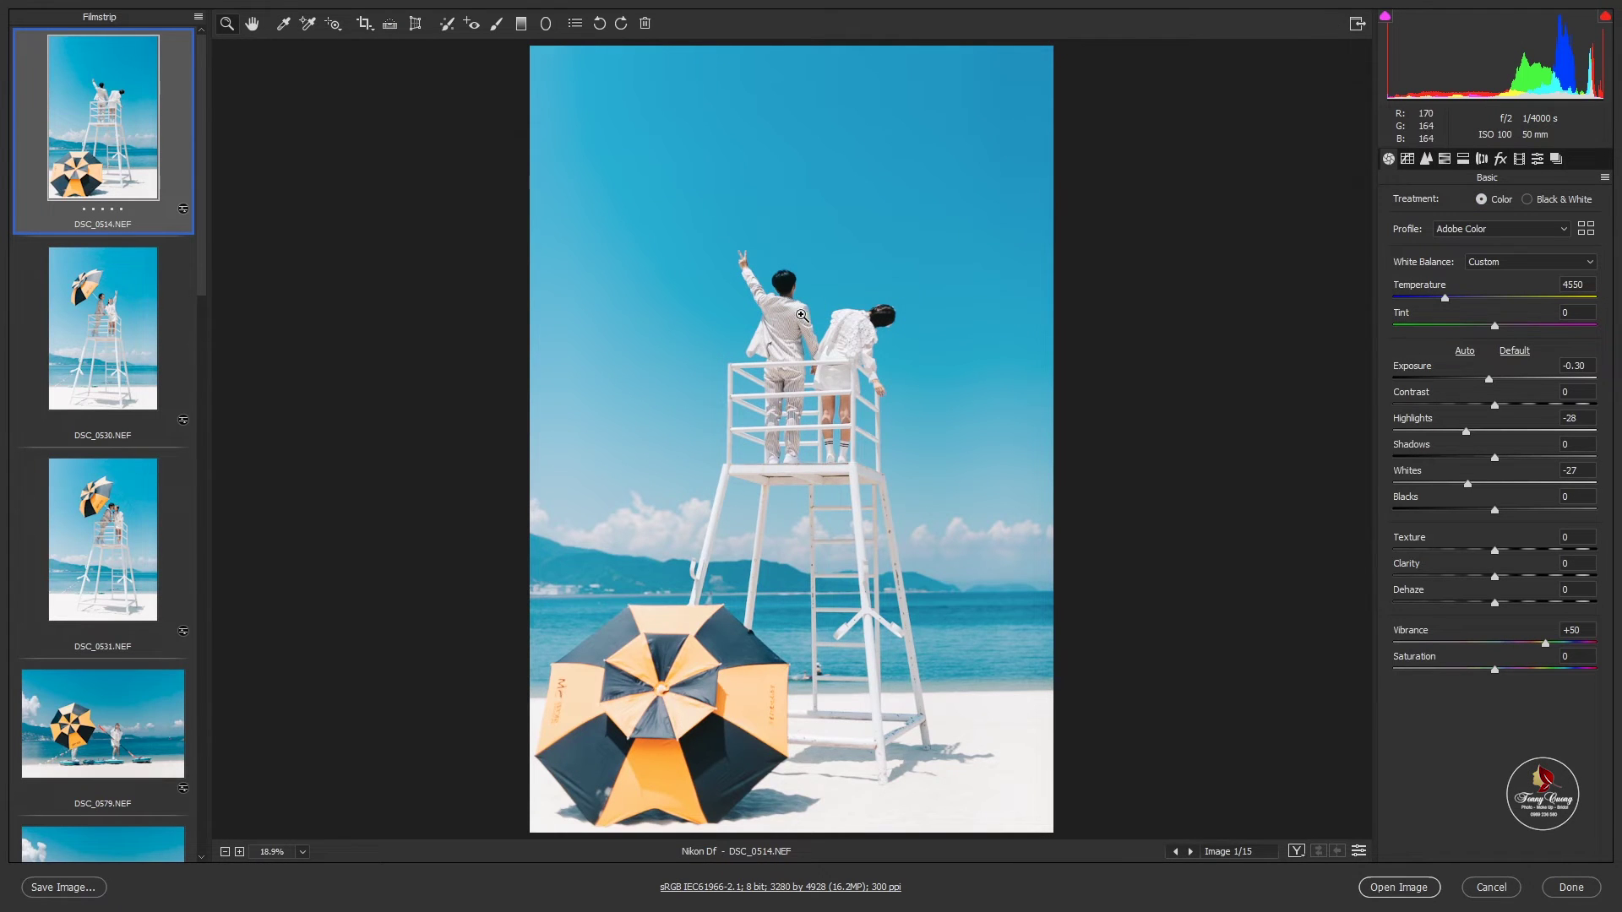
Fit DSC_0514 in a Before/After view, show the presets list and collapse Cường Tonny Pro Preset.
click(801, 315)
drag(852, 344, 865, 353)
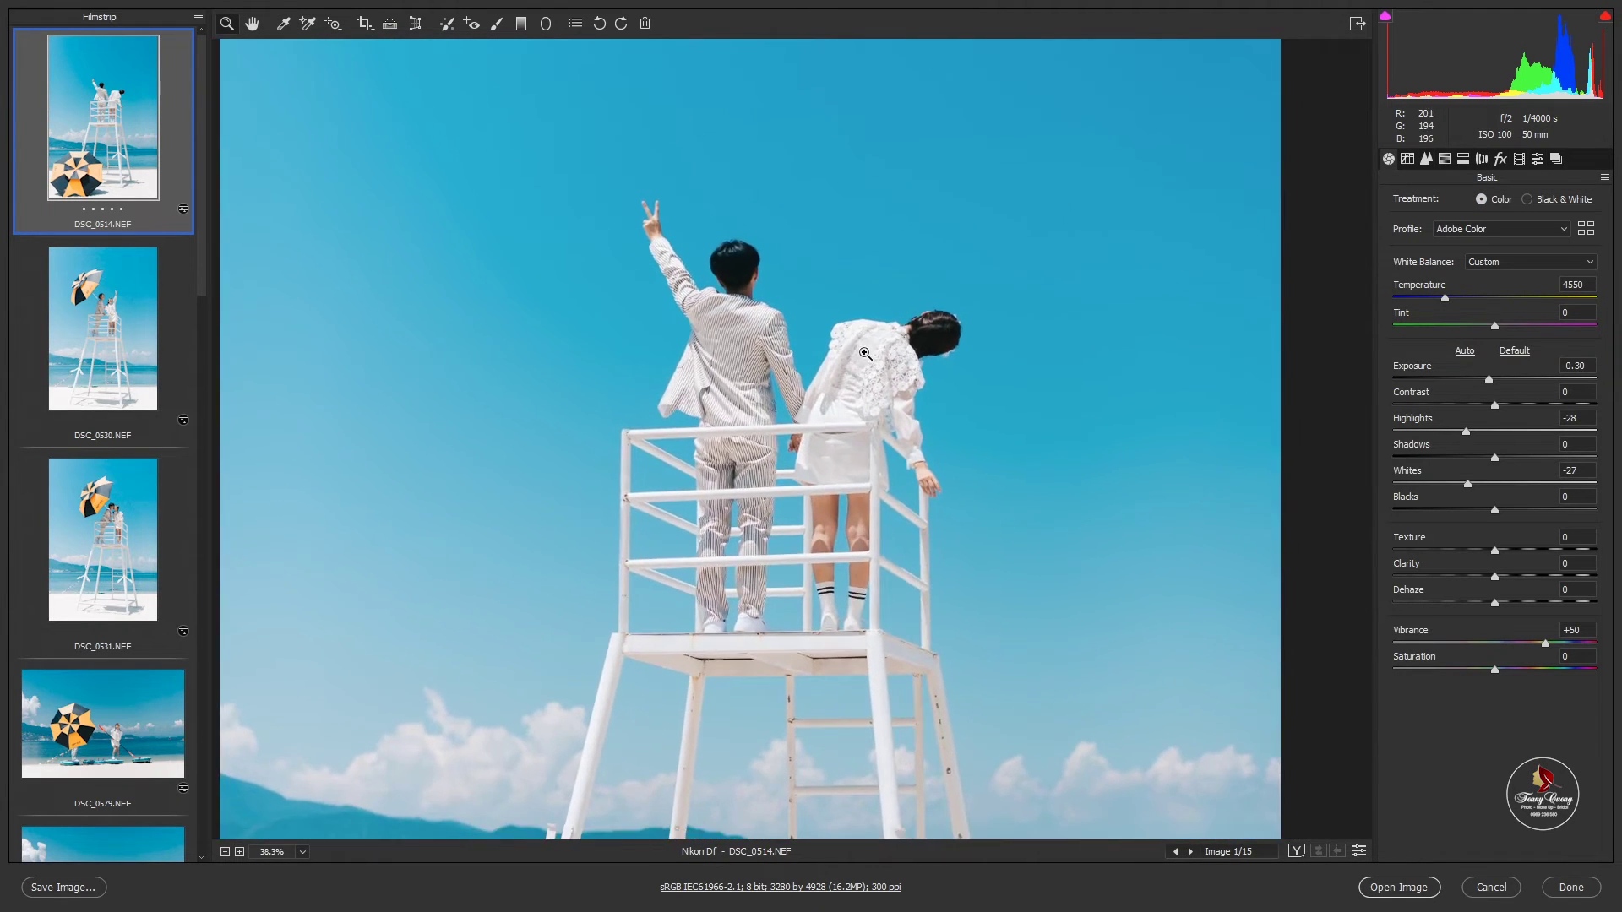
key(ctrl+0)
key(q)
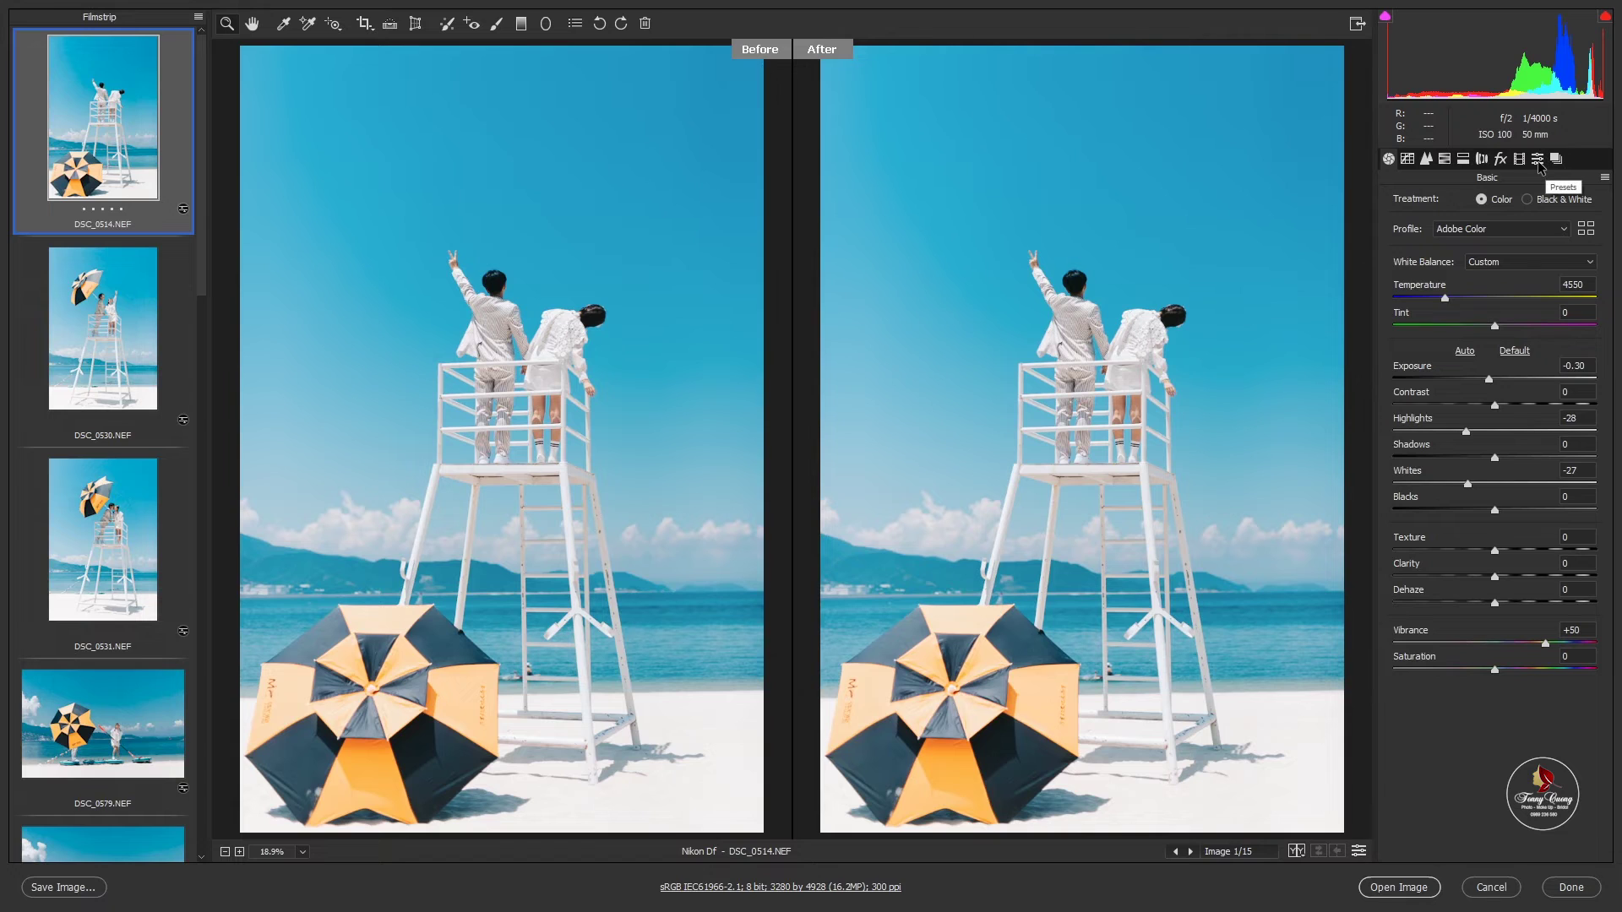
click(1534, 162)
click(1444, 397)
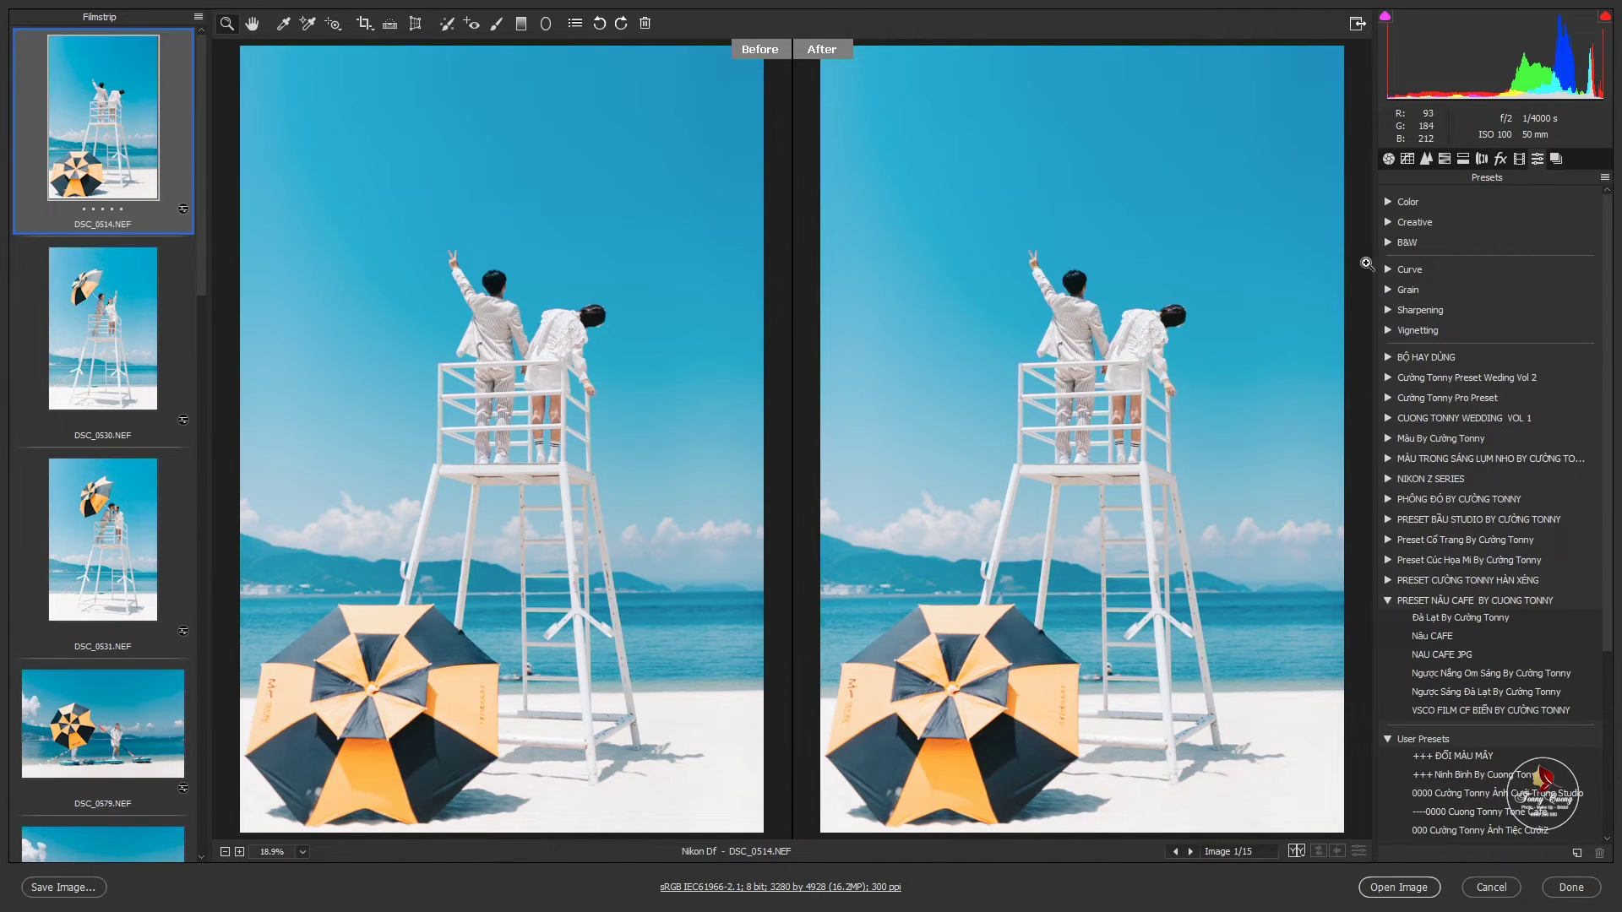
Apply Camera Raw Defaults to DSC_0514 and swap Before/After to compare with the cyan grade.
click(1604, 180)
click(1437, 440)
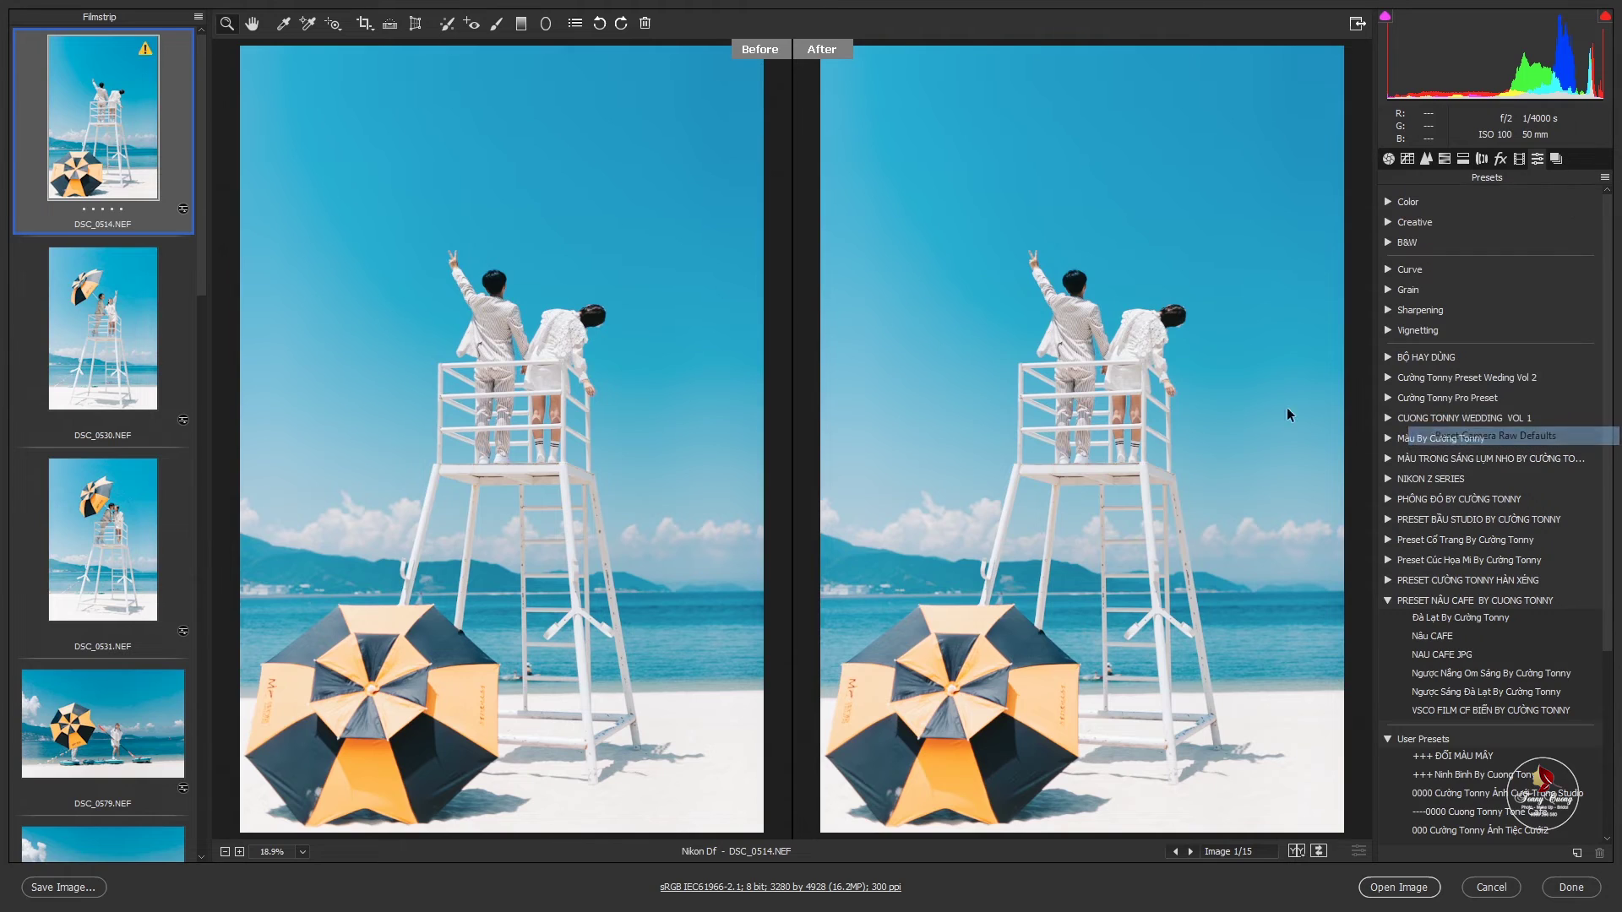
click(1139, 346)
drag(1139, 346, 1057, 342)
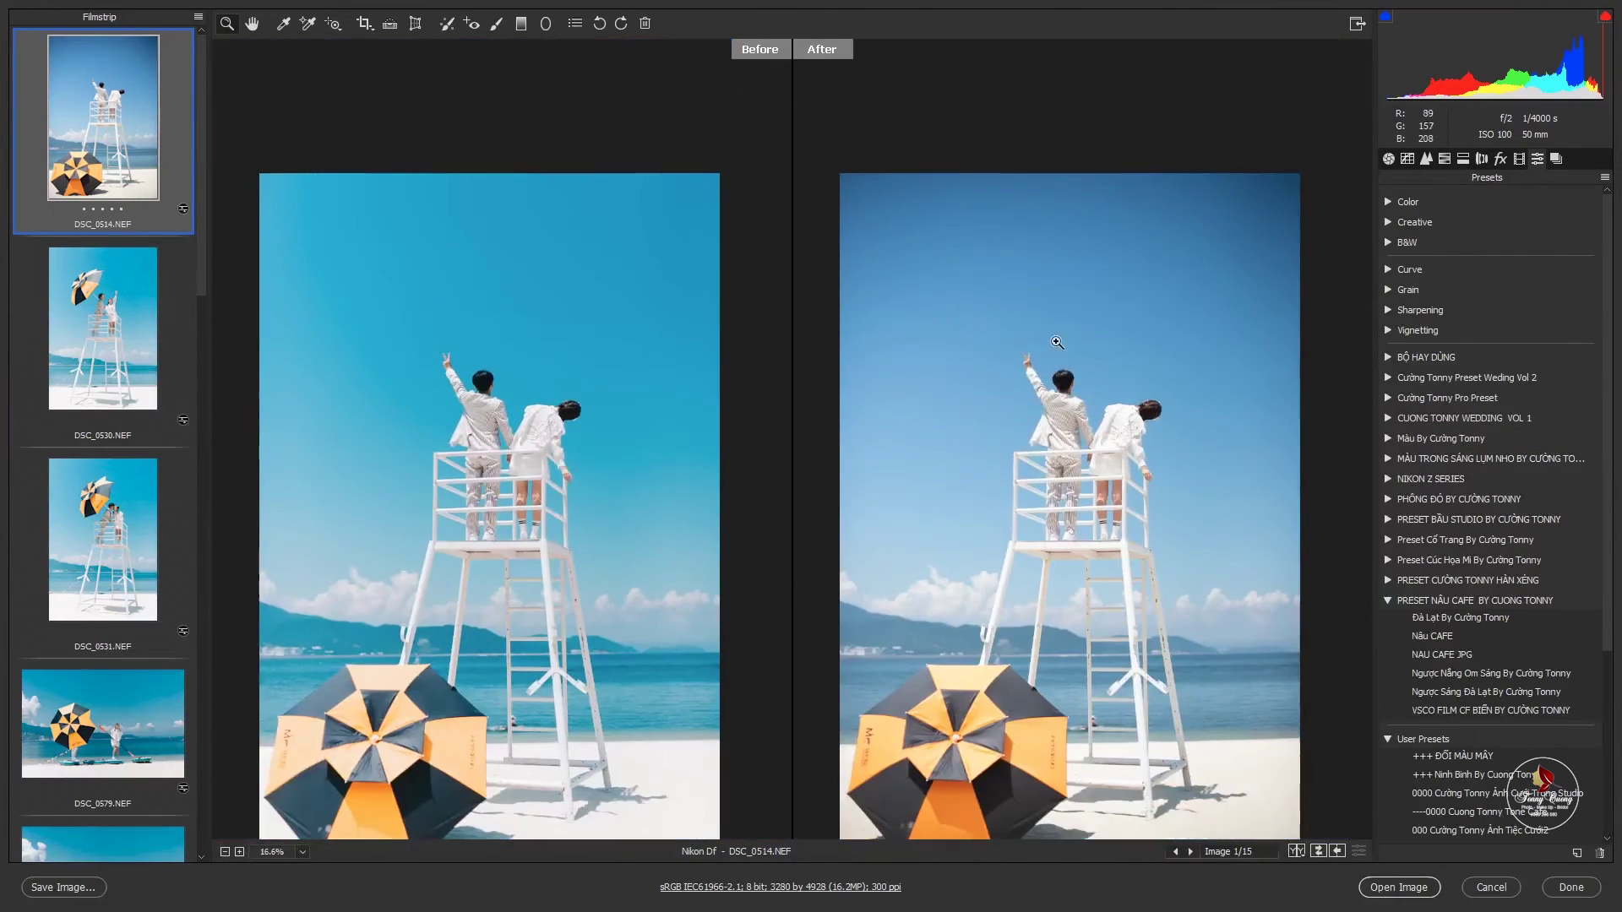
click(1314, 855)
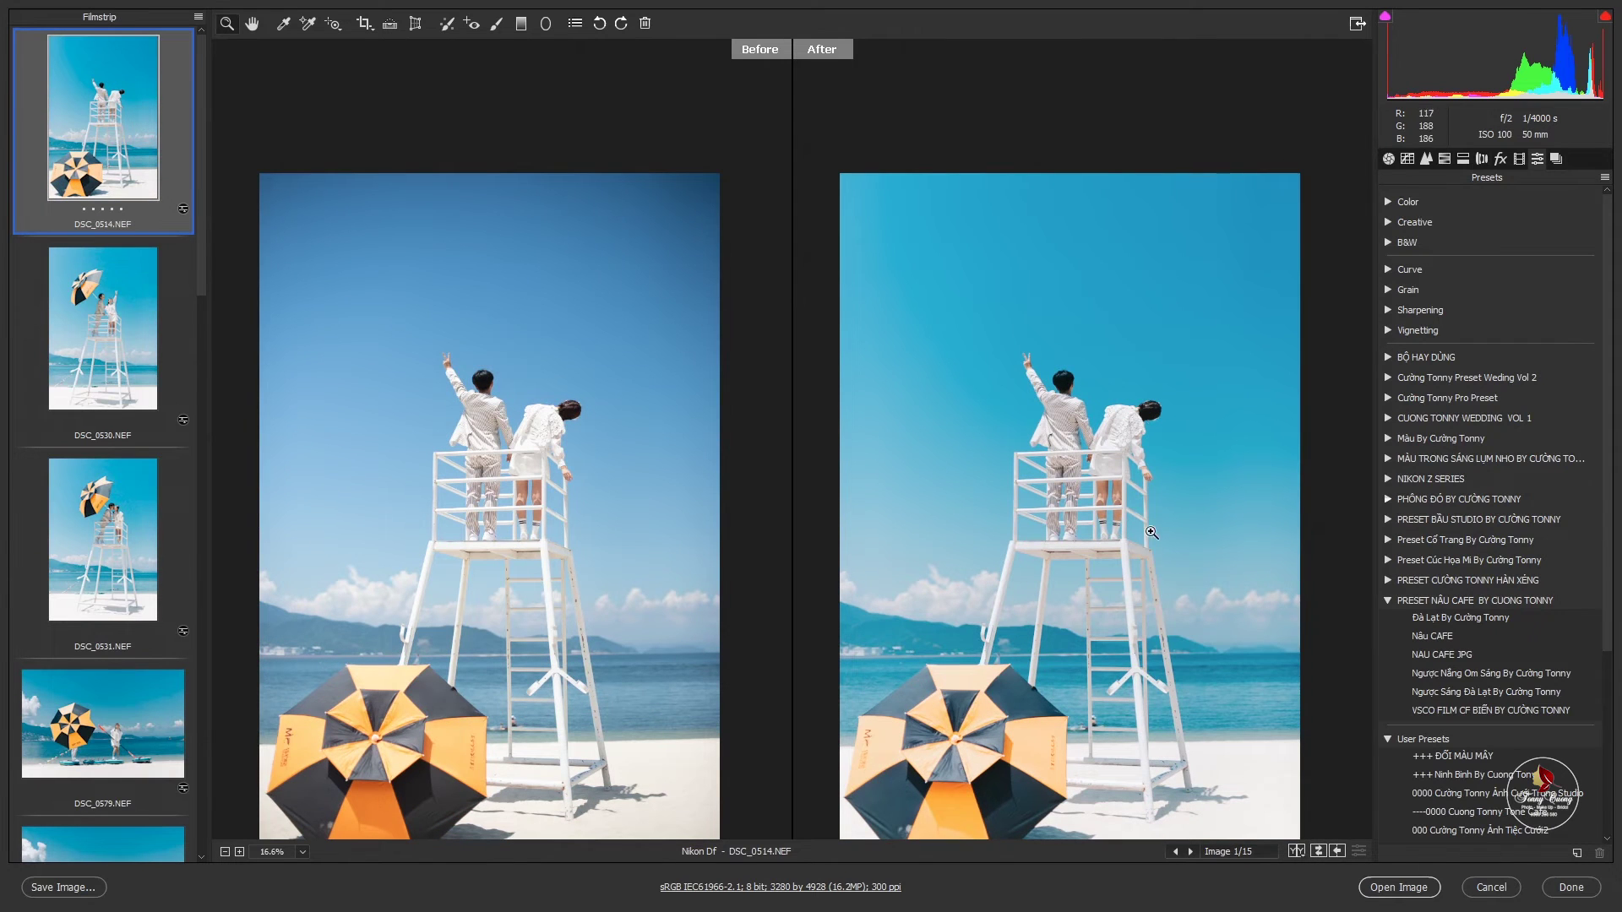
Inspect DSC_0514 in single view, zooming in on the sky and the couple's heads.
key(q)
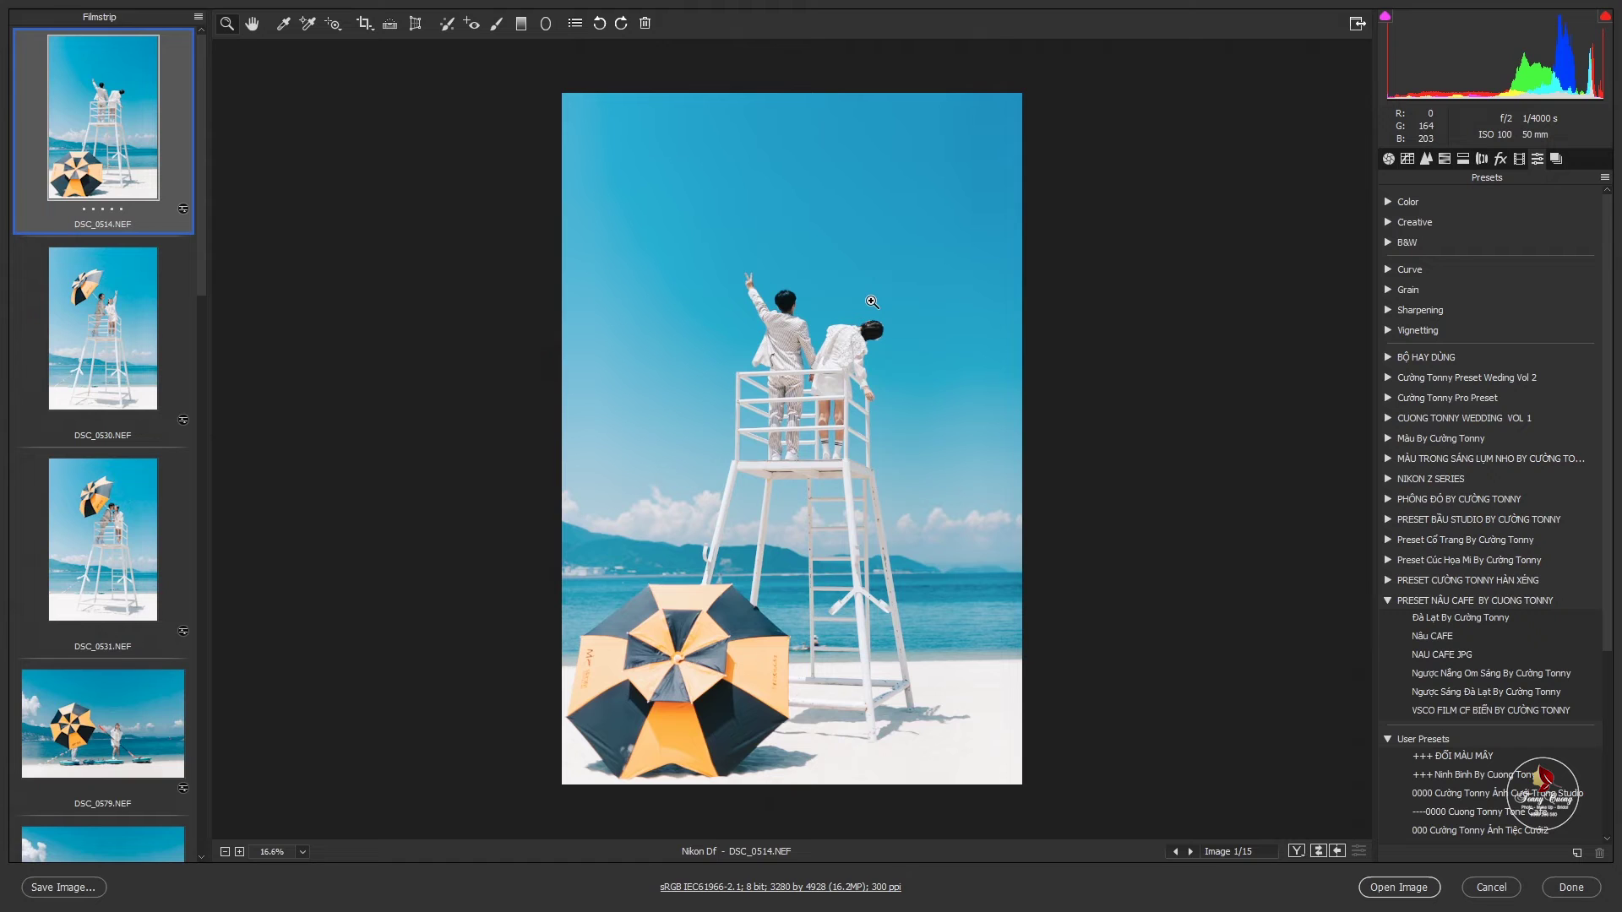
mouse_move(868, 314)
mouse_down()
mouse_move(830, 422)
mouse_move(855, 430)
mouse_up()
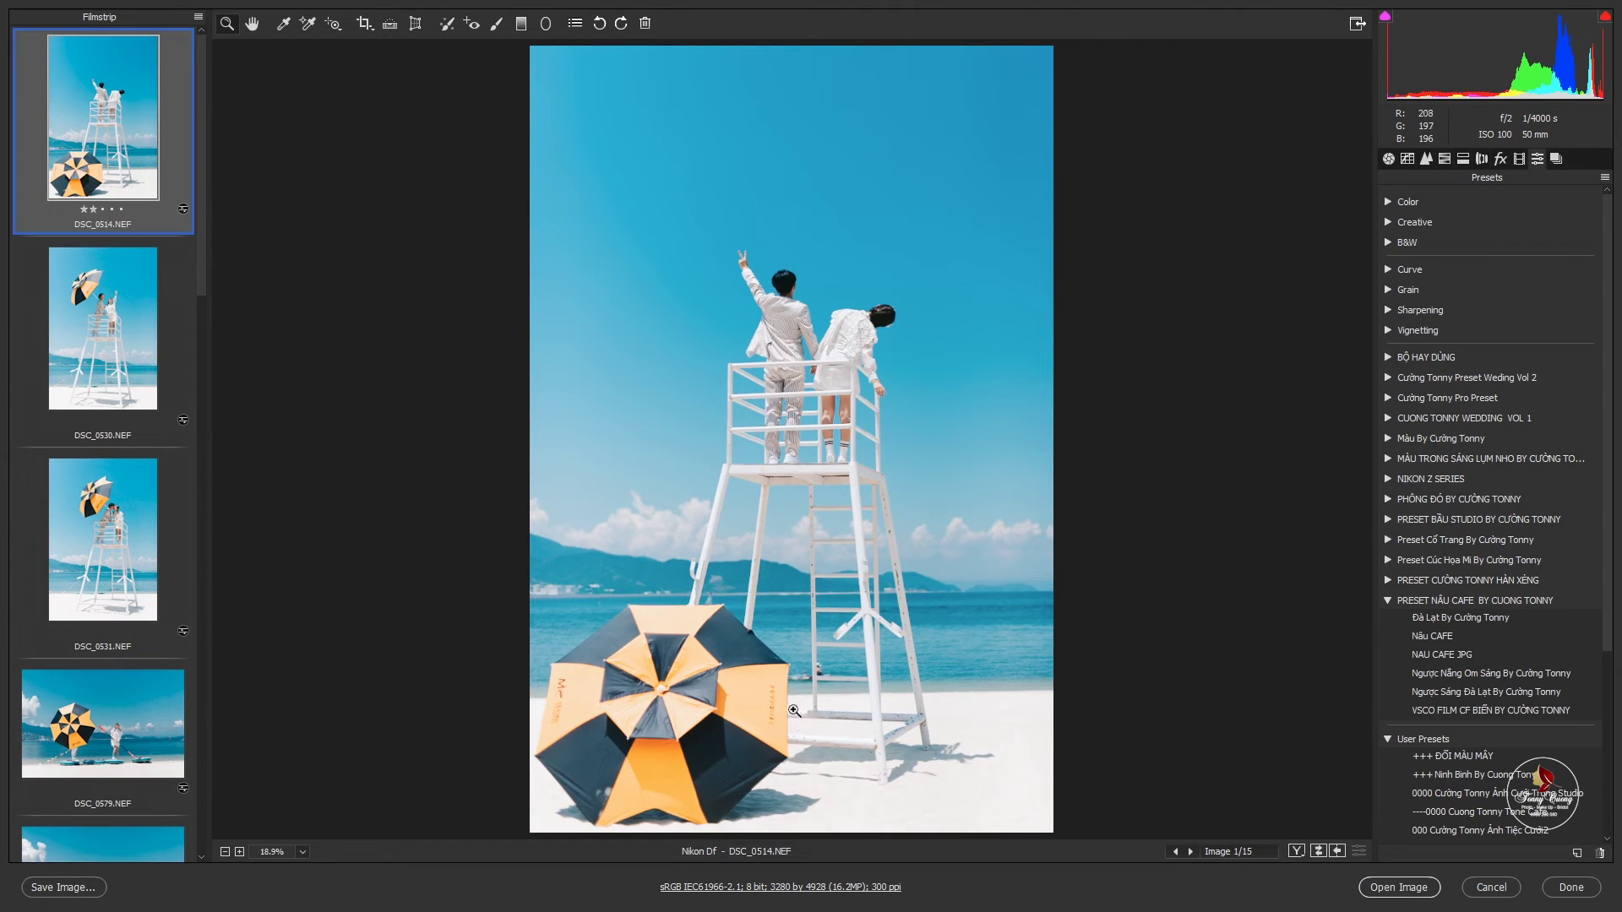
drag(794, 710, 530, 594)
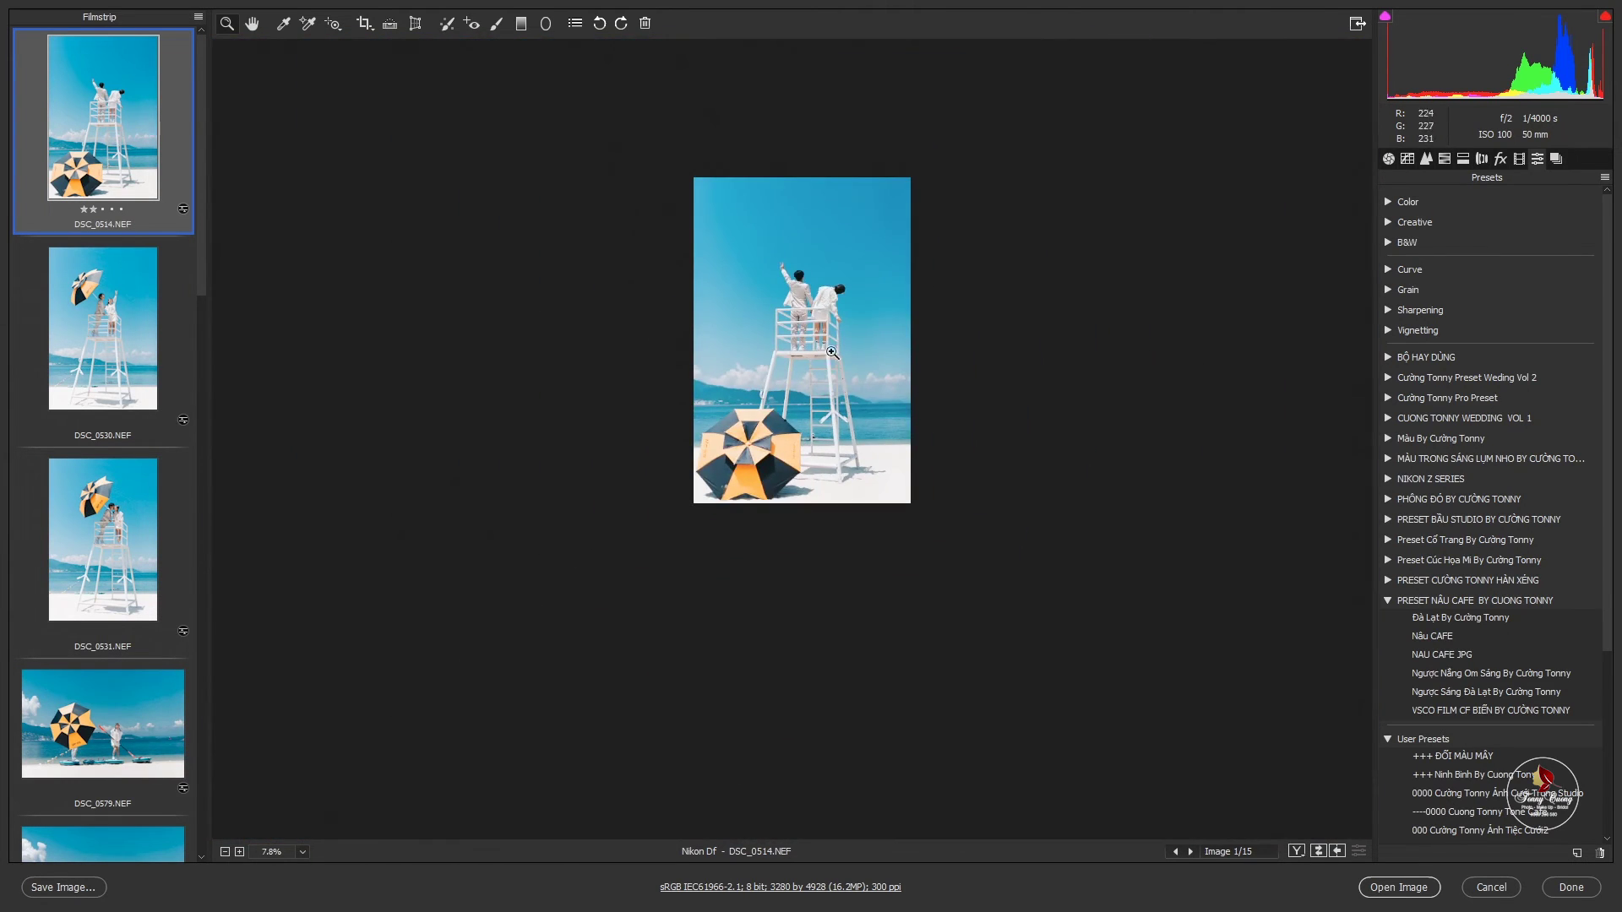
mouse_move(836, 198)
mouse_down()
mouse_move(956, 259)
mouse_move(741, 444)
mouse_up()
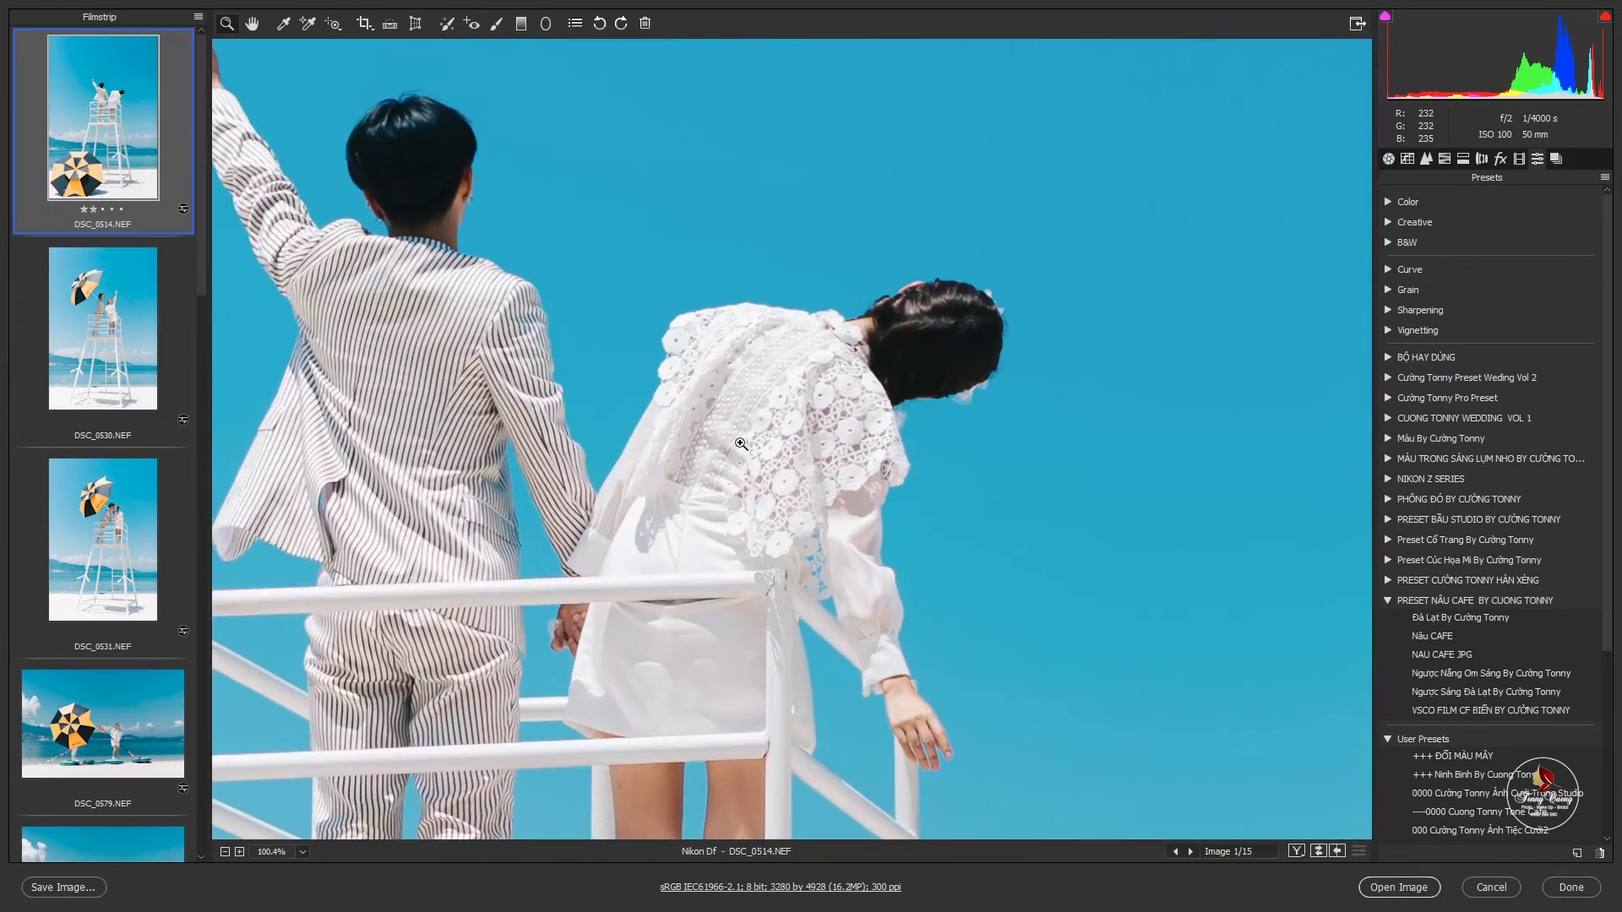
key(ctrl+0)
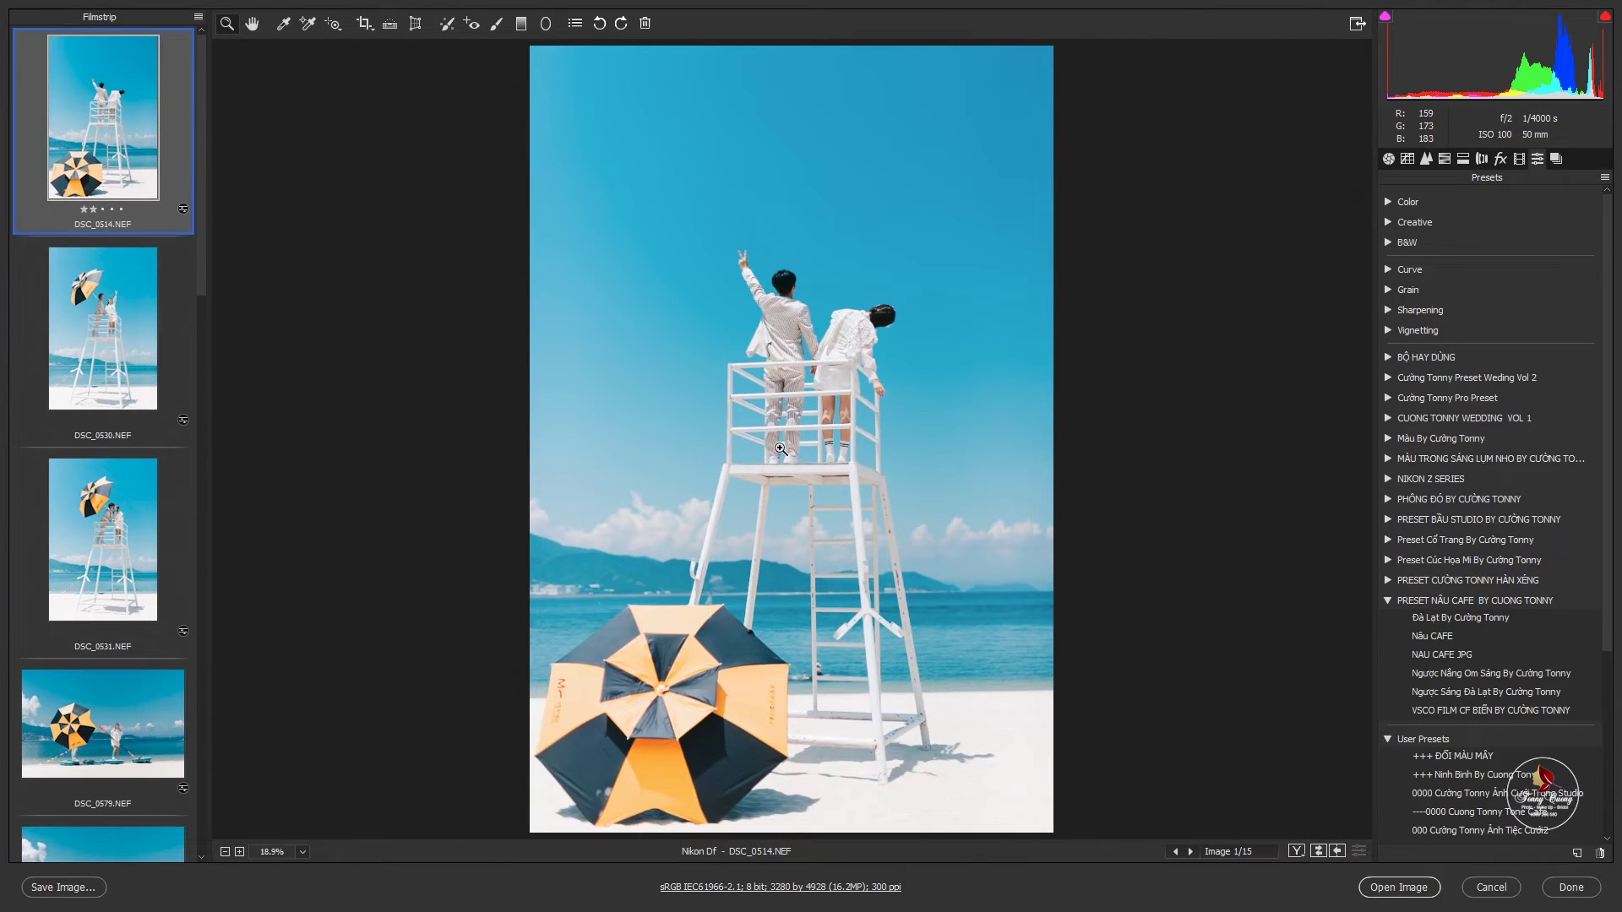
mouse_move(792, 689)
mouse_down()
mouse_move(963, 352)
mouse_move(733, 732)
mouse_move(805, 585)
mouse_up()
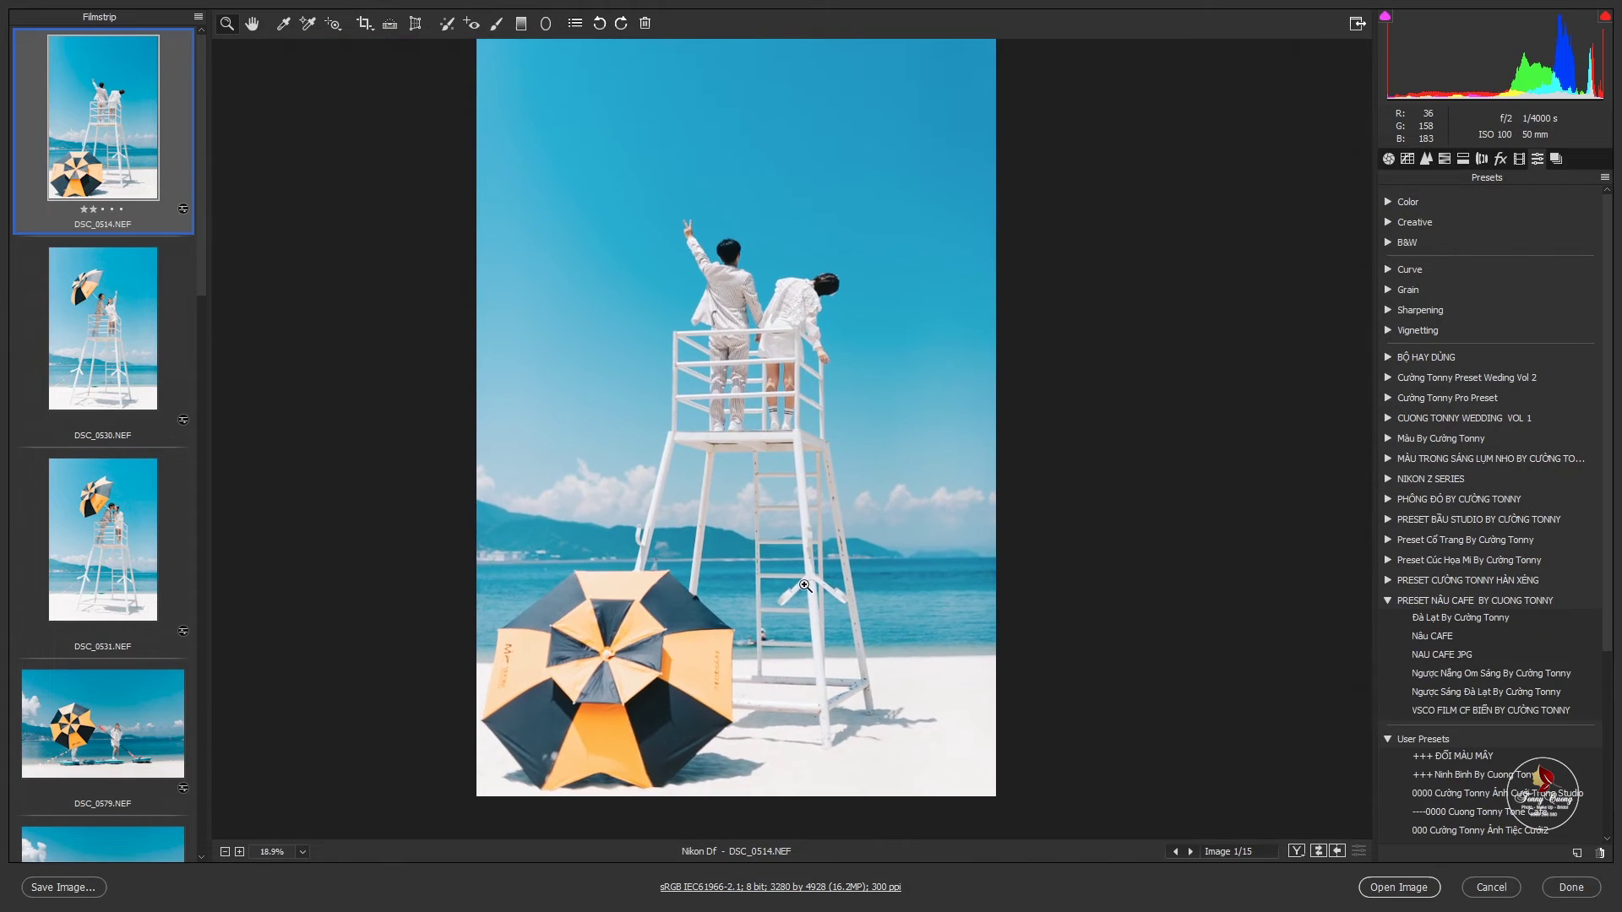
Compare DSC_0514 before and after, zooming in on the couple's legs.
key(q)
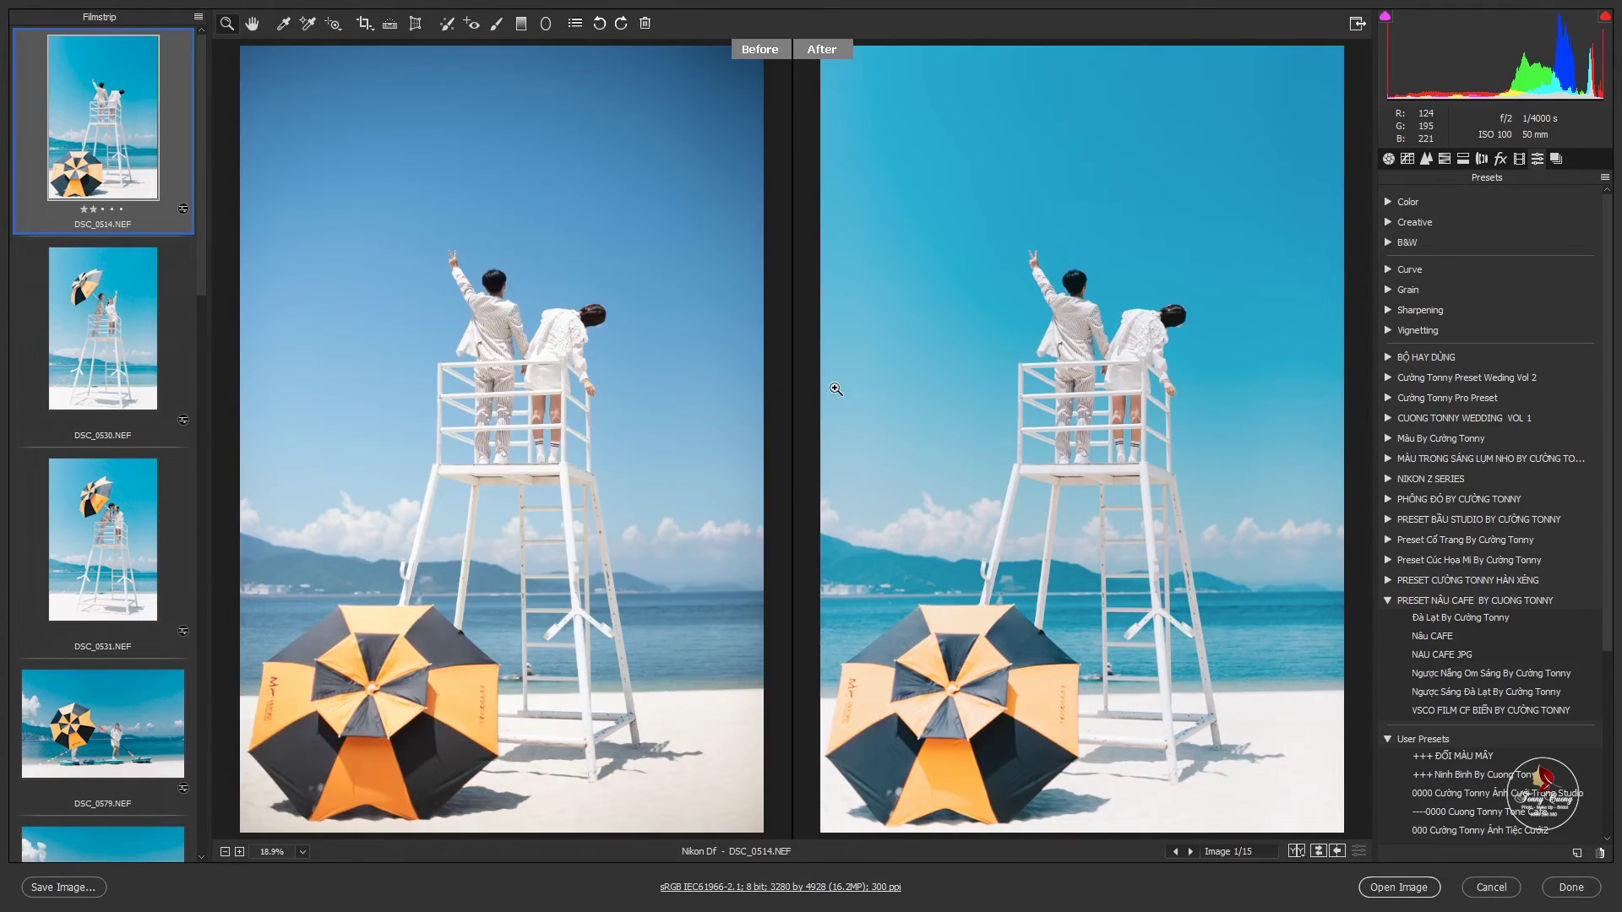
click(528, 399)
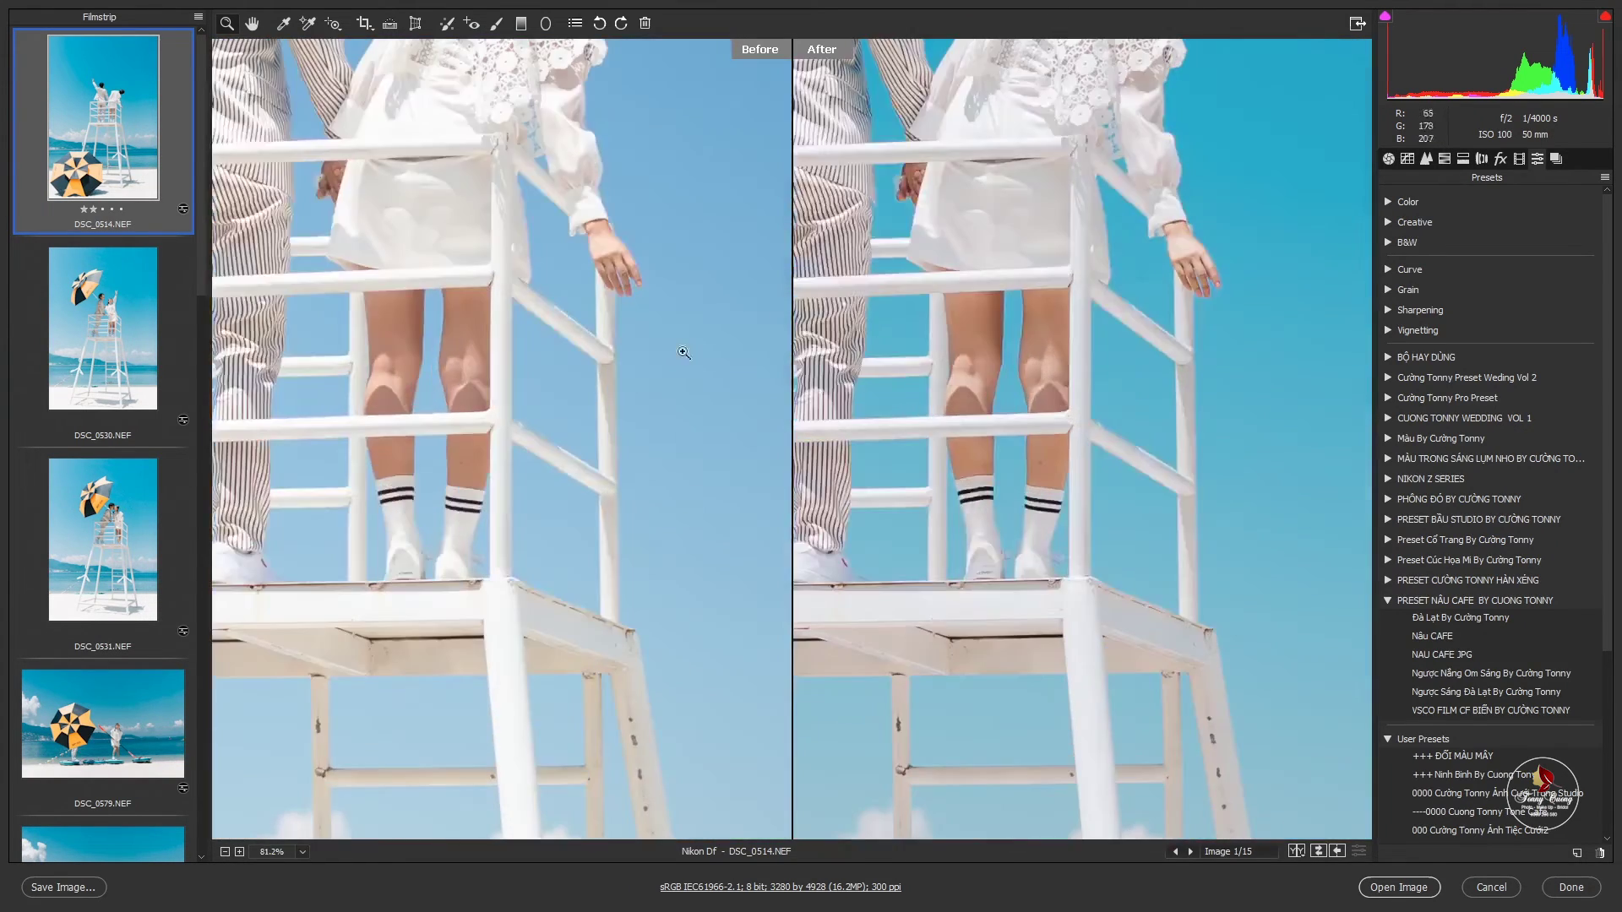
alt+click(568, 543)
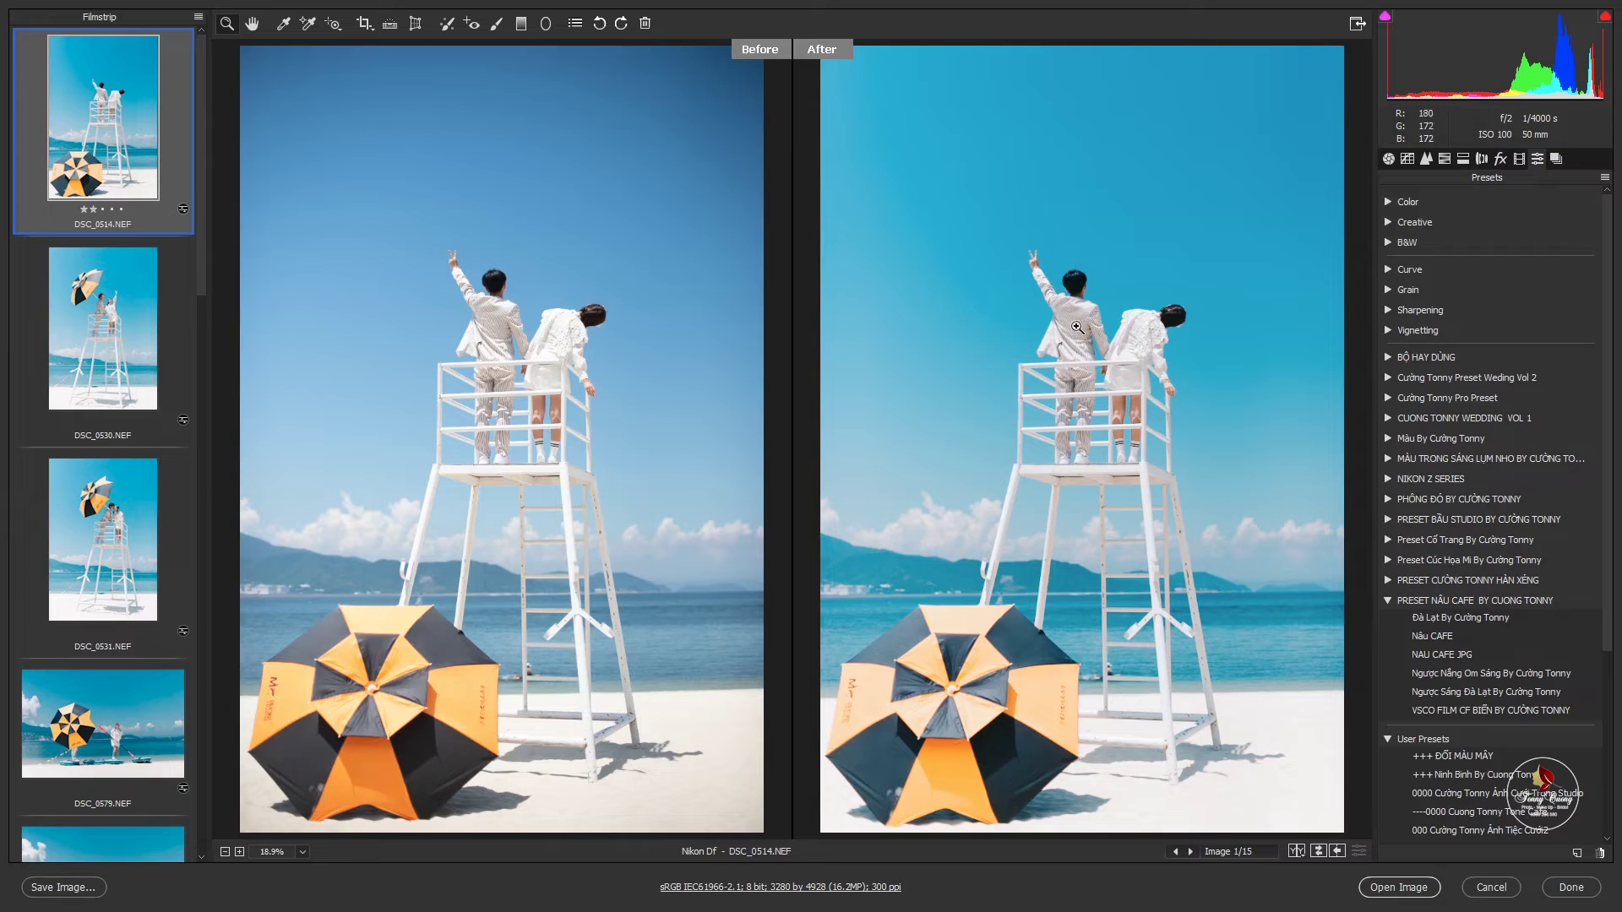
Cancel the New Preset dialog, fit the image, and close Camera Raw keeping the edits.
click(1604, 178)
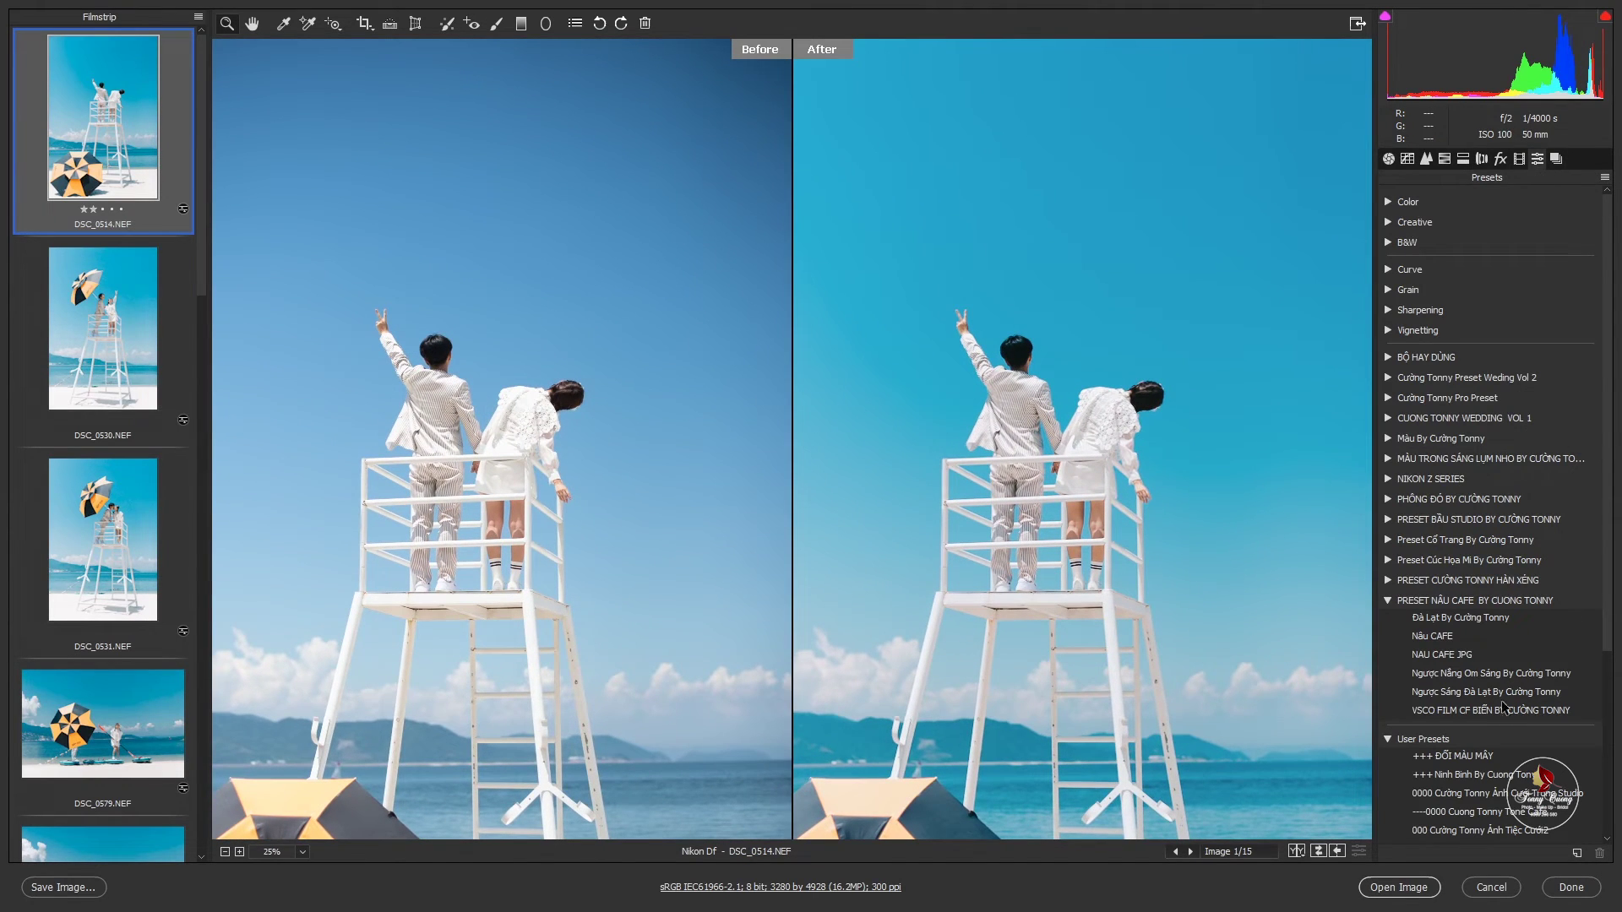
click(1576, 853)
key(Escape)
key(ctrl+0)
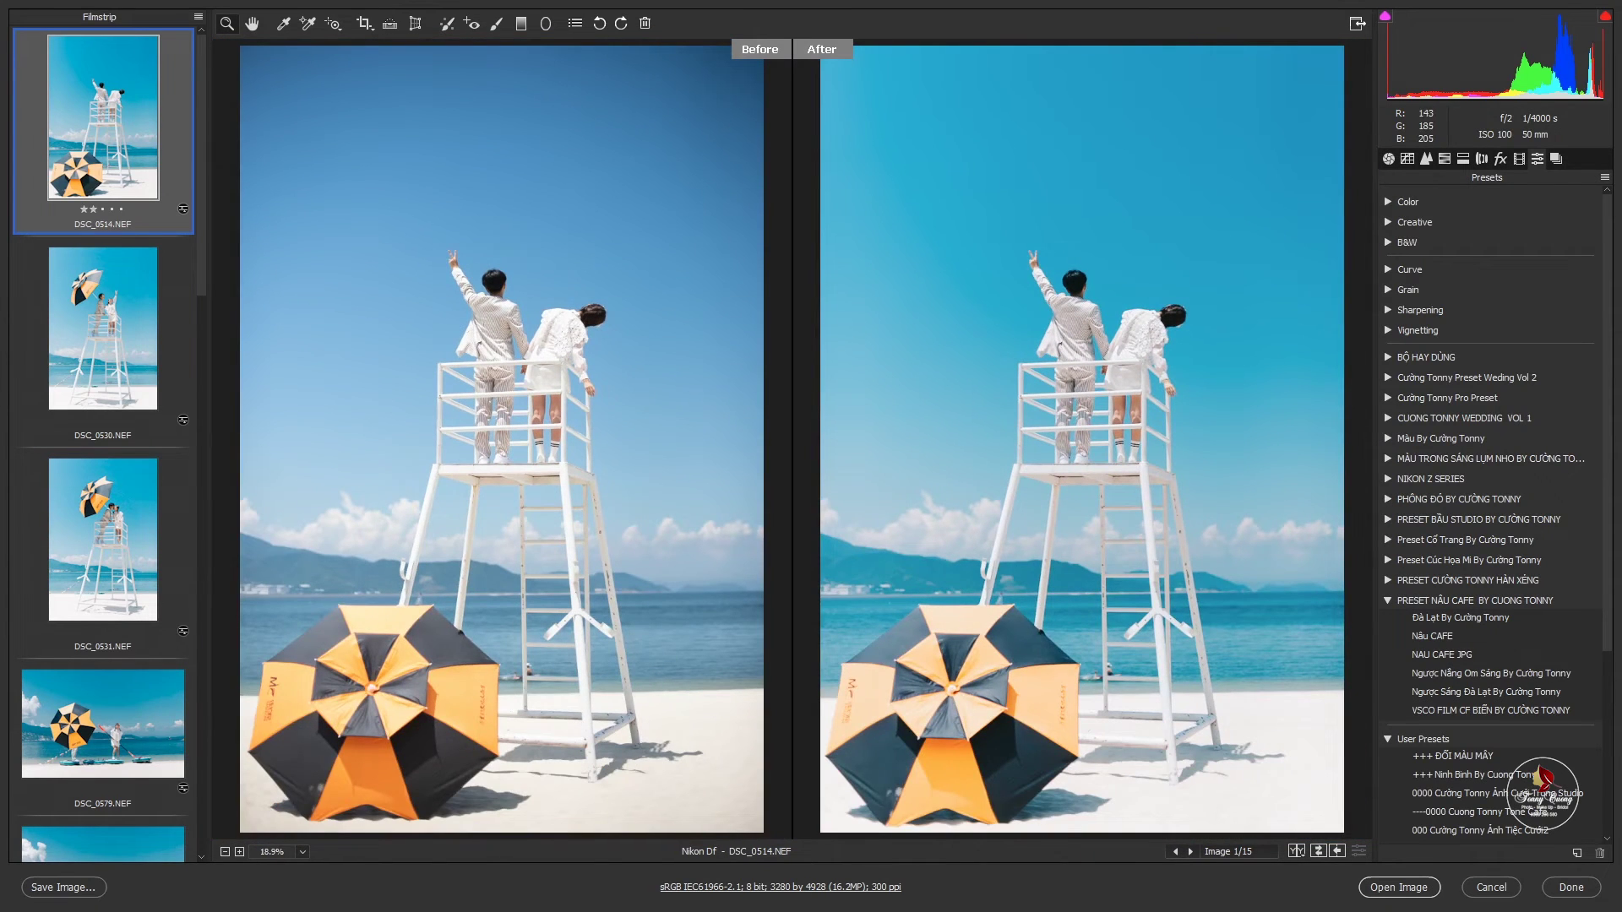
click(1571, 887)
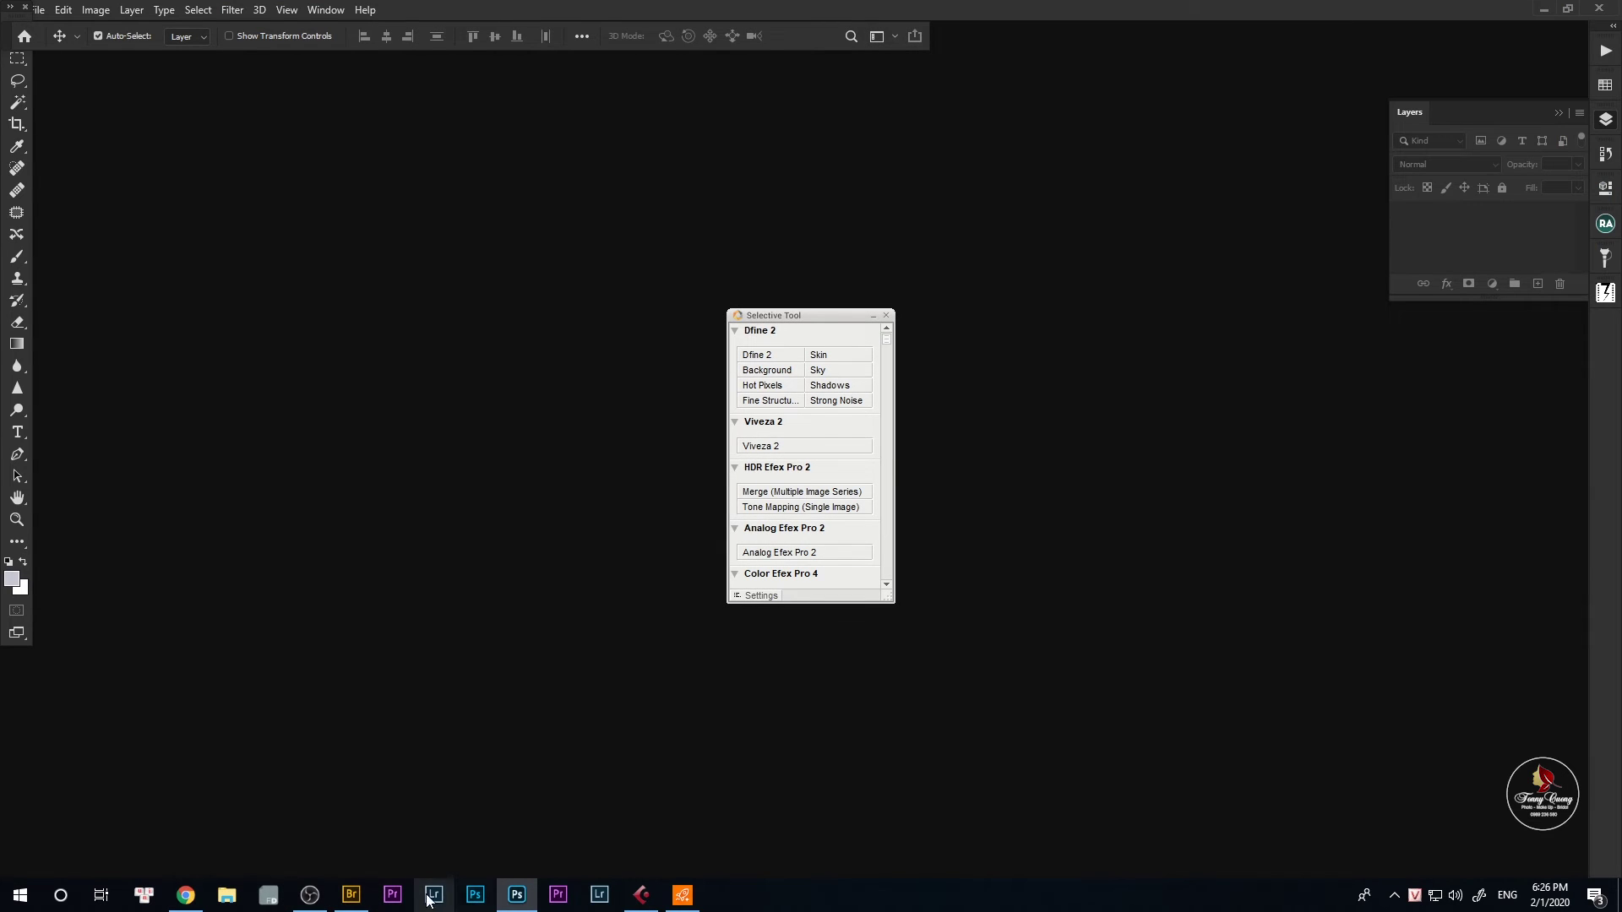
Back in Bridge, open the FILE SONNY Raw1 folder and select NDT06772.ARW.
click(353, 897)
click(943, 626)
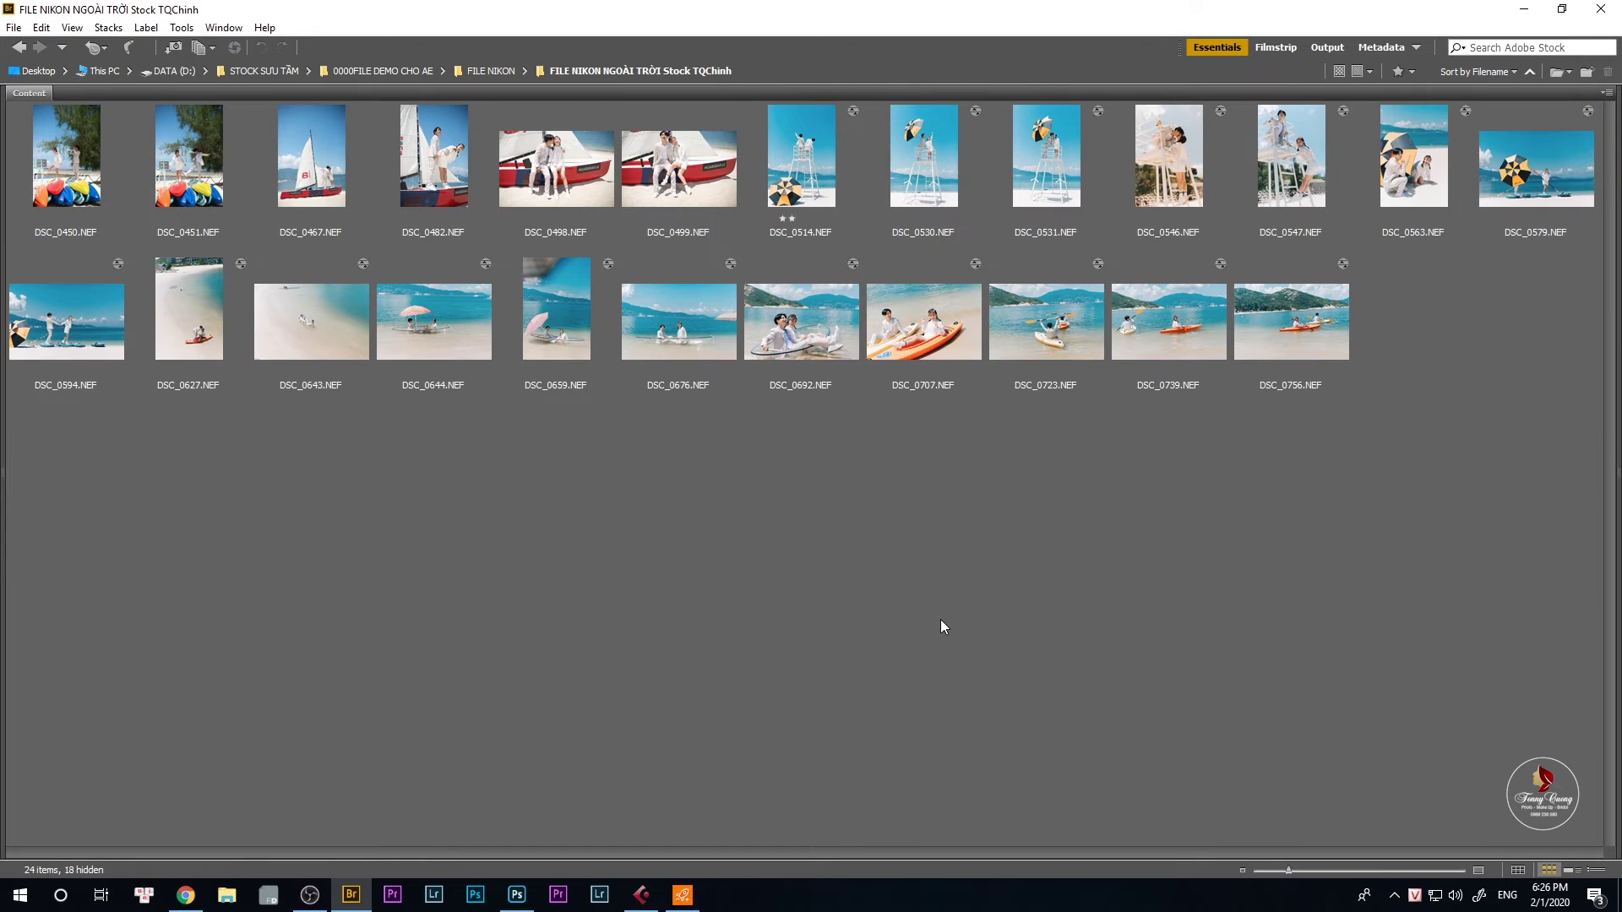
key(ctrl+Up)
key(ctrl+Up)
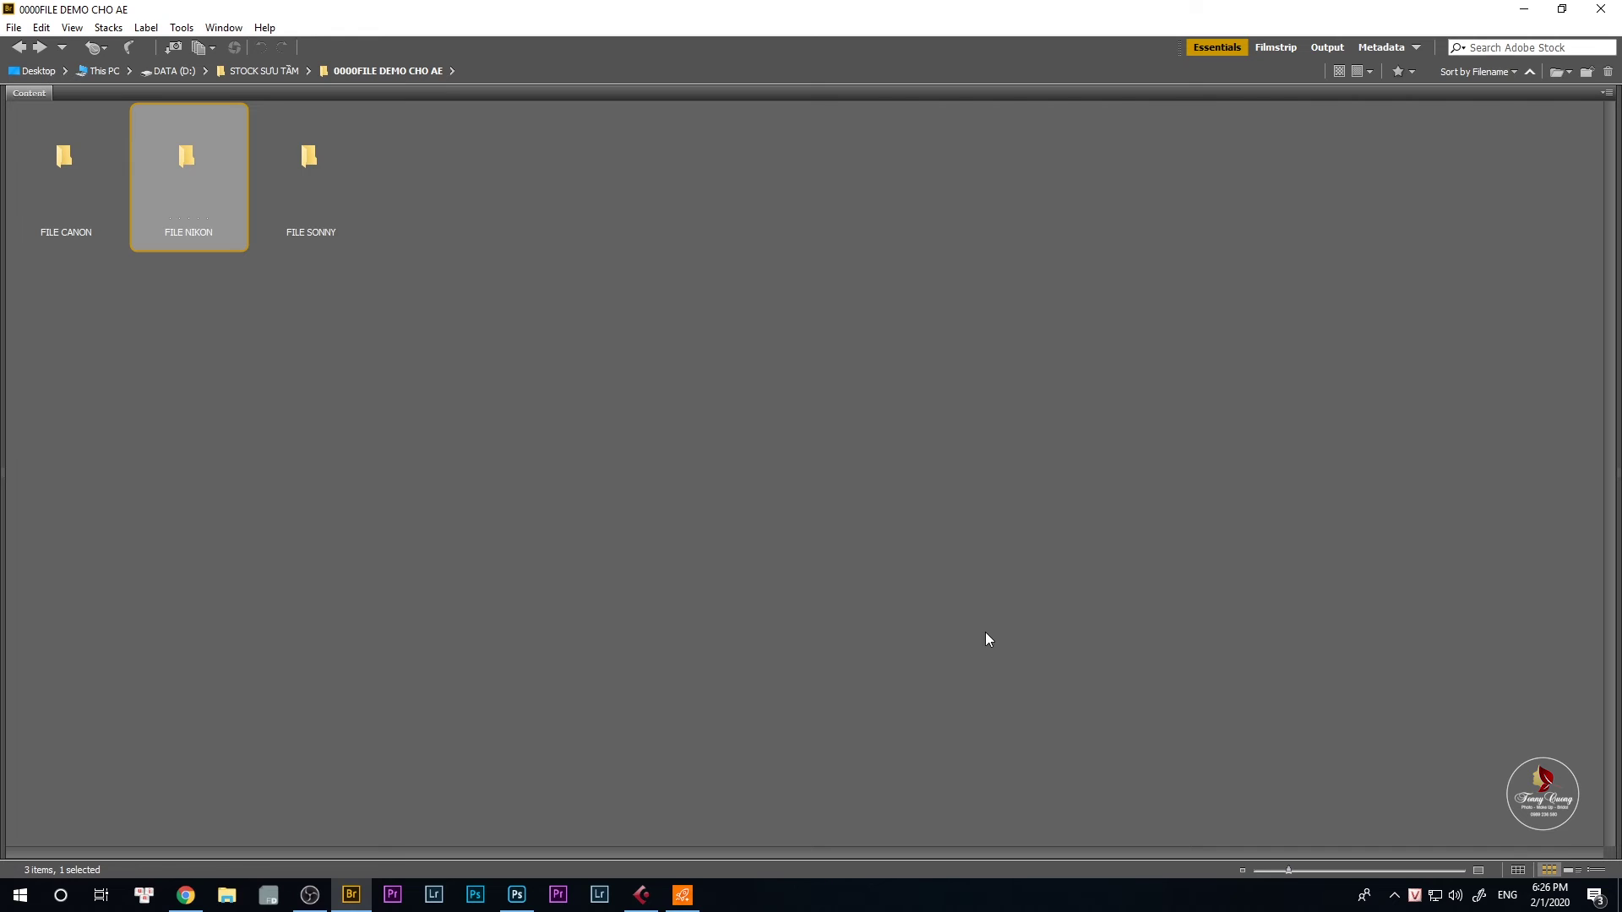
double_click(320, 195)
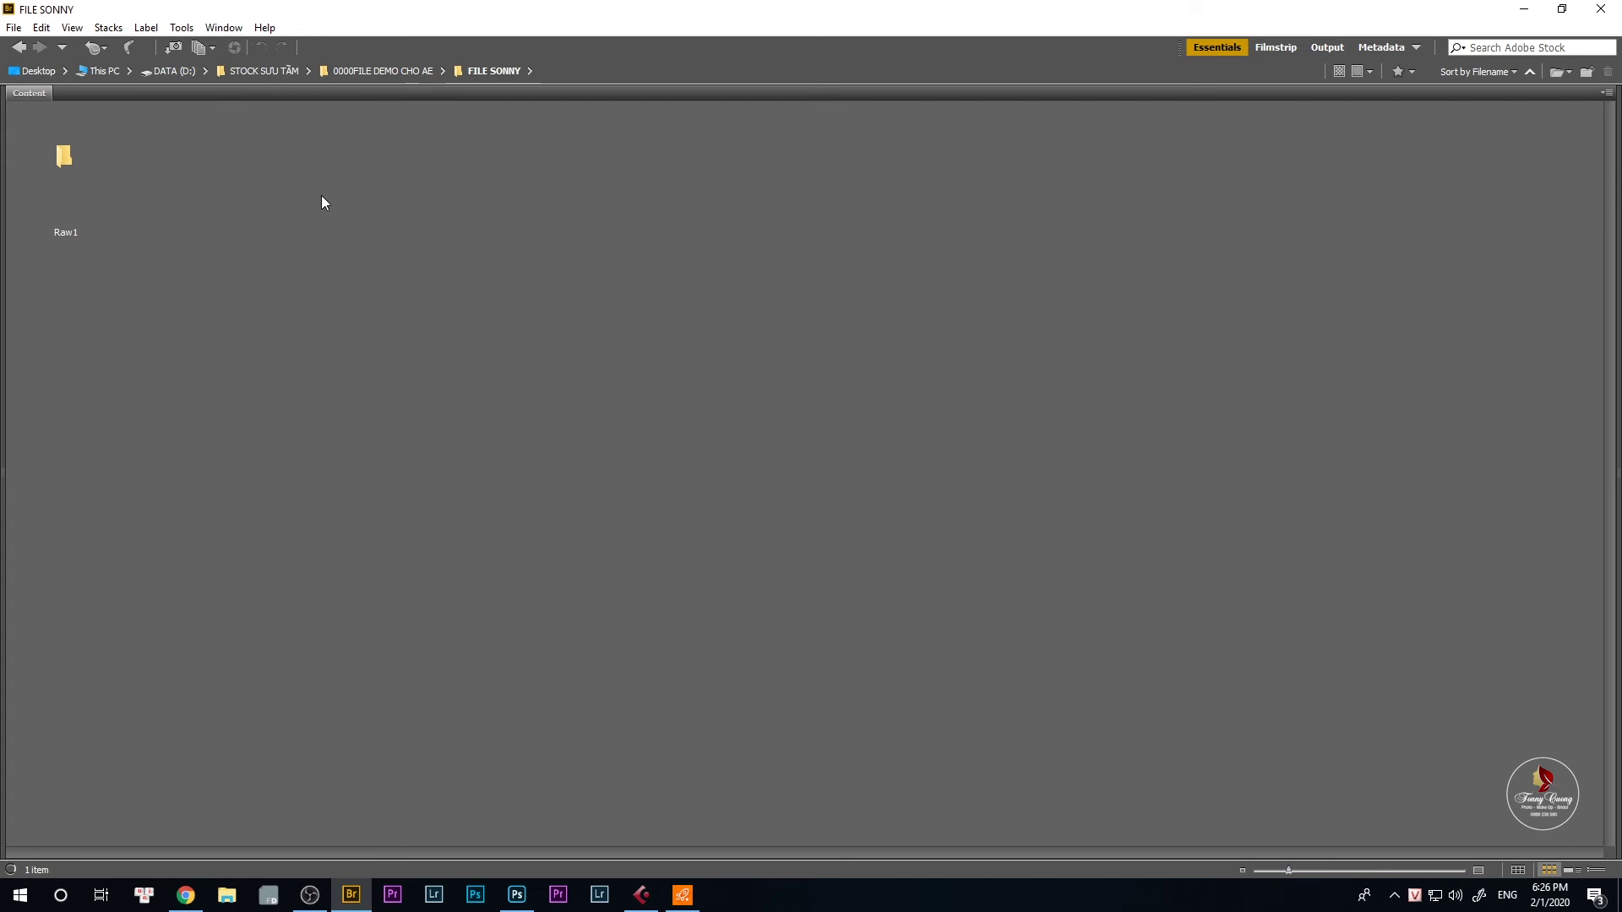
double_click(77, 218)
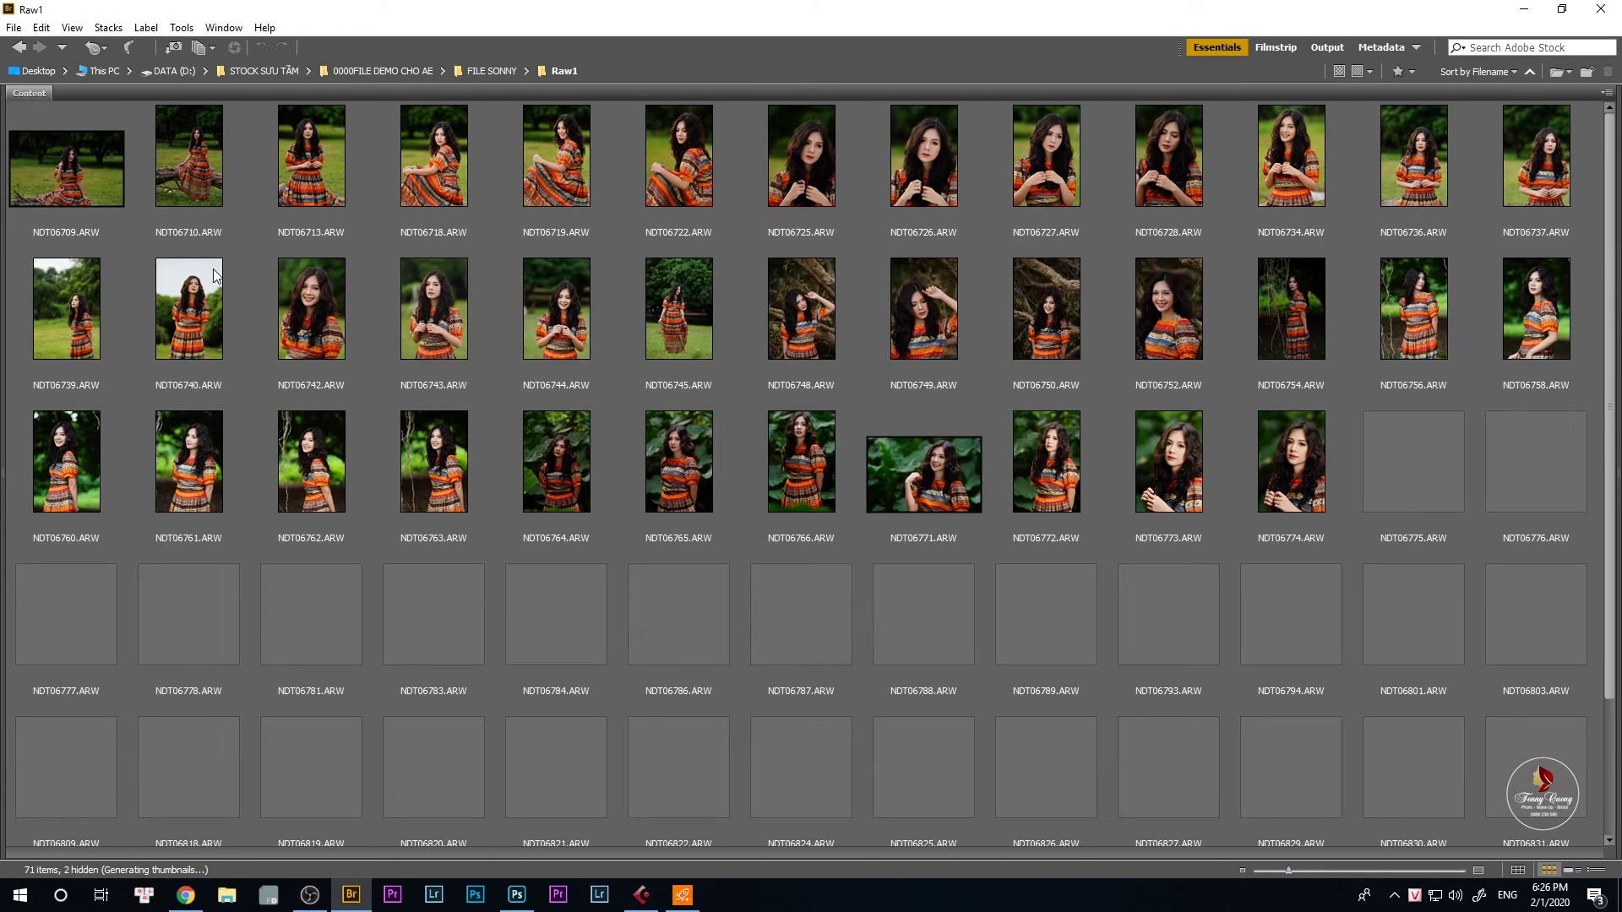
click(1006, 520)
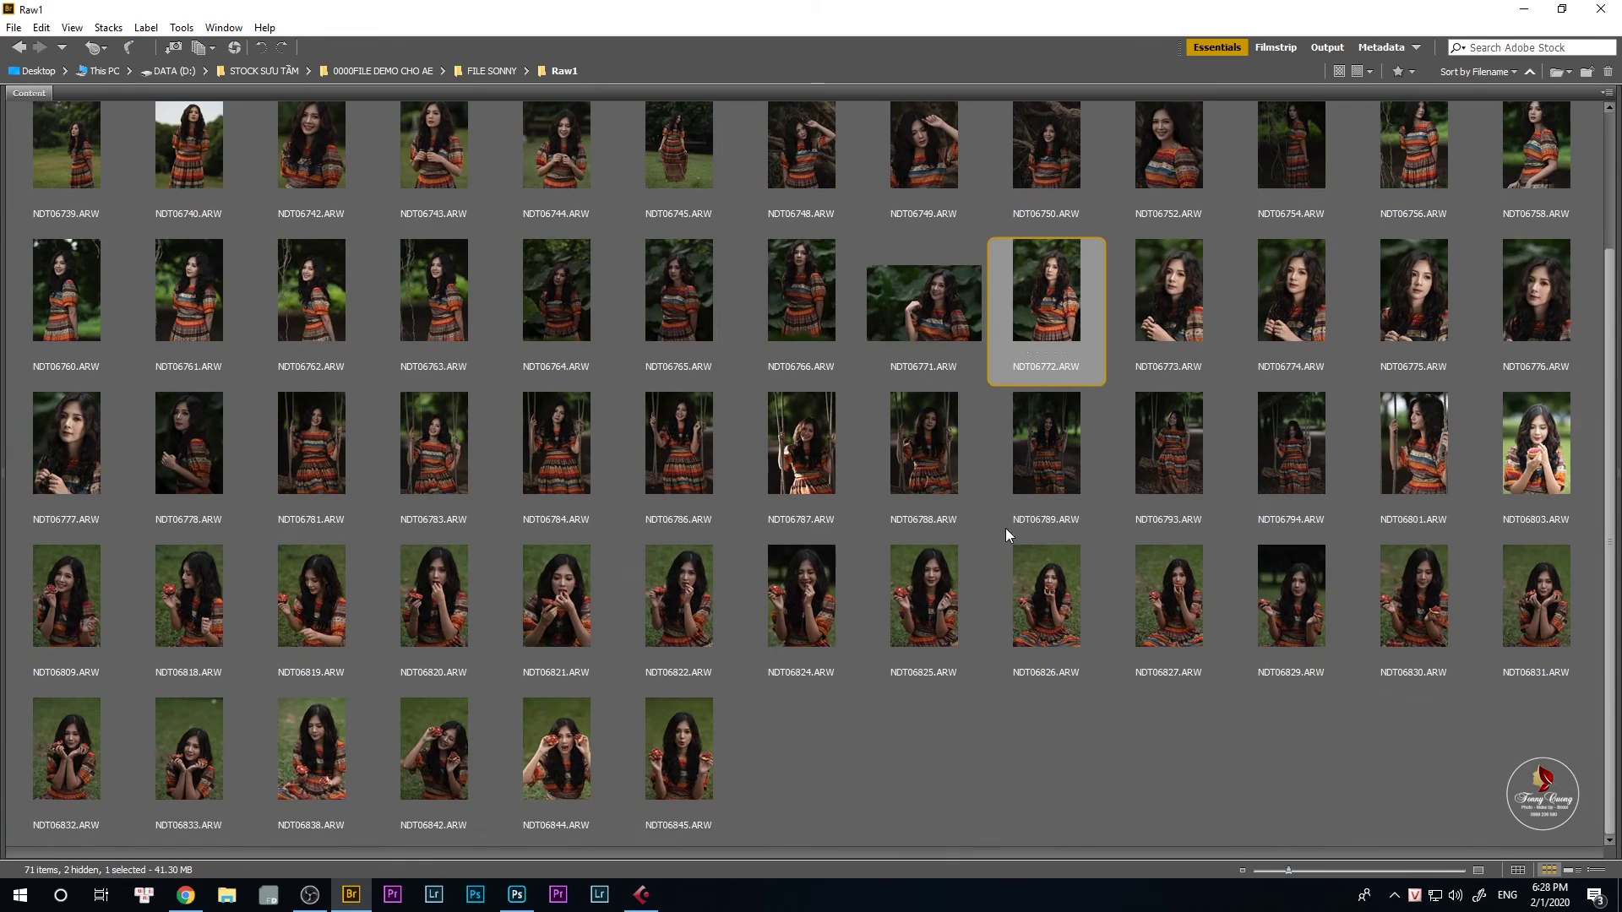
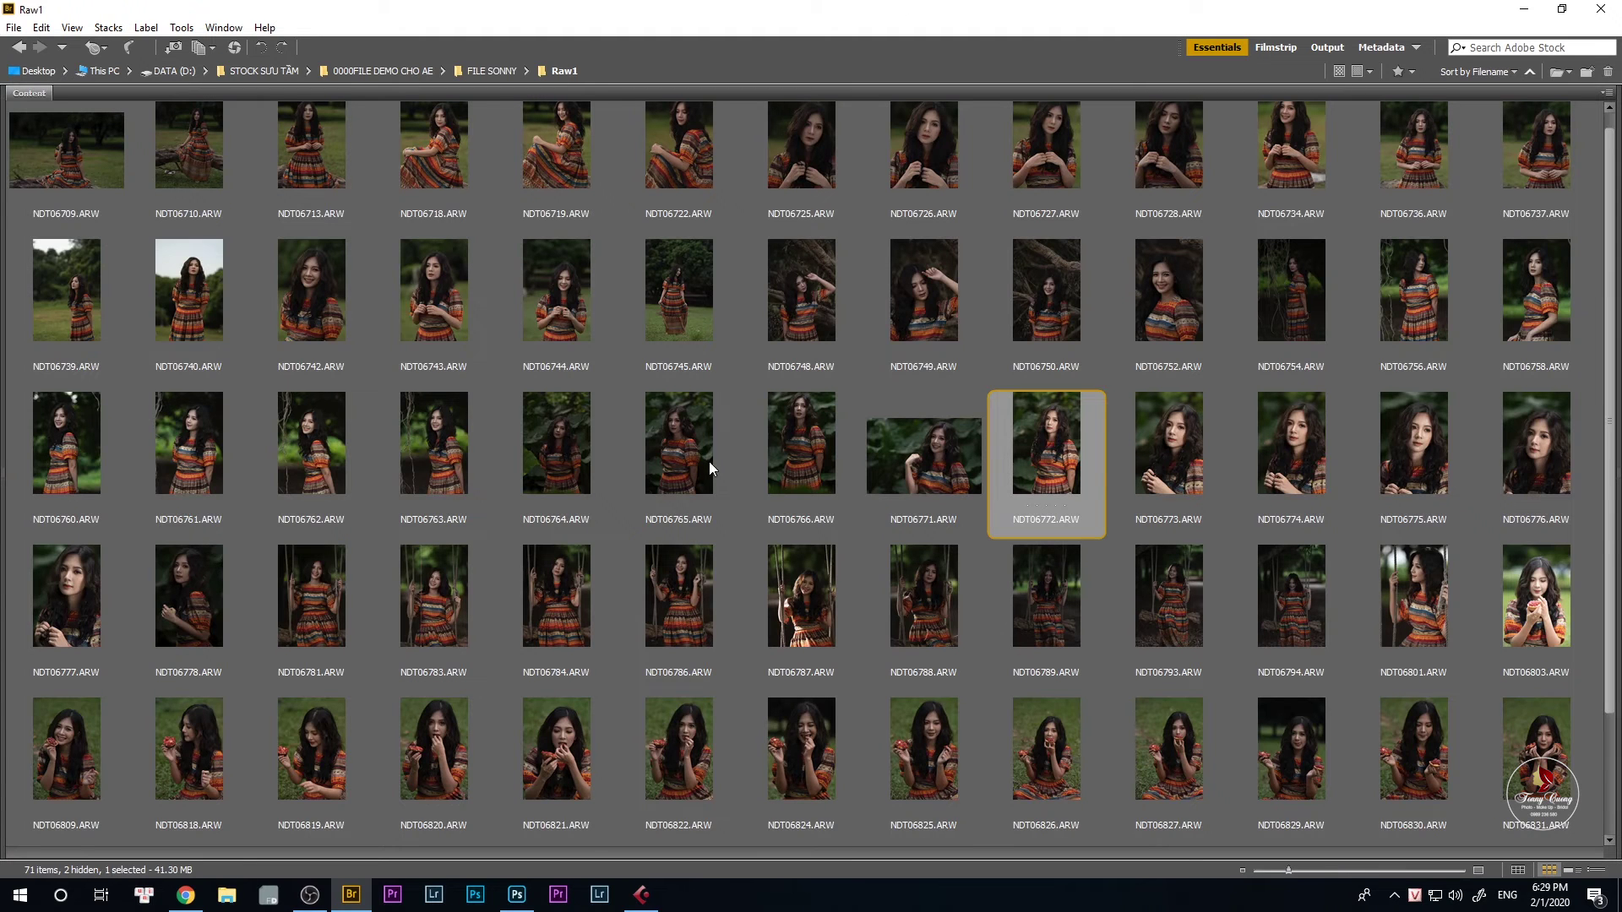
Select various photos in the Raw1 folder, including NDT06845, NDT06744, NDT06713 and NDT06772.
scroll(724, 387, down, 1)
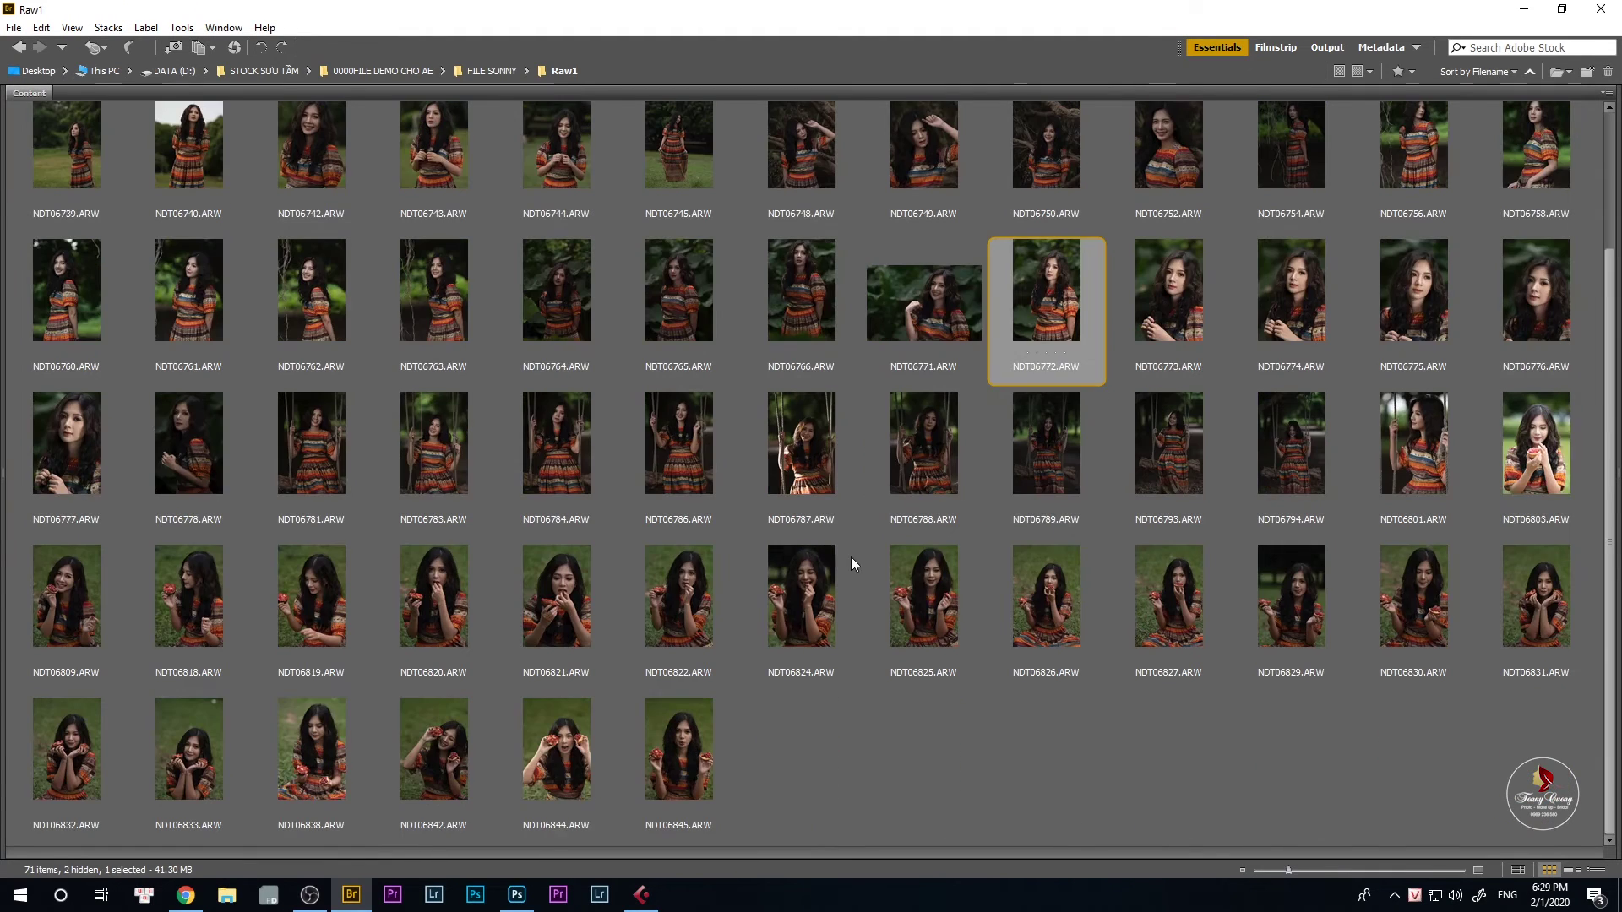
click(679, 743)
scroll(865, 740, up, 1)
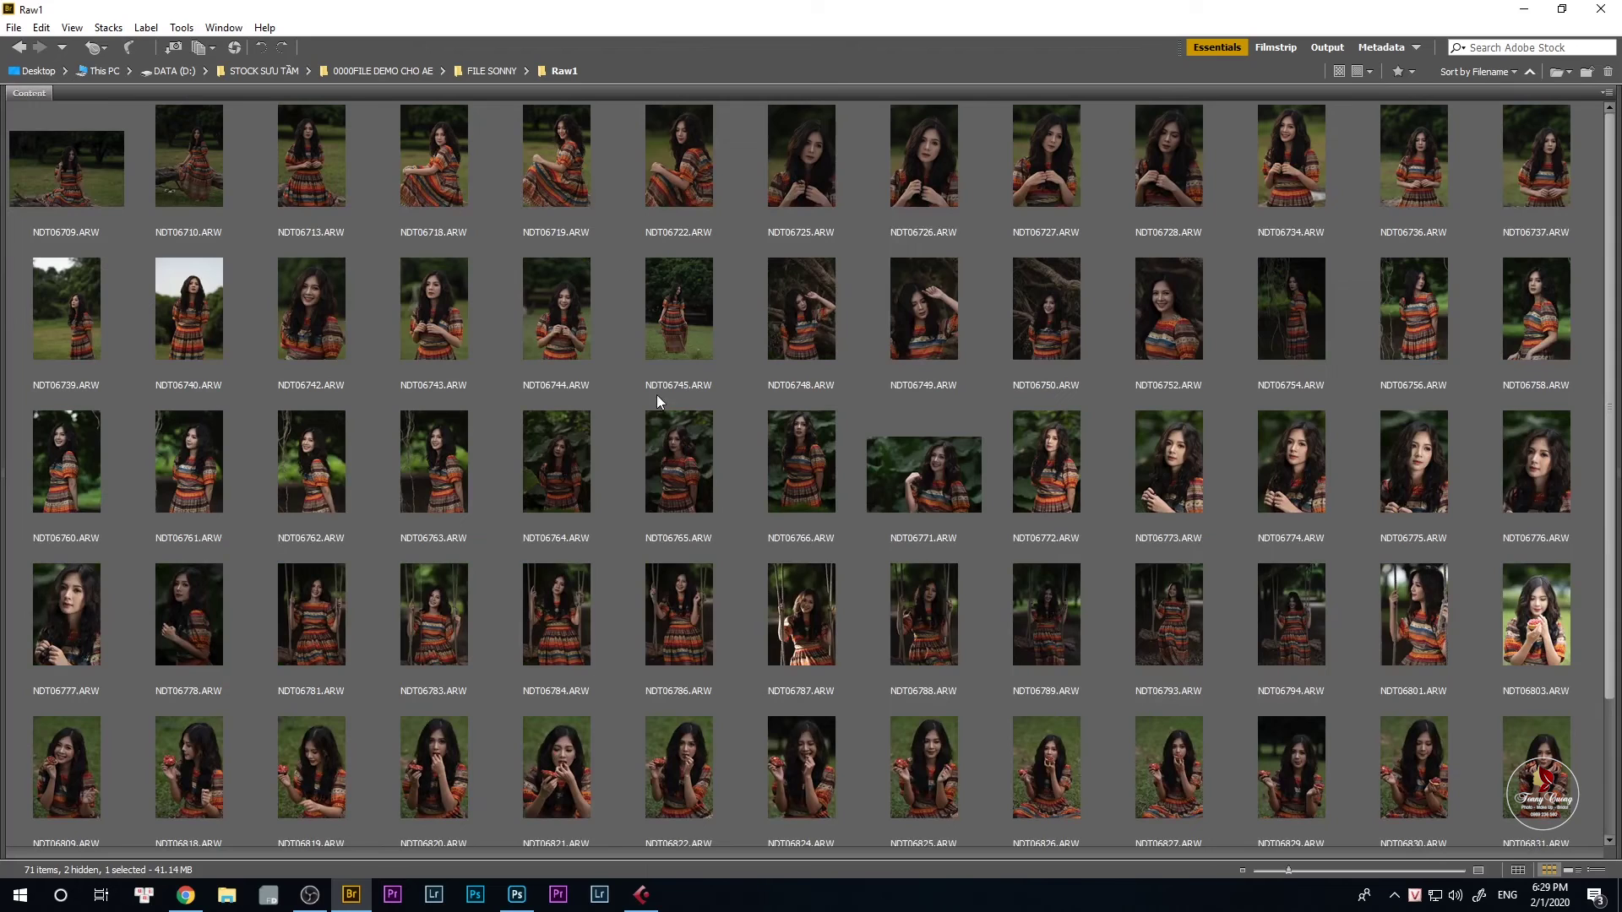
click(555, 337)
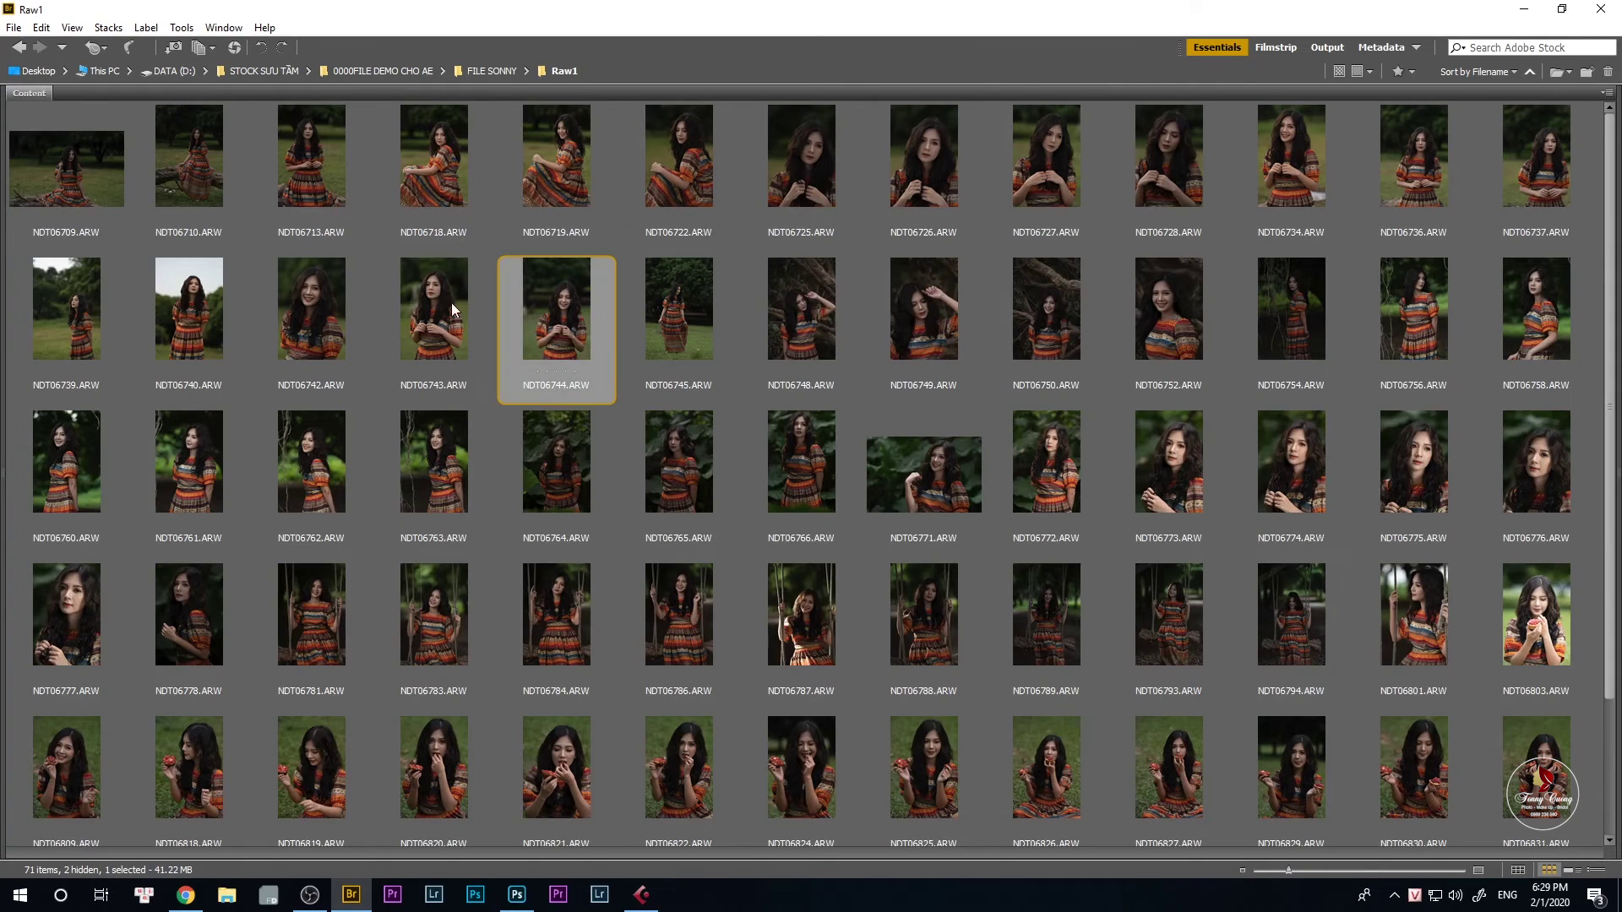
click(312, 316)
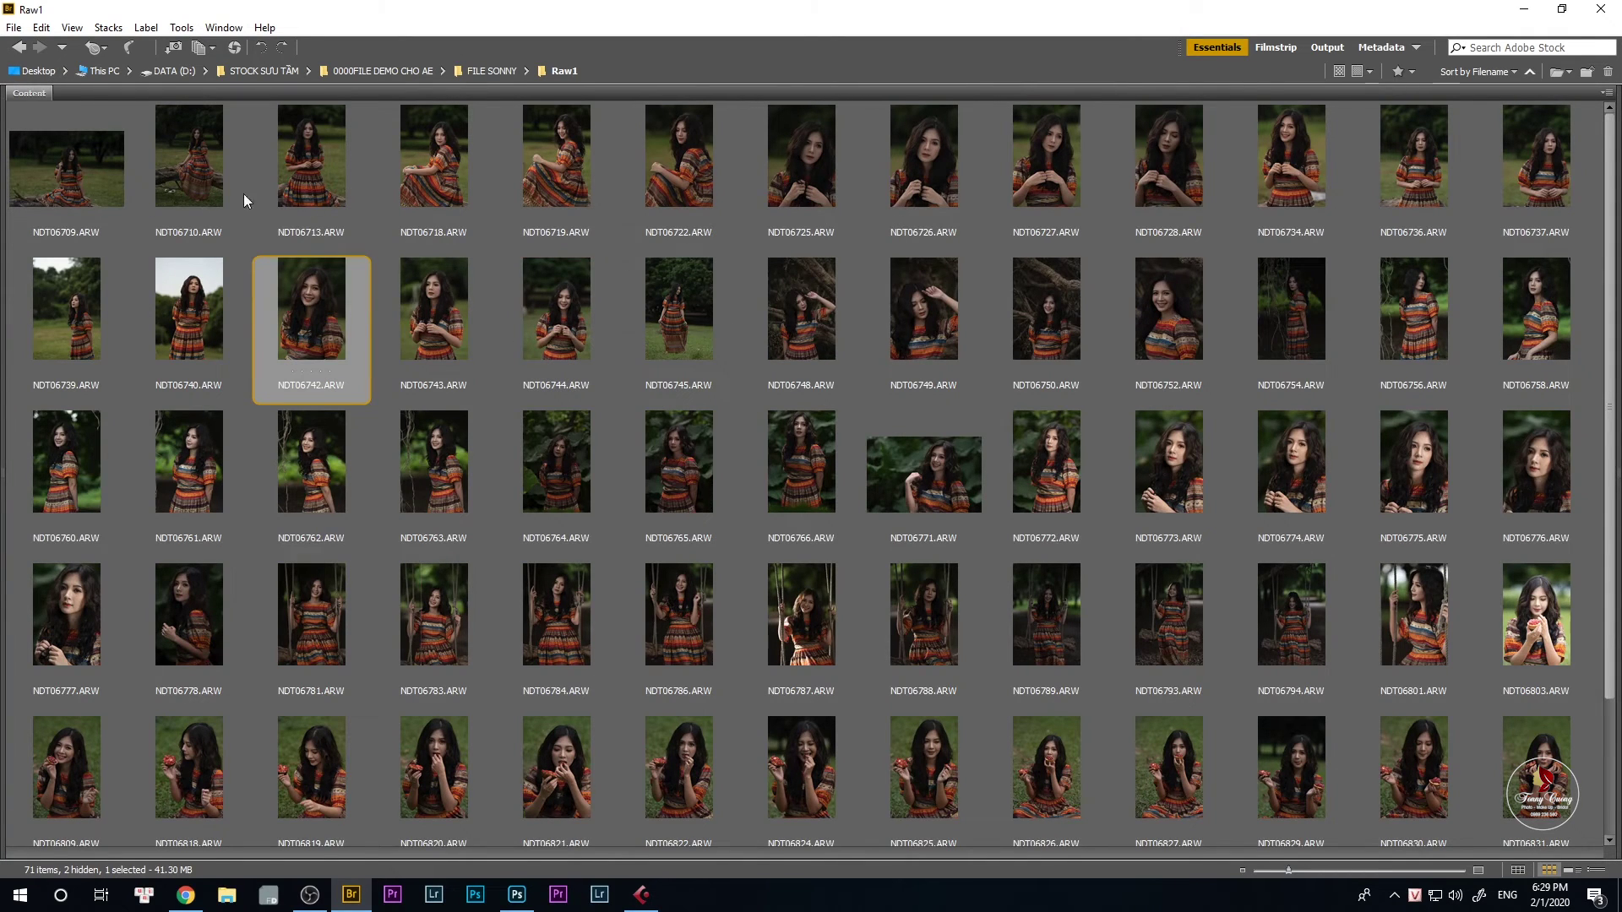
click(324, 176)
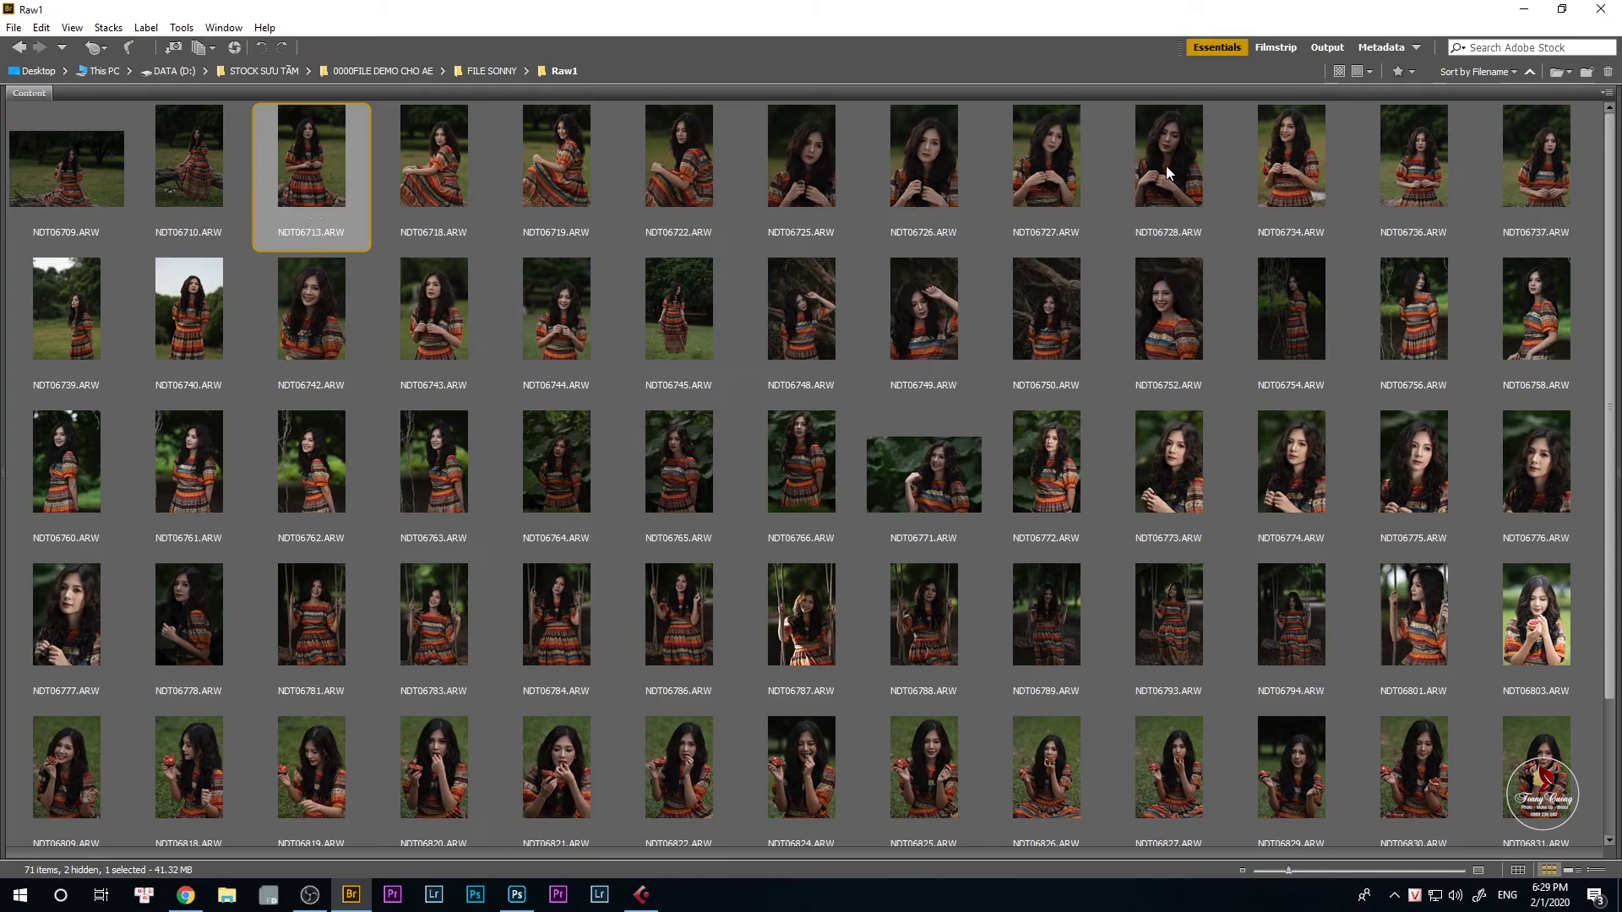
click(66, 312)
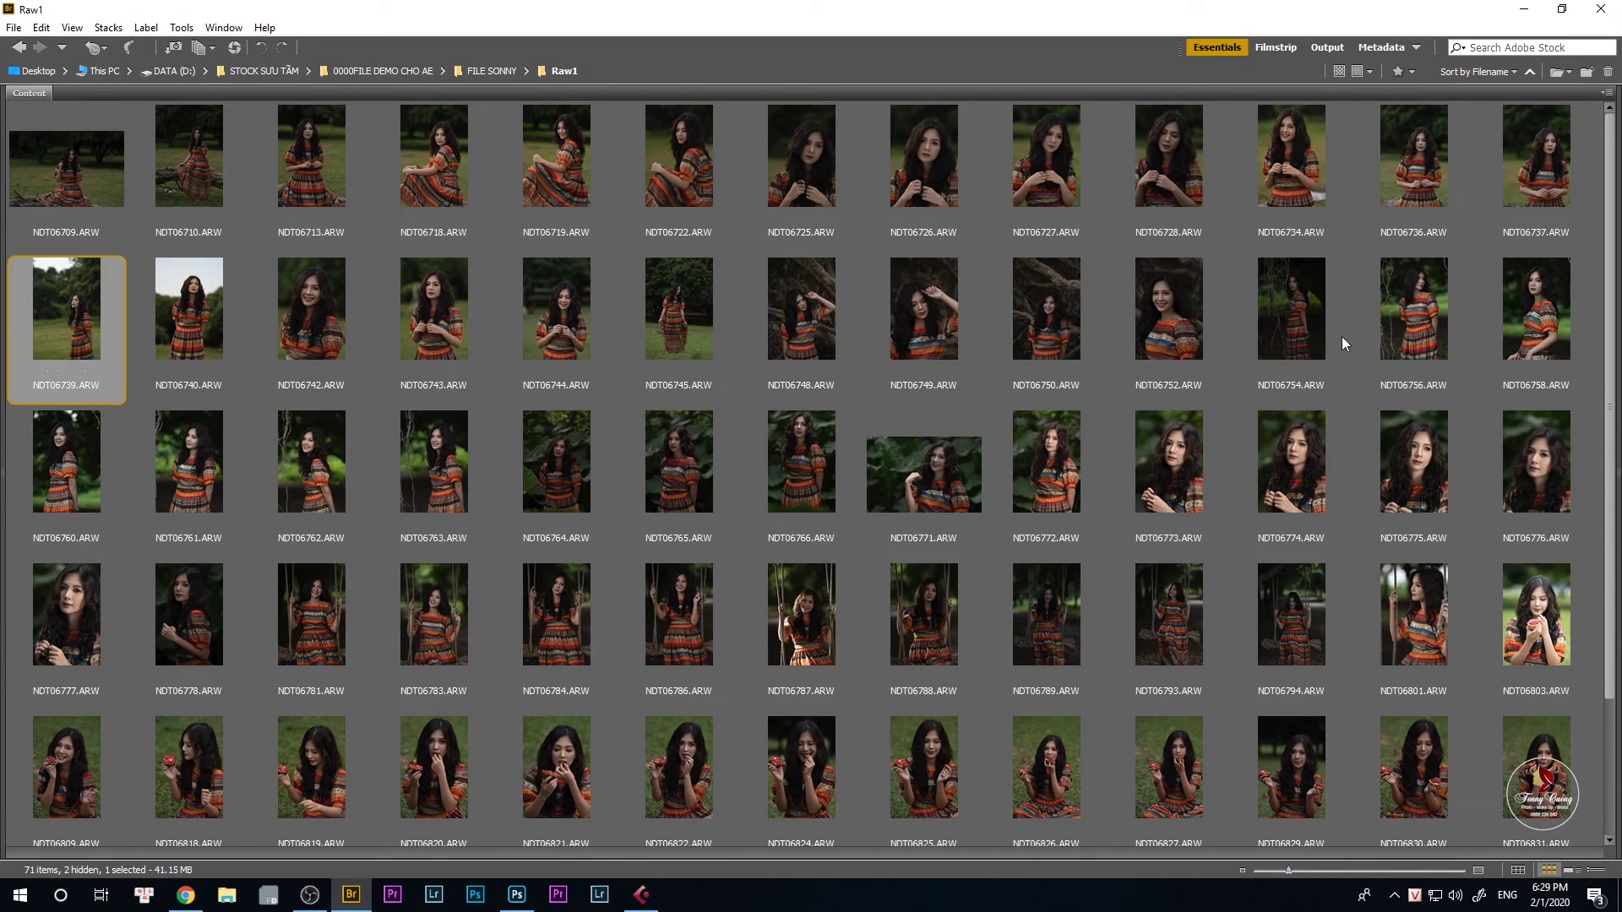
click(1079, 496)
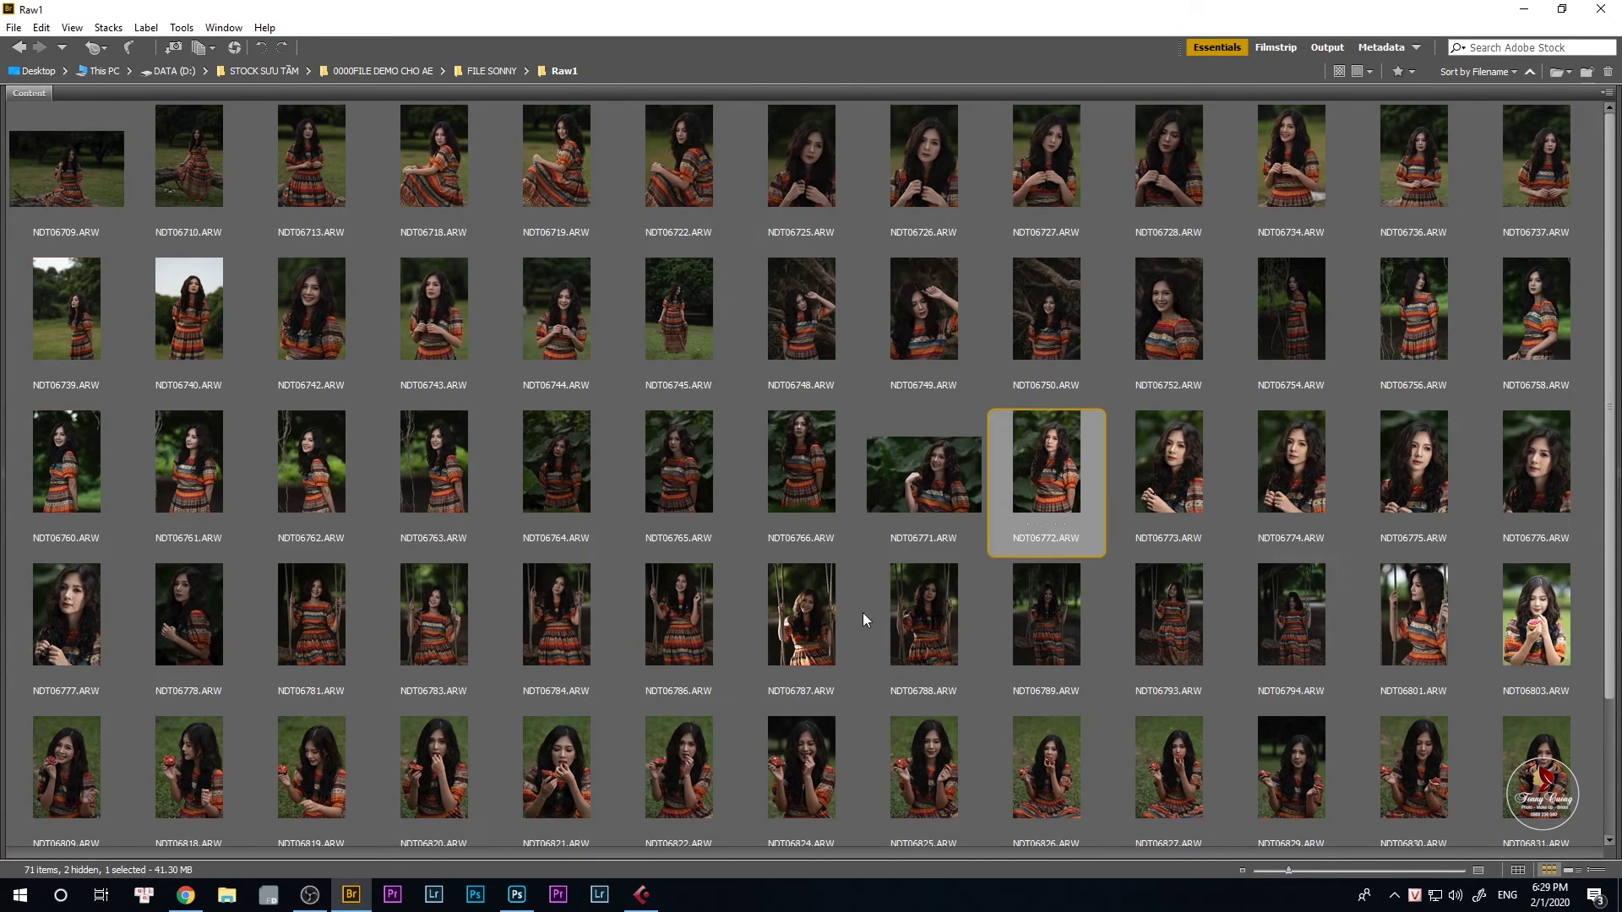
Select the twelve photos NDT06825 through NDT06845 and bring up their context menu.
scroll(861, 608, down, 1)
click(736, 800)
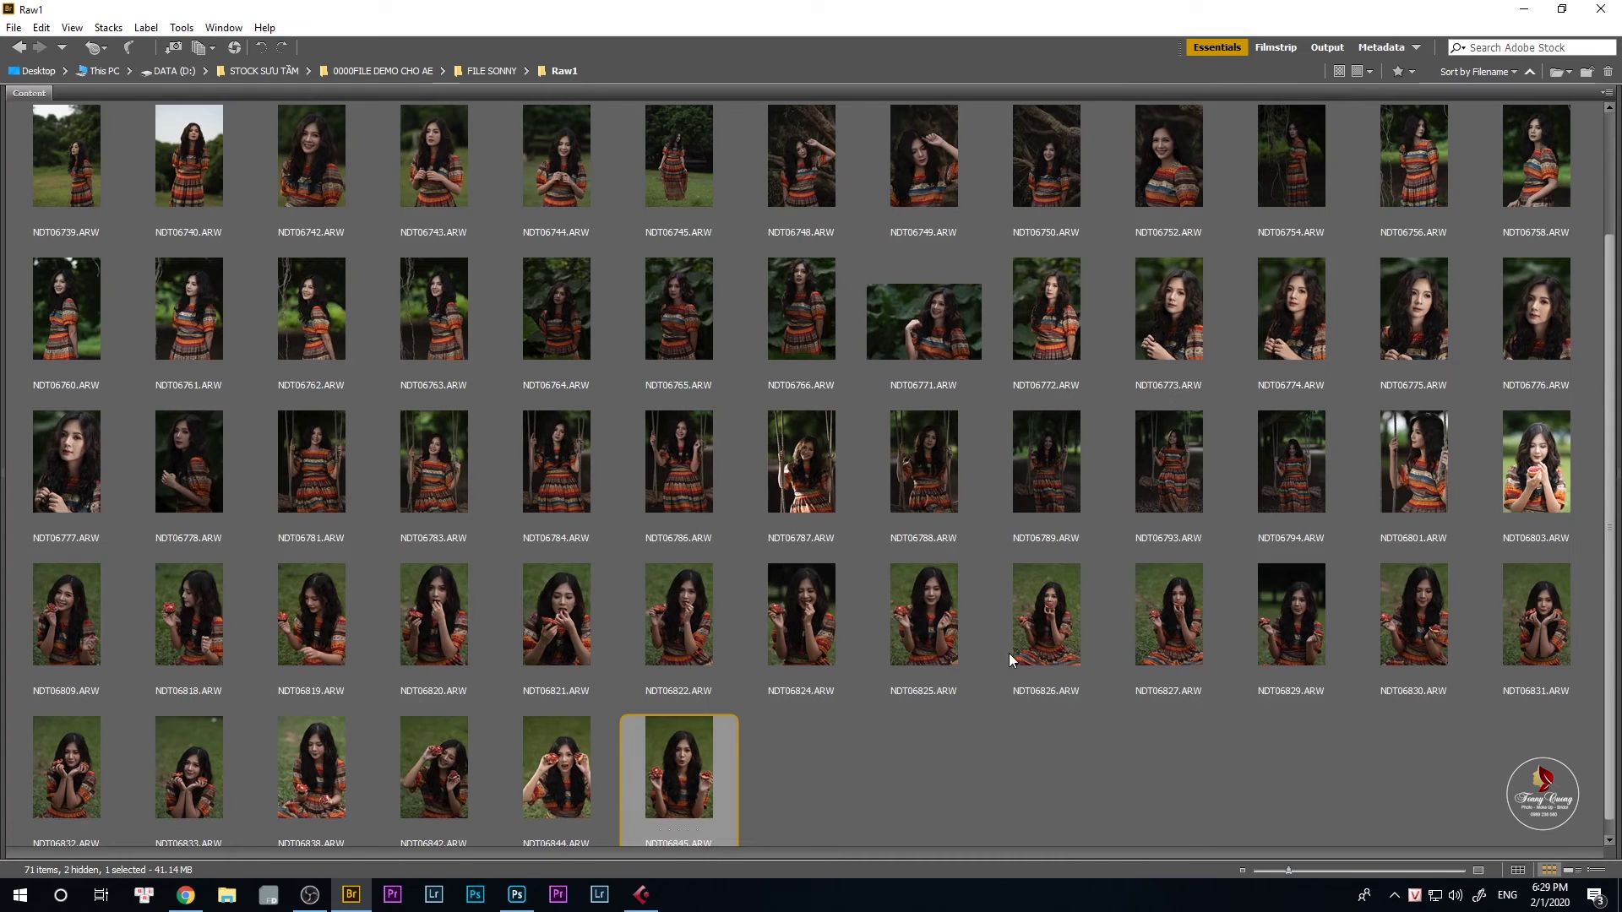
shift+click(68, 774)
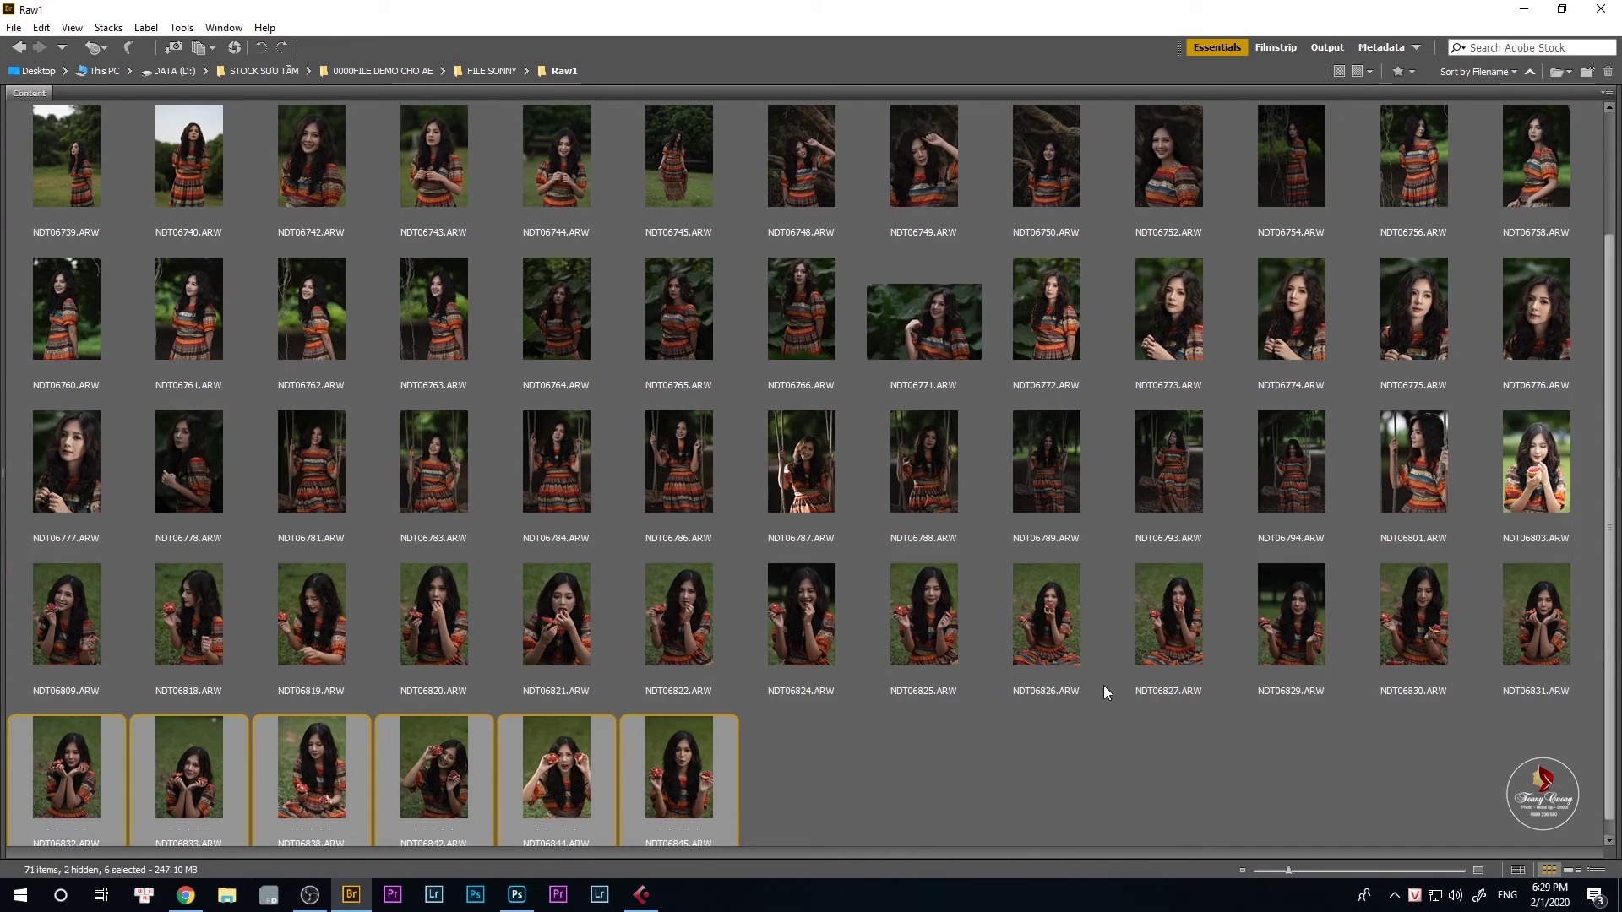
shift+click(936, 627)
right_click(936, 627)
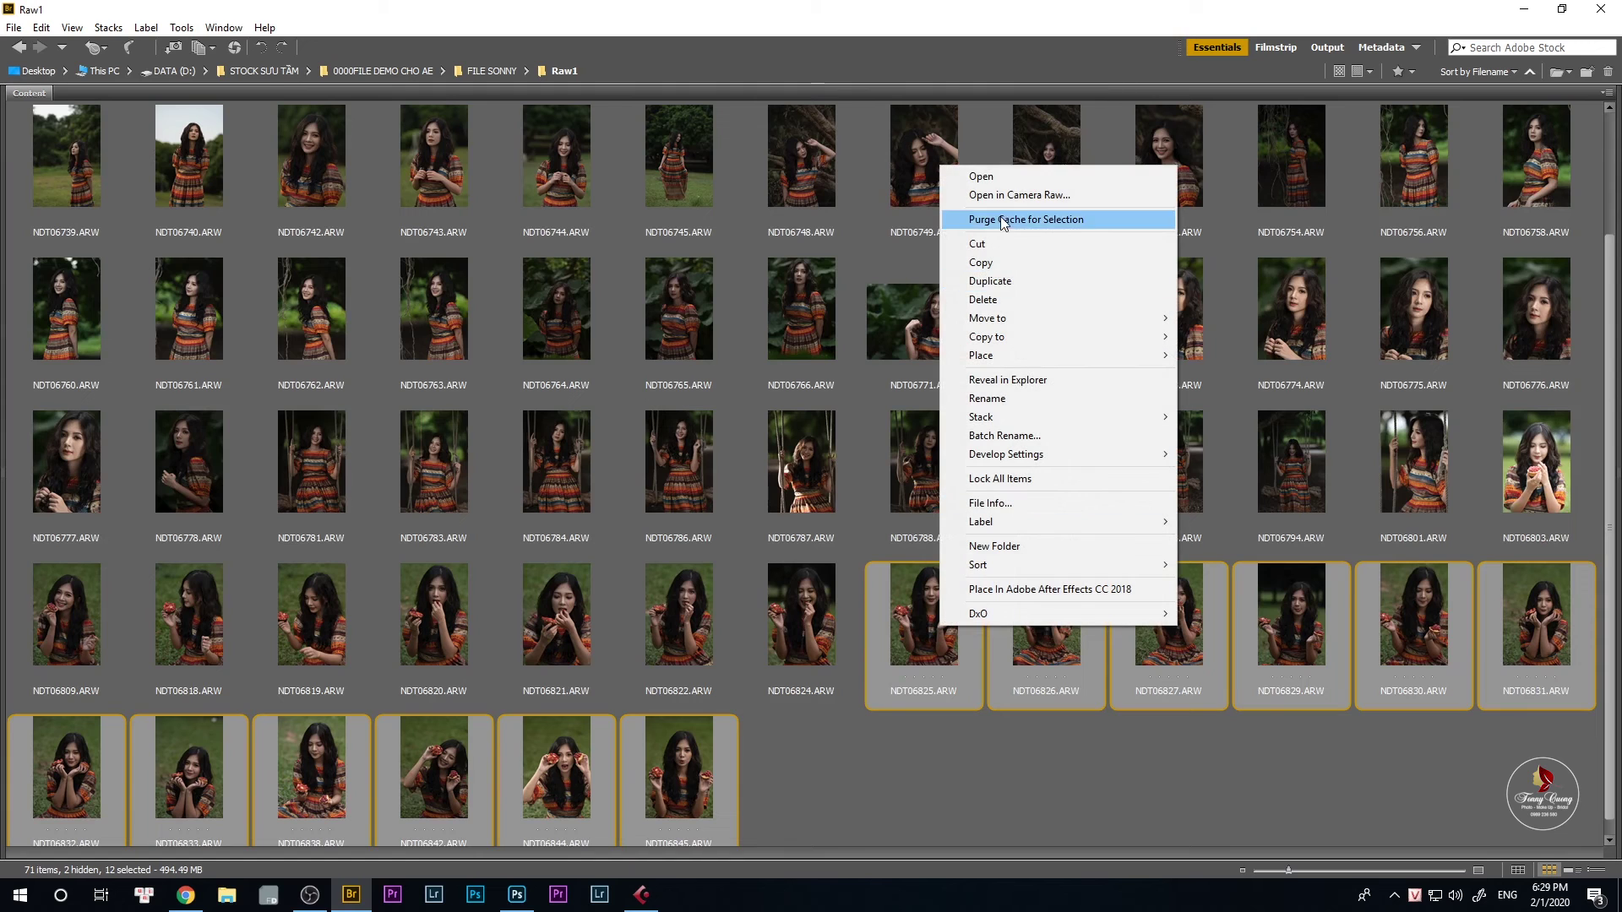
Open the twelve photos in Camera Raw and fit the preview to the whole frame.
click(1019, 177)
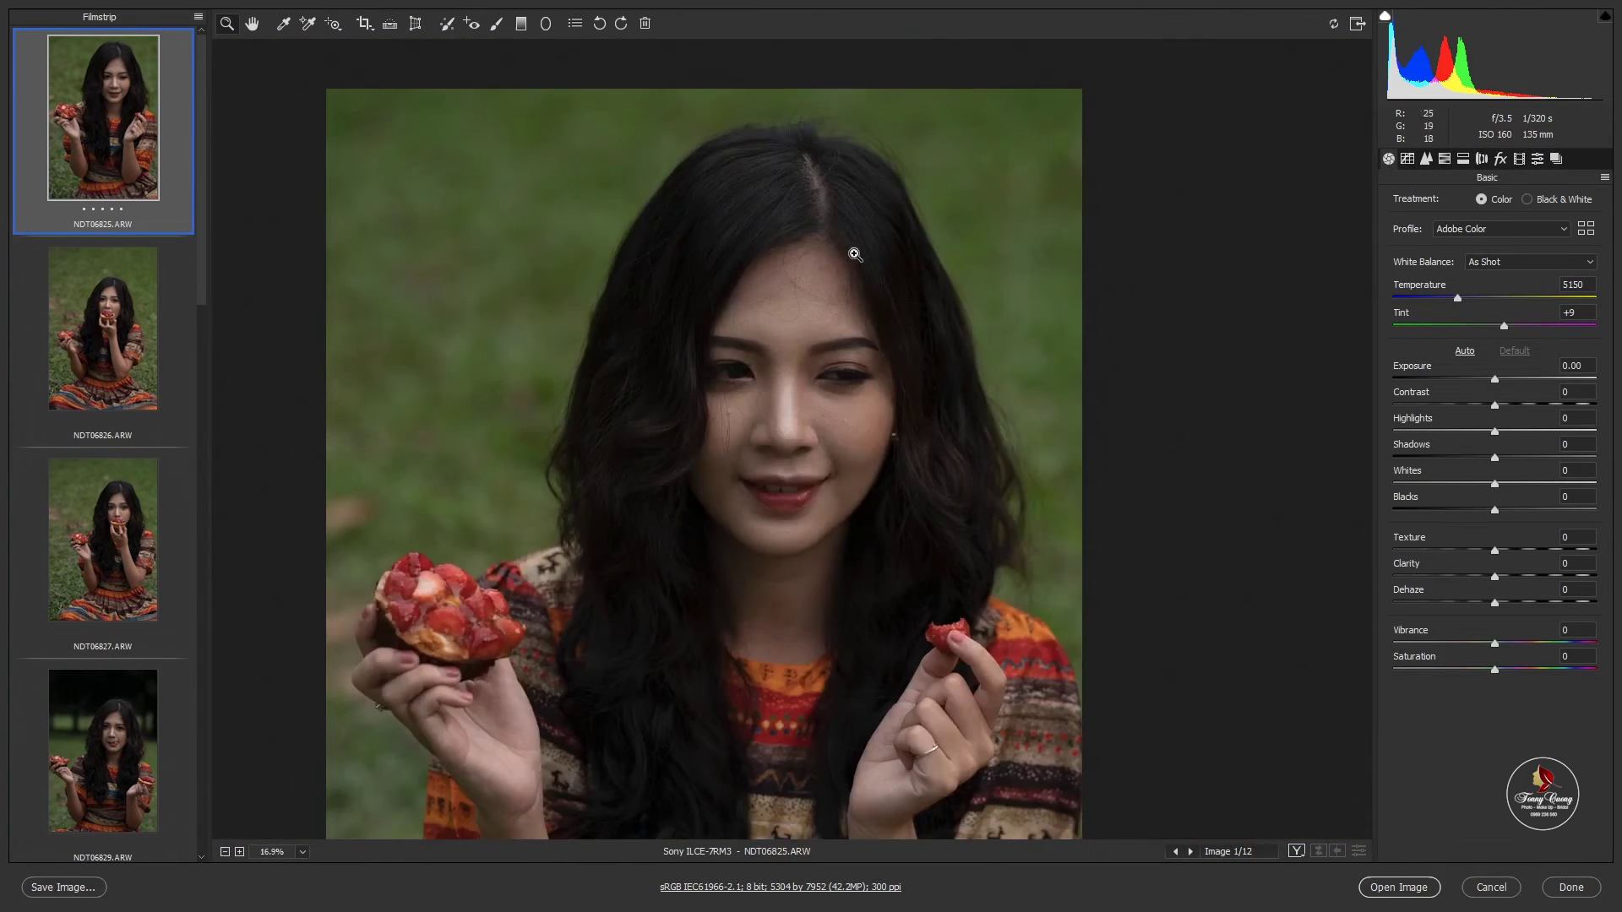
drag(862, 251, 777, 329)
click(777, 330)
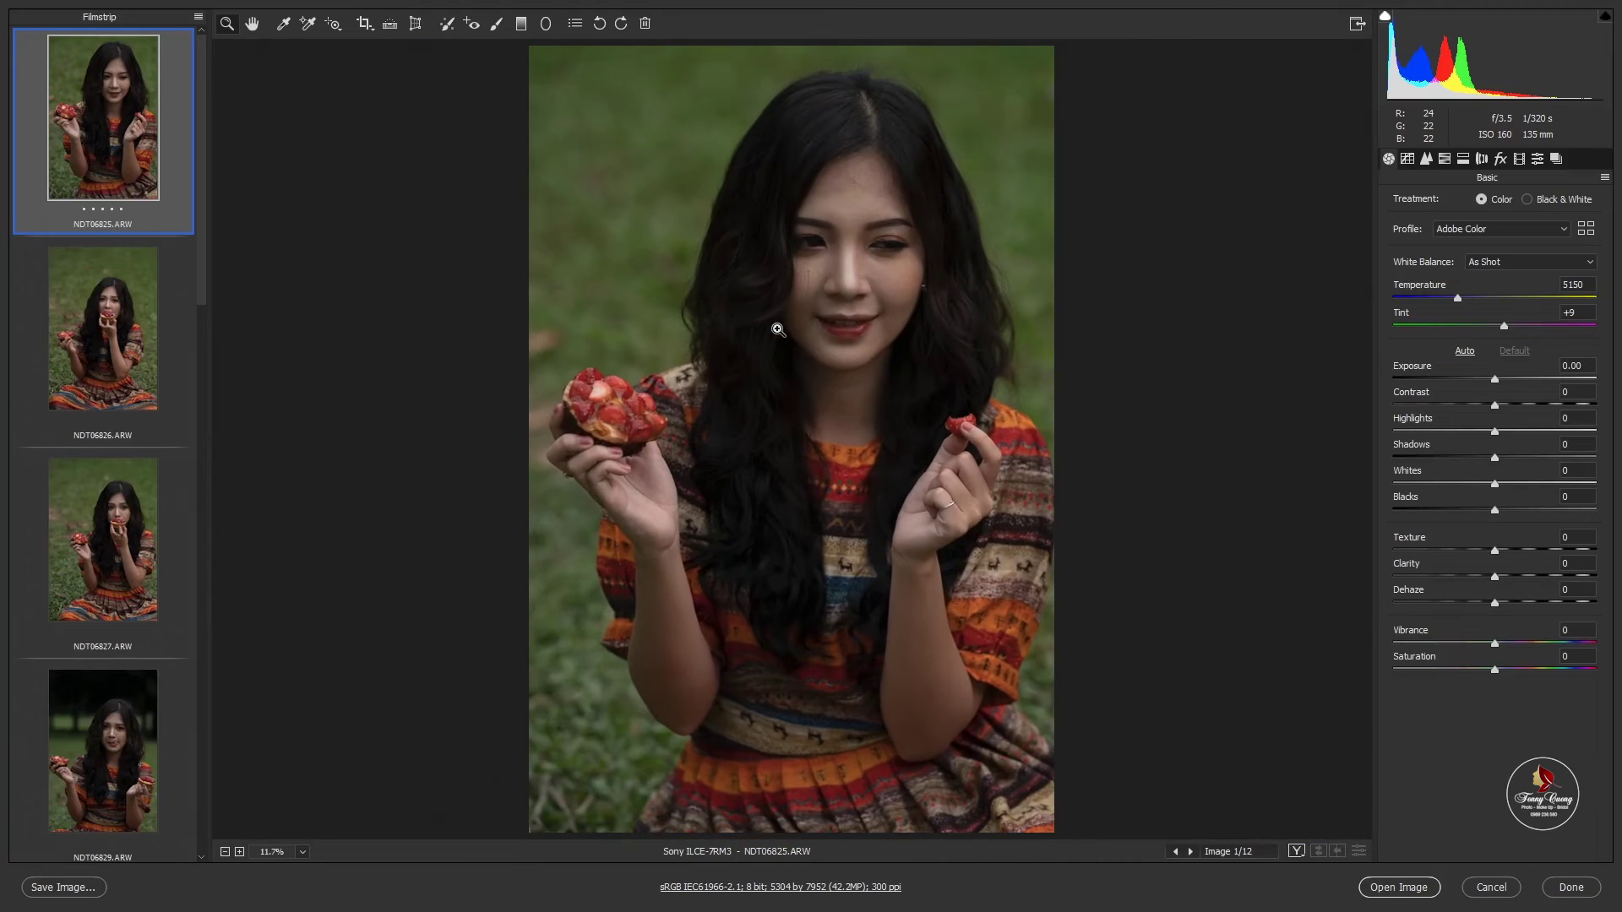
scroll(99, 638, down, 3)
scroll(99, 638, down, 2)
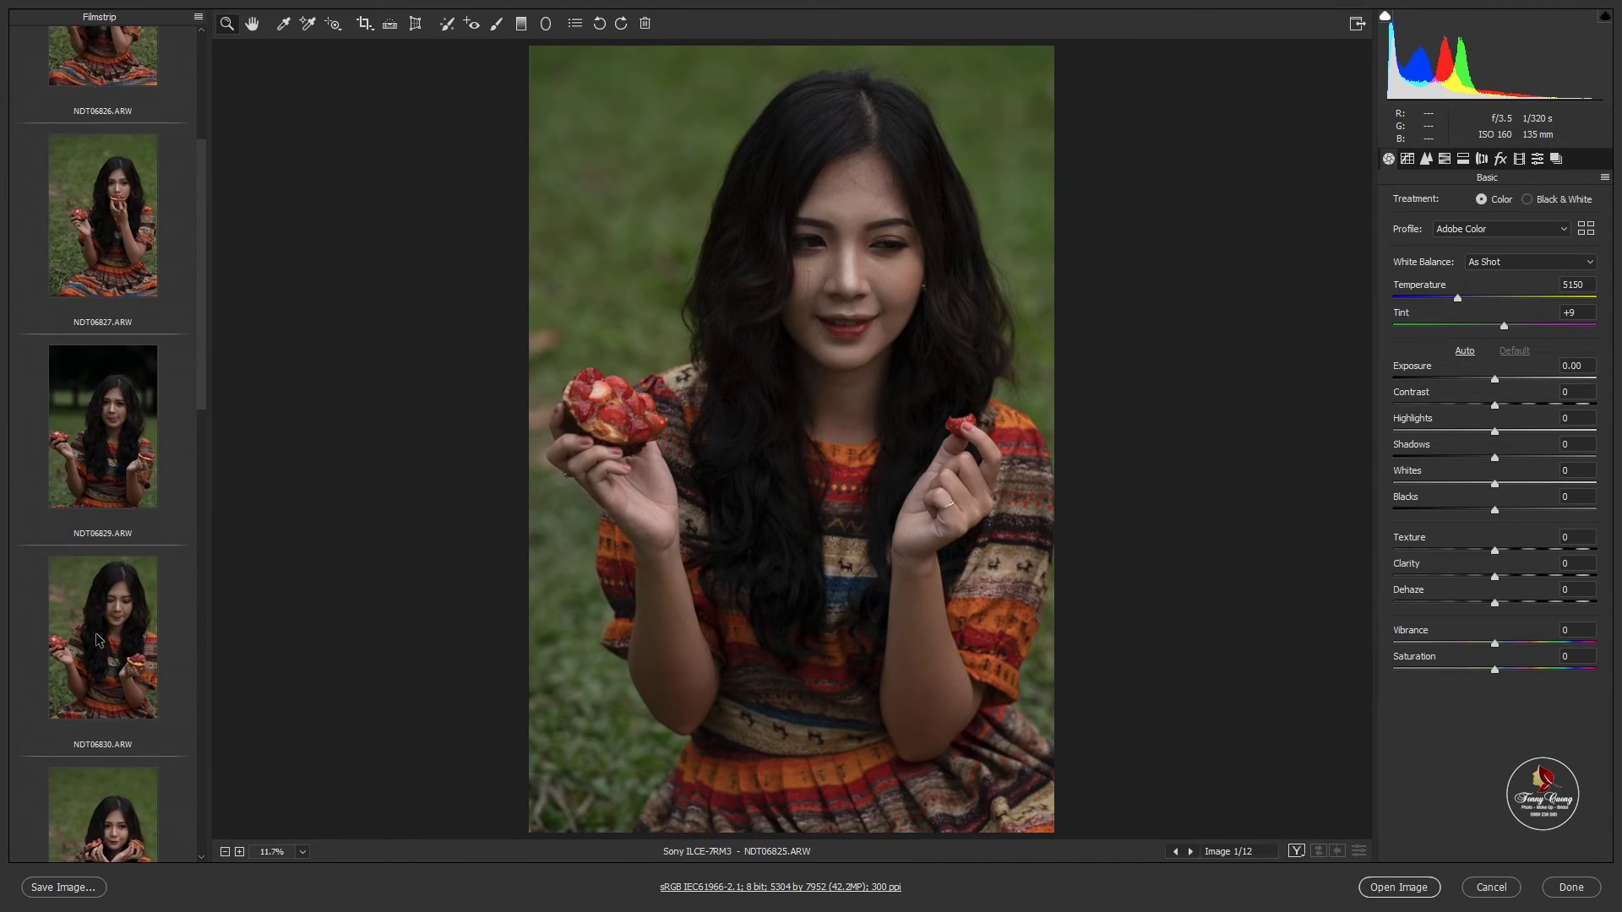
scroll(110, 634, down, 2)
scroll(169, 608, down, 2)
scroll(177, 607, down, 2)
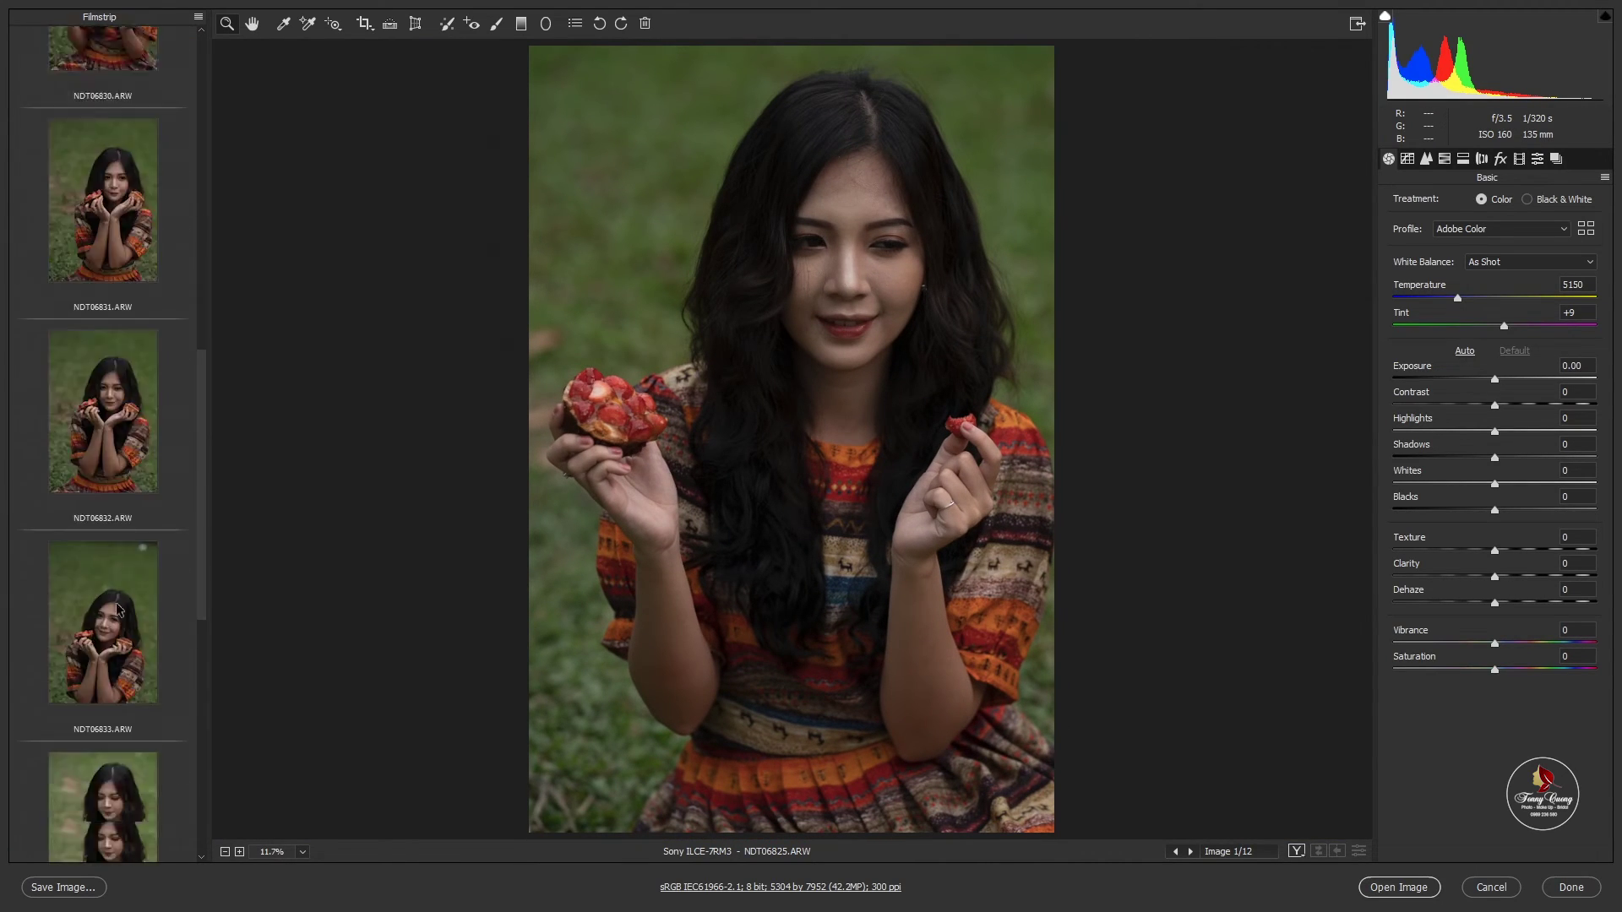
scroll(186, 591, down, 2)
scroll(207, 591, down, 1)
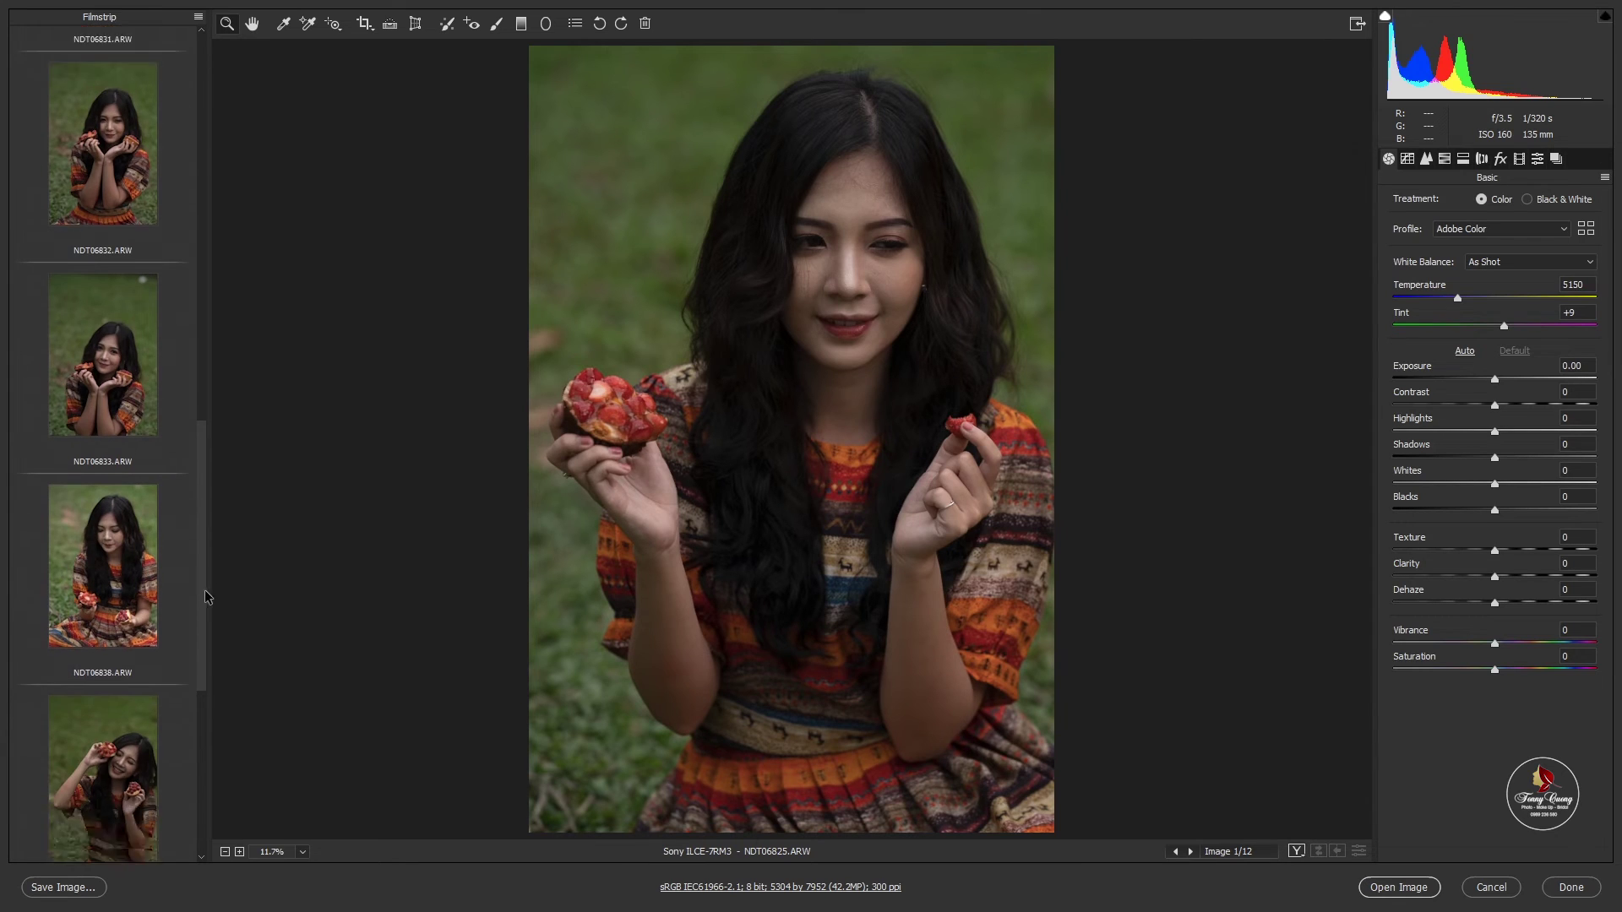
scroll(209, 692, down, 4)
Inspect NDT06845, NDT06844, NDT06842, NDT06838 and NDT06833, zooming in on her face.
click(128, 754)
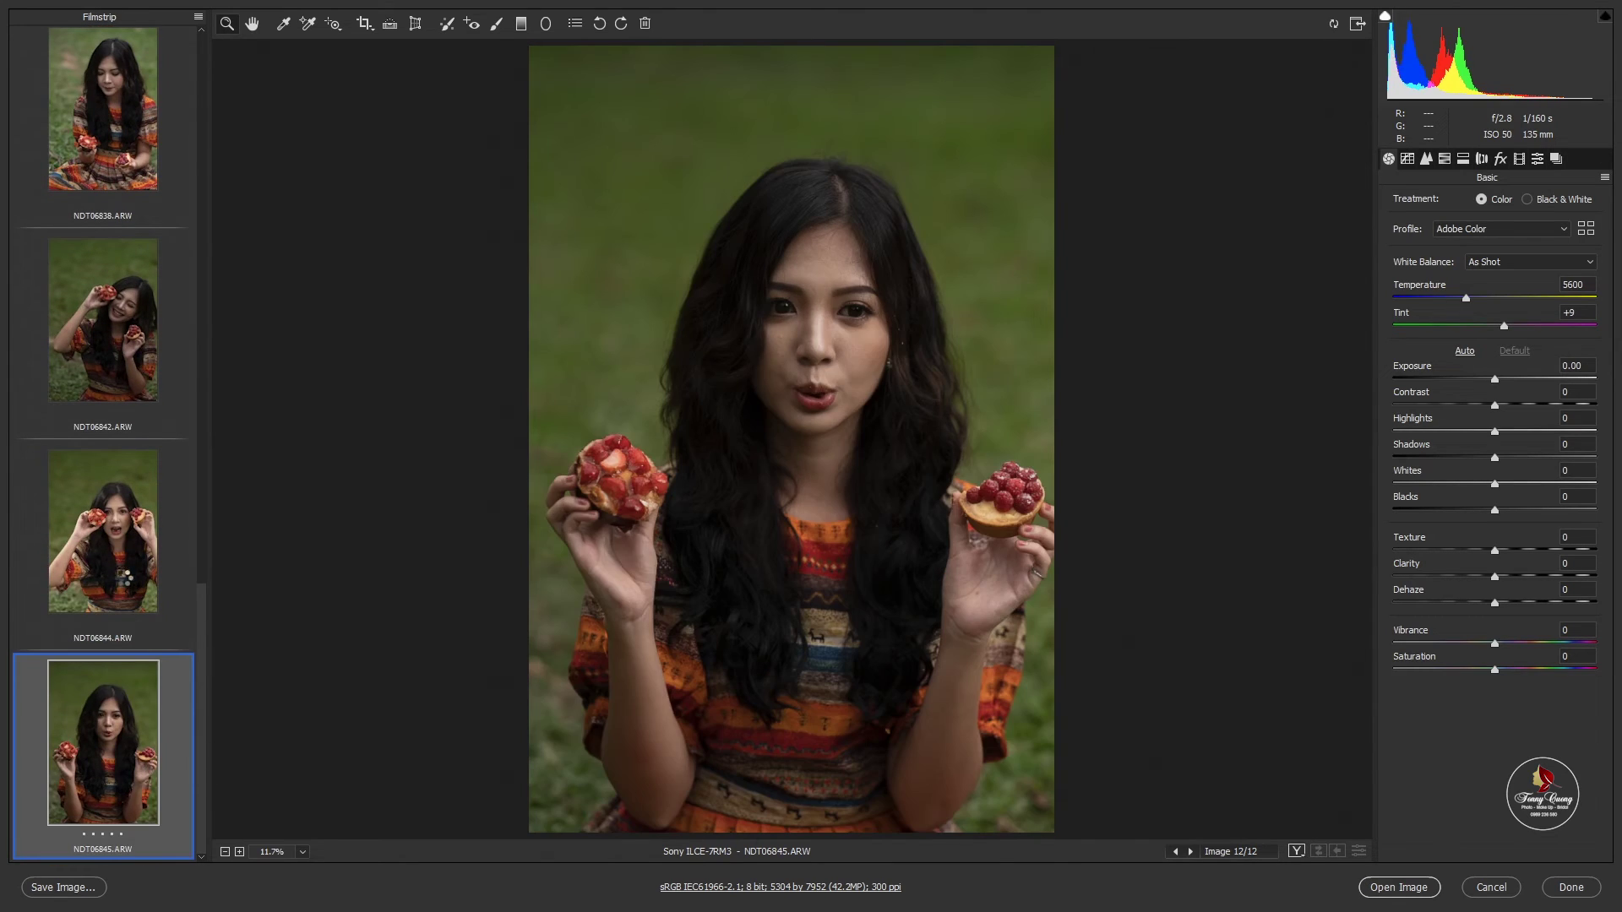
click(125, 578)
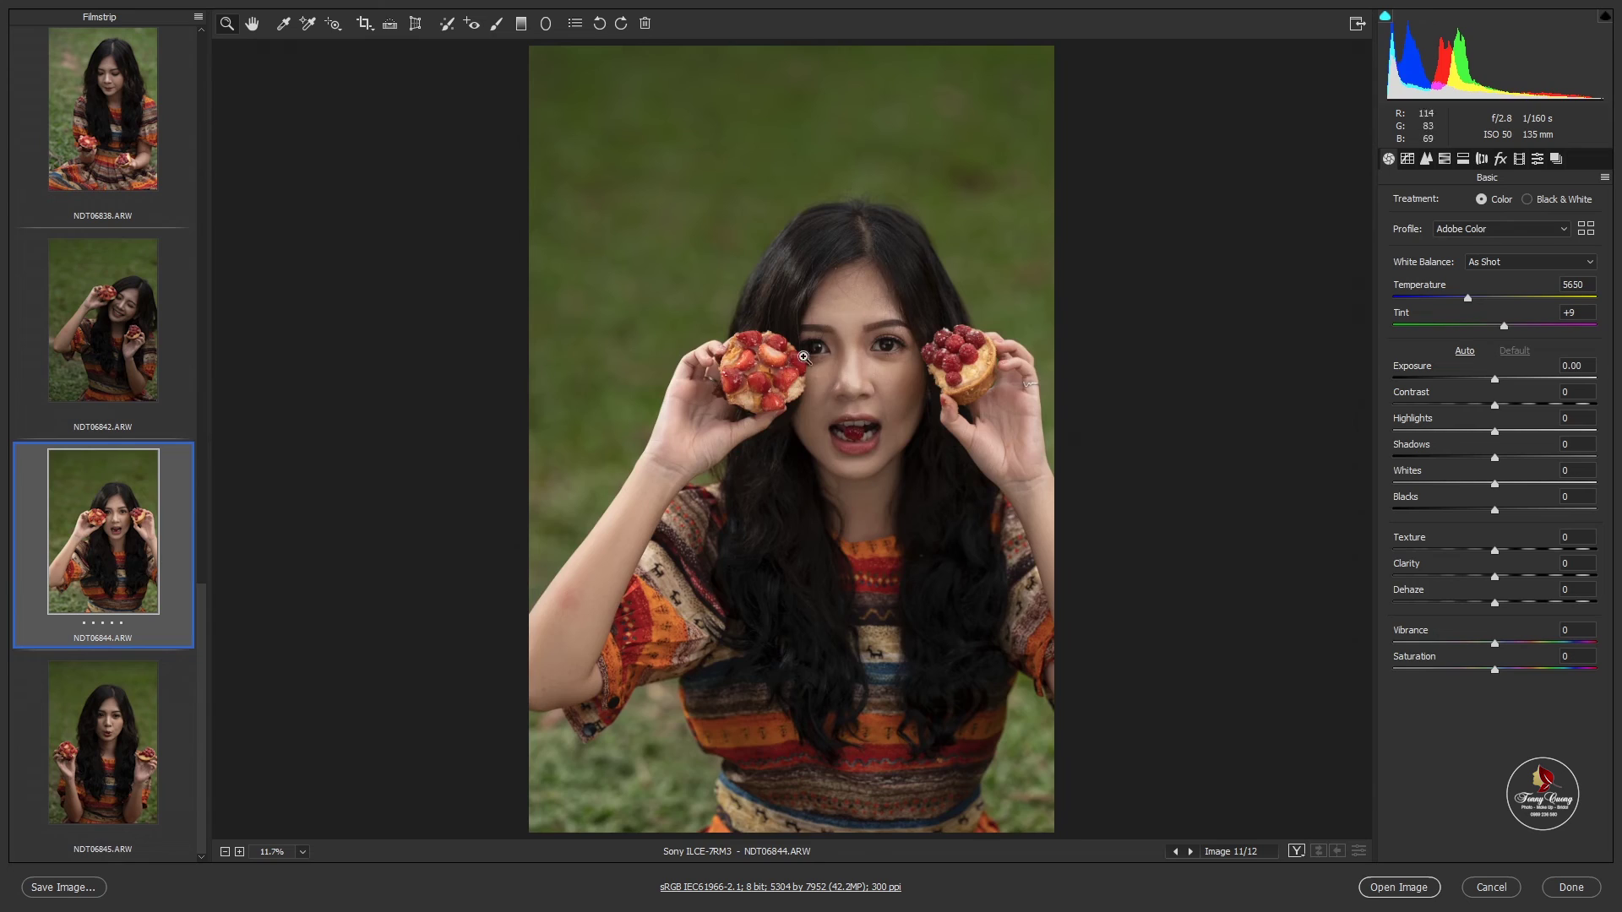
drag(885, 388, 834, 324)
click(100, 388)
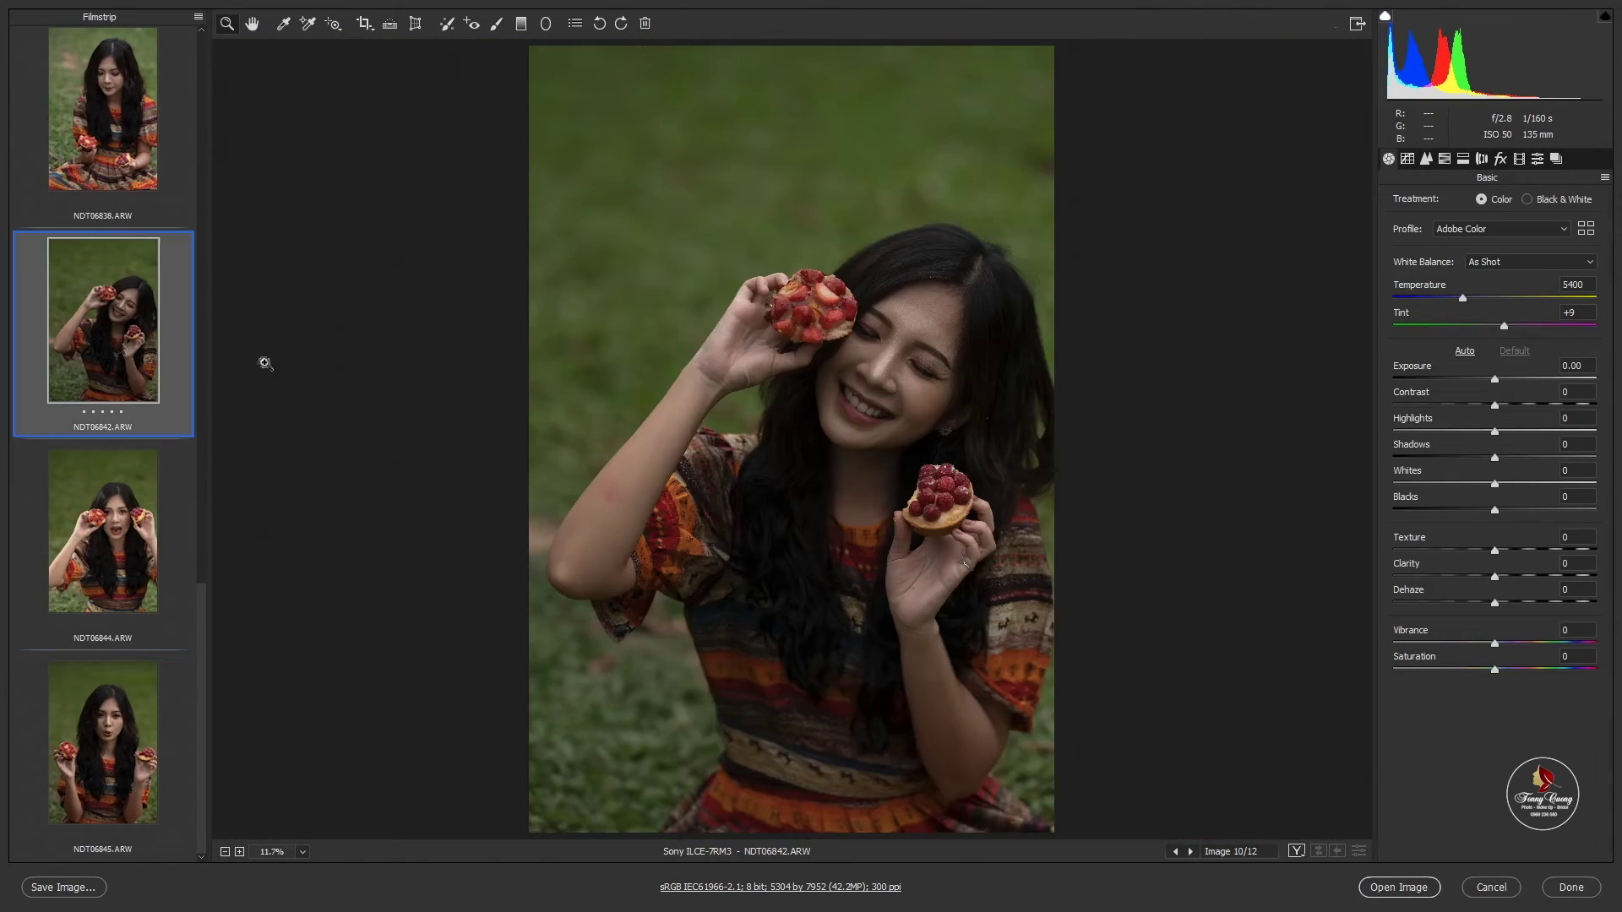
mouse_move(971, 358)
mouse_down()
mouse_move(1002, 357)
mouse_move(930, 355)
mouse_move(984, 315)
mouse_up()
click(159, 161)
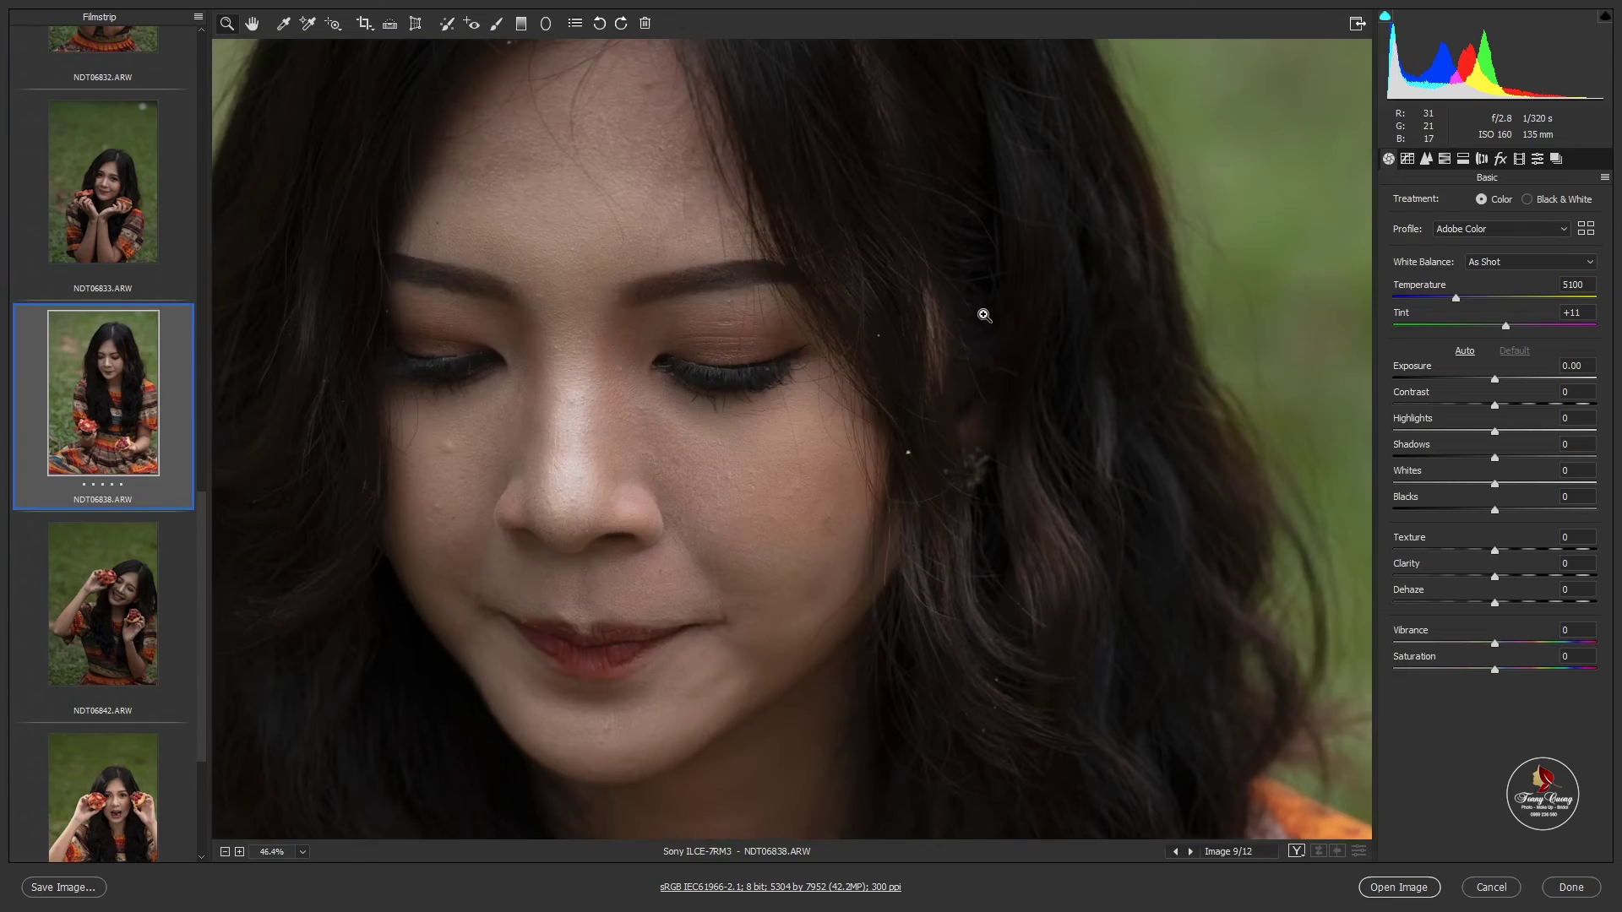
click(112, 226)
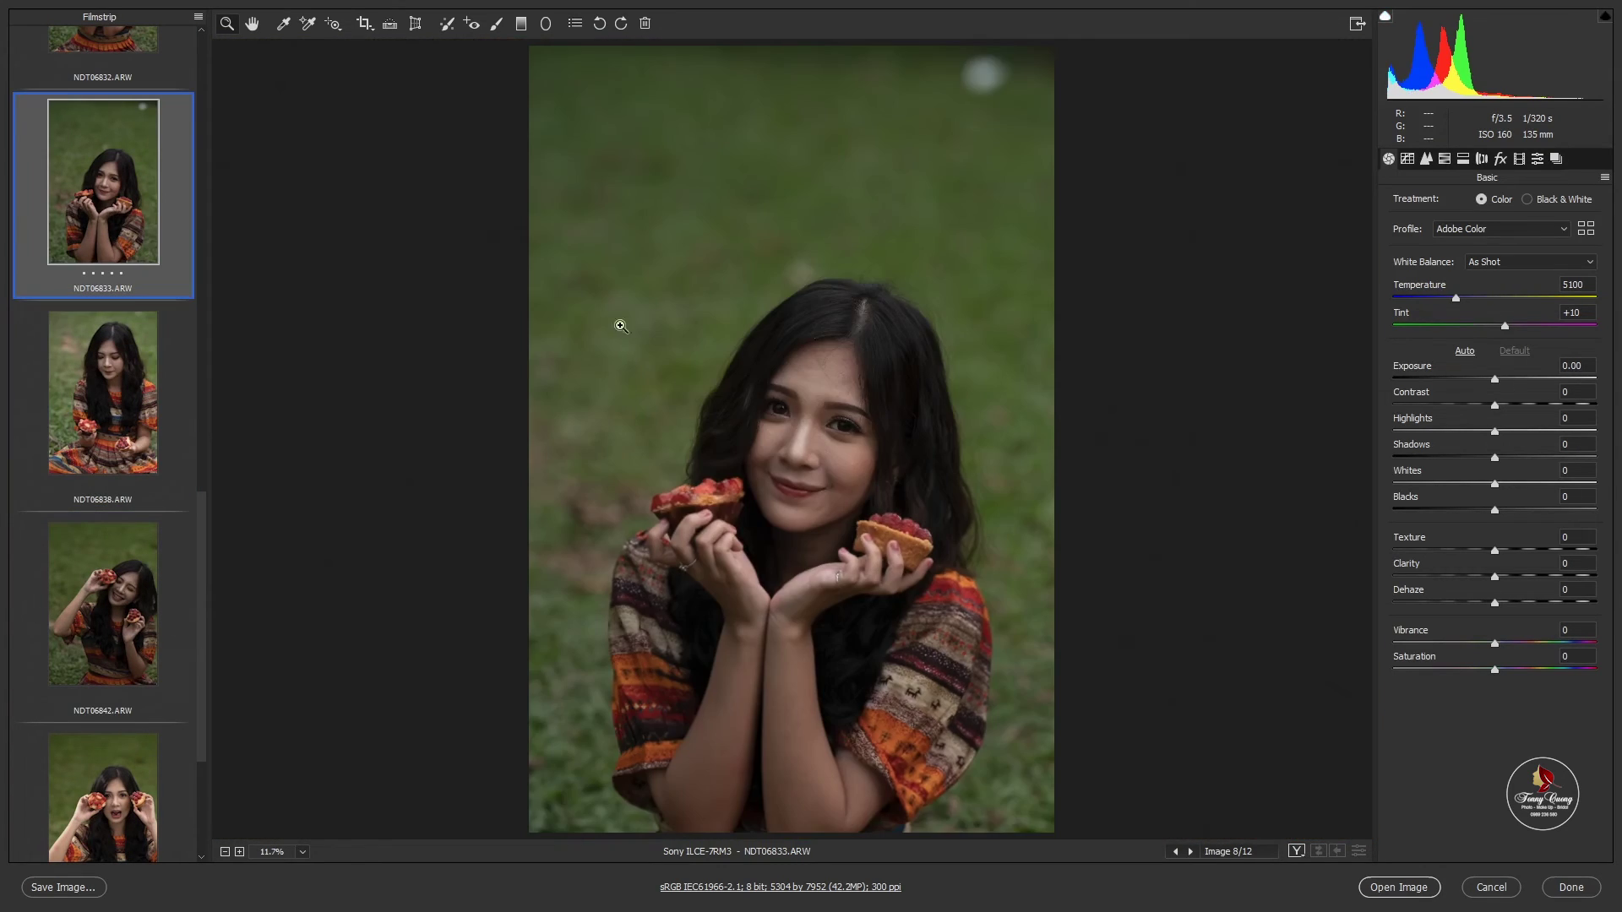
mouse_move(615, 326)
mouse_down()
mouse_move(632, 299)
mouse_move(591, 330)
mouse_move(753, 365)
mouse_move(634, 441)
mouse_up()
Return to the top of the filmstrip and display NDT06826 (image 2/12).
scroll(92, 606, down, 2)
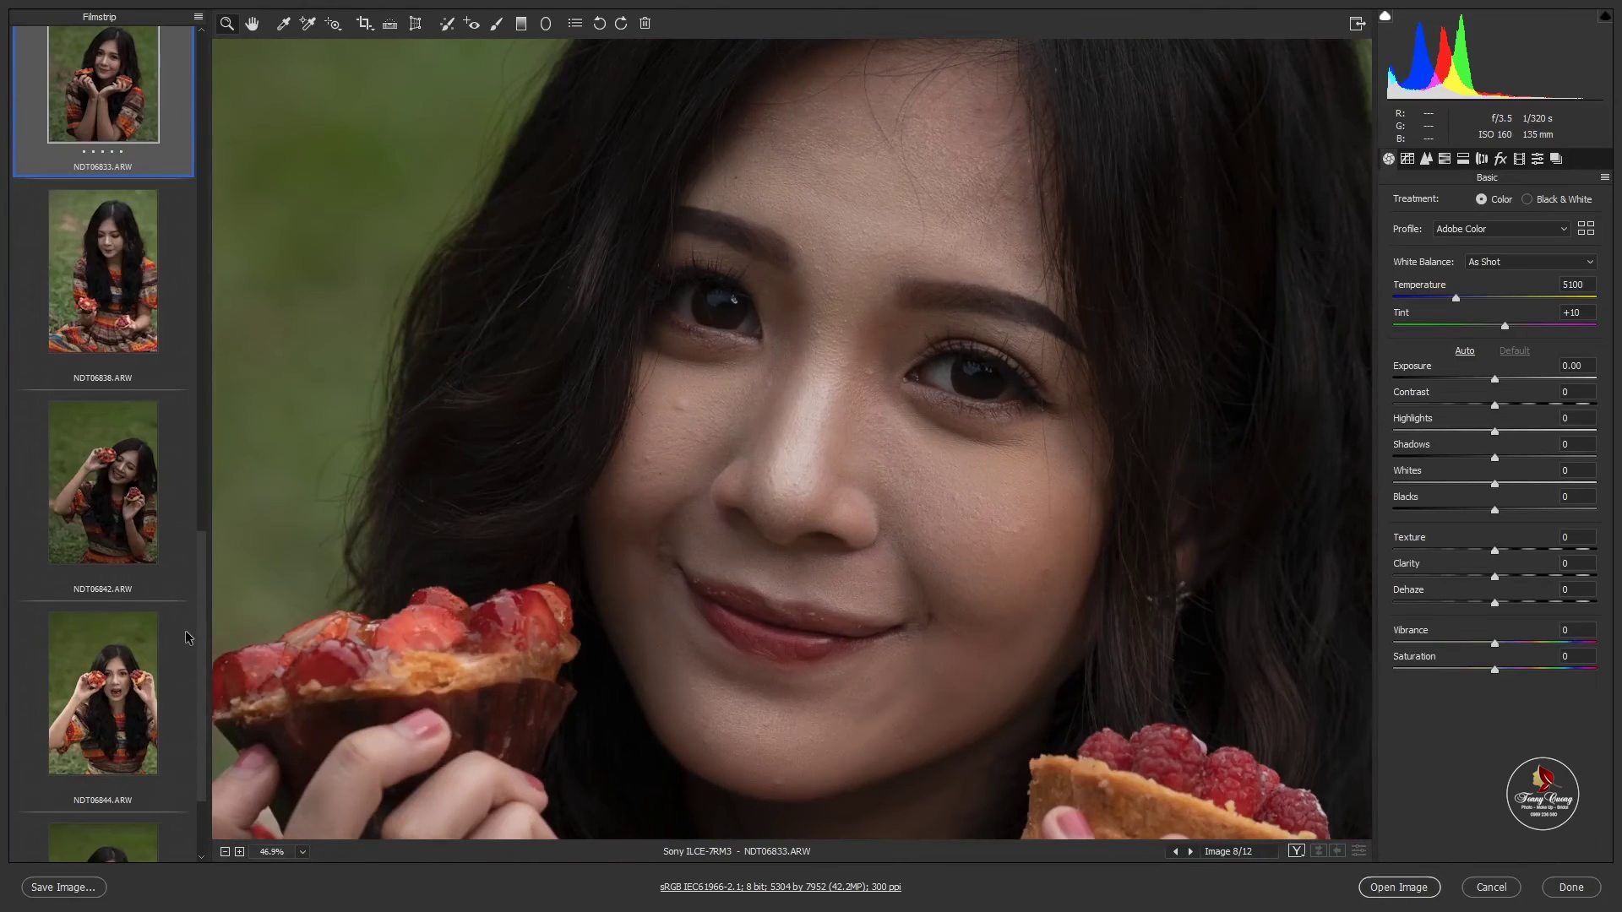
drag(203, 652, 199, 160)
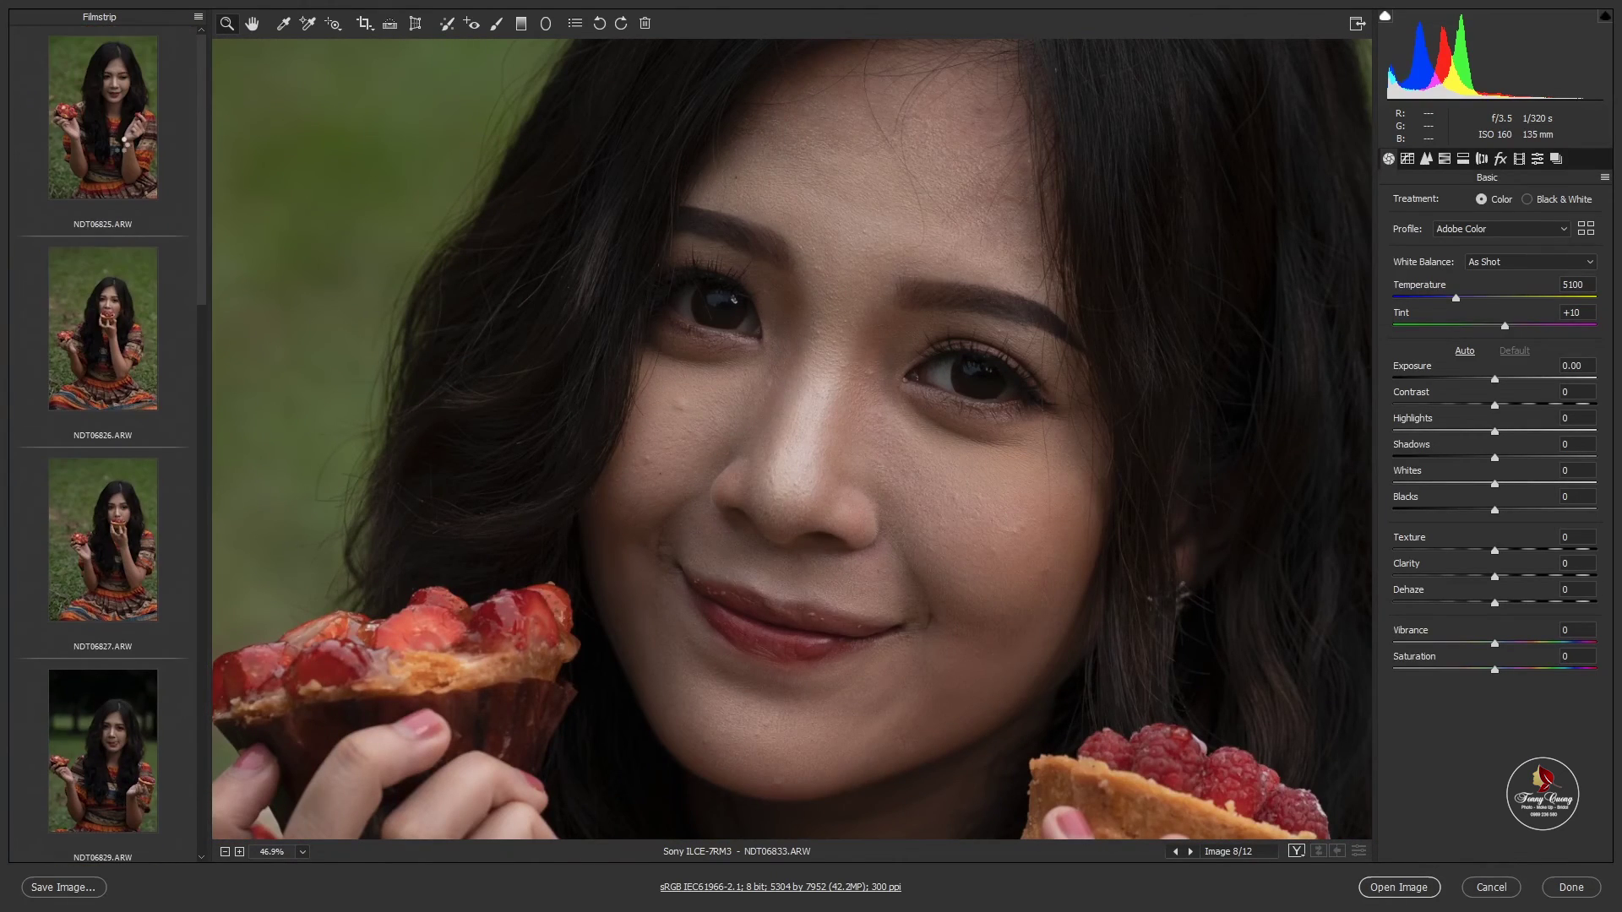
click(123, 145)
click(120, 321)
click(118, 152)
click(111, 365)
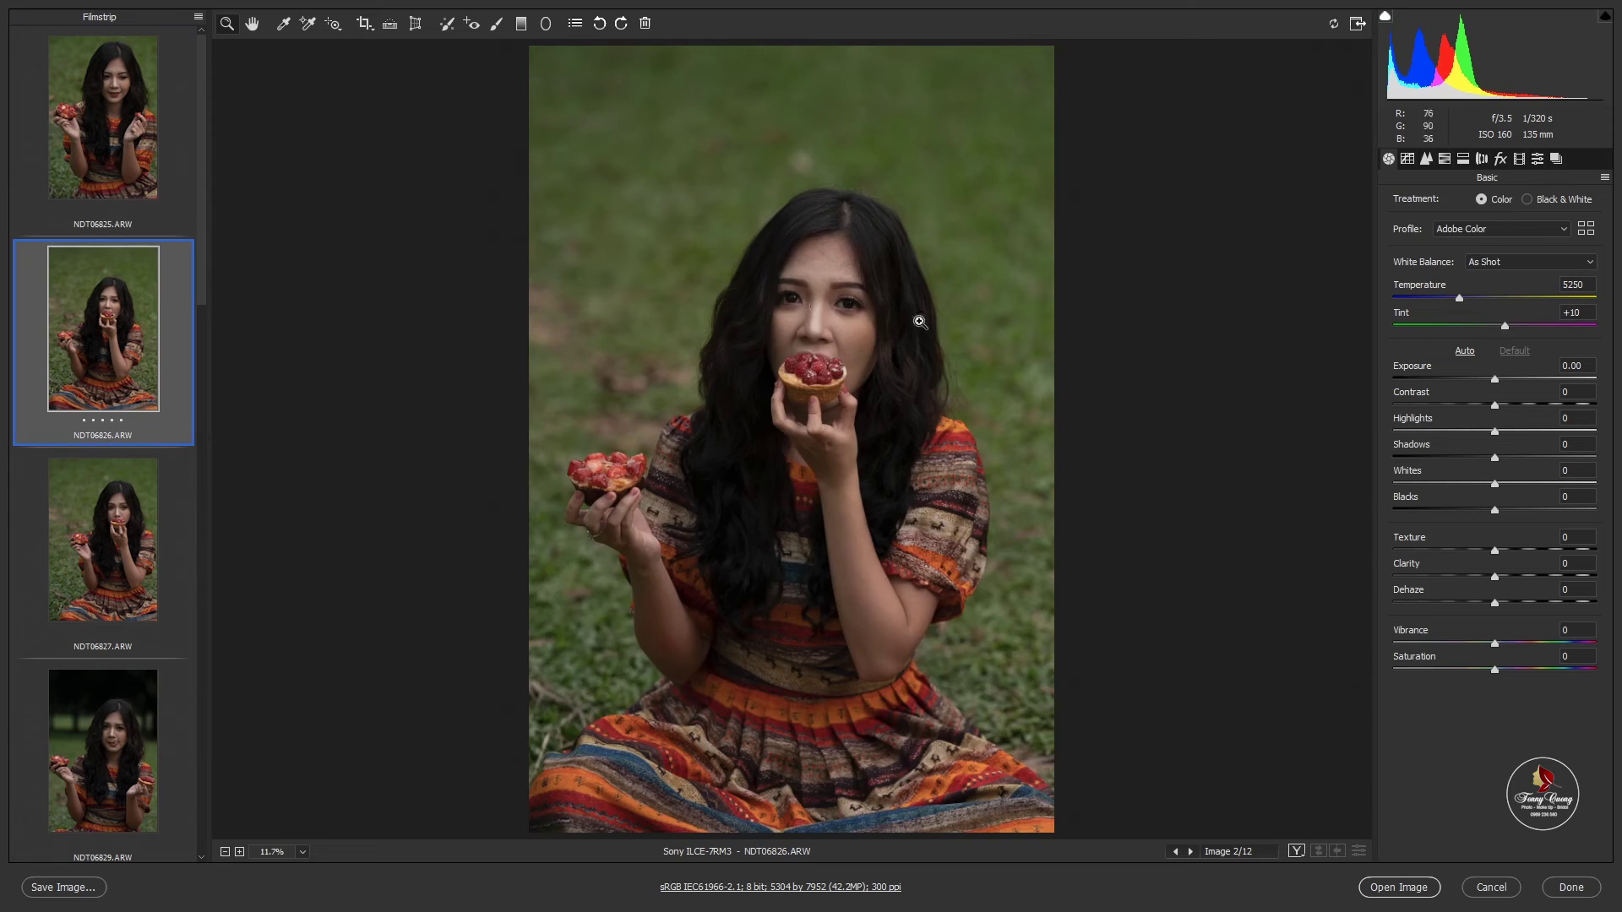
Apply the first Cường Tonny Pro preset and raise exposure to +0.70.
click(1537, 159)
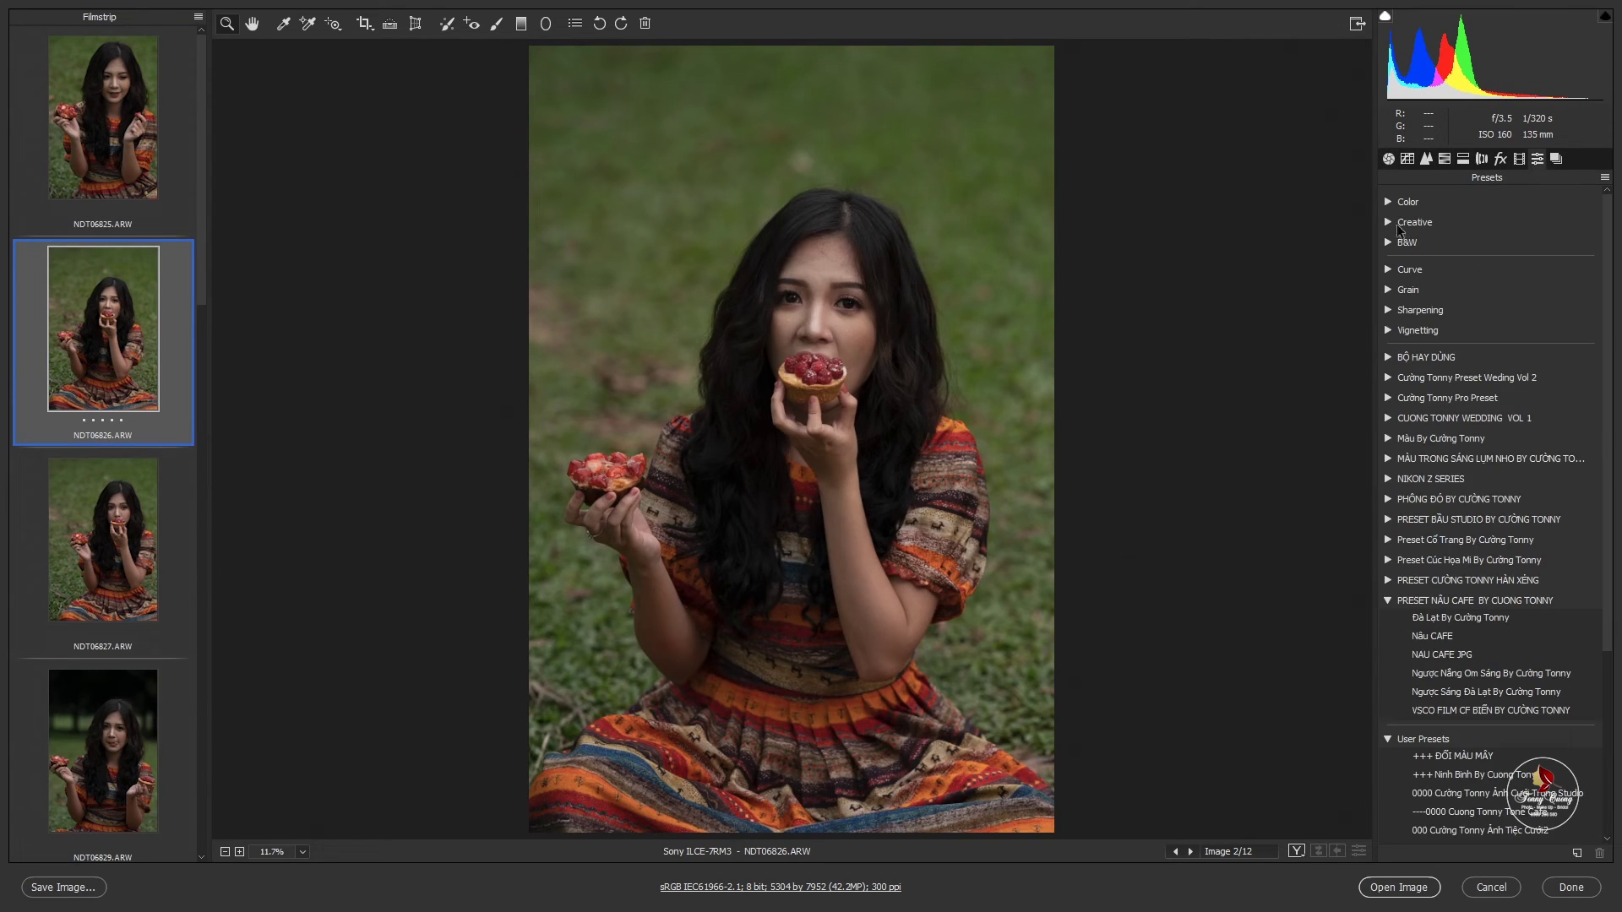
click(1386, 602)
click(1386, 627)
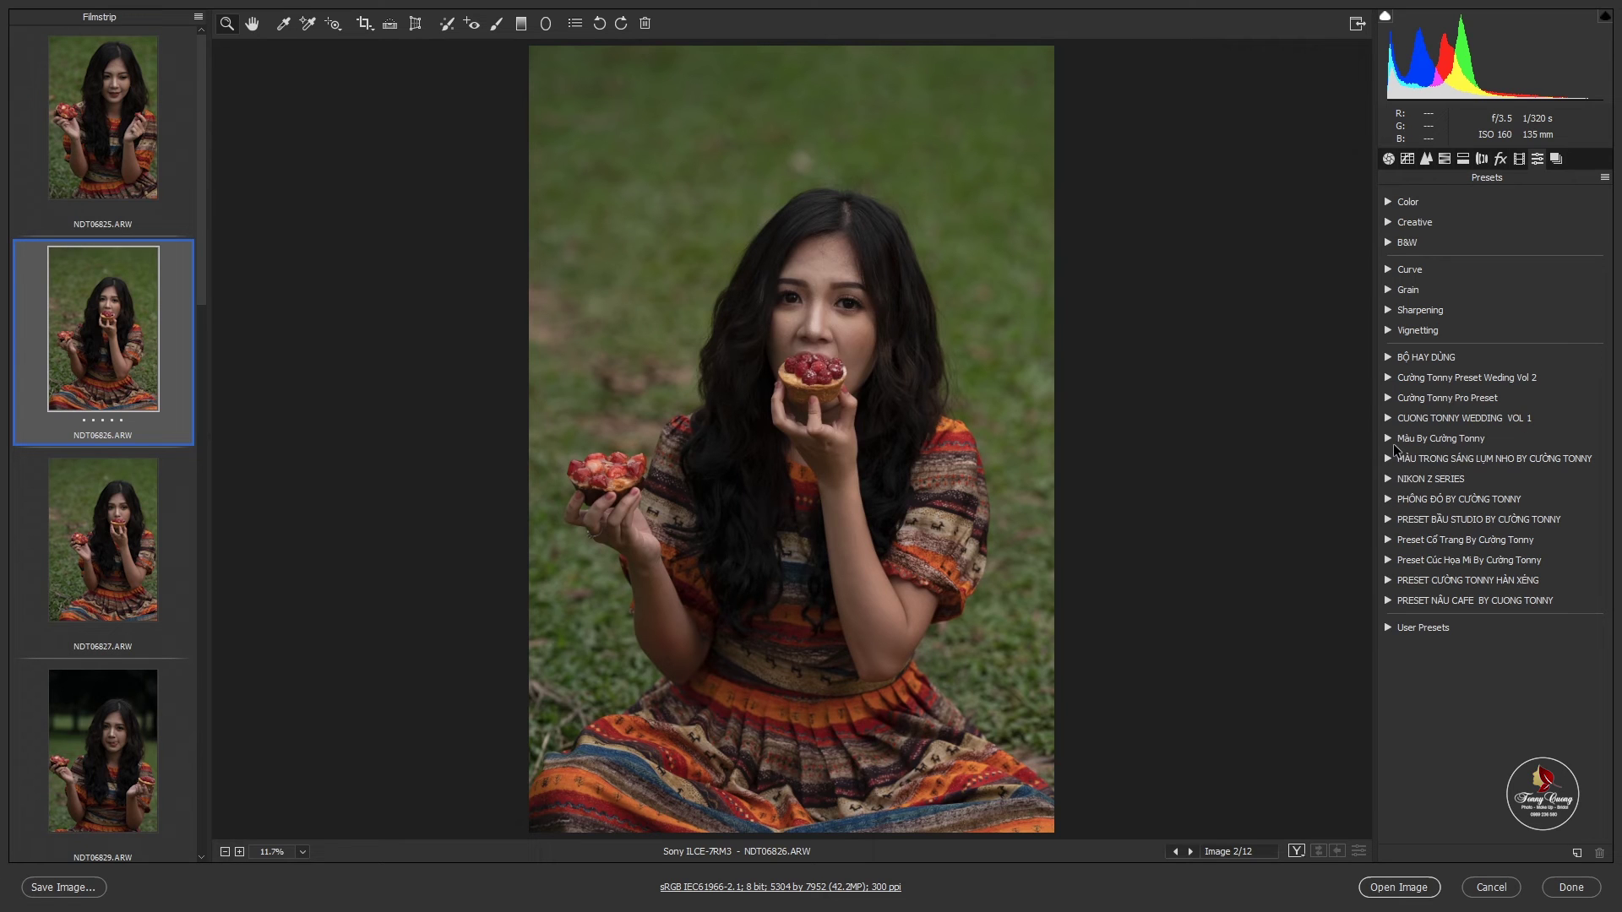
click(1388, 398)
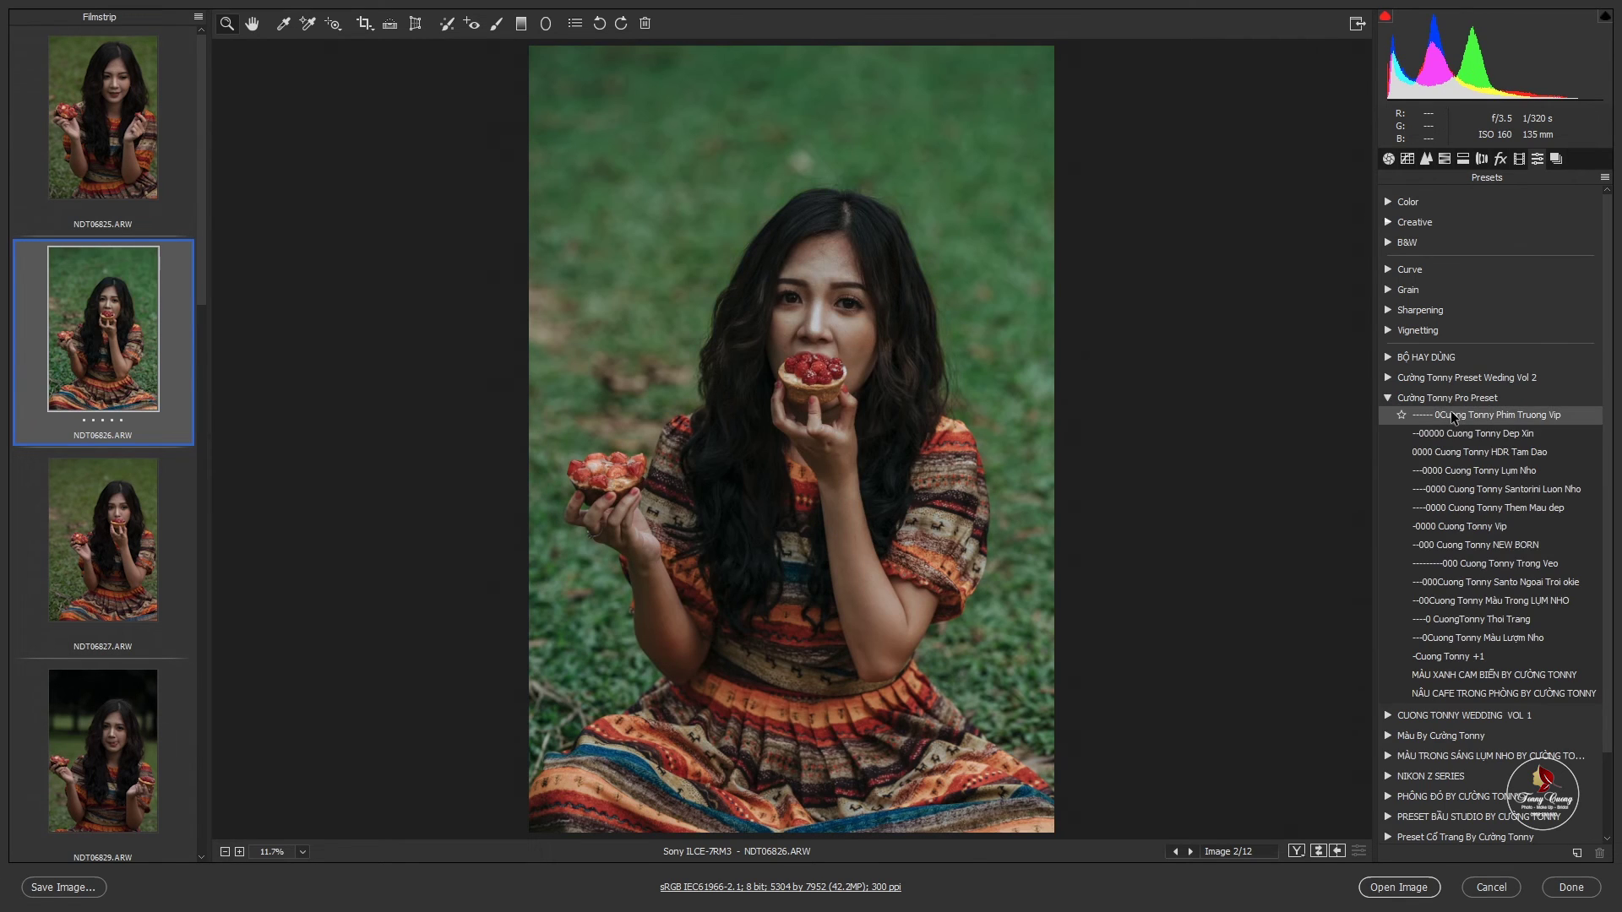
click(1453, 415)
click(1040, 253)
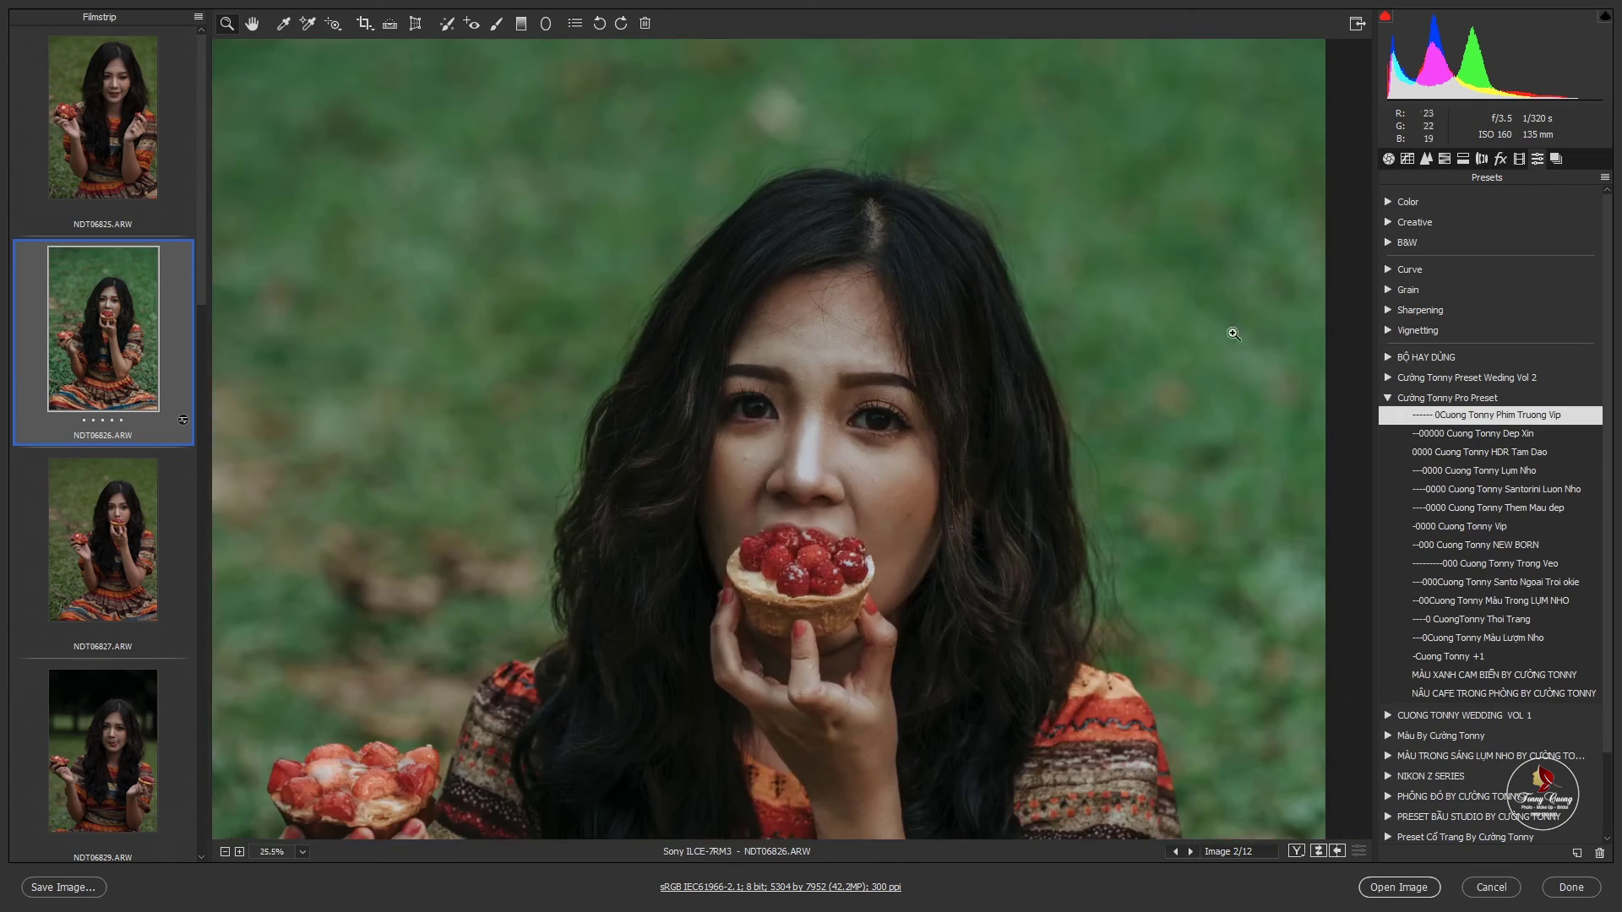
click(1387, 159)
drag(1500, 382, 1514, 382)
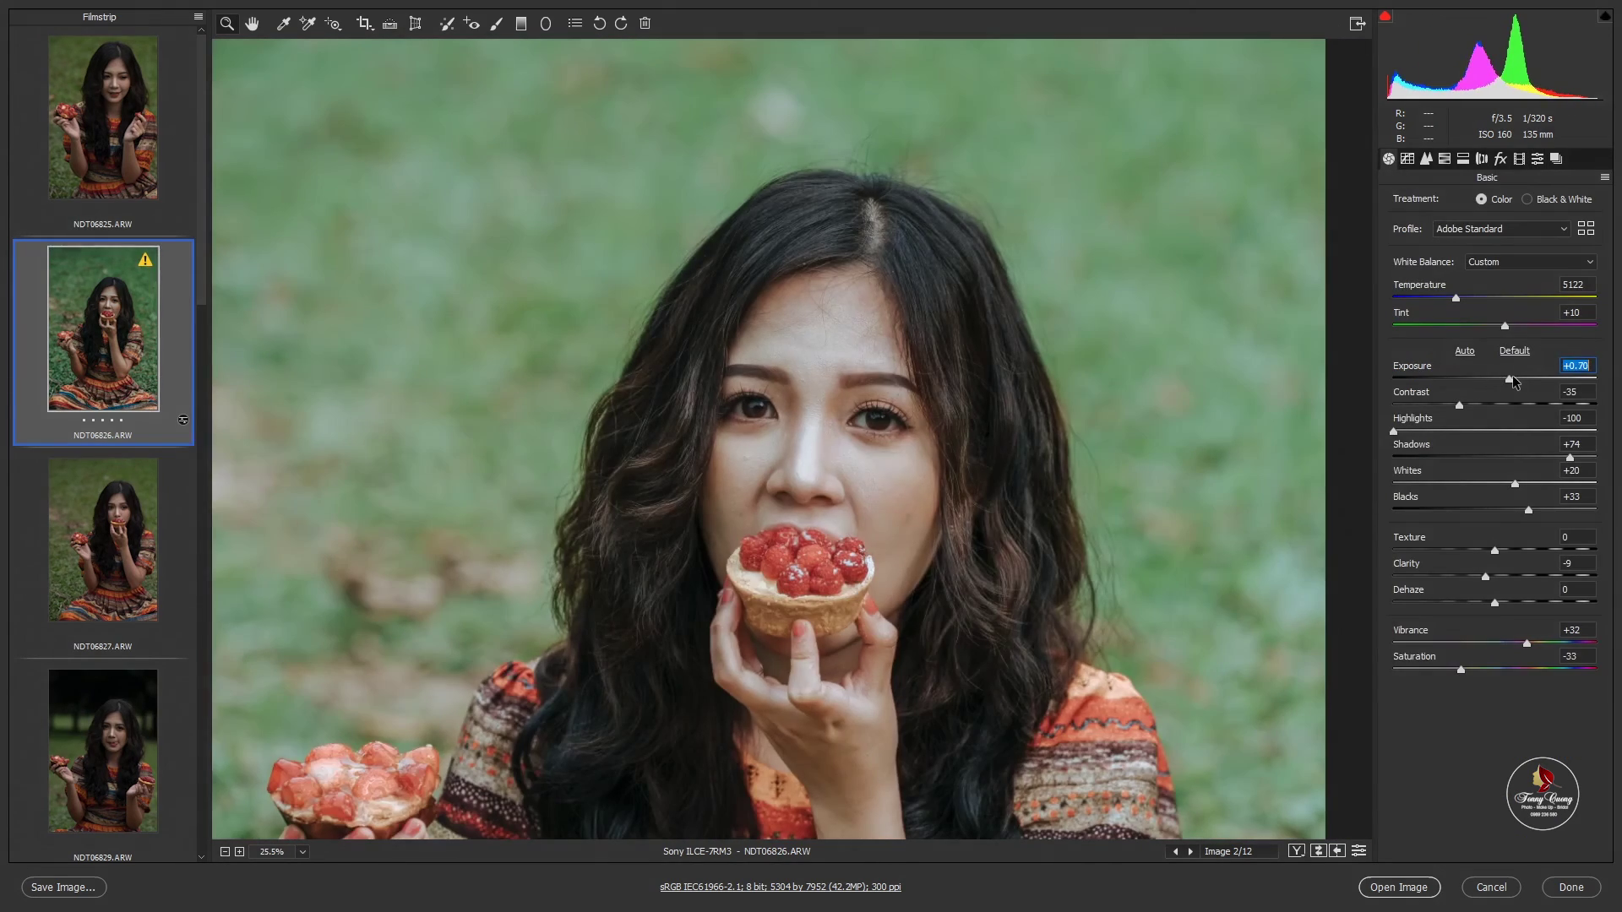
alt+click(826, 493)
alt+click(825, 494)
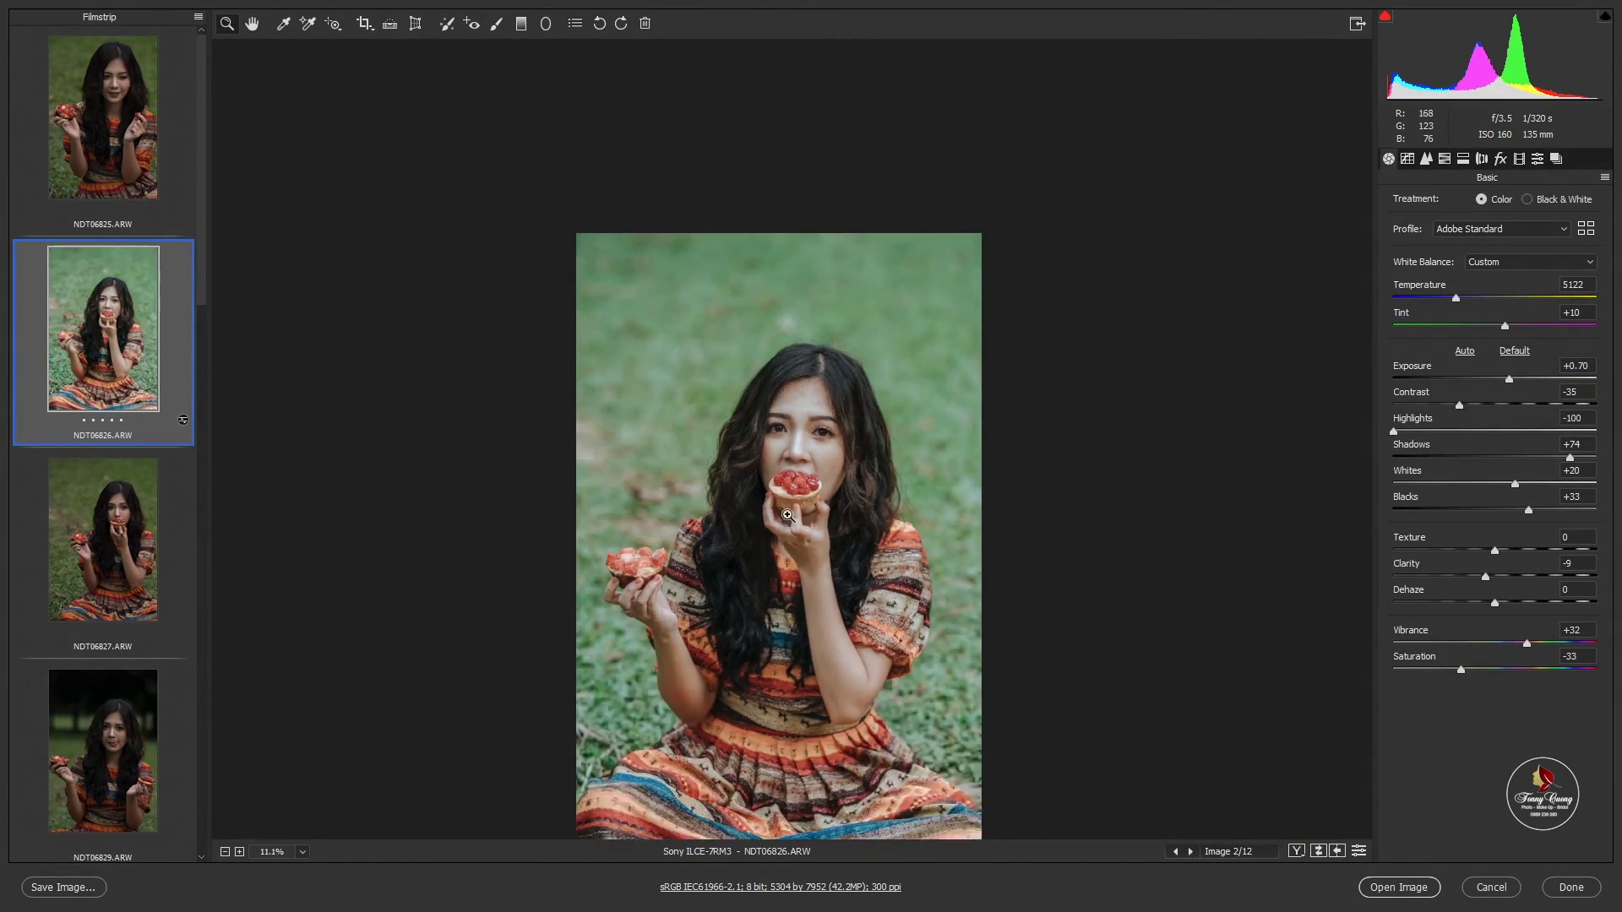
key(ctrl+0)
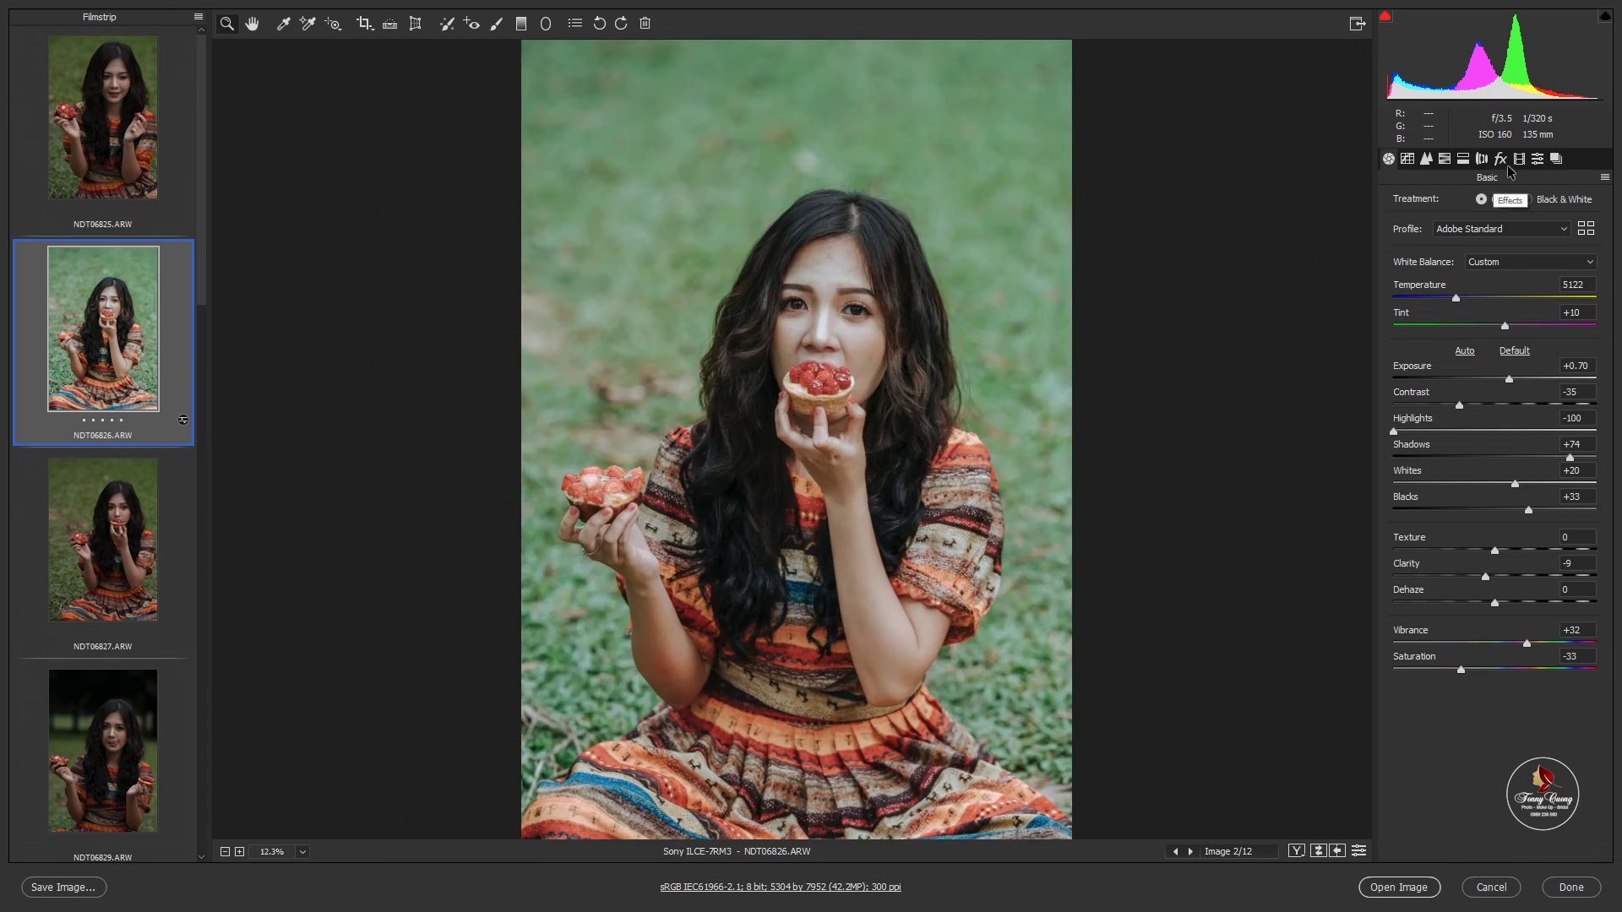
Try the NÂU CAFE TRONG PHÒNG and MÀU XANH CAM BIỂN presets, with exposure +1.40.
click(1537, 159)
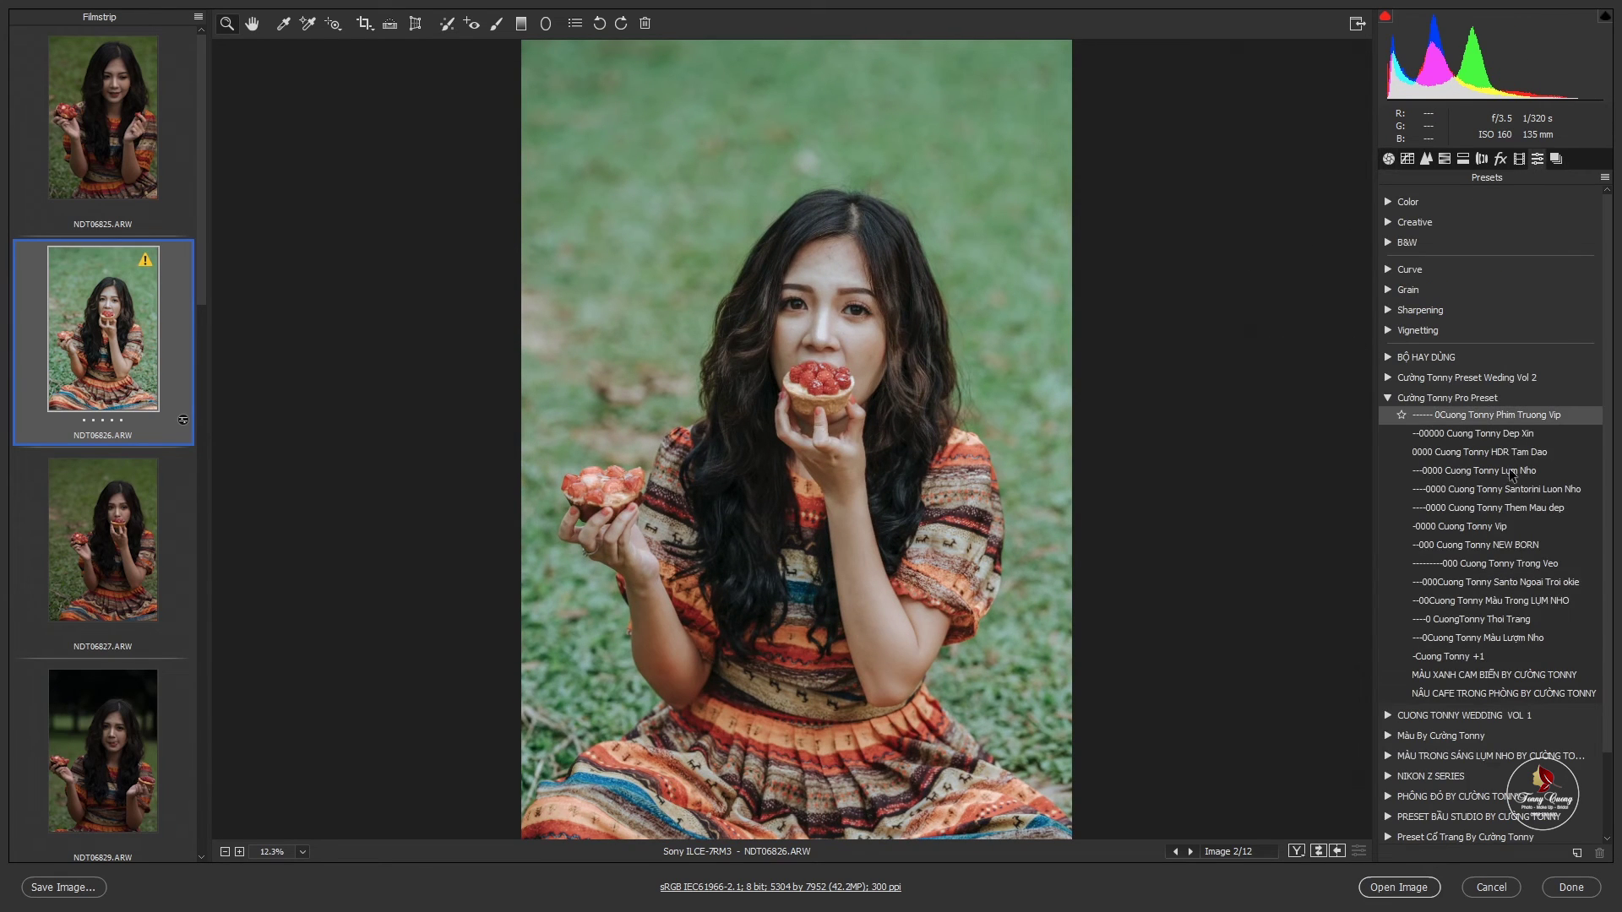
click(1453, 694)
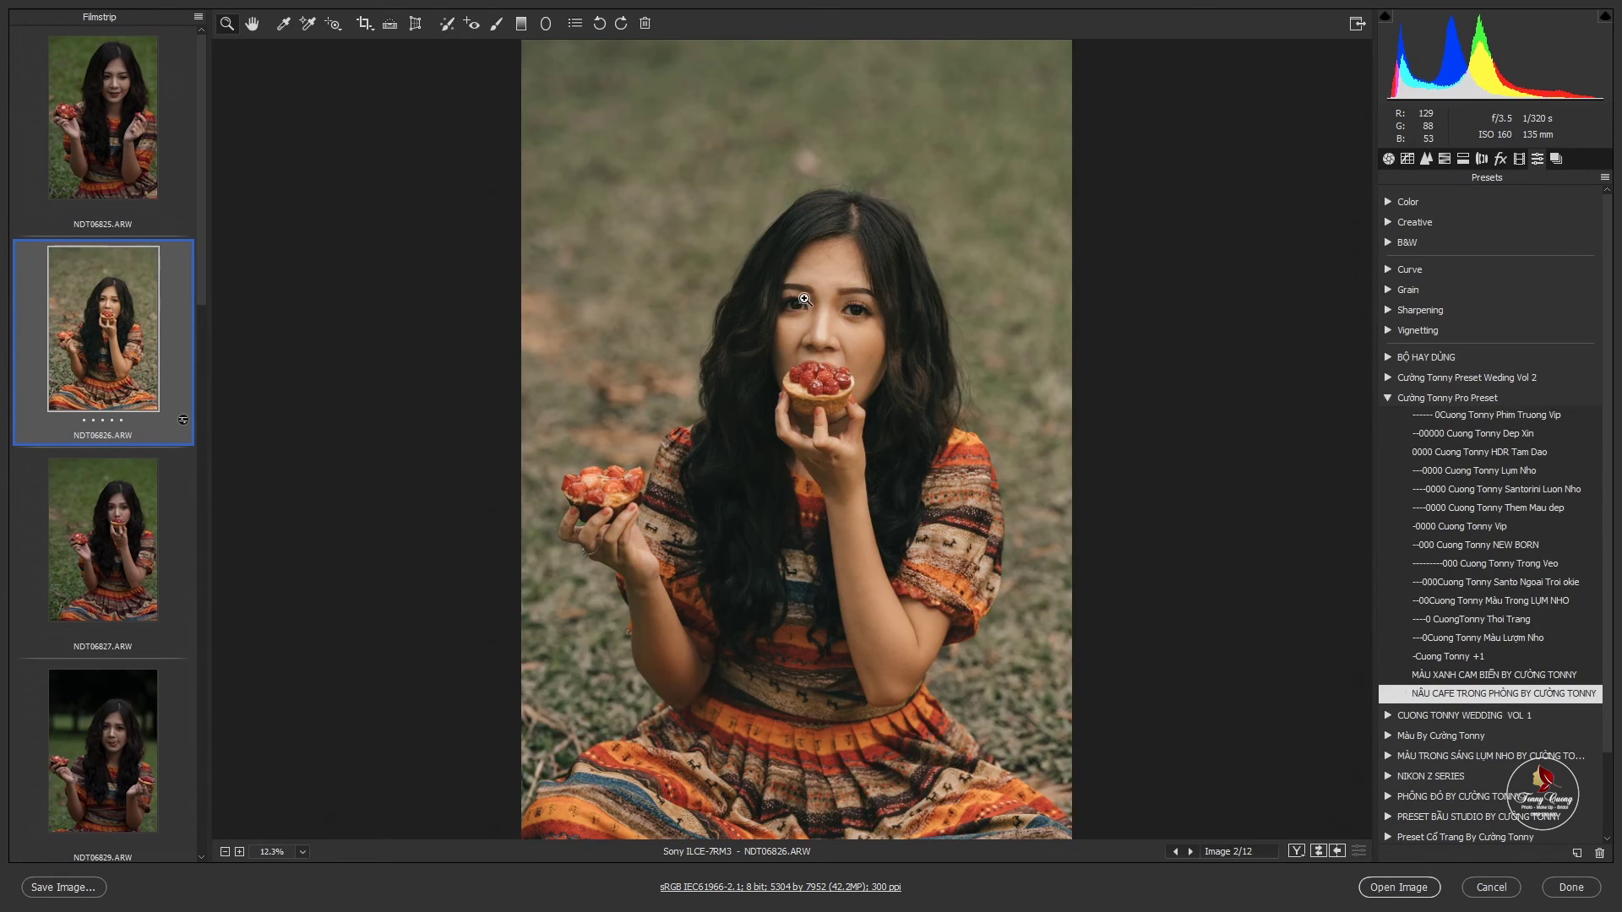
drag(806, 297, 1616, 686)
click(1513, 676)
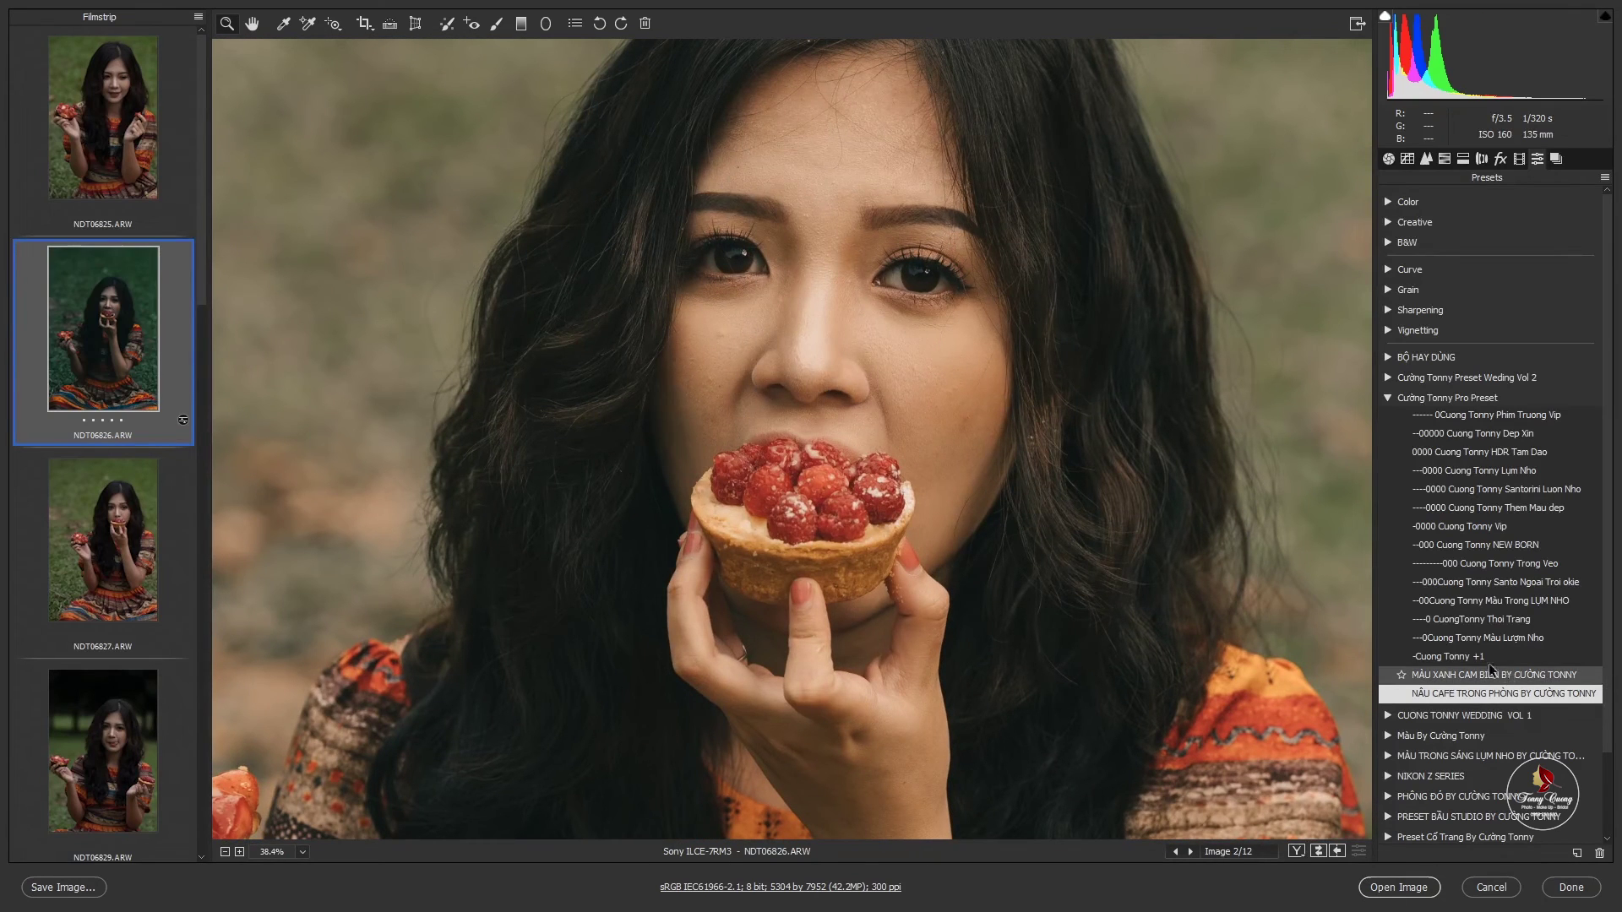
drag(937, 255, 880, 399)
click(880, 398)
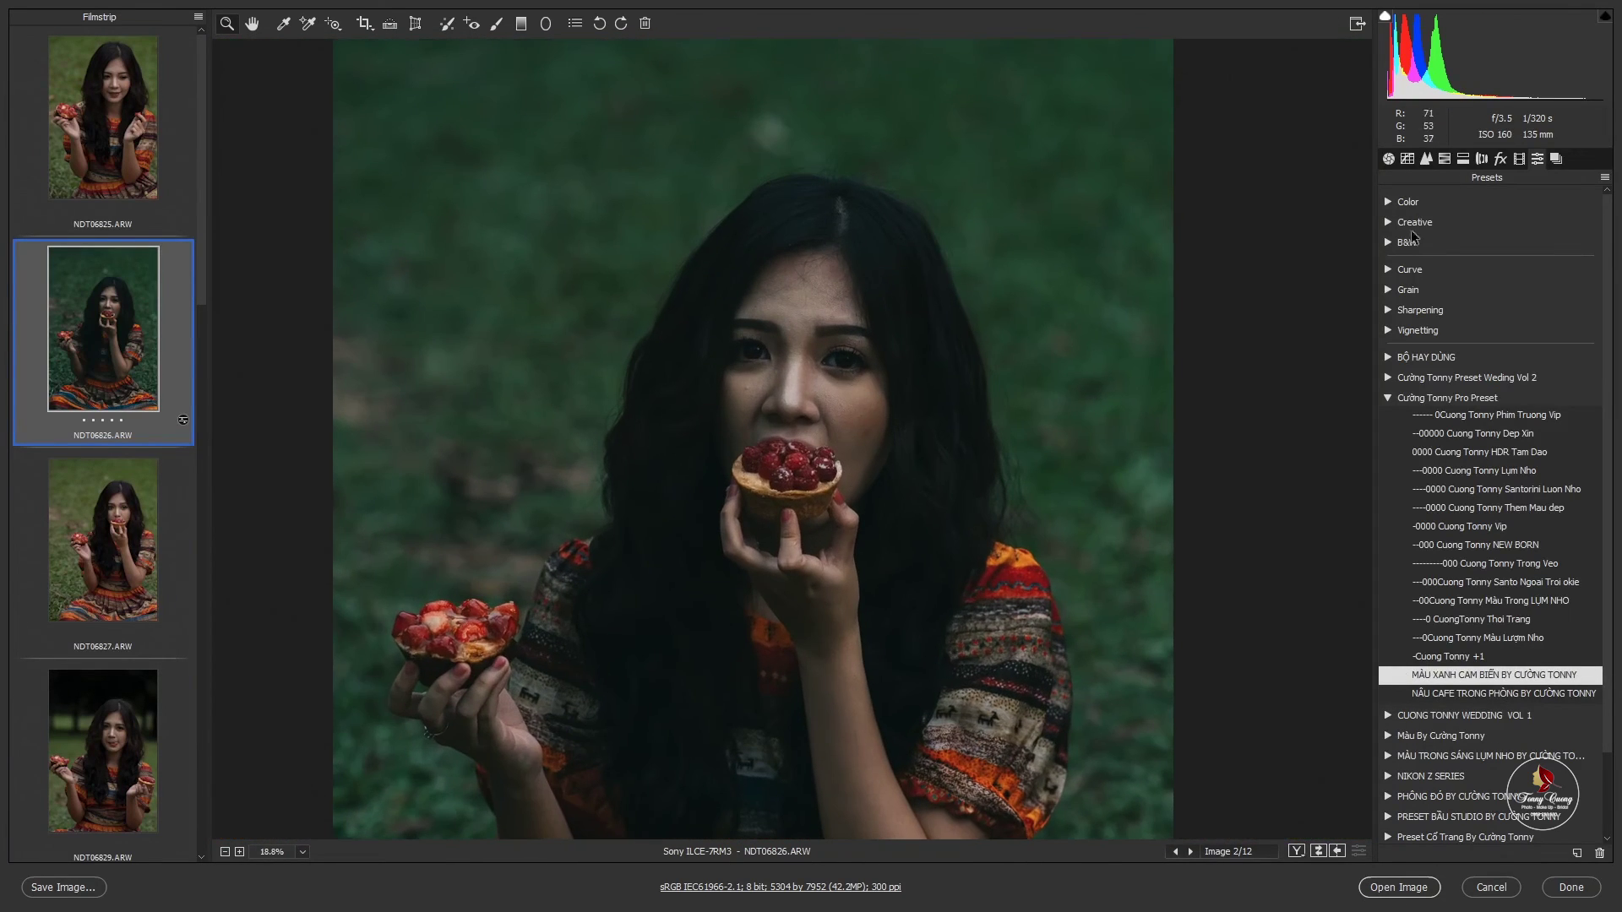
click(1388, 157)
drag(1497, 384, 1524, 384)
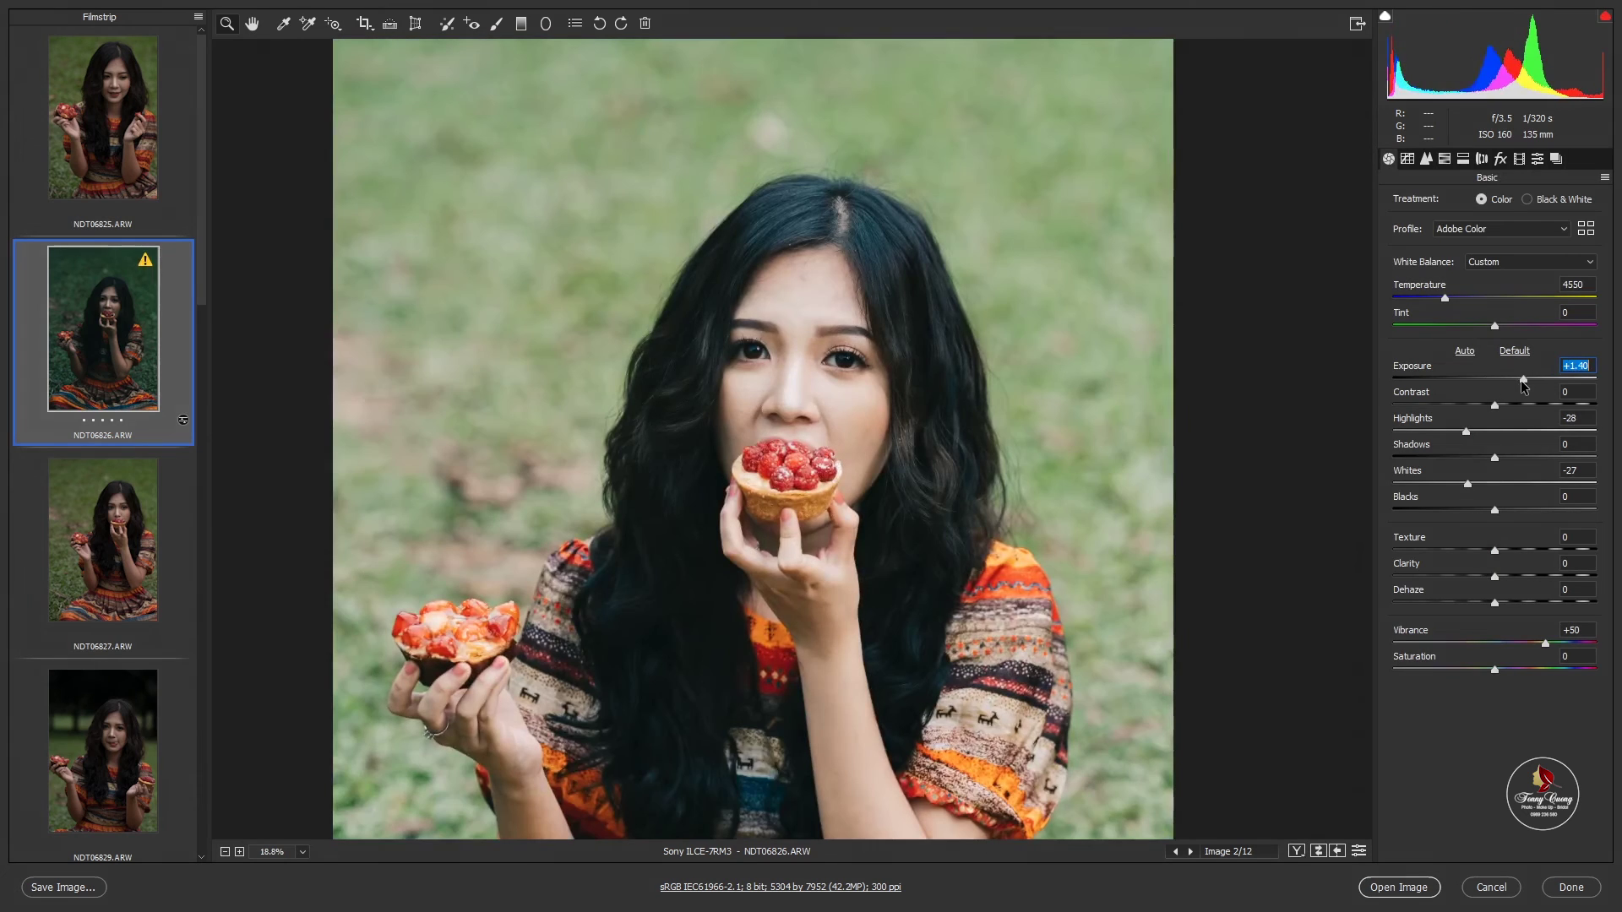
key(ctrl+0)
key(ctrl+0)
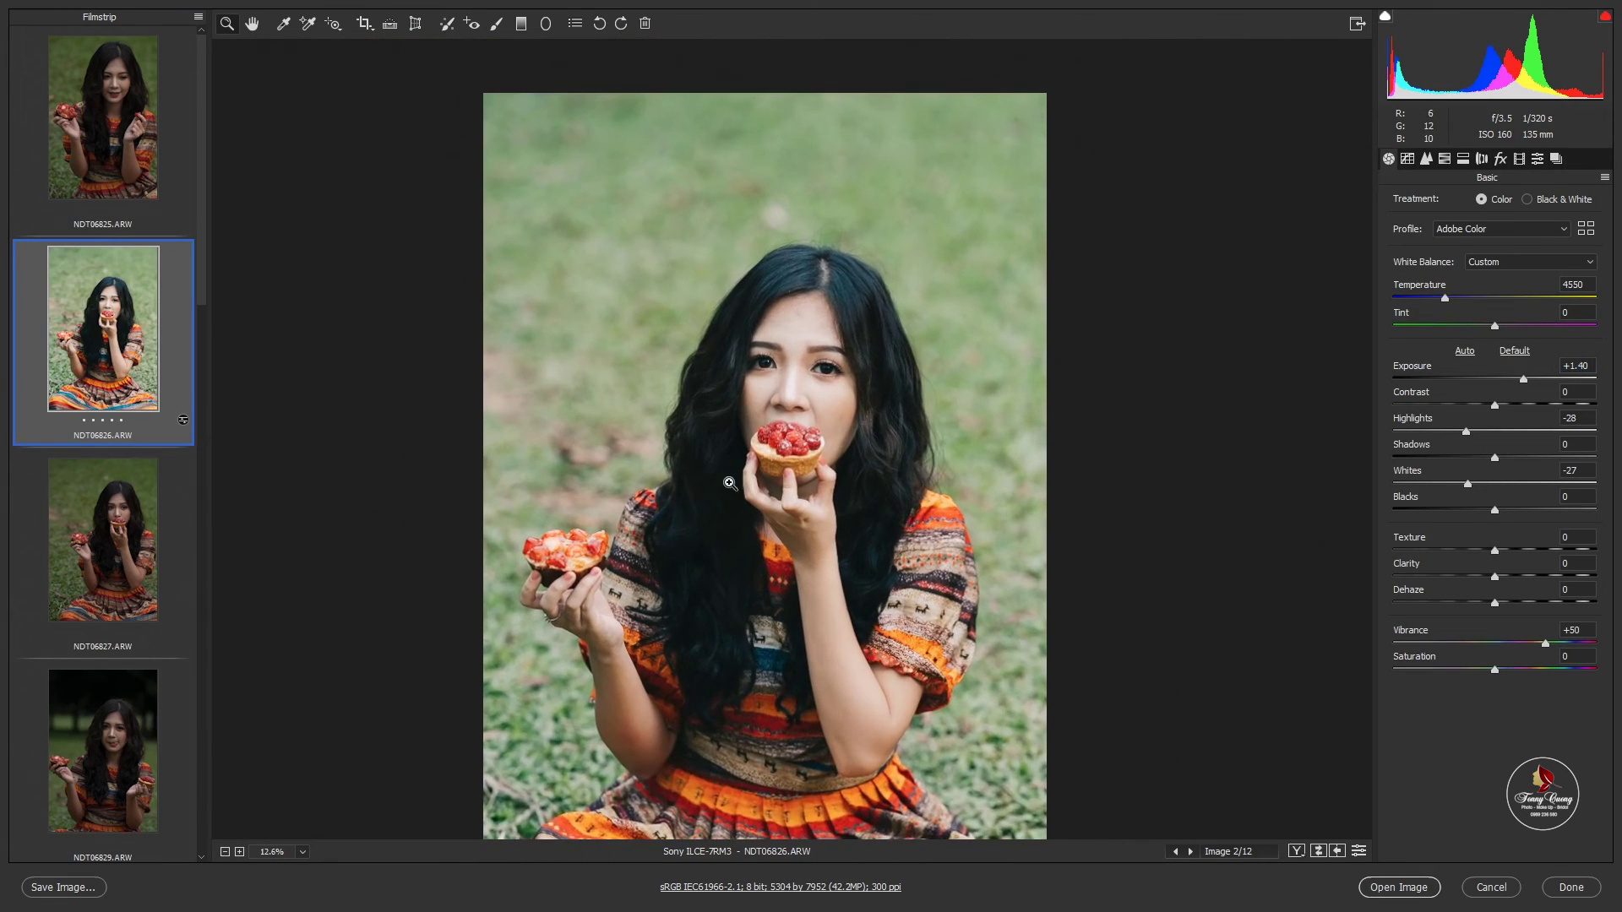
Try the Santo Ngoai Troi okie preset and a darker preset, raising exposure to +1.40.
click(1536, 160)
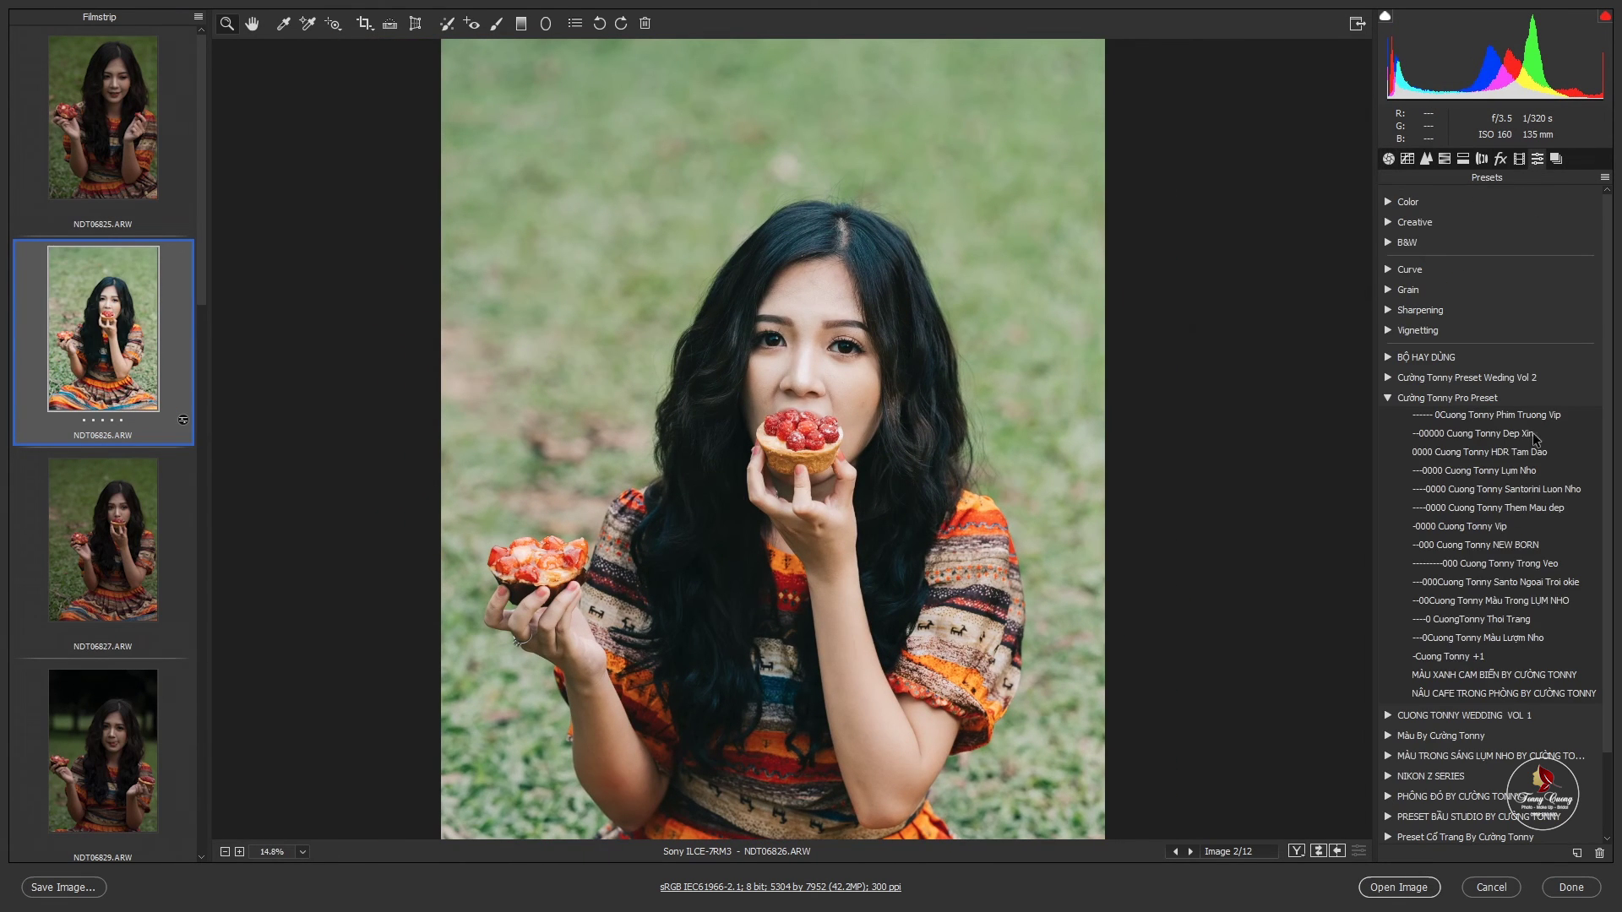
click(1484, 582)
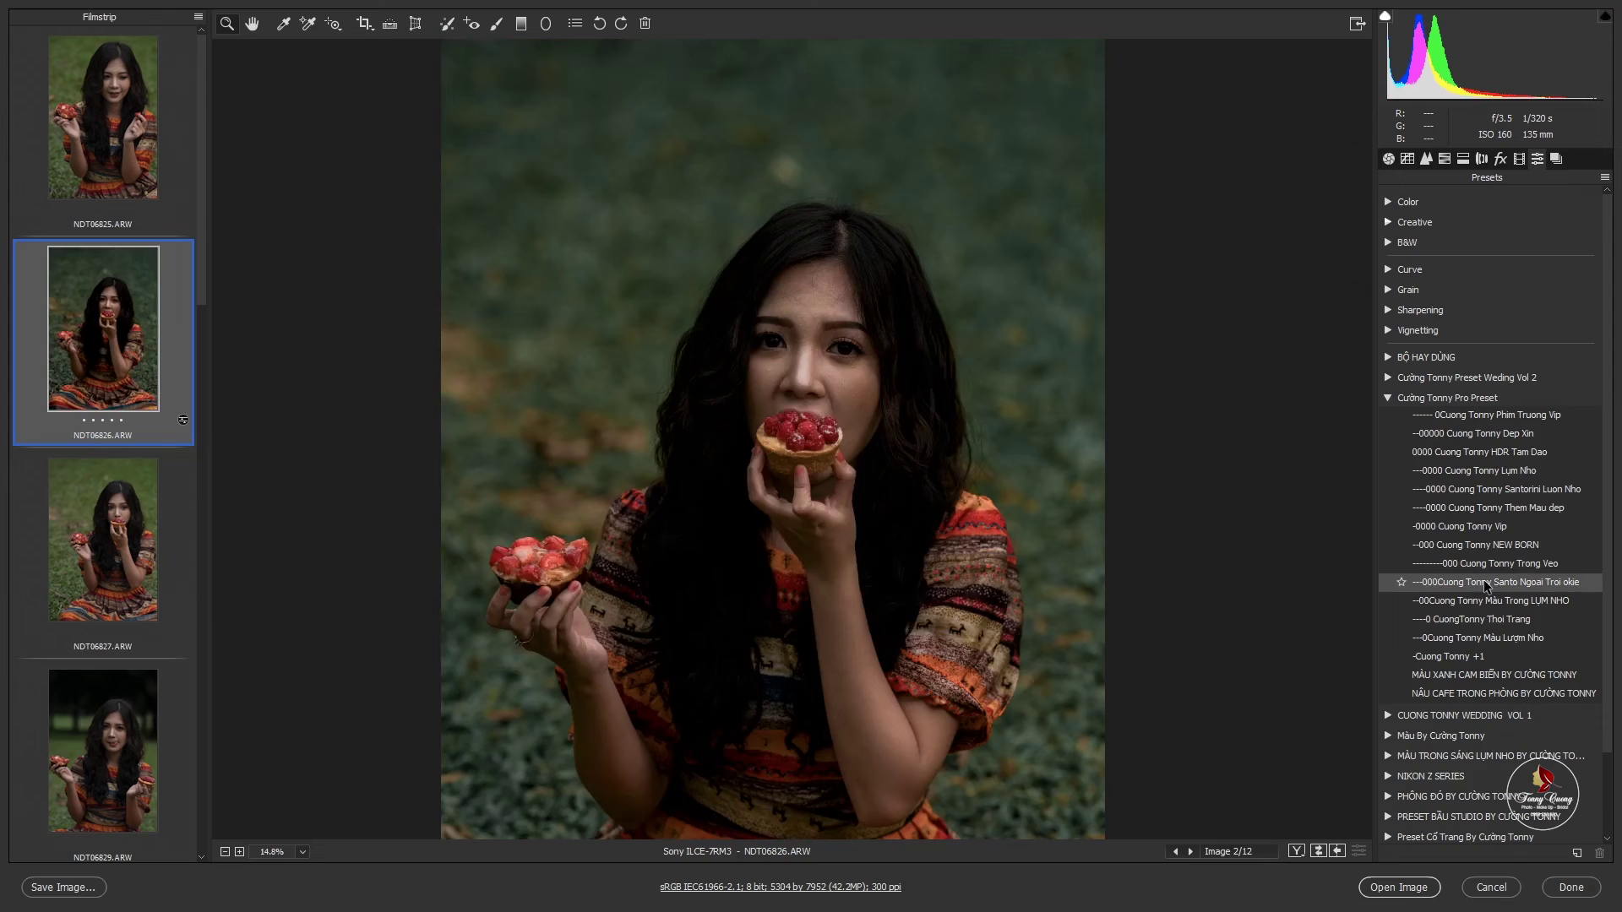
click(1390, 161)
drag(1500, 379, 1531, 380)
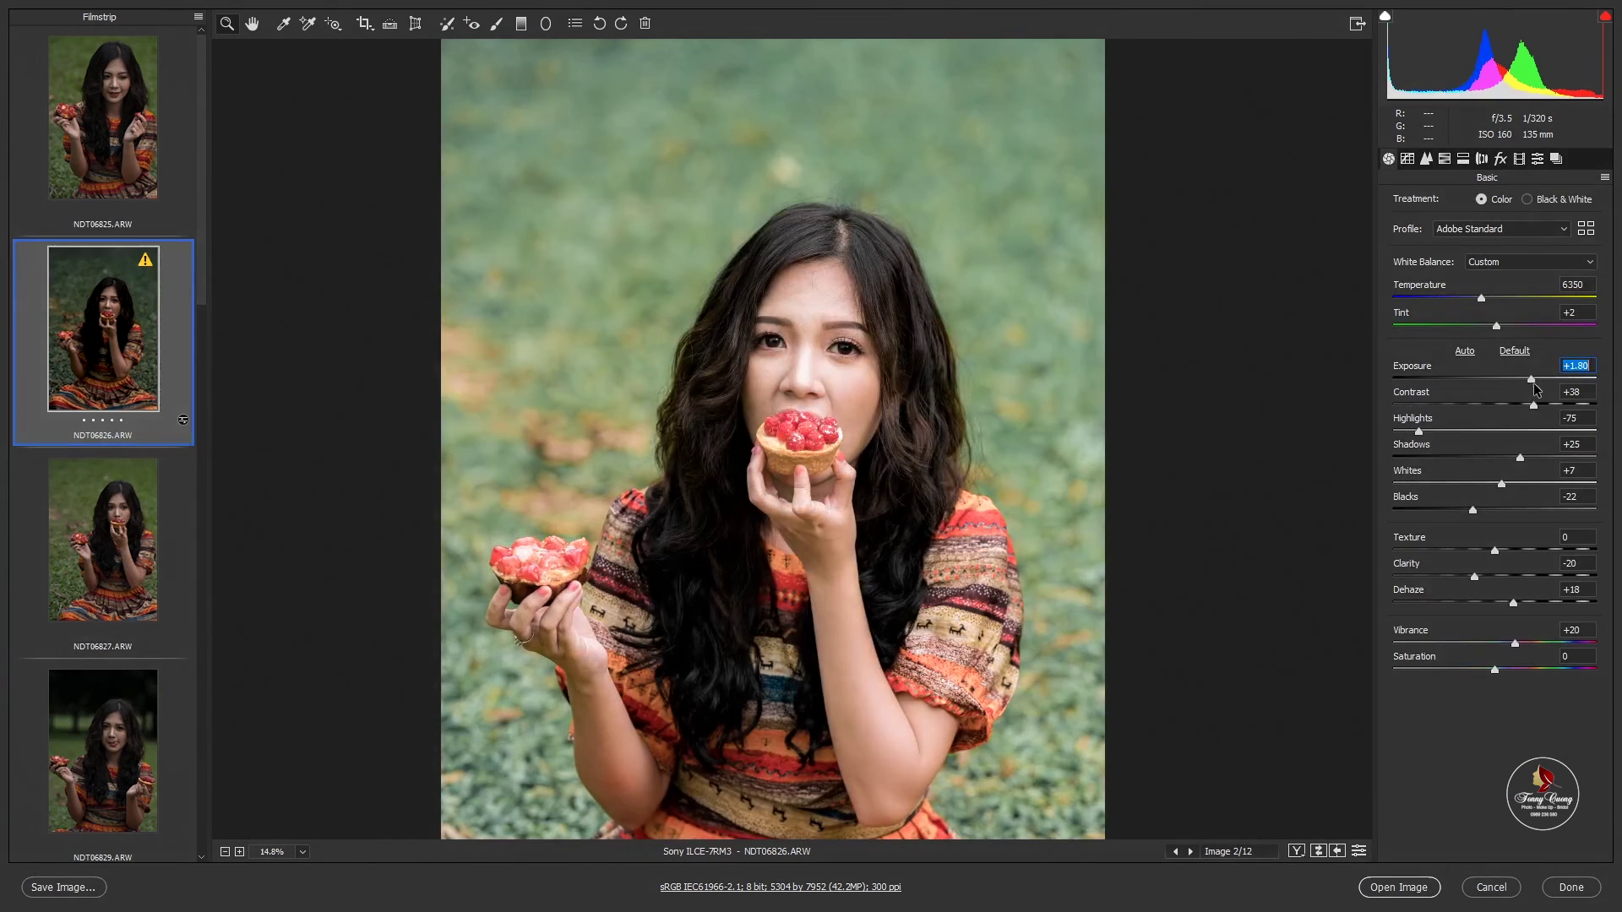
click(1538, 159)
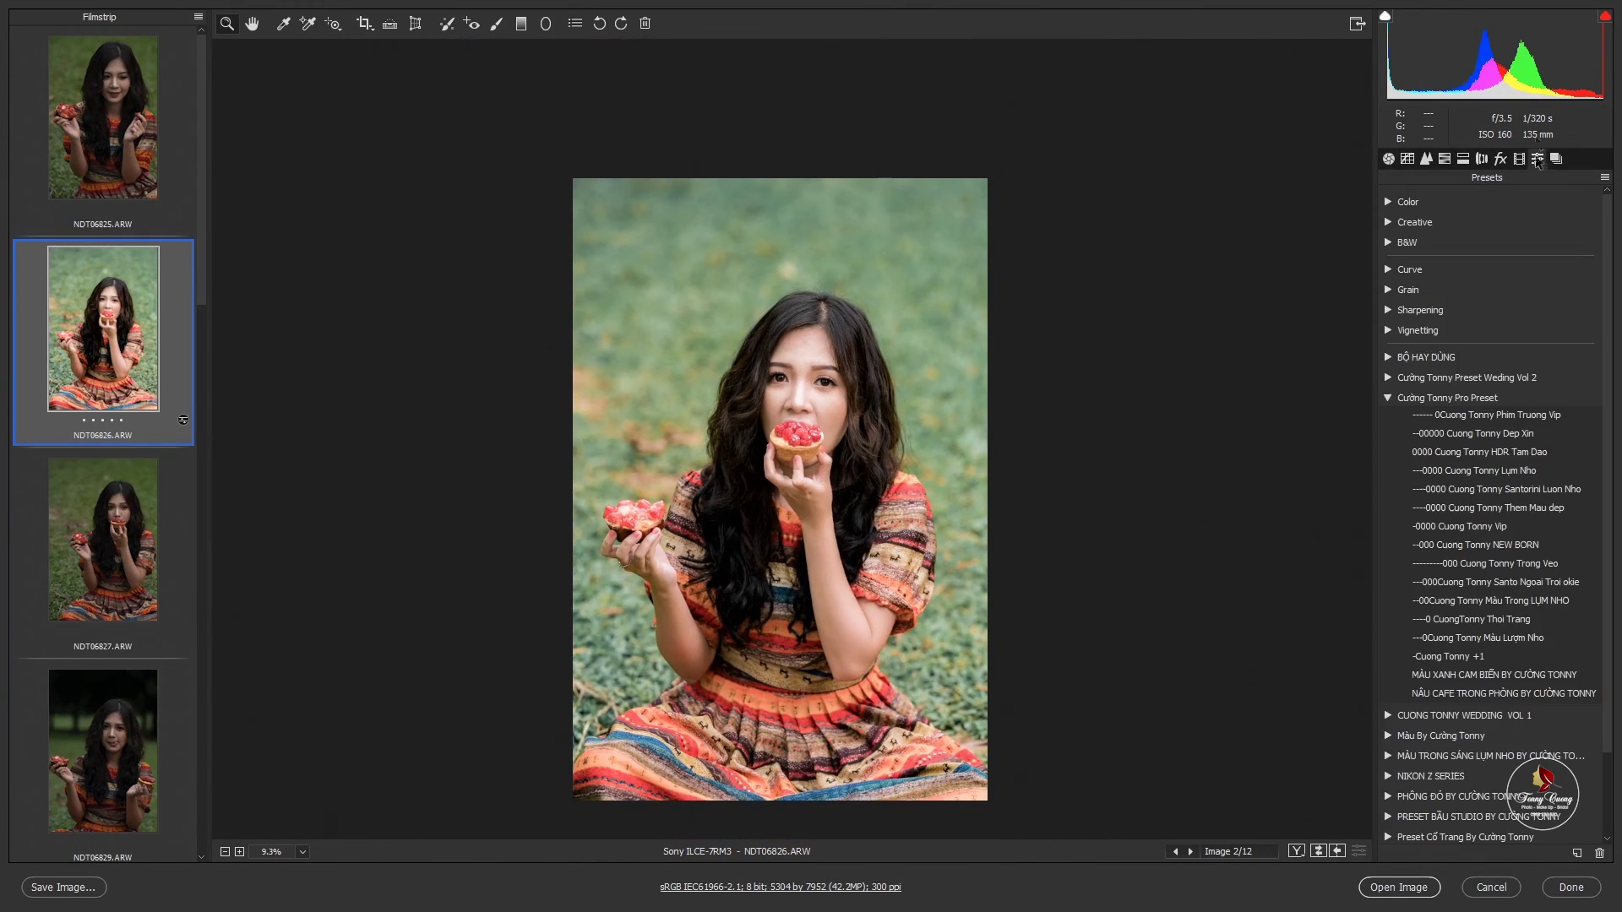
click(1494, 601)
key(ctrl+alt+1)
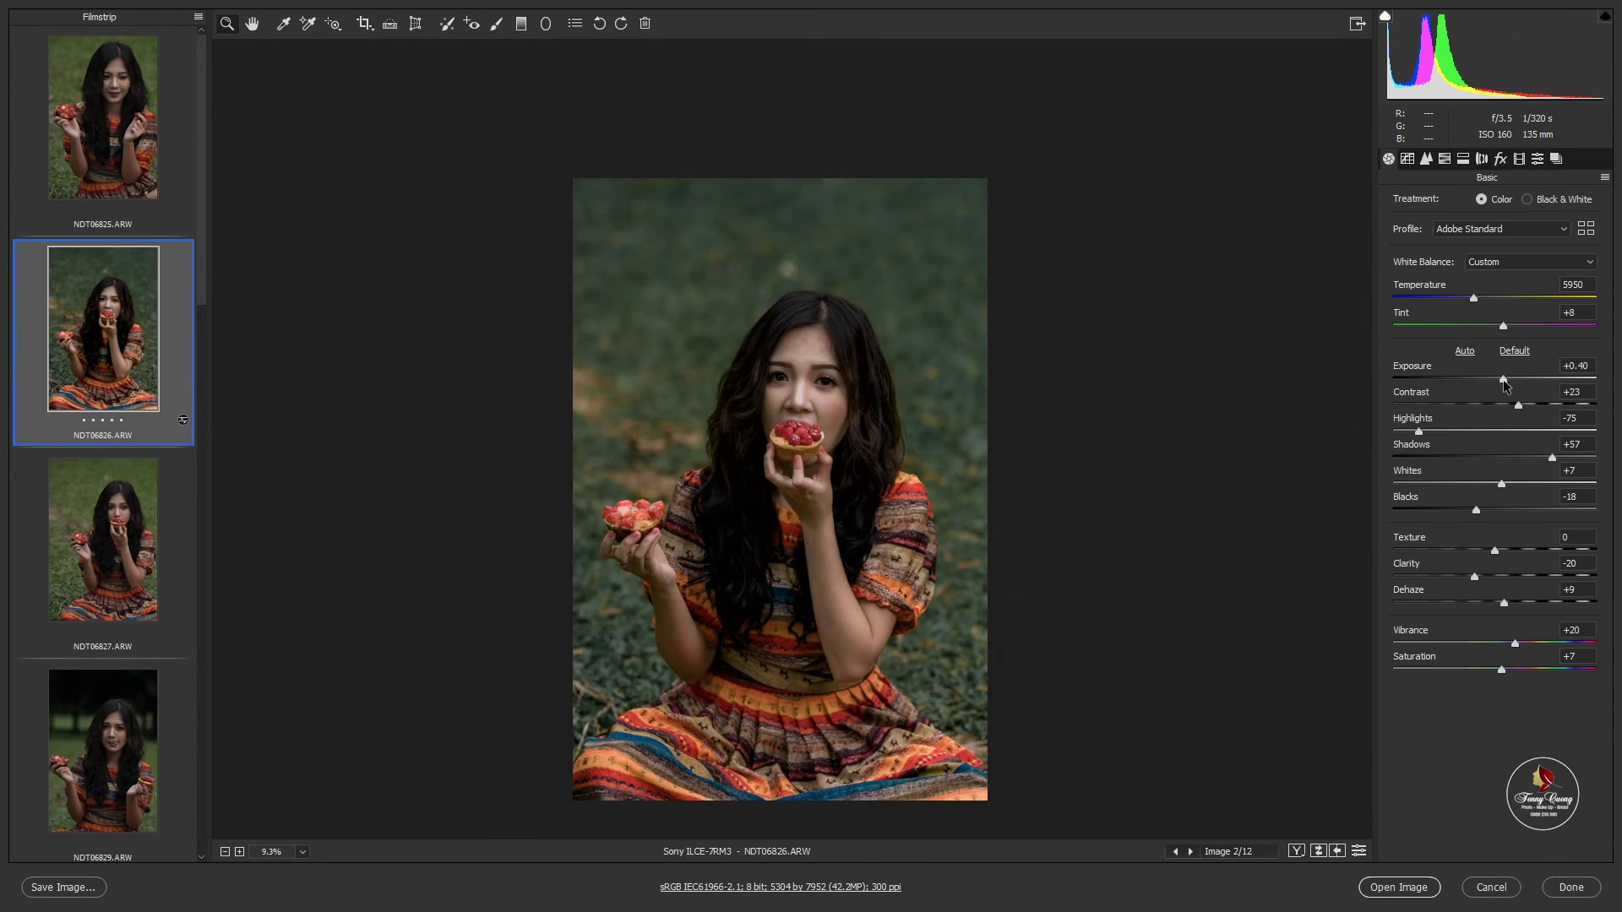
drag(1504, 380, 1523, 380)
scroll(785, 355, up, 3)
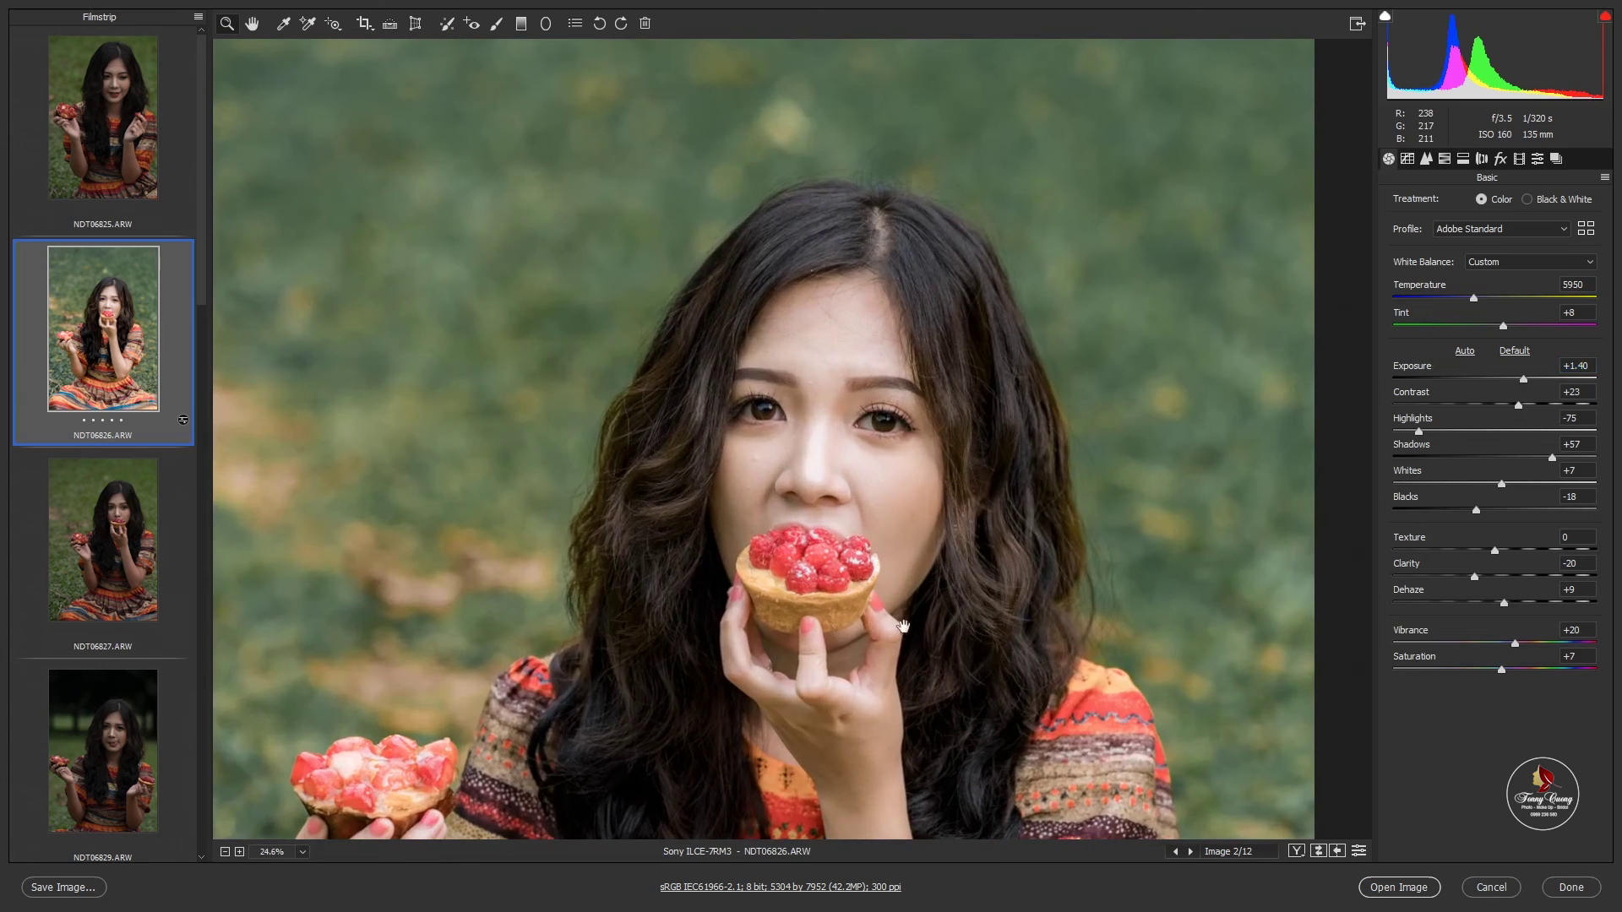
scroll(902, 626, down, 5)
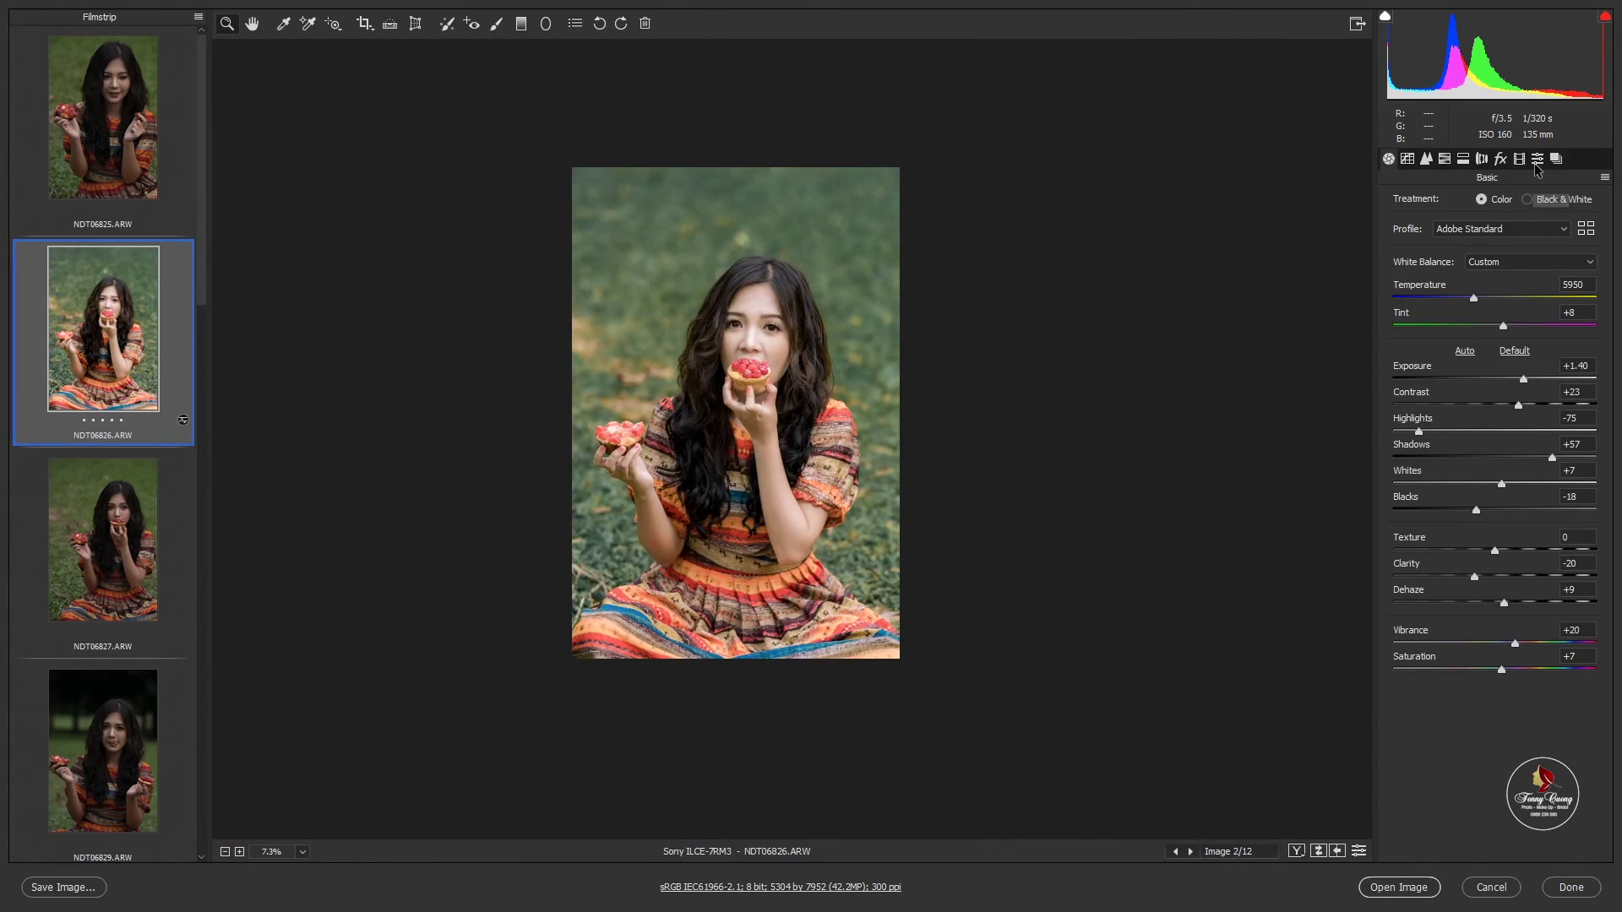
Apply the NEW BORN preset and brighten exposure to +1.25.
click(1536, 165)
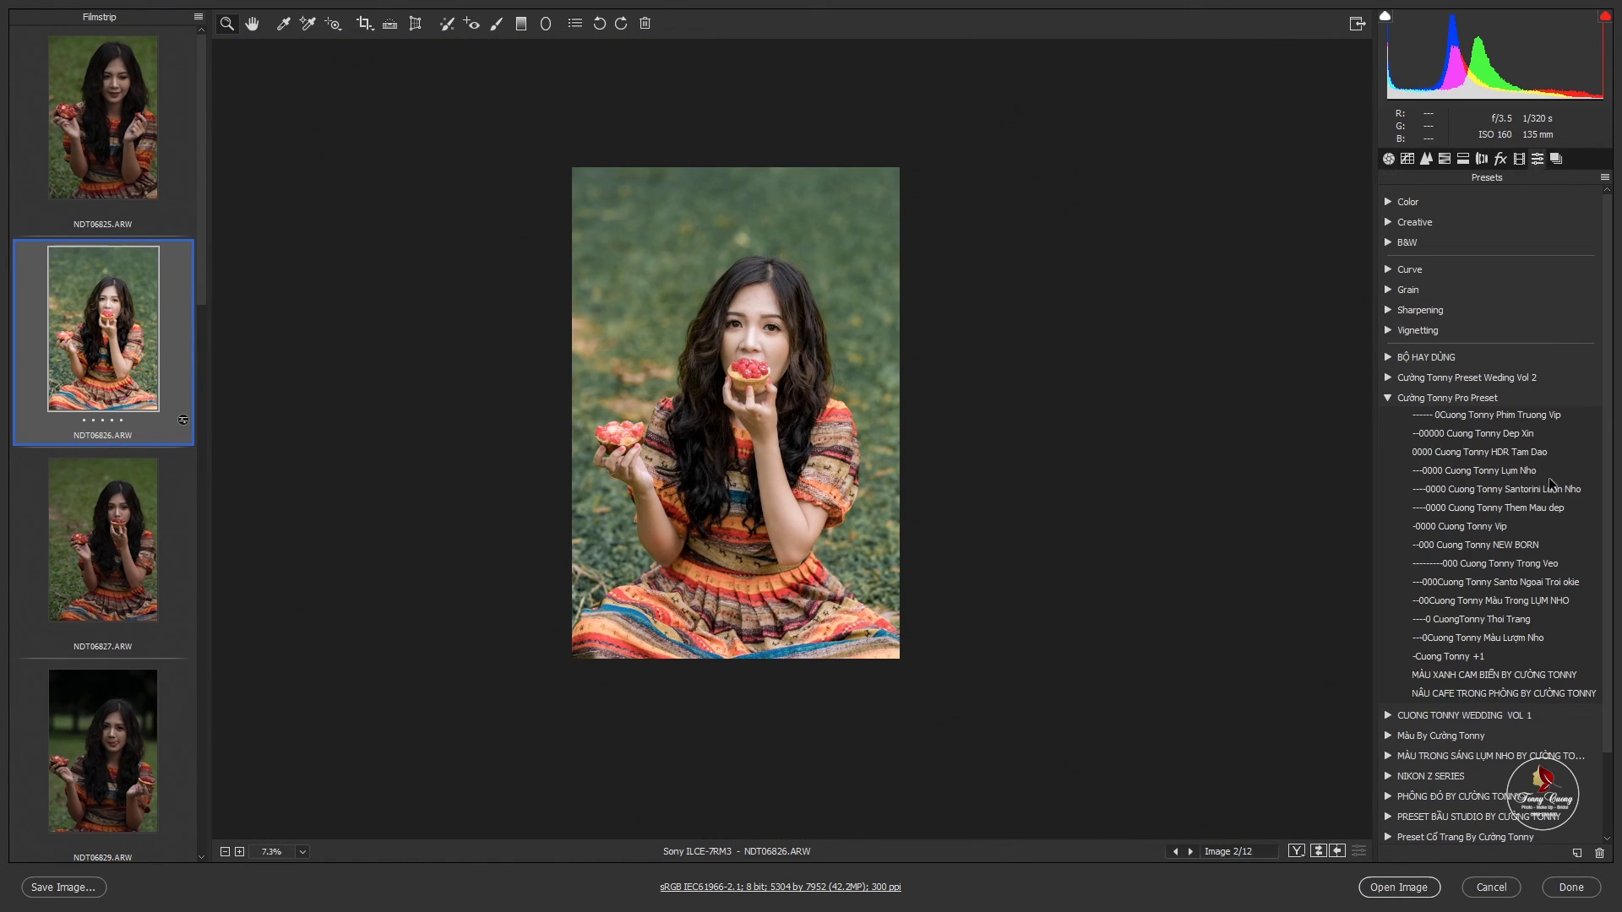
click(1487, 545)
click(1387, 160)
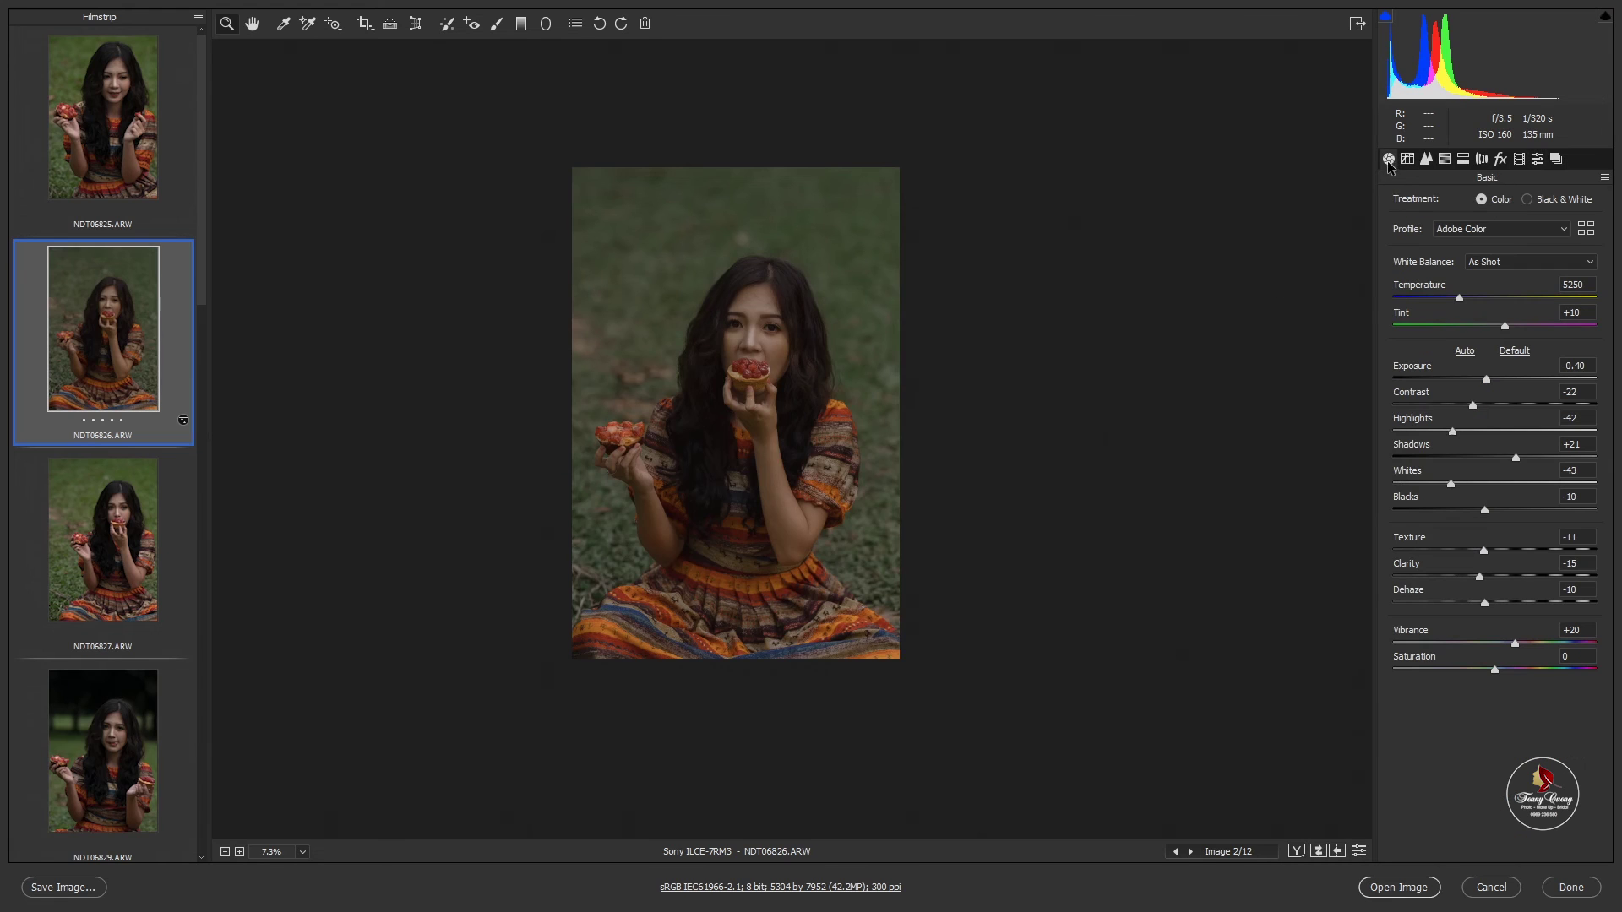
drag(1486, 378, 1520, 378)
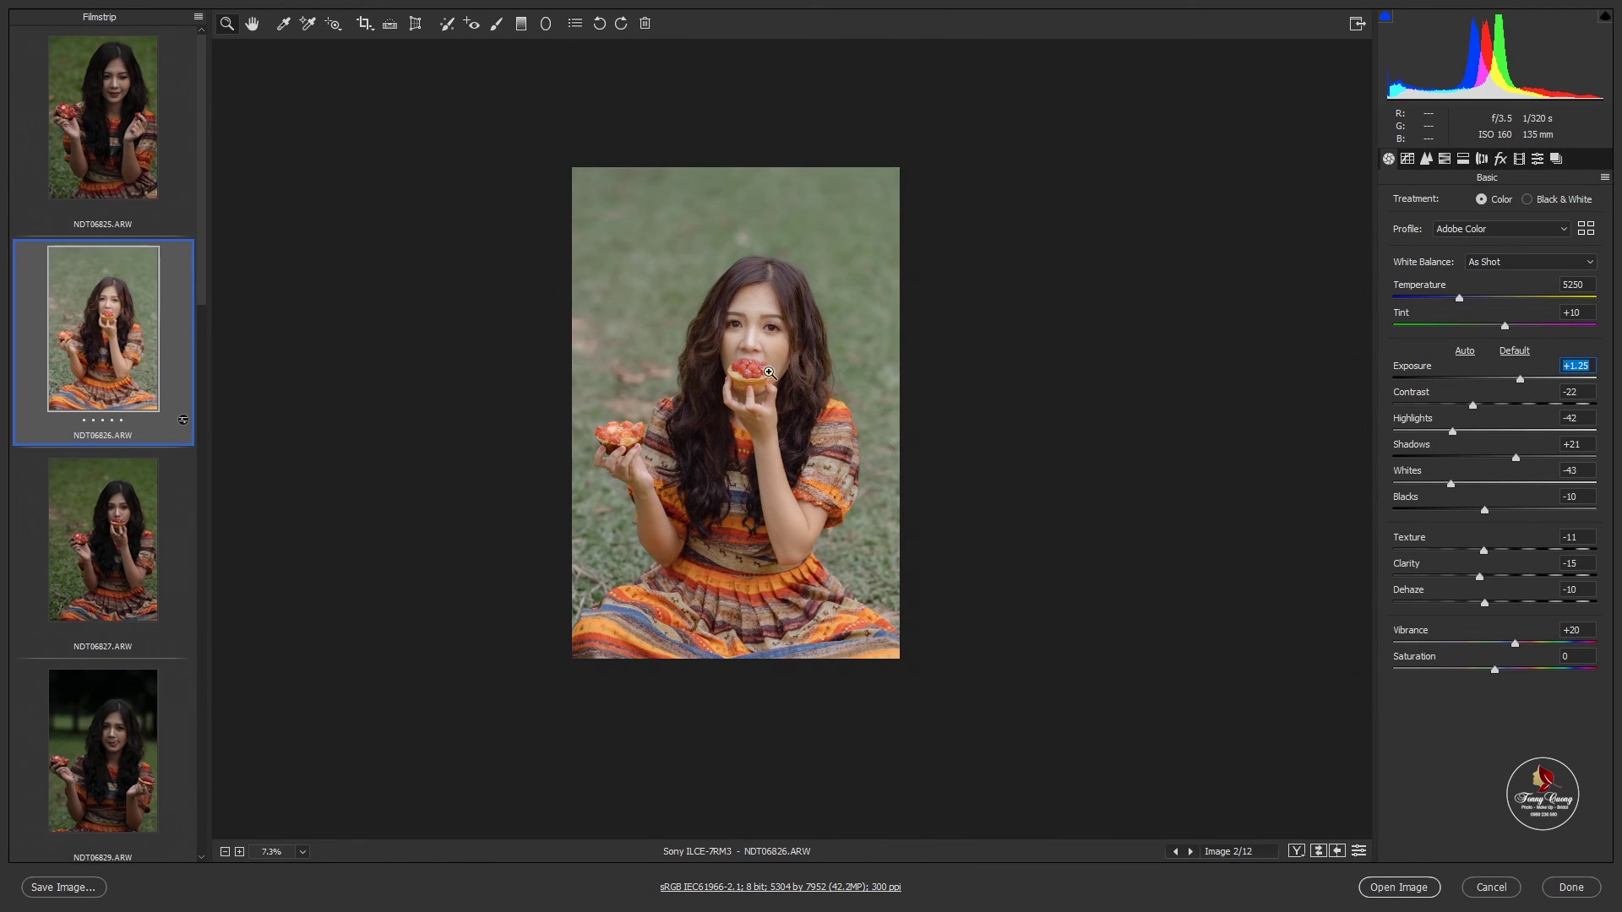
click(769, 373)
key(ctrl+0)
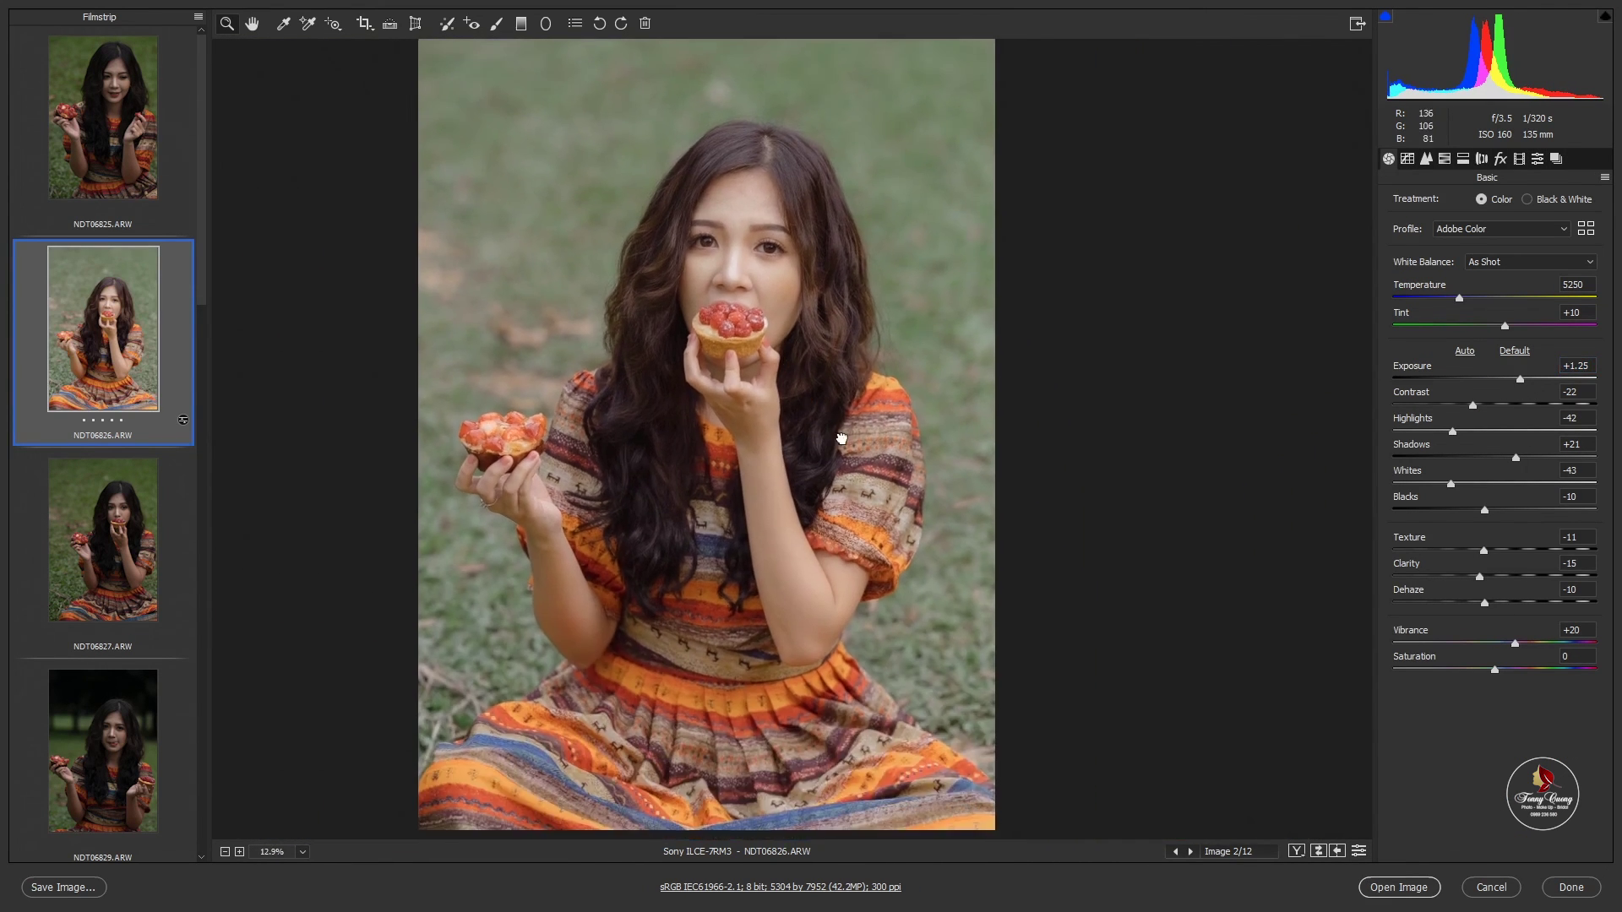
Apply the Vip preset and set exposure to +1.40.
click(1537, 160)
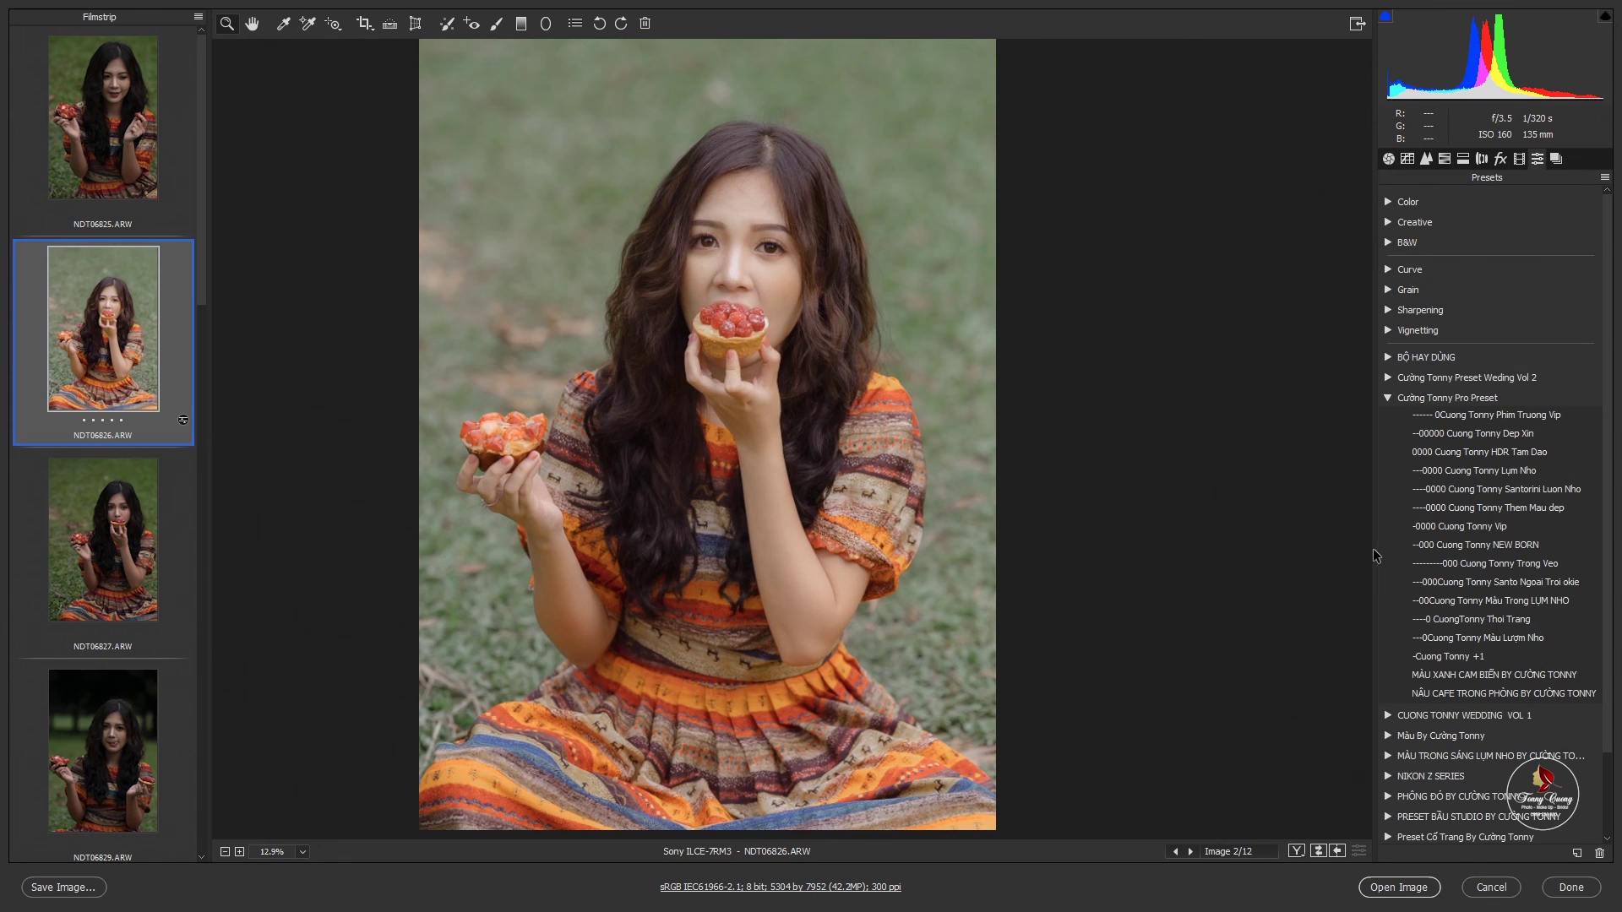
click(1453, 527)
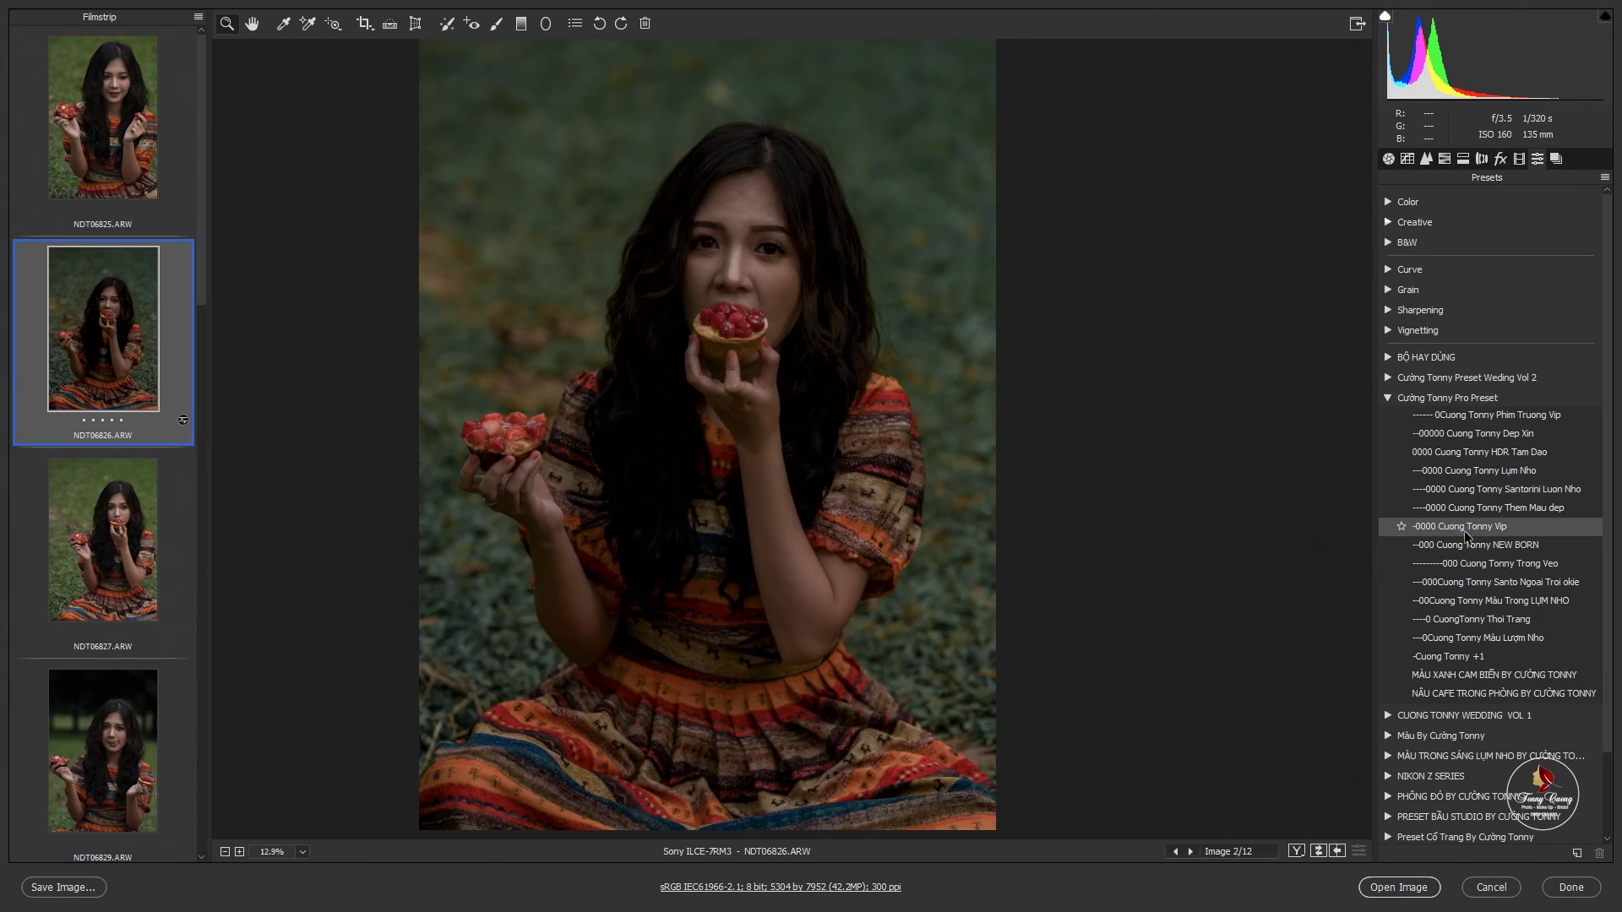
click(1388, 159)
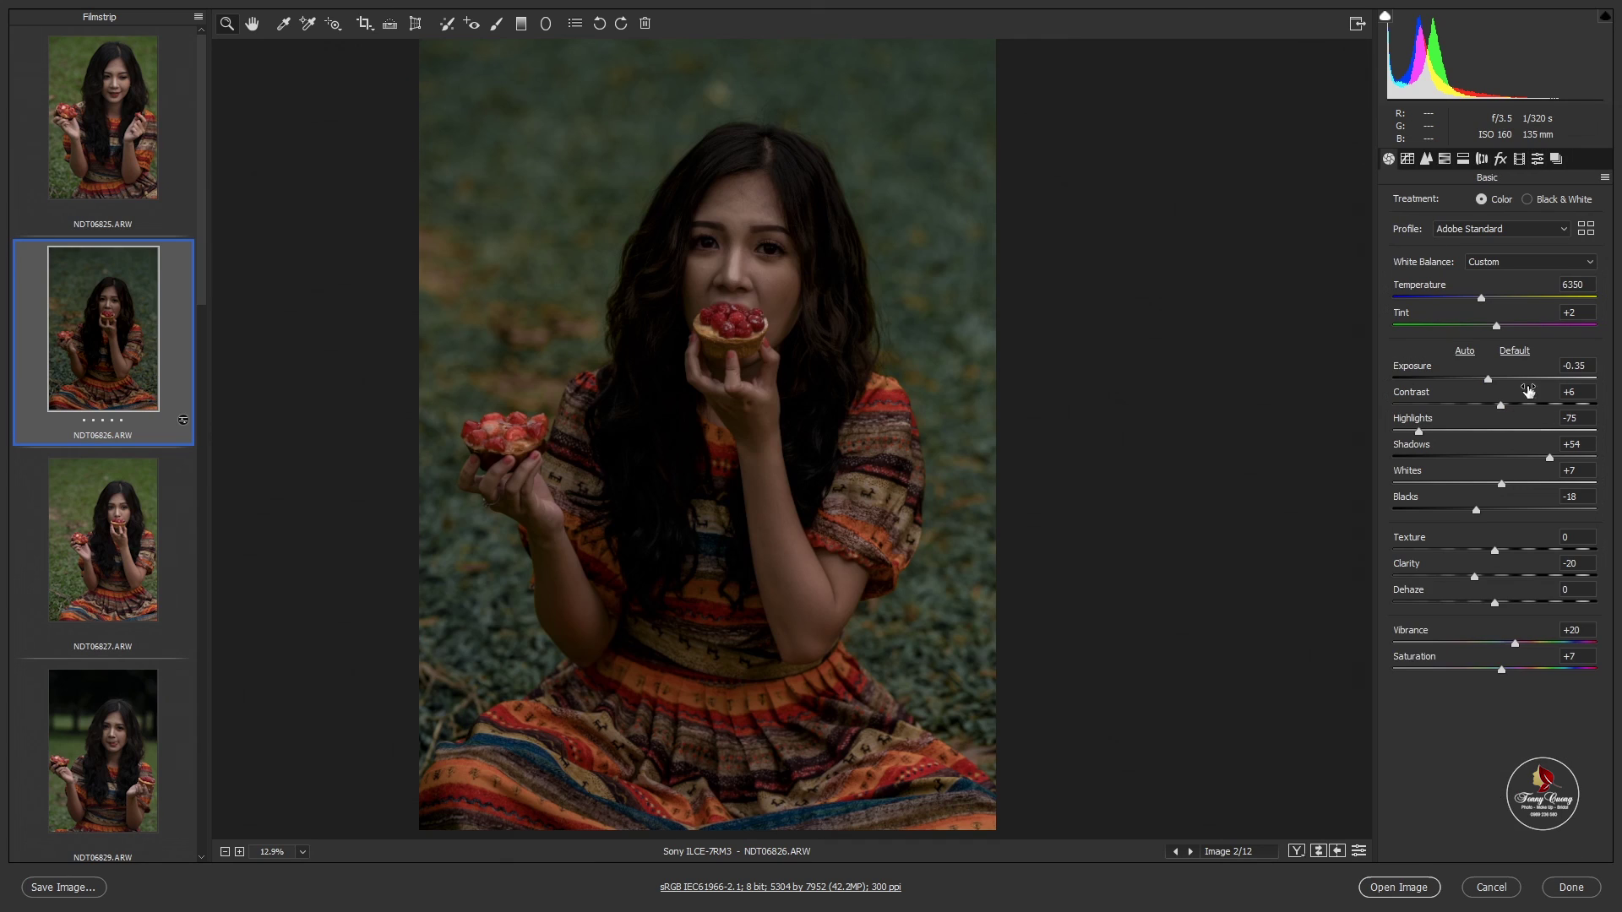
drag(1542, 380, 1522, 377)
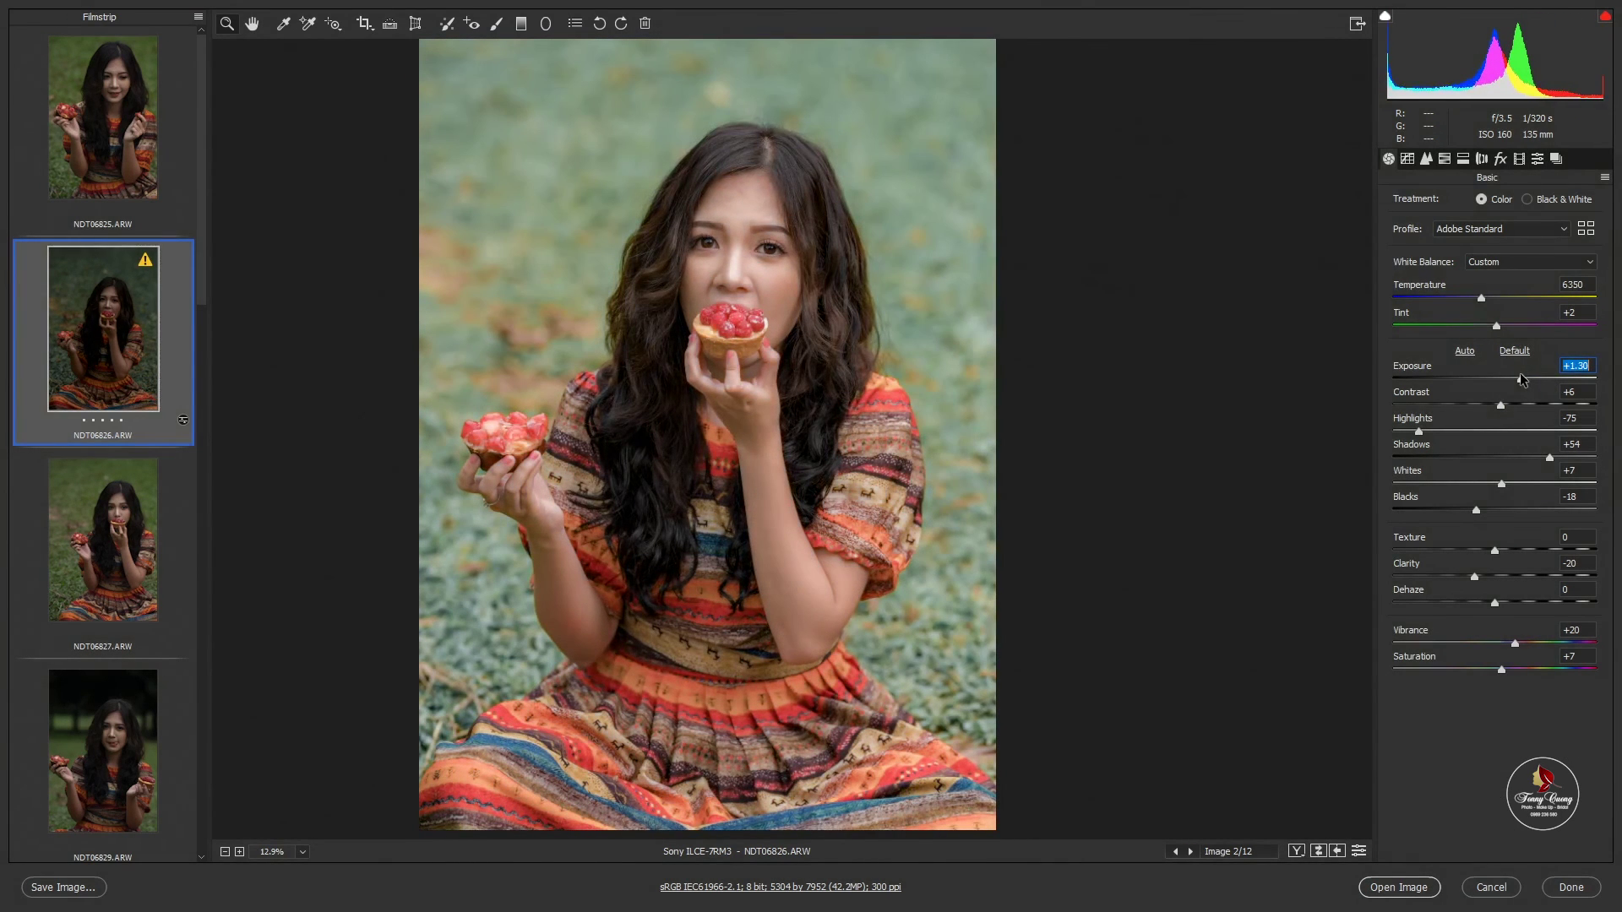
click(1537, 158)
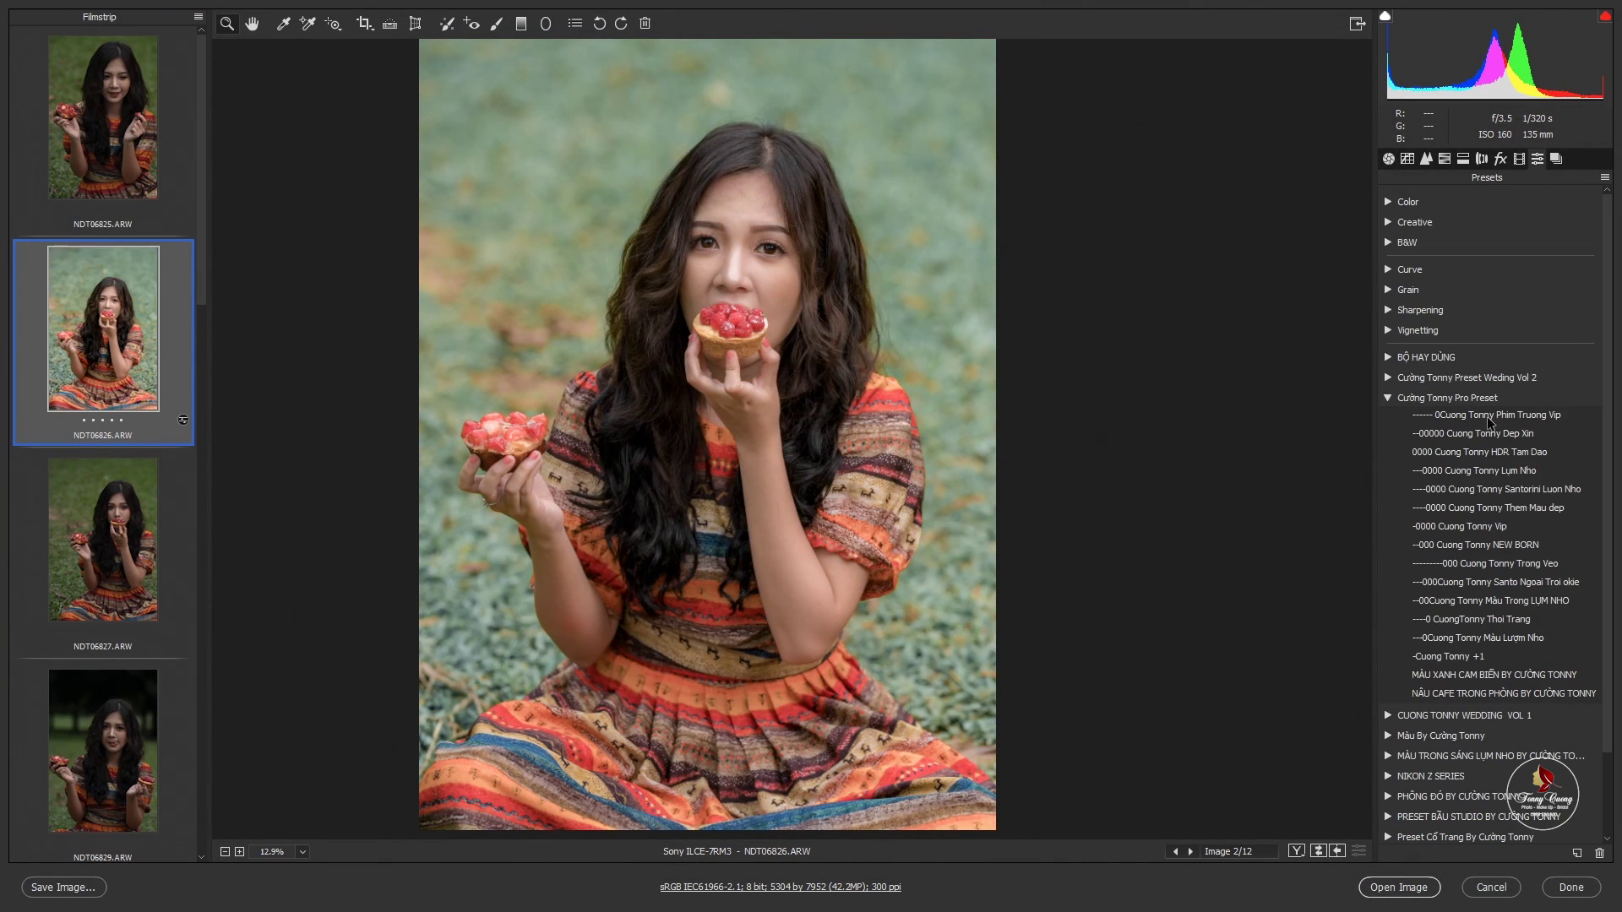
Compare the HDR Tam Dao, Dep Xin, Them Mau dep and Lum Nho presets, then apply Trong Veo.
click(1455, 456)
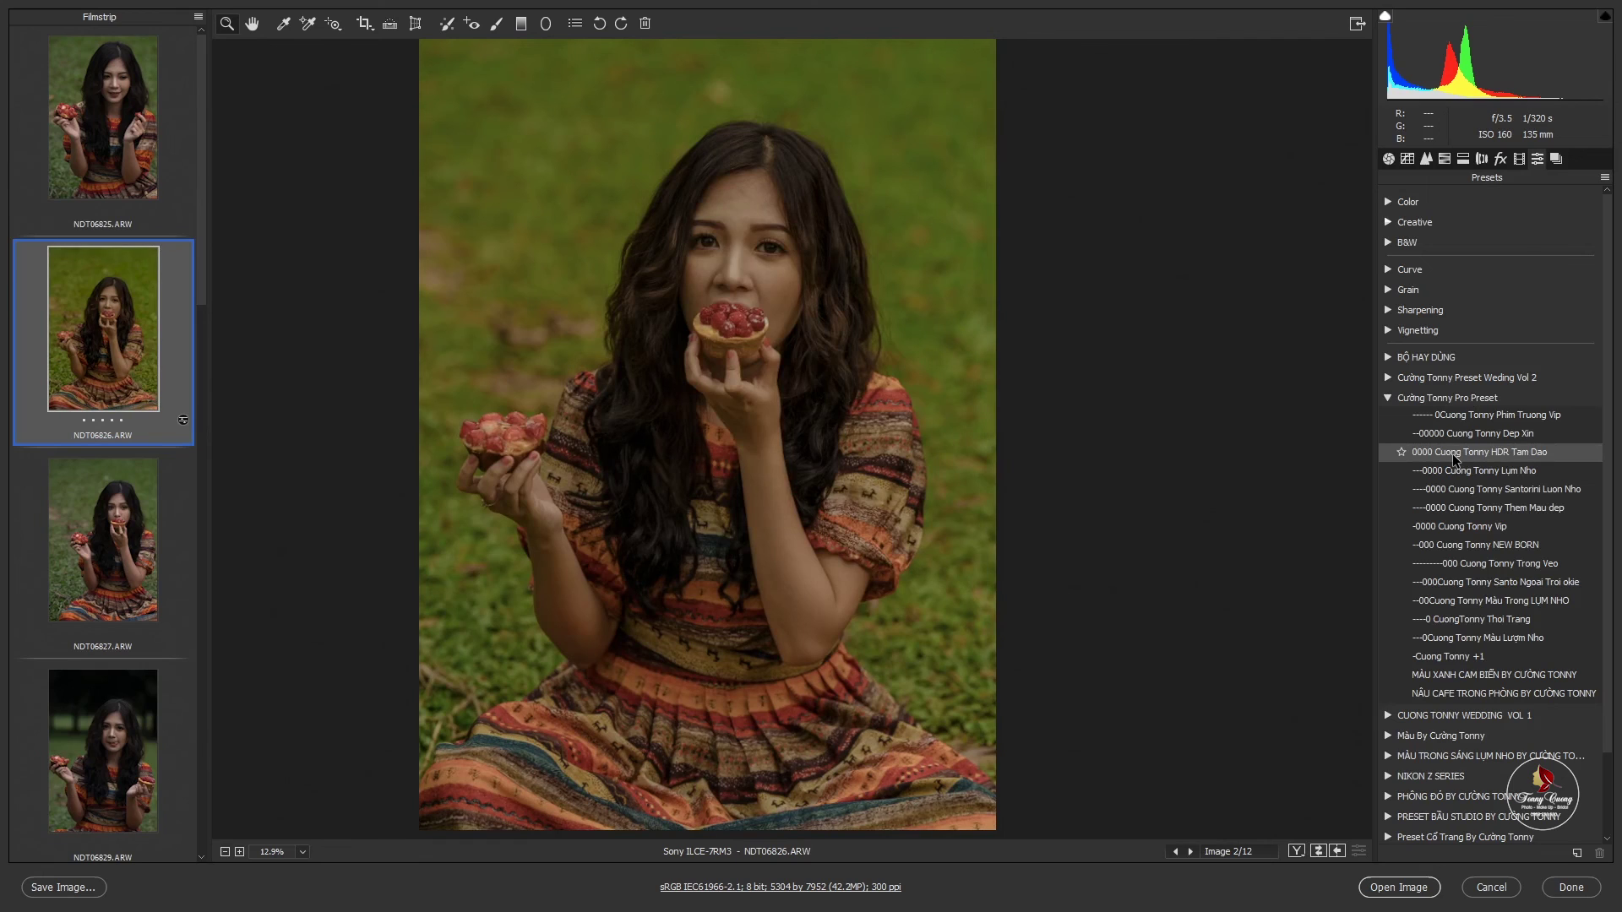
click(1474, 438)
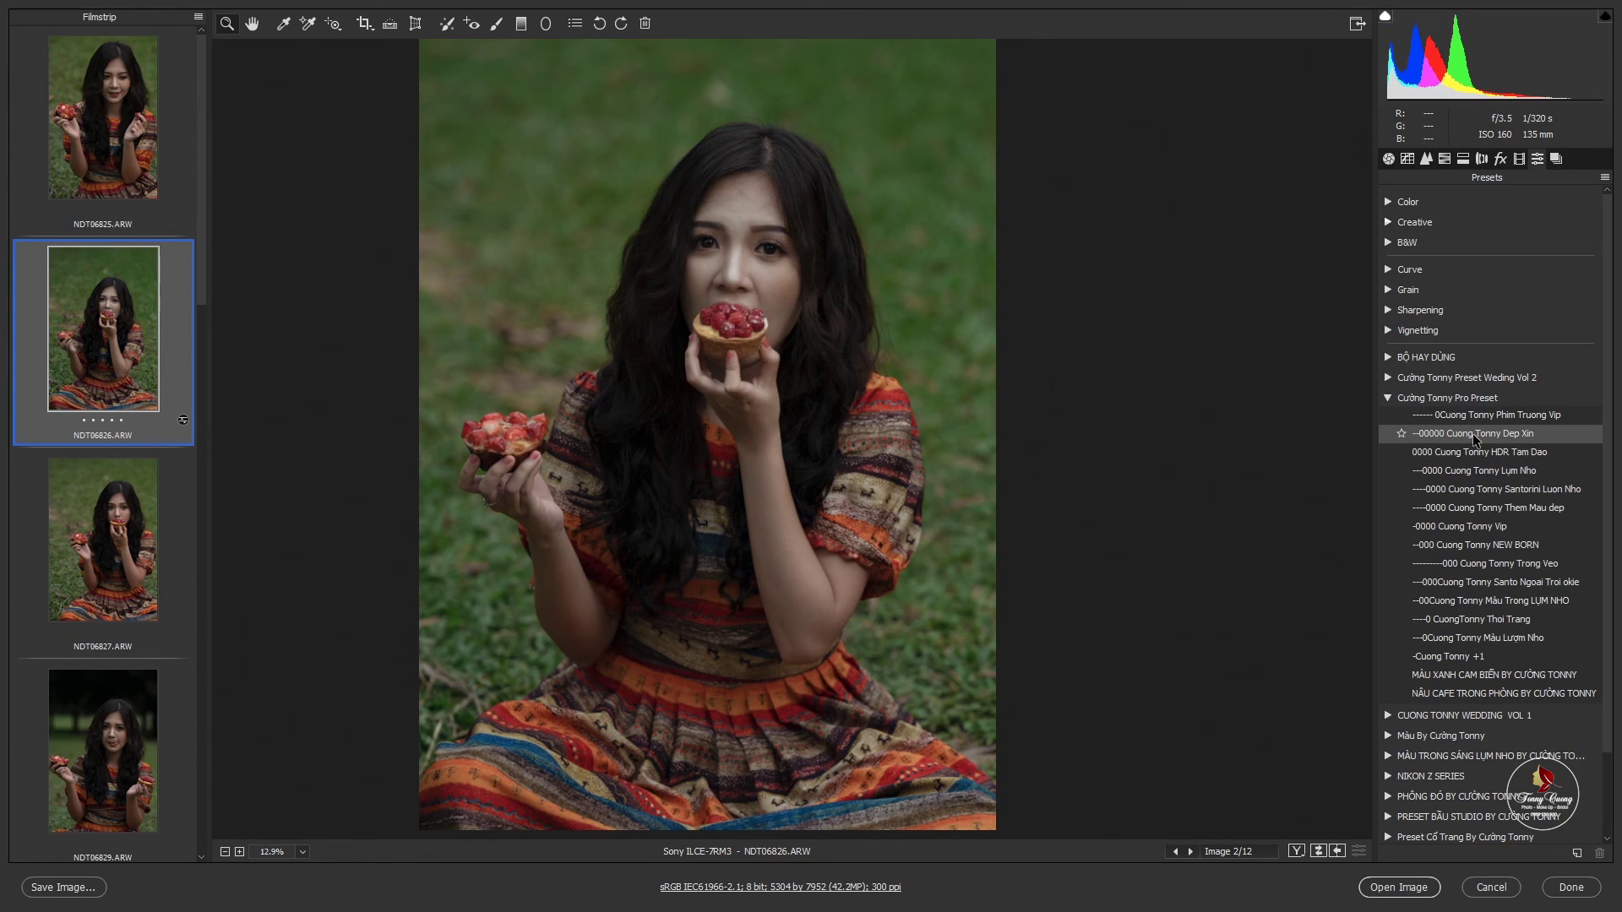
click(1475, 507)
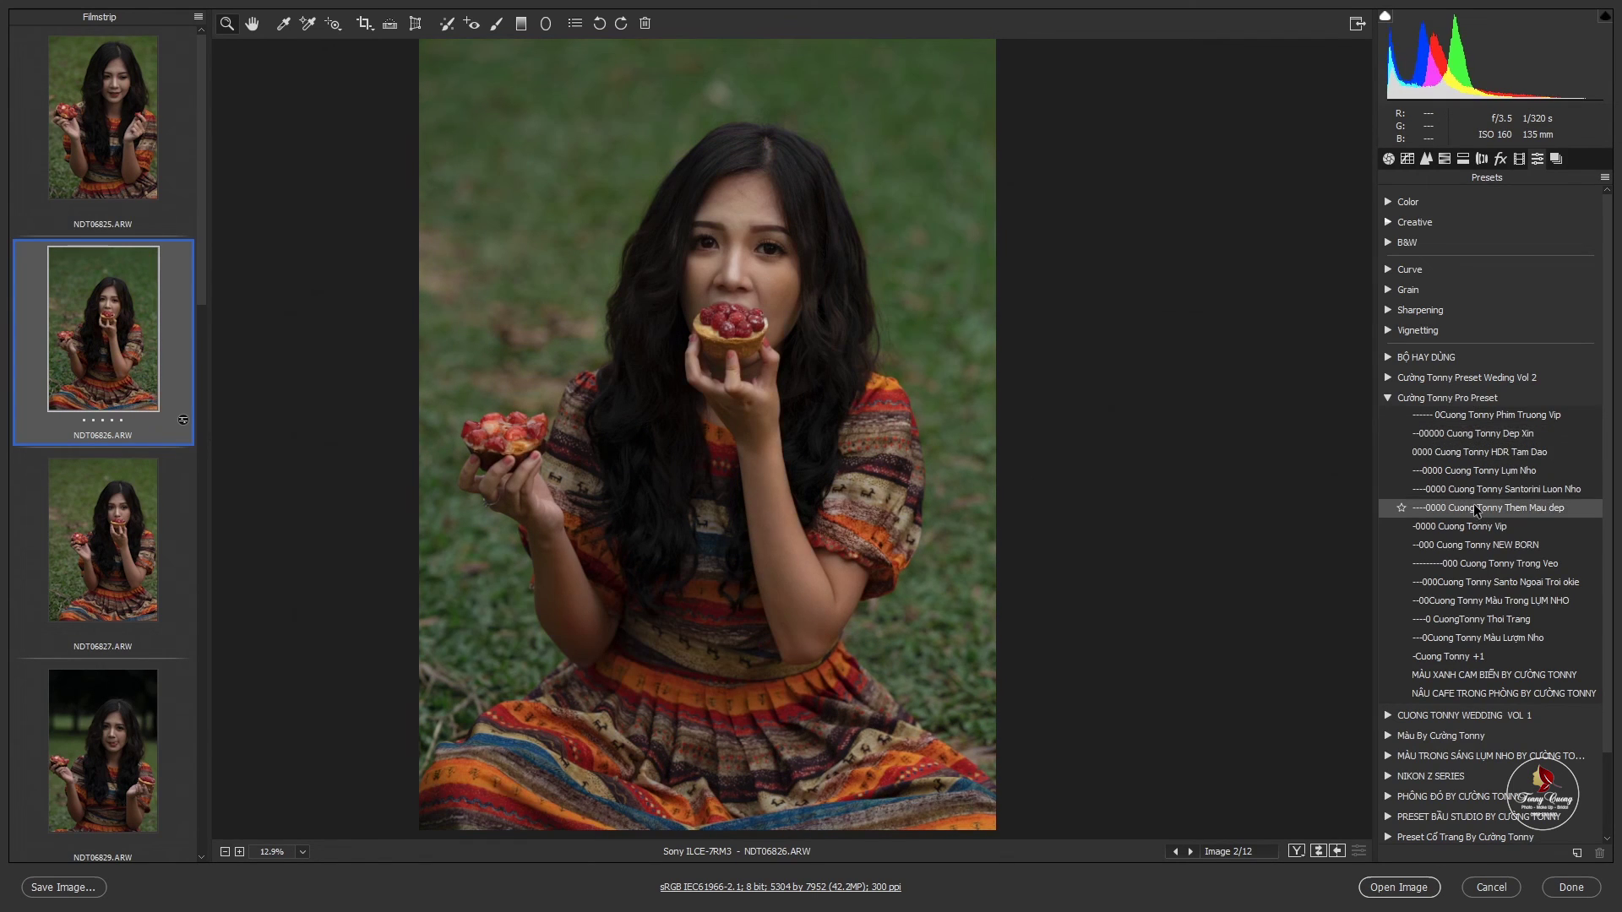
click(1495, 453)
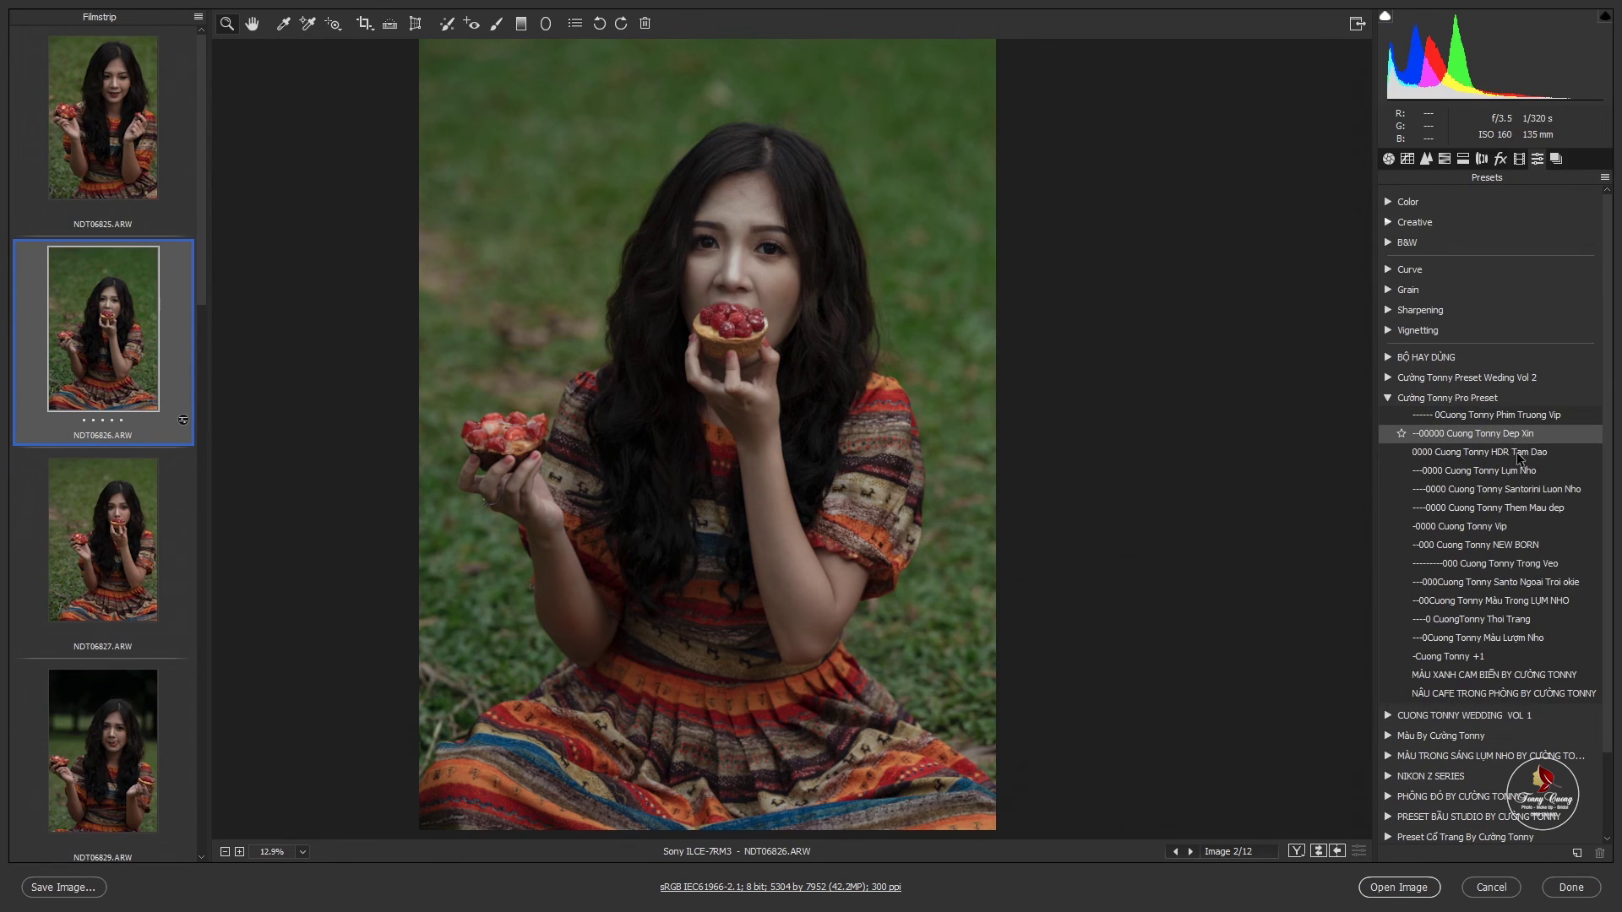
click(1517, 454)
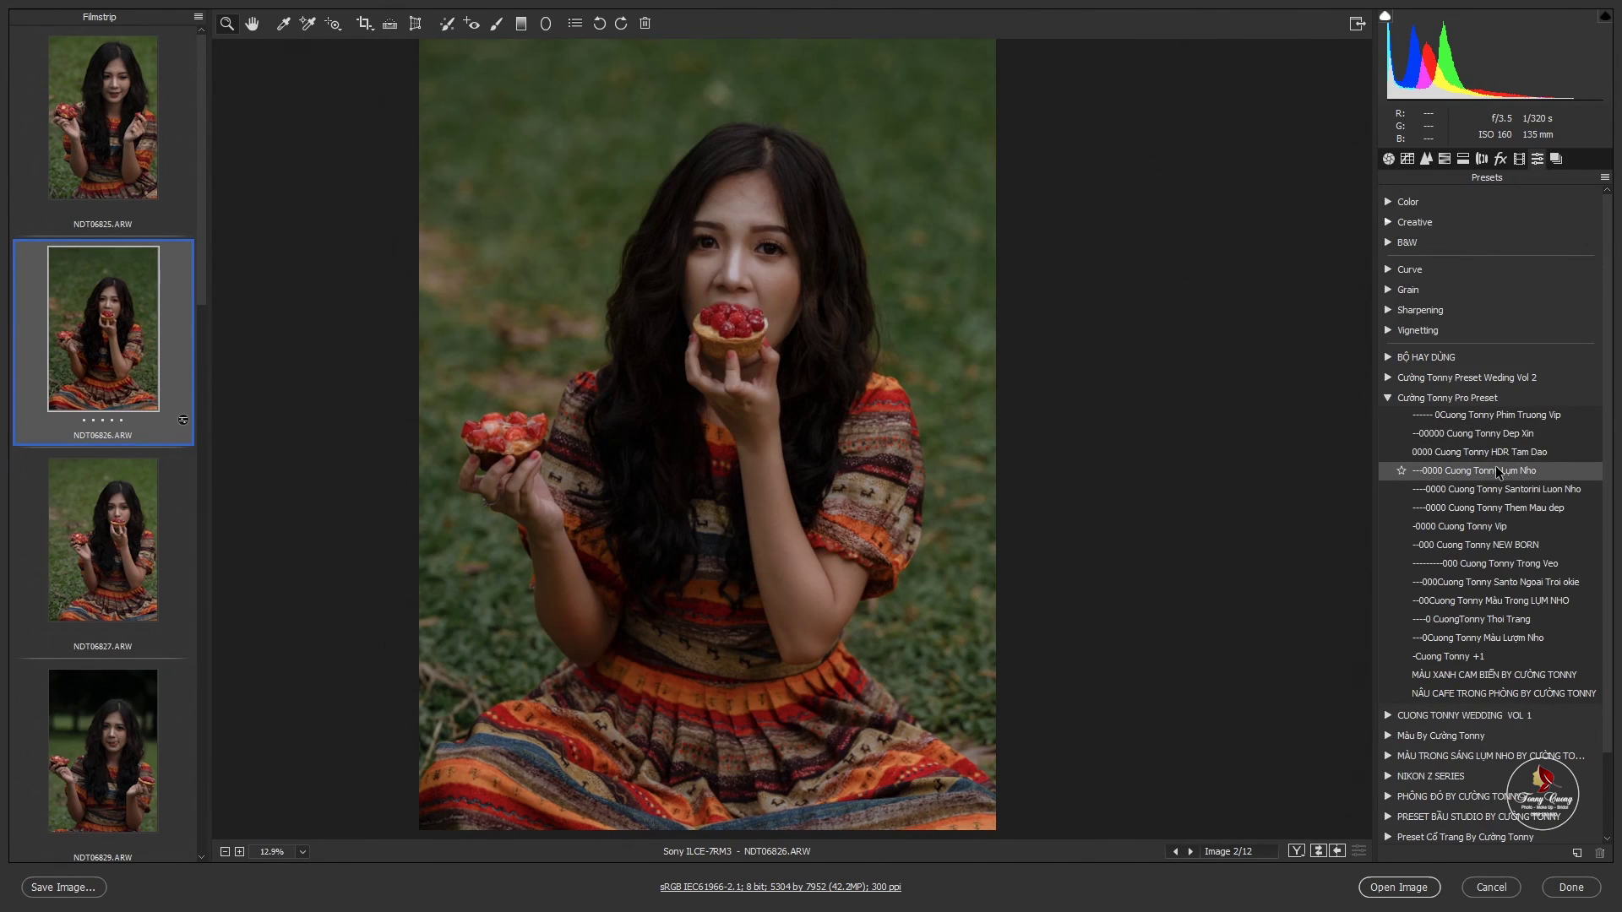
click(1490, 510)
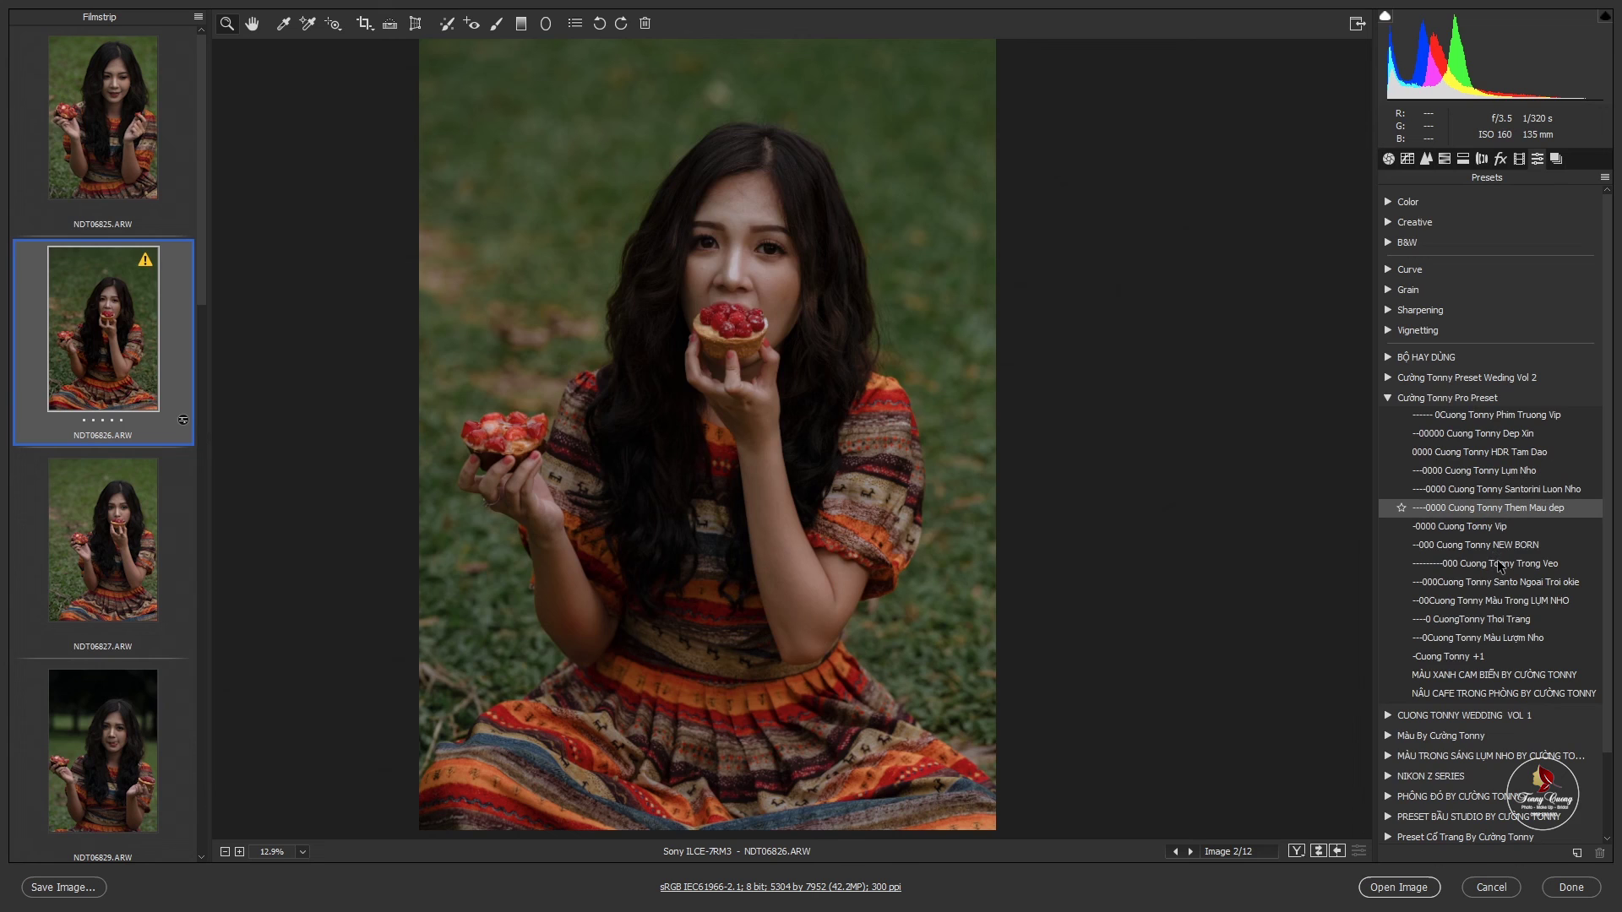
click(1500, 564)
click(1502, 564)
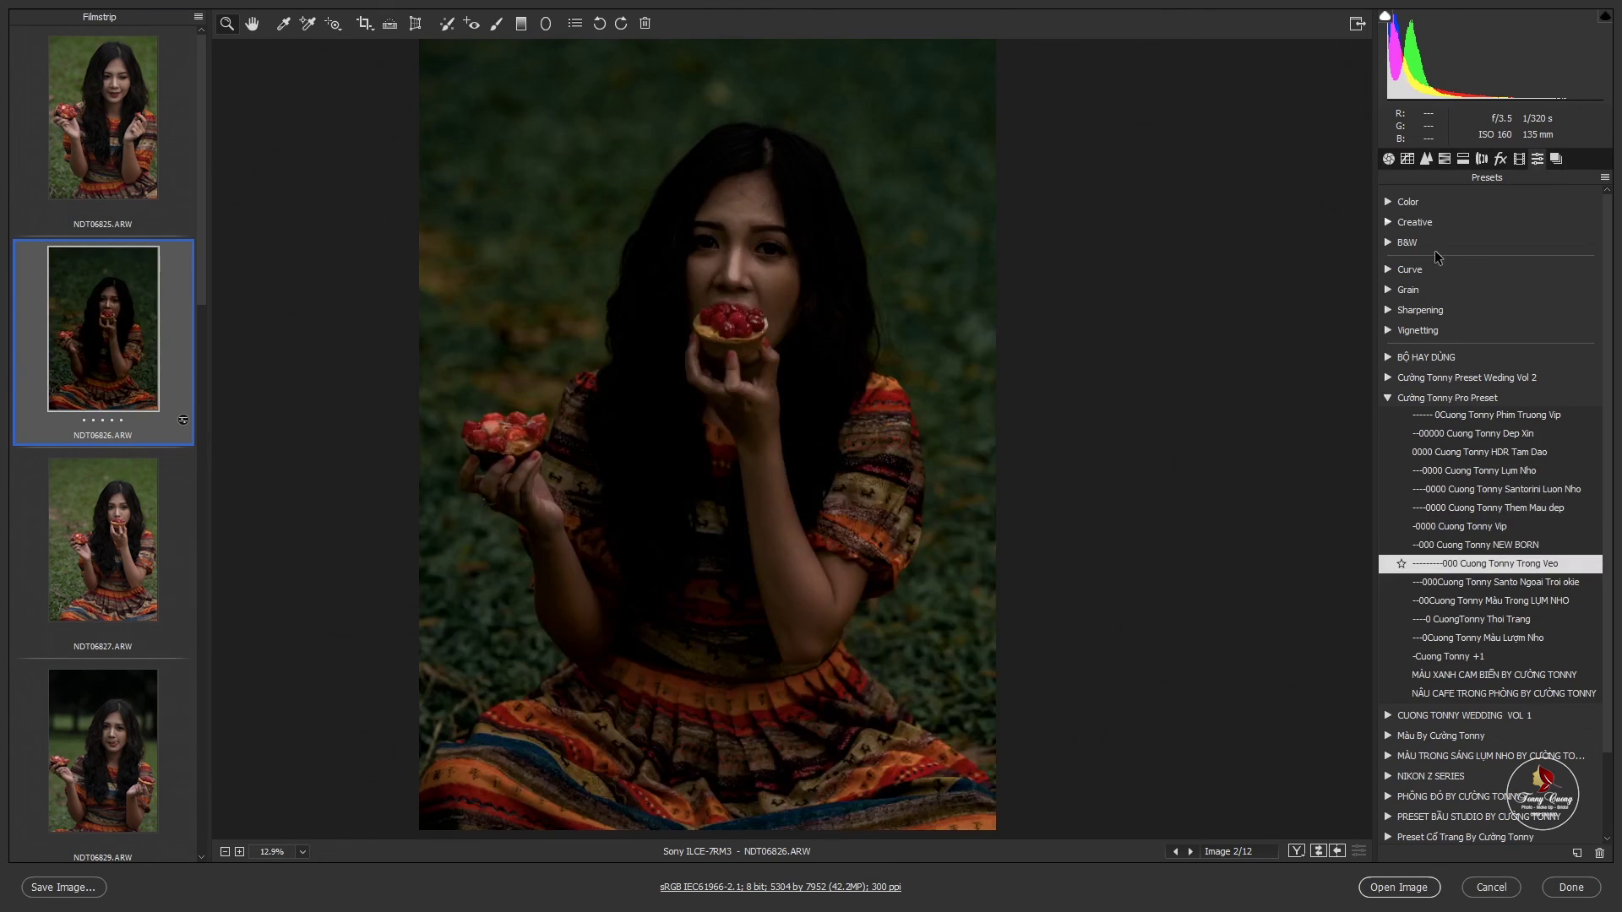
Raise exposure to +2.05 and lower contrast to +10, then try NÂU CAFE TRONG PHÒNG.
key(ctrl+alt+1)
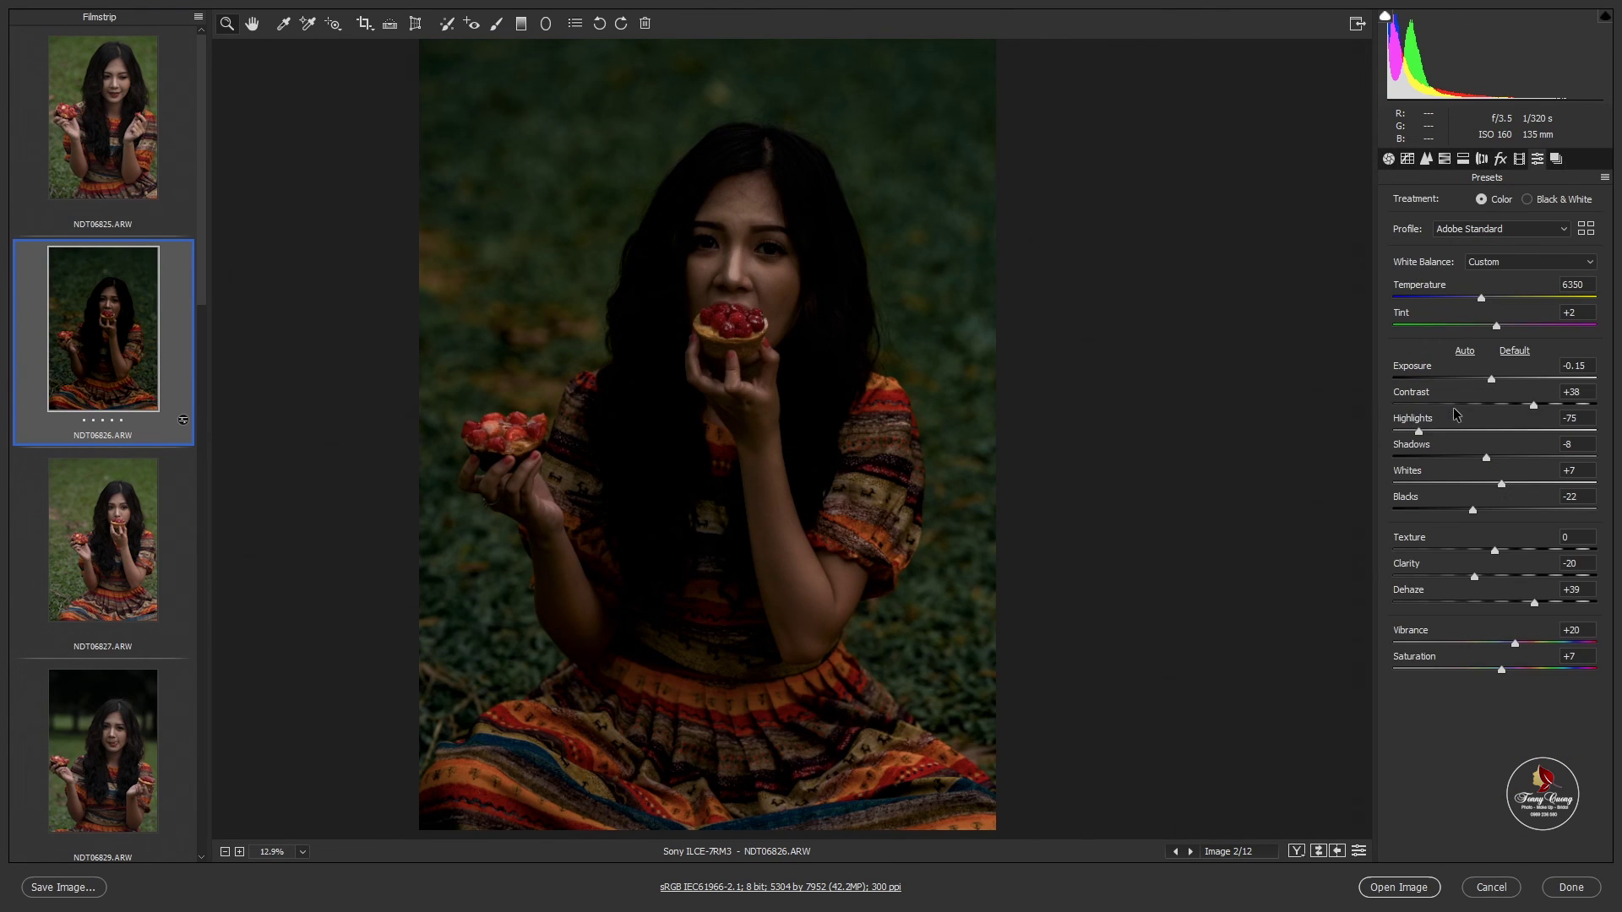
mouse_move(1491, 380)
mouse_down()
mouse_move(1535, 382)
mouse_move(1478, 405)
mouse_move(1532, 394)
mouse_up()
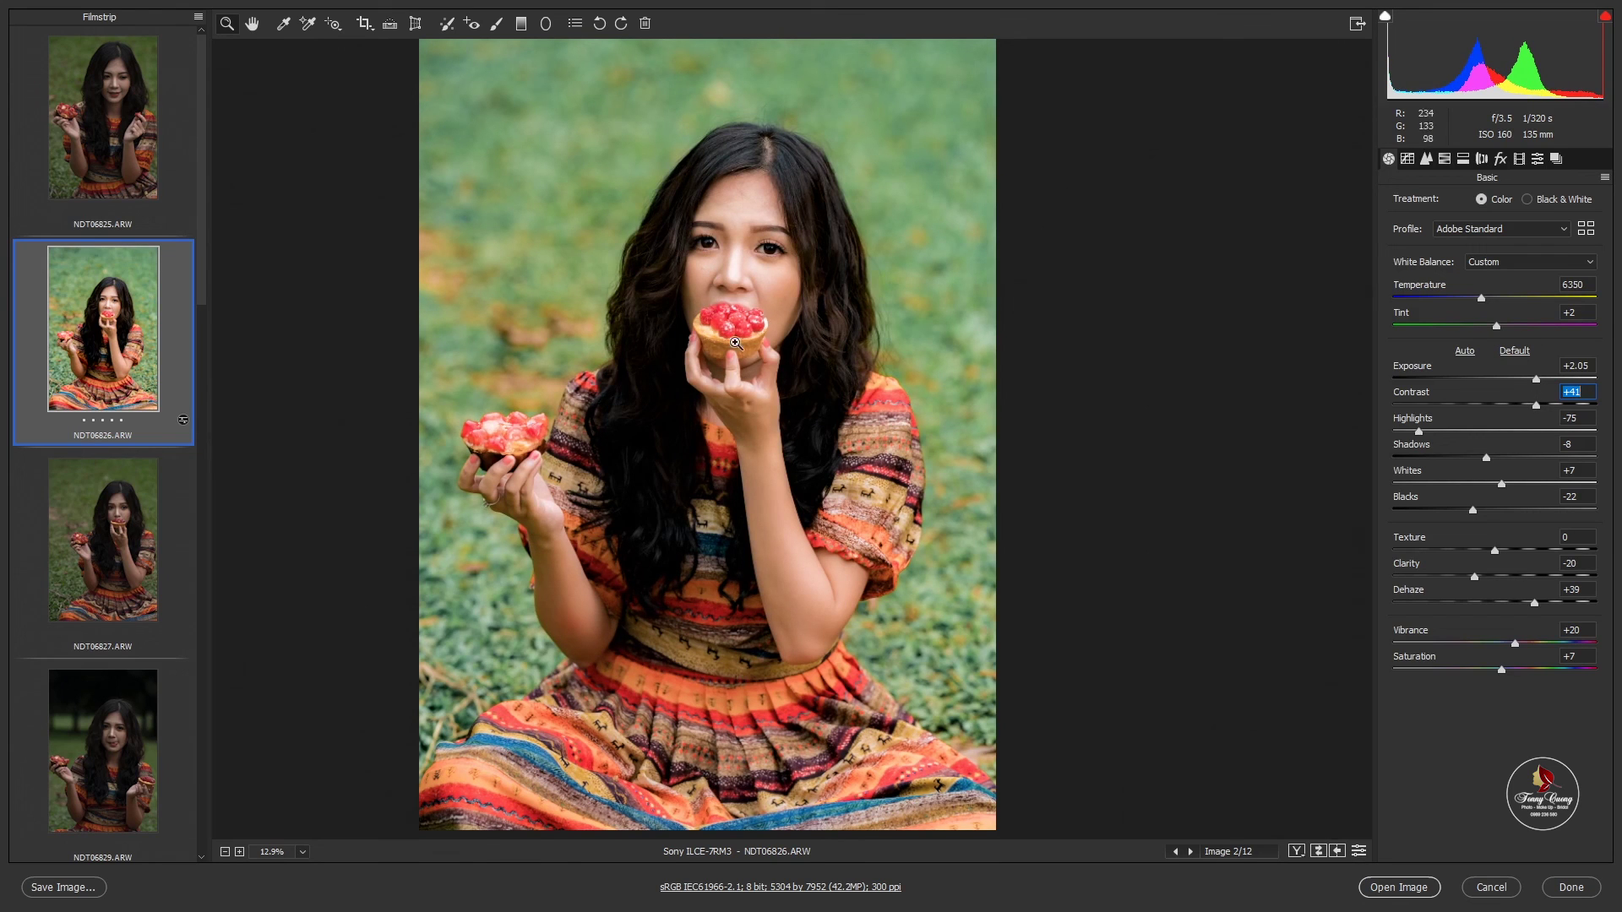
drag(1536, 406, 1504, 405)
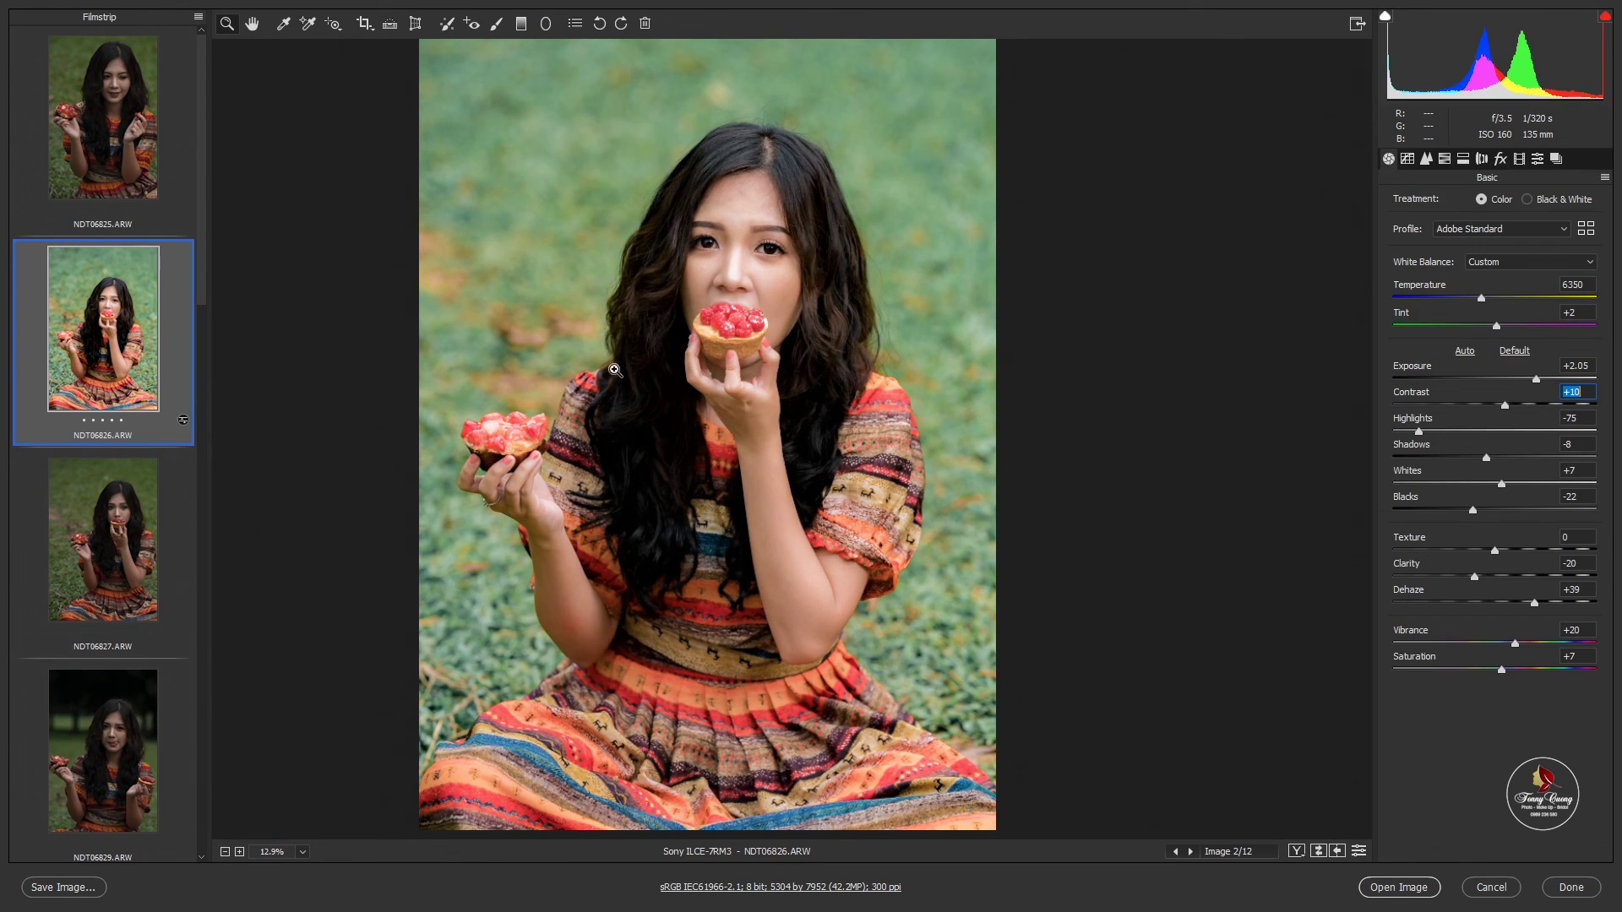
key(ctrl+minus)
click(1538, 159)
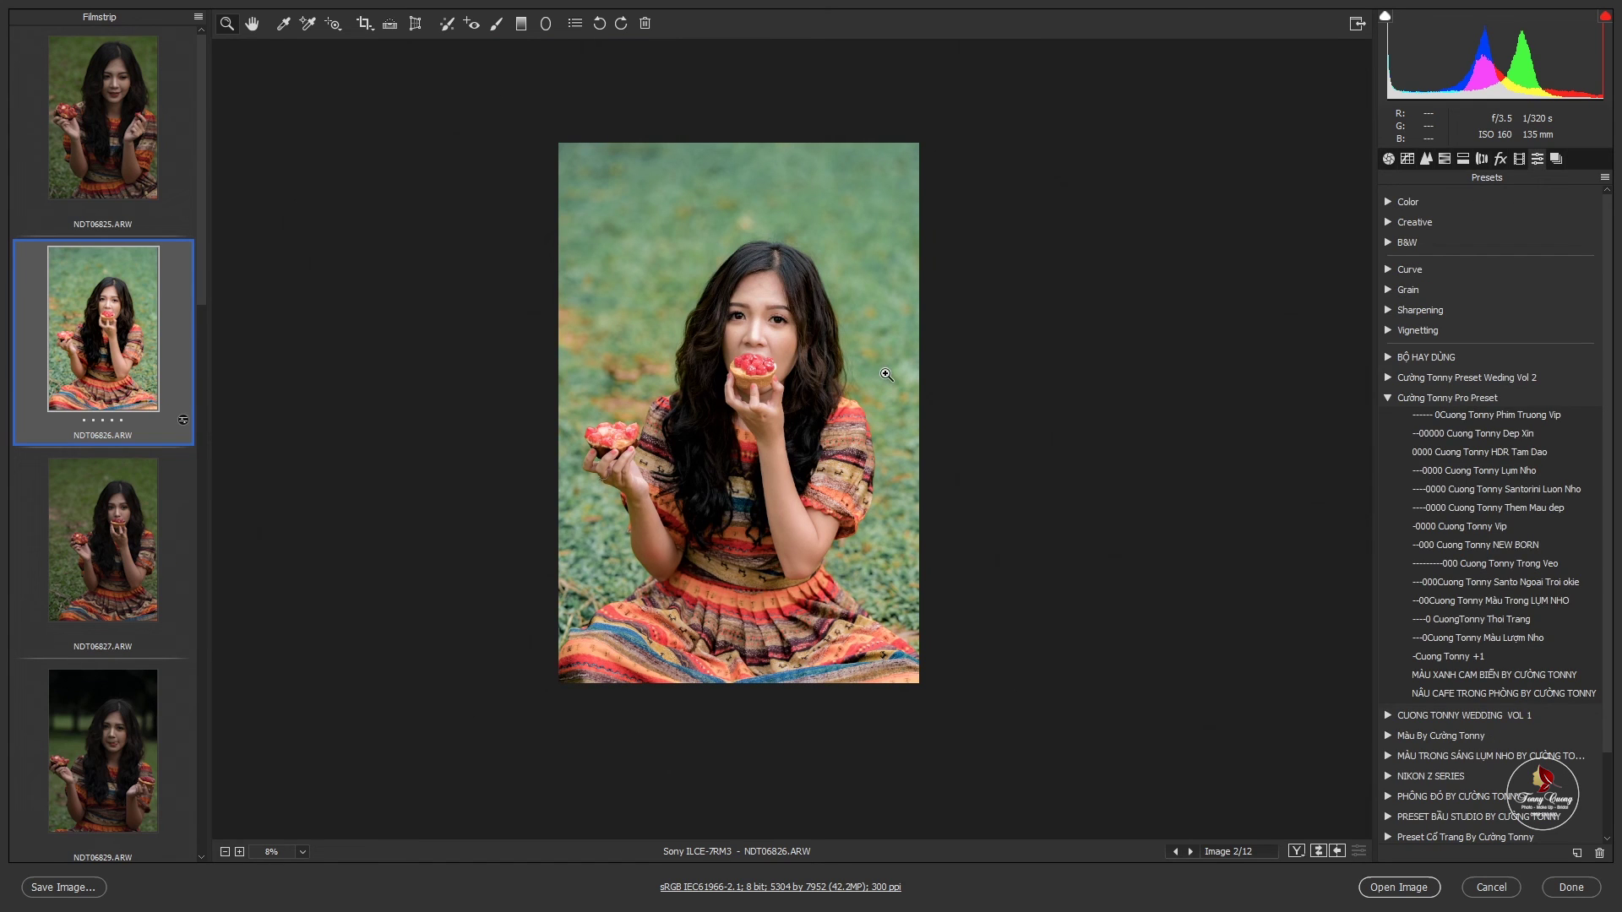
click(1500, 695)
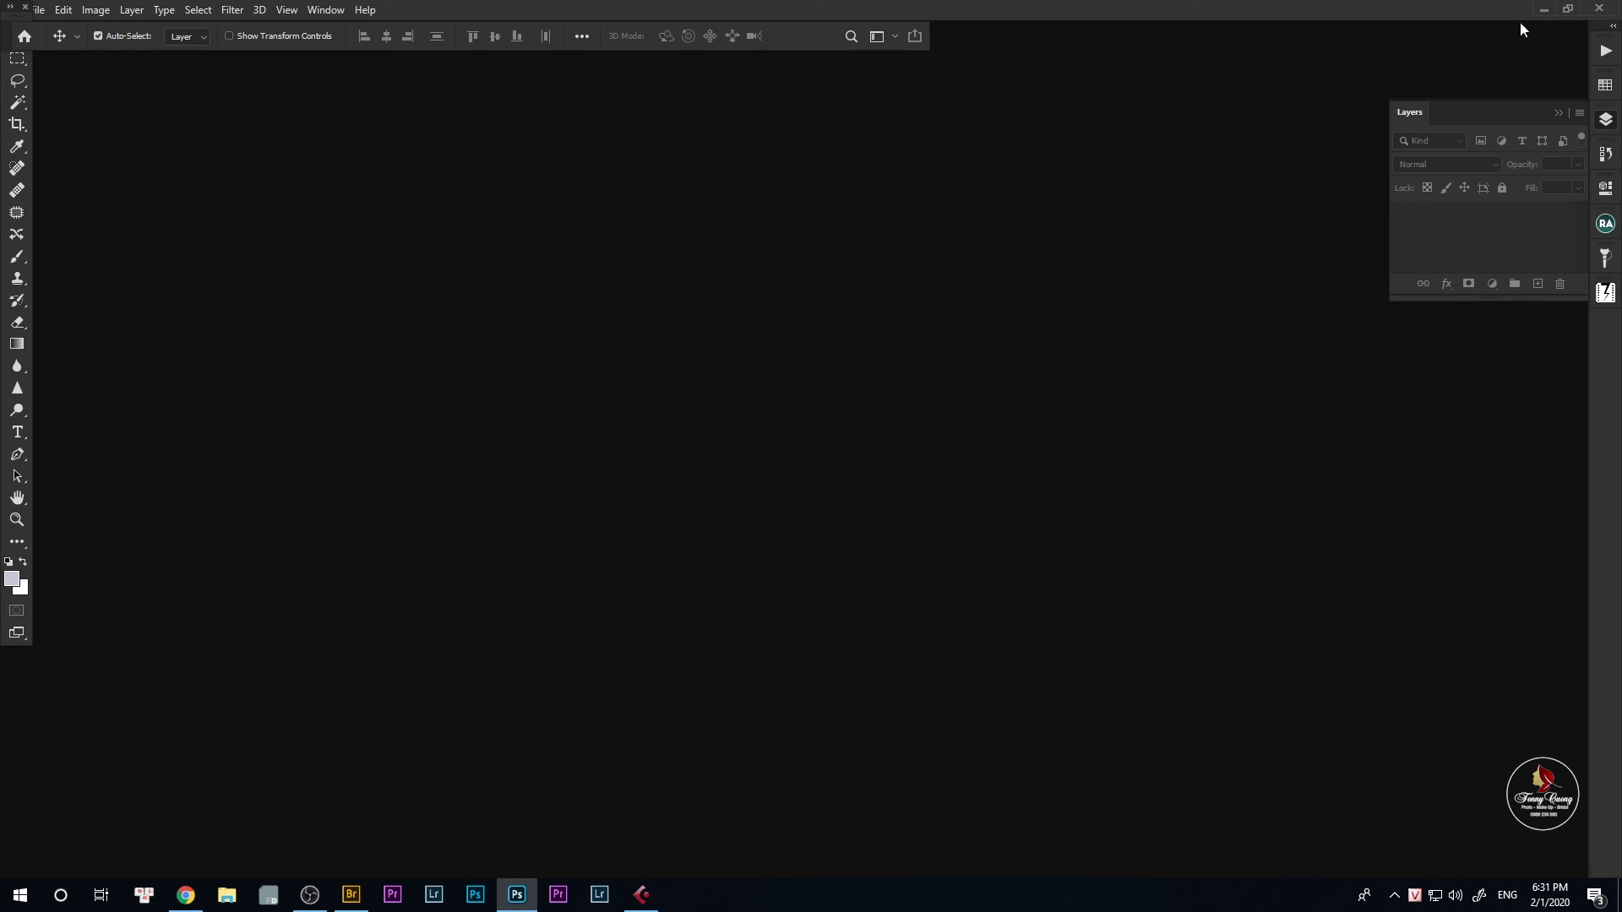
Collapse the Layers panel from the right-side dock.
click(1604, 122)
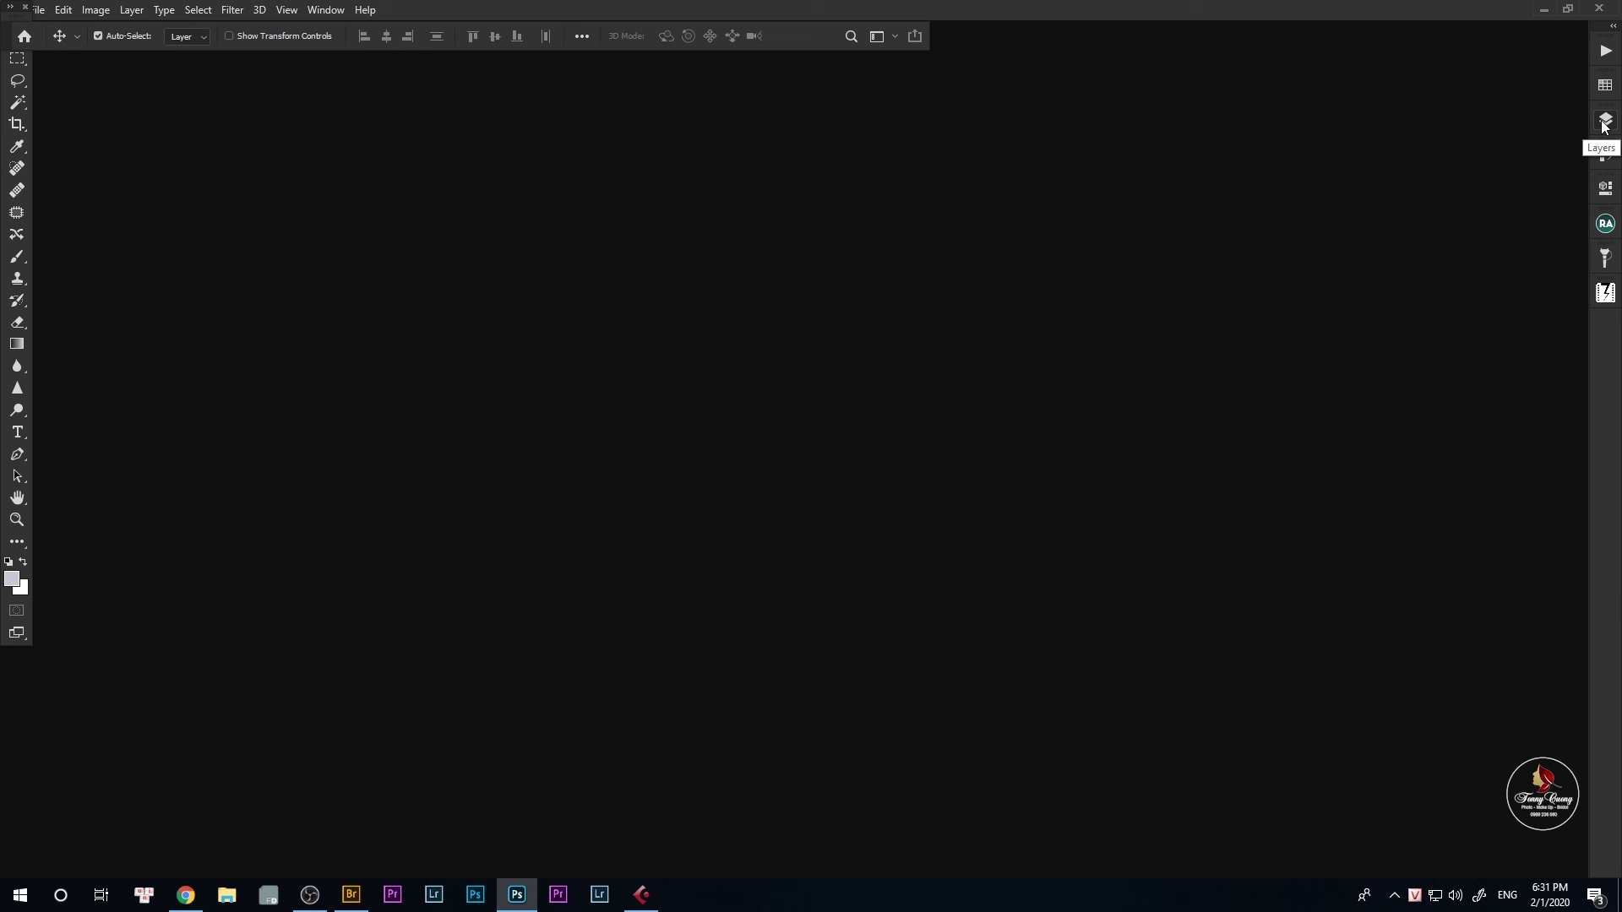